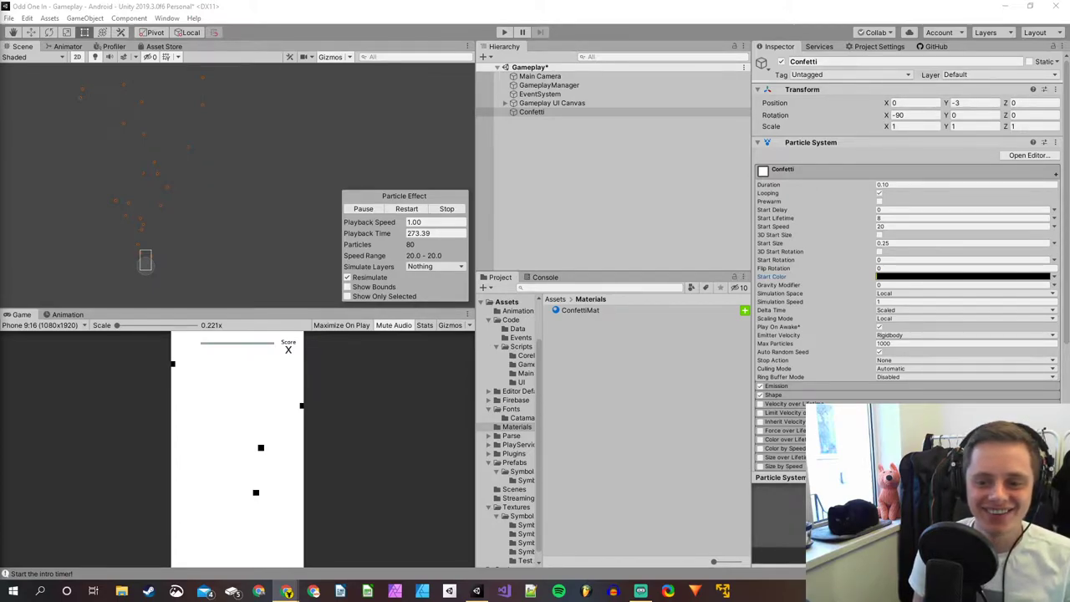
Switch to the browser showing the Flat UI Colors palettes, bring its window into view and maximize it.
key(alt+Tab)
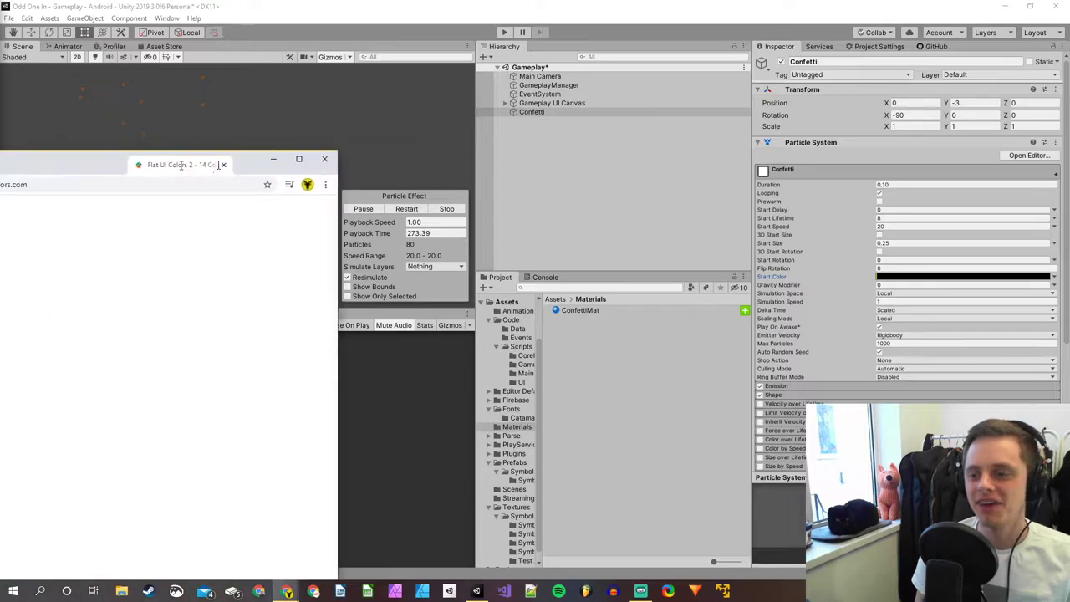
drag(518, 90, 677, 107)
drag(373, 94, 103, 86)
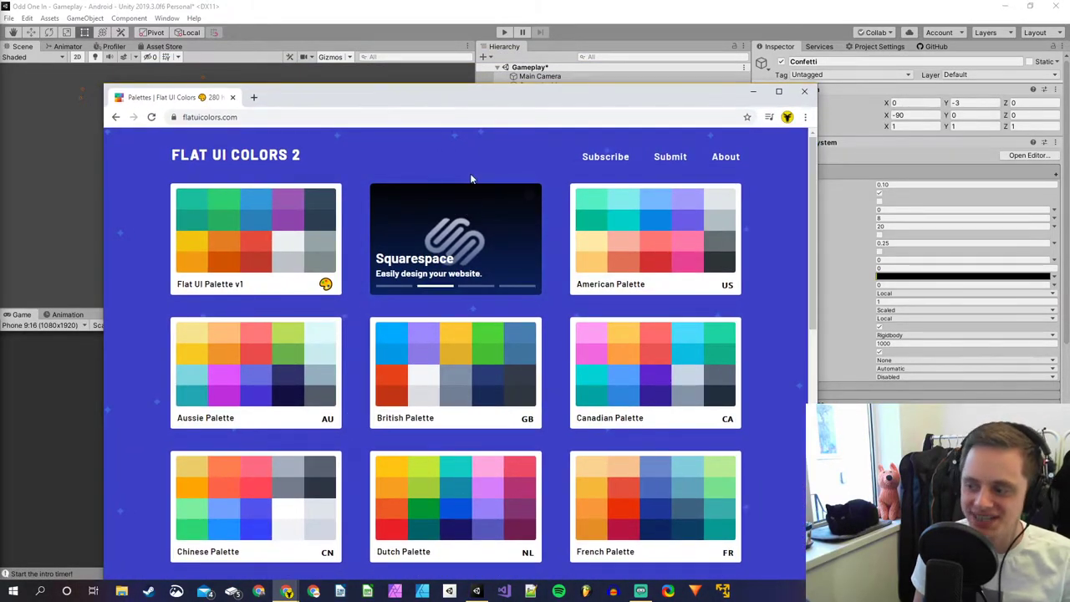
scroll(464, 242, down, 7)
scroll(468, 275, up, 3)
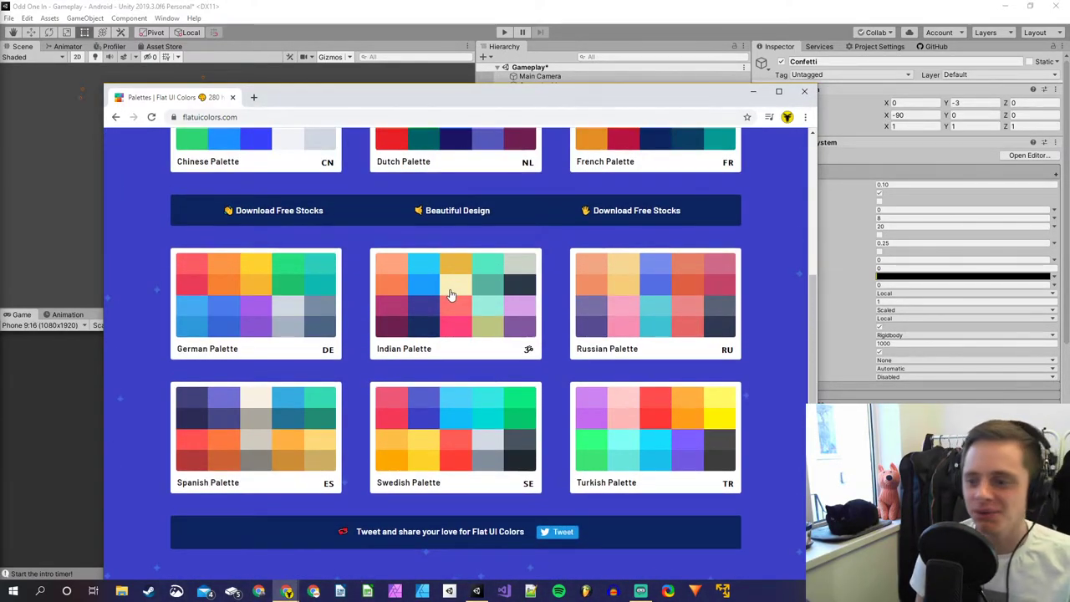
click(778, 91)
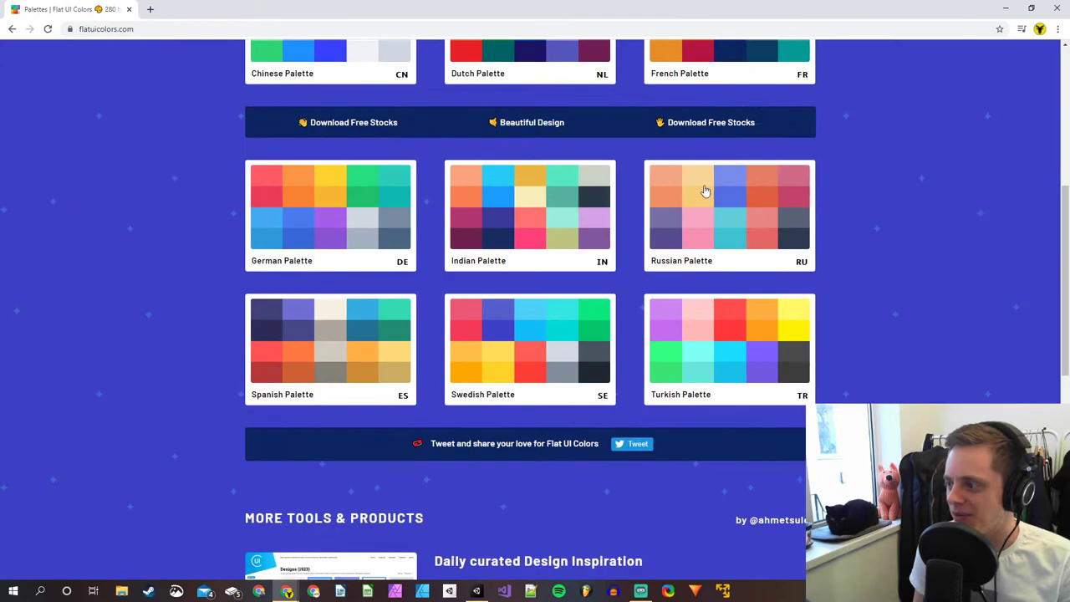
Browse the country palettes on Flat UI Colors and open the Russian Palette.
scroll(464, 252, up, 1)
scroll(465, 251, up, 1)
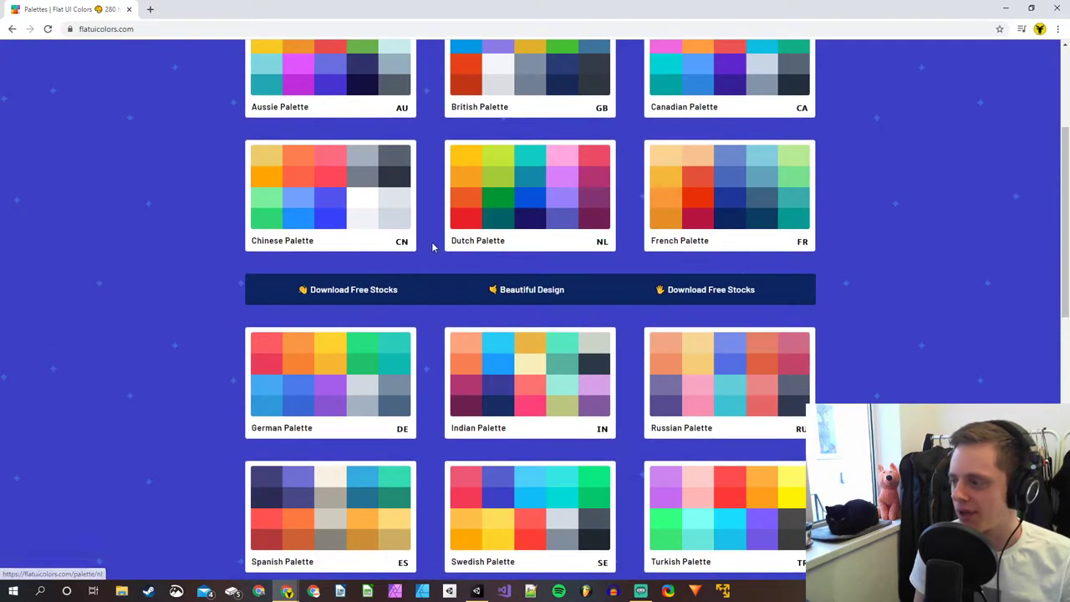
scroll(434, 222, up, 1)
scroll(432, 223, up, 1)
scroll(426, 225, down, 1)
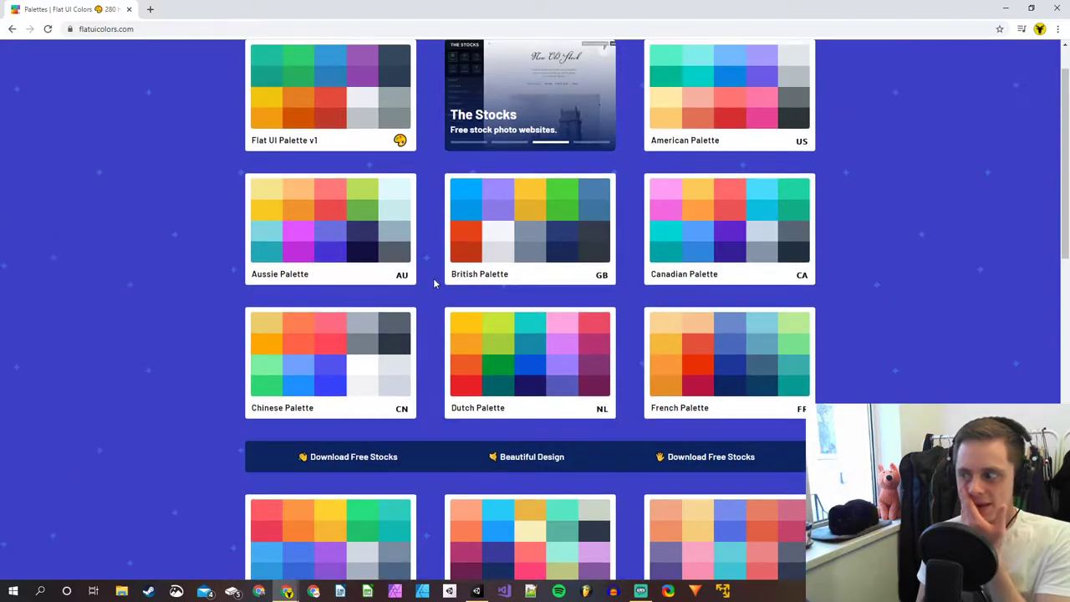
scroll(433, 279, down, 1)
scroll(409, 255, down, 2)
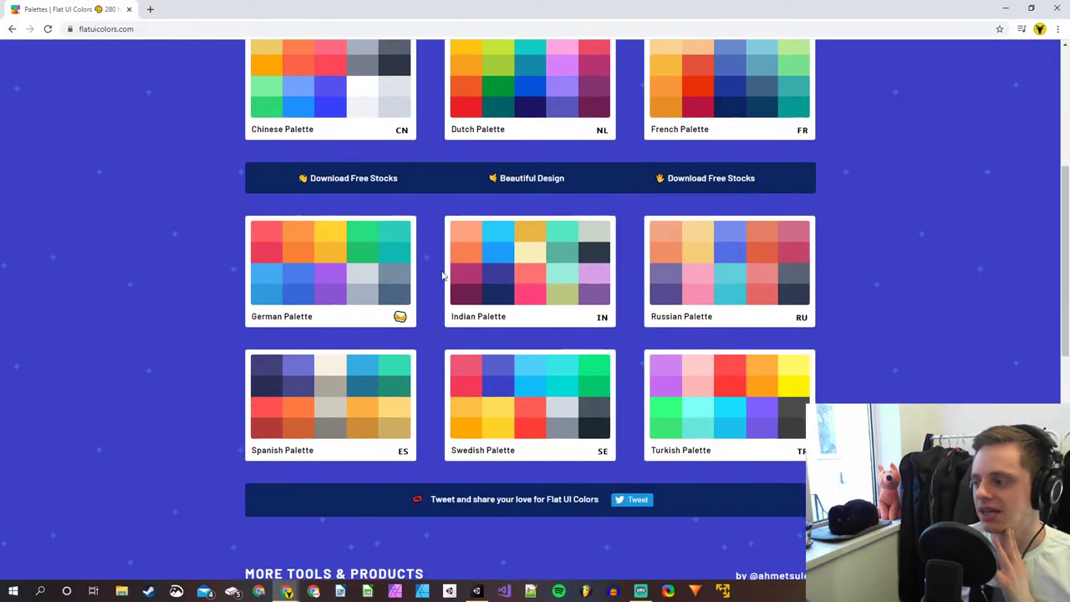
click(713, 281)
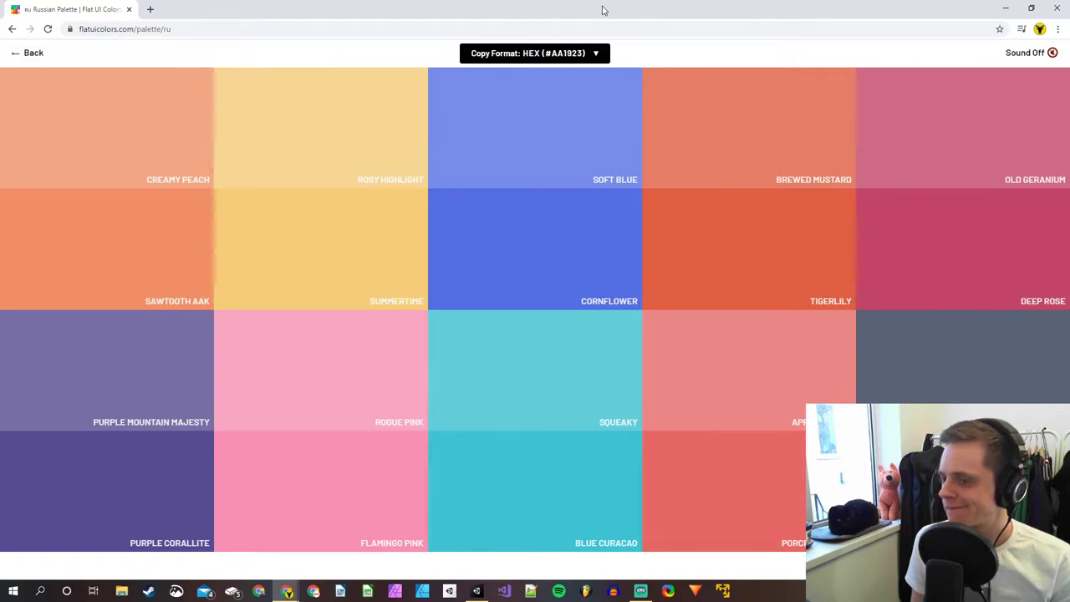
Move the palette window clear of Unity and open the Confetti particle system's Start Color gradient for editing.
drag(602, 10, 0, 108)
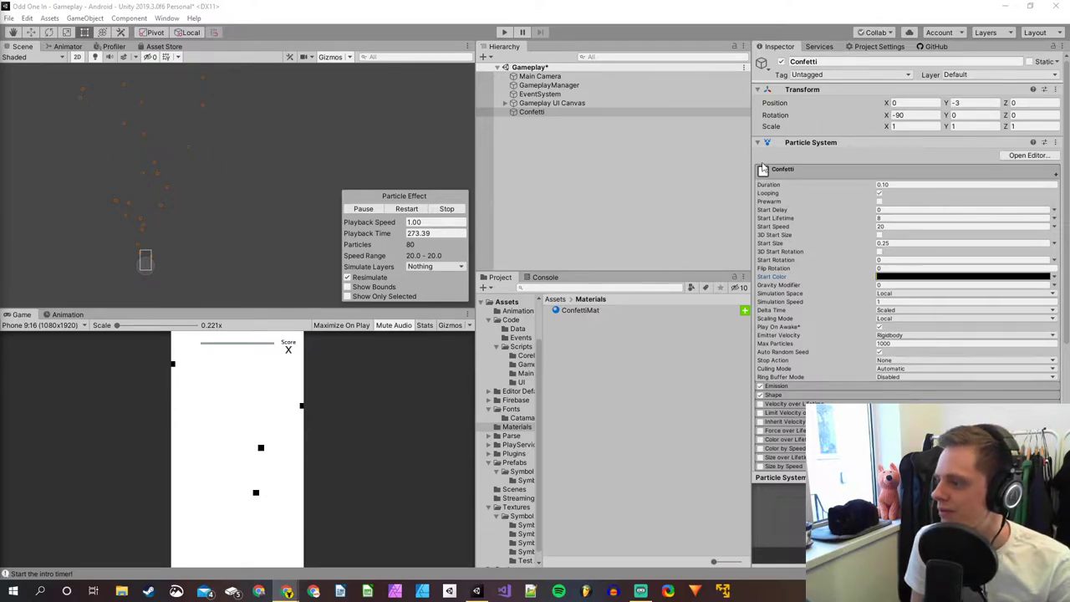
click(892, 278)
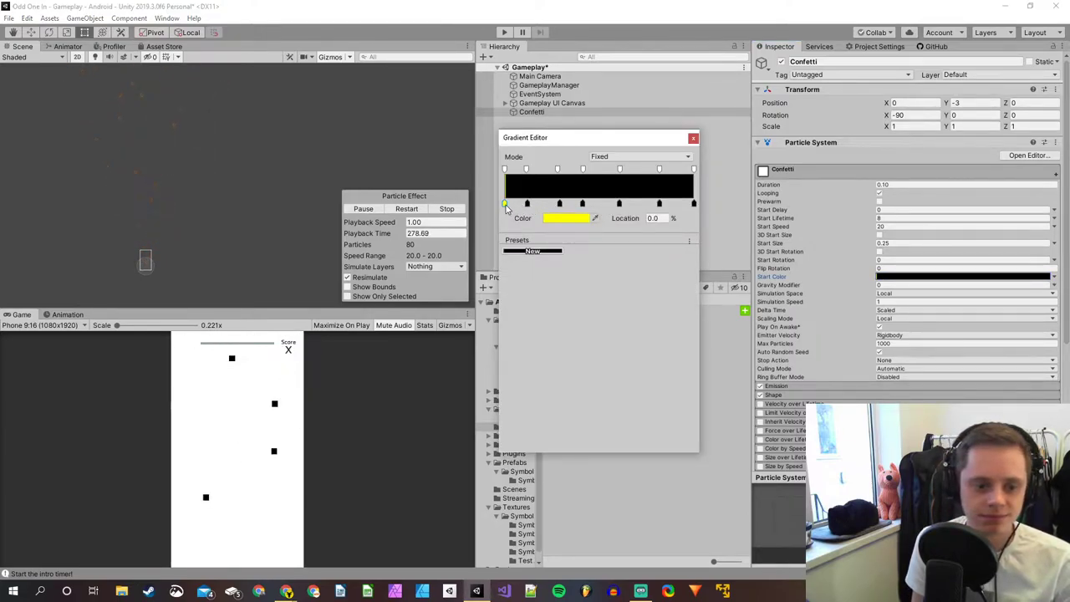
click(286, 591)
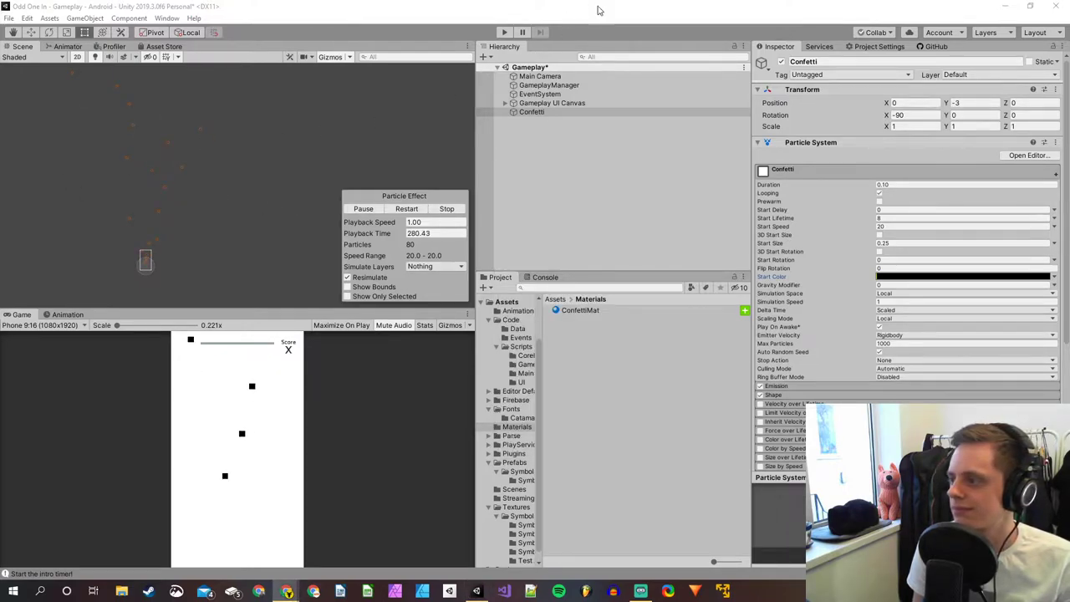
click(911, 277)
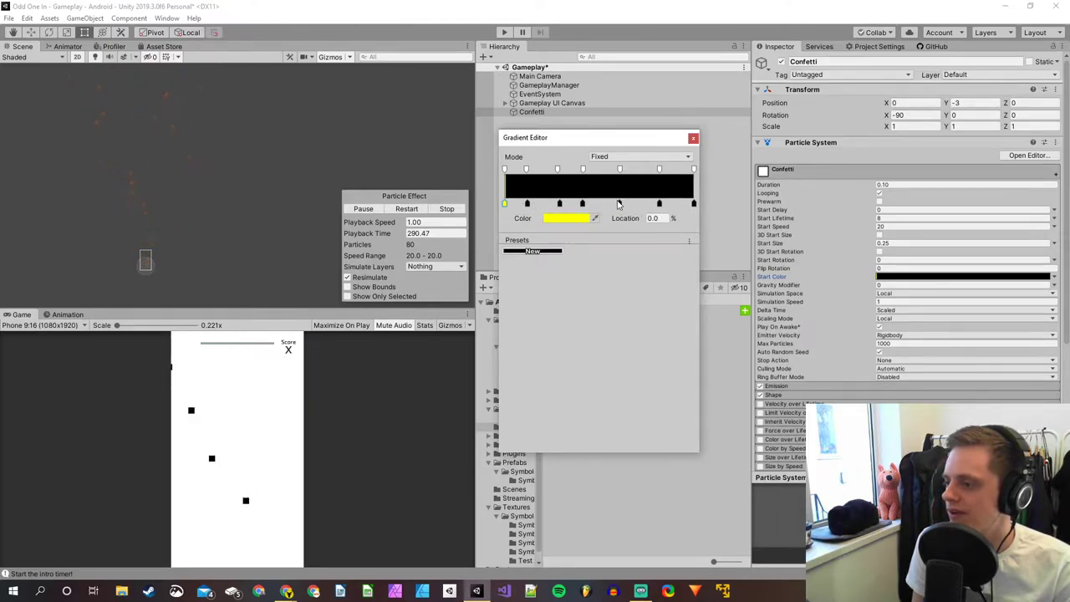
Set the yellow color key's location to 15% and the first black key's location to 30%.
click(655, 219)
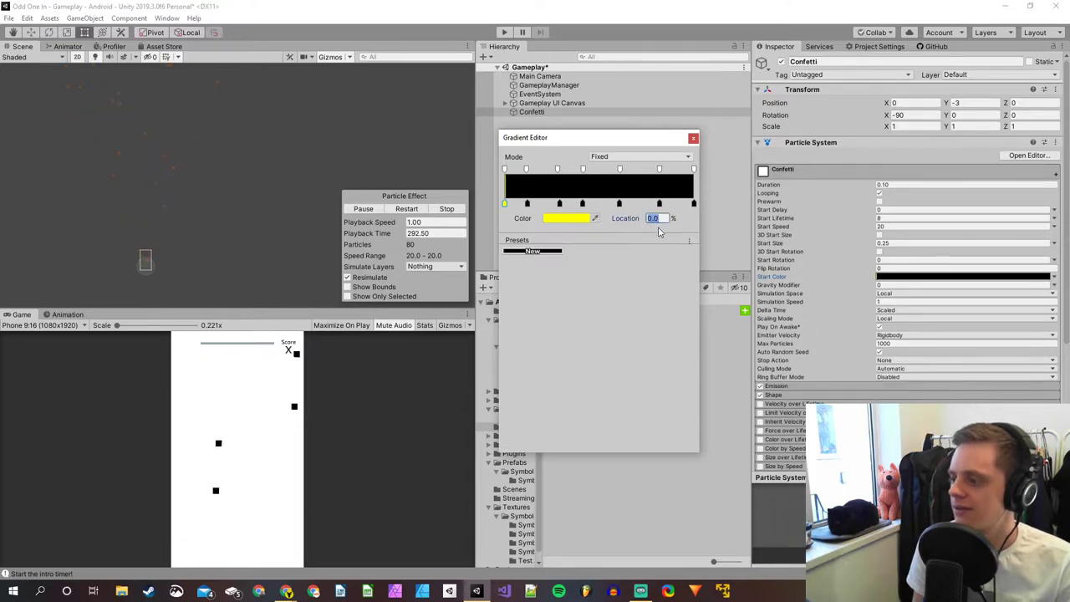
text(15)
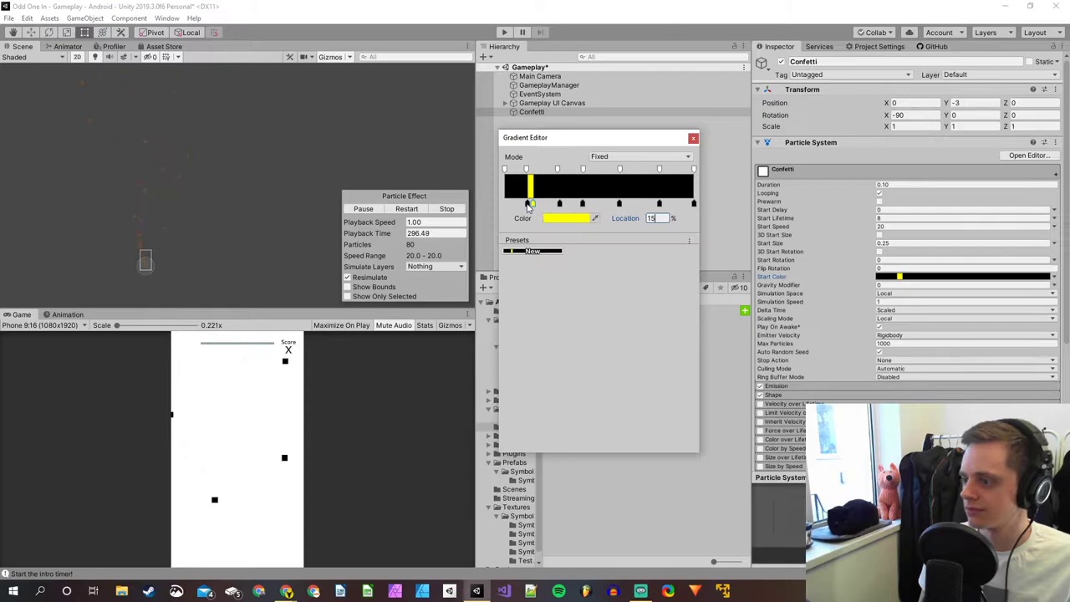
click(528, 204)
click(651, 219)
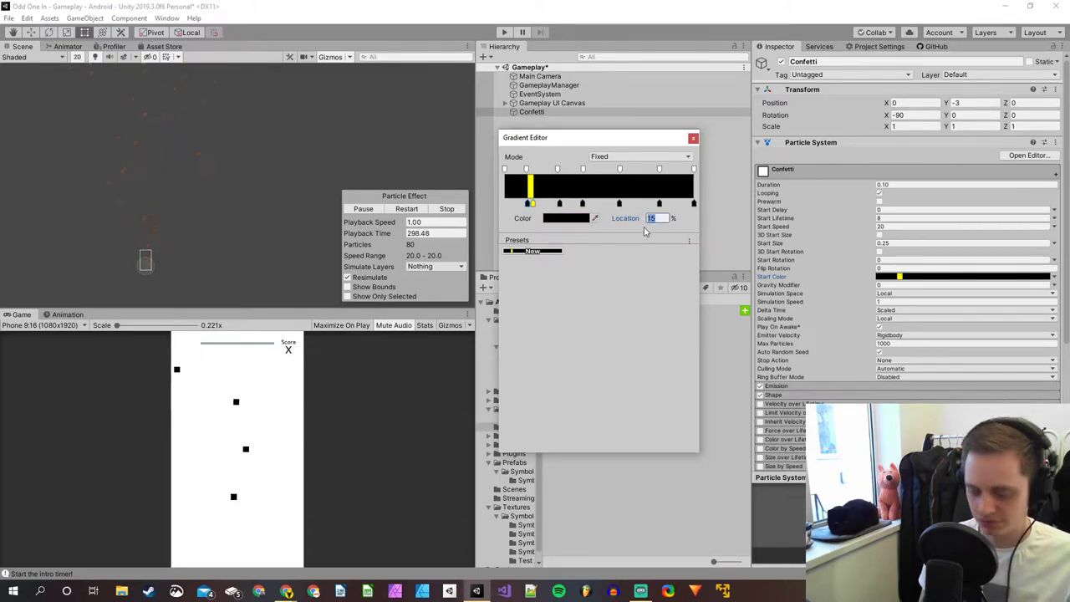
text(30)
Adjust the black color key nearest the yellow section and set its location to 30%.
click(559, 204)
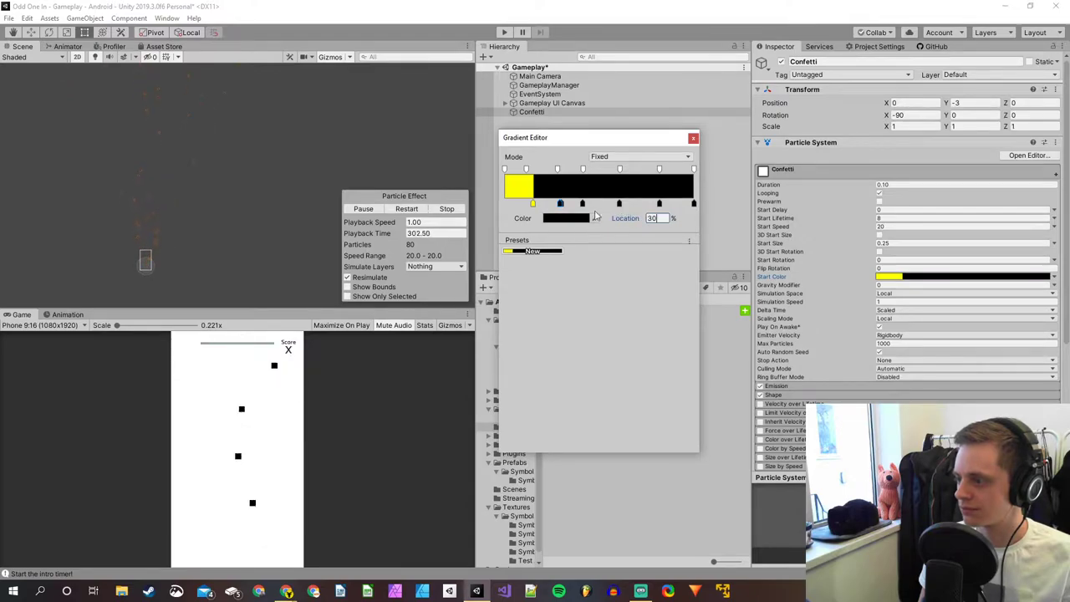
drag(561, 205, 566, 208)
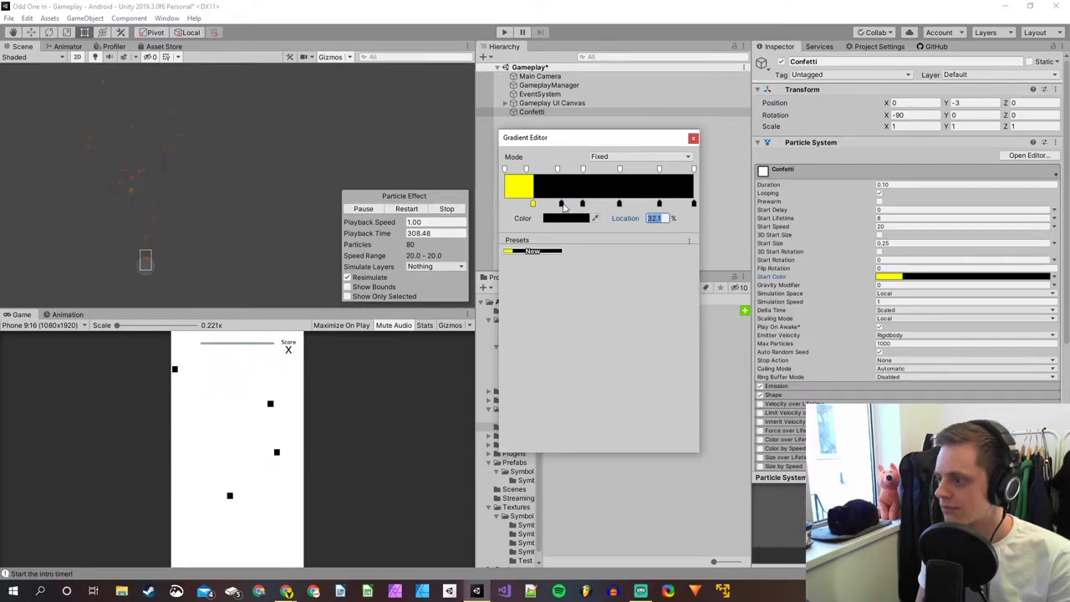
click(661, 217)
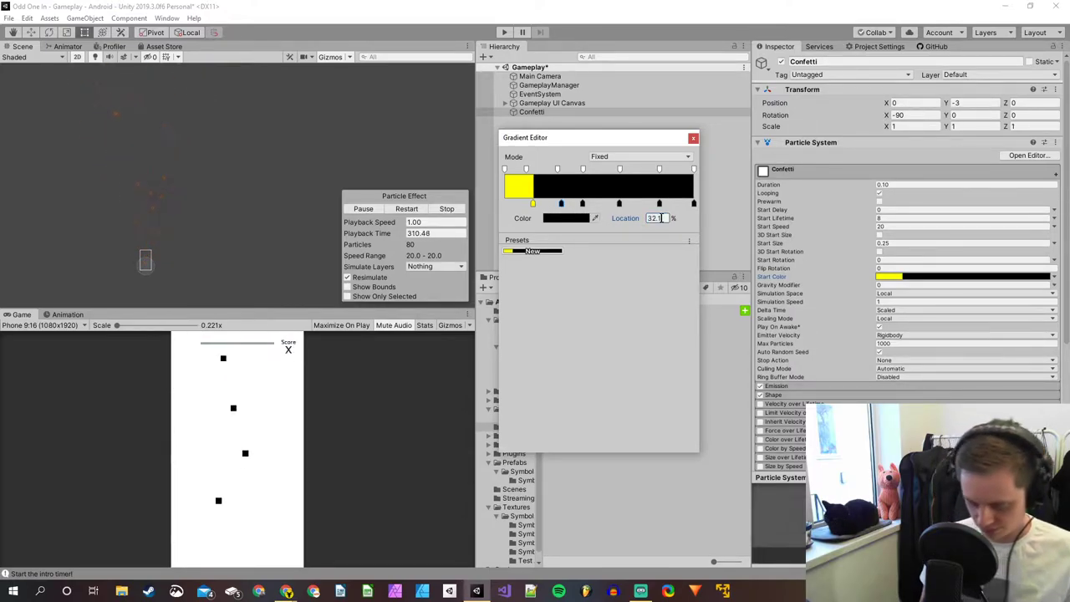
key(BackSpace)
key(BackSpace)
key(BackSpace)
text(0)
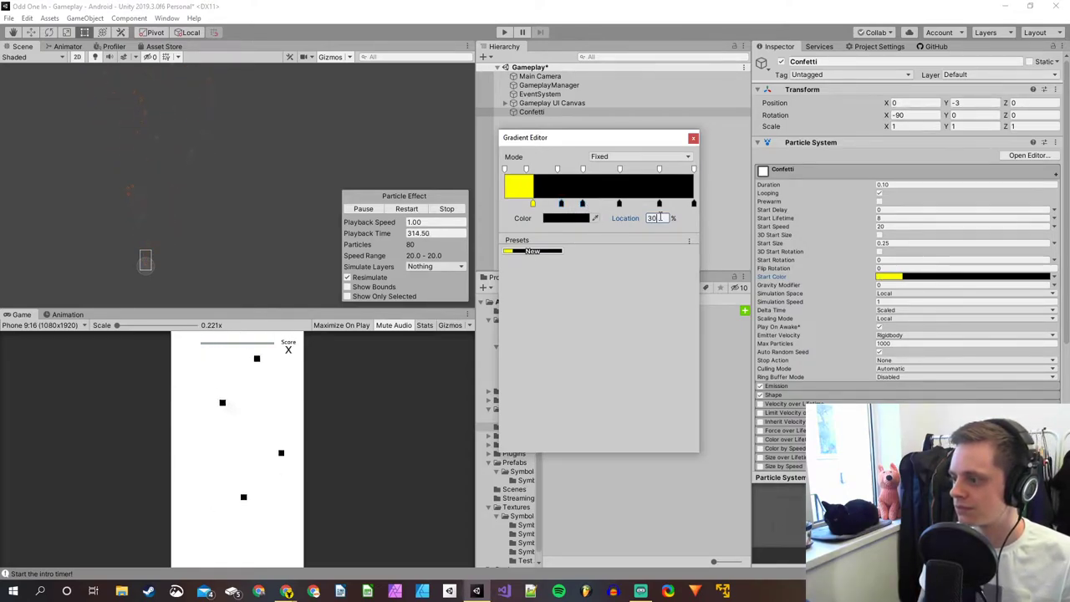
Space the following three black color keys at locations 45%, 60% and 75%.
key(BackSpace)
key(BackSpace)
text(45)
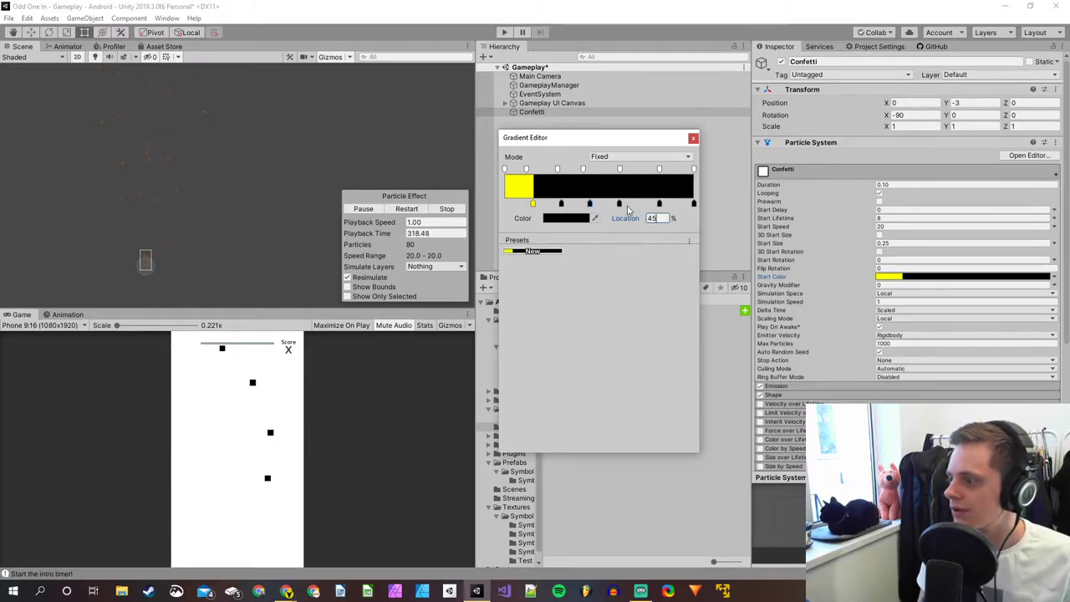
key(Return)
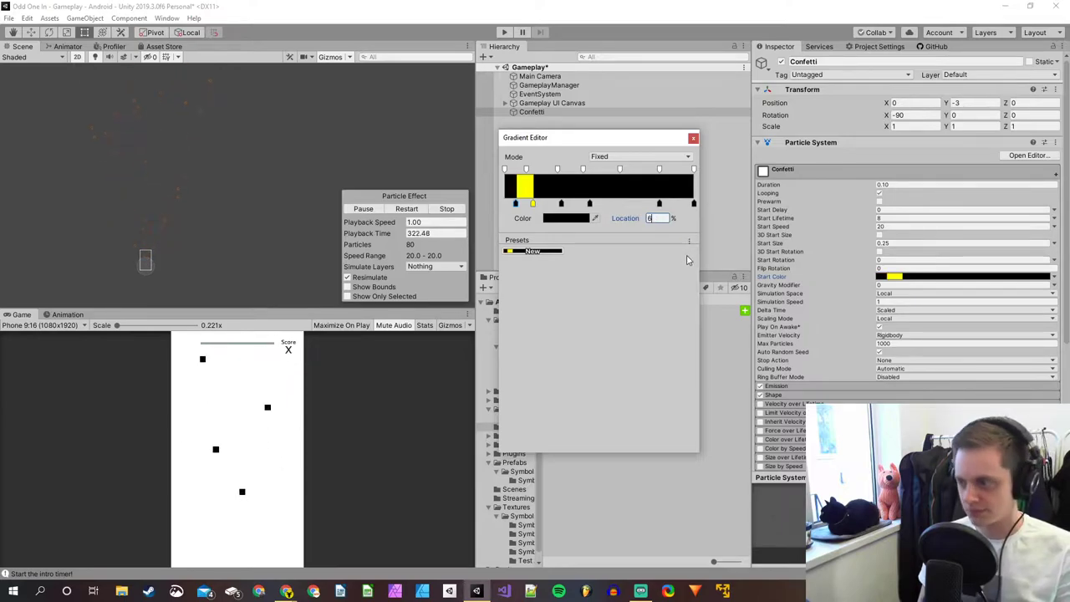
click(660, 203)
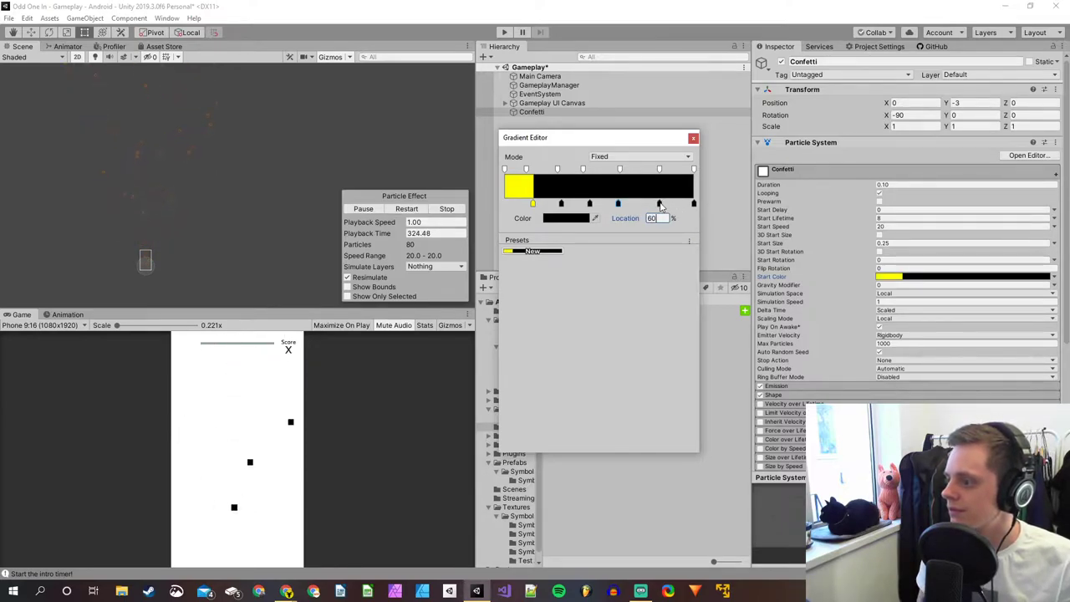
click(654, 218)
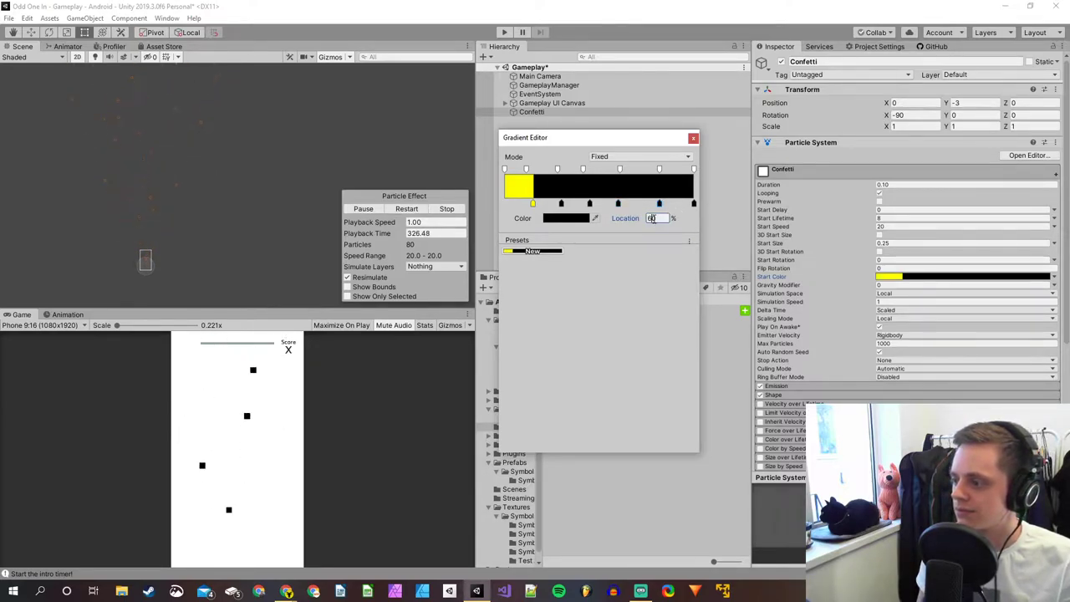
drag(657, 218, 645, 220)
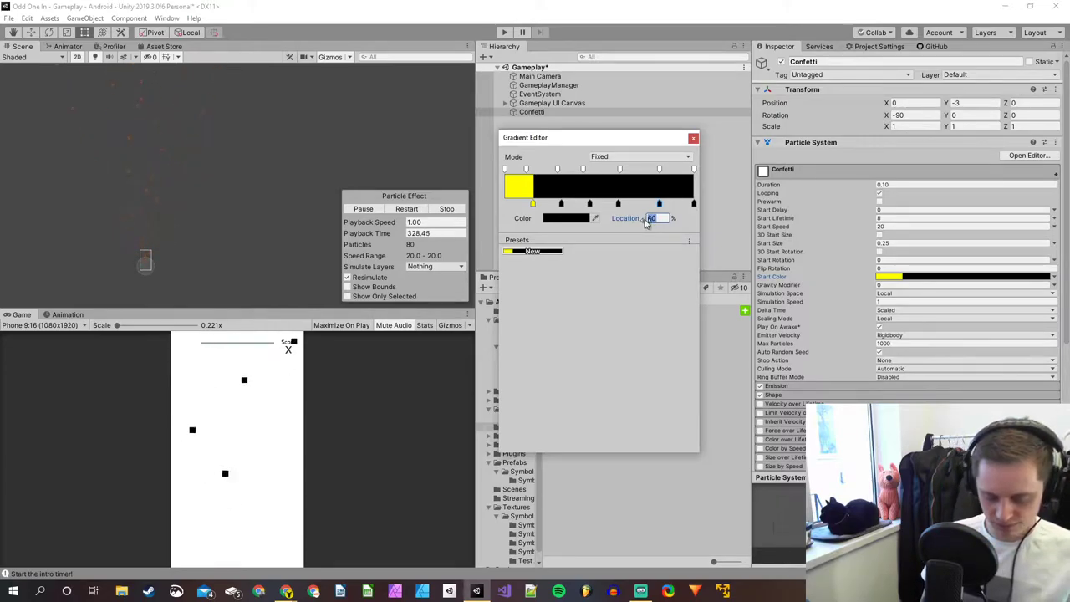
text(75)
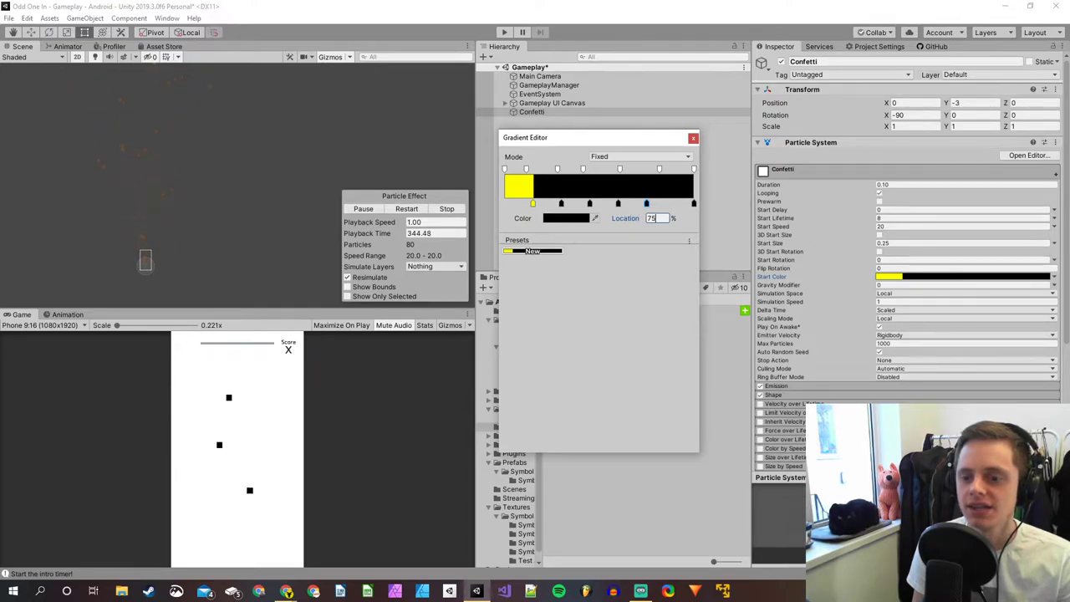
Set the yellow color key's location to 10% and the first black key's location to 20%.
click(533, 204)
text(75)
text(10)
click(561, 204)
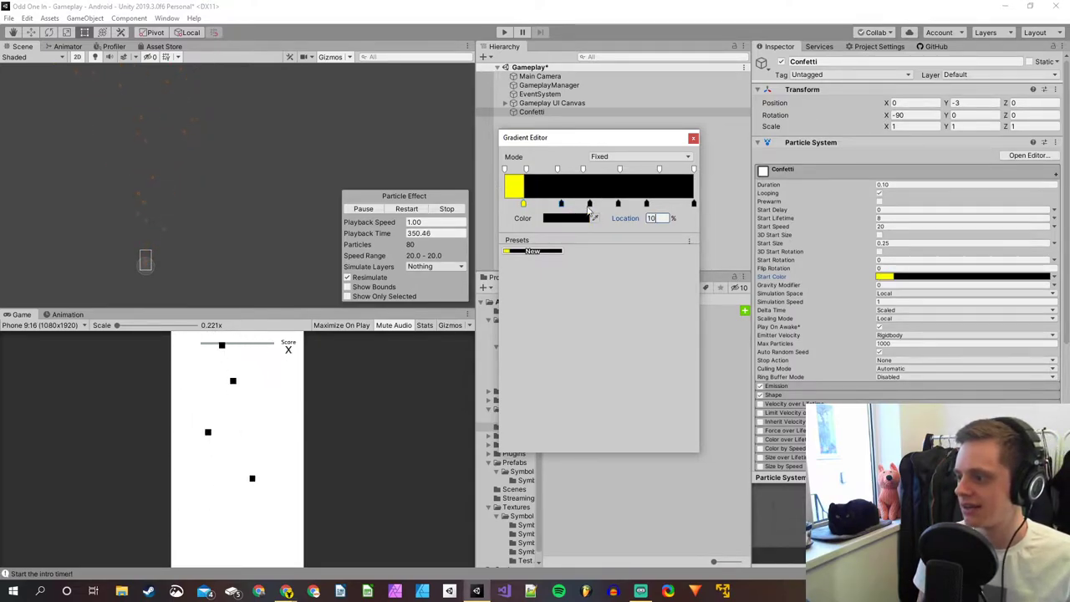
text(20)
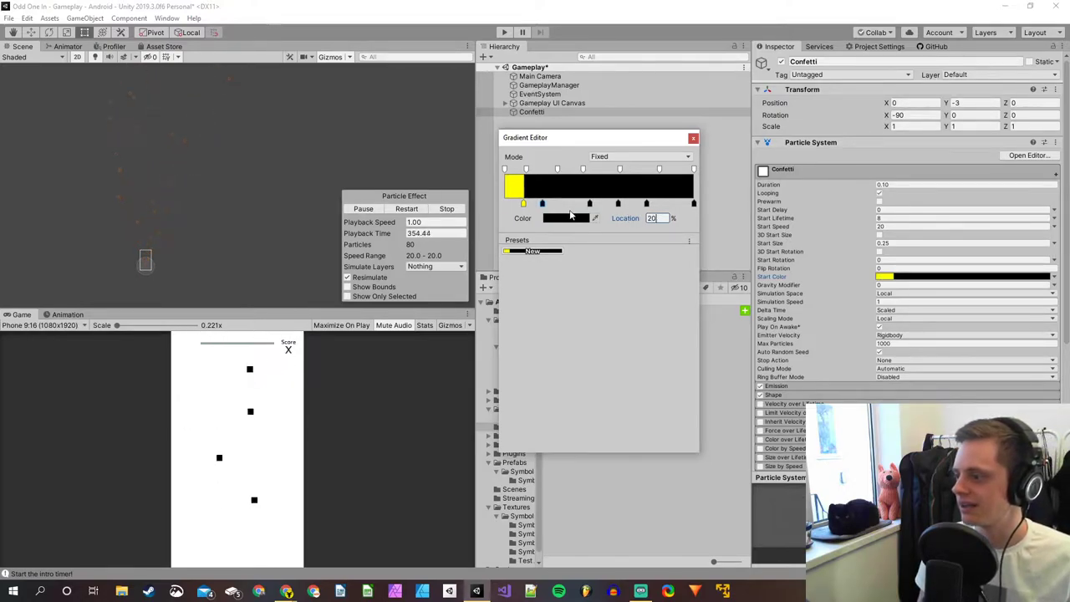
Set the locations of the next three black color keys to 30%, 40% and 50%.
click(590, 204)
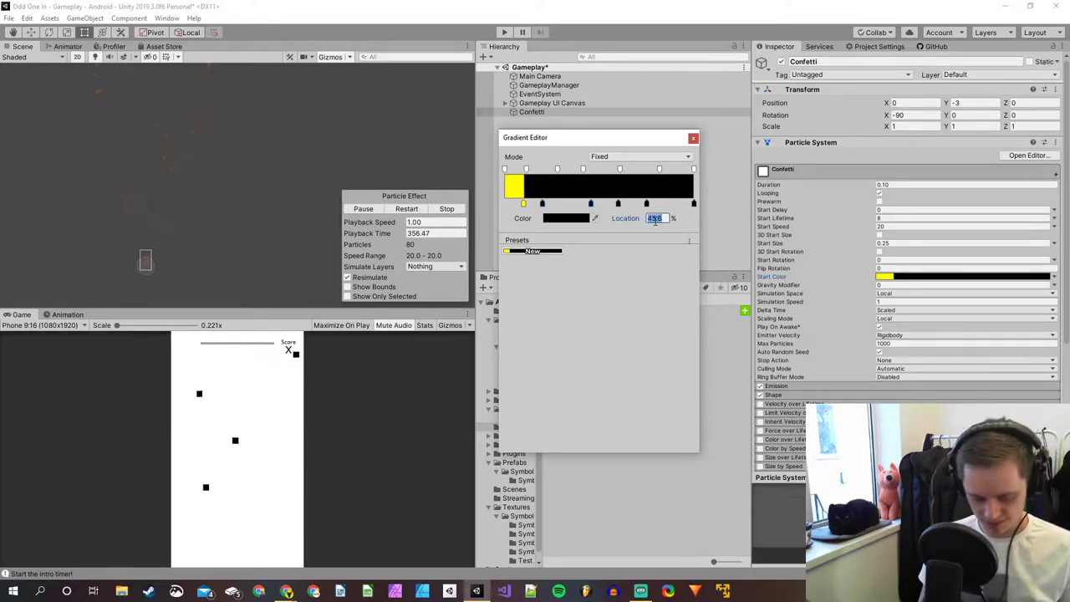
text(30)
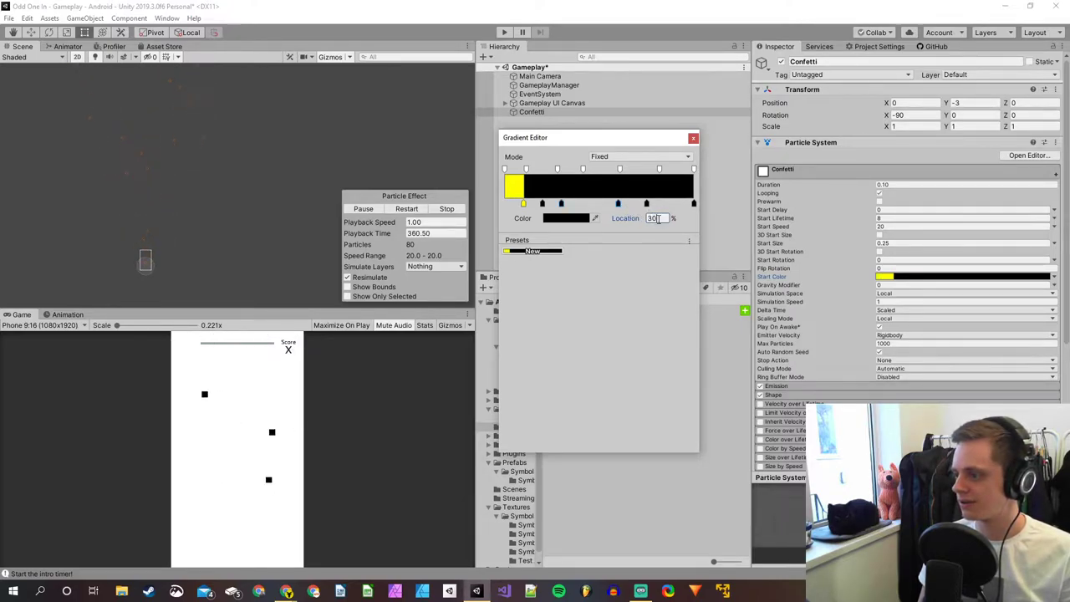
text(40)
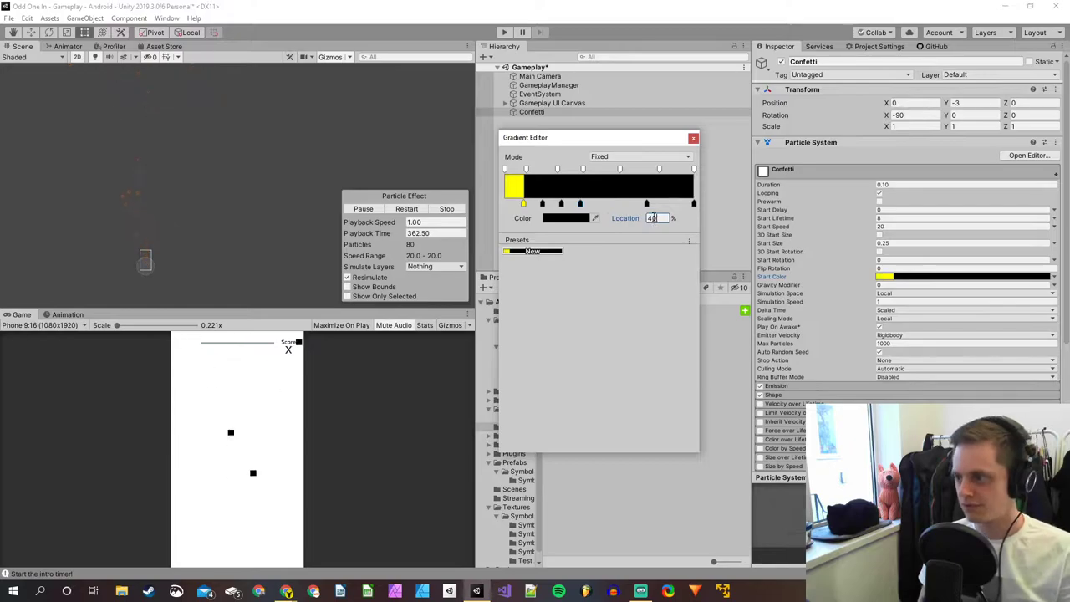
click(647, 204)
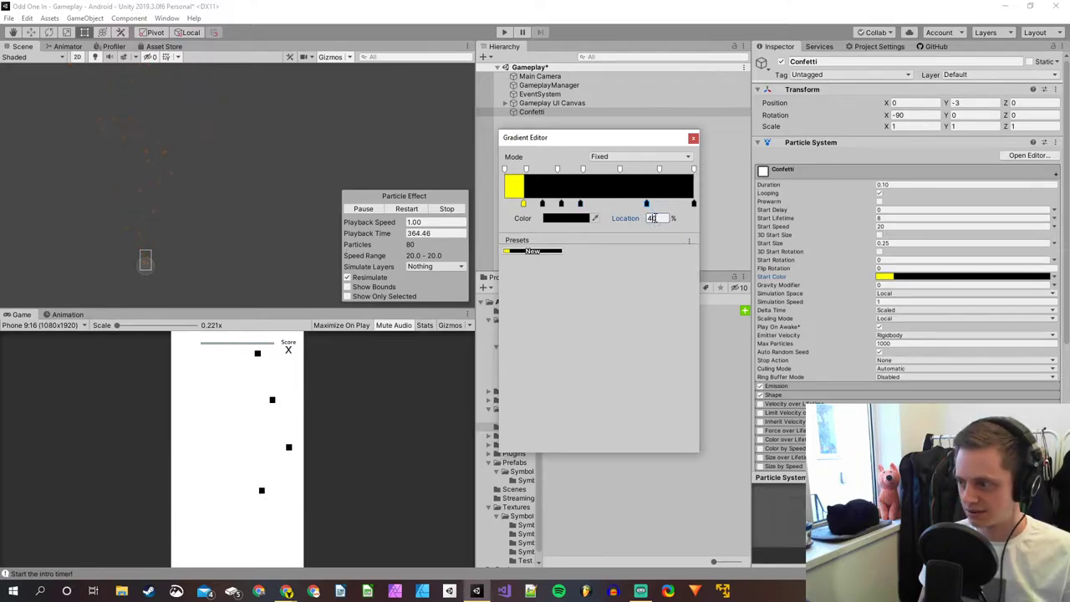
text(50)
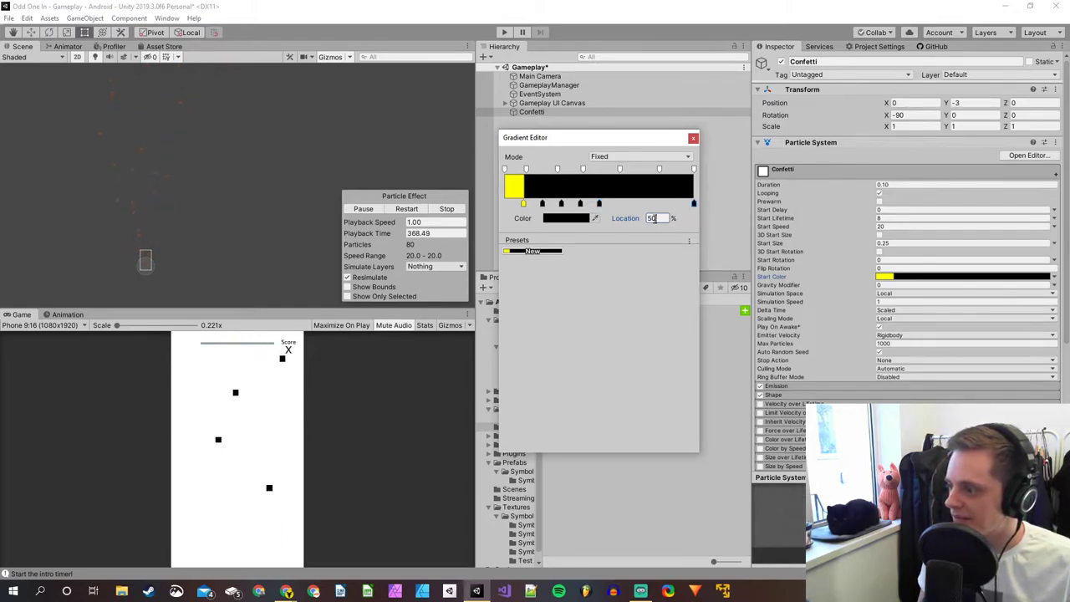
Move the end color key to 60%, then add two more black color keys at 10% intervals up to 80%.
text(60)
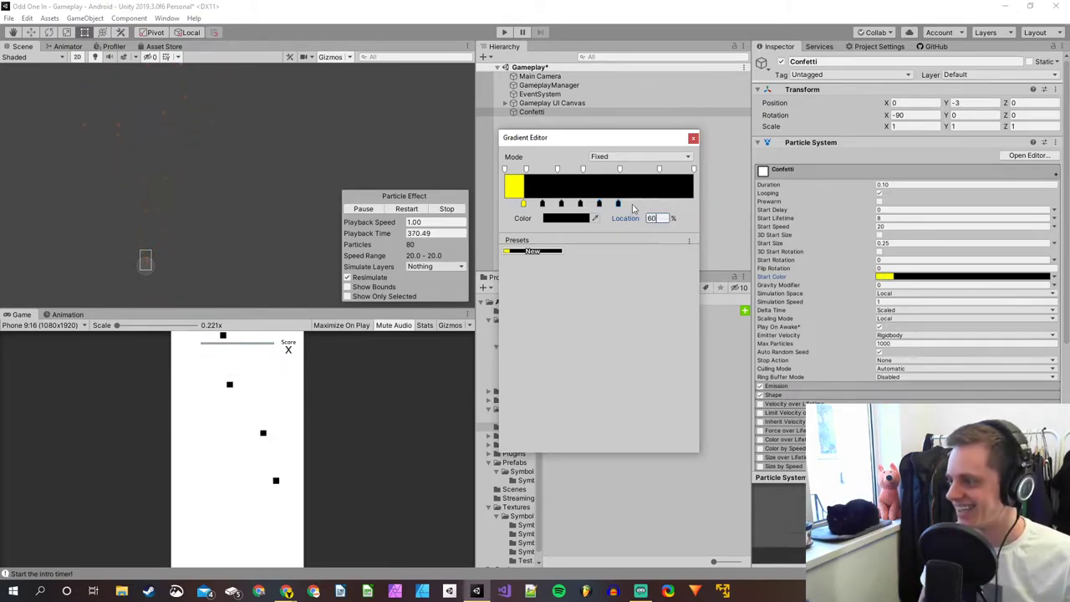
click(635, 203)
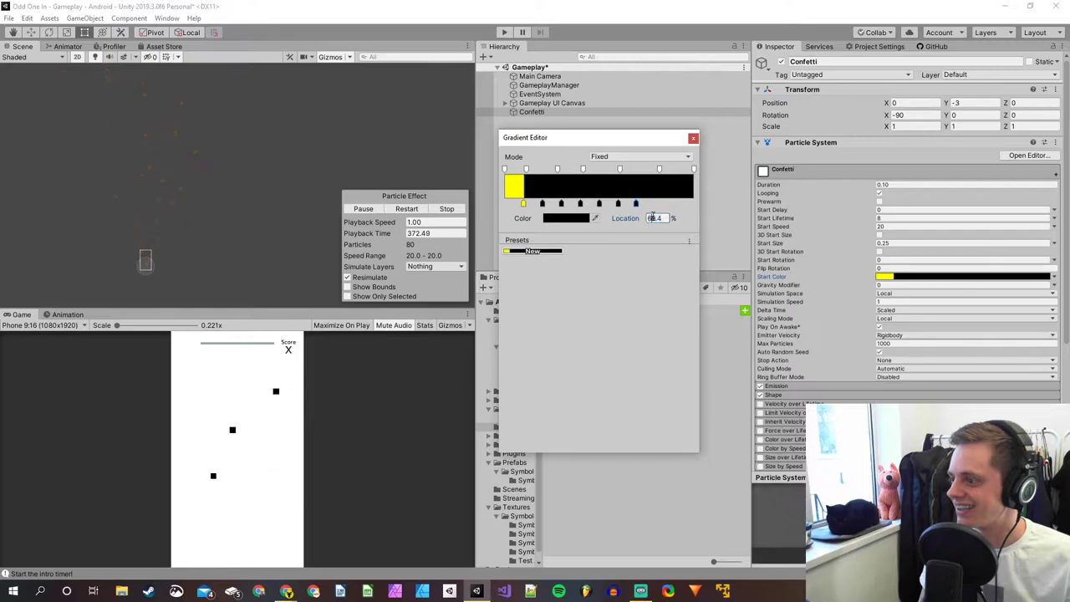
text(79.1)
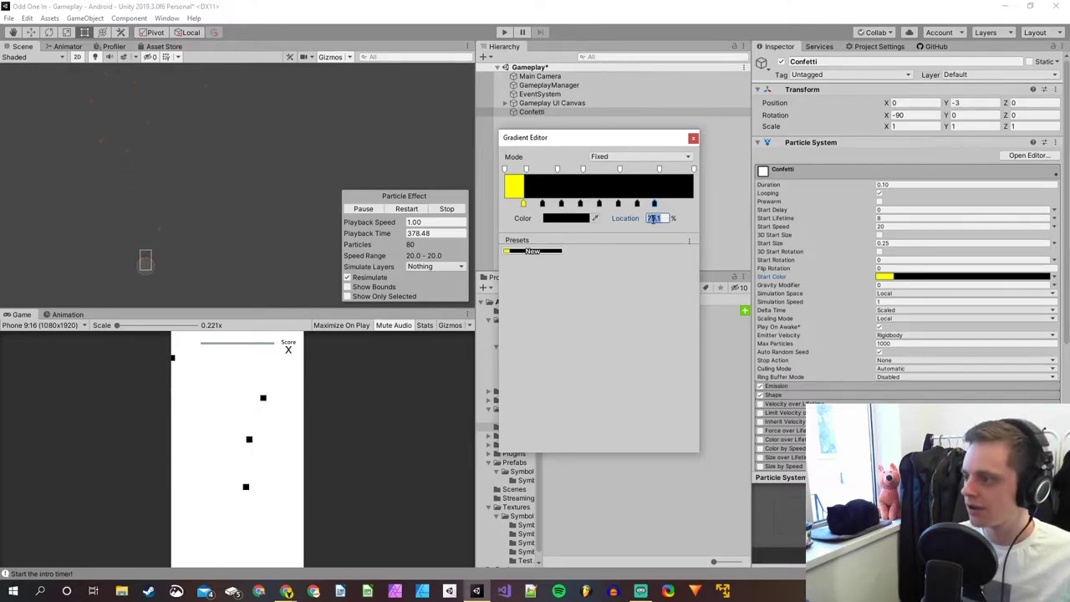
key(BackSpace)
text(7)
key(BackSpace)
text(80)
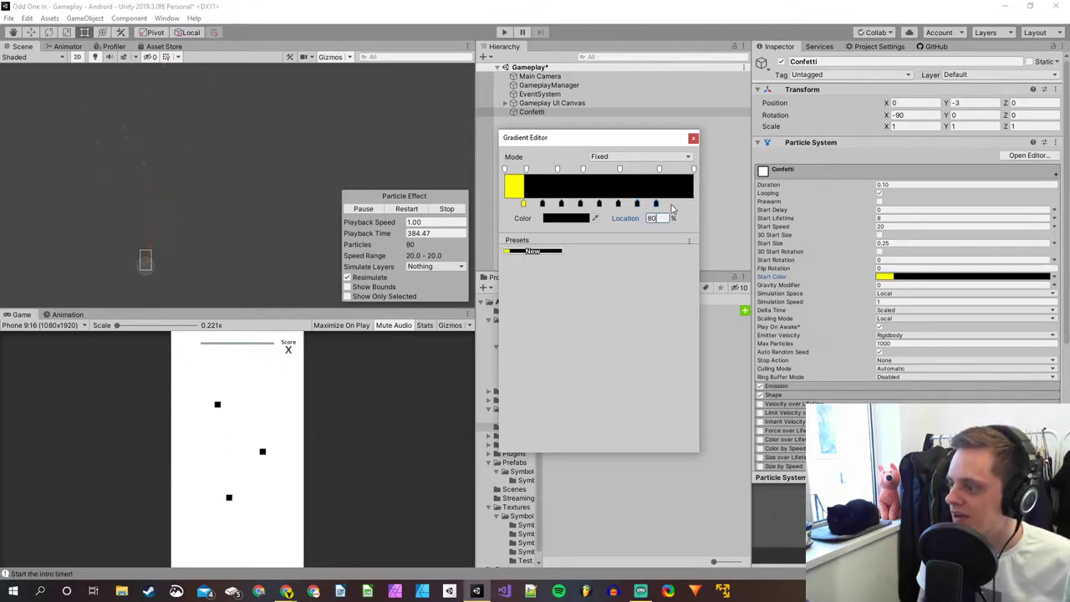
click(674, 205)
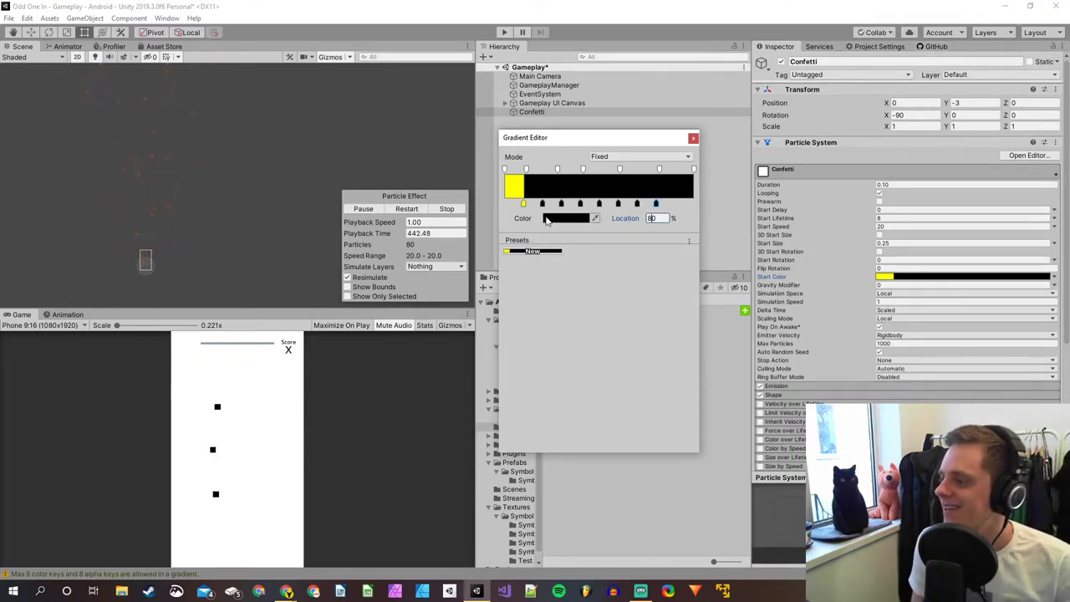
Set the yellow color key's location to 12.5% and the first black key's location to 25%.
click(523, 205)
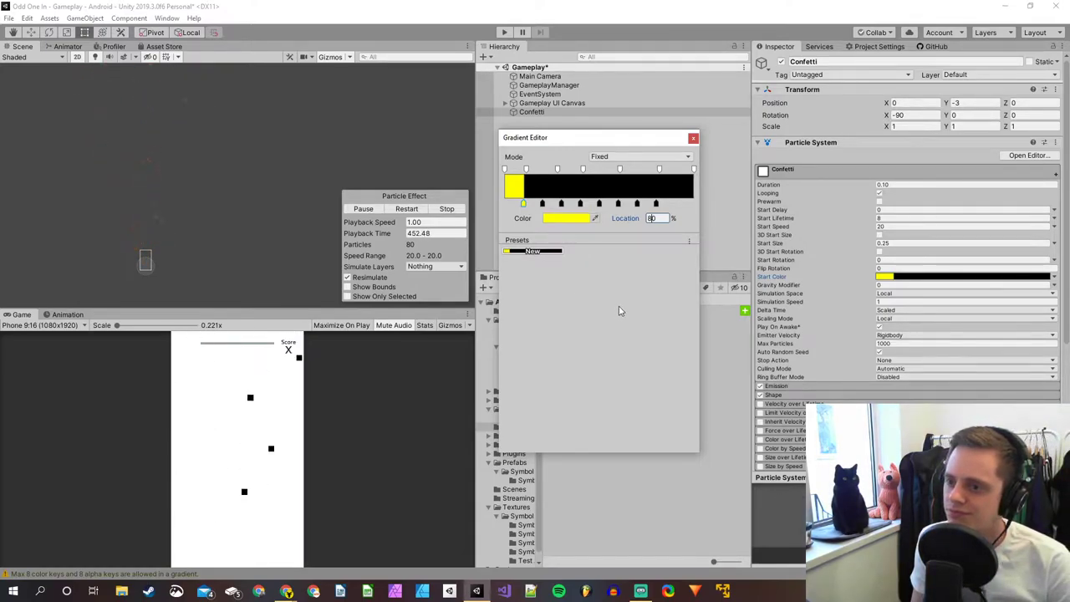
double_click(659, 218)
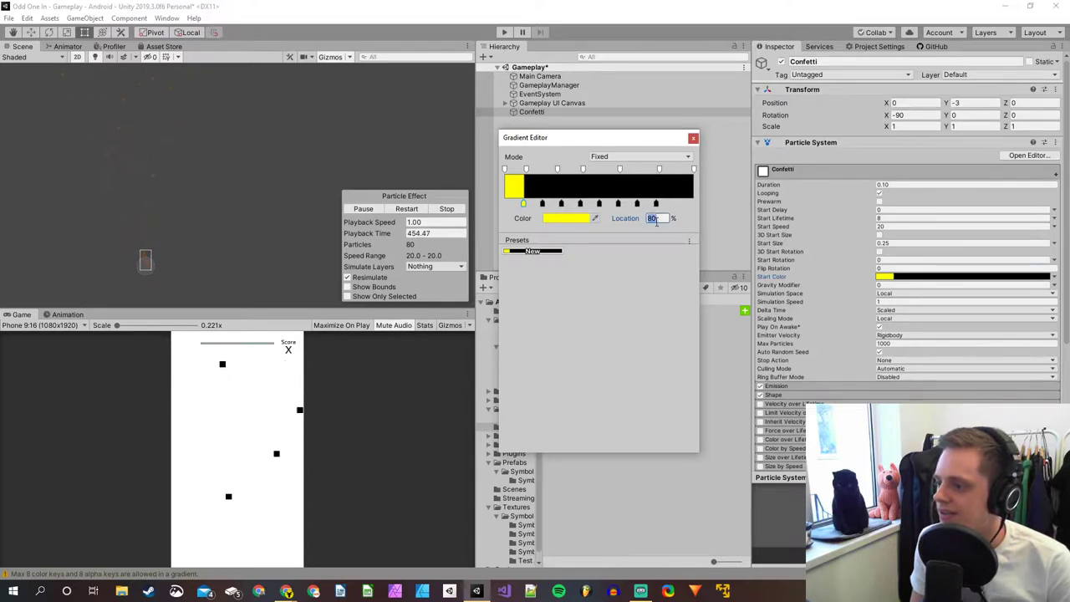
text(12)
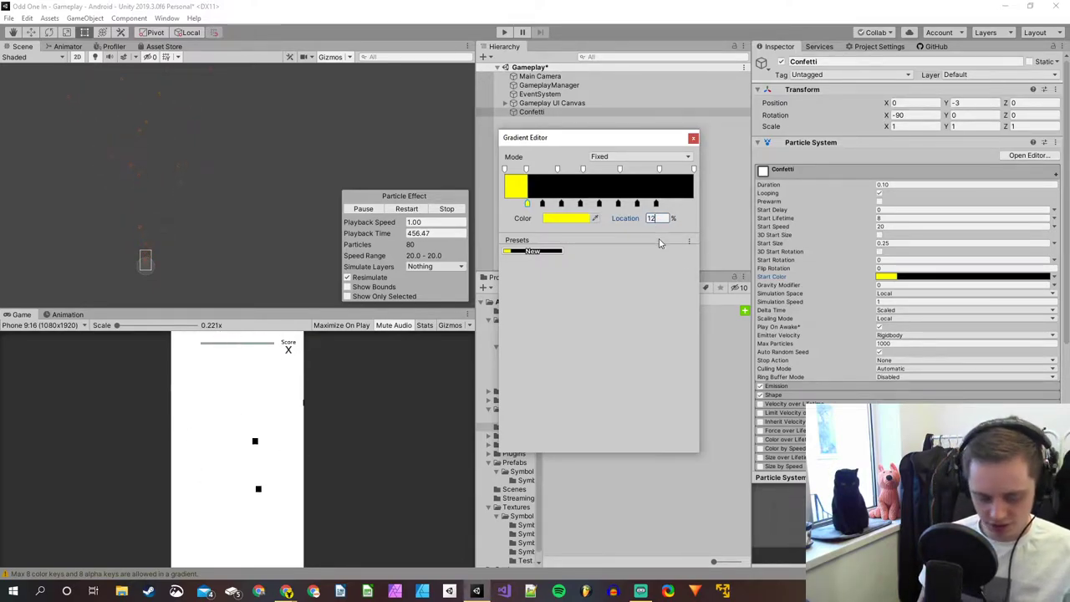
text(.5)
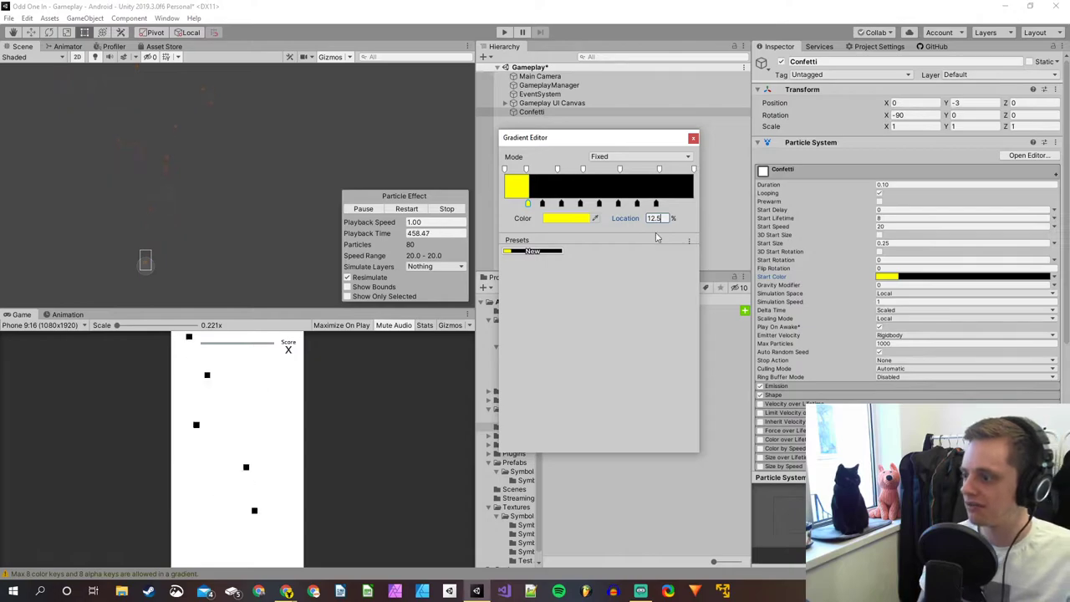
click(542, 204)
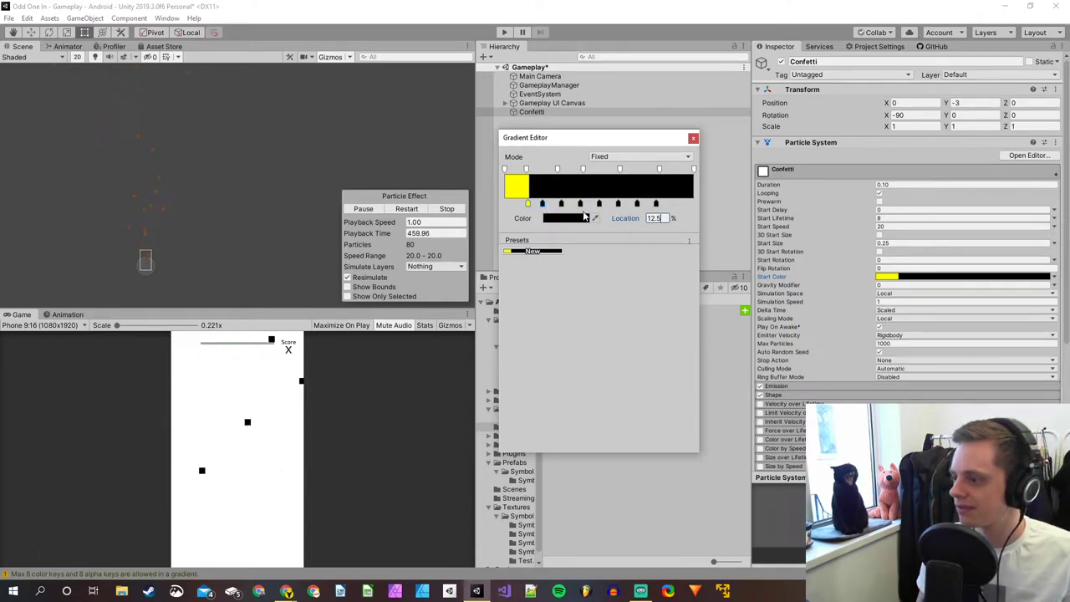
click(654, 218)
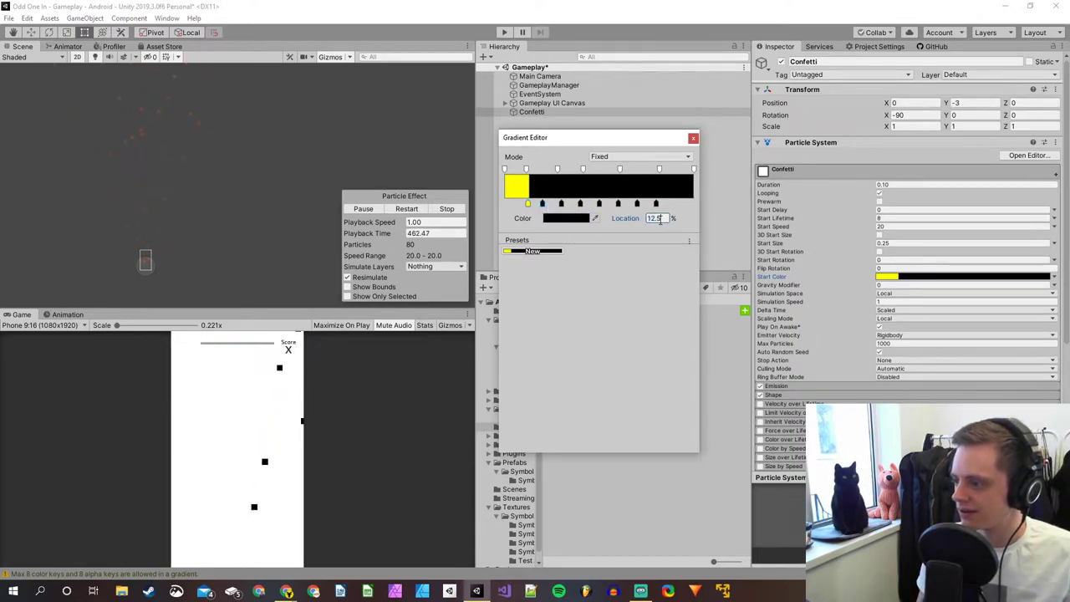
key(BackSpace)
text(25)
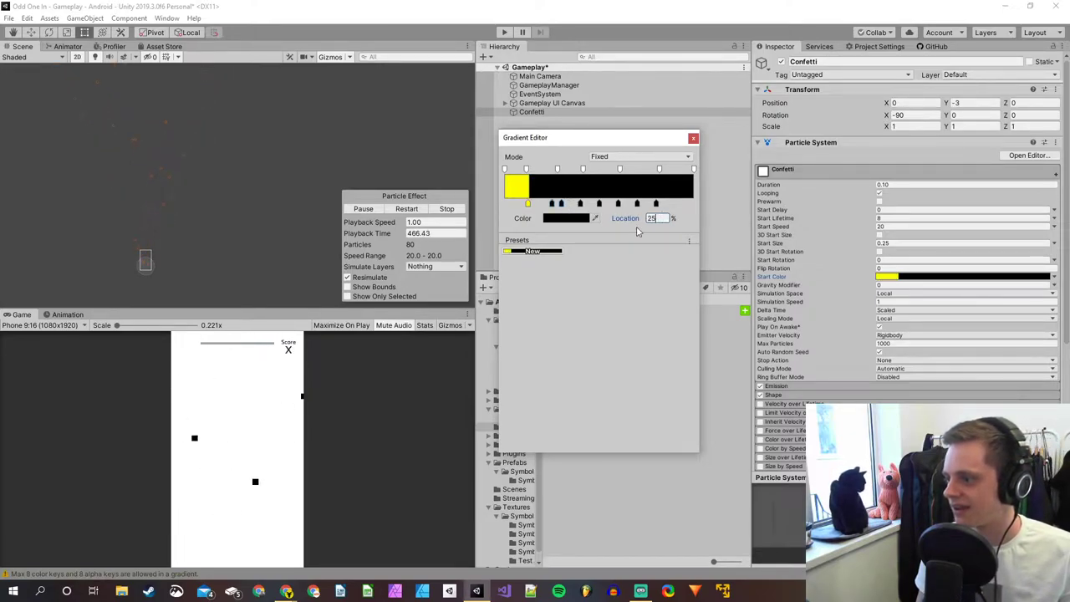
Set the locations of the next three black color keys to 37.5%, 50% and 62.5%.
text(37.5)
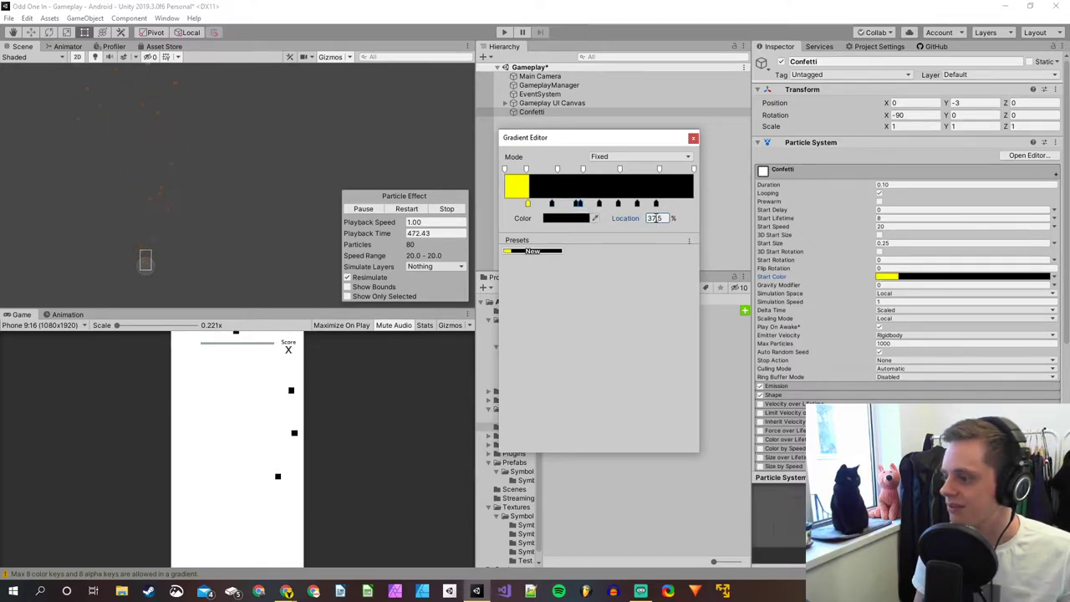
drag(660, 218, 644, 222)
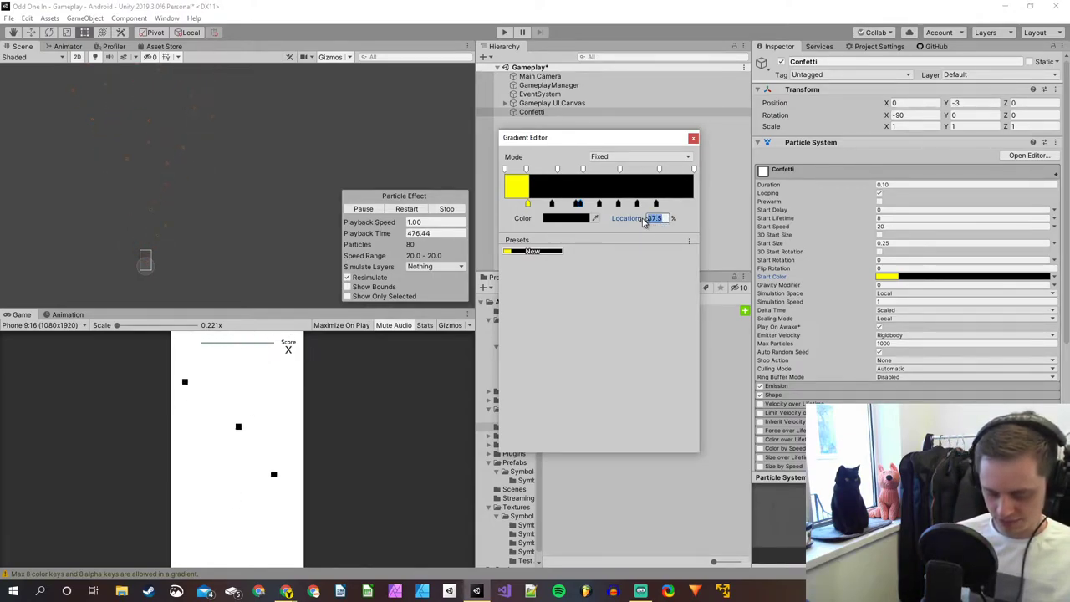
text(50)
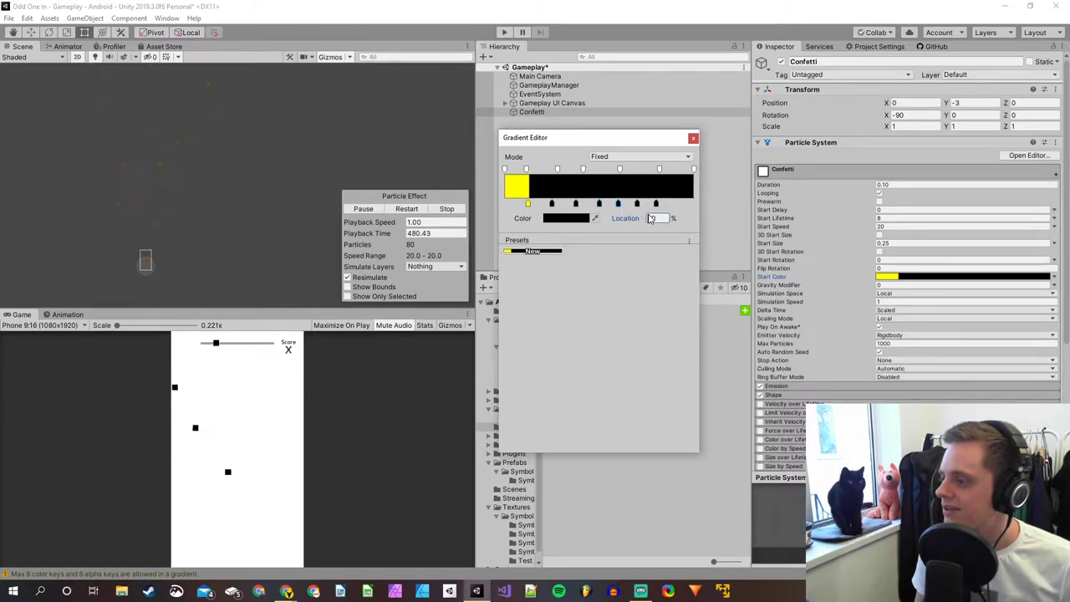
double_click(655, 219)
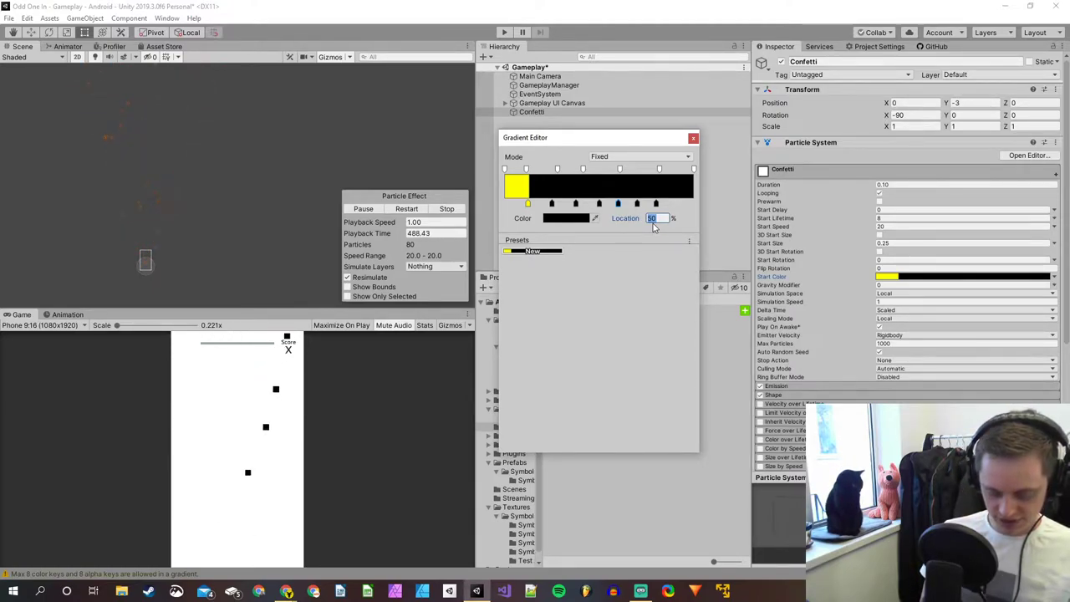
text(62.)
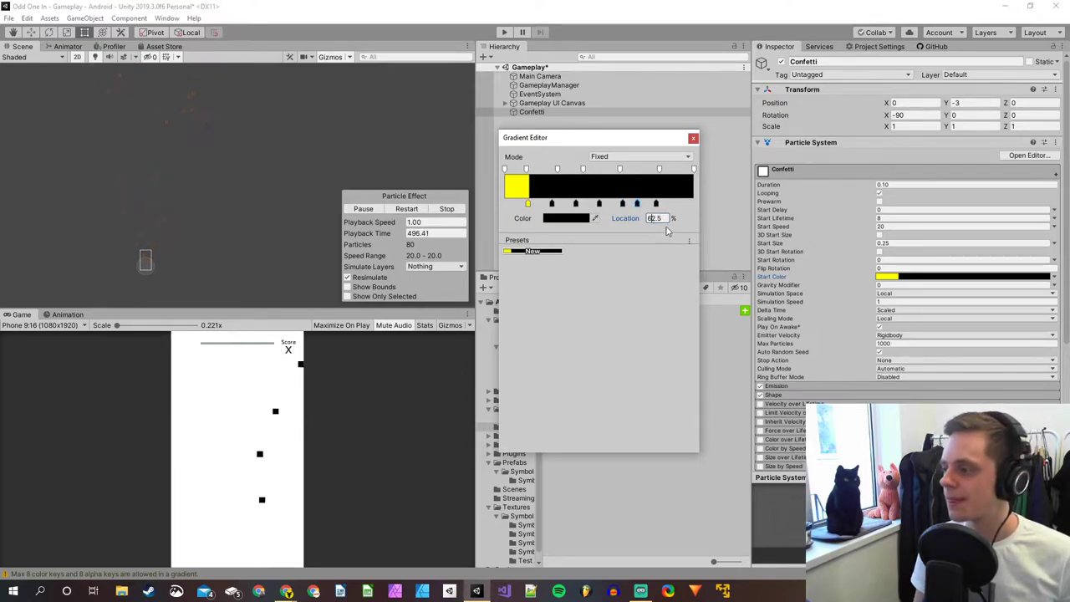
Set the locations of the last two black color keys to 75% and 87.5%.
double_click(655, 219)
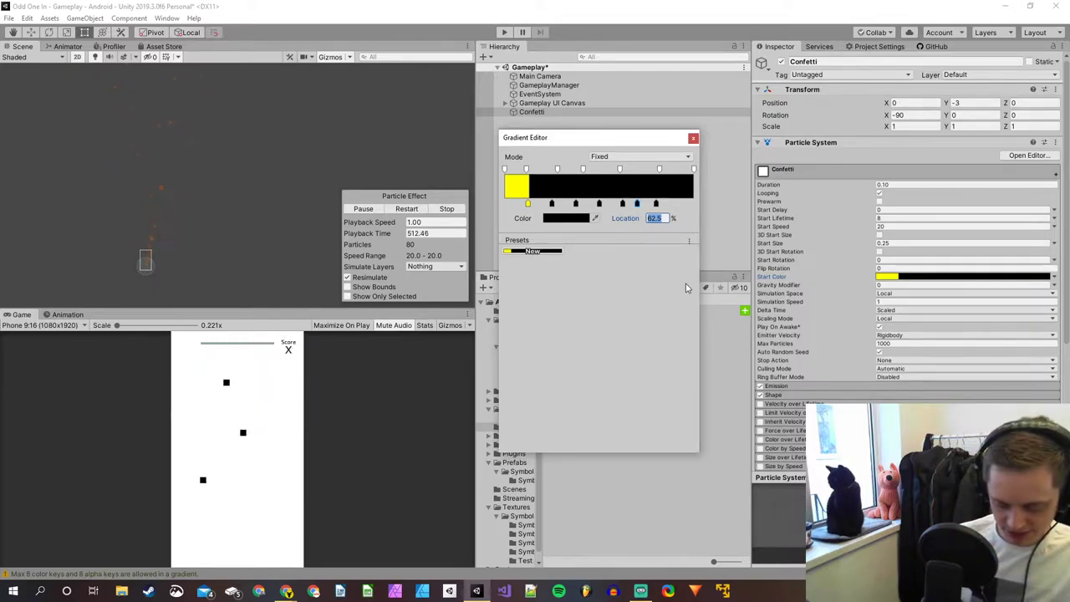
text(75)
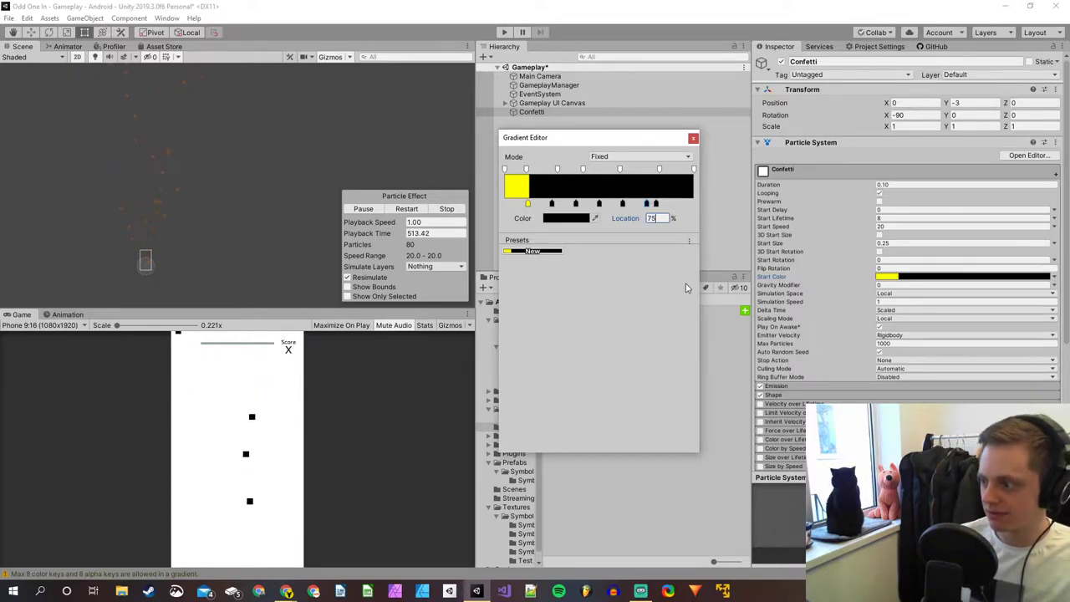
double_click(655, 216)
text(87.5)
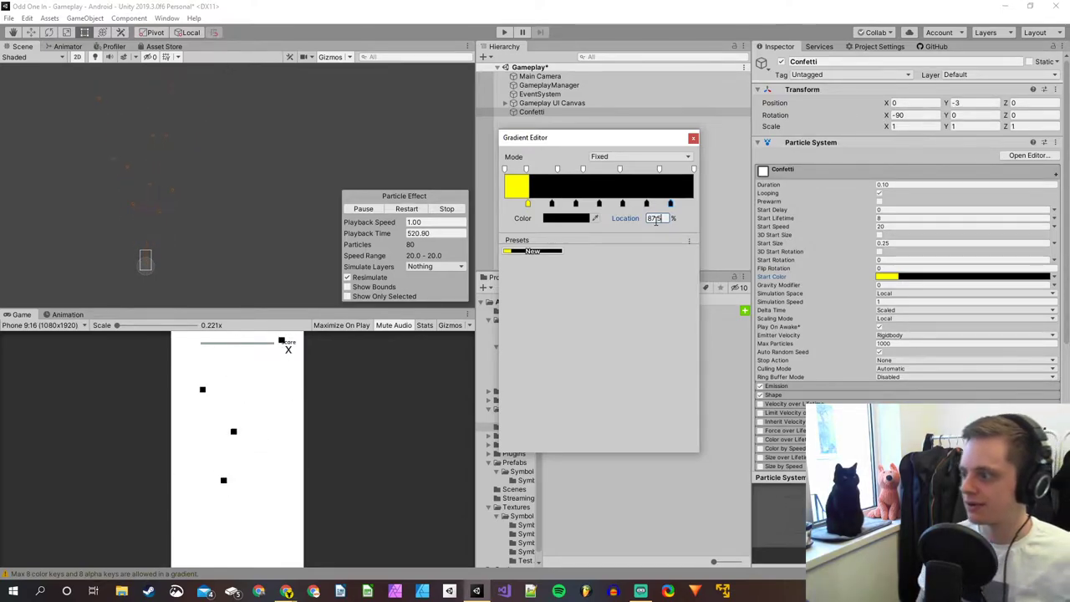
Change the color of the yellow key at 12.5% in the Start Color gradient to hex #F3A683.
click(528, 205)
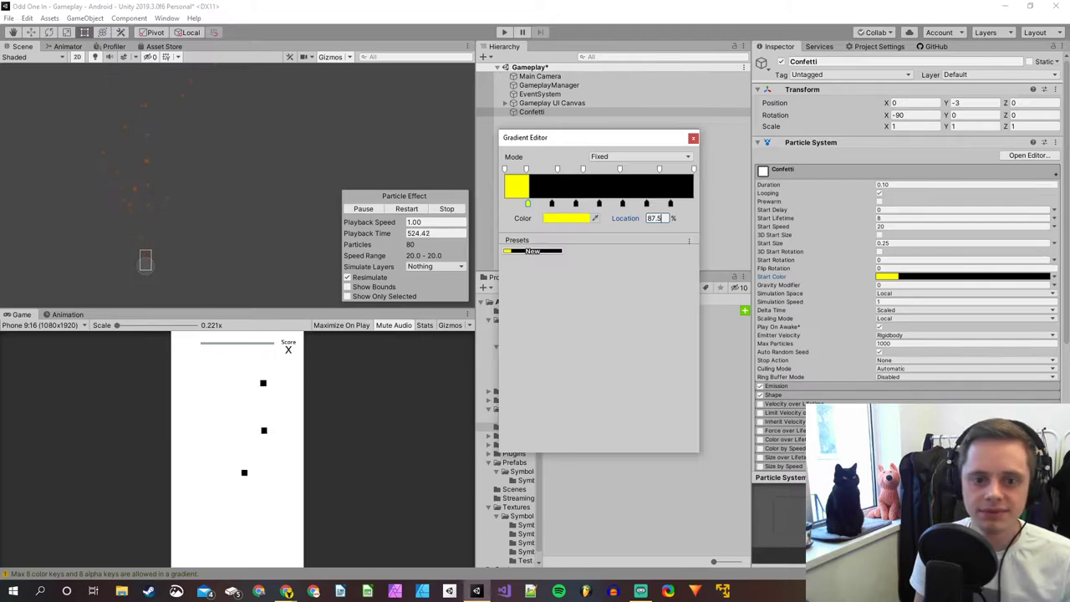
click(287, 591)
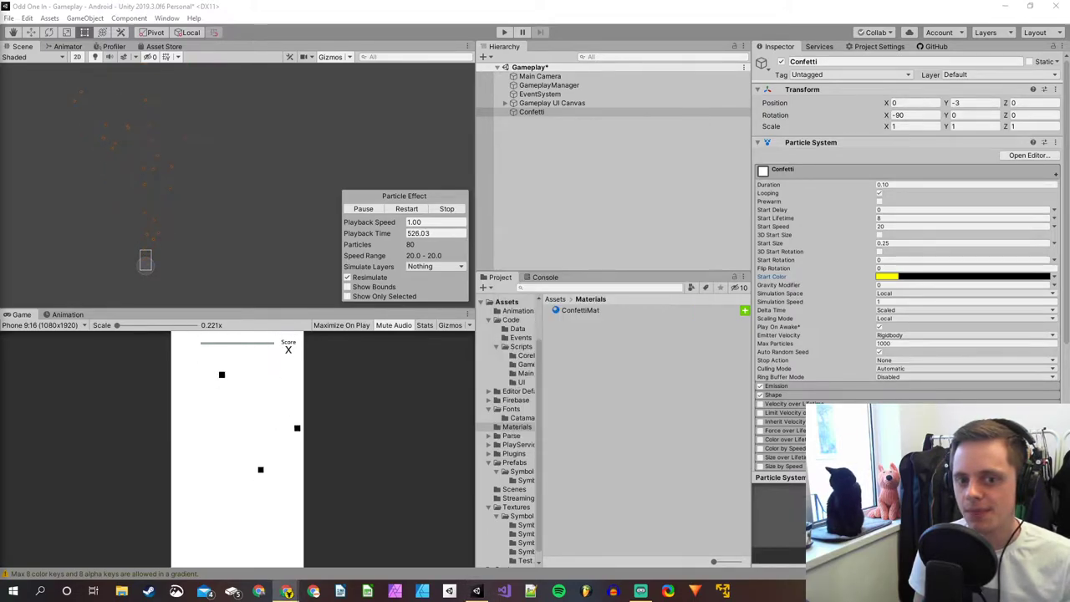
key(alt+Tab)
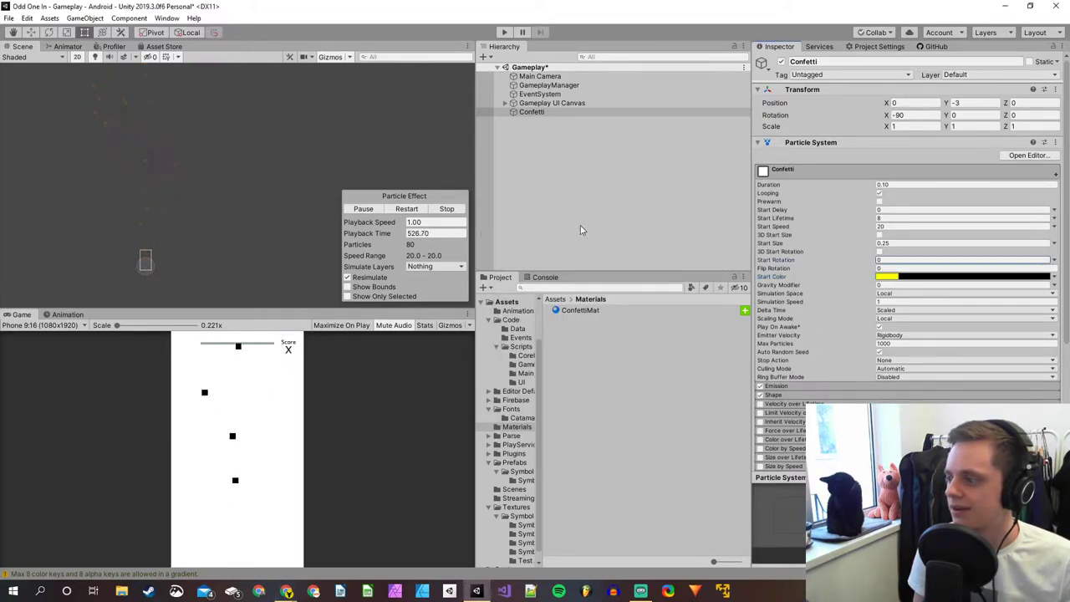
click(897, 278)
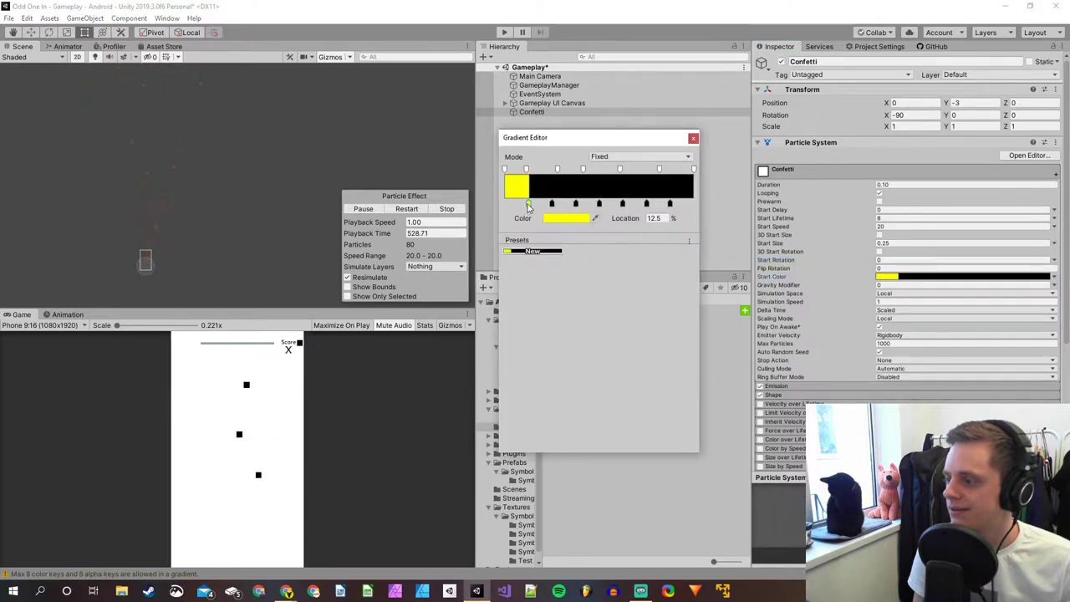
click(565, 219)
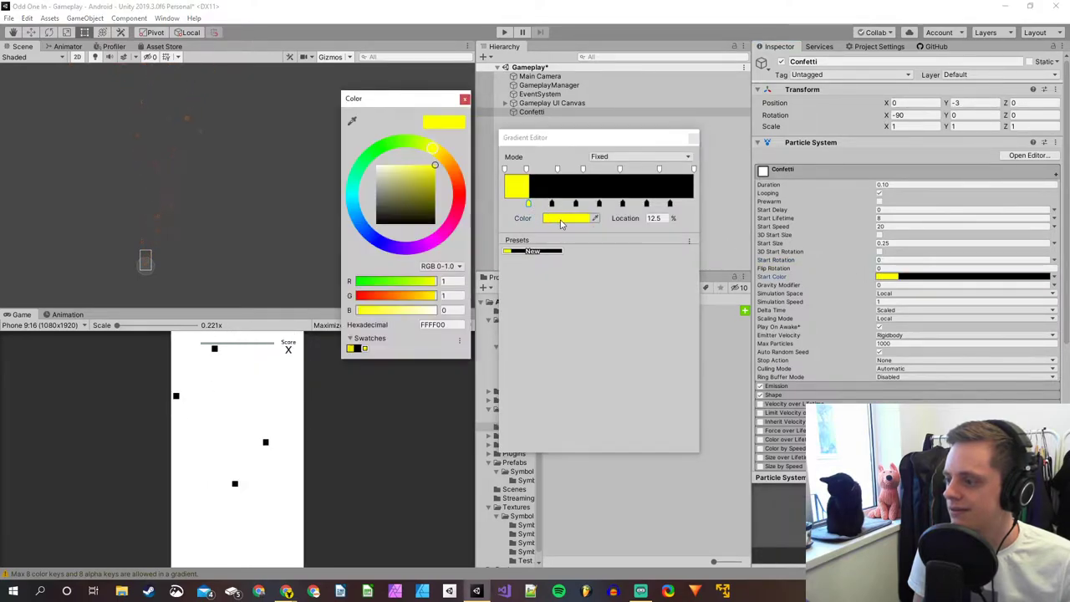
click(436, 326)
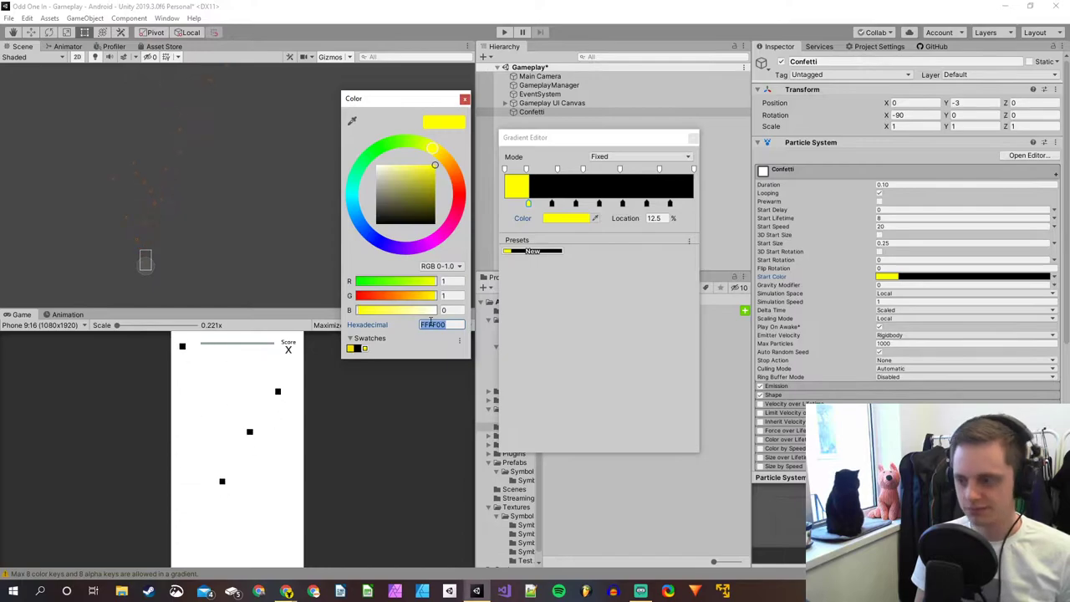
text(#F3A683)
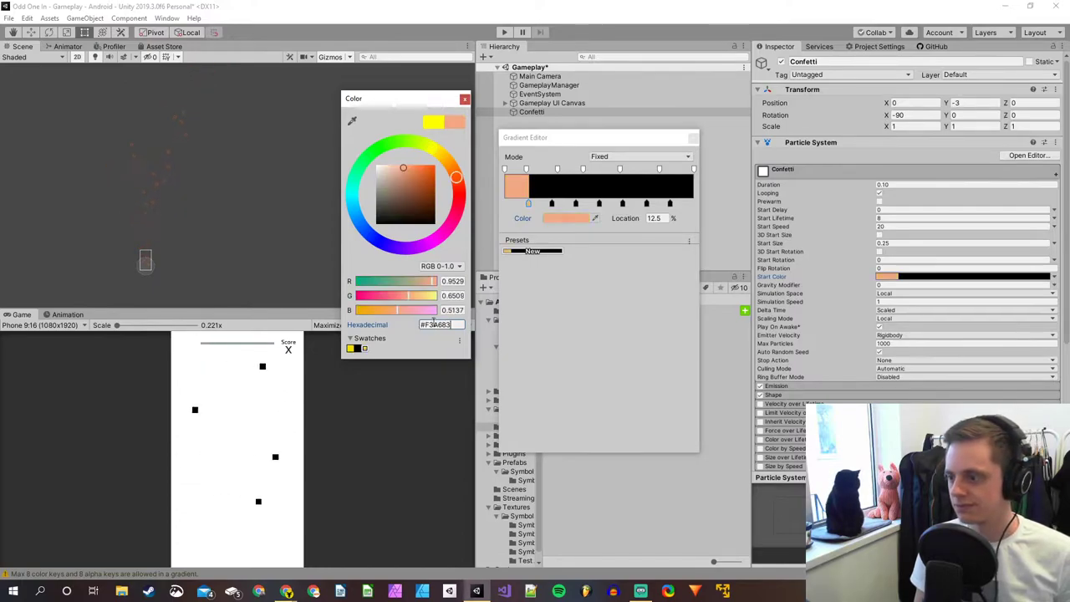
click(464, 101)
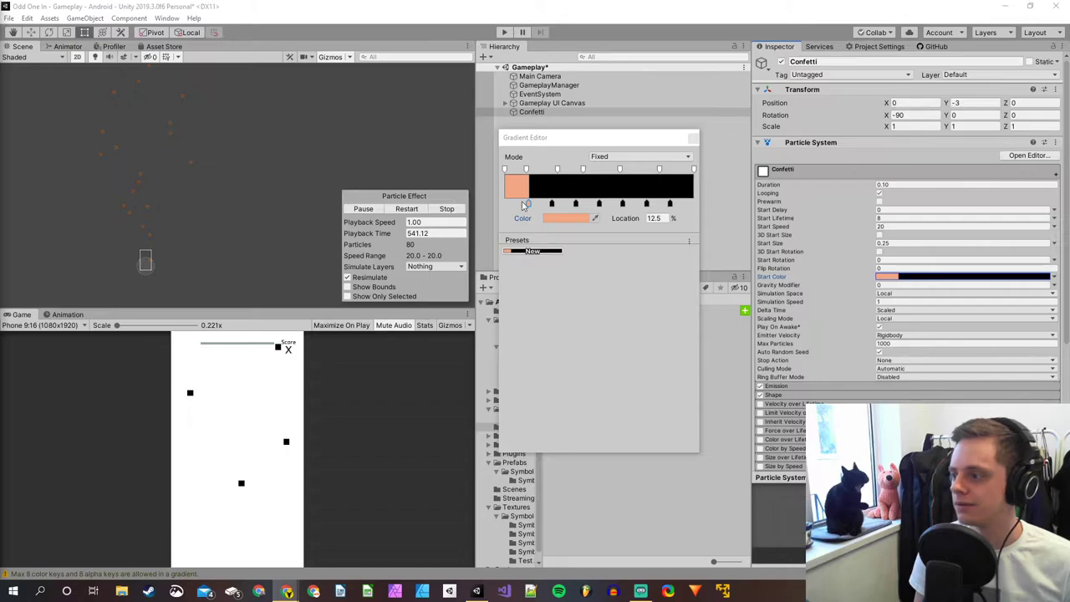
Change the color of the gradient key at 25% to hex #F7D794.
click(551, 204)
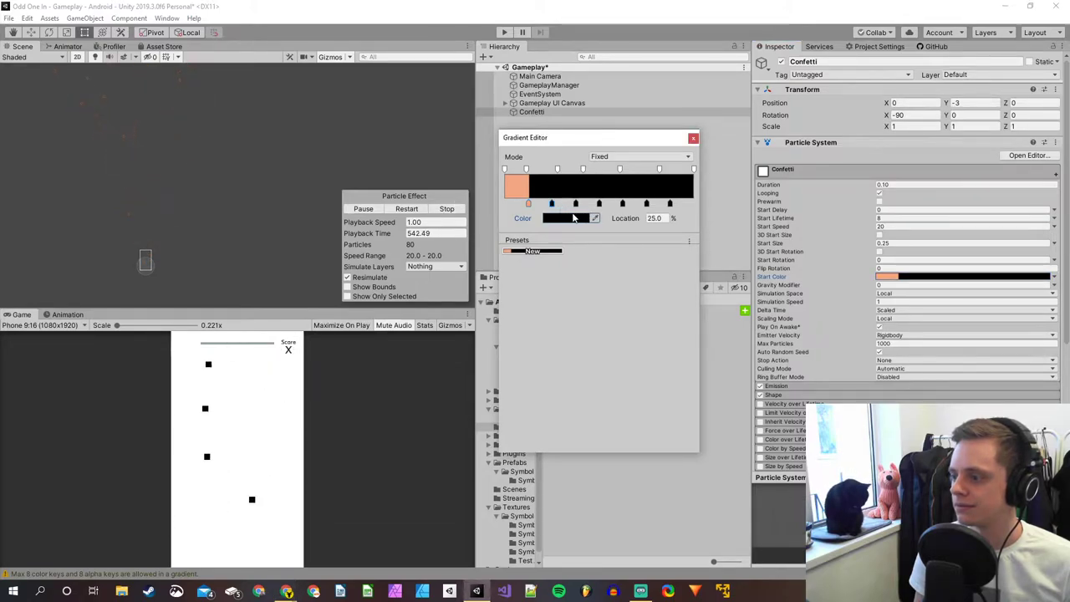
click(573, 218)
click(432, 325)
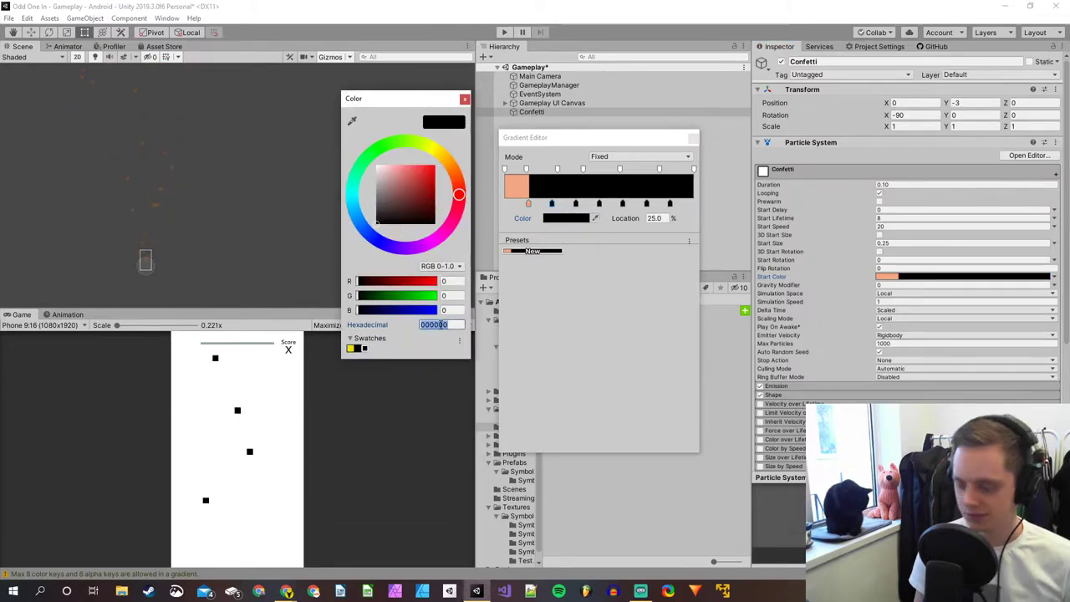
text(#F7D794)
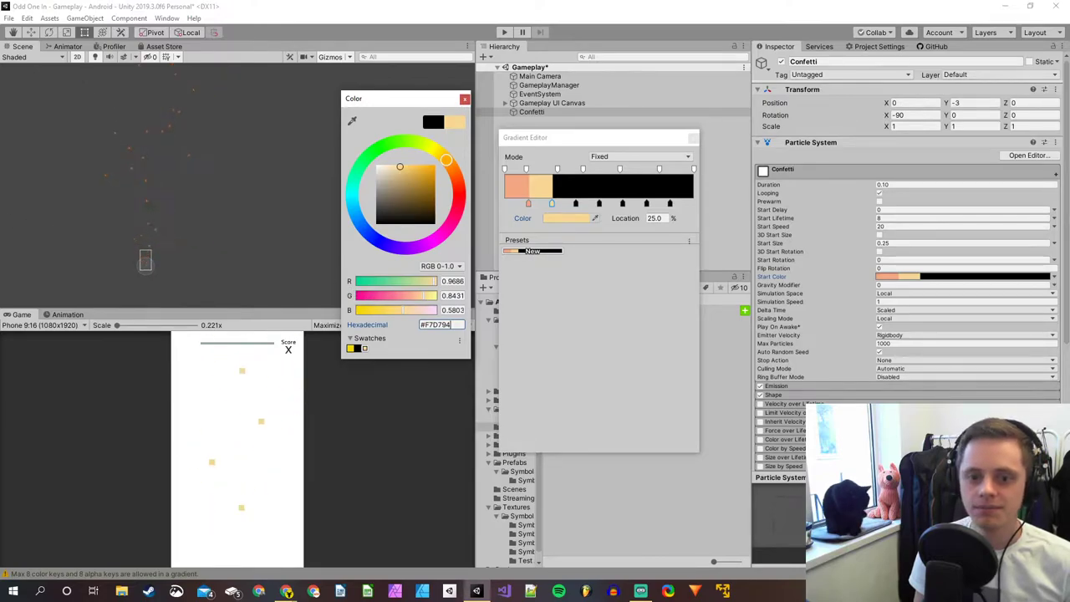
click(465, 99)
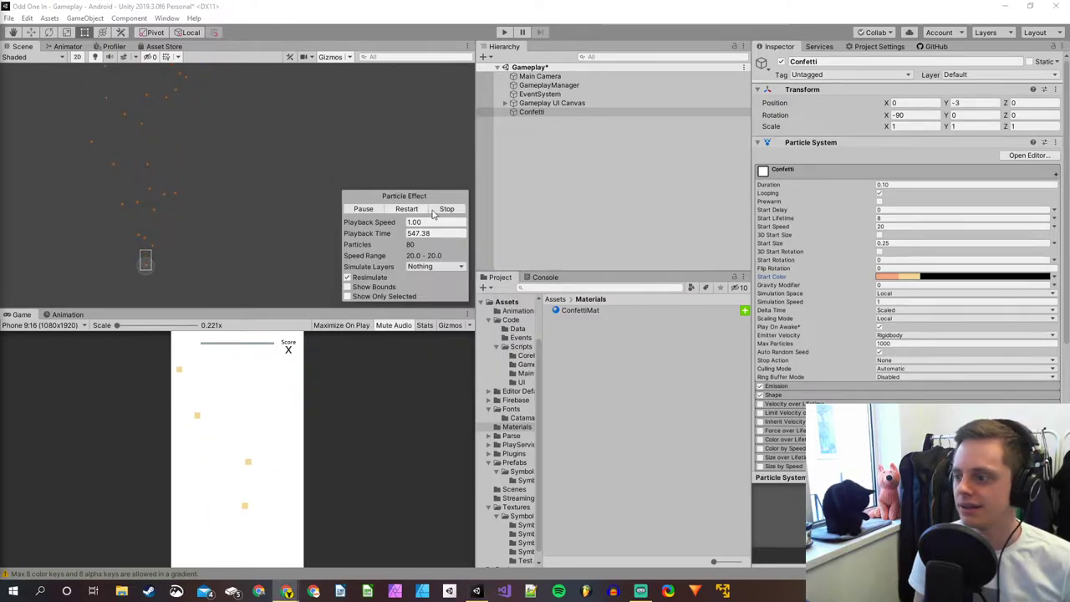
Change the color of the Start Color gradient key at 37.5% to hex #778BEB.
click(935, 279)
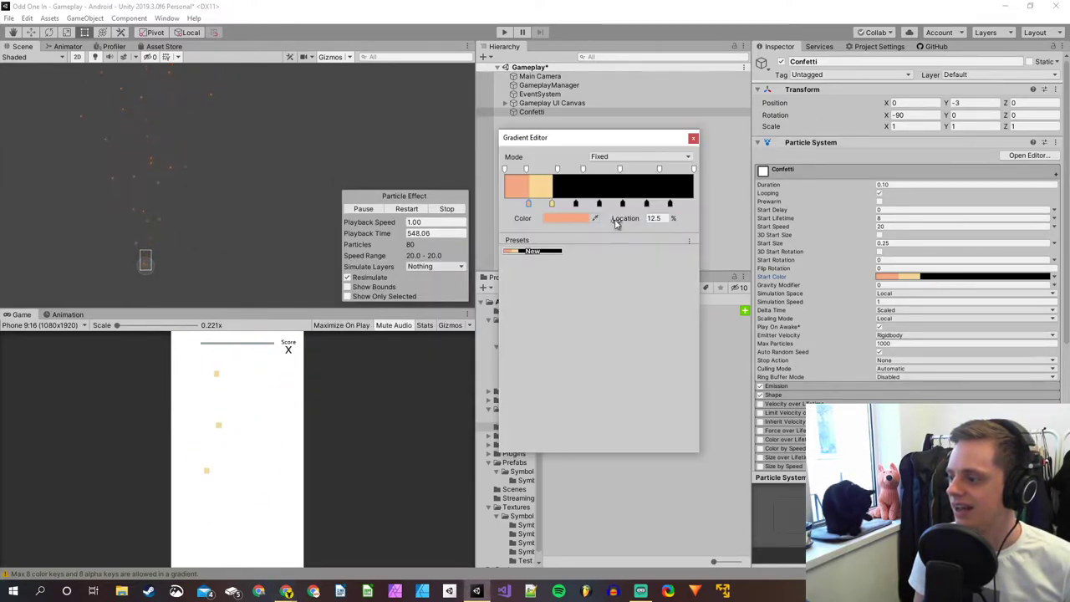
click(576, 206)
click(574, 217)
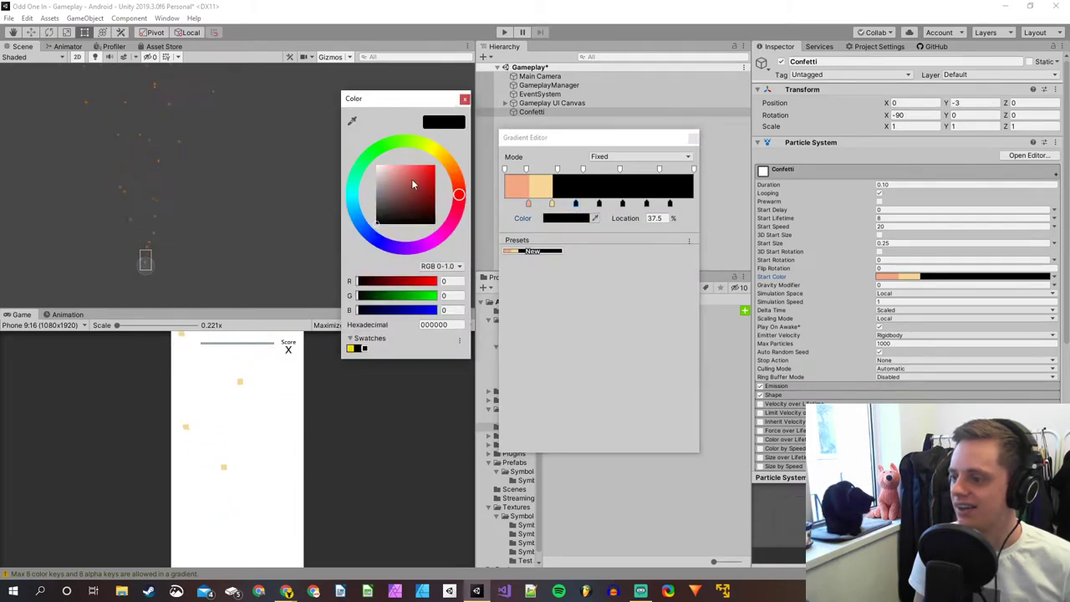
click(443, 324)
text(#778BEB)
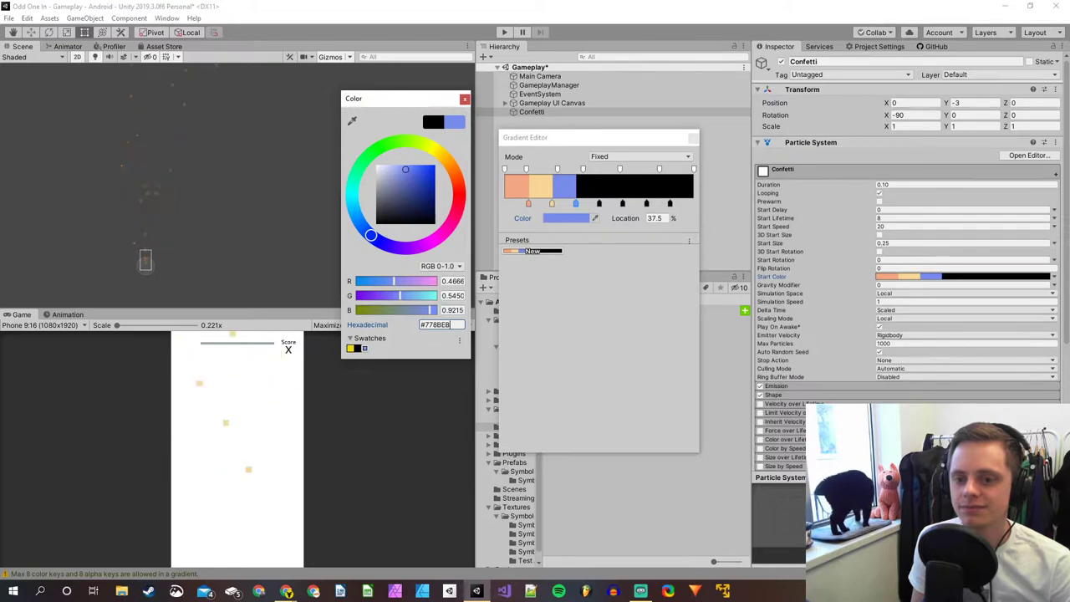
Change the color of the Start Color gradient key at 50% to hex #CF6A87.
key(Escape)
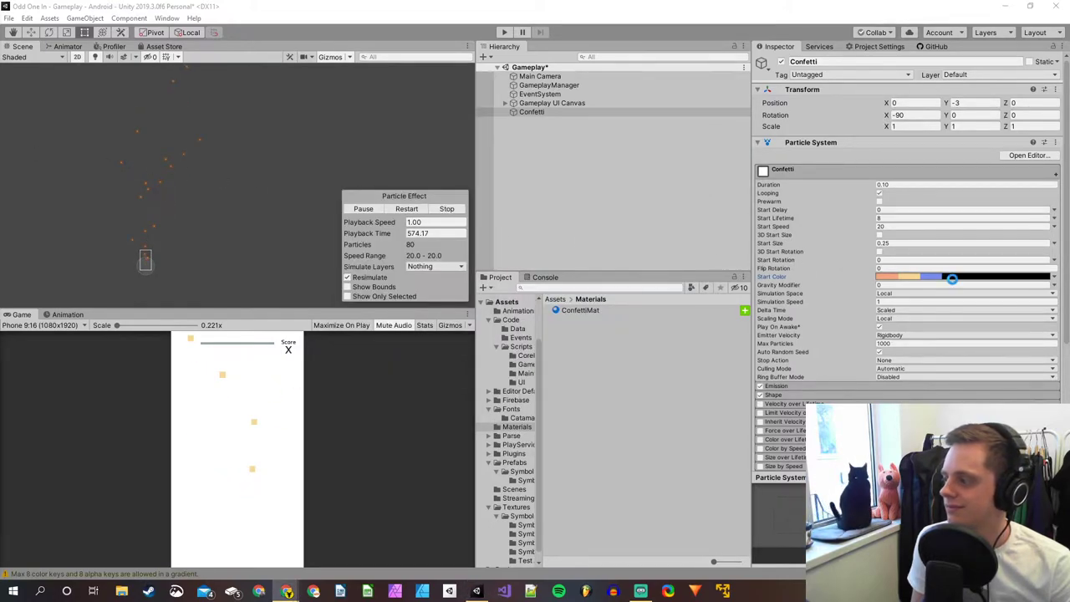
click(901, 277)
click(599, 204)
click(566, 218)
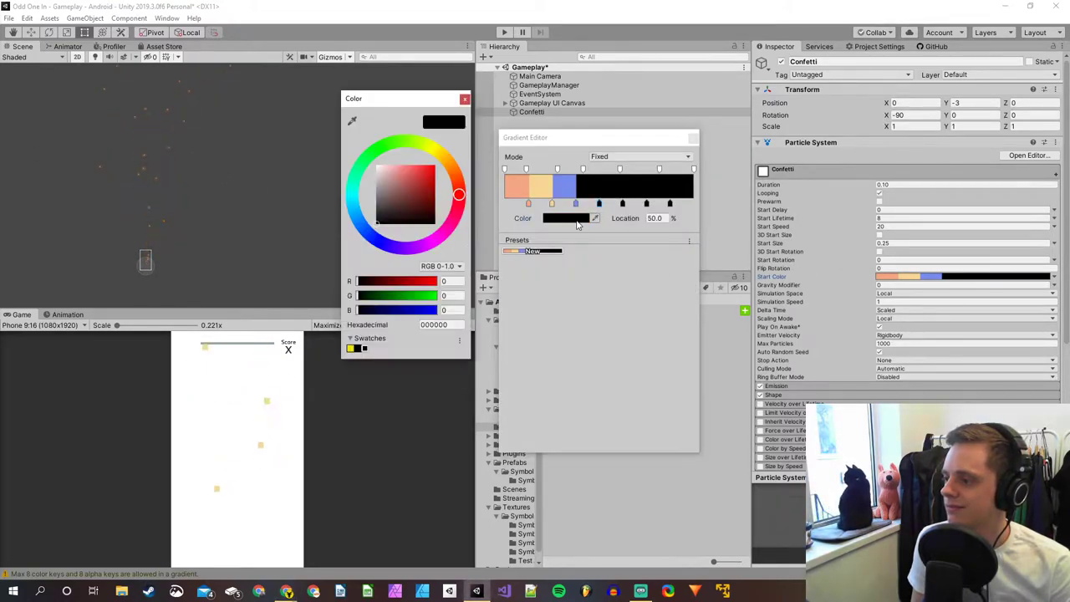
click(454, 325)
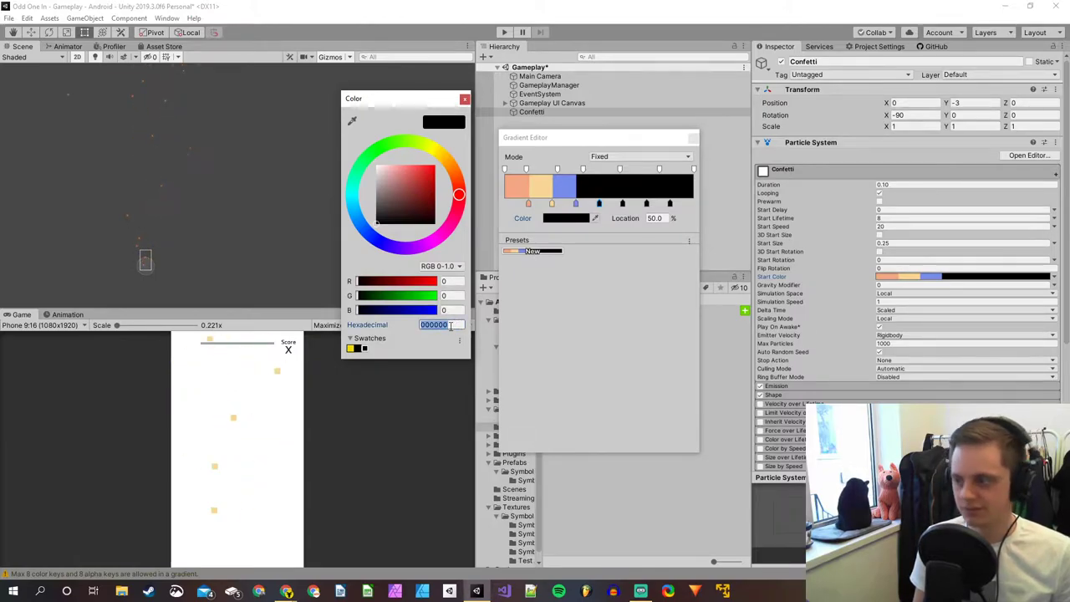
text(#CF6A87)
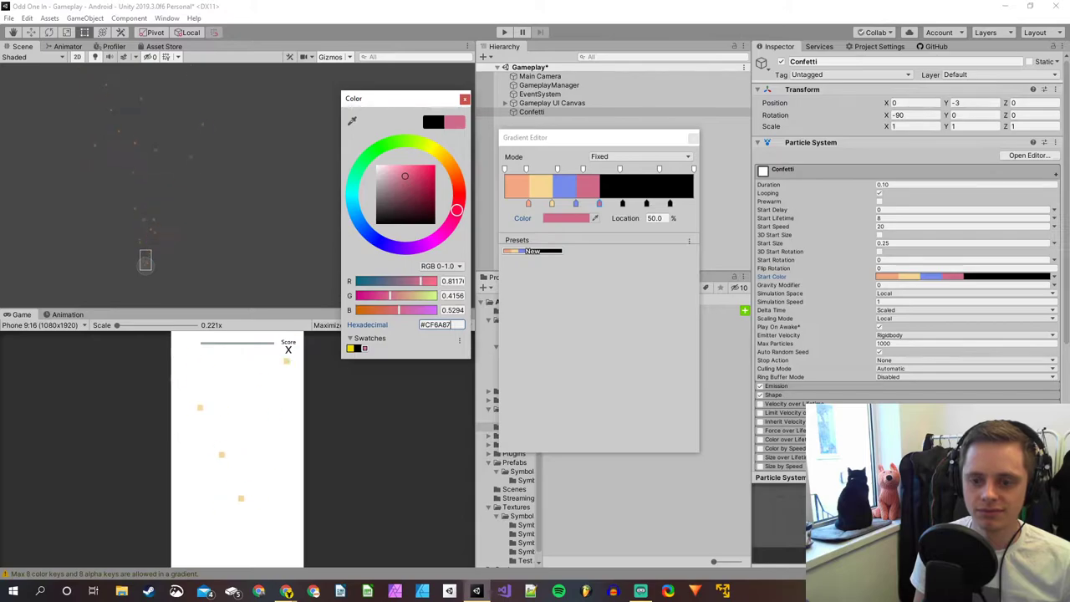
click(383, 289)
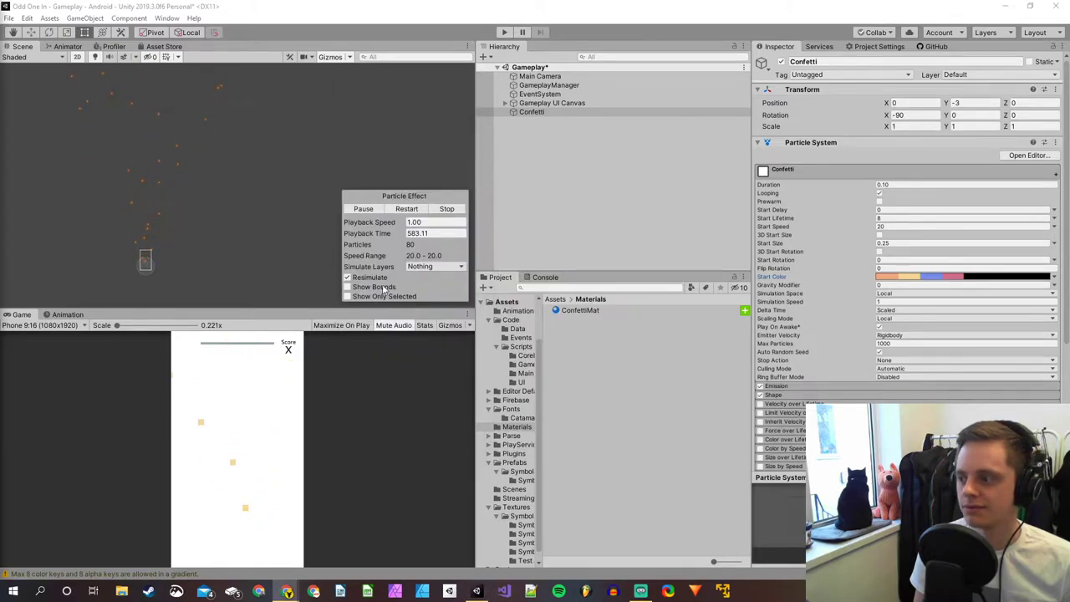
Change the color of the black gradient key at 62.5% to hex #786FA6.
click(961, 277)
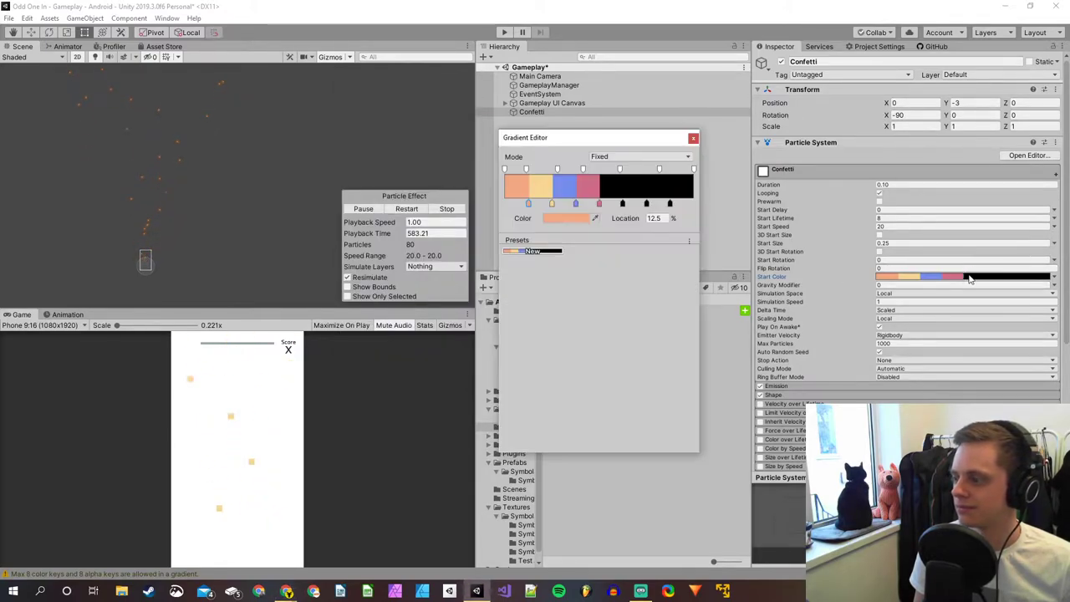
click(621, 203)
click(566, 218)
click(434, 325)
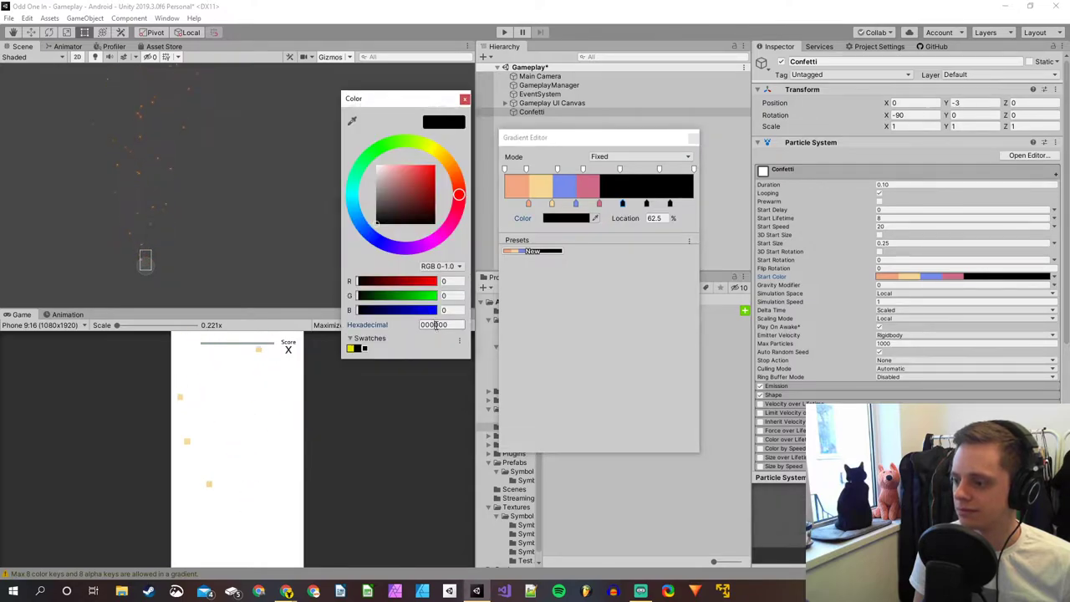
text(#786FA6)
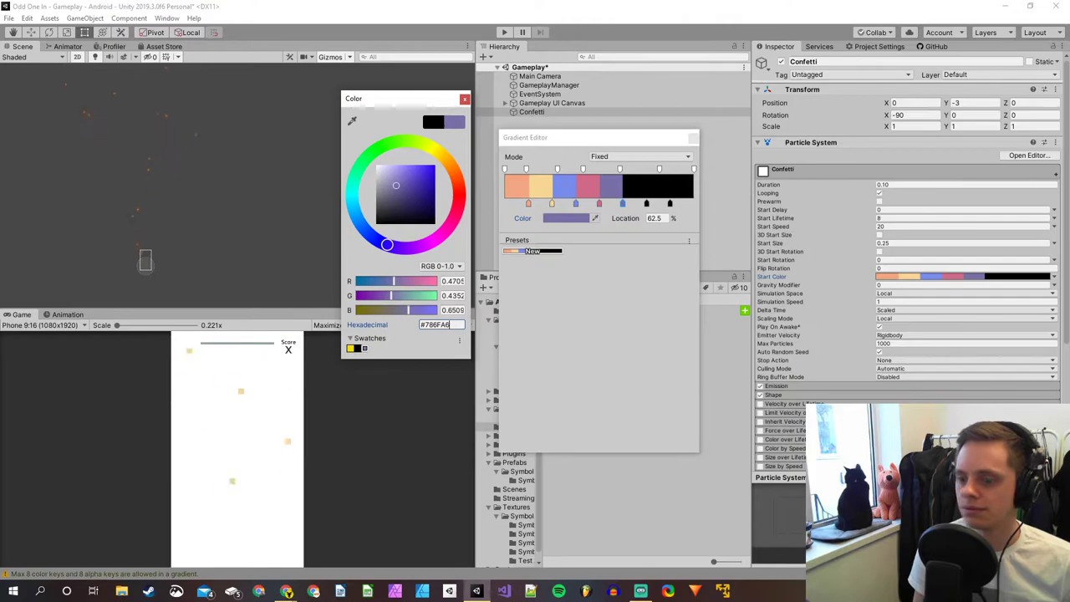
click(287, 591)
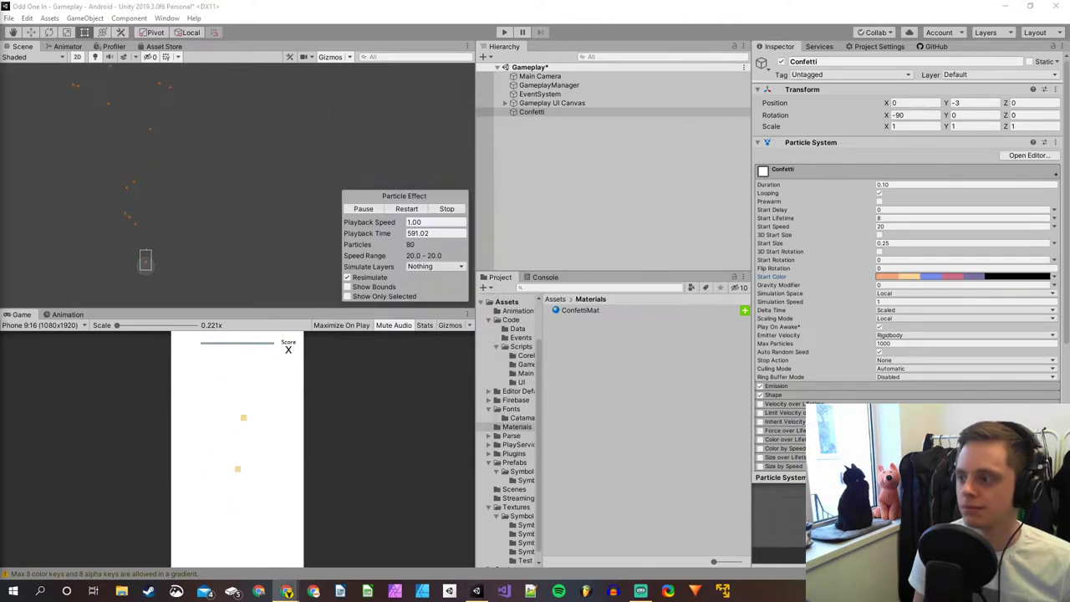
Re-enter hex #786FA6 as the color of the Start Color gradient key at 62.5%.
click(980, 280)
click(622, 204)
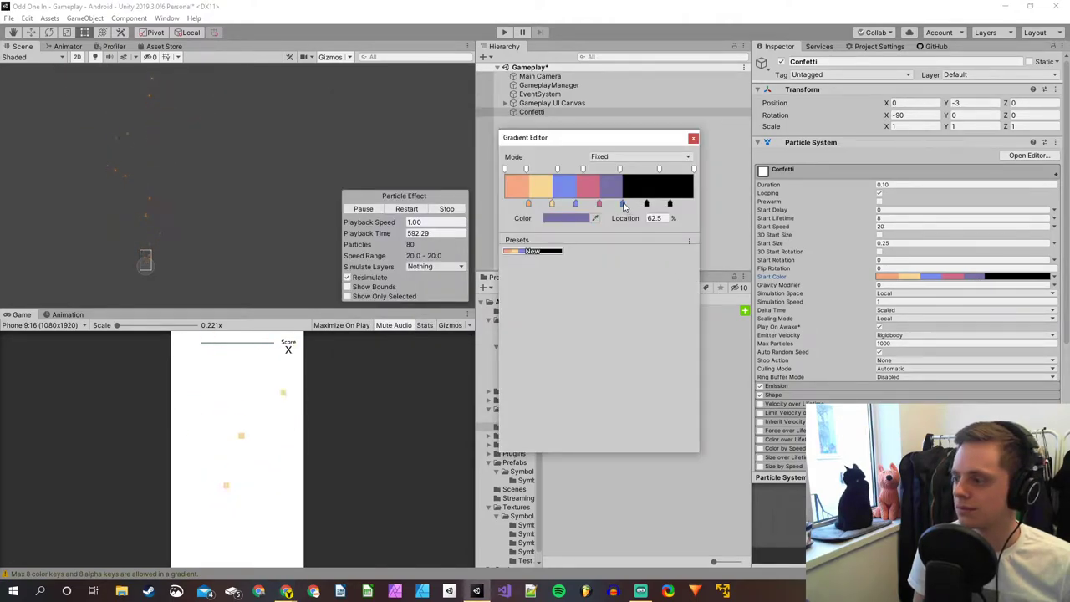
click(576, 221)
click(433, 324)
text(#786FA6)
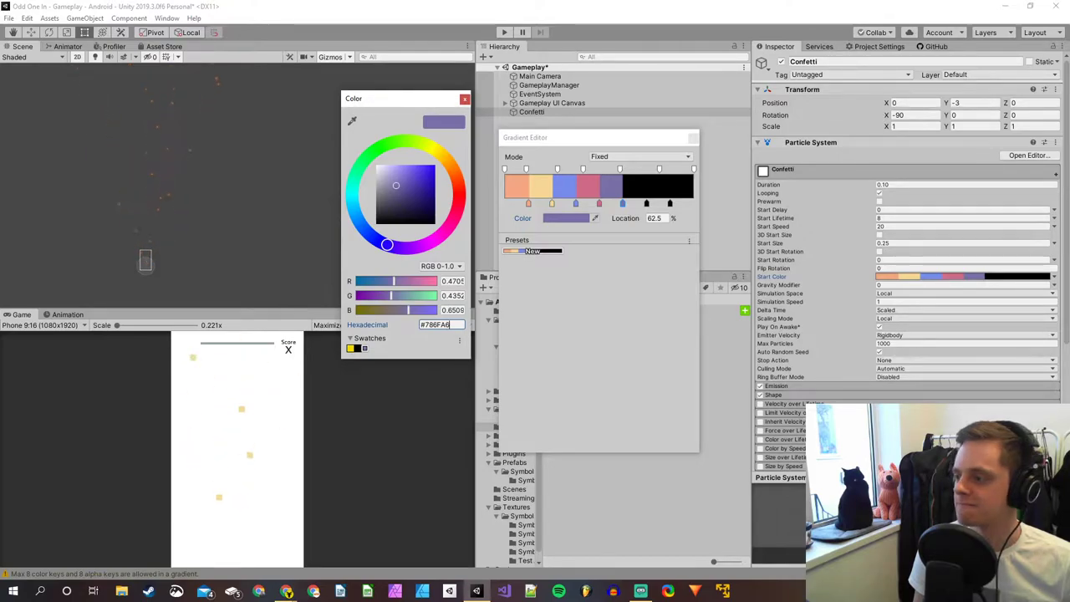
key(Escape)
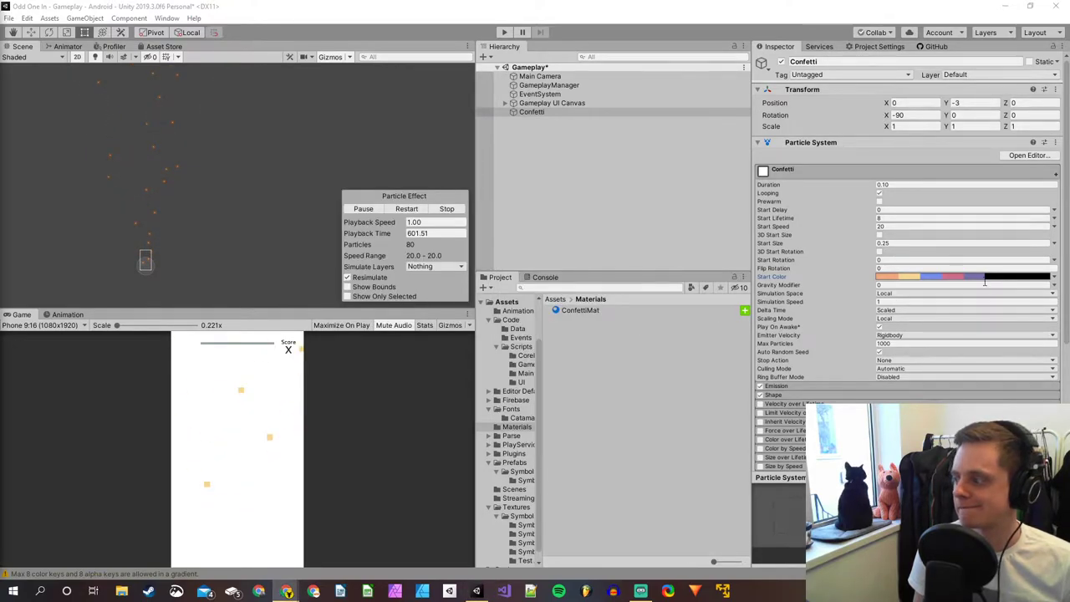
Change the color of the Start Color gradient key at 75% to hex #F8A5C2.
click(961, 285)
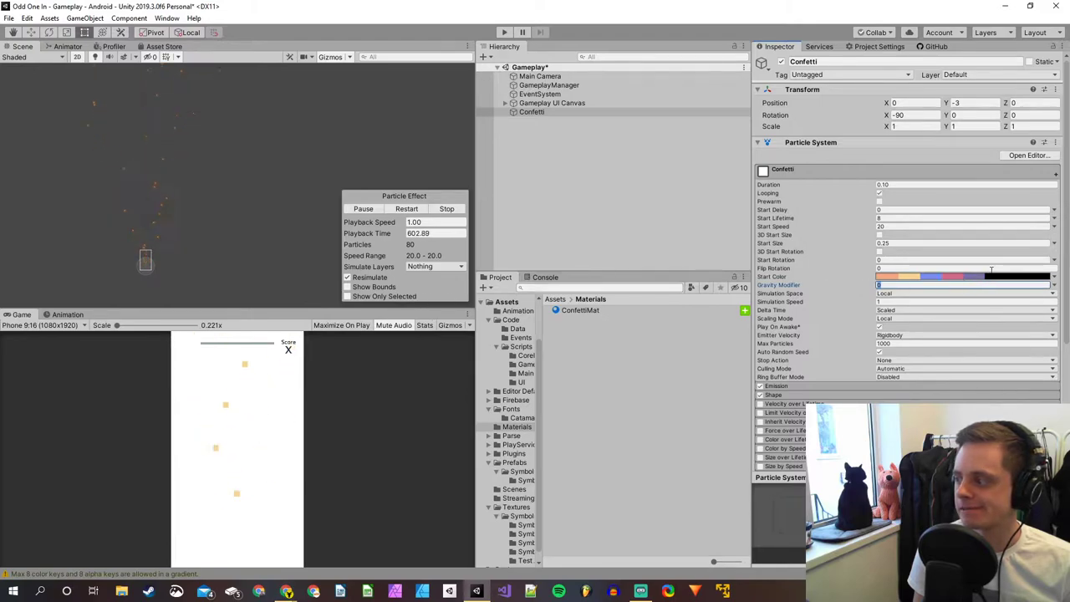
click(994, 276)
click(646, 203)
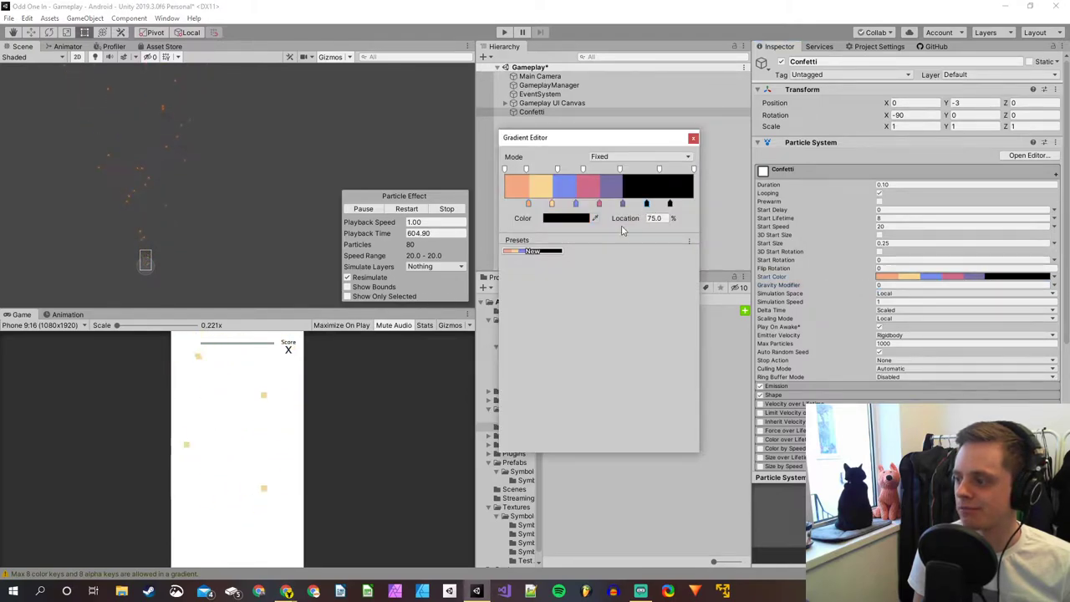
click(565, 218)
click(435, 324)
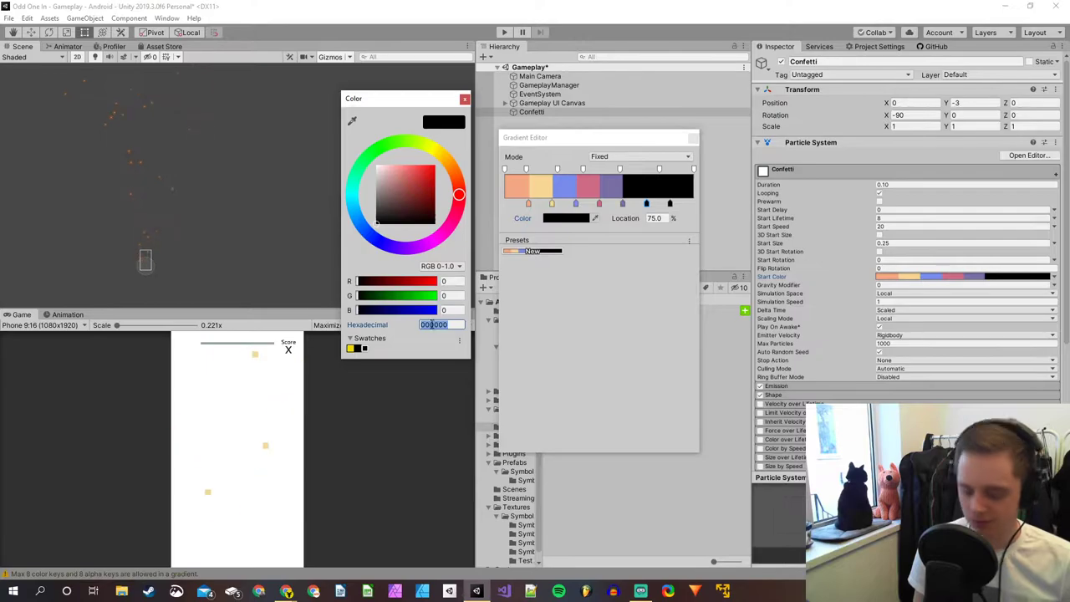
text(#F8A5C2)
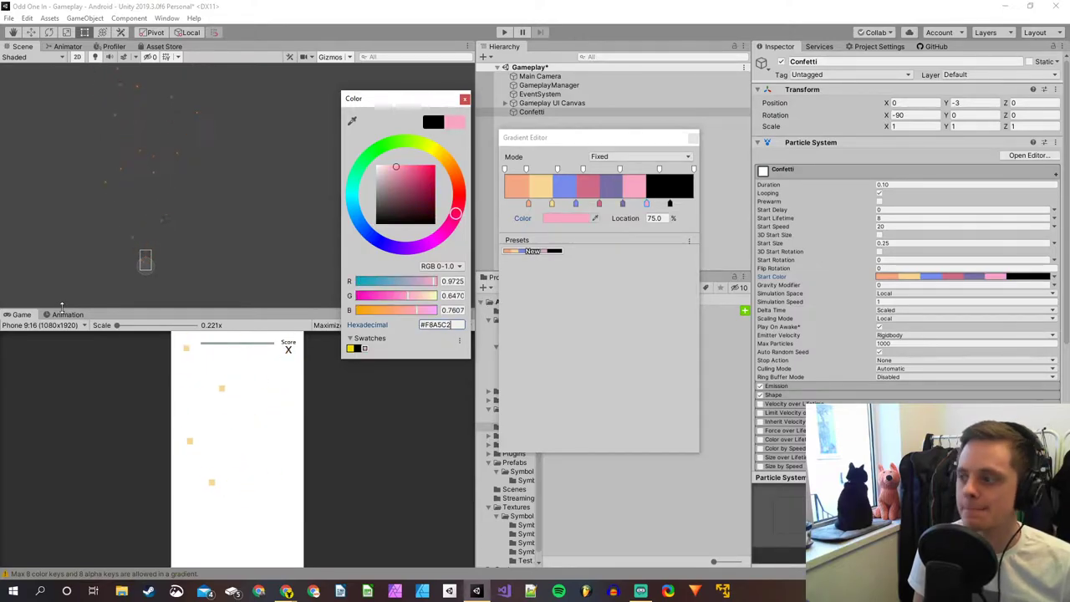
key(Return)
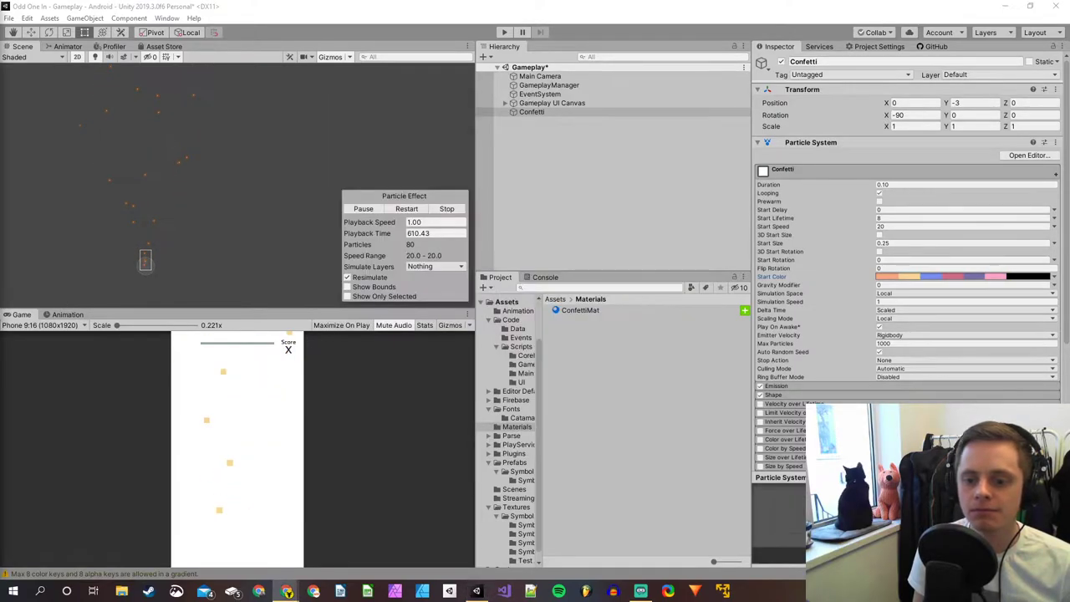
Change the color of the last black gradient key at 87.5% to hex #63CDDA.
click(1033, 283)
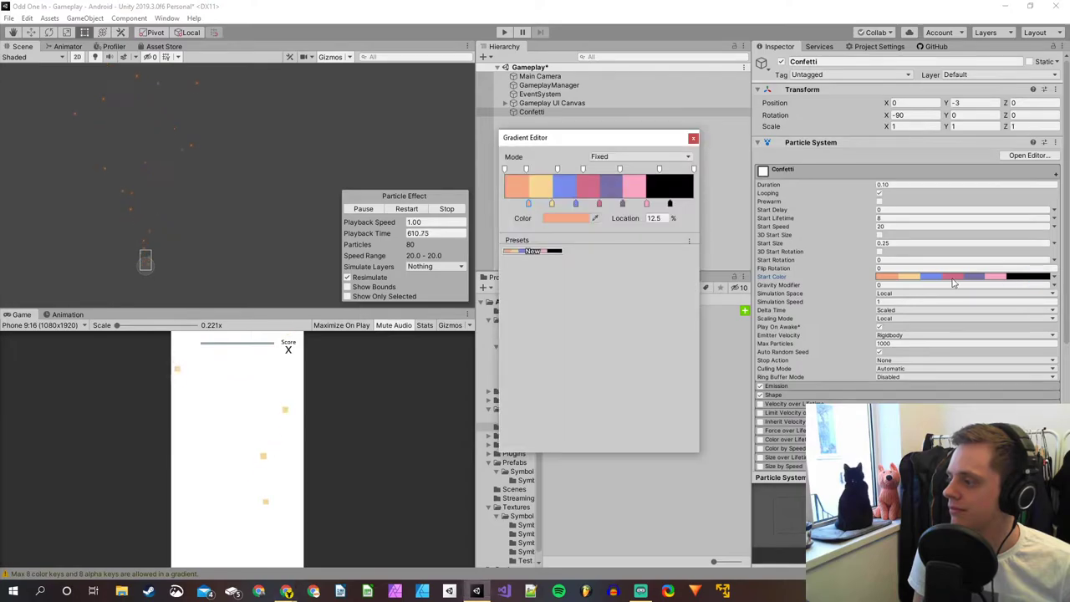
click(669, 204)
click(566, 218)
click(441, 324)
text(#63CDDA)
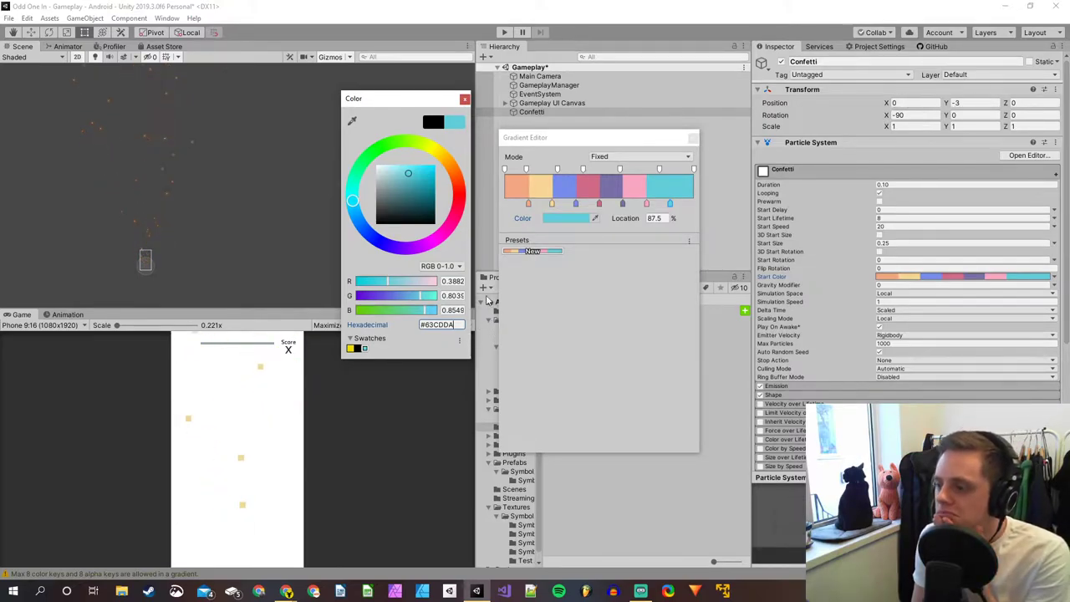
Set the location of the orange color key to 15% and the yellow color key to 30%.
click(527, 208)
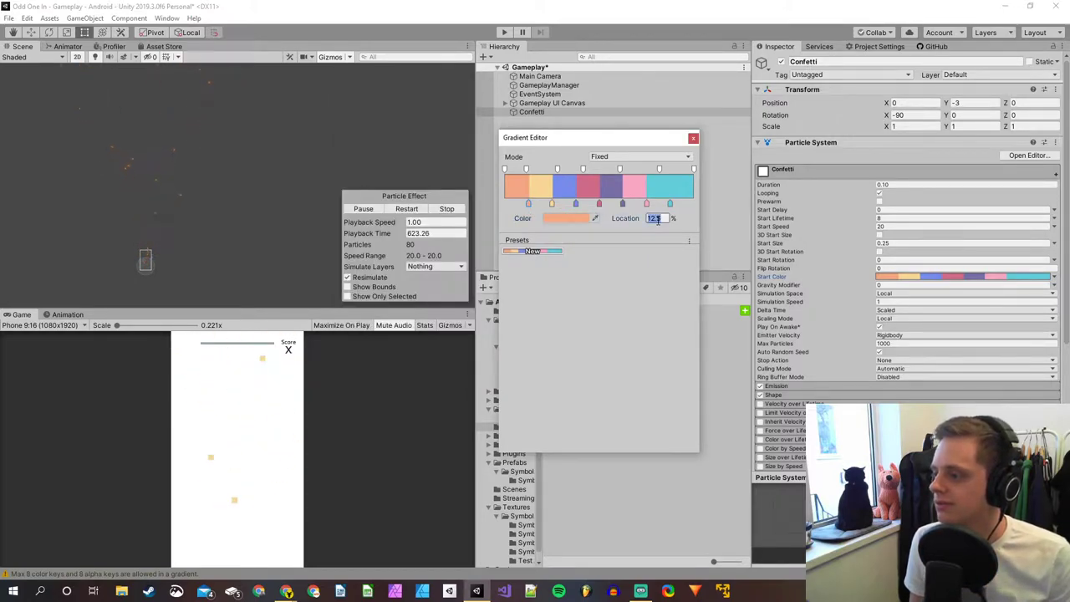
double_click(653, 218)
text(15)
click(551, 204)
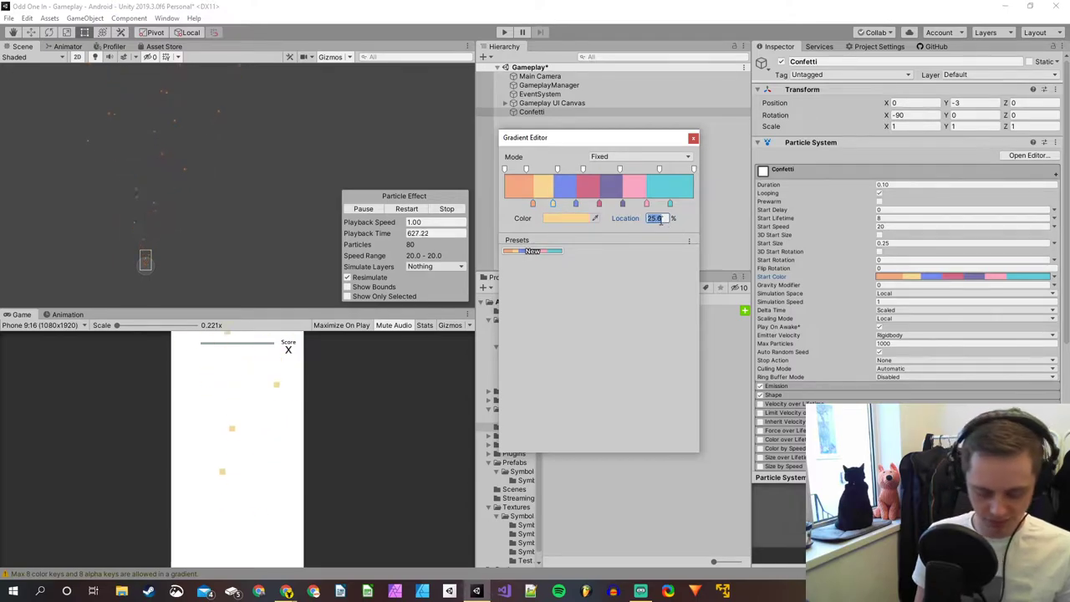
text(30)
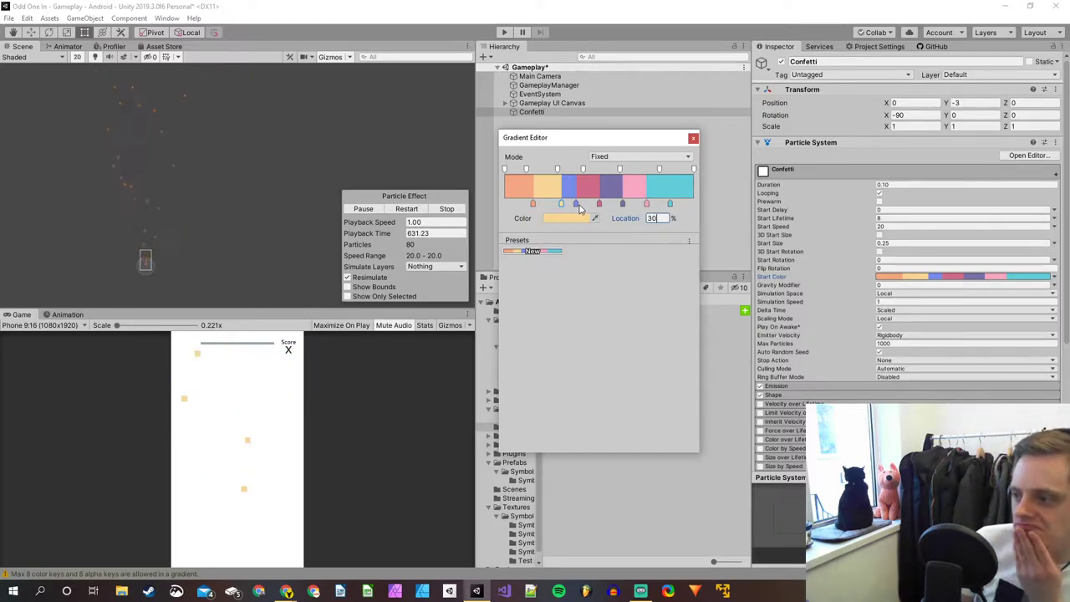
Set the location of the blue color key to 45% and the crimson color key to 65%.
click(576, 204)
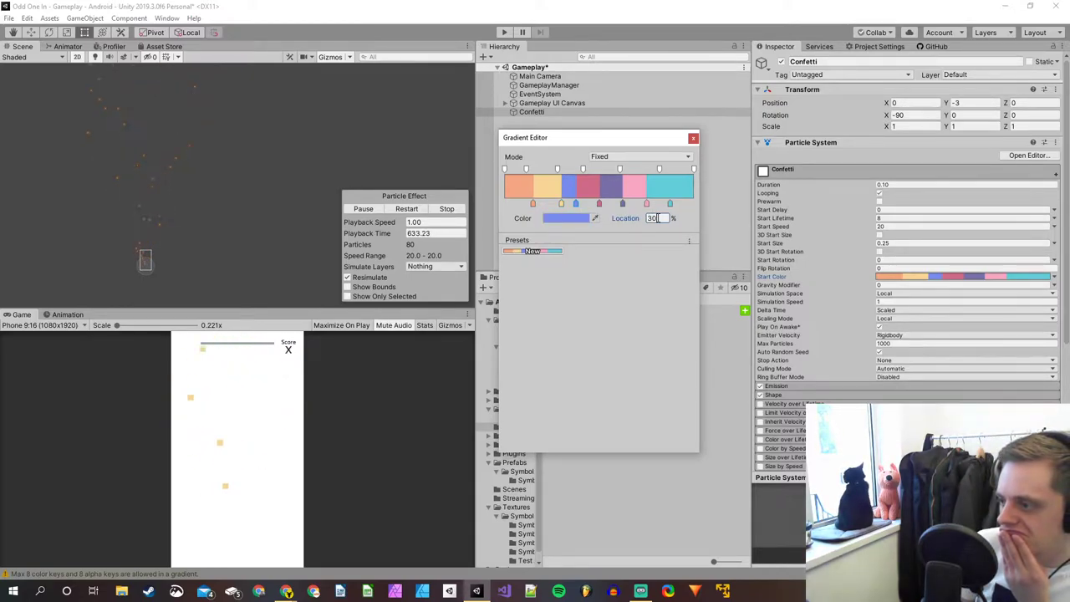
click(652, 219)
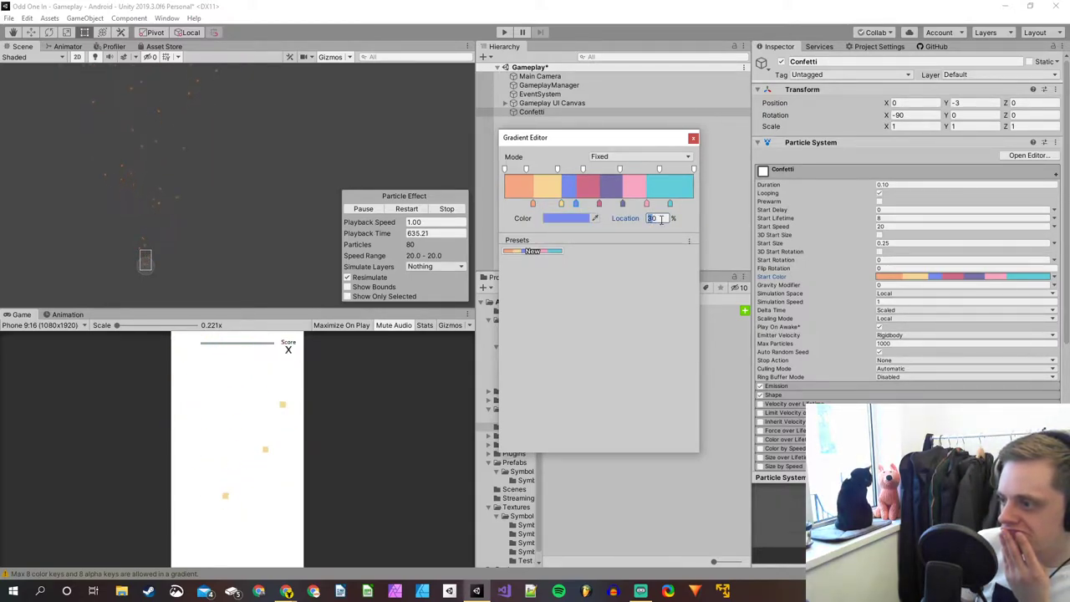
text(45)
click(599, 204)
click(653, 219)
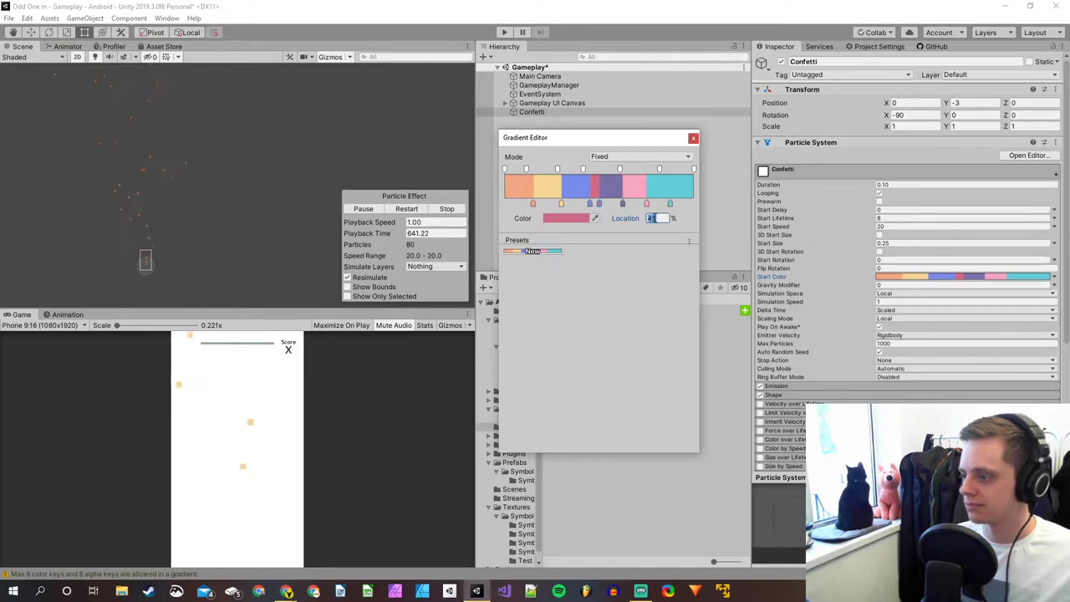
drag(599, 204, 625, 207)
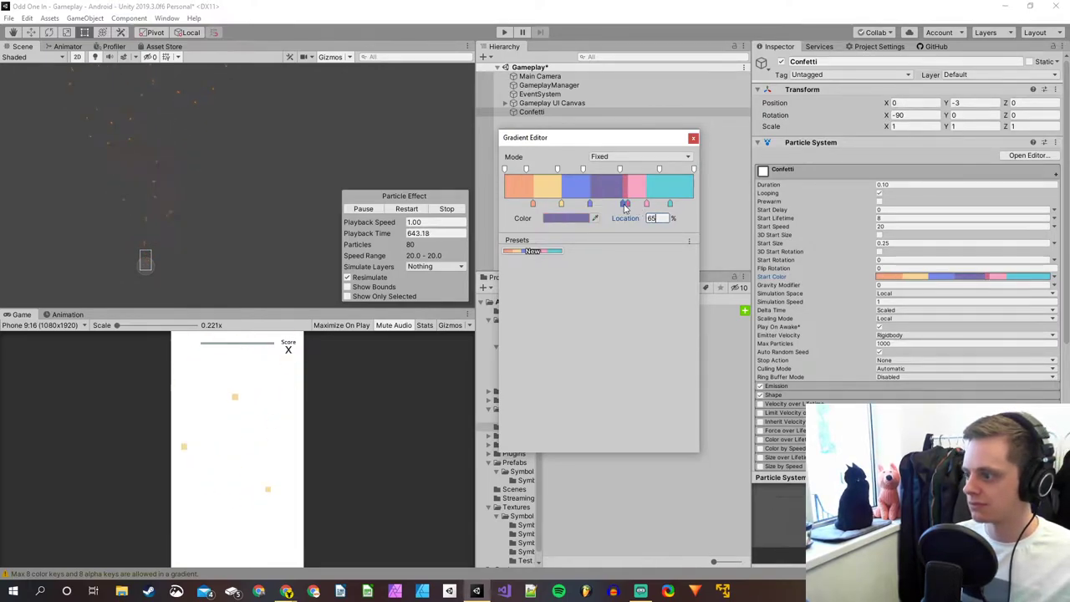
Set the location of the purple color key to 90% and the cyan color key to 100%.
click(655, 219)
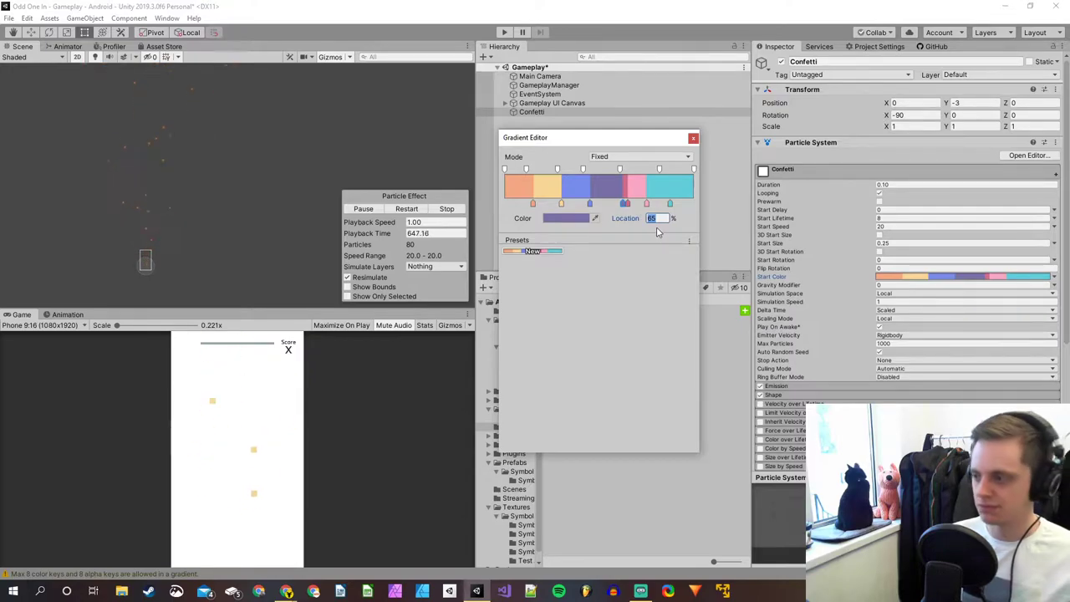
text(80)
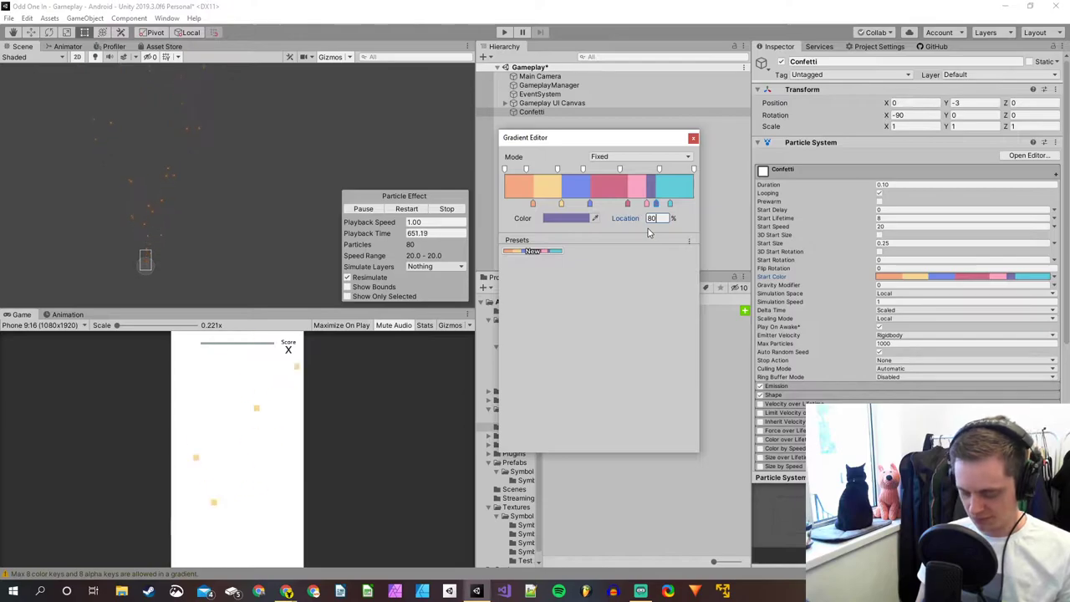
key(BackSpace)
key(BackSpace)
text(90)
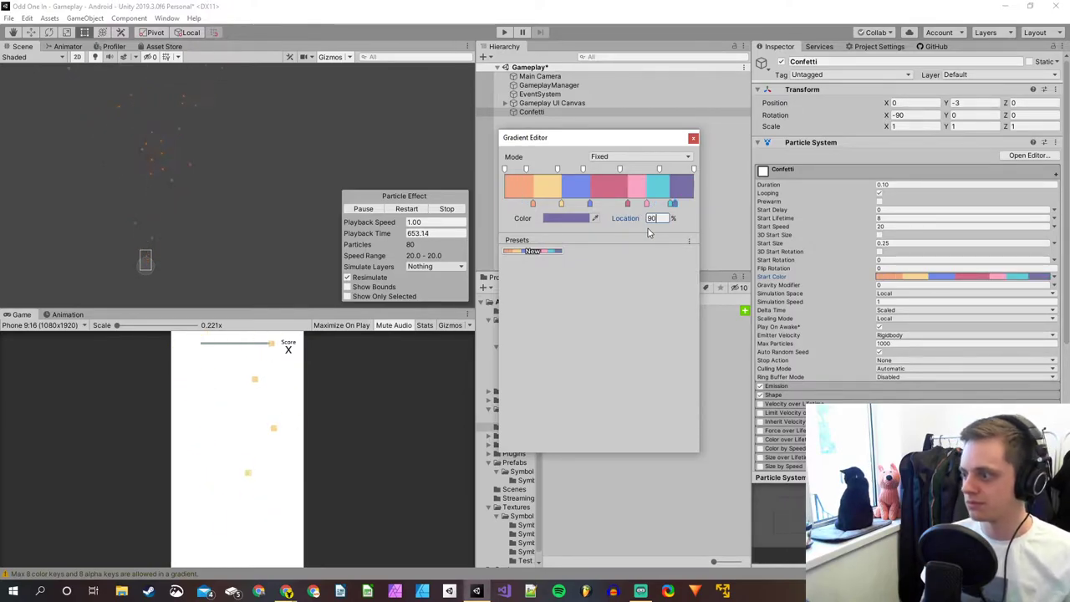
click(669, 203)
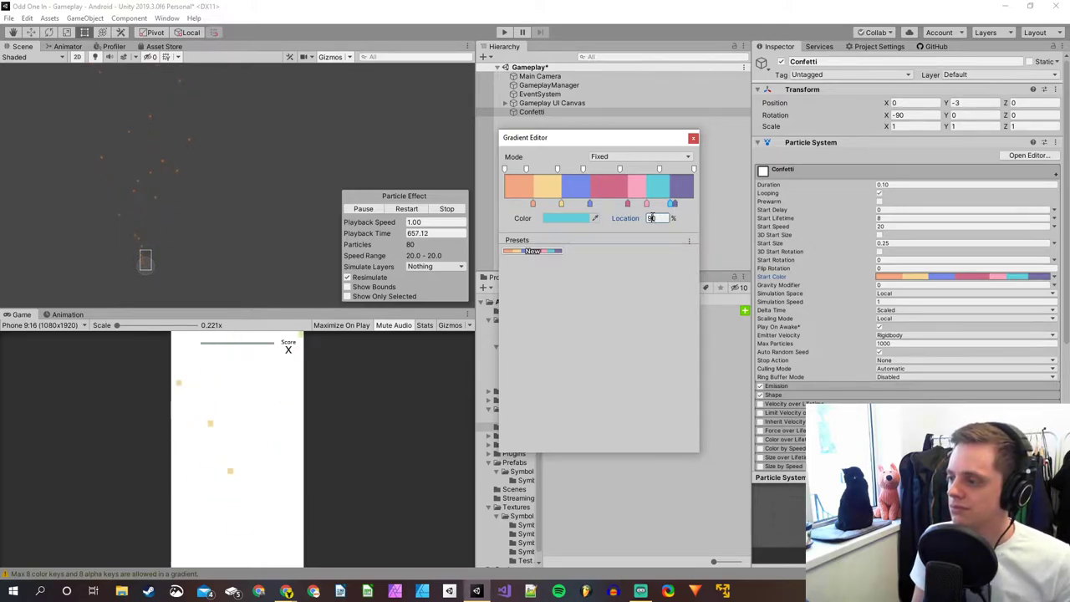
text(100)
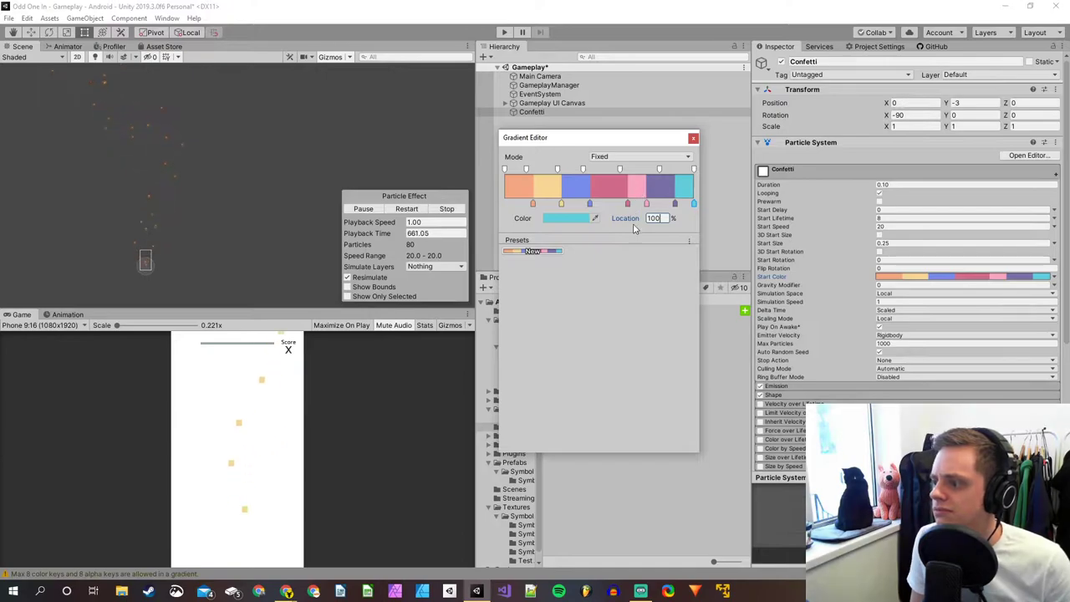
Set the location of the crimson color key in the Start Color gradient to 60%.
click(590, 205)
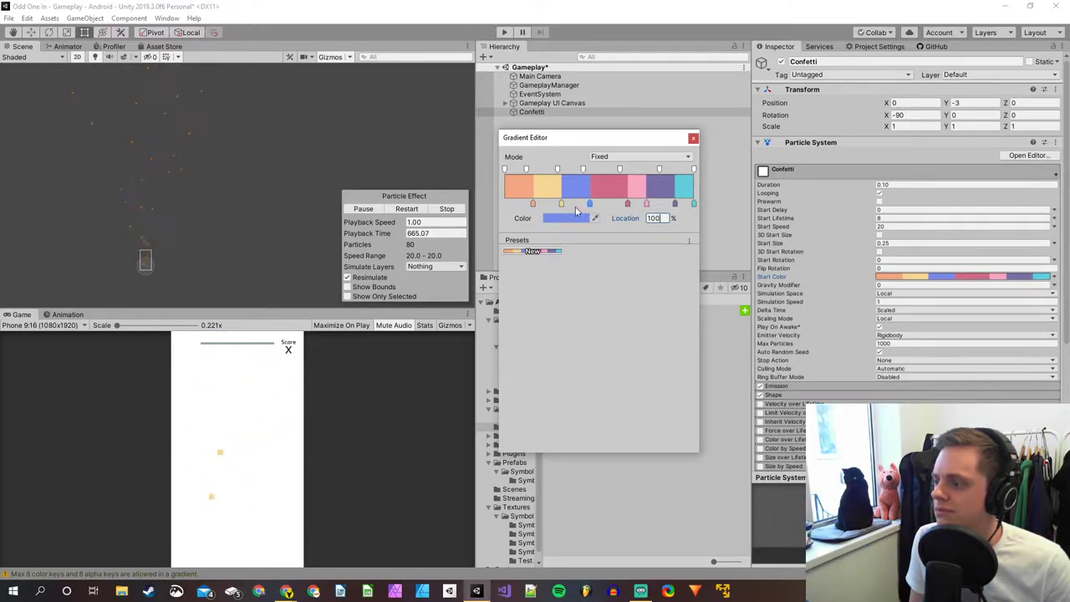
click(628, 205)
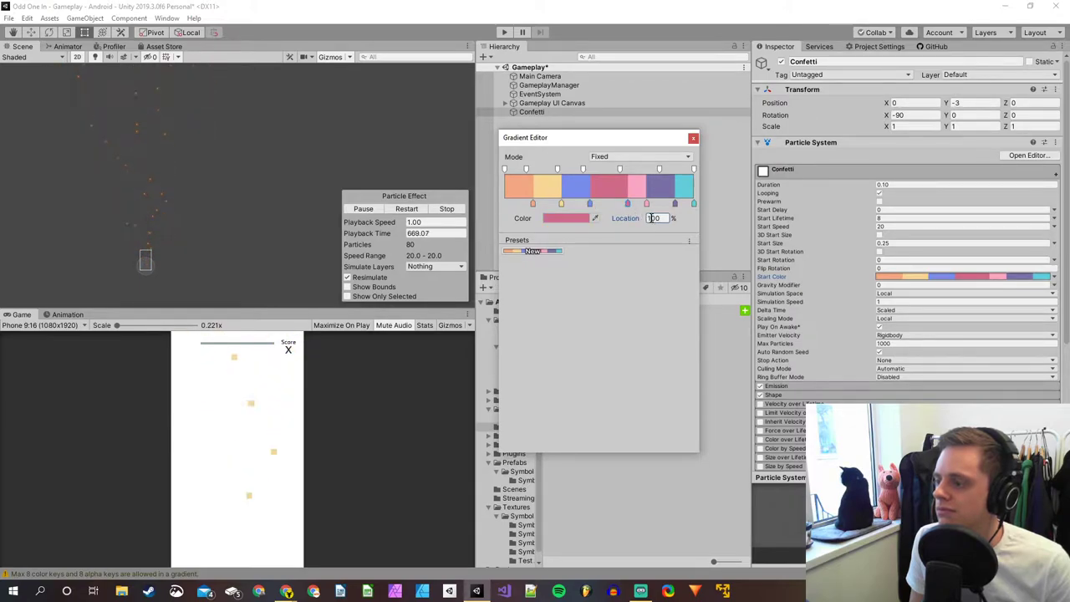
click(651, 218)
text(60)
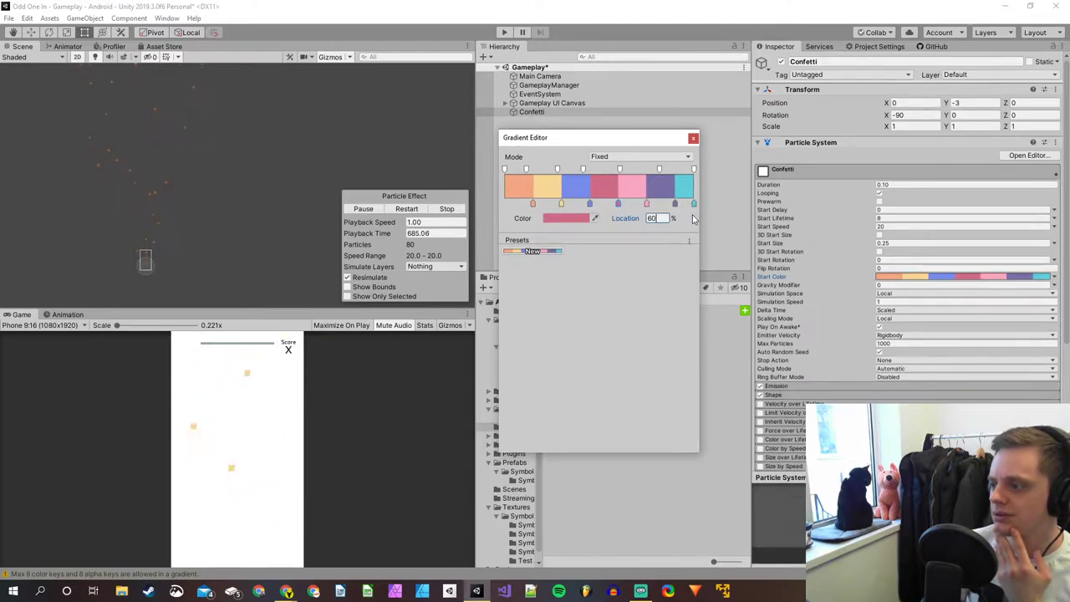
Add another color key to the Start Color gradient and move it to about 96%, between the purple and cyan keys.
click(517, 205)
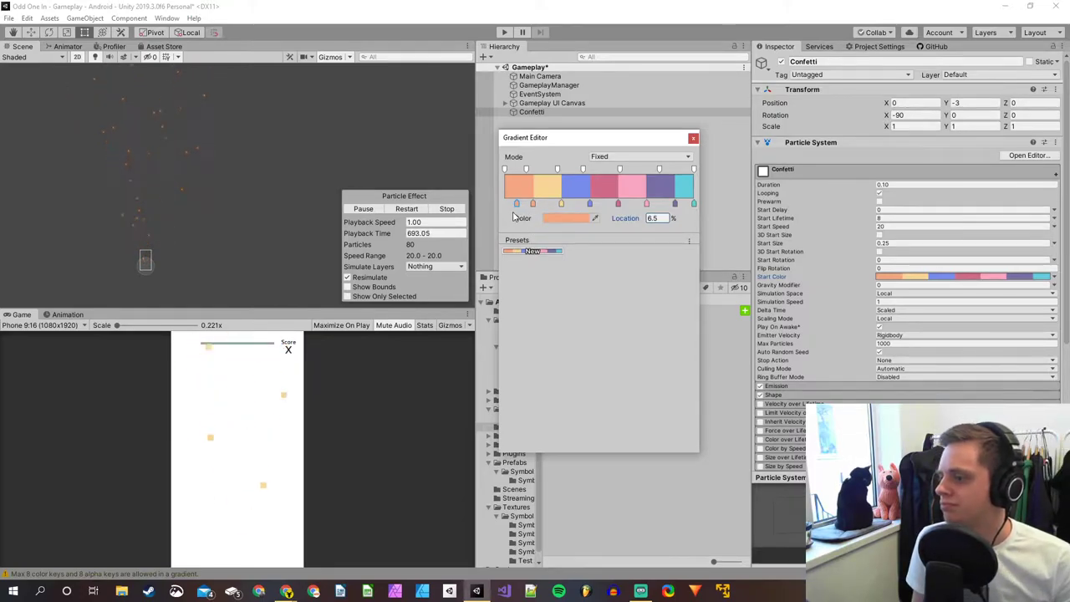
drag(518, 203, 693, 206)
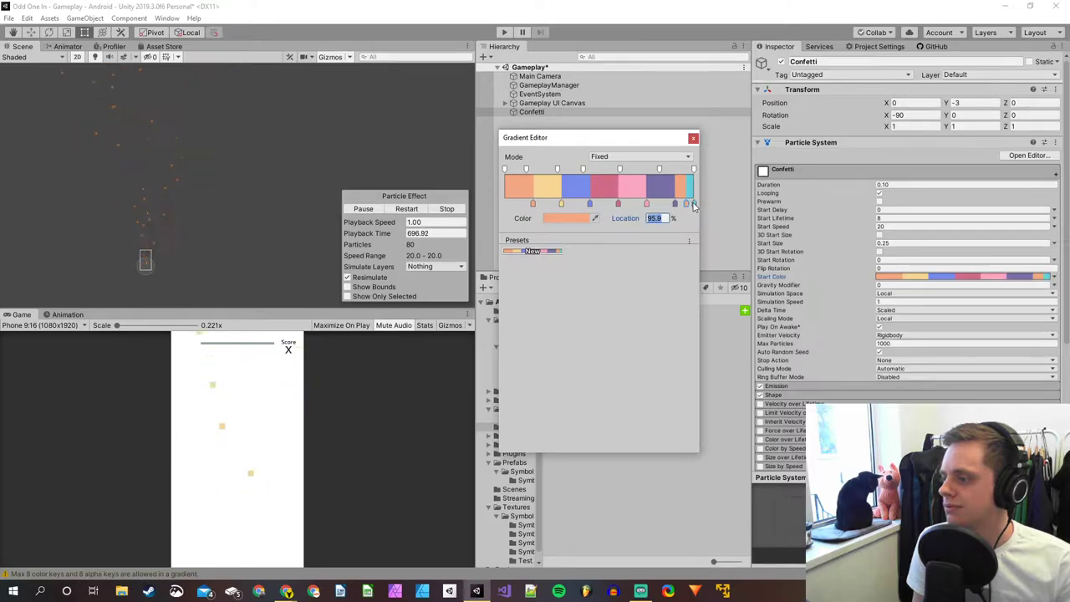
click(655, 218)
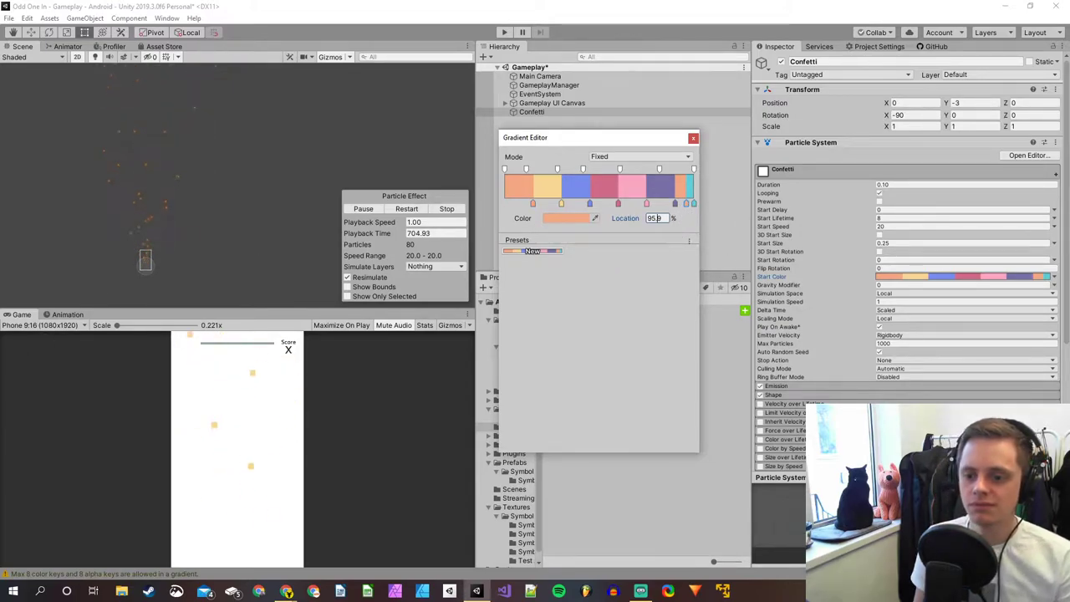
Set the color of the added key at 95.9% in the Start Color gradient to hex #596275.
click(693, 137)
click(1028, 278)
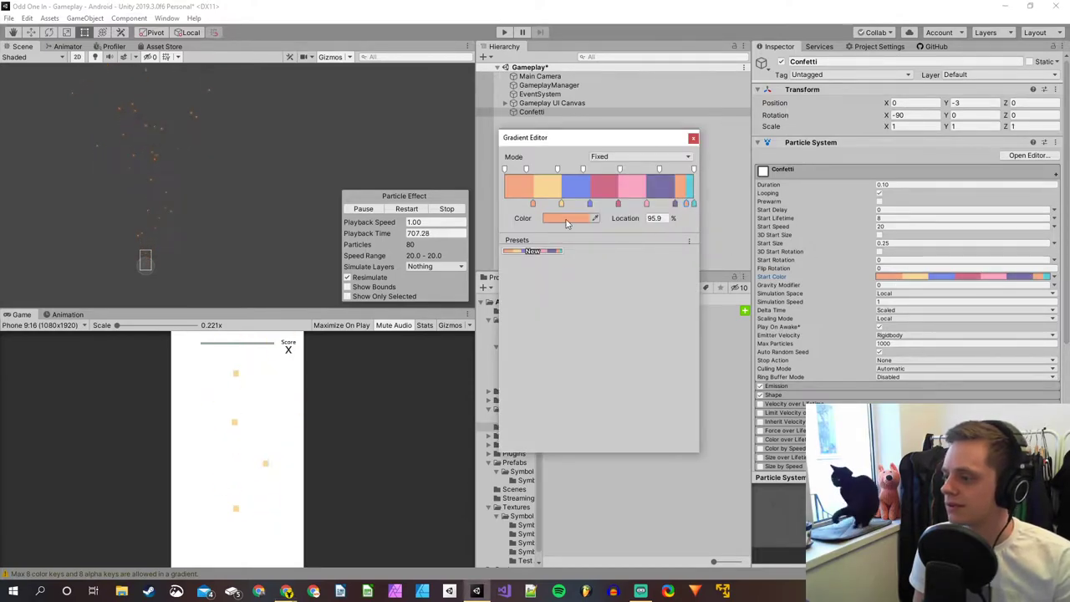
click(656, 218)
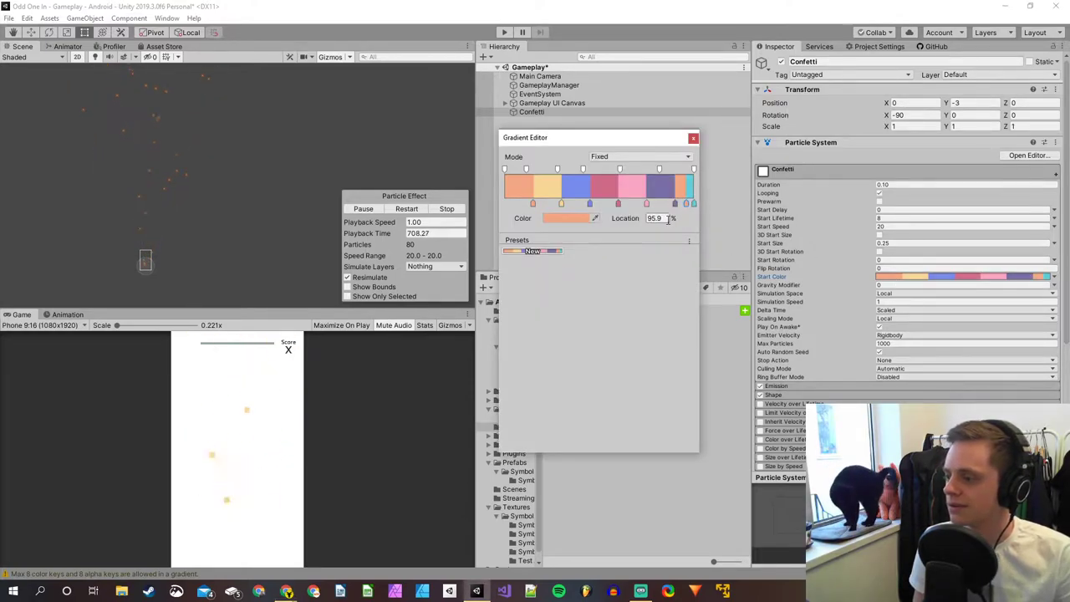
click(564, 218)
click(441, 324)
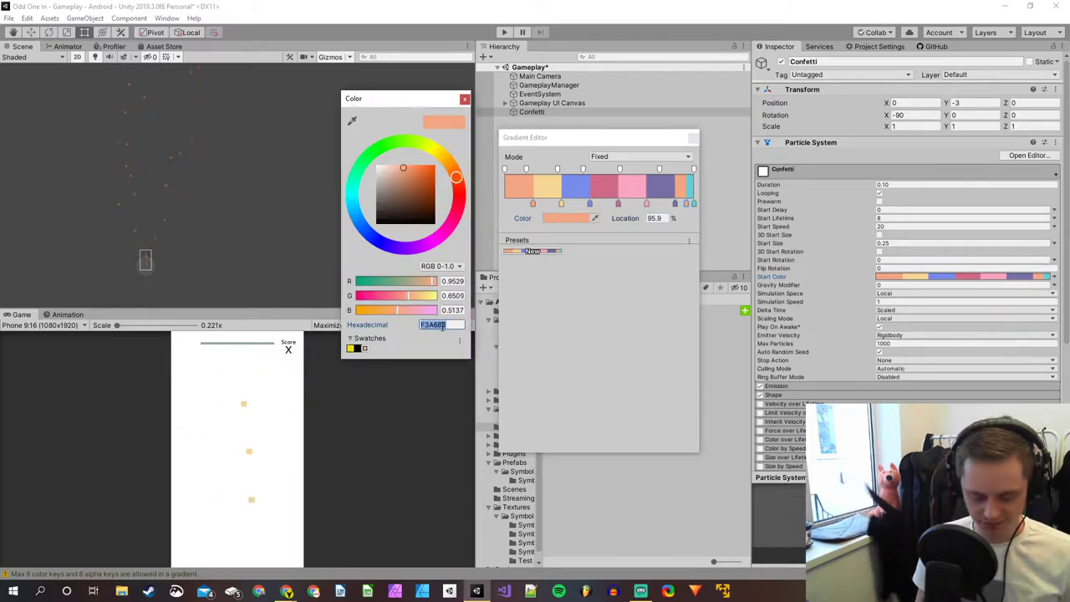
text(#596275)
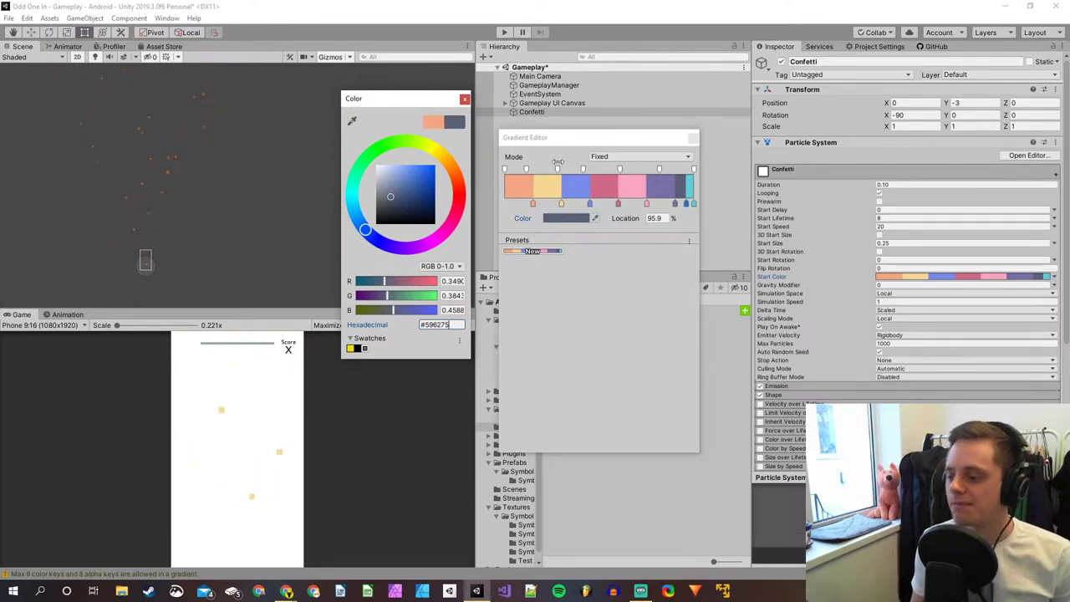
Switch to Chrome and look through the Wild Goat Games home page and the Puck You page's image carousel and game summary.
click(326, 522)
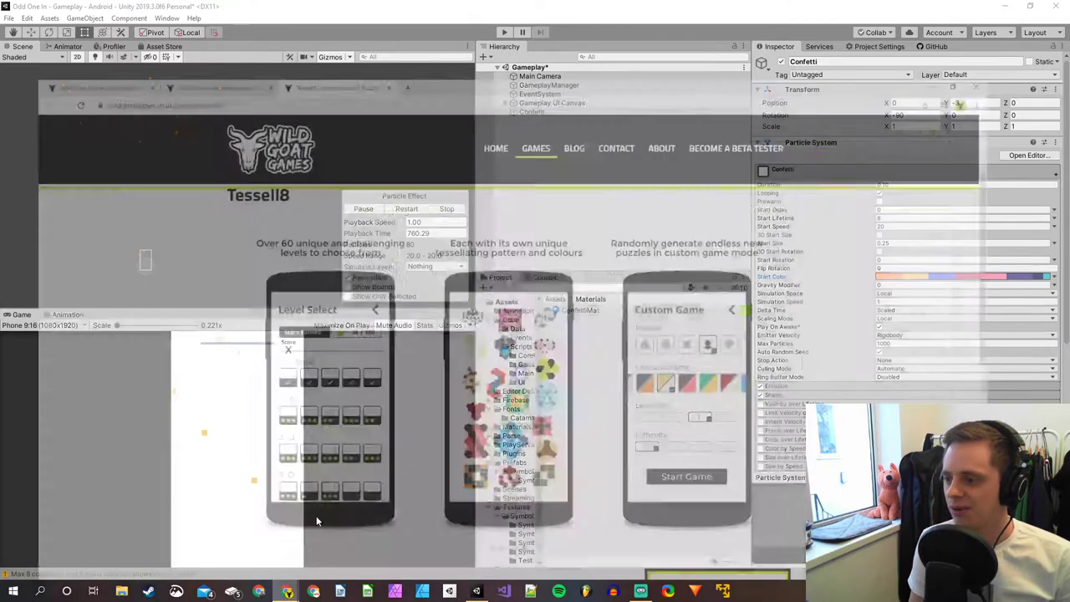
scroll(366, 228, up, 1)
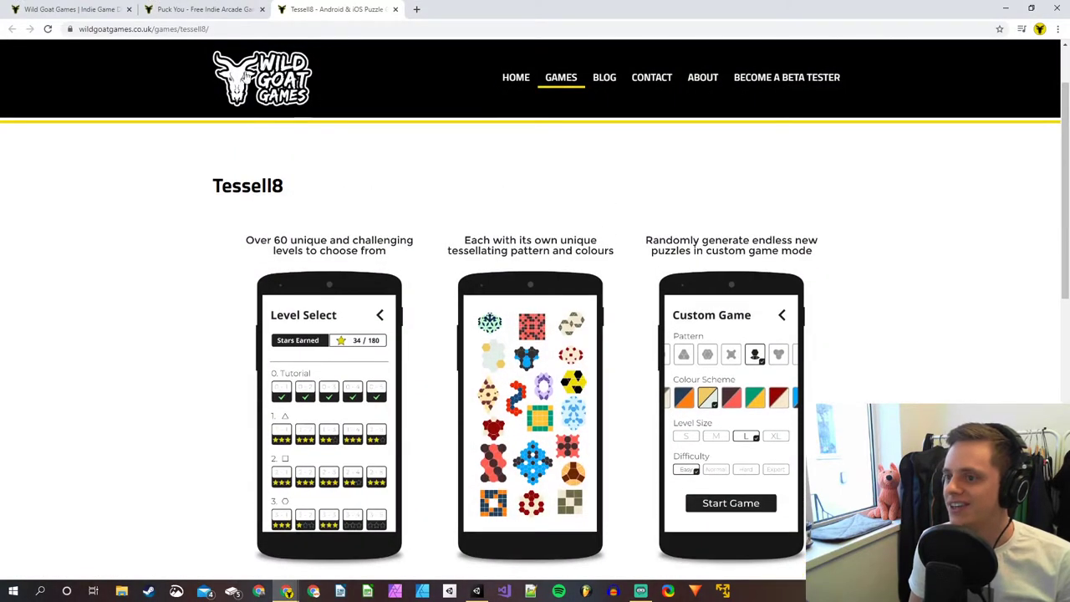
click(98, 6)
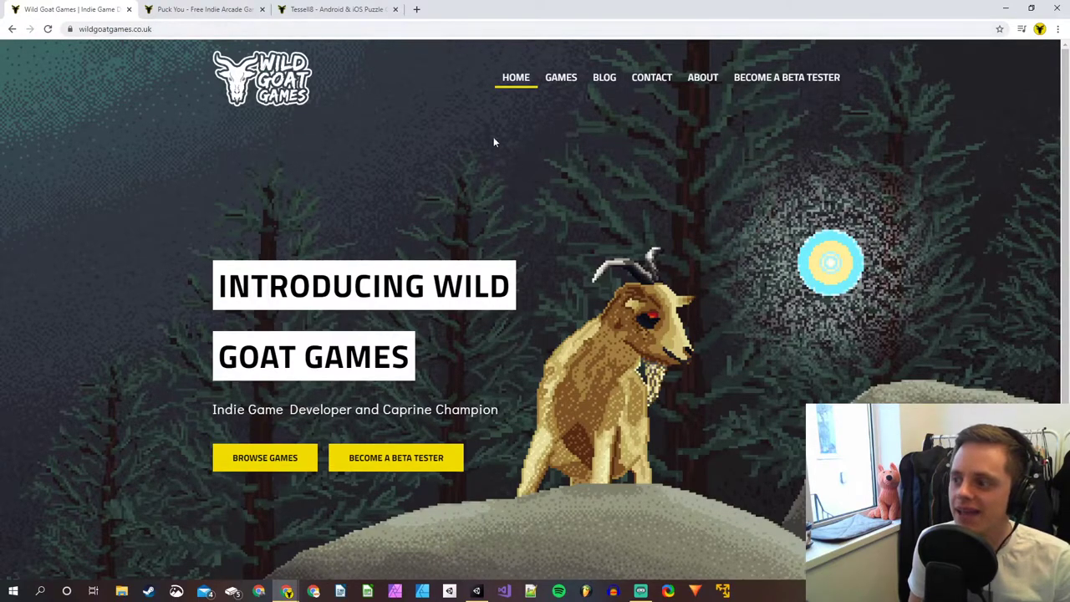
click(203, 9)
scroll(363, 334, up, 4)
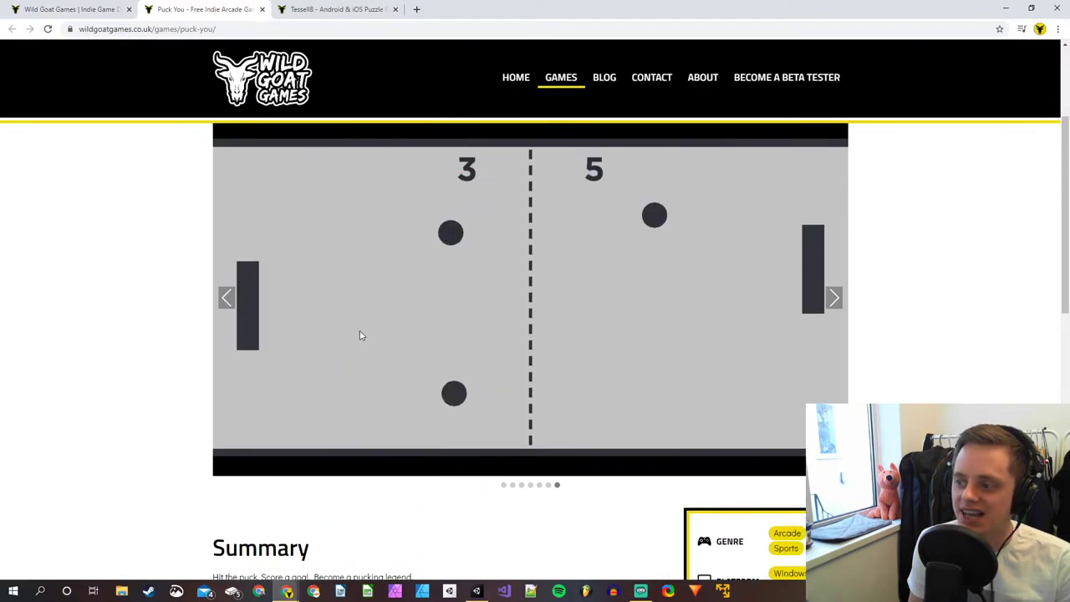
click(834, 355)
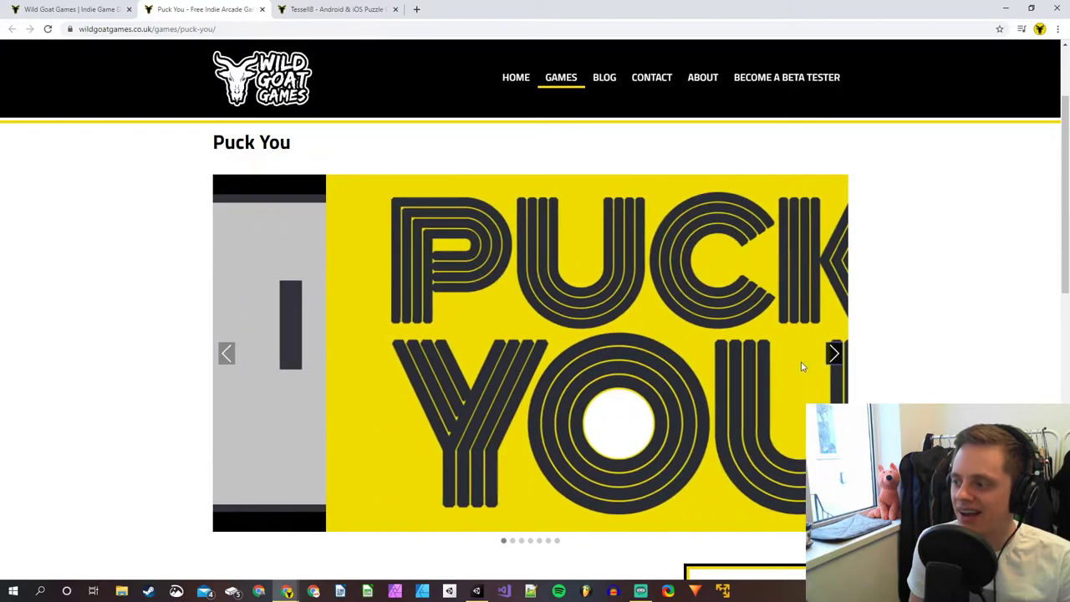
click(835, 354)
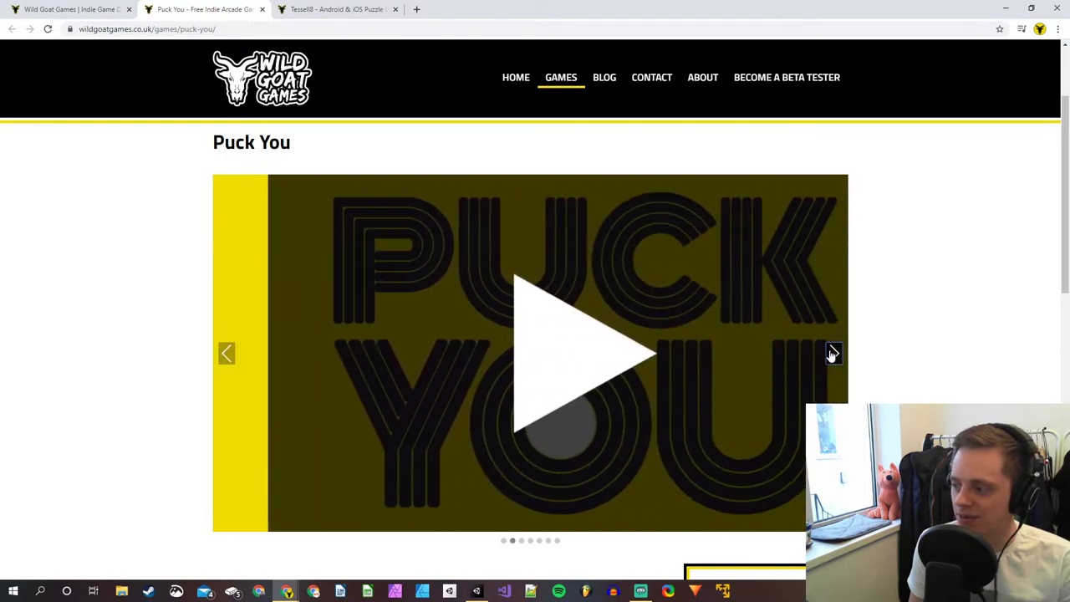
click(834, 355)
click(834, 354)
click(835, 355)
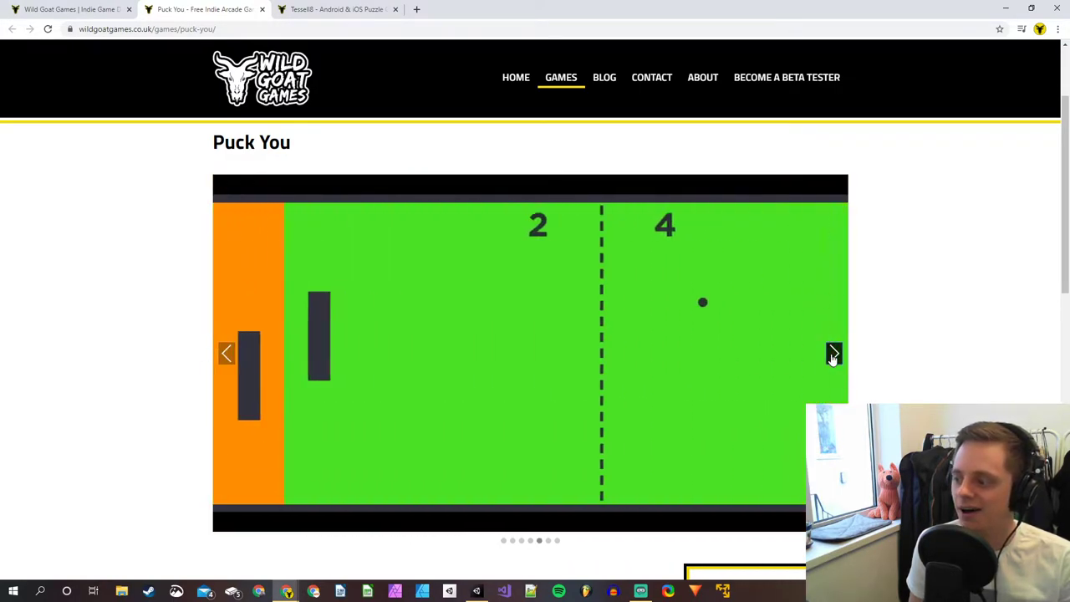
click(834, 354)
click(833, 356)
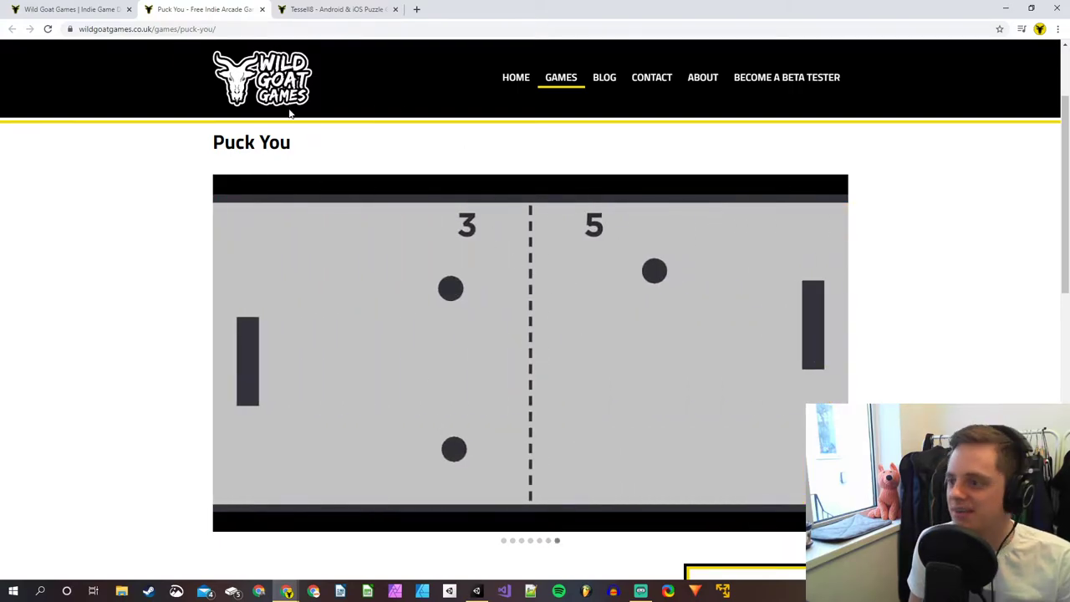
click(303, 10)
click(245, 10)
scroll(630, 310, down, 4)
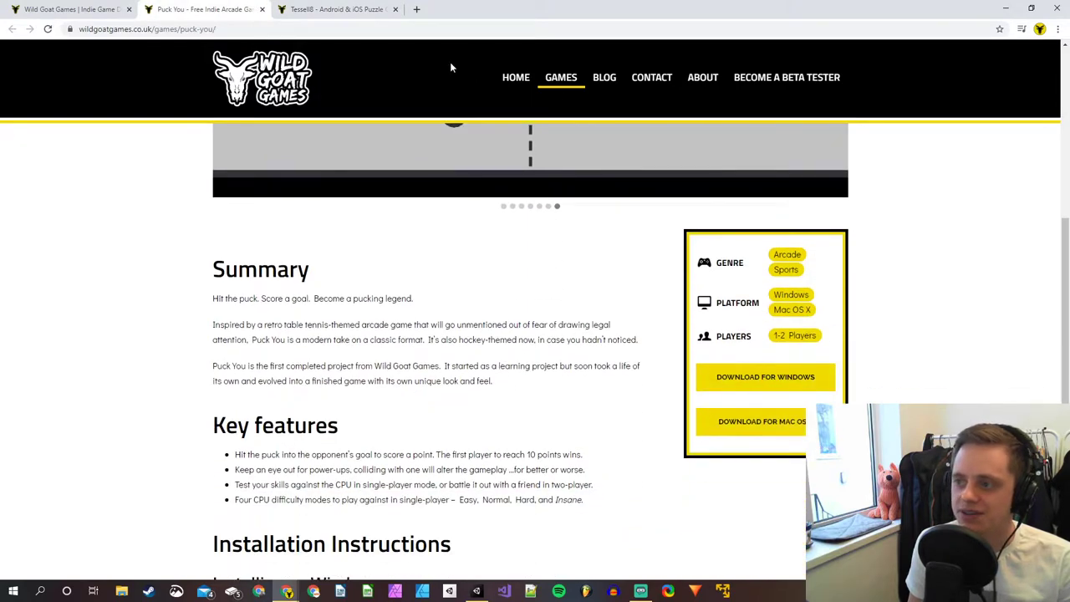
Examine the Tessell8 game page's summary and store links, and page through its screenshot carousel.
click(351, 10)
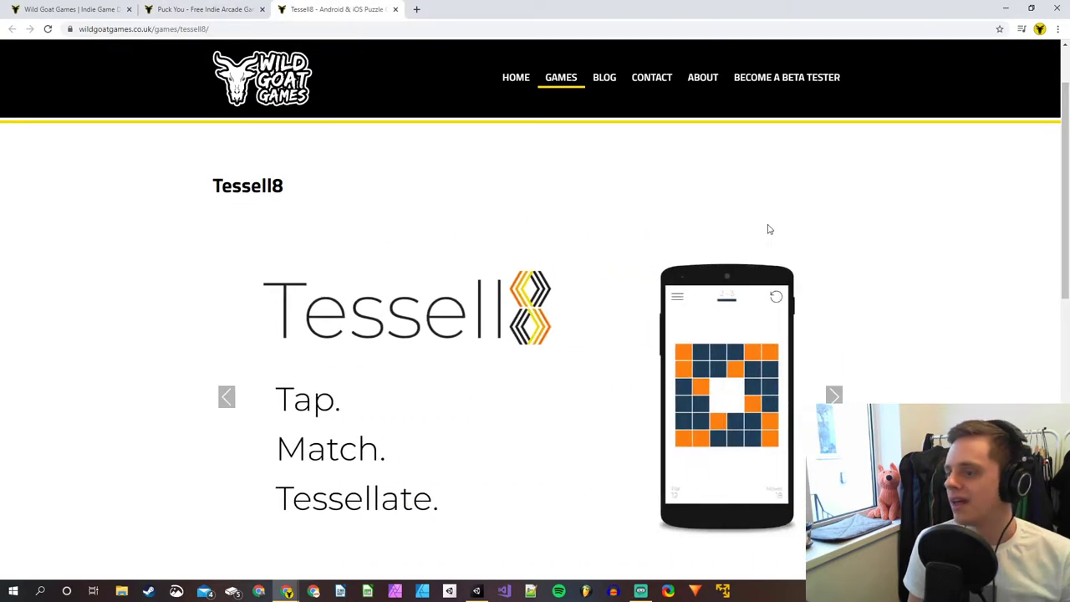
scroll(768, 229, down, 1)
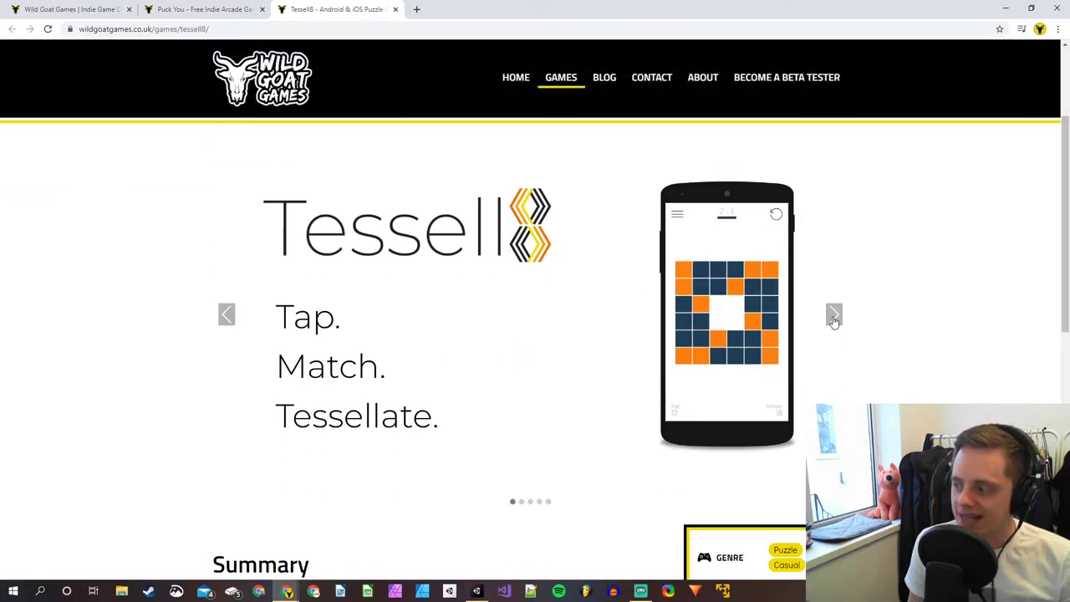
scroll(834, 326, down, 3)
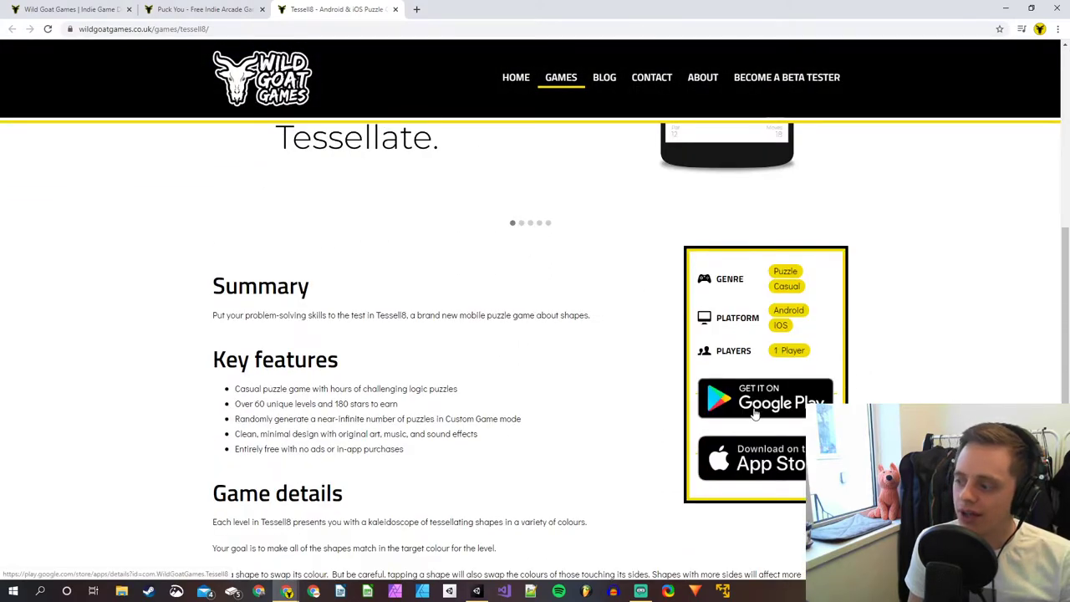
scroll(615, 405, up, 1)
scroll(615, 404, up, 2)
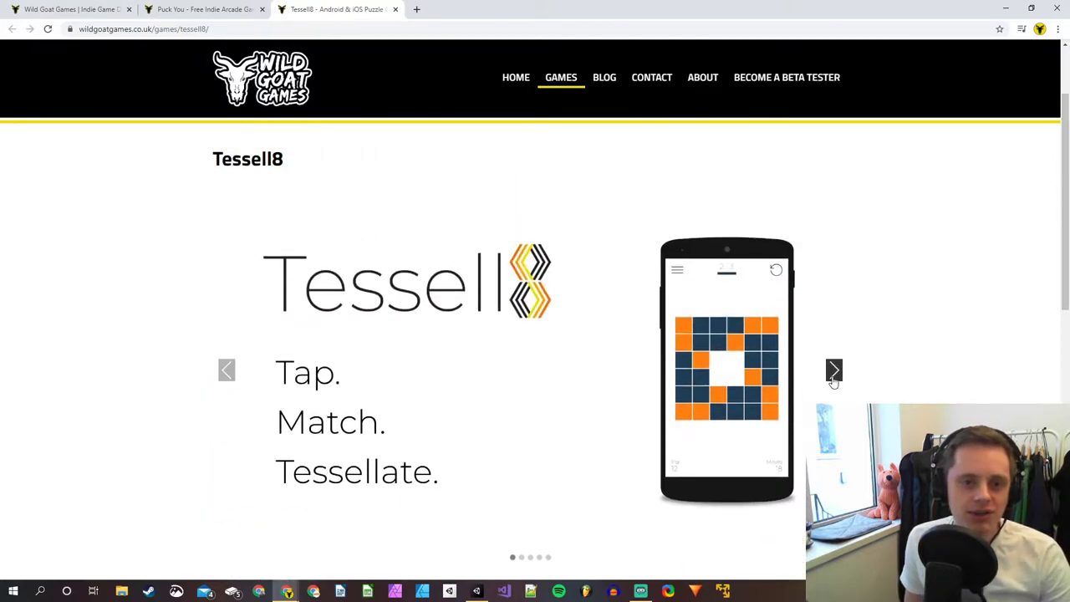
click(834, 371)
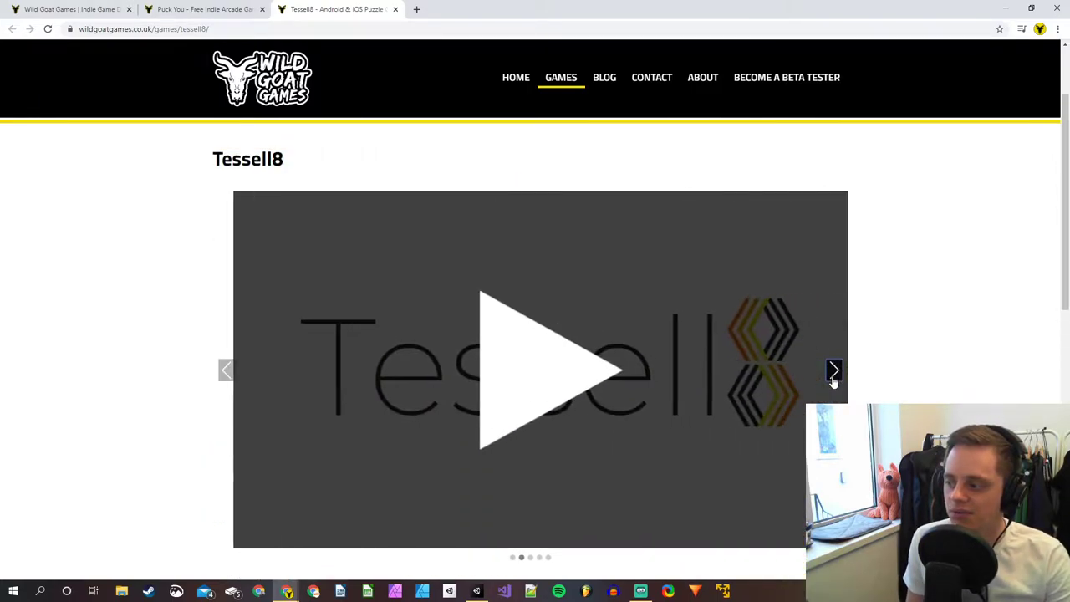
click(833, 371)
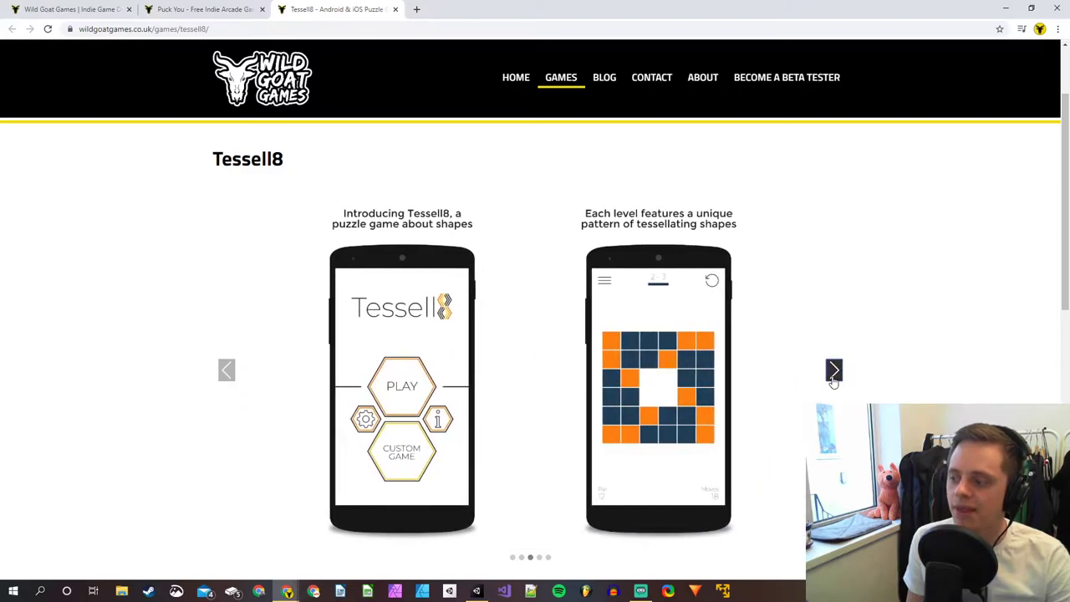
click(832, 376)
click(832, 376)
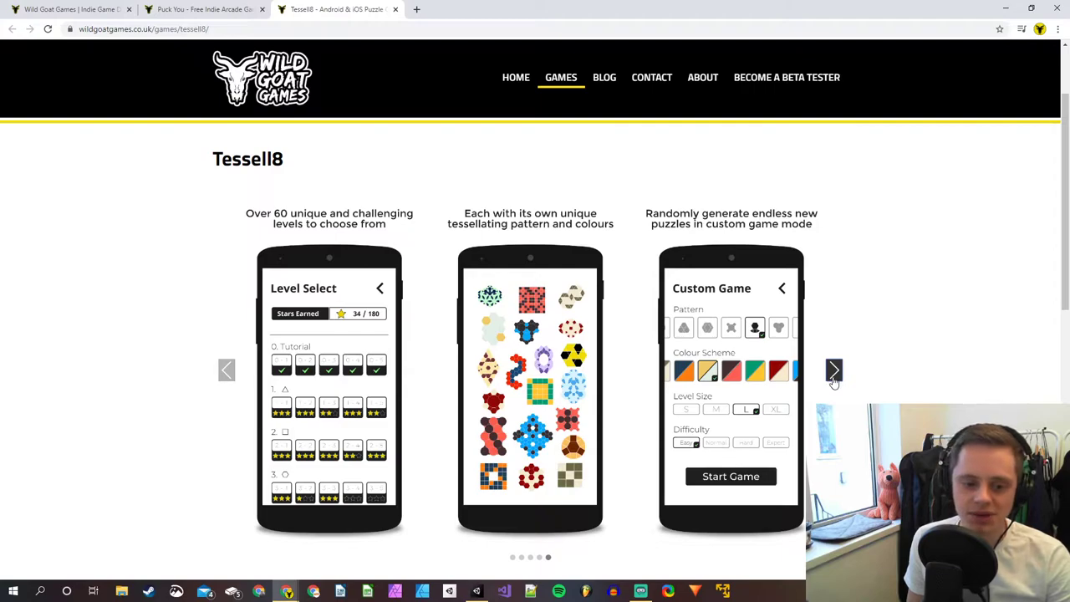
click(833, 372)
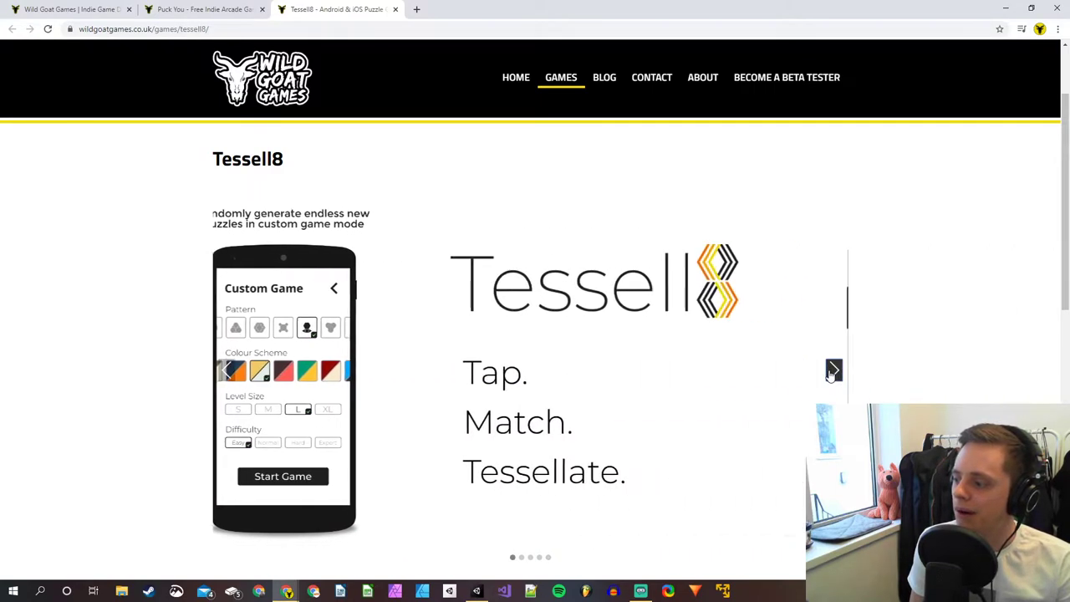
click(832, 372)
click(833, 372)
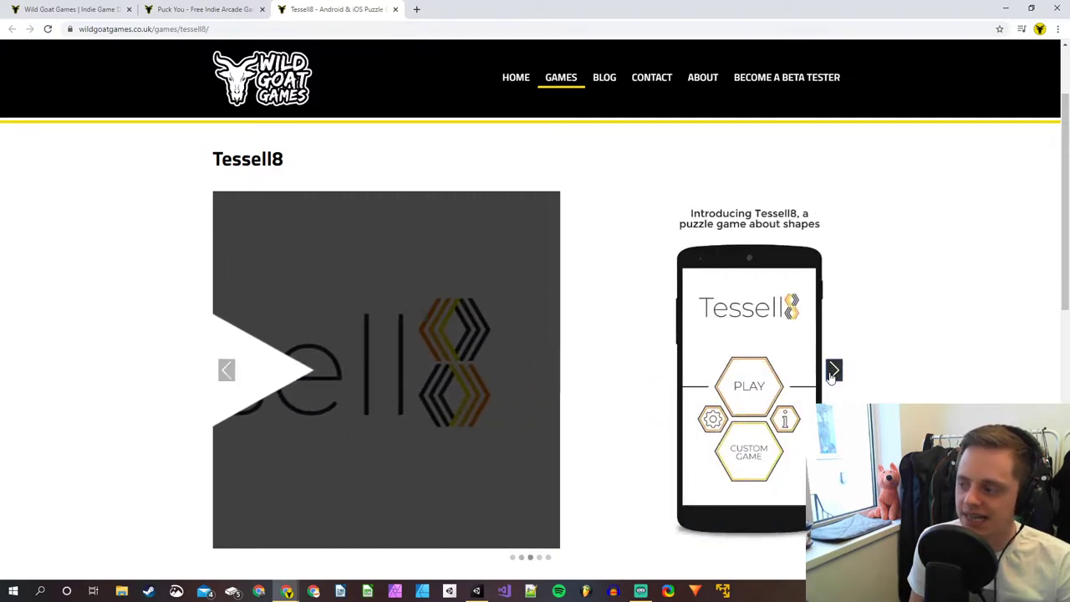
Review the Tessell8 page again from its title to the key features, including the last two carousel slides.
scroll(836, 382, down, 3)
scroll(782, 451, up, 5)
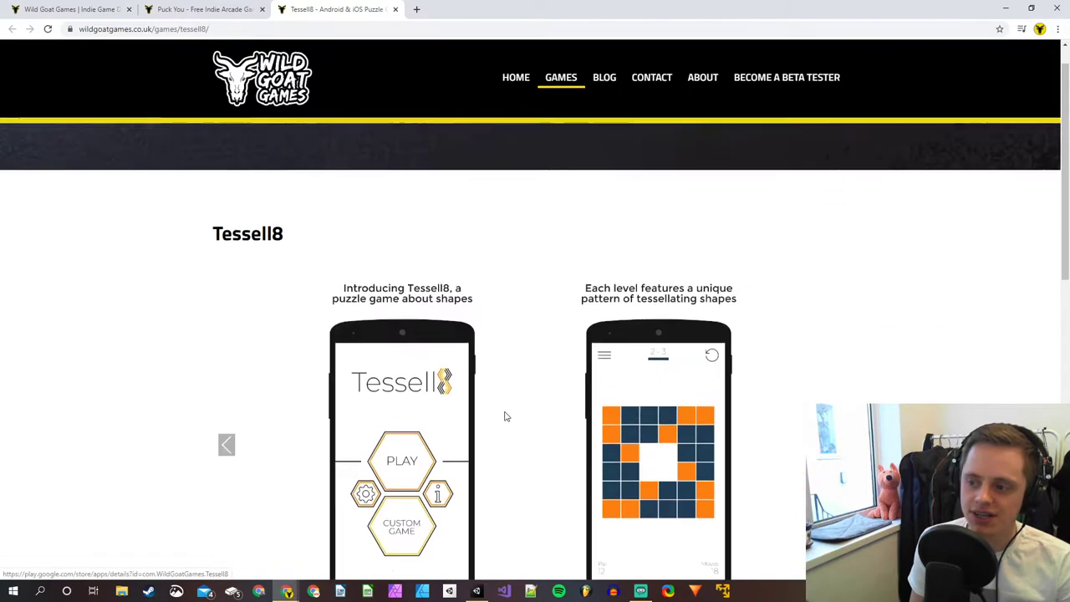
drag(205, 270, 310, 285)
click(362, 274)
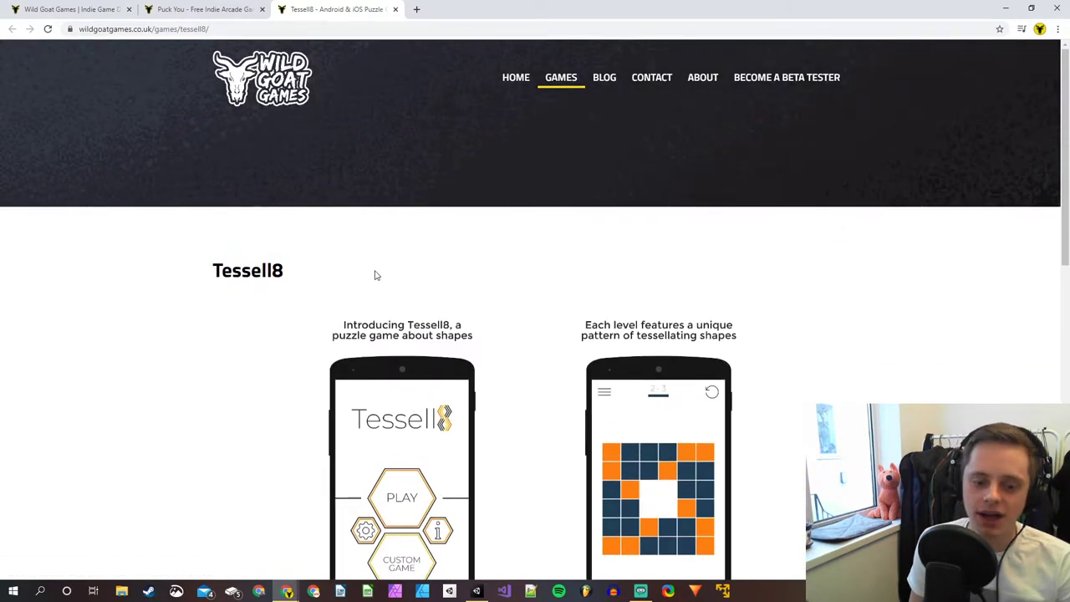
scroll(808, 303, down, 4)
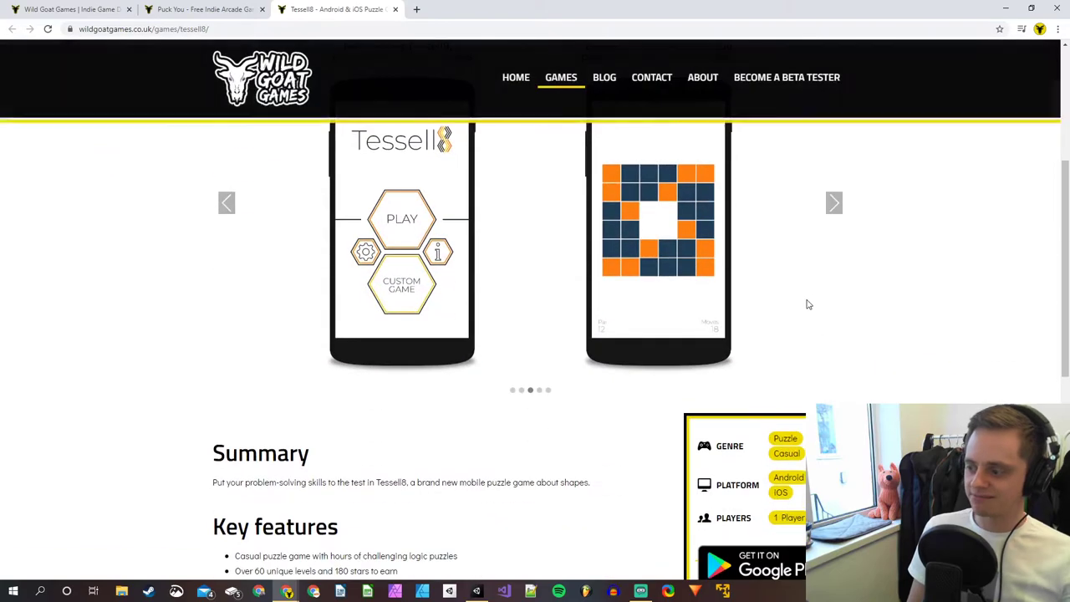
scroll(808, 303, up, 2)
click(834, 315)
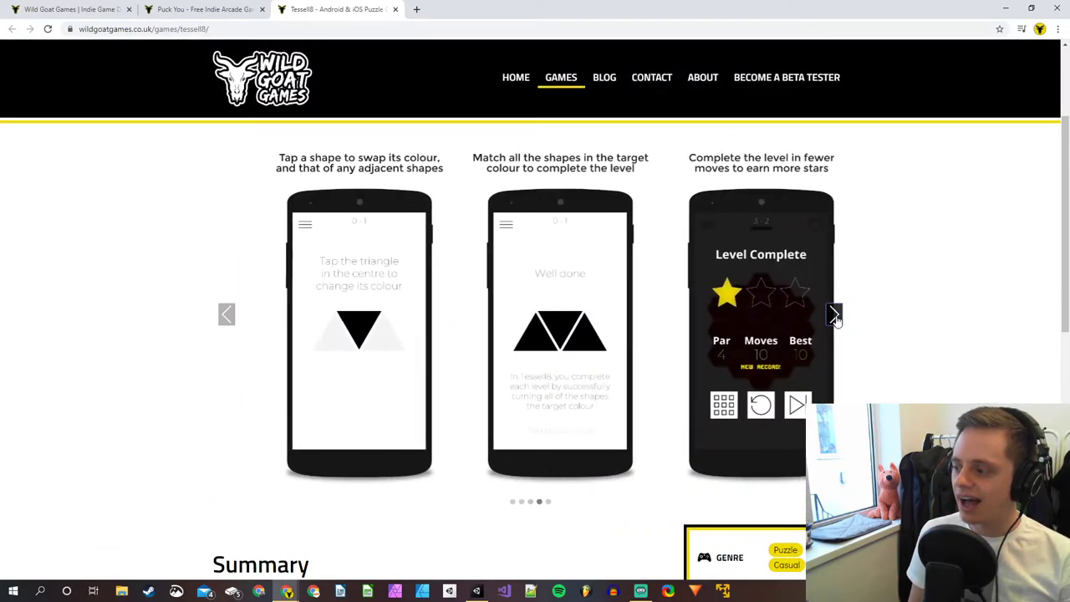
click(834, 314)
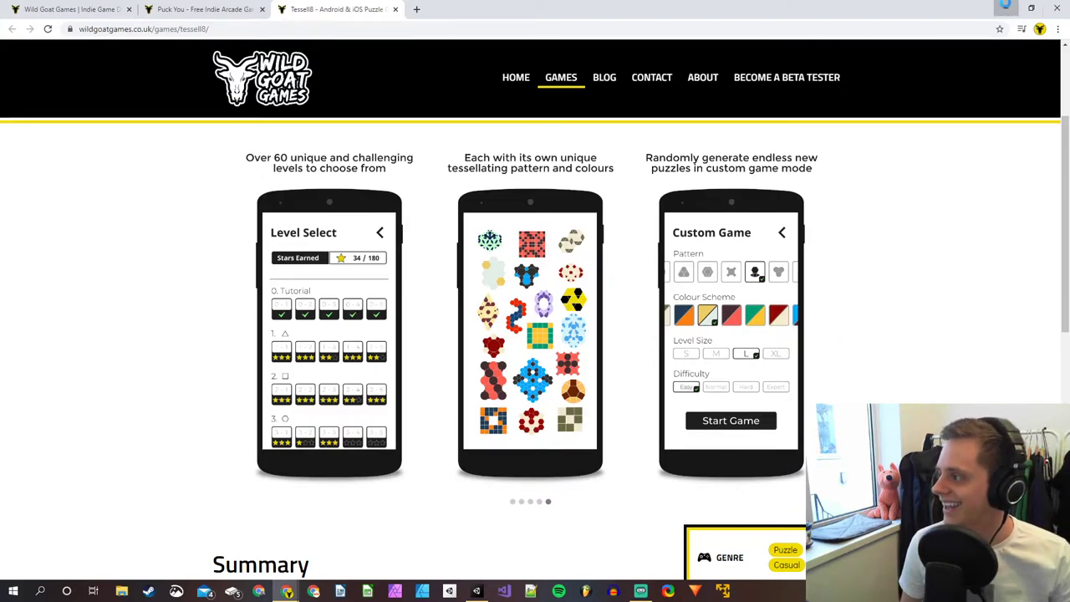
Return to Unity and set the location of the orange color key in the Confetti Start Color gradient to 12.5%.
click(1006, 7)
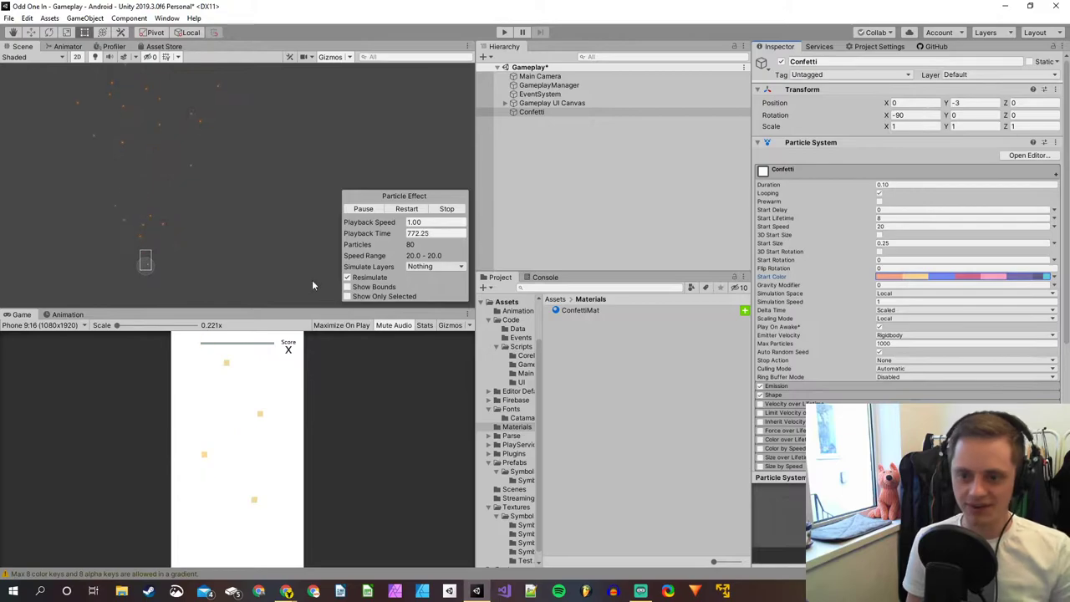
click(1001, 279)
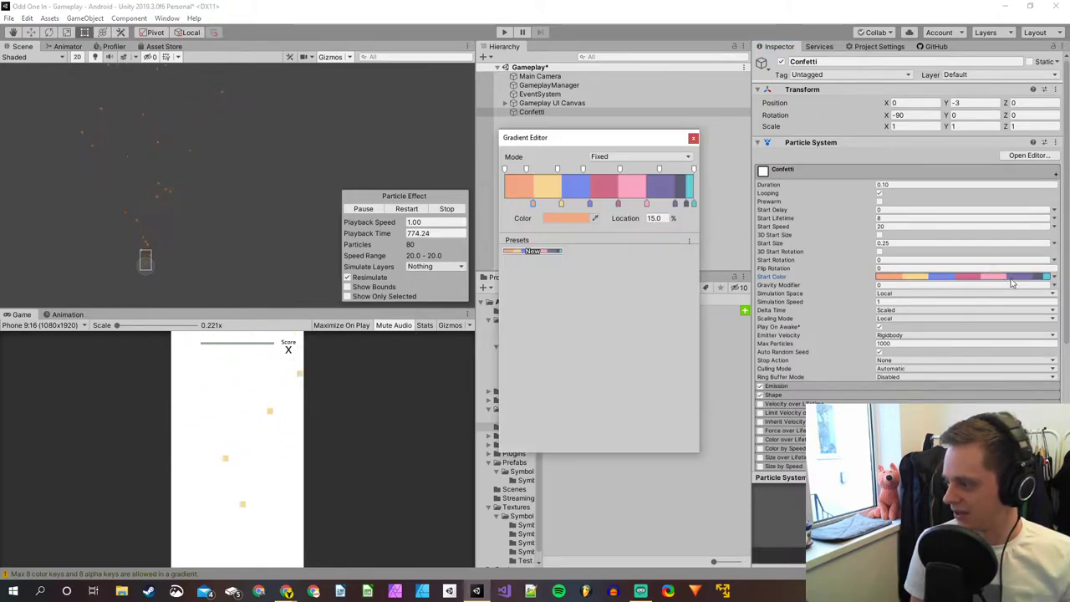
click(656, 218)
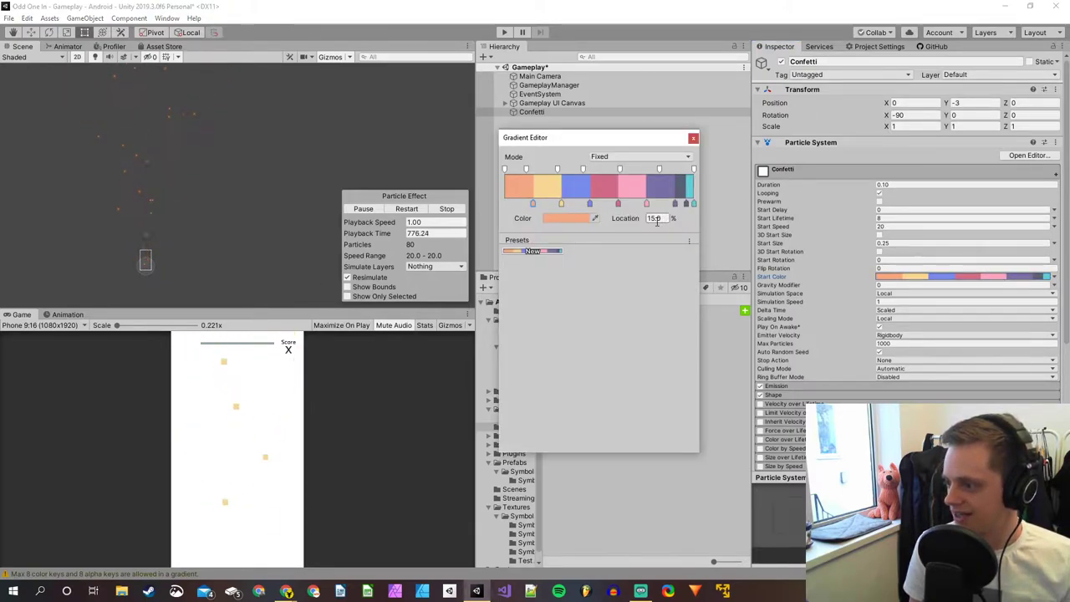
text(12)
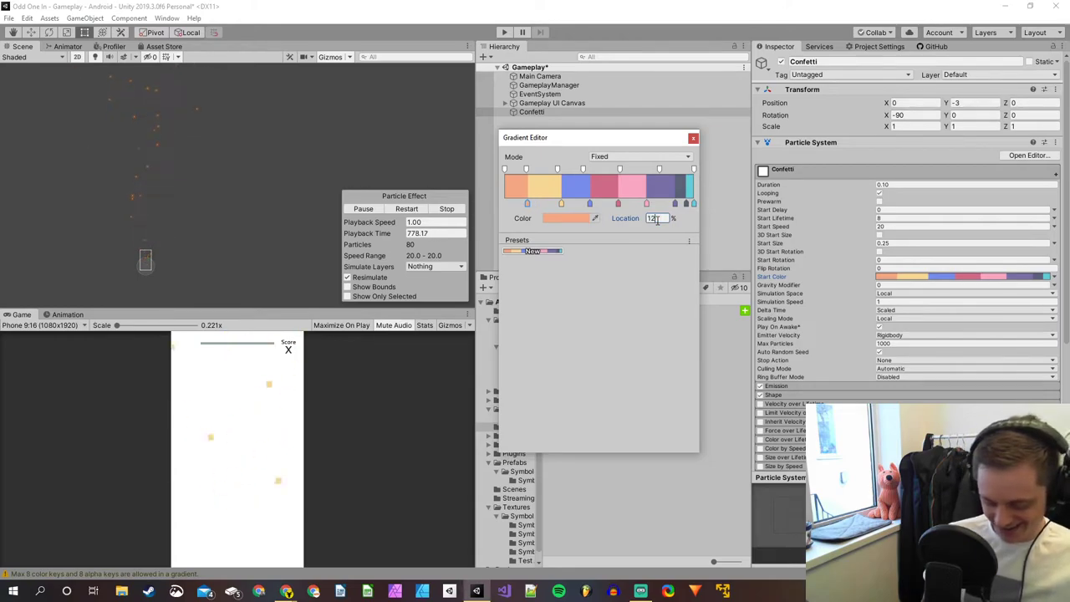
text(.5)
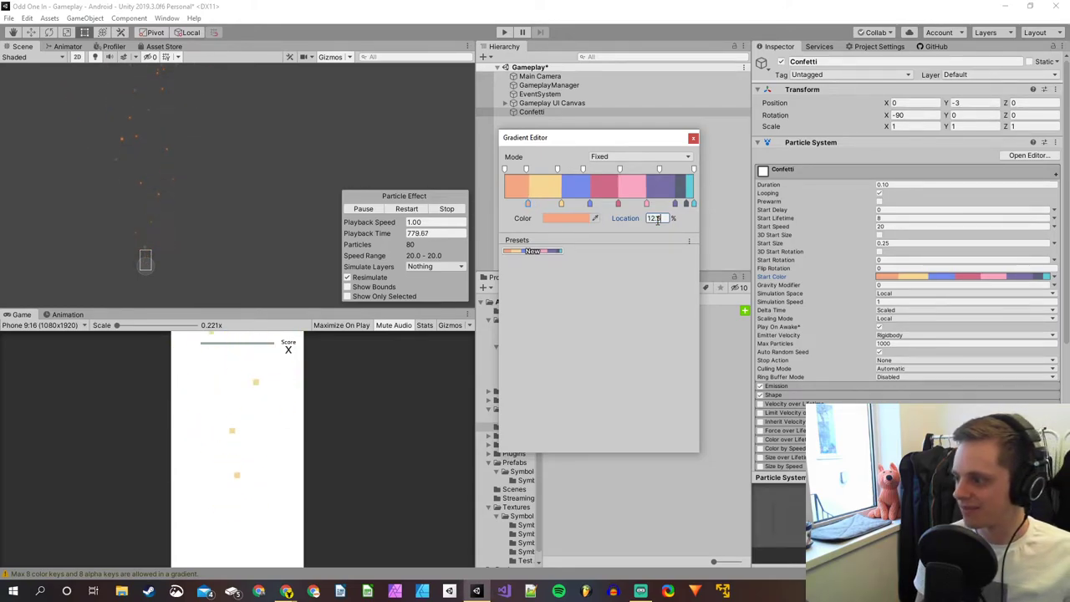
Set the gradient's yellow color key location to 25% and the blue color key location to 37.5%.
click(560, 203)
click(658, 217)
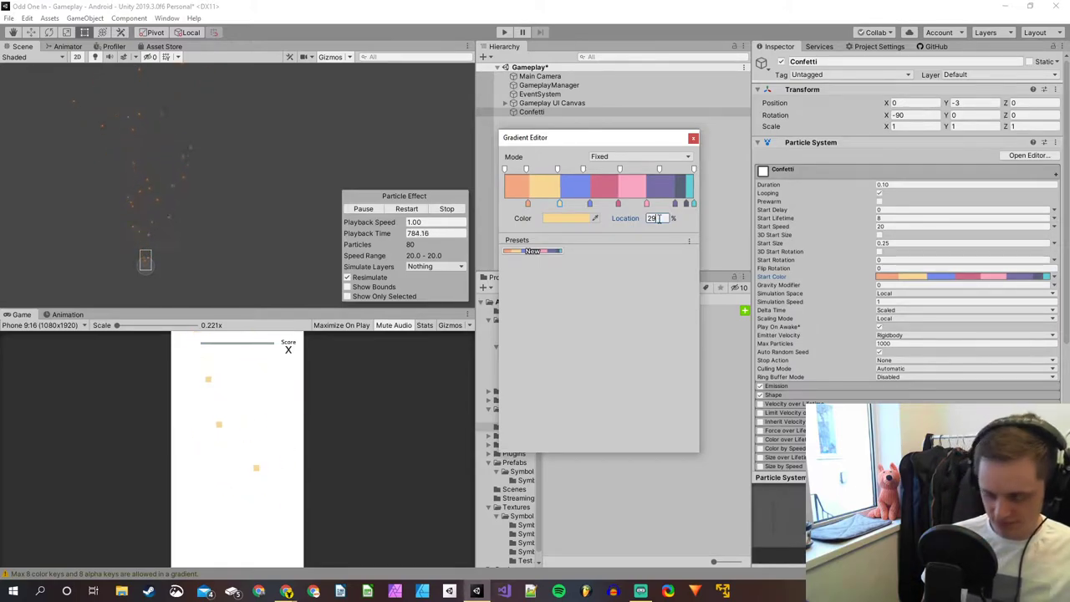
text(95)
key(BackSpace)
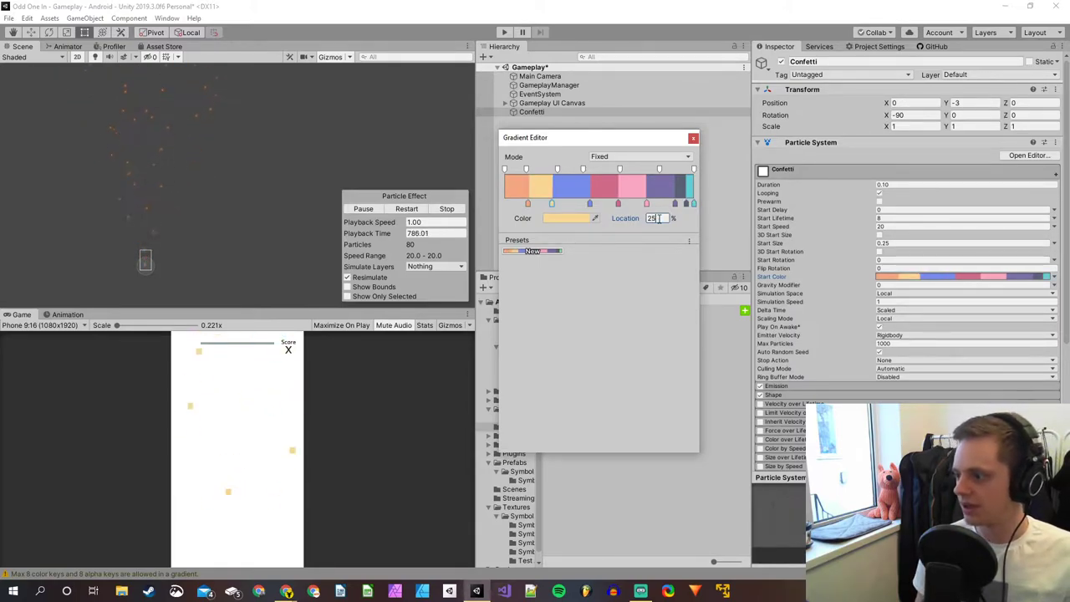
click(590, 204)
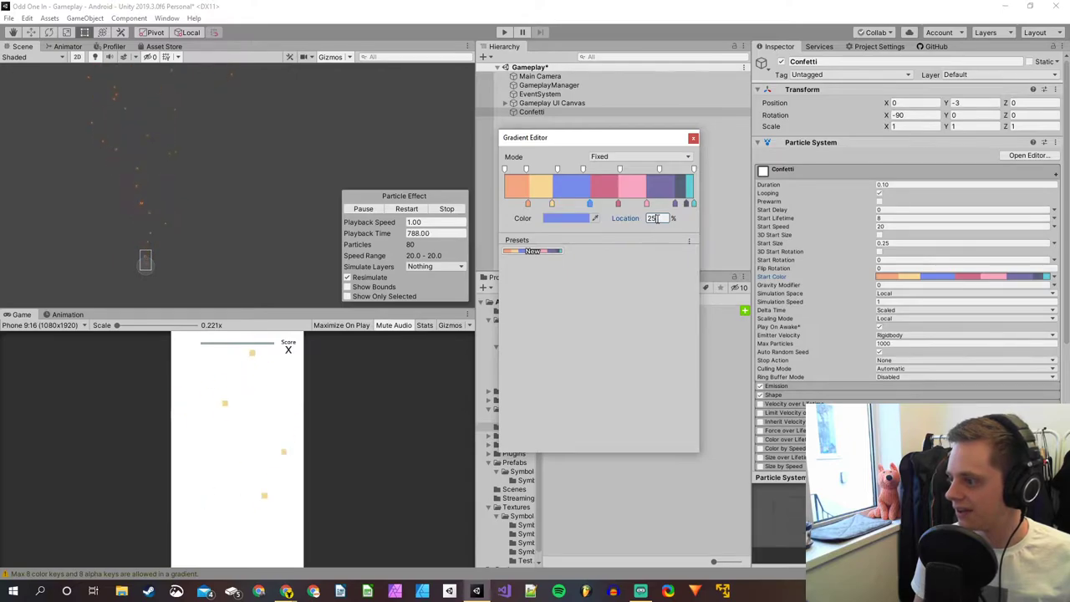
key(BackSpace)
key(BackSpace)
text(37.5)
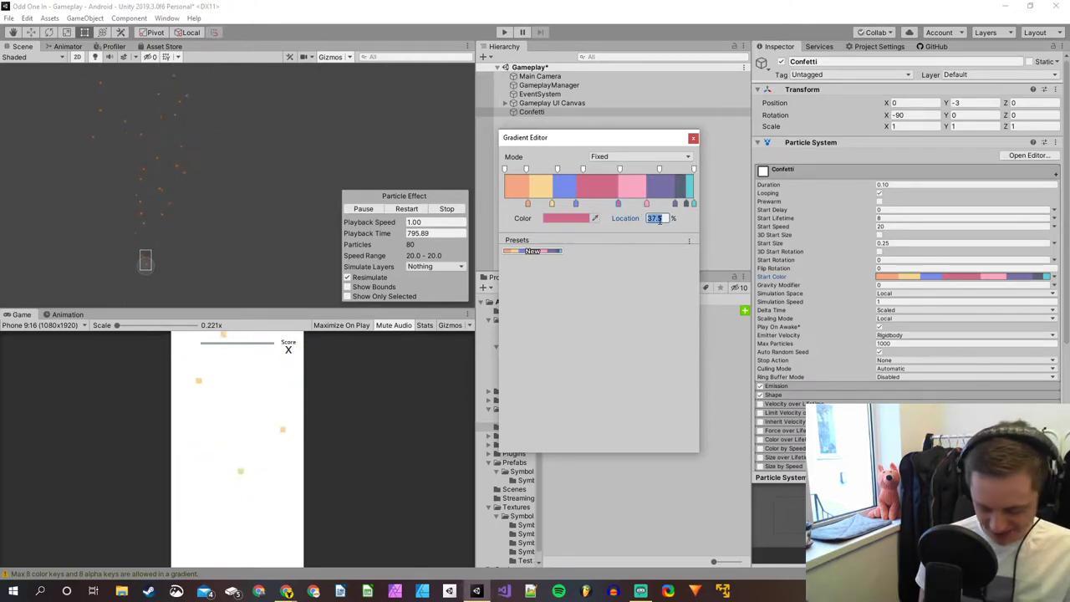
Set the gradient's dark pink color key location to 50% and the light pink color key location to 62.5%.
text(50)
click(647, 205)
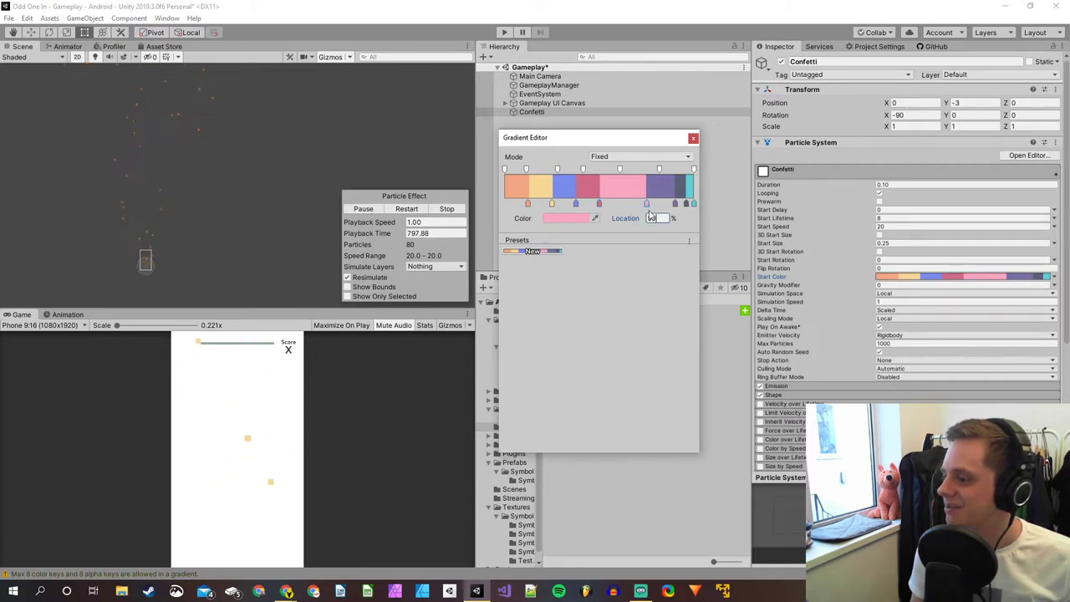
click(660, 217)
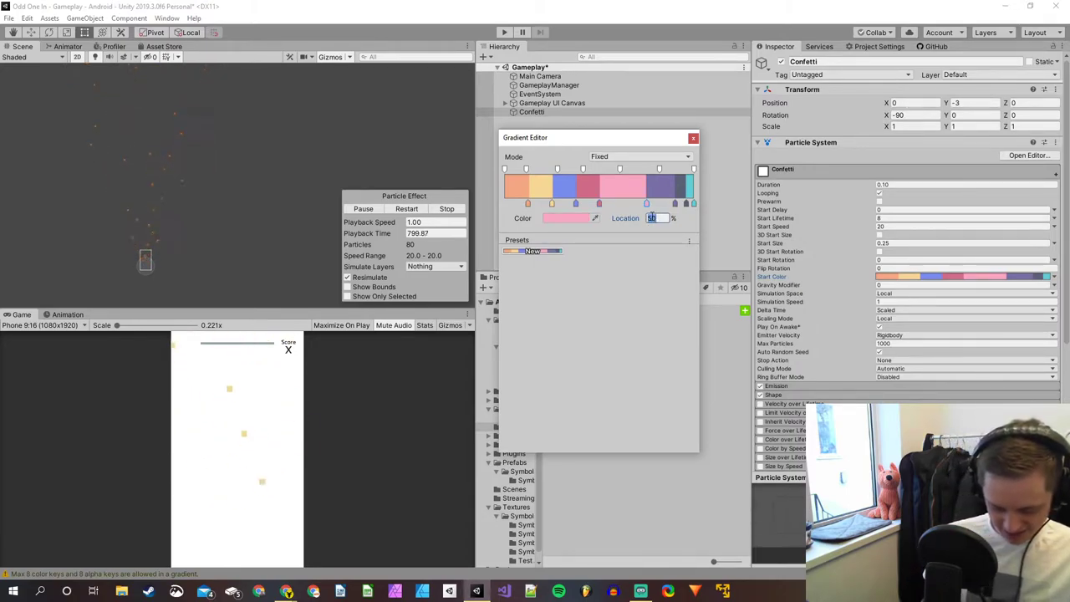
text(62.5)
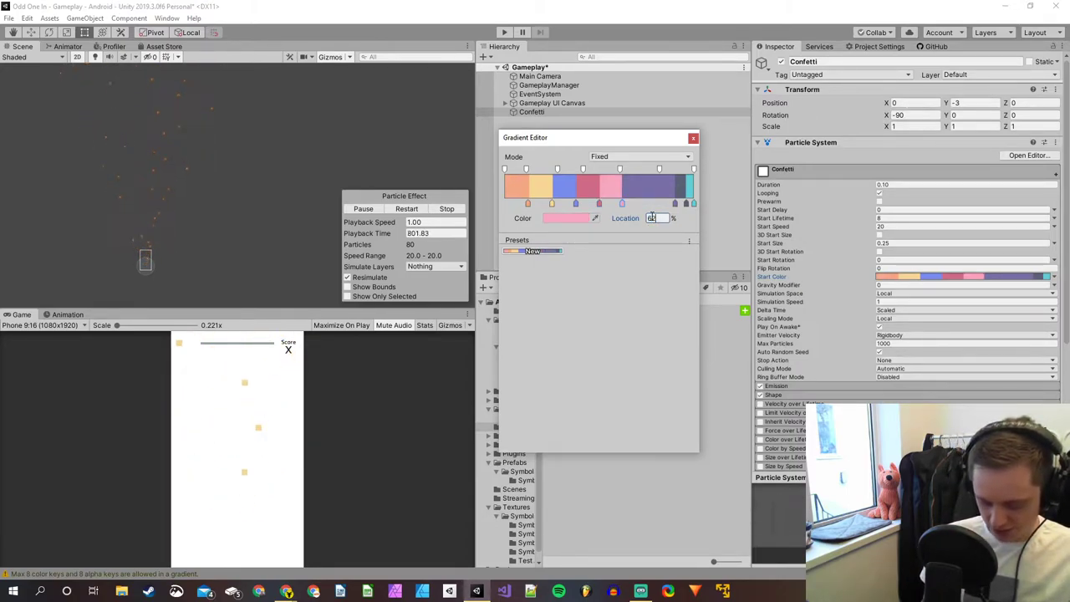
Set the gradient's purple color key location to 75% and the dark slate color key location to 87.5%.
click(675, 204)
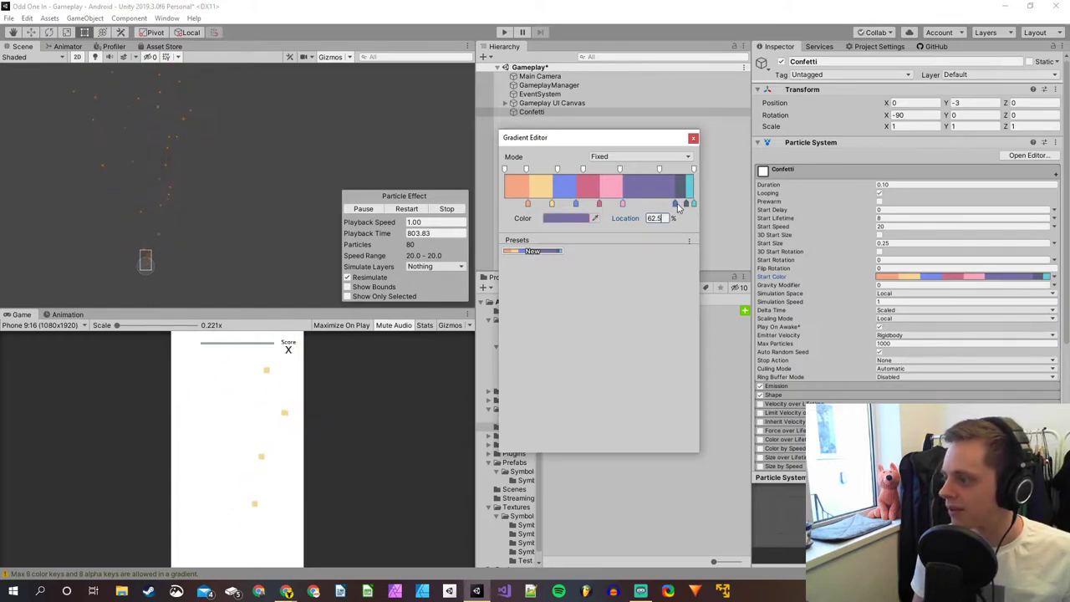
double_click(654, 218)
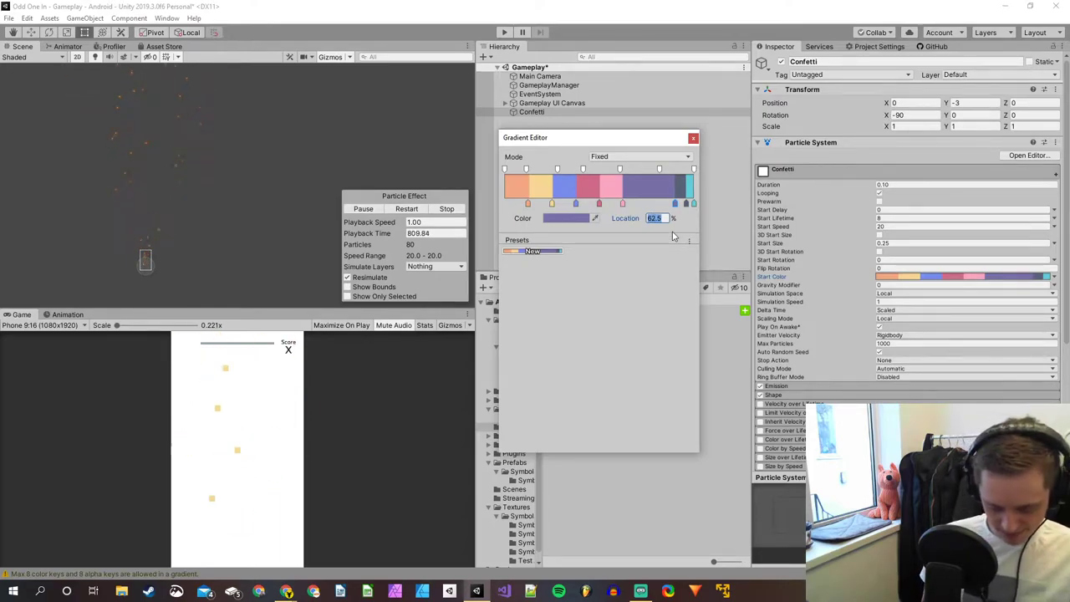
text(75)
click(686, 203)
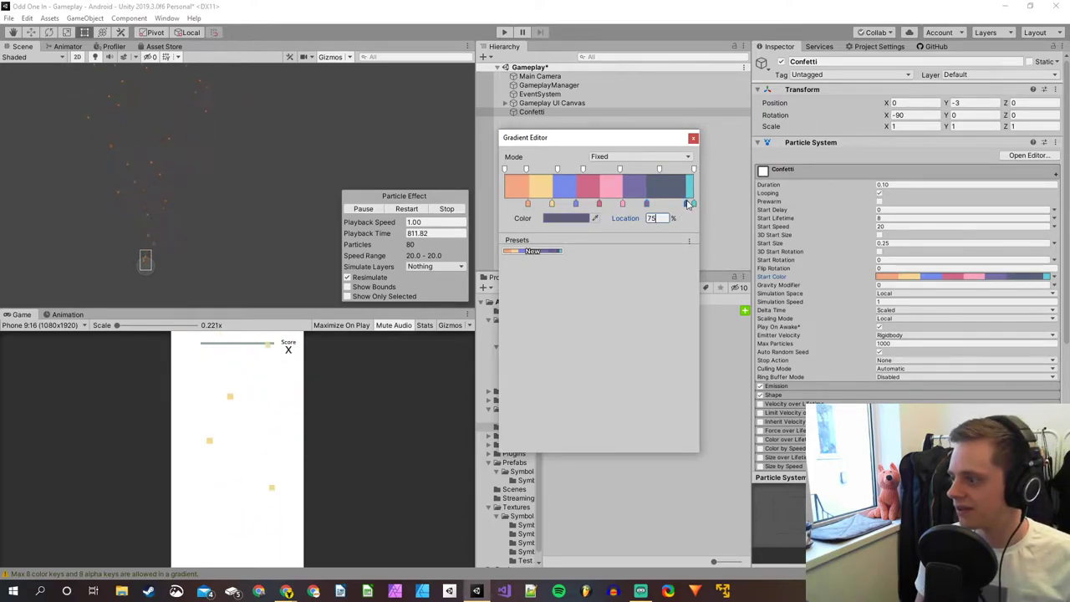
double_click(652, 218)
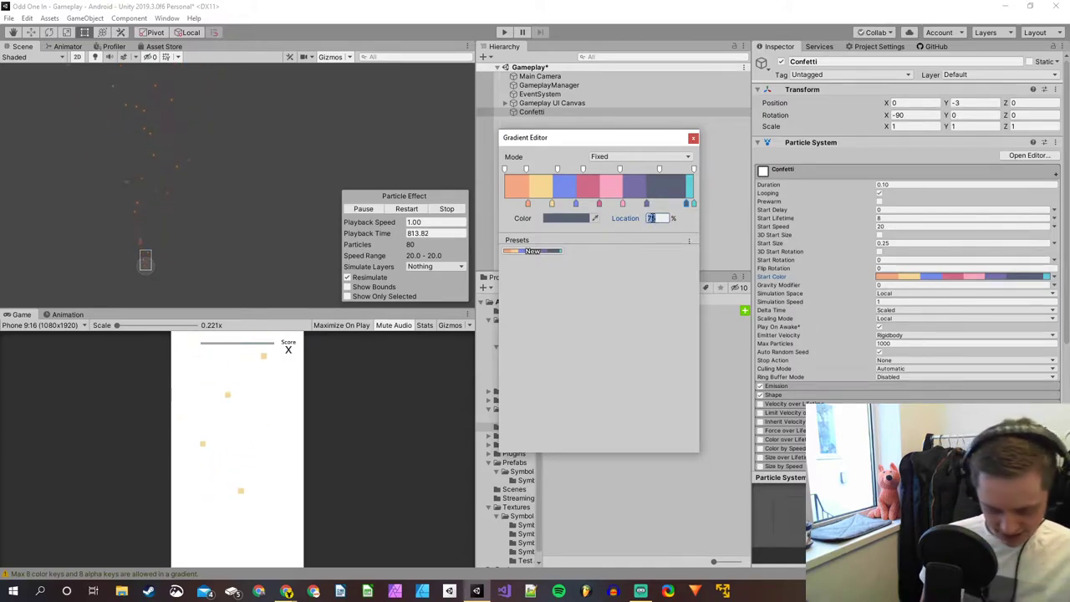
text(87.5)
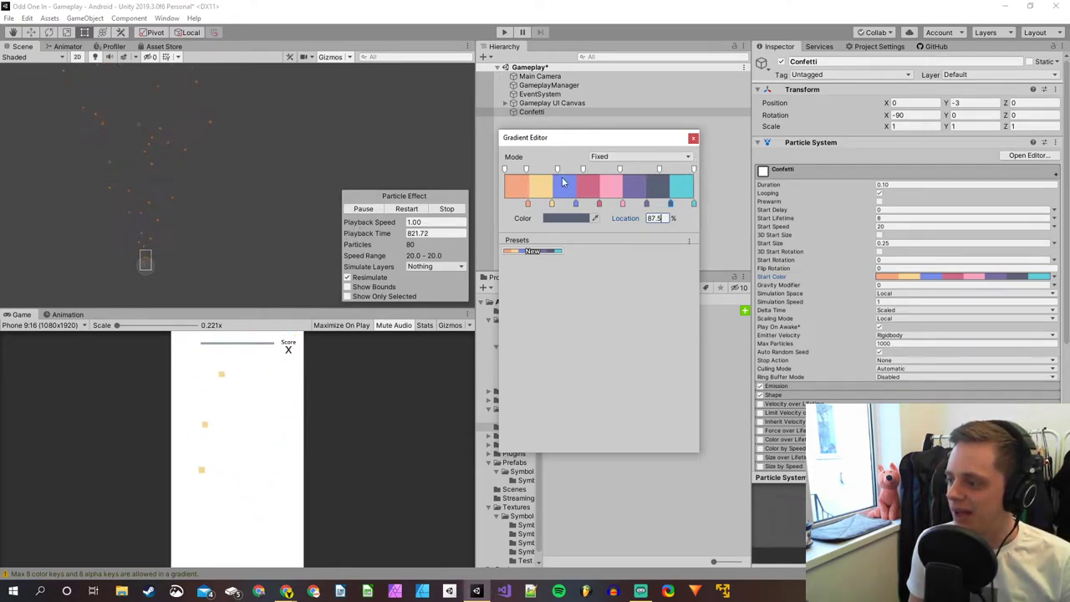
Align the alpha keys with the color keys, setting the second-to-last to 87.5% and the one before it to 75%.
click(505, 170)
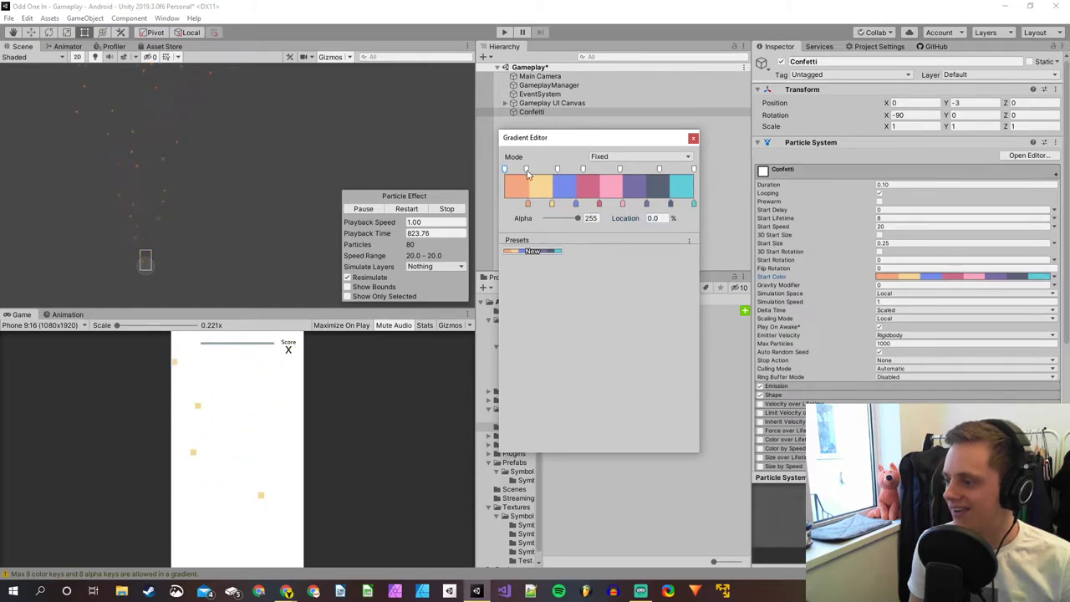
click(659, 169)
click(657, 218)
text(87.5)
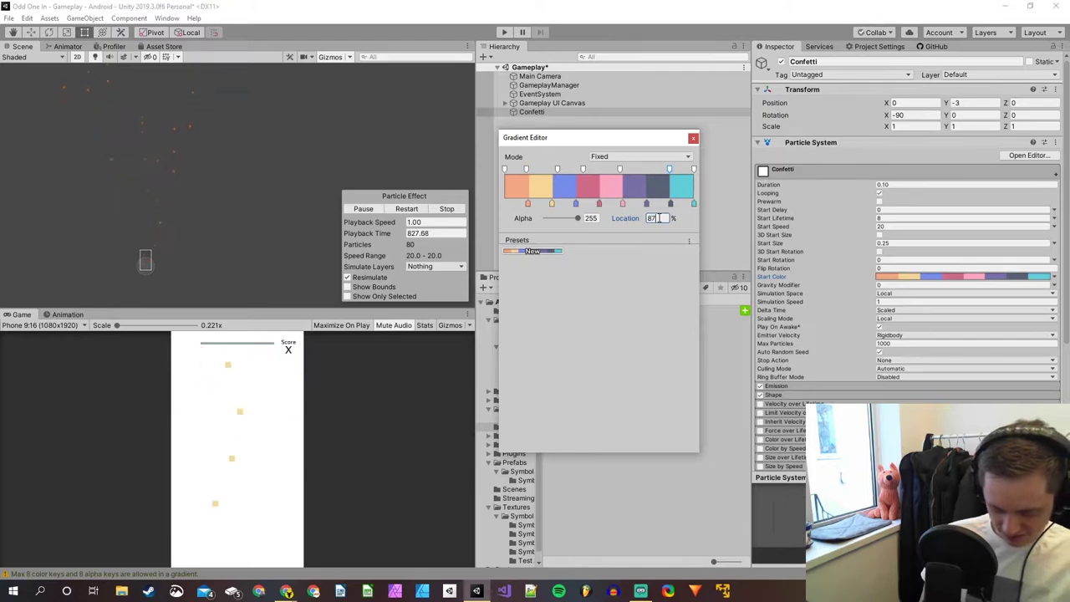
click(620, 170)
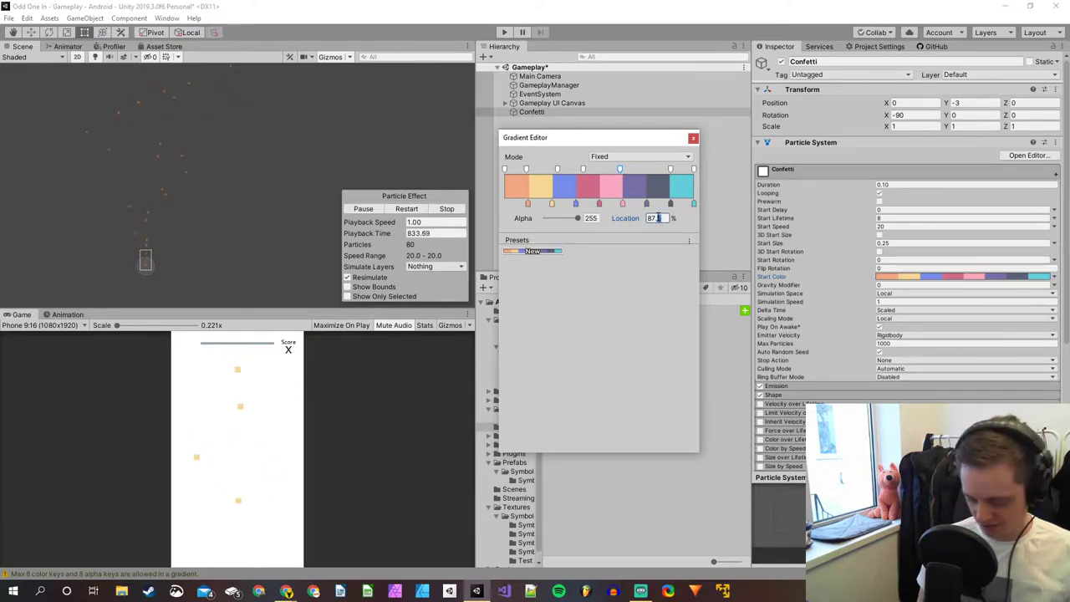
text(75)
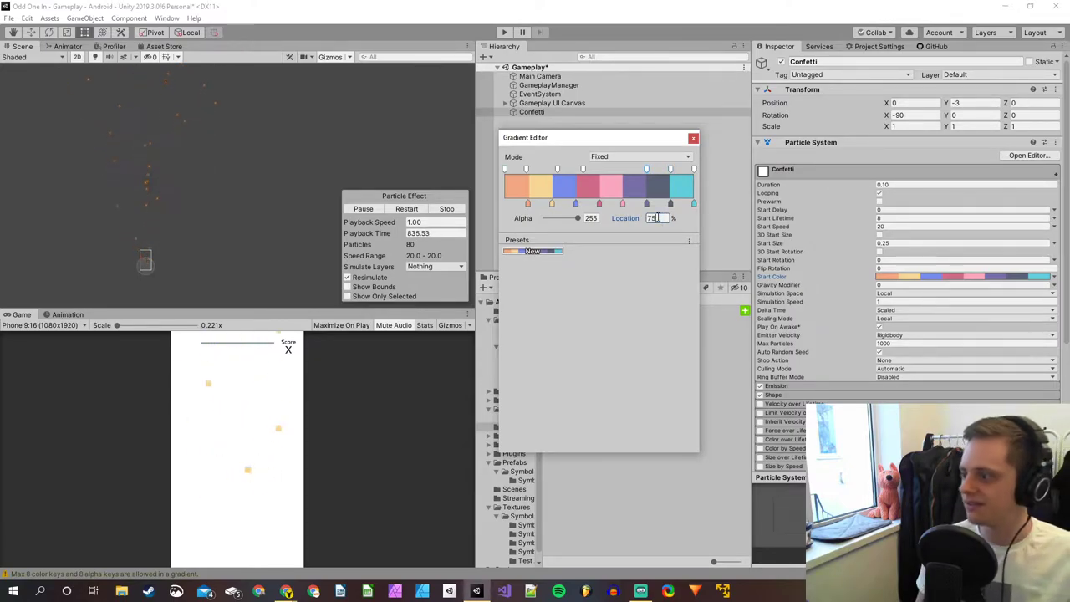
Move the two alpha keys above the blue and dark pink color bands to 62.5% and 50%.
click(583, 169)
click(652, 218)
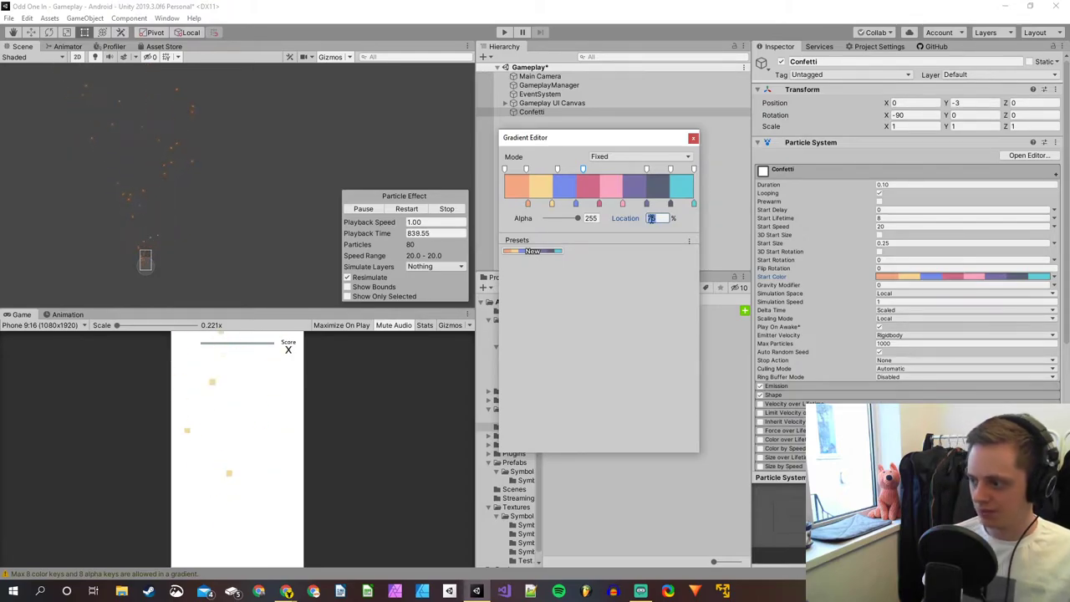
text(62.5)
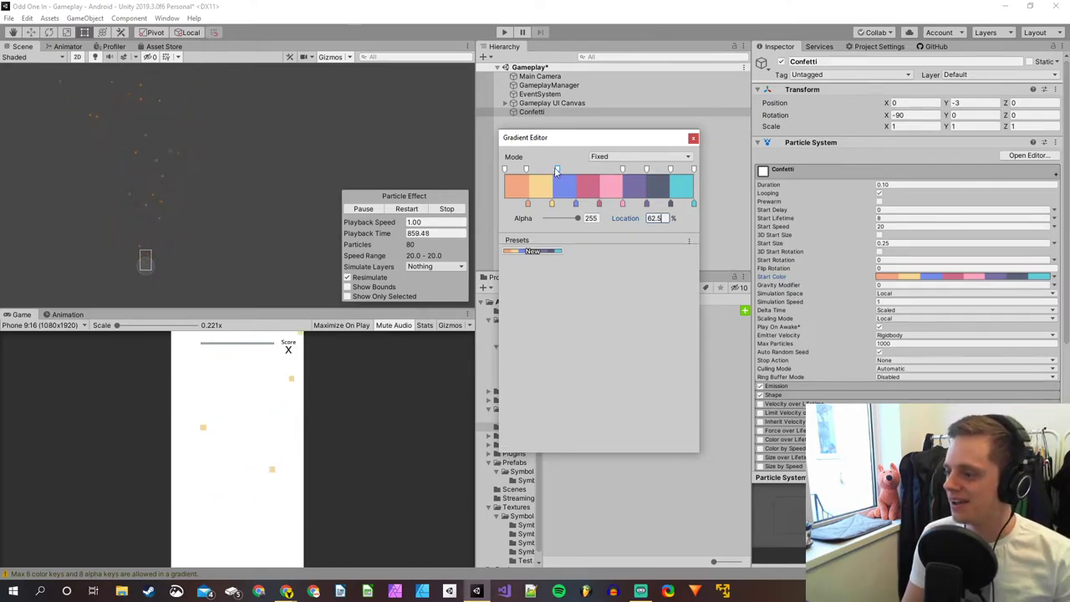
click(656, 218)
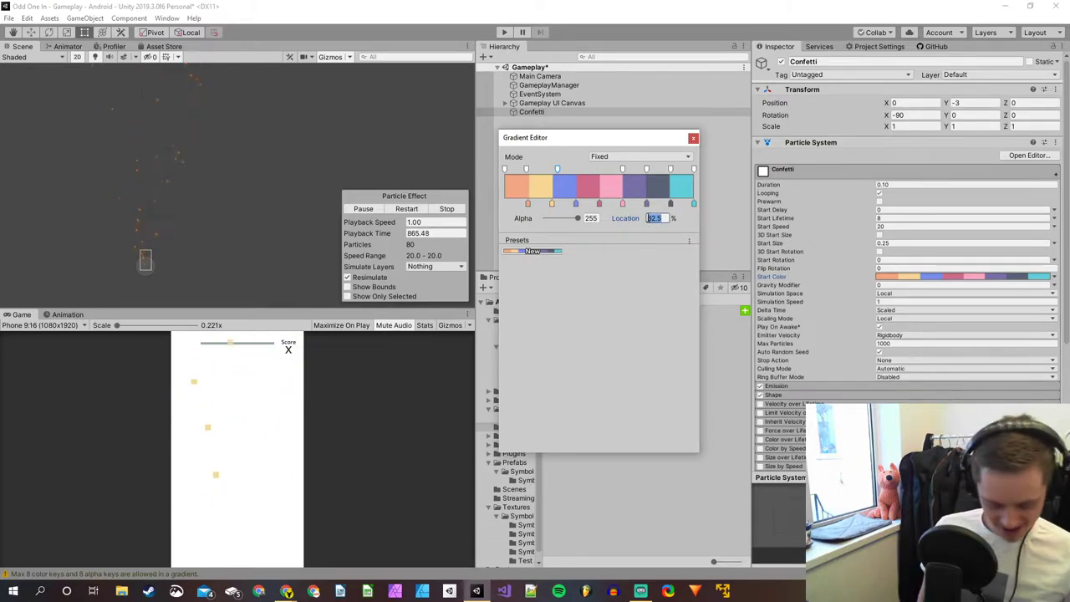
text(50)
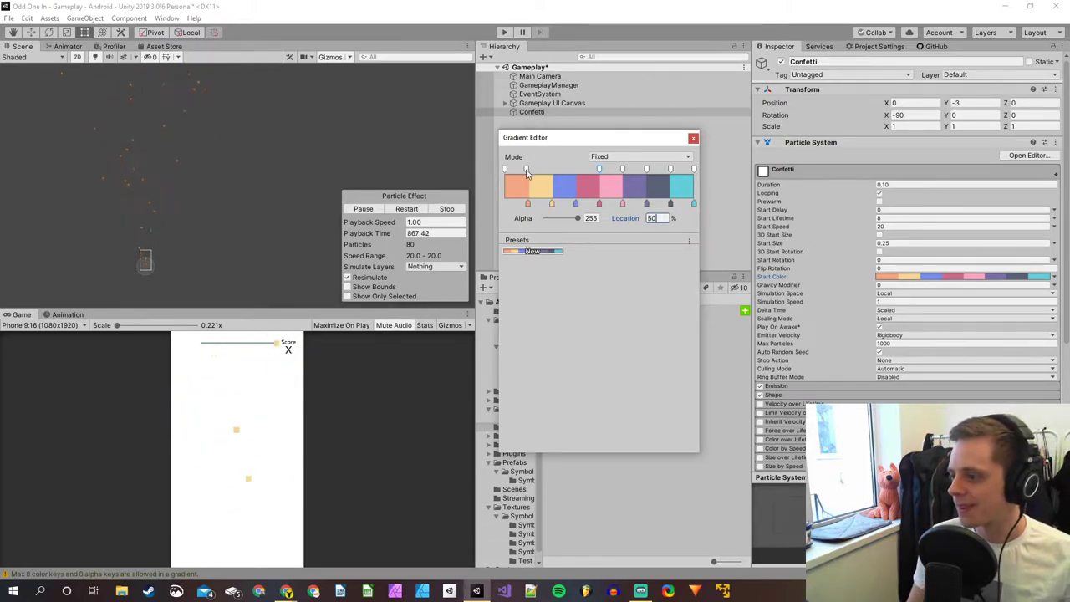
Move the alpha key above the orange band to 37.5% and the alpha key at the gradient's start to 25%.
click(652, 219)
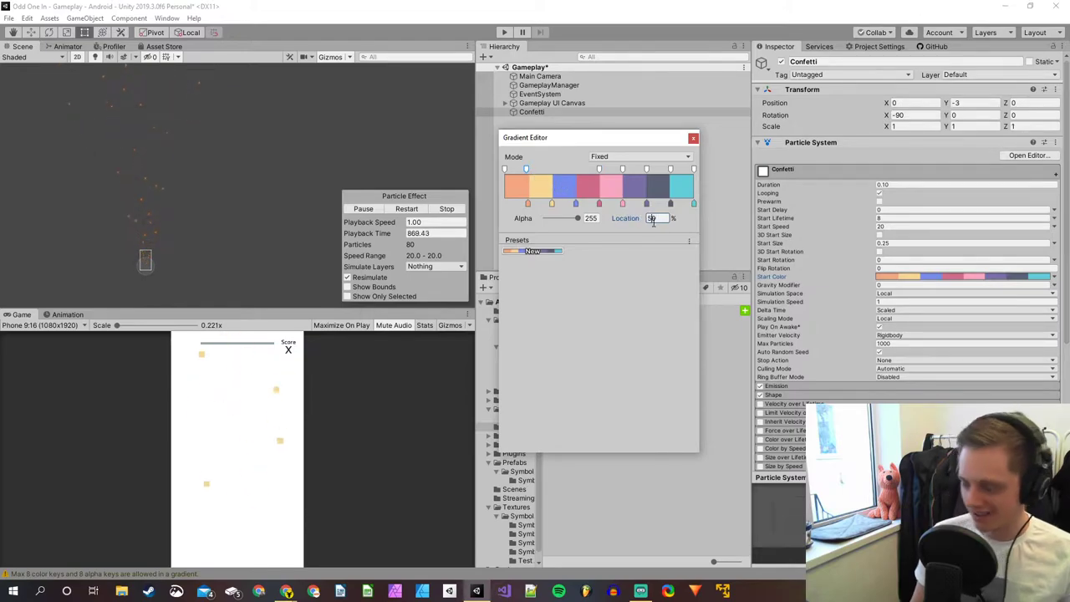
text(37)
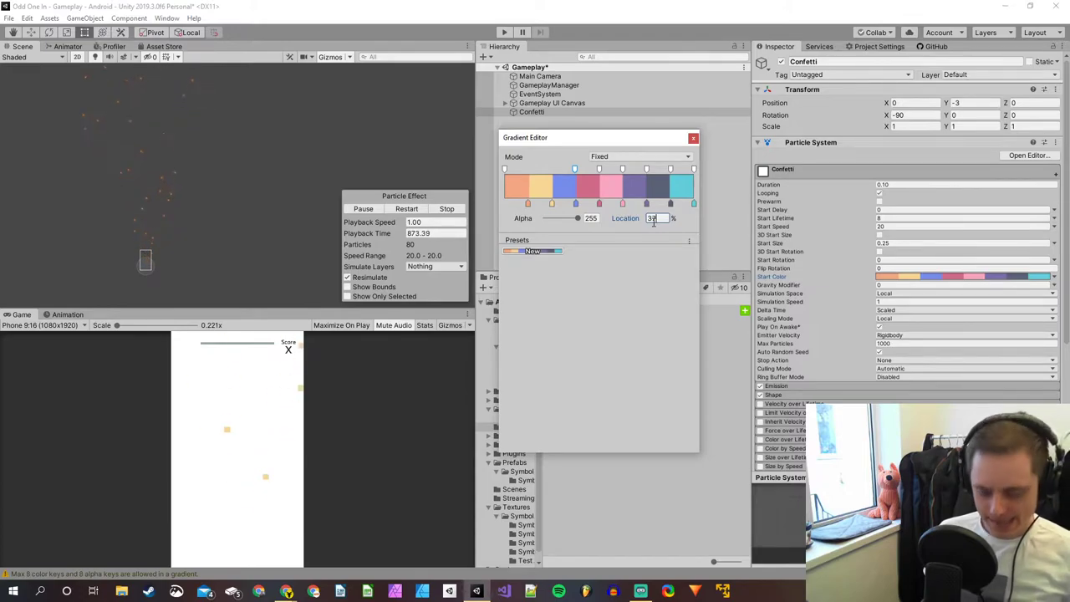
text(.5)
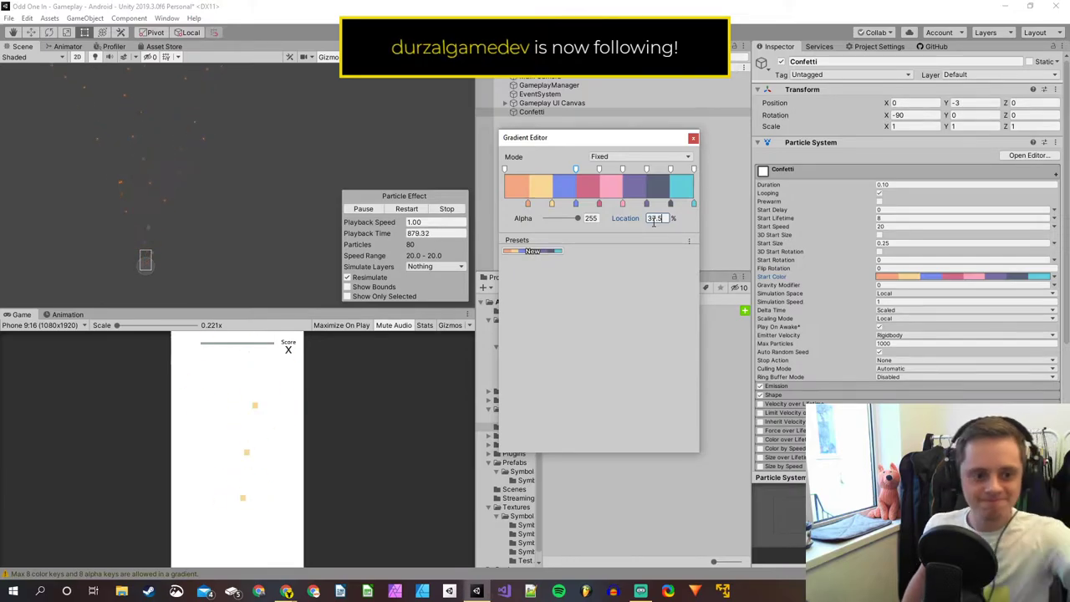
click(505, 169)
double_click(655, 218)
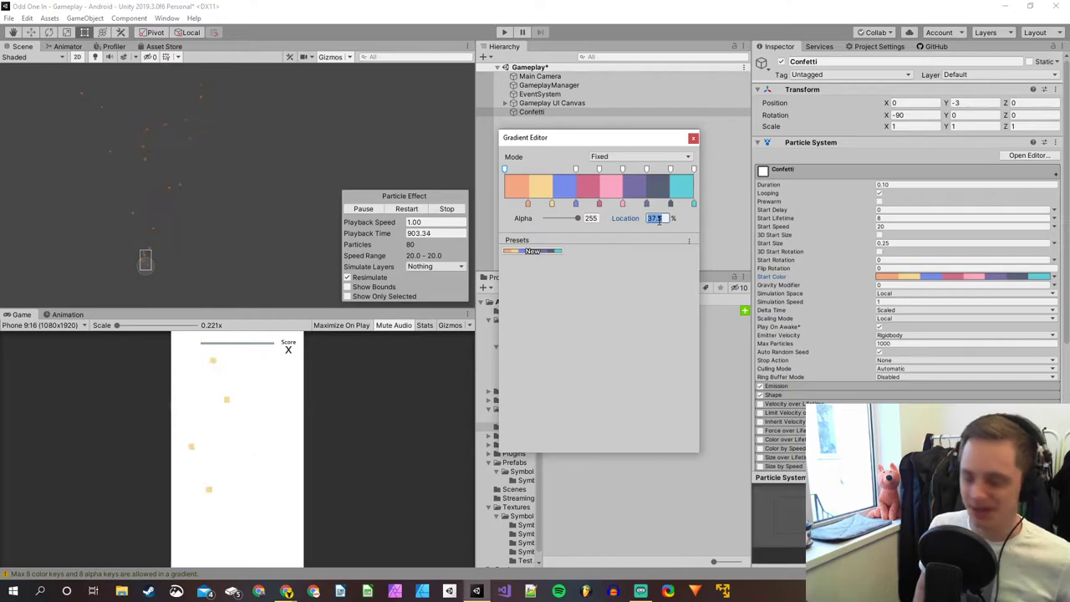
text(25)
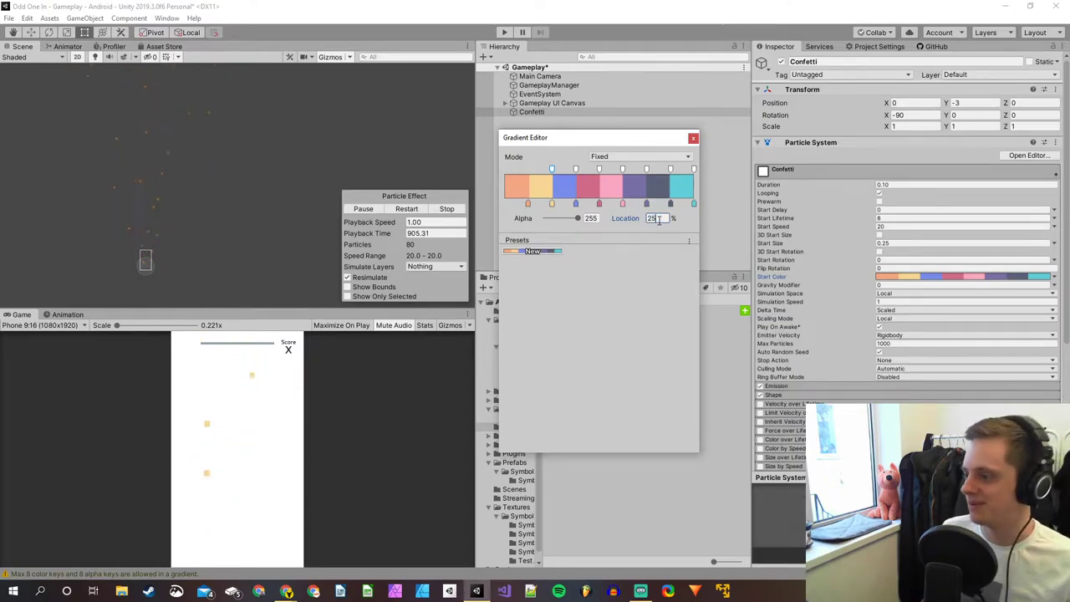
Add an alpha key at 12.5% to complete the gradient, close the Gradient Editor and save the Gameplay scene.
click(530, 170)
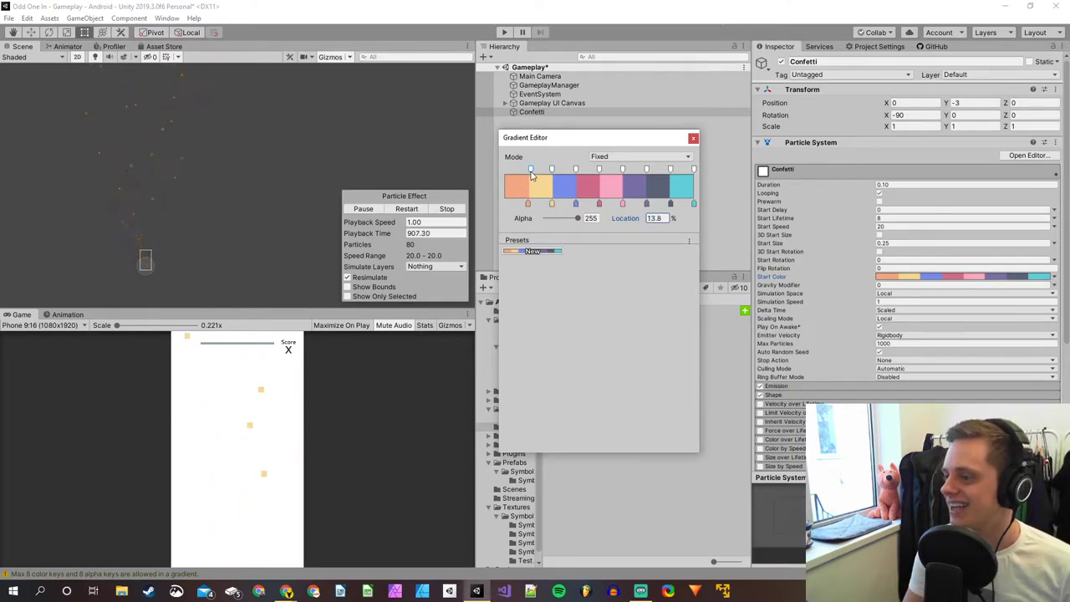
click(654, 218)
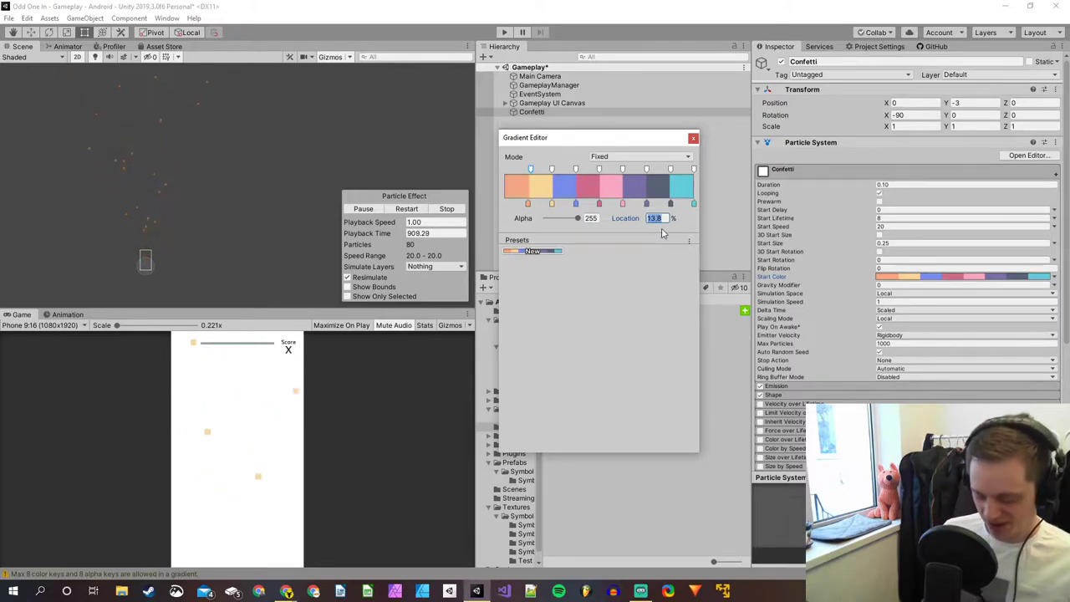
text(12.56)
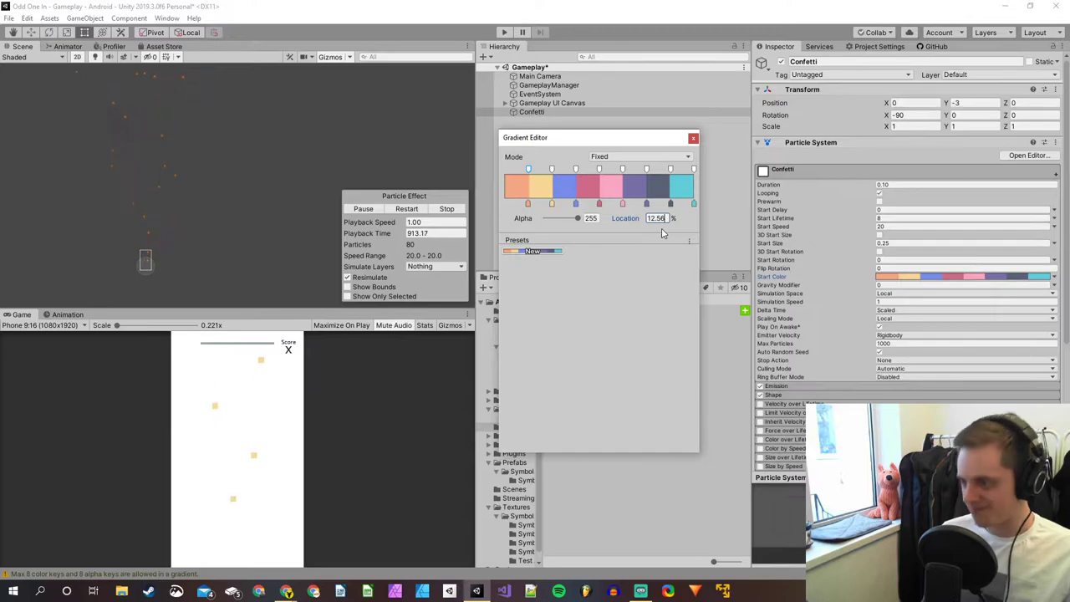
key(BackSpace)
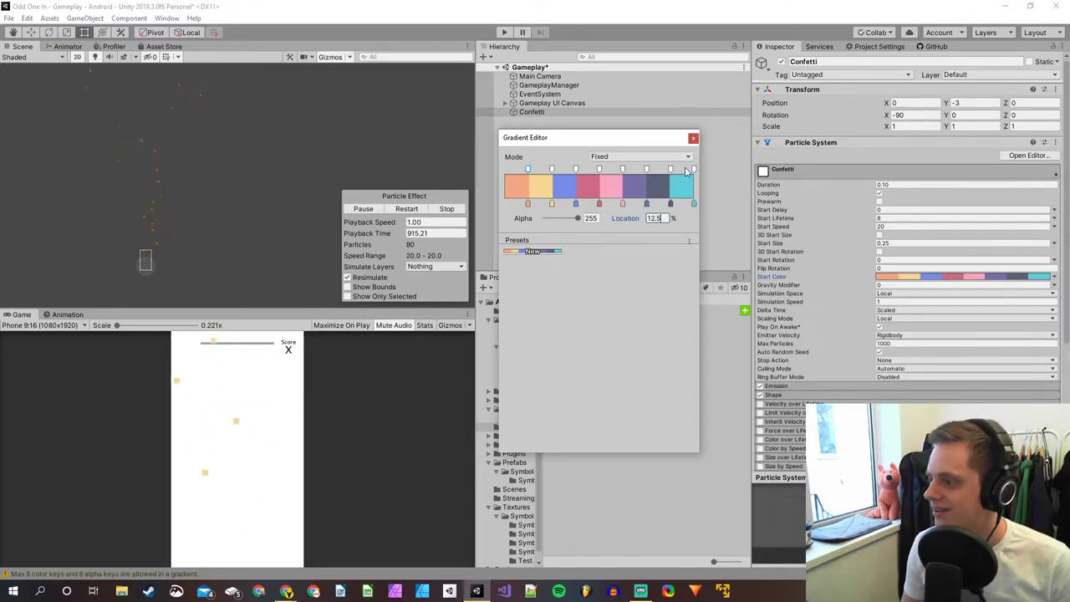
click(693, 138)
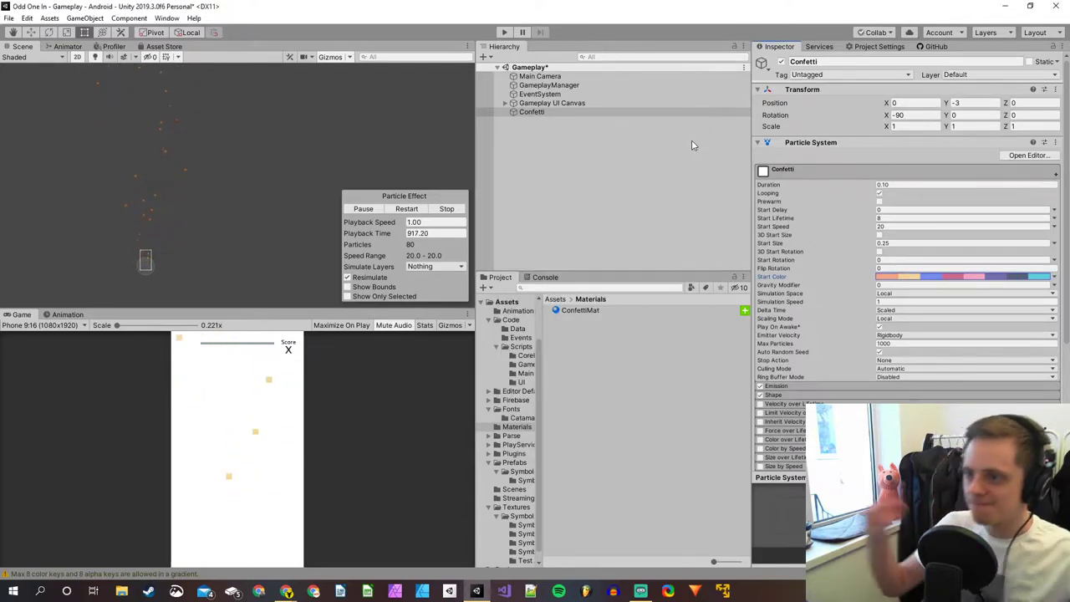
key(ctrl+s)
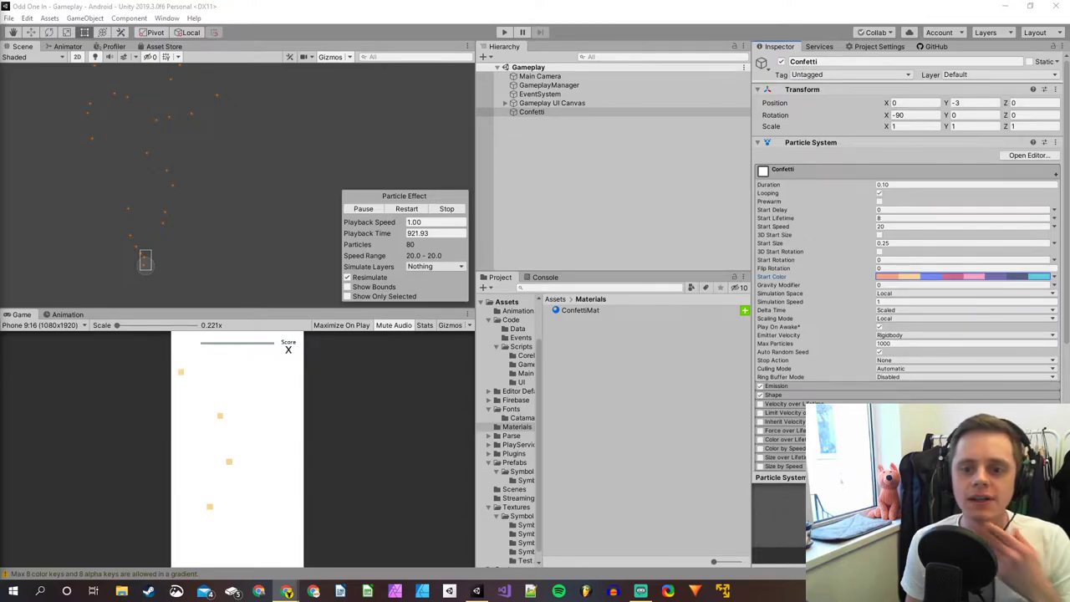
Bring up the Nimblechapps confetti tutorial in Chrome, select its web address and review the article from its introduction.
drag(0, 146, 203, 76)
click(351, 105)
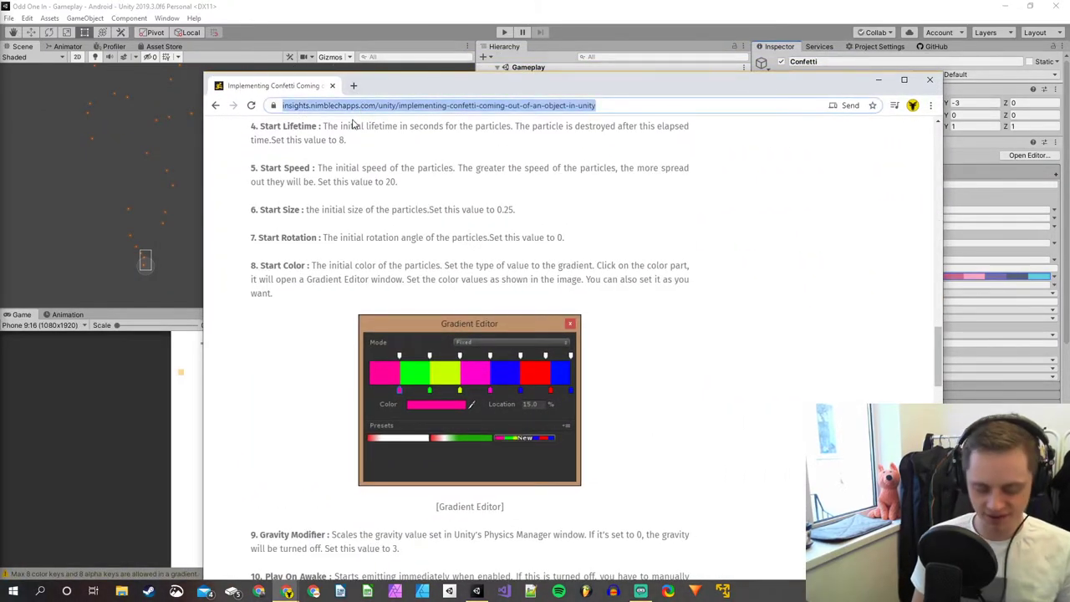
key(alt+Tab)
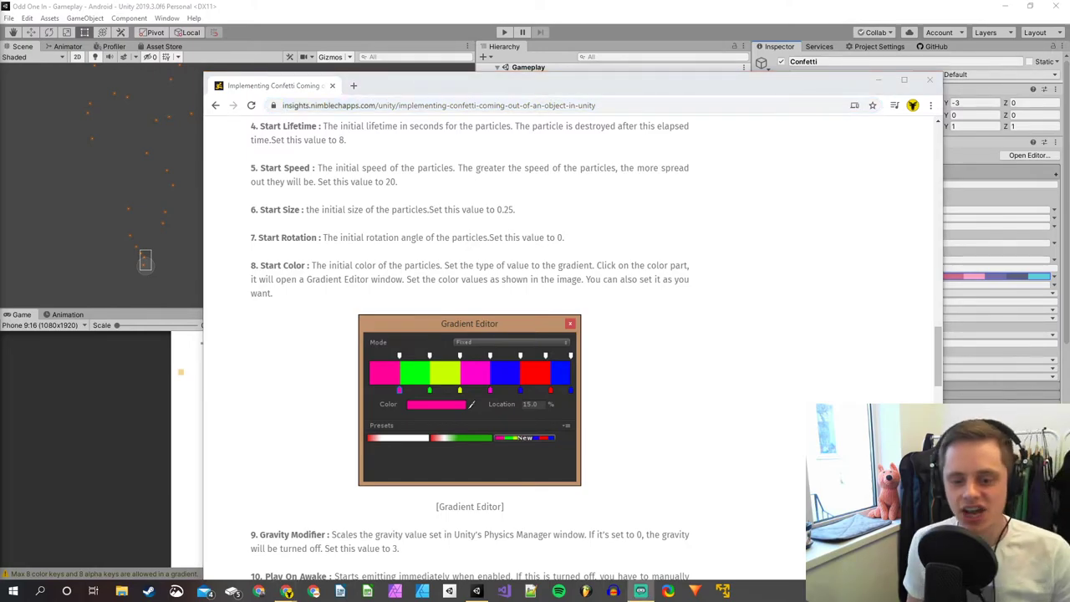
drag(447, 85, 428, 17)
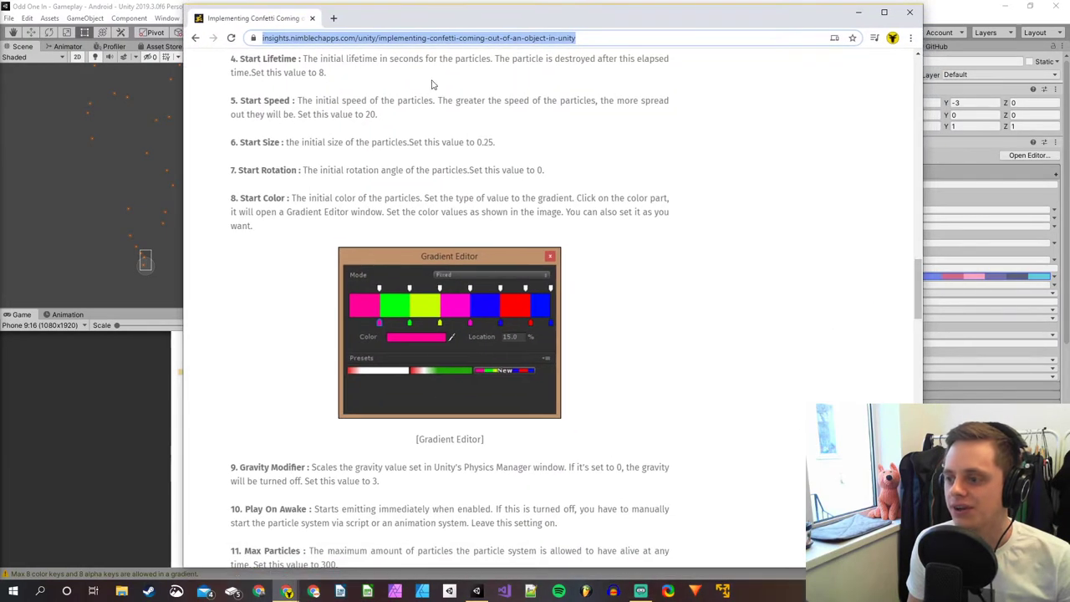
scroll(417, 294, up, 10)
scroll(418, 294, up, 10)
scroll(414, 288, down, 2)
scroll(401, 280, down, 10)
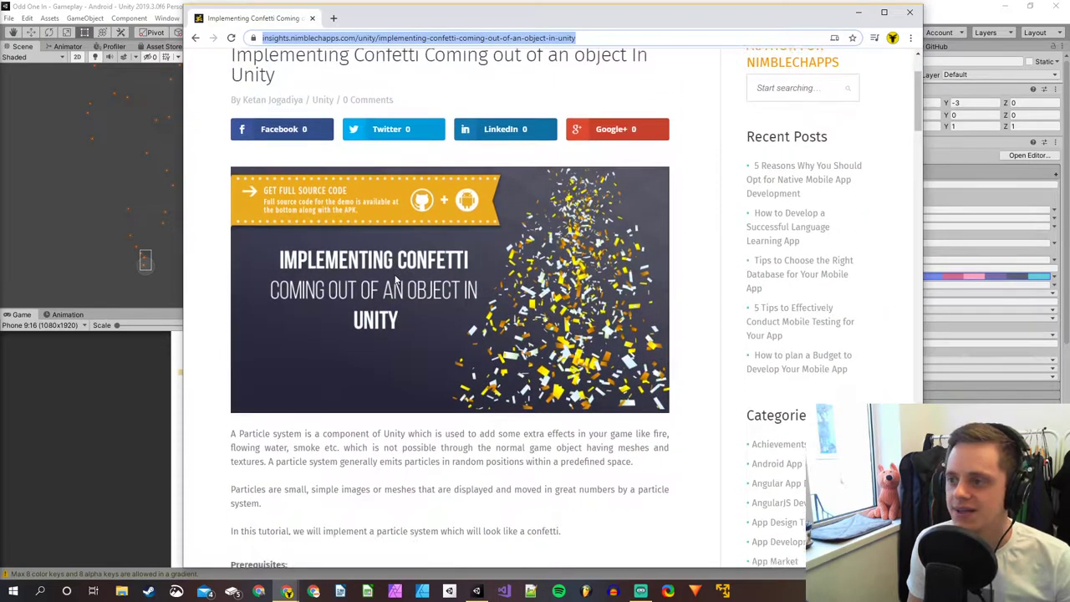
Consult the tutorial's section on manipulating the particle system, return to Unity and set the Confetti system's Gravity Modifier to 3.
scroll(383, 272, down, 8)
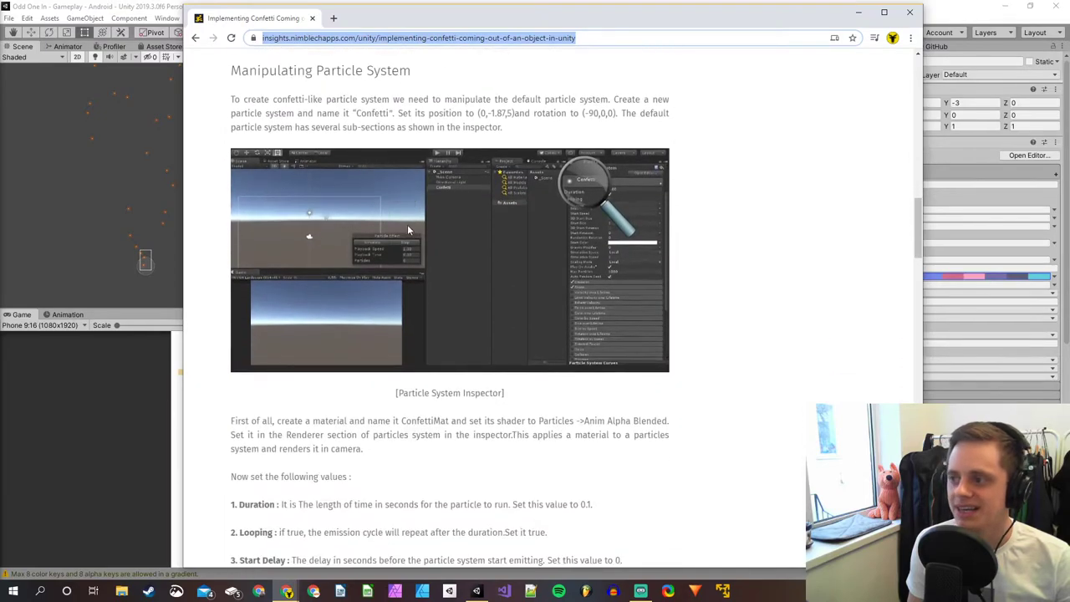
key(alt+Tab)
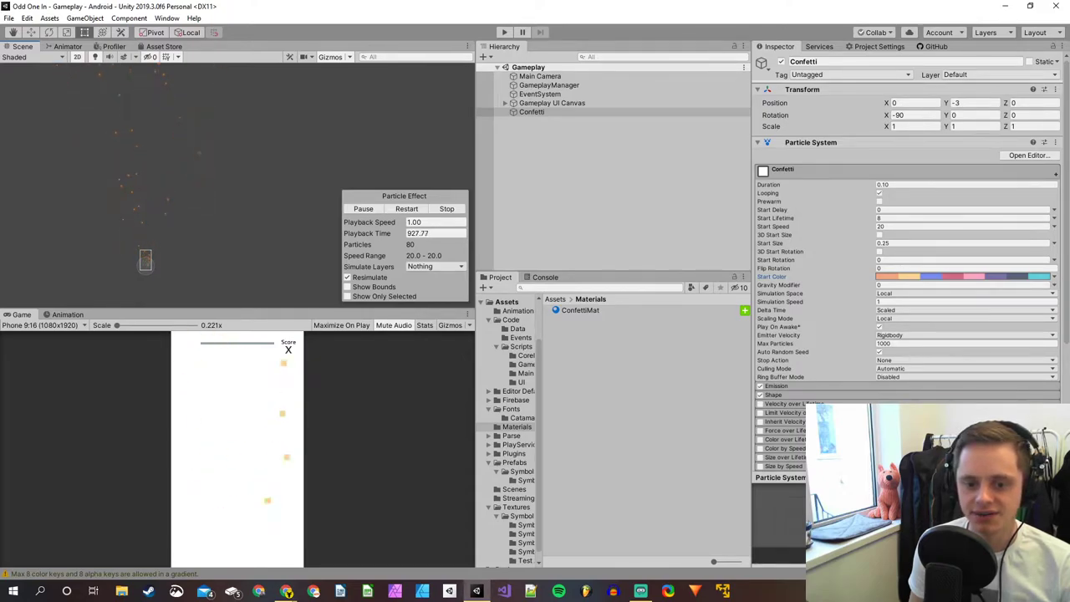
click(888, 284)
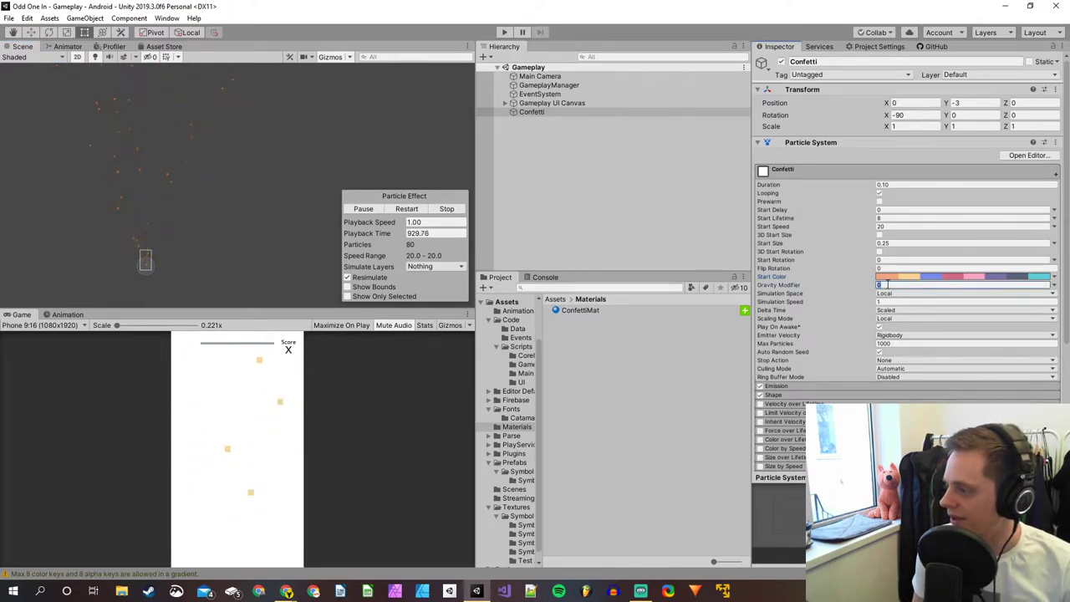
text(3)
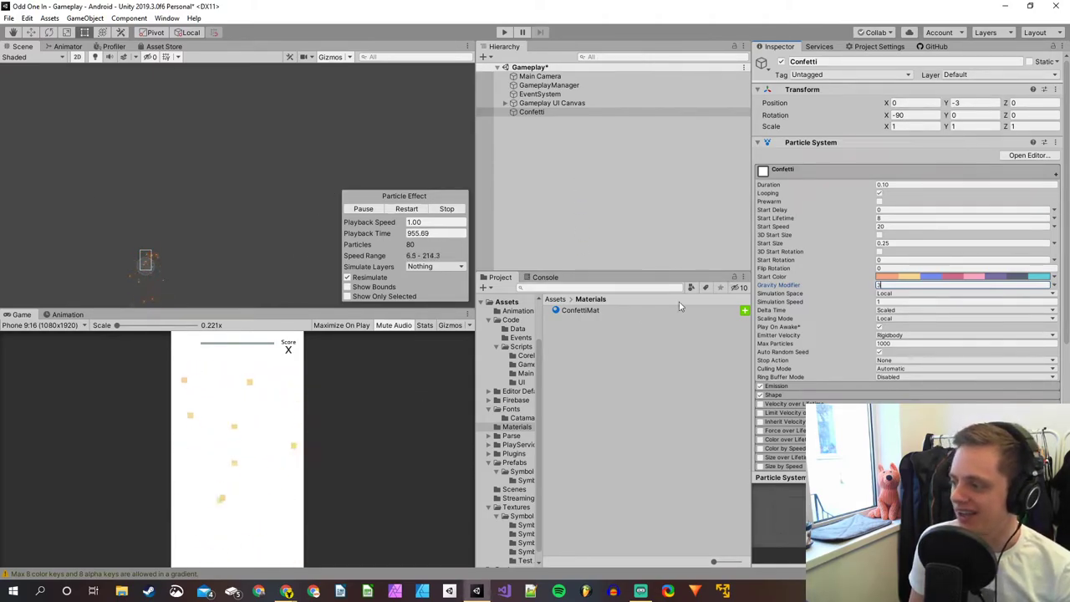
Check the tutorial and set the Confetti system's Max Particles to 300.
click(286, 591)
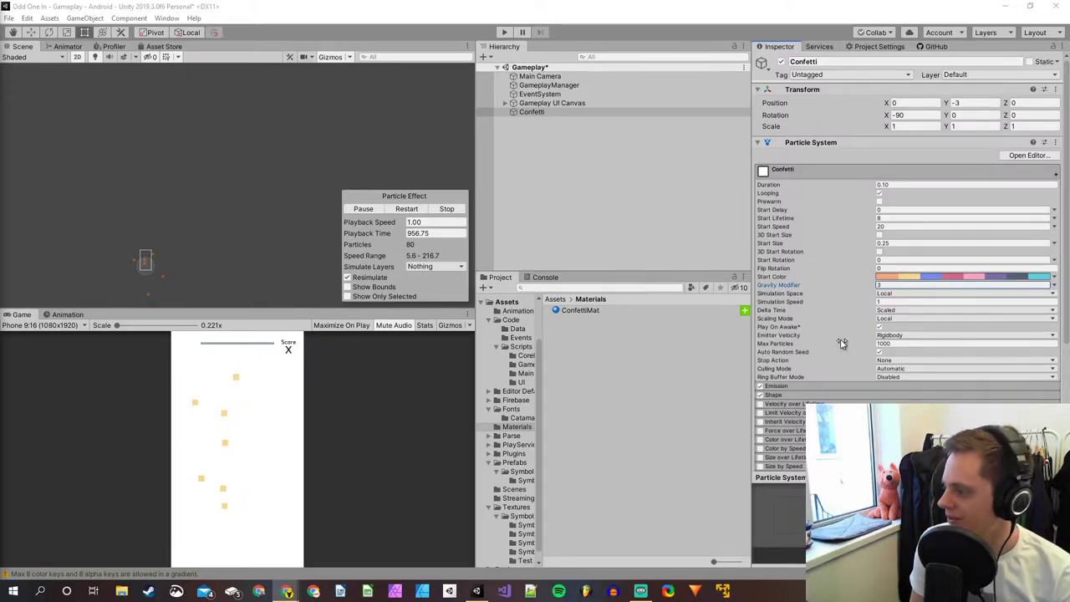
click(889, 345)
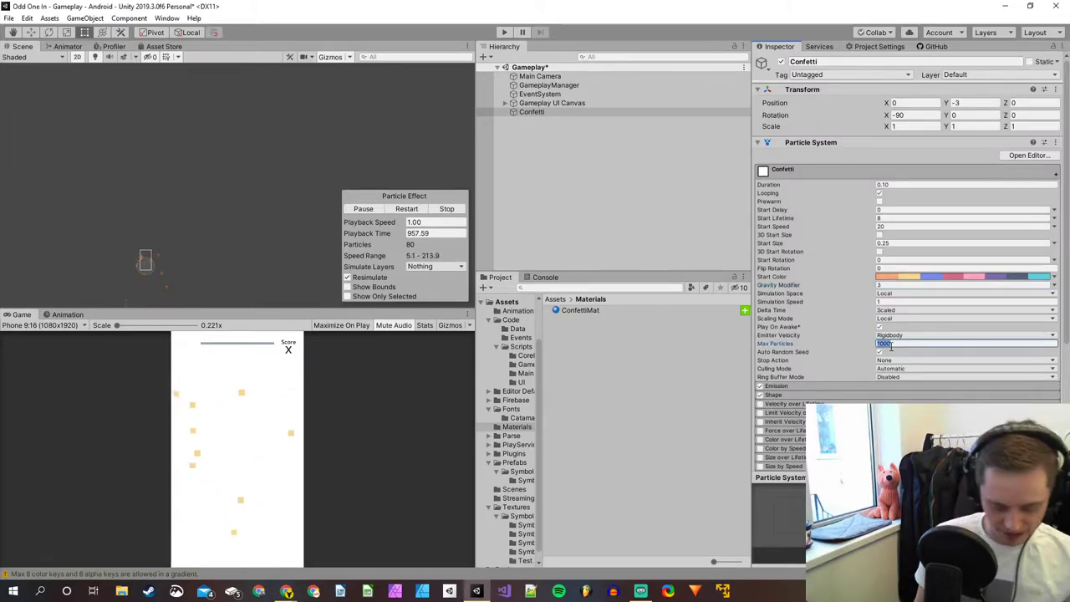
text(300)
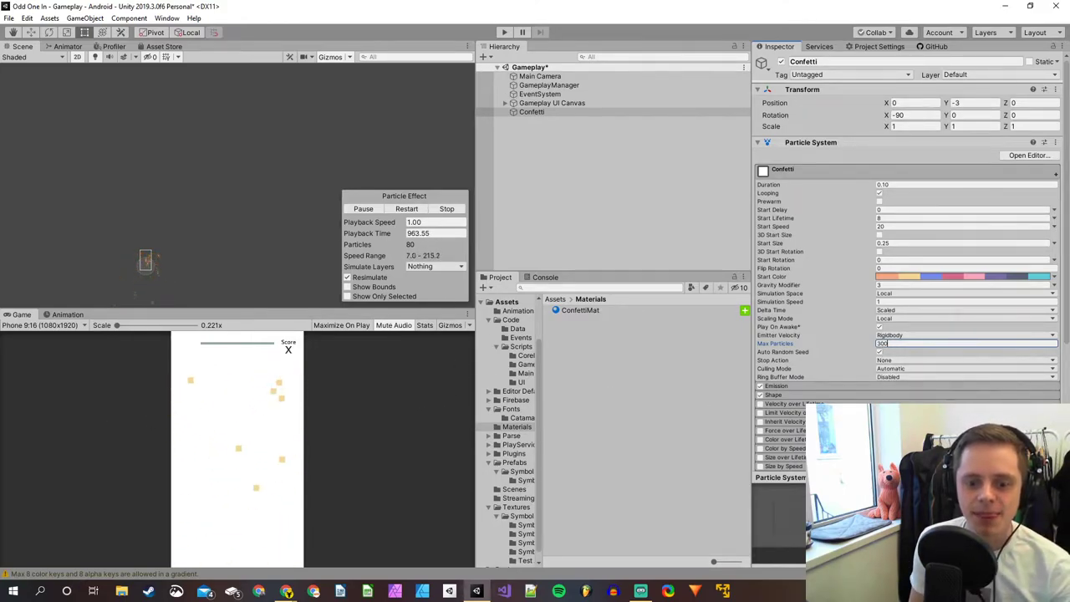
Expand the Confetti system's Emission module and set Rate over Time to 100.
click(287, 591)
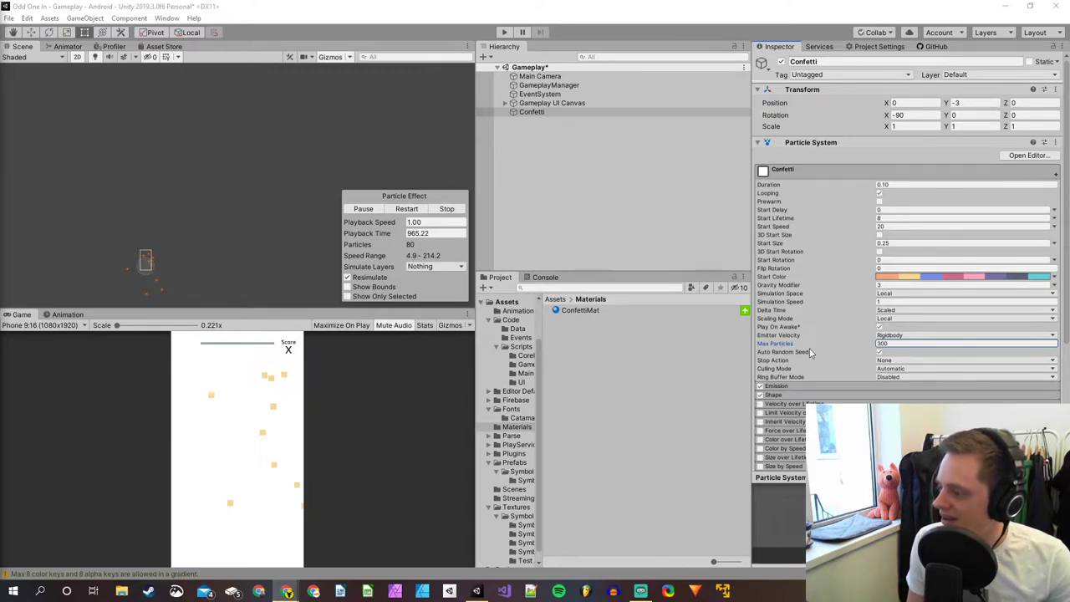
click(794, 387)
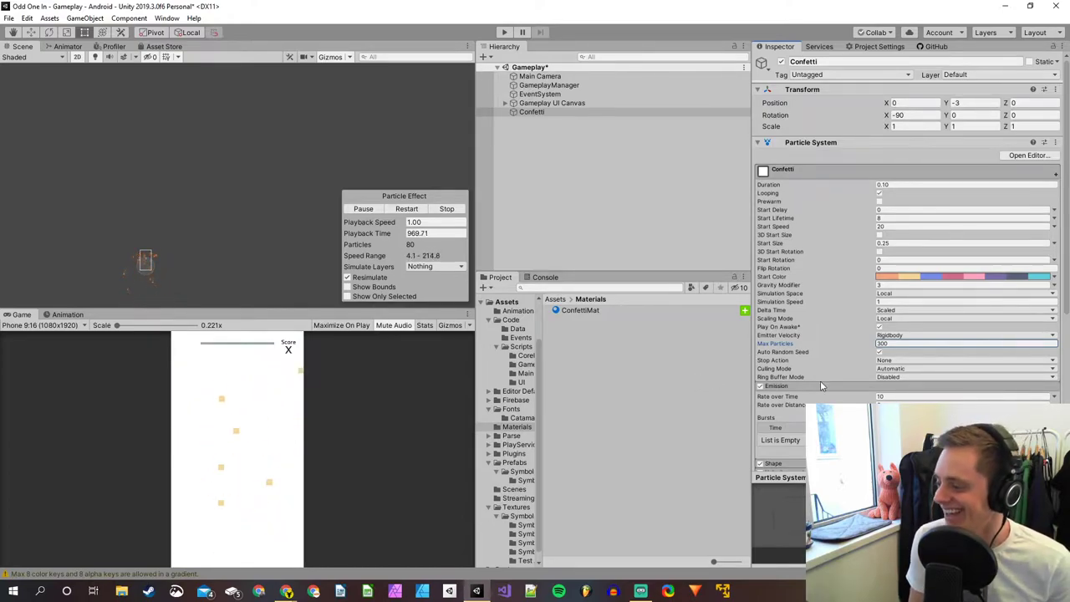
scroll(809, 380, down, 5)
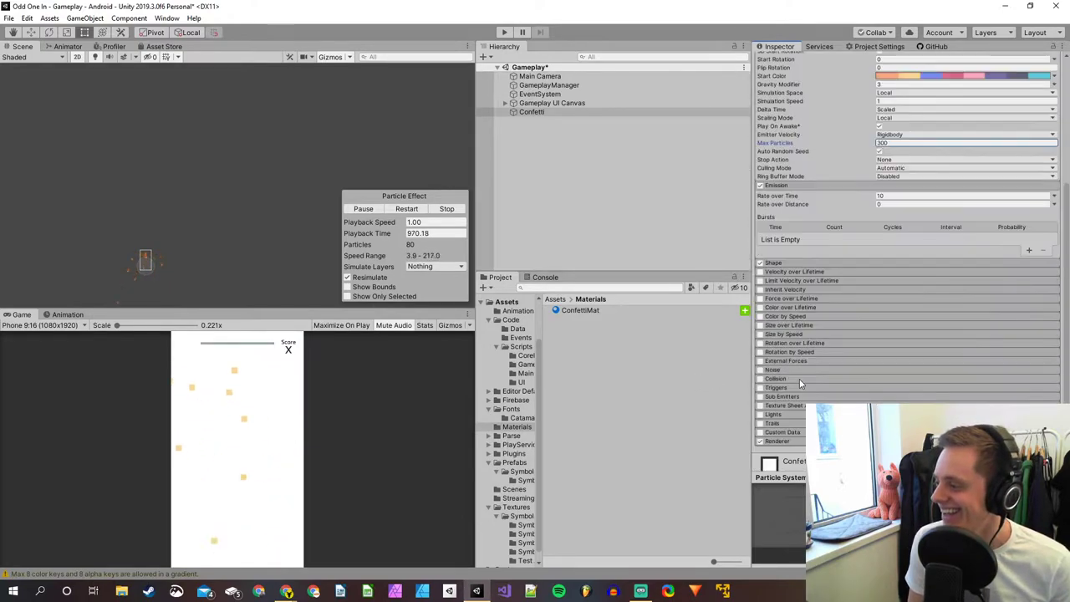
click(907, 198)
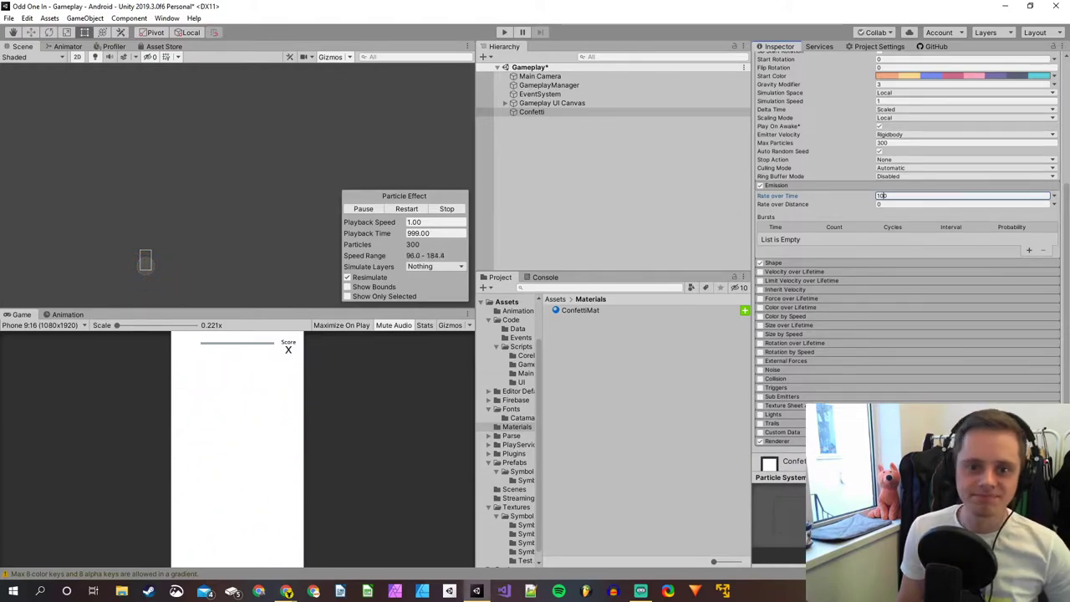
text(0)
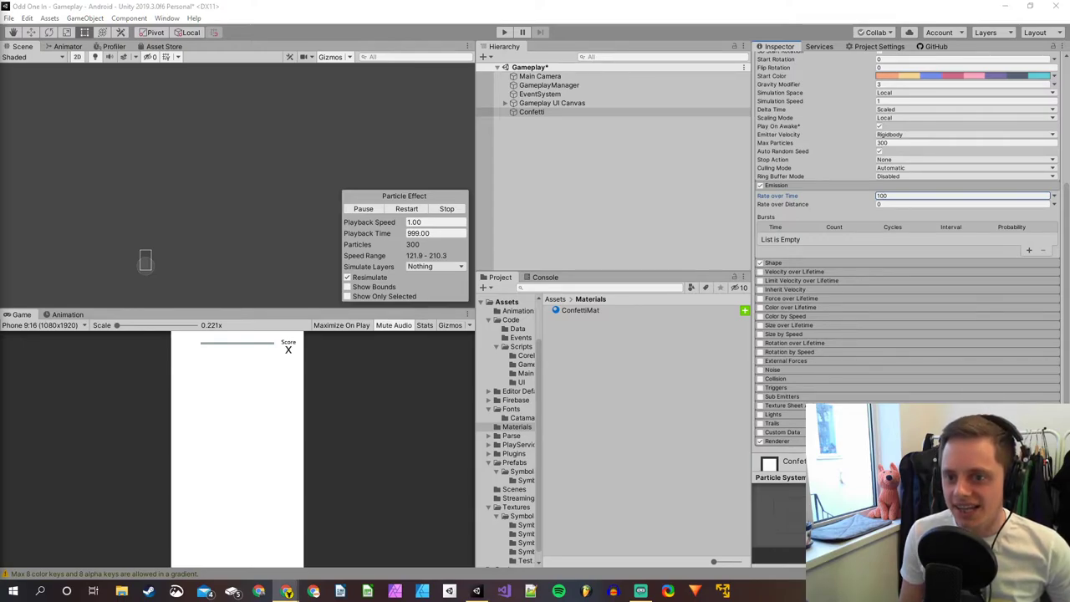
Bring up the Flat UI Colors site in Chrome, go back to its palette overview and look through the palettes.
drag(0, 109, 911, 65)
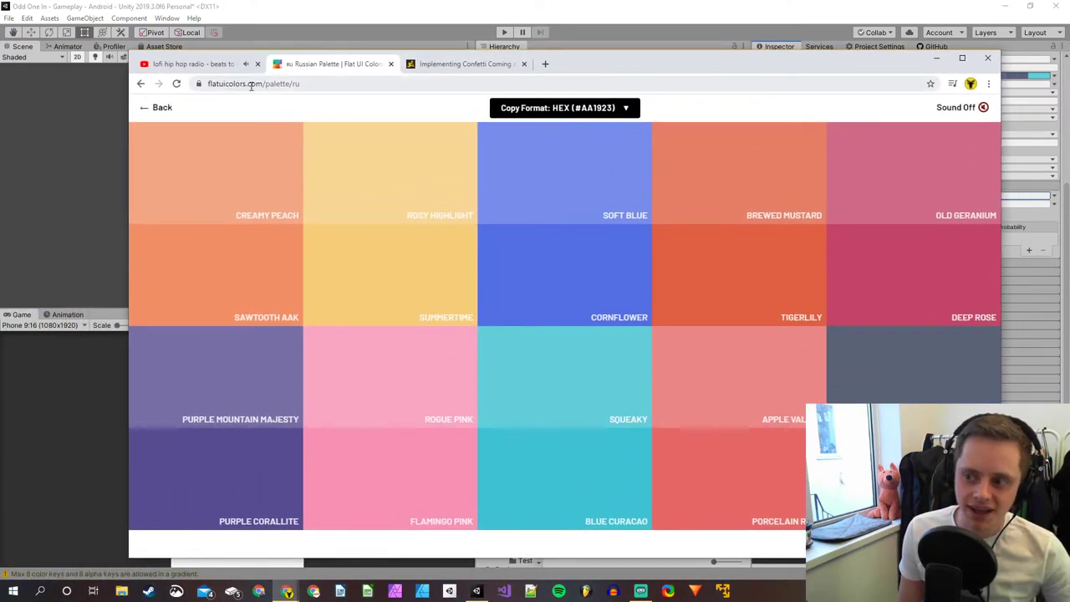
click(157, 107)
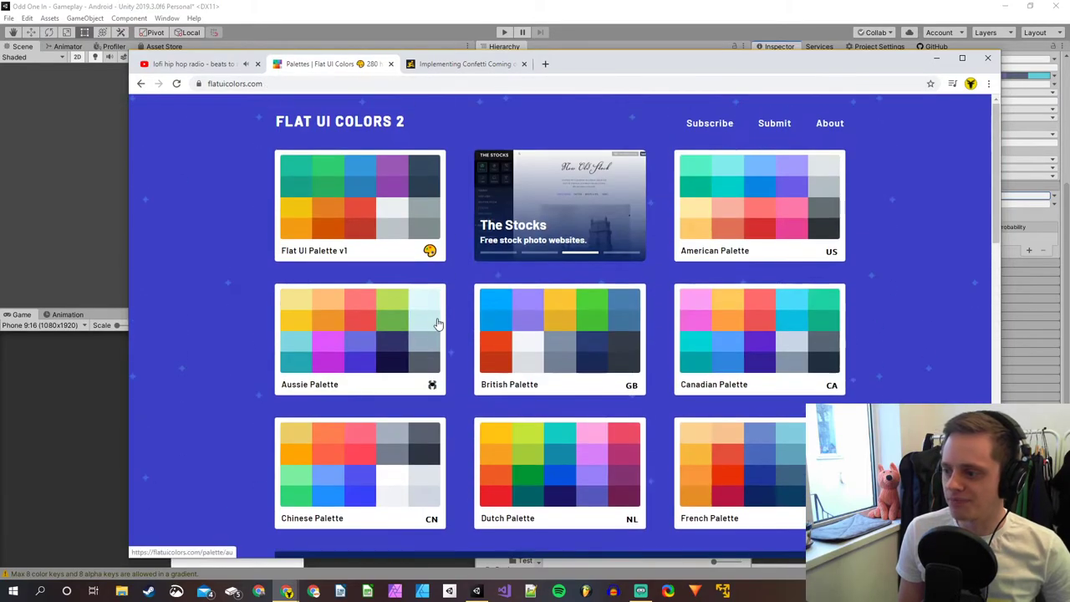
scroll(434, 318, down, 10)
scroll(413, 280, up, 10)
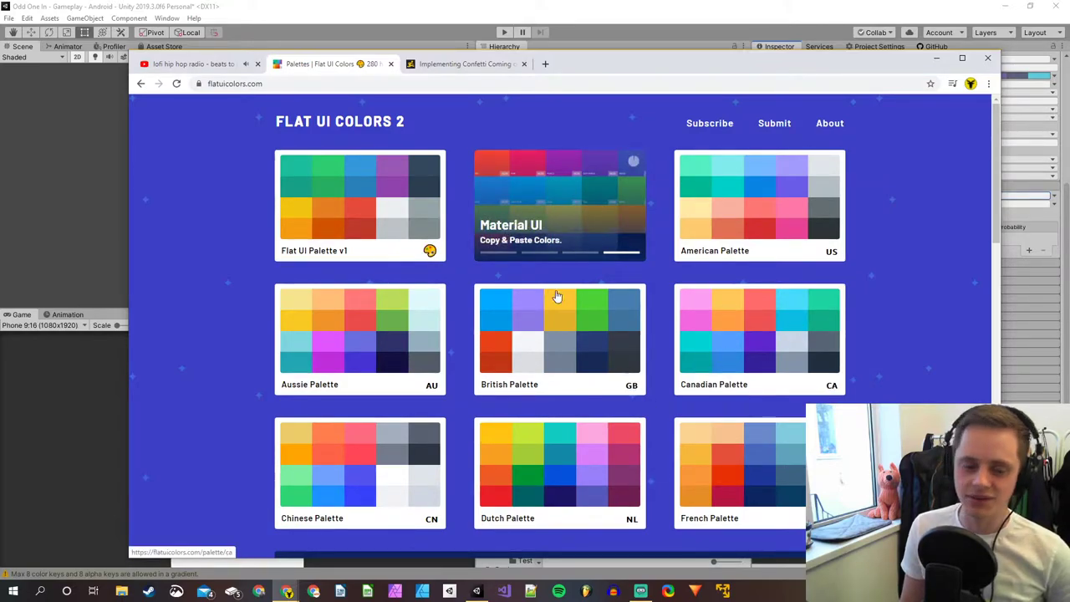
drag(599, 69, 1, 126)
click(2, 52)
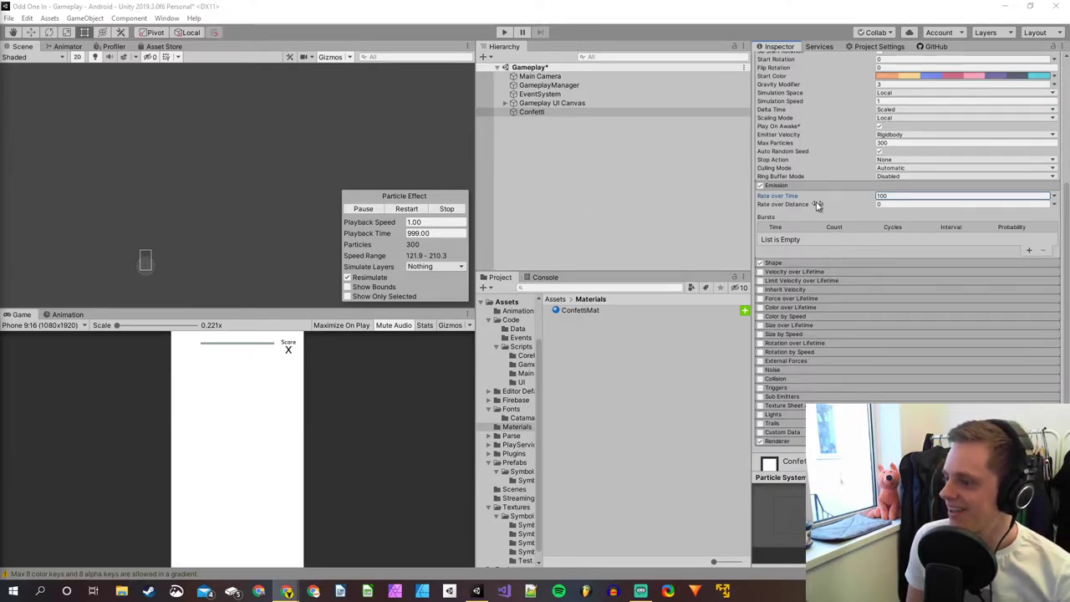
Try an emission Rate over Time of 10 with a Rate over Distance of 300.
click(375, 211)
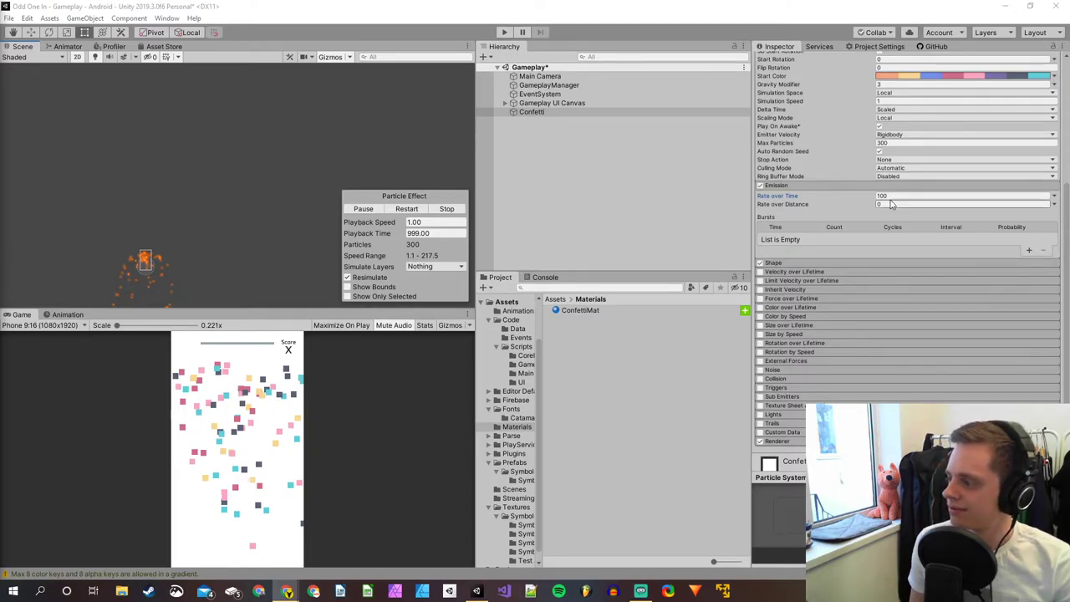
click(886, 197)
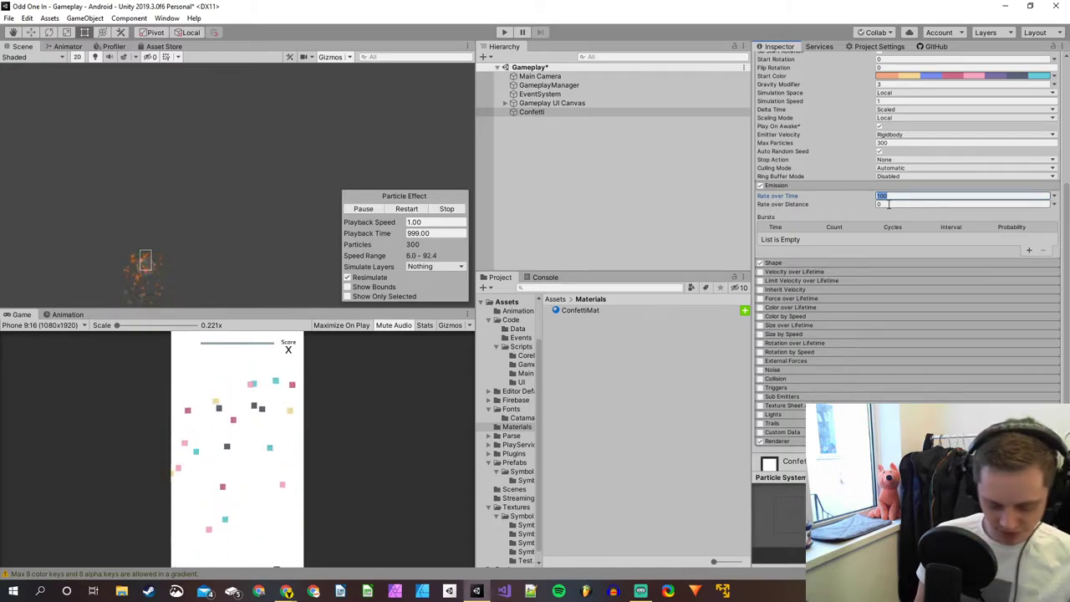
text(10)
click(886, 205)
text(300)
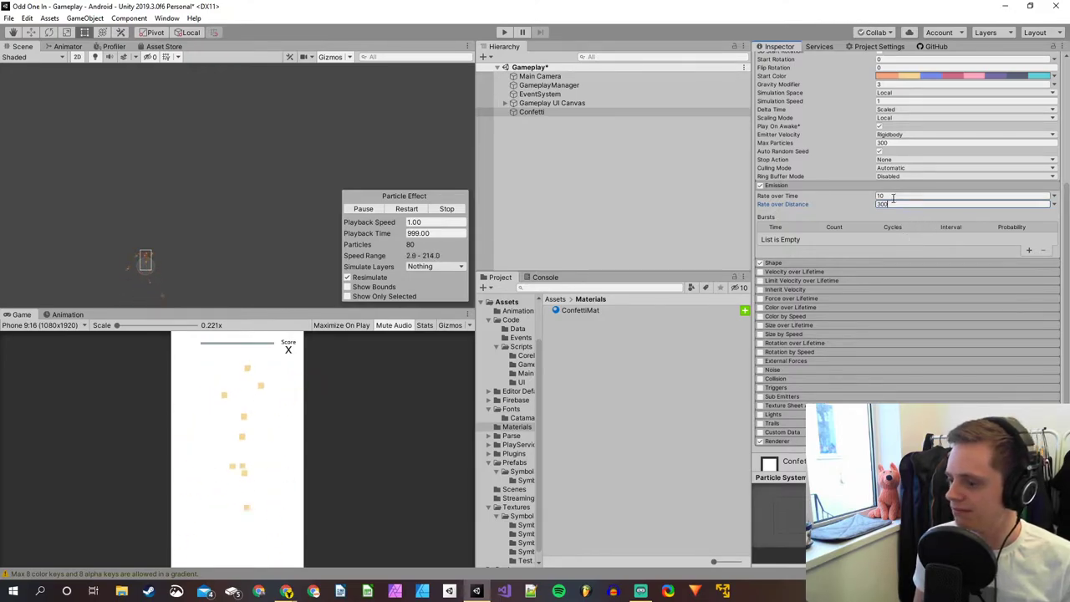
Set Rate over Time to 100 and try Rate over Distance values of 10 and 1000.
click(887, 196)
text(500)
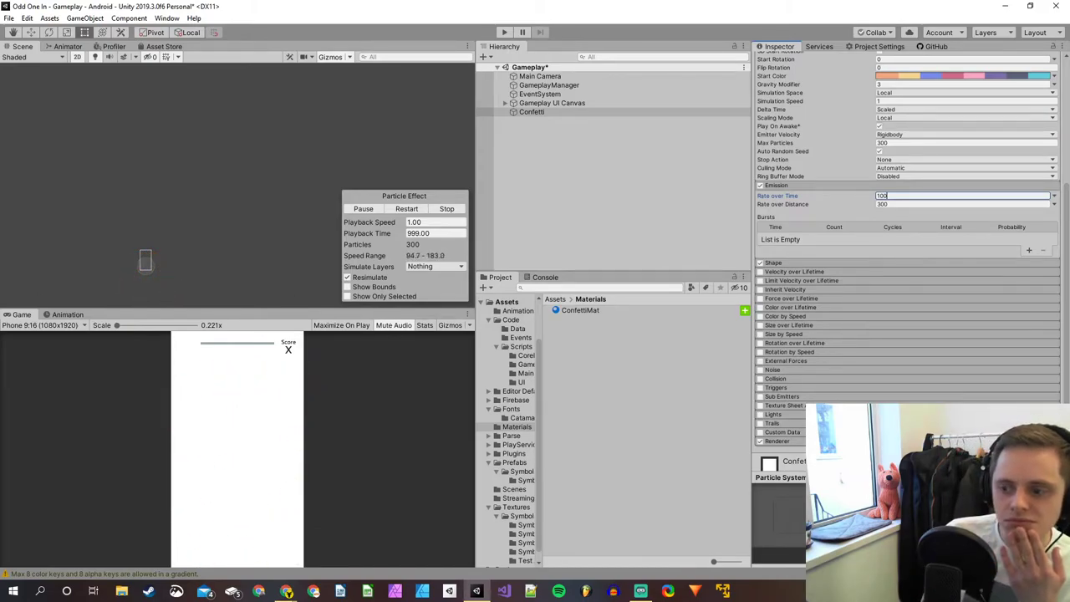
click(892, 204)
text(10)
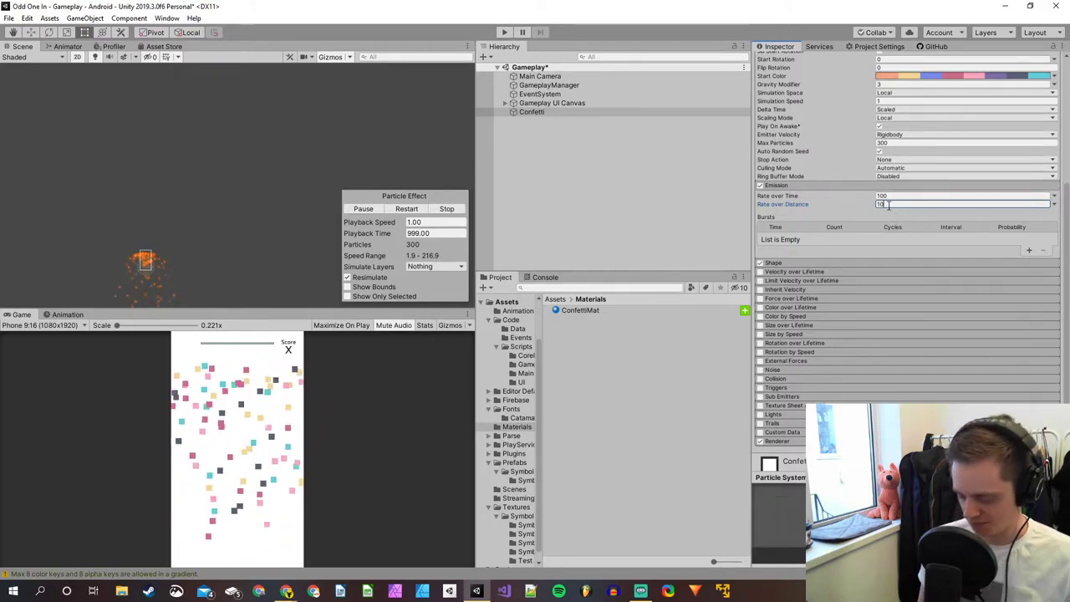
key(BackSpace)
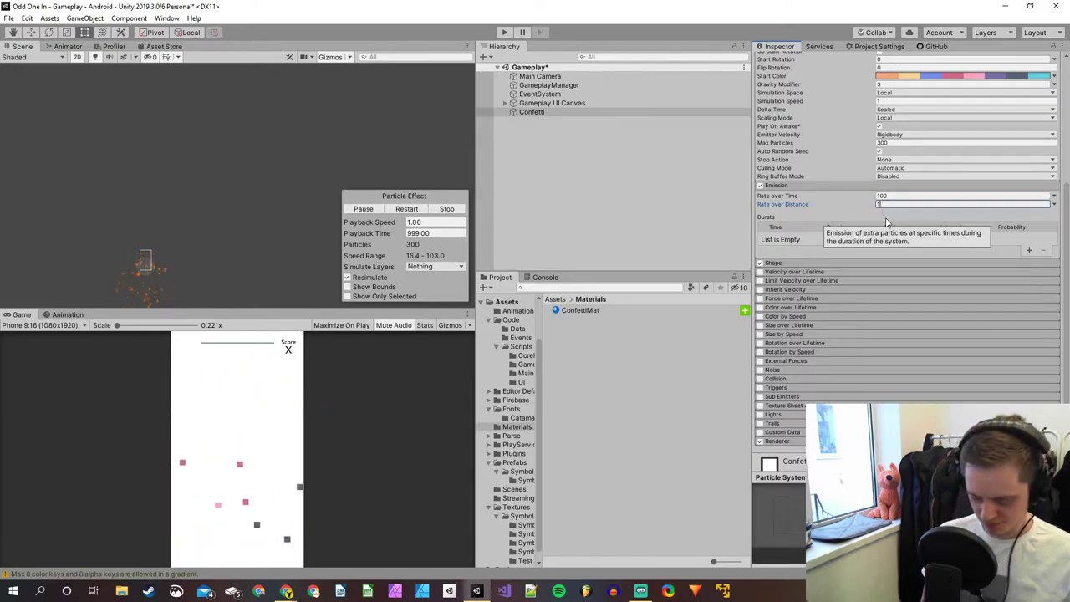
text(000)
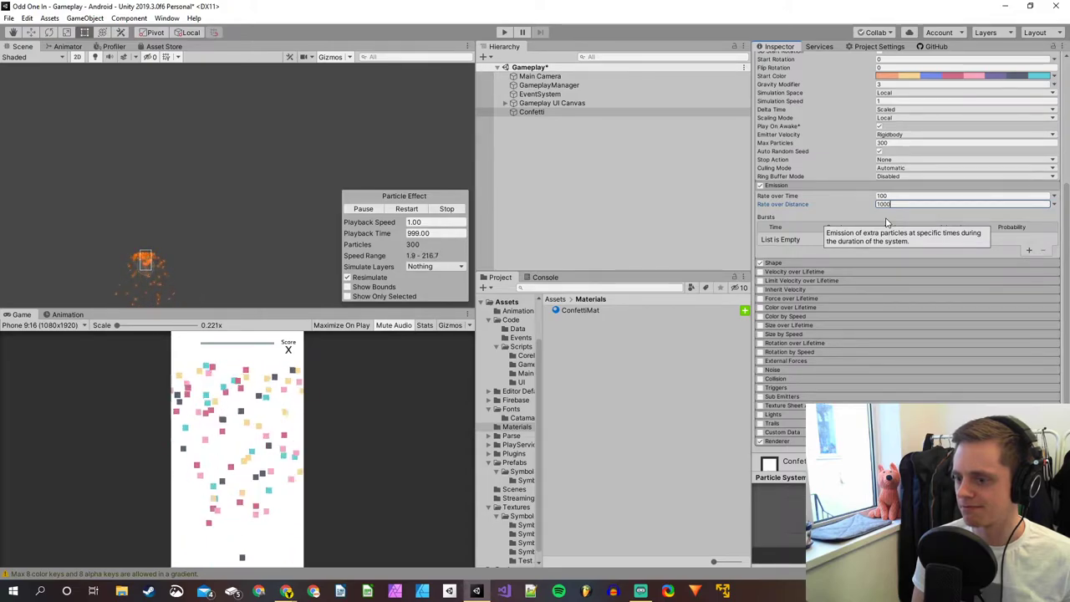
Reset the emission Rate over Distance to 0 and set Rate over Time to 300.
key(Return)
text(0)
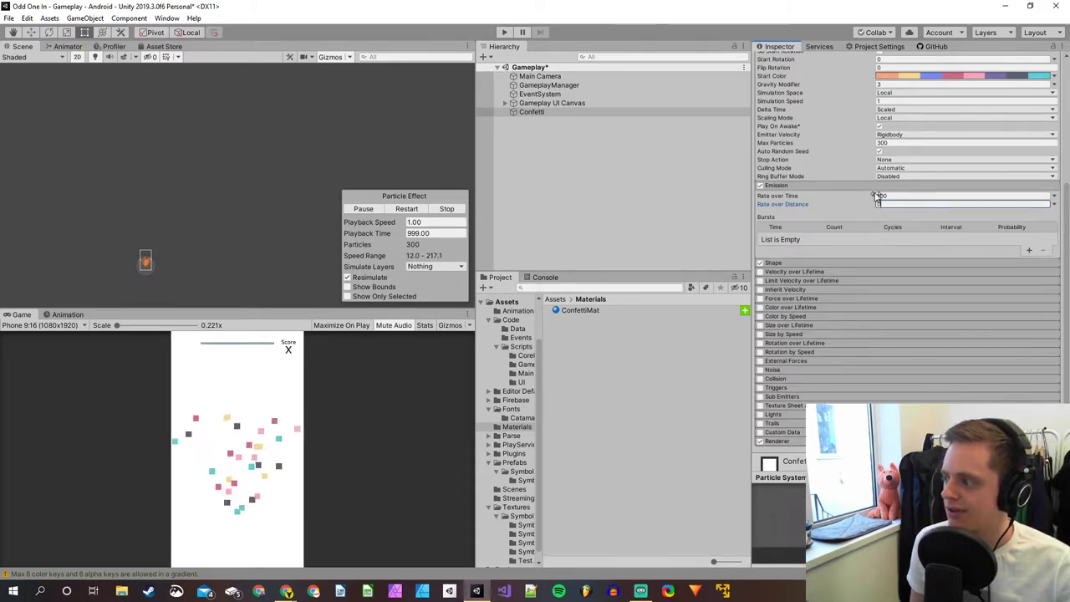
click(884, 196)
text(3)
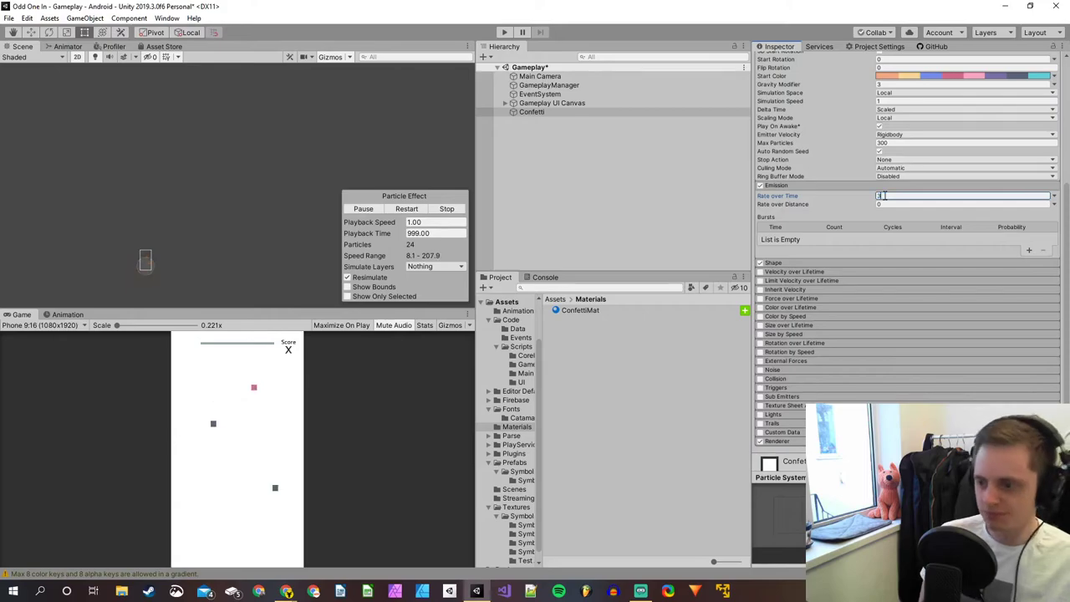
text(00)
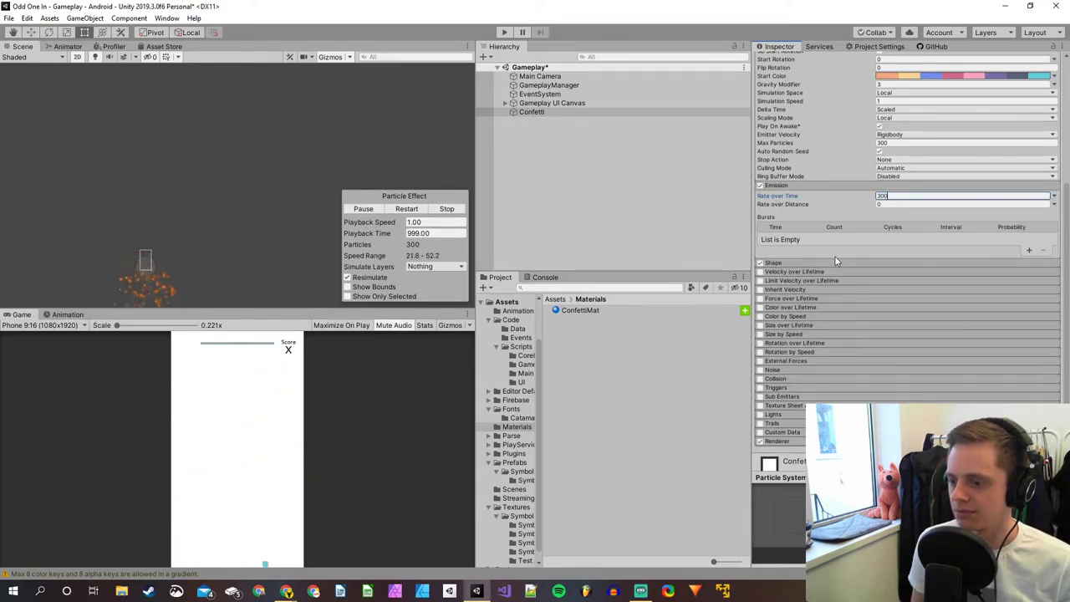
Try a Rate over Time of 500 and return it to 300.
double_click(893, 199)
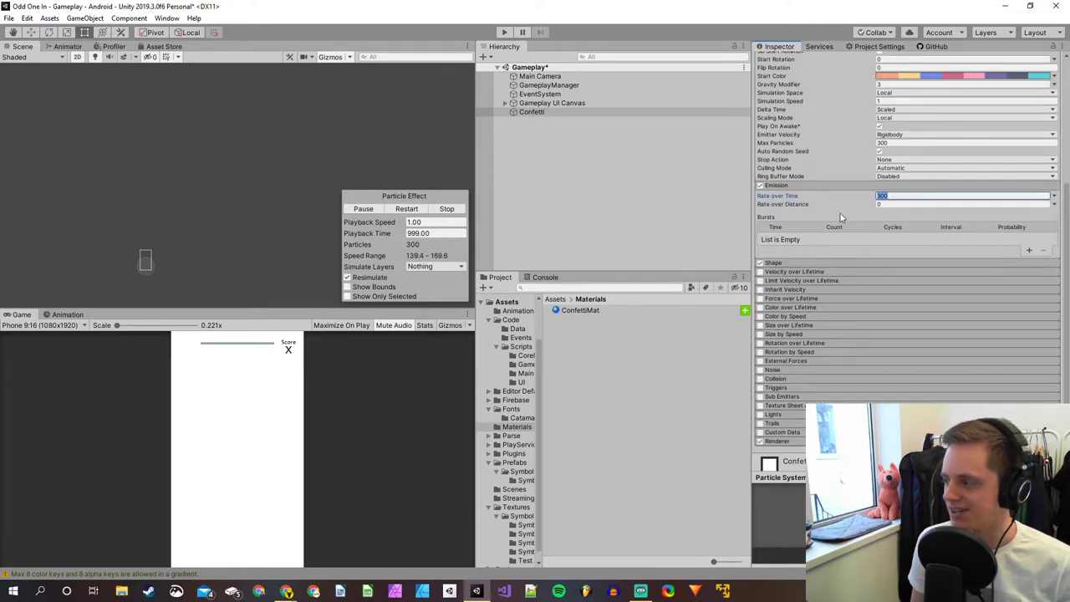
click(424, 196)
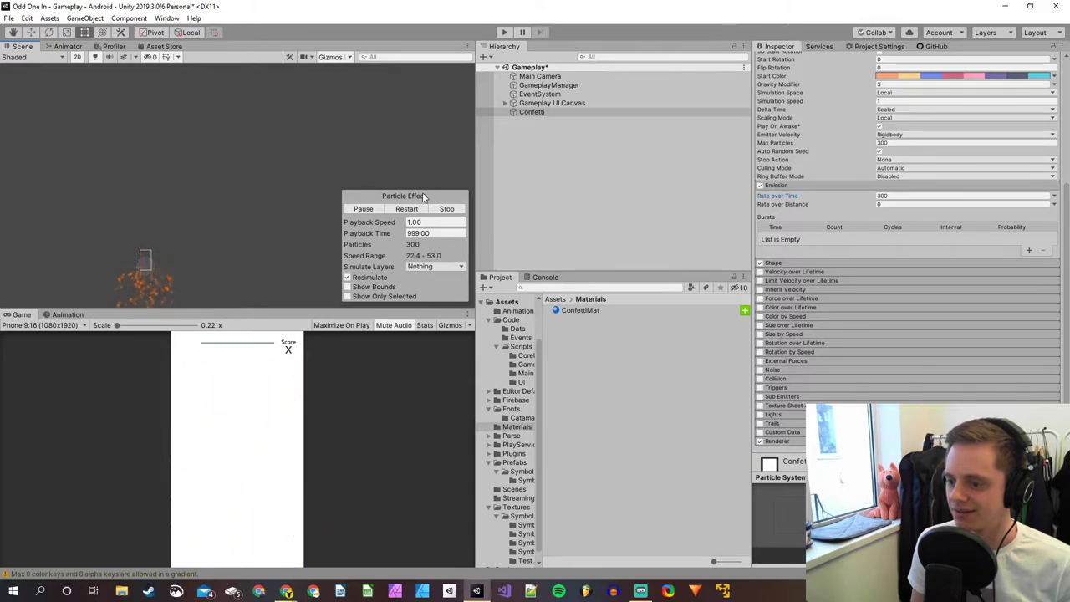
click(882, 195)
click(882, 196)
text(500)
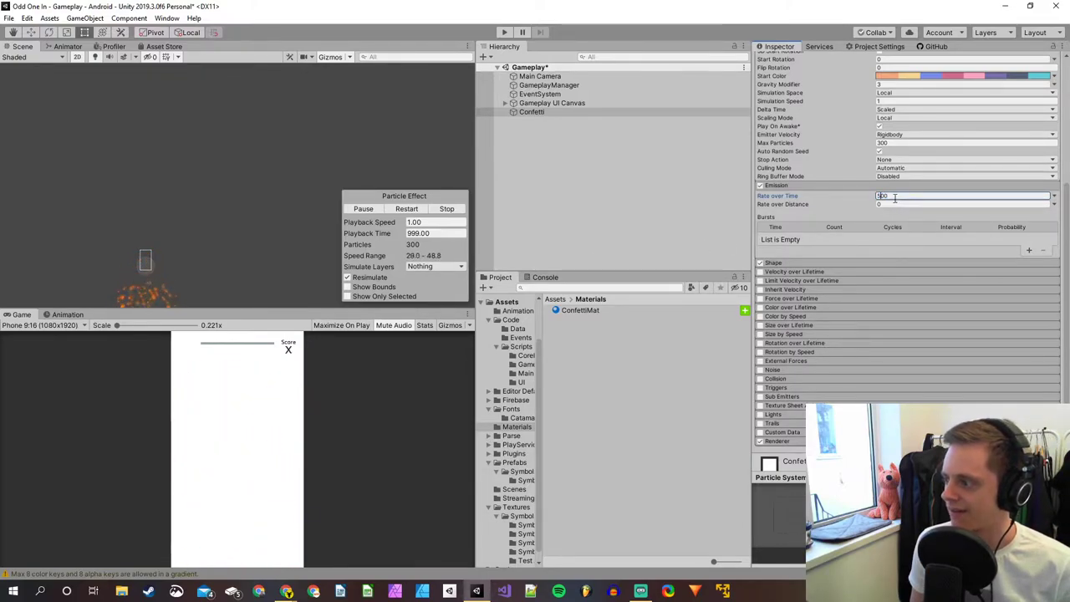
key(Delete)
text(3)
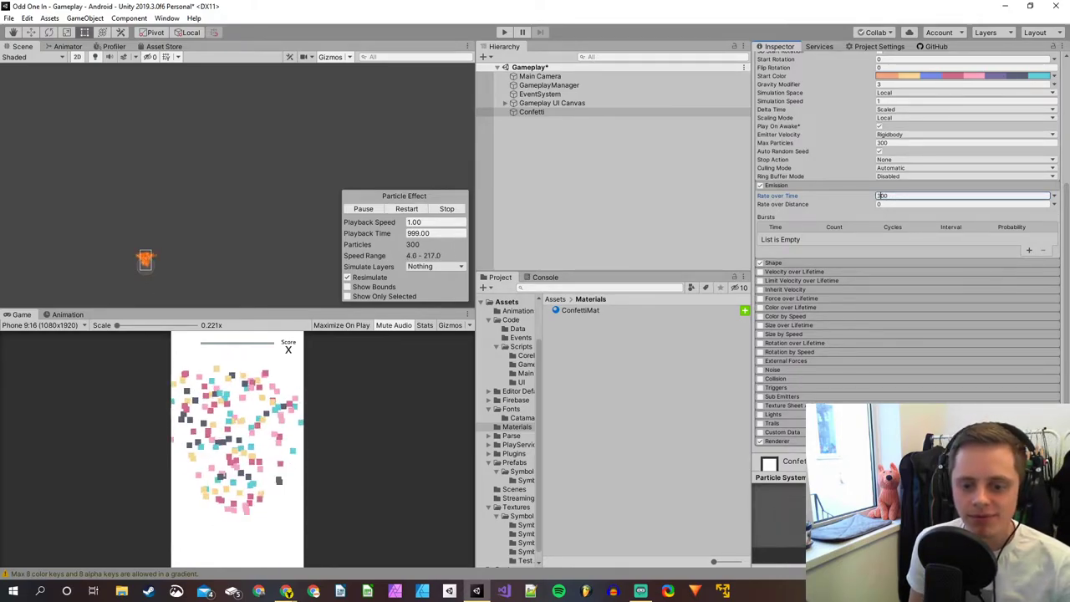
Add a burst to the Emission module and set its Time to 0.1.
click(1030, 251)
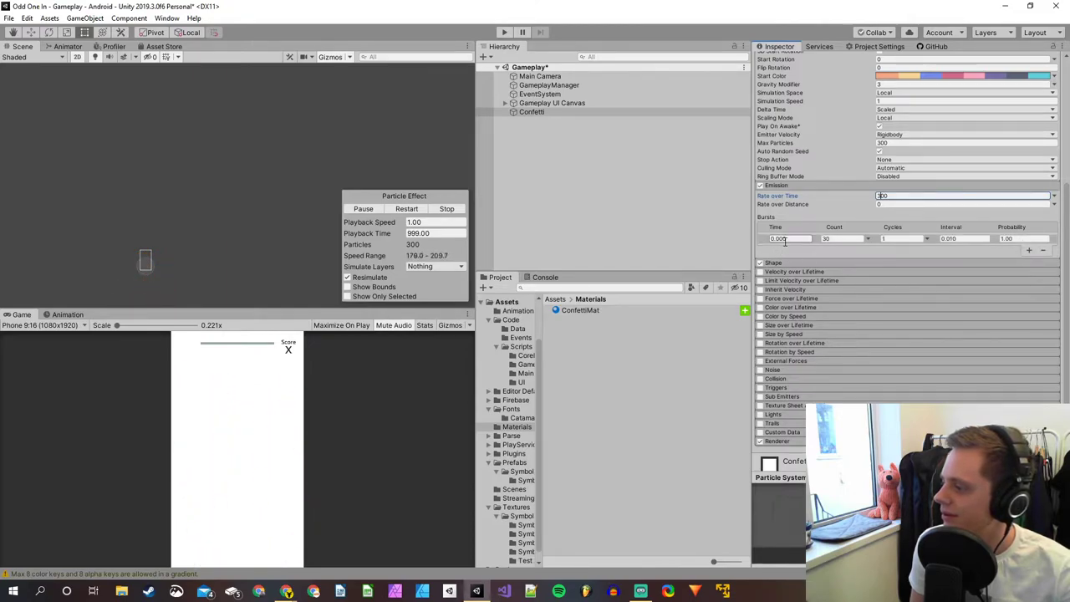
click(870, 240)
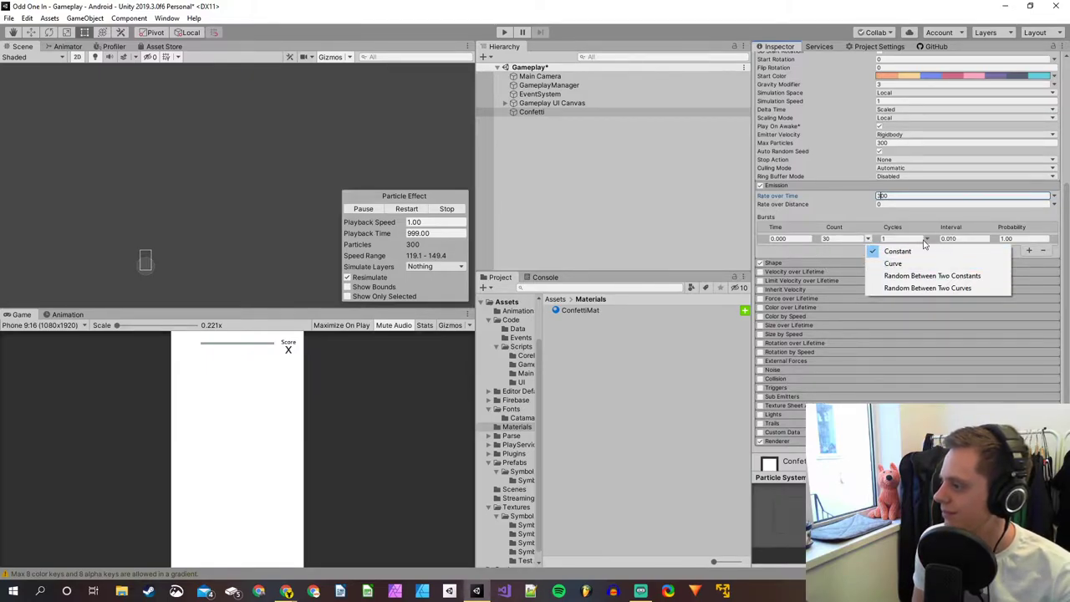
click(795, 238)
click(795, 238)
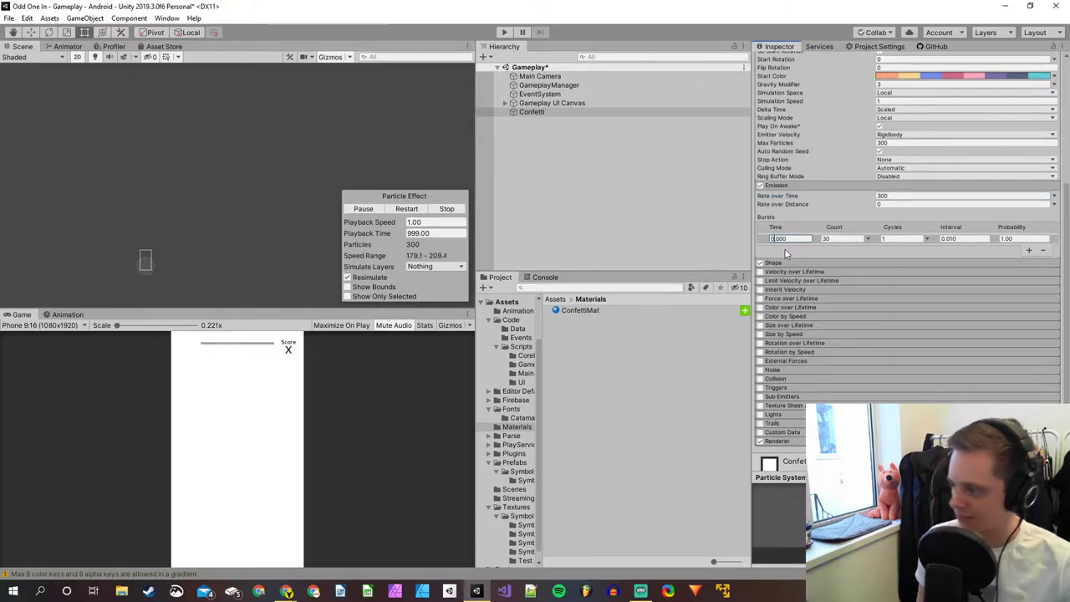
text(1)
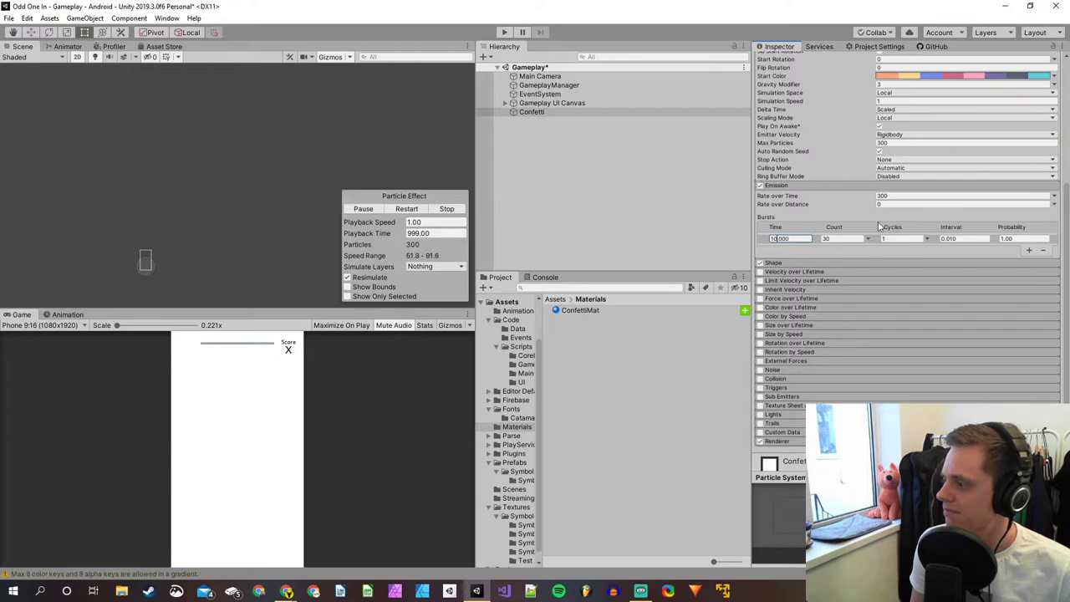
click(781, 238)
click(794, 239)
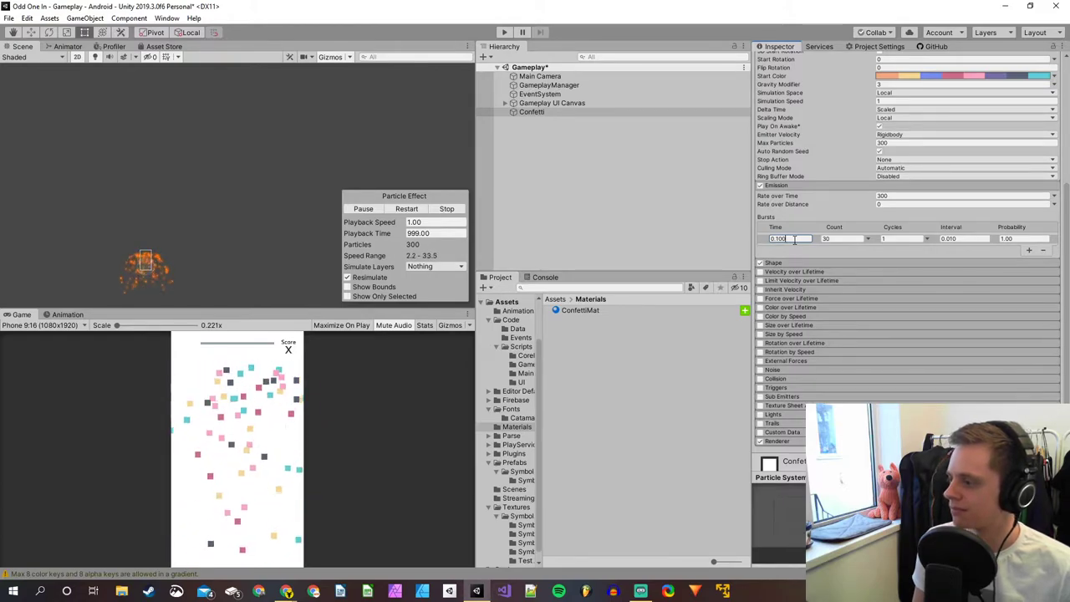
Remove the burst from the Emission module and set the cone Shape's Angle to 20 and Radius to 0.26.
click(1044, 250)
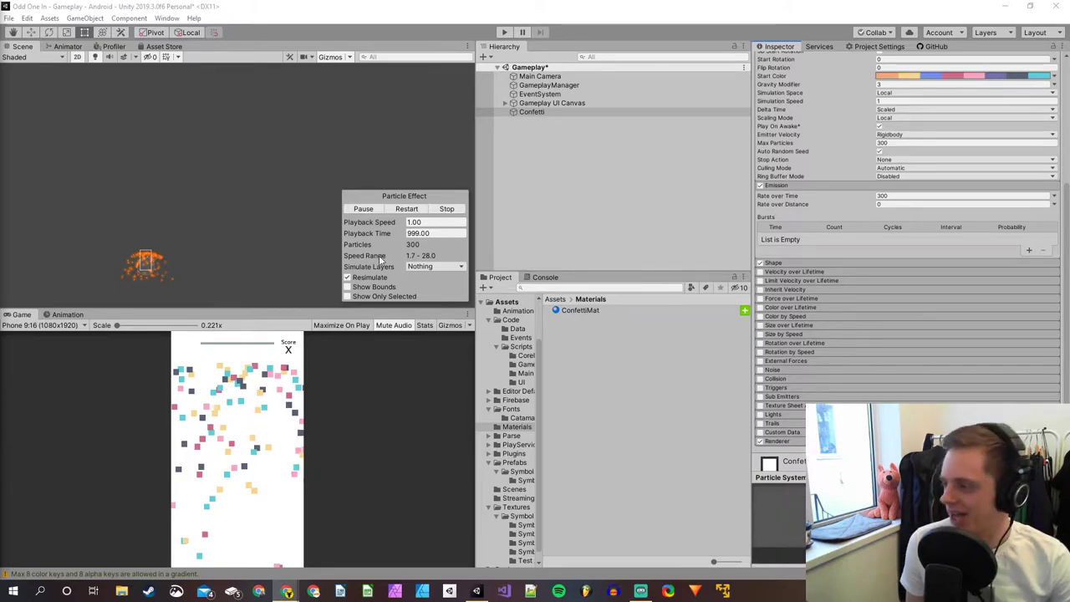
click(792, 263)
scroll(836, 303, down, 3)
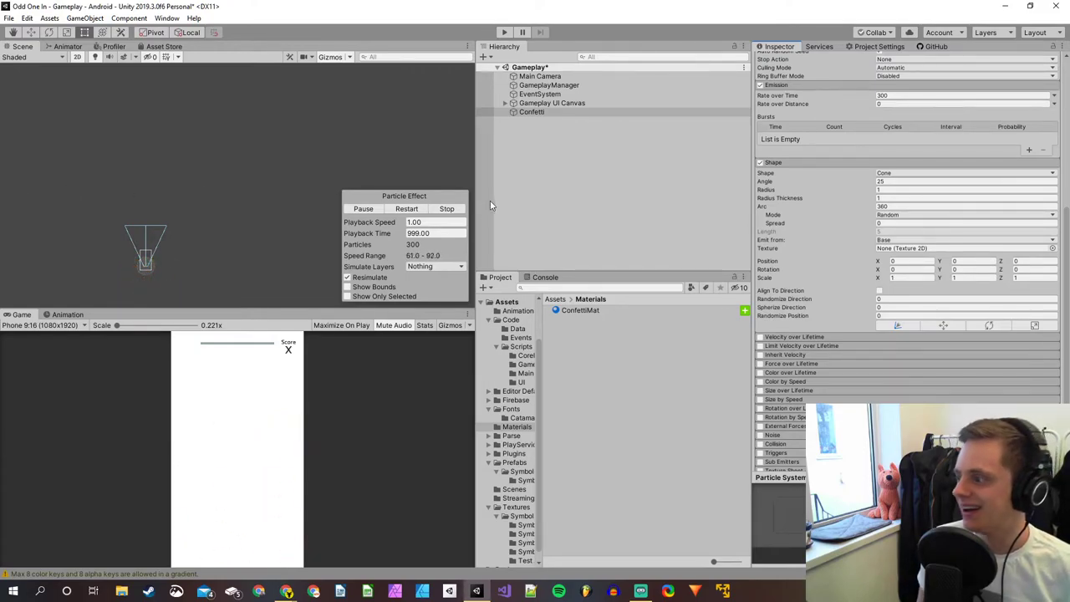
click(901, 180)
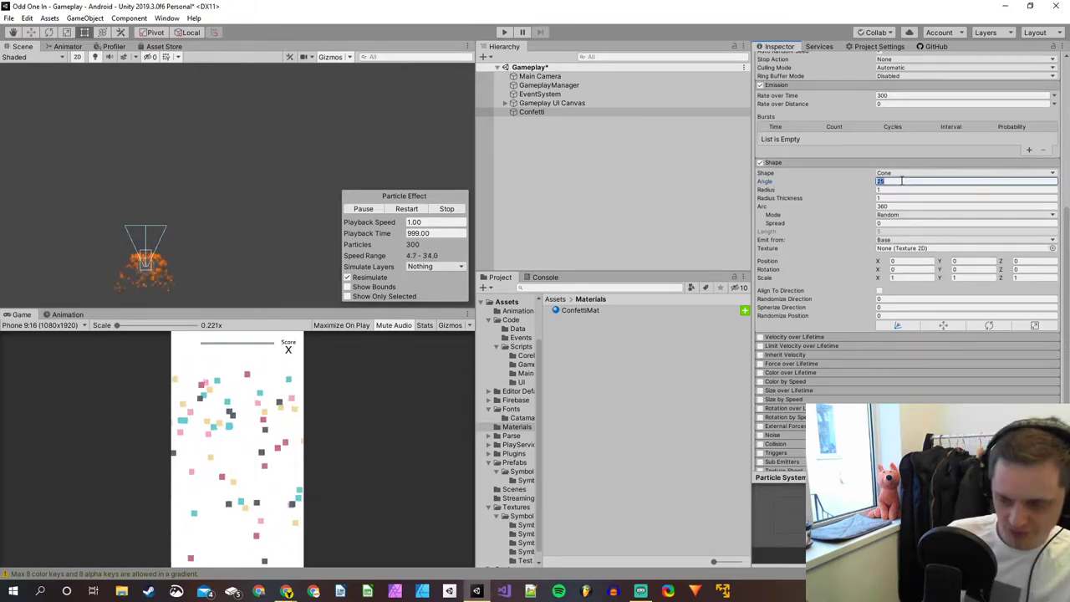
text(20)
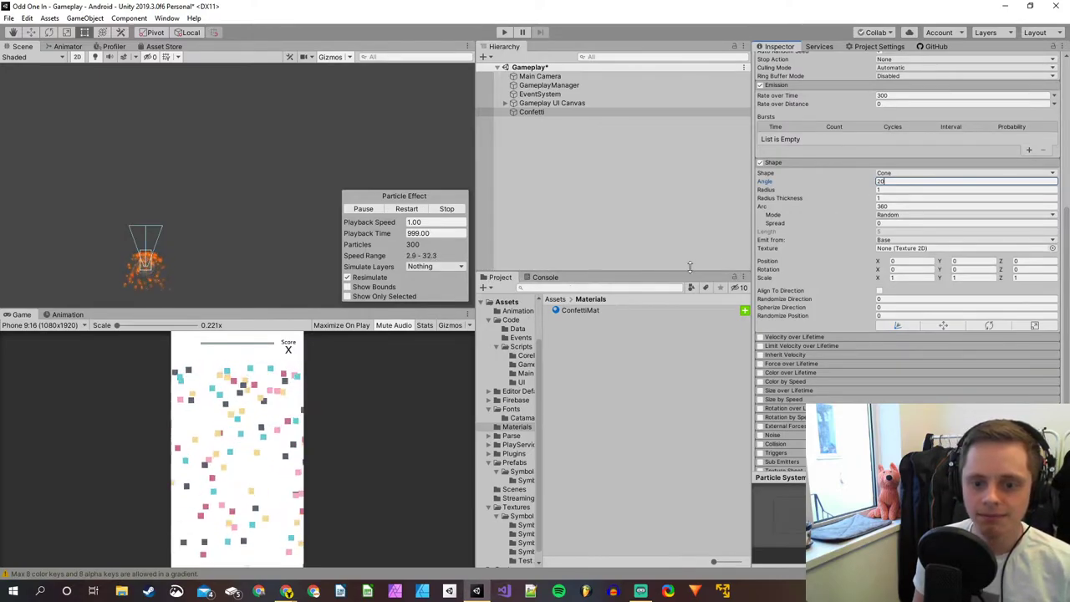
click(887, 190)
text(0.26)
click(897, 199)
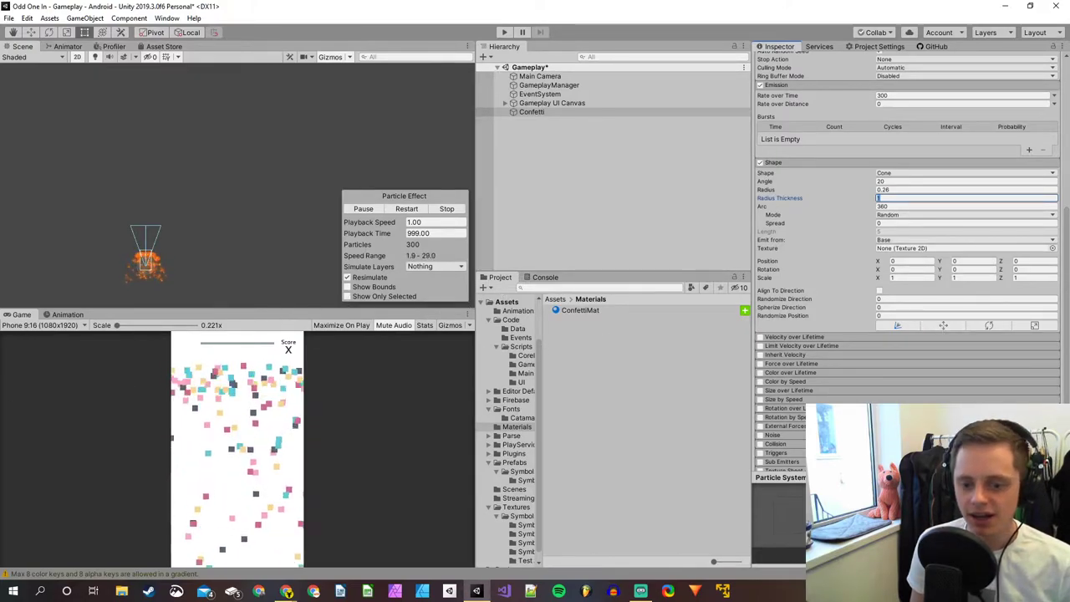
Enable the Force over Lifetime module and set its Z force to 5.
click(287, 591)
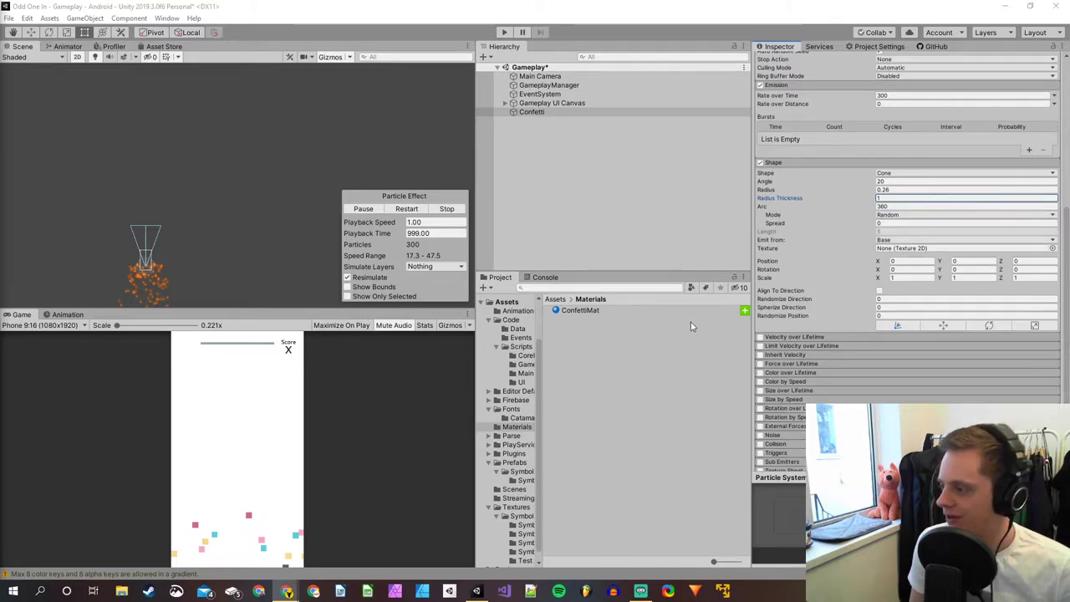
click(805, 364)
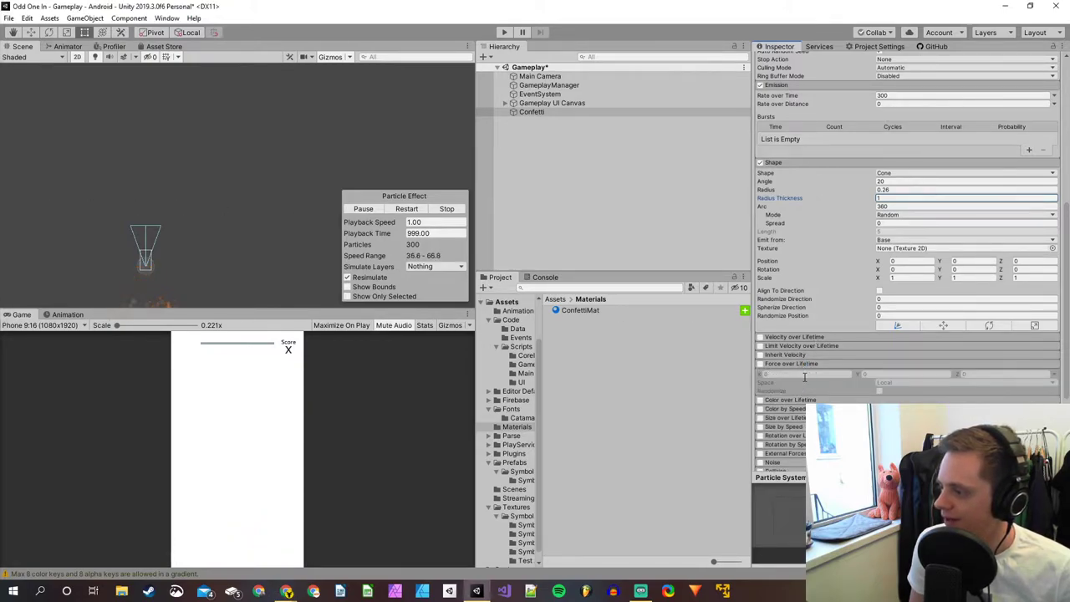
click(760, 364)
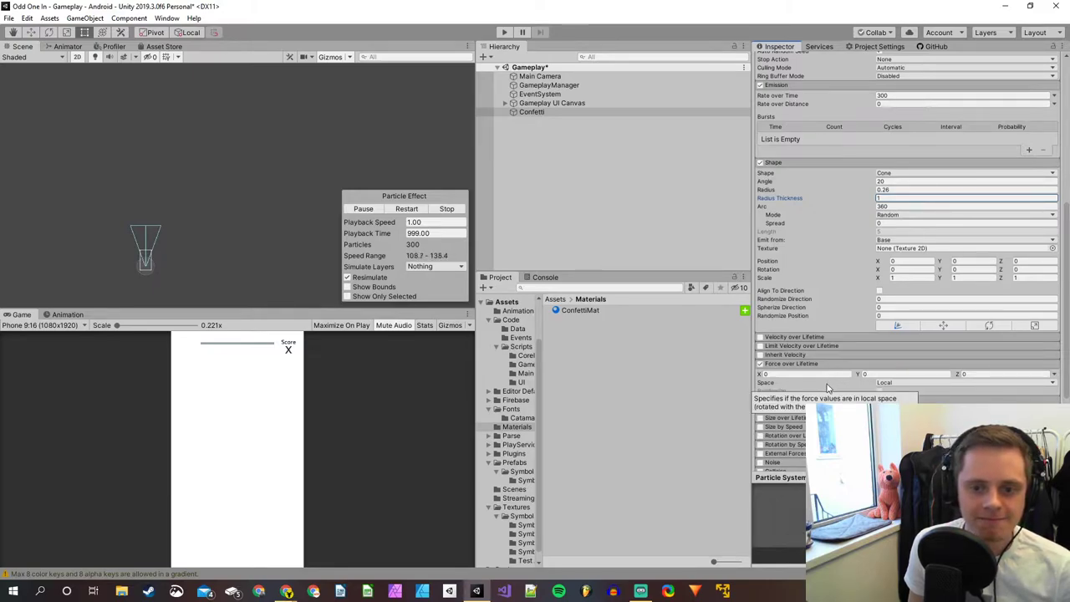
click(980, 375)
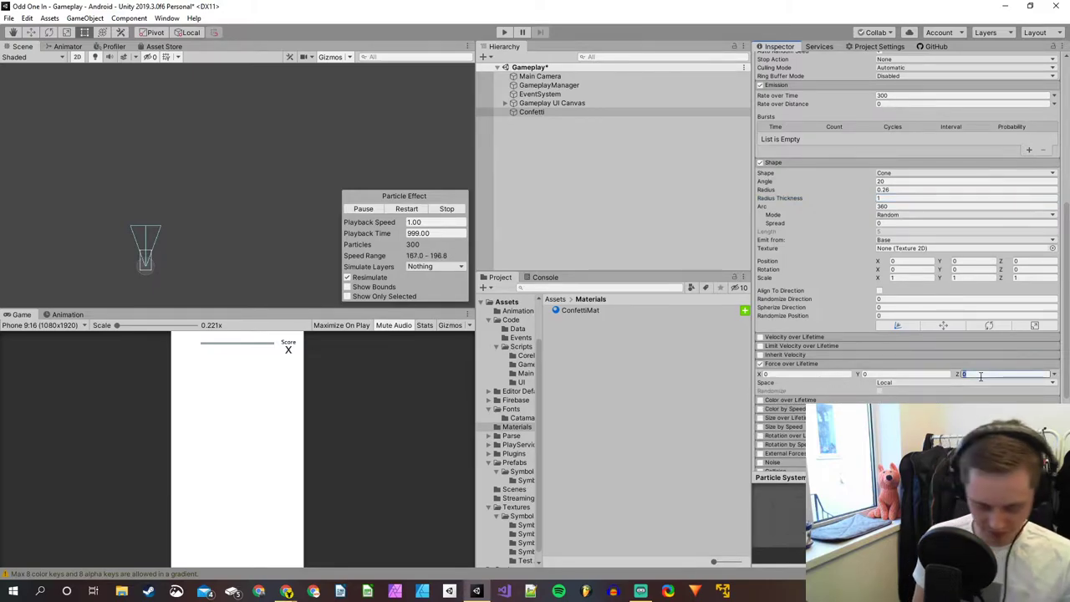
text(5)
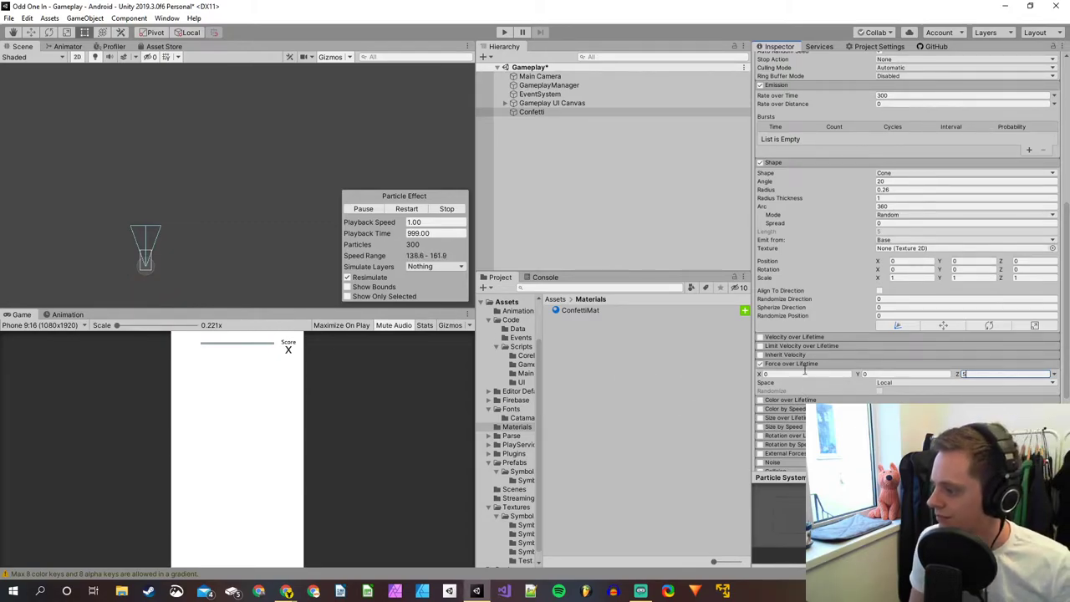
Enable the Rotation over Lifetime module and set its Angular Velocity to 90.
click(783, 436)
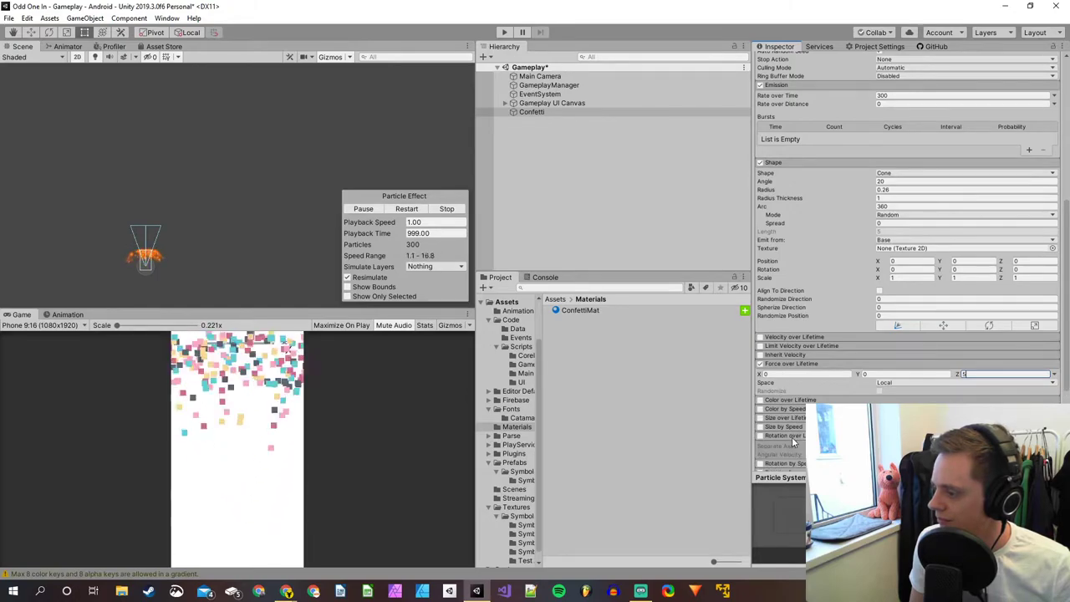
scroll(847, 351, down, 3)
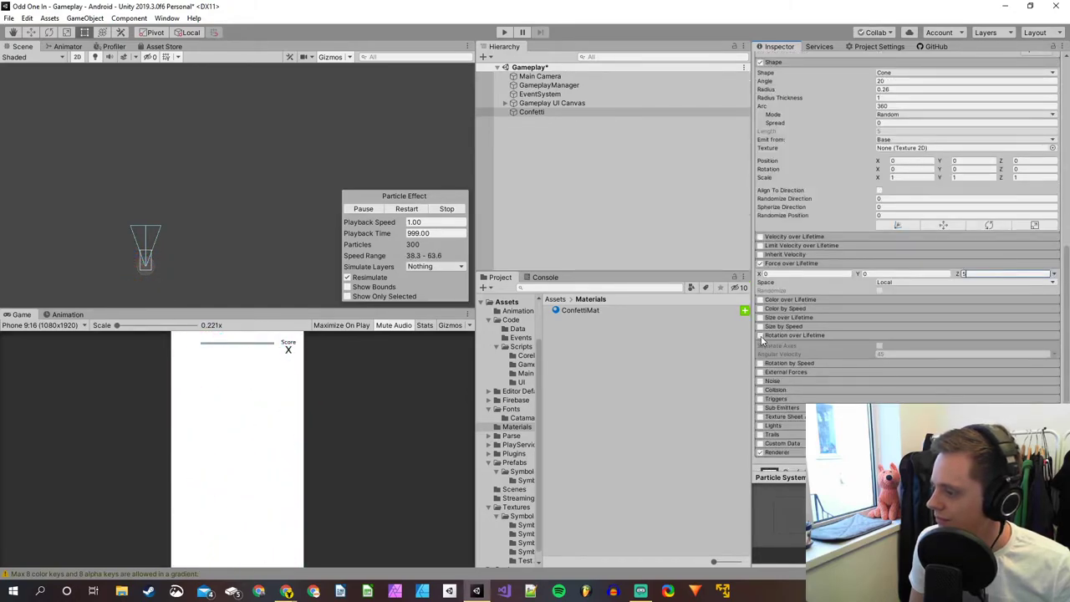
click(760, 334)
click(882, 354)
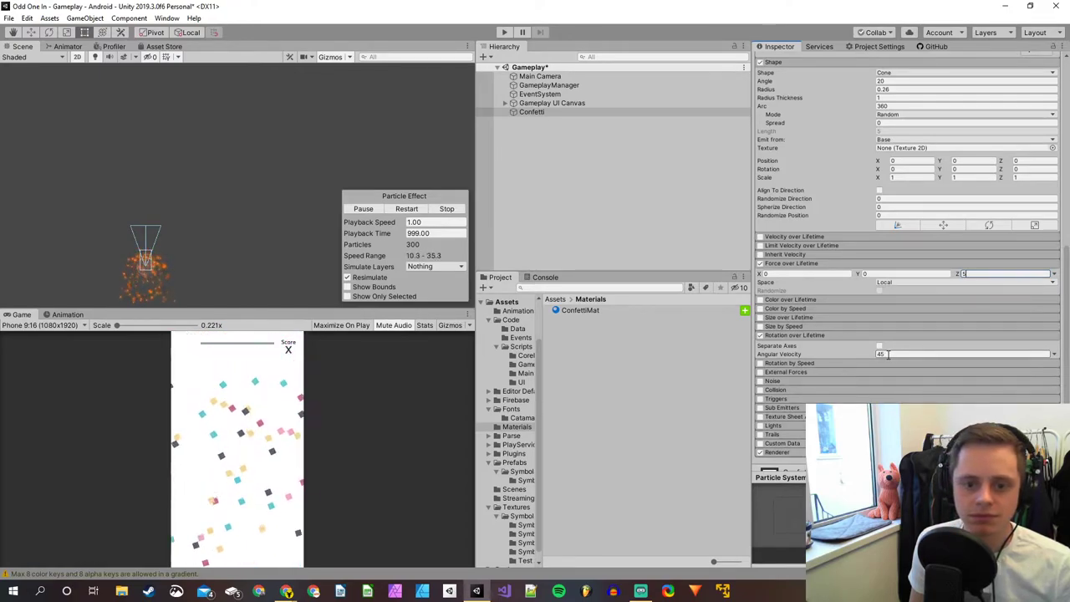
click(888, 354)
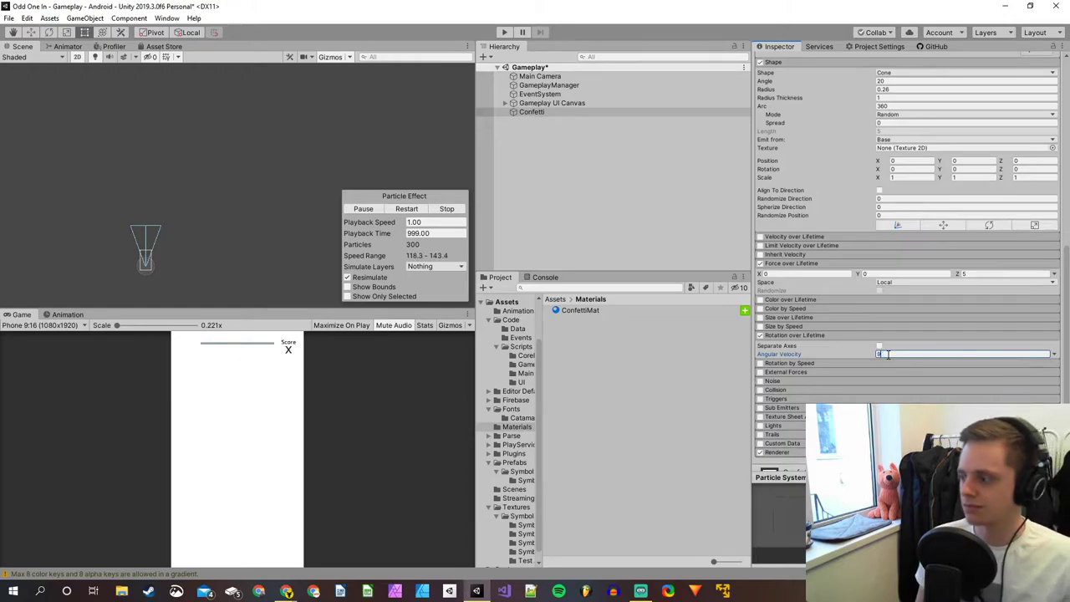
text(90)
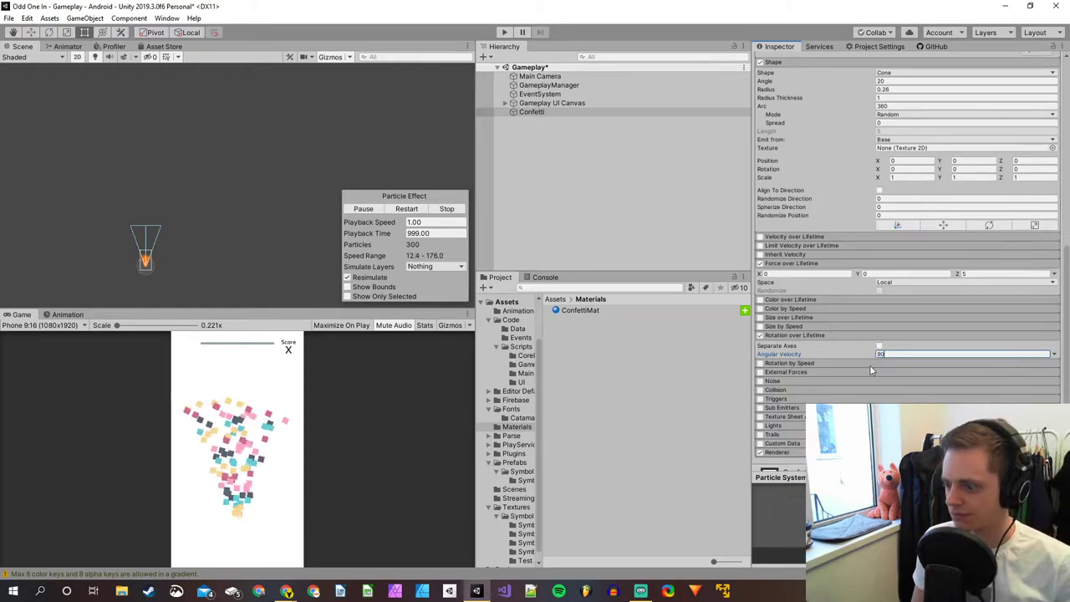
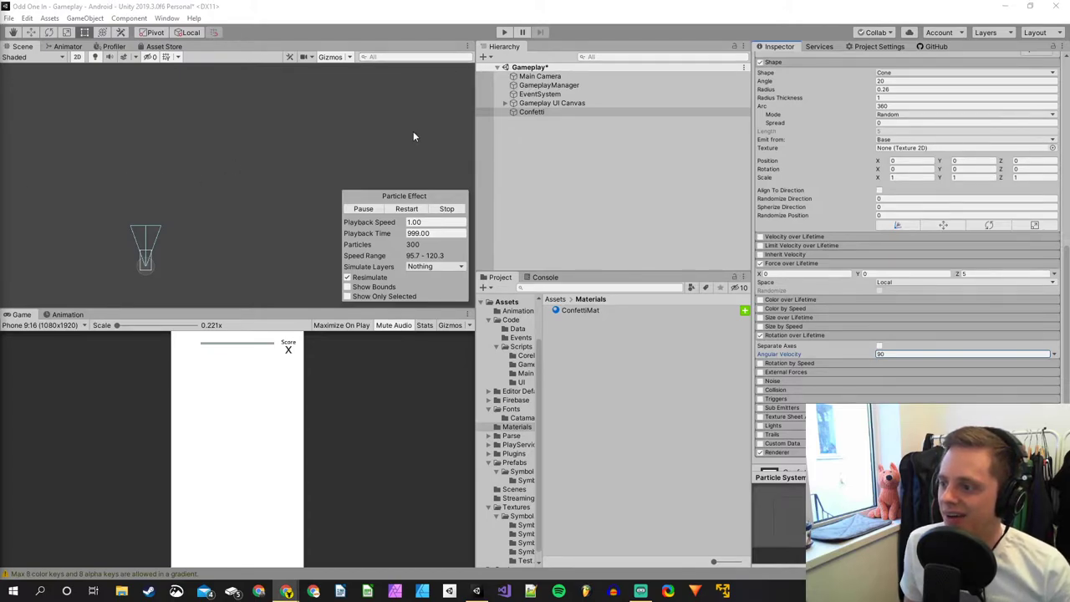
Switch to the browser, maximize the Nimblechapps confetti tutorial, review its author section, heading and particle settings, and close the browser.
click(421, 198)
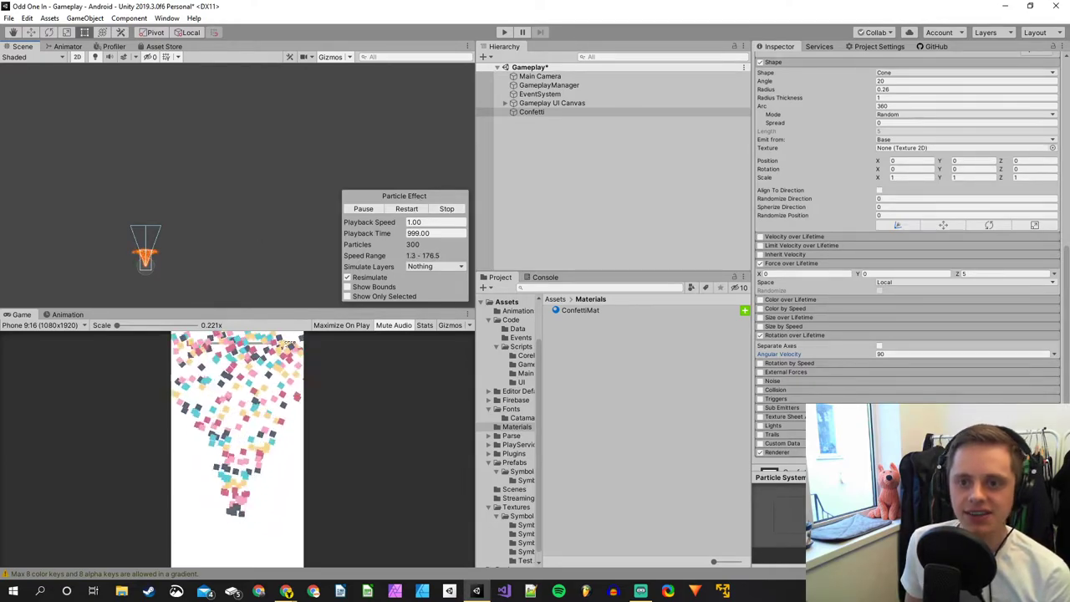
key(alt+Tab)
drag(388, 120, 606, 79)
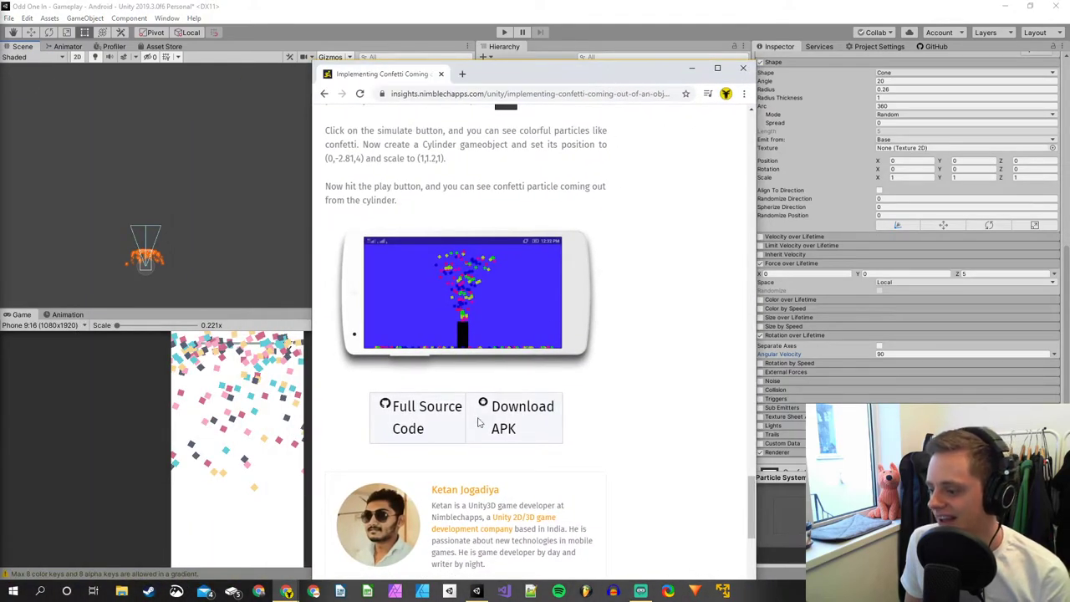
drag(754, 182, 982, 183)
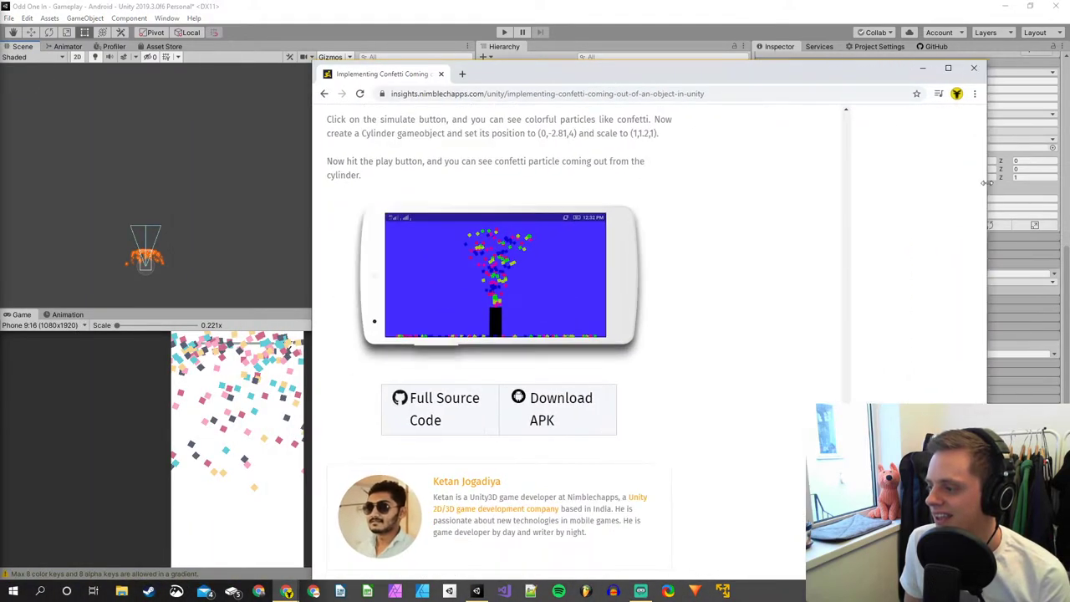
drag(771, 78, 650, 3)
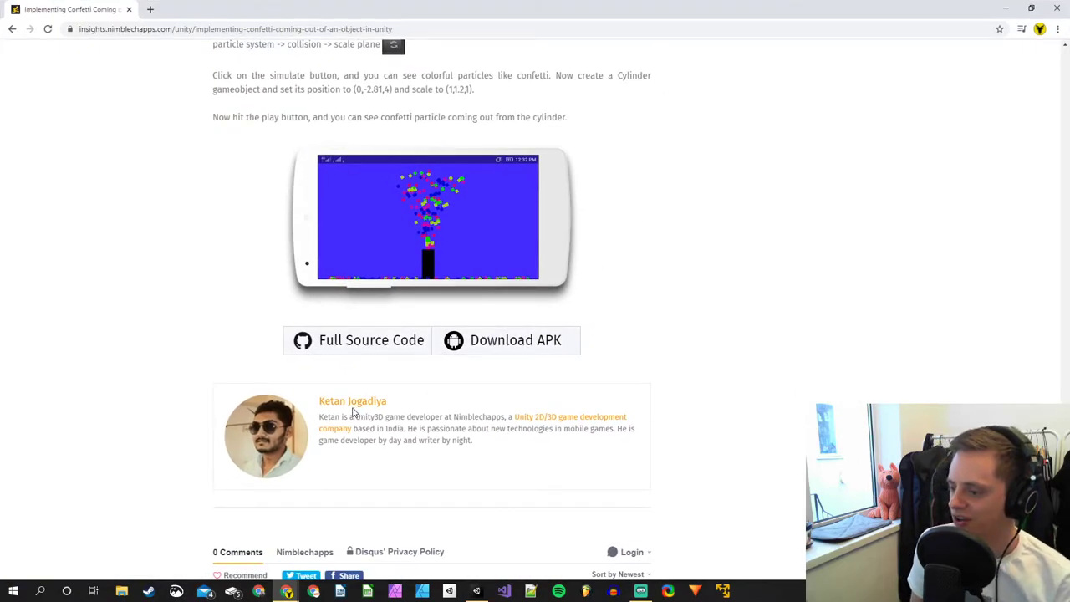
drag(384, 418, 509, 429)
click(487, 441)
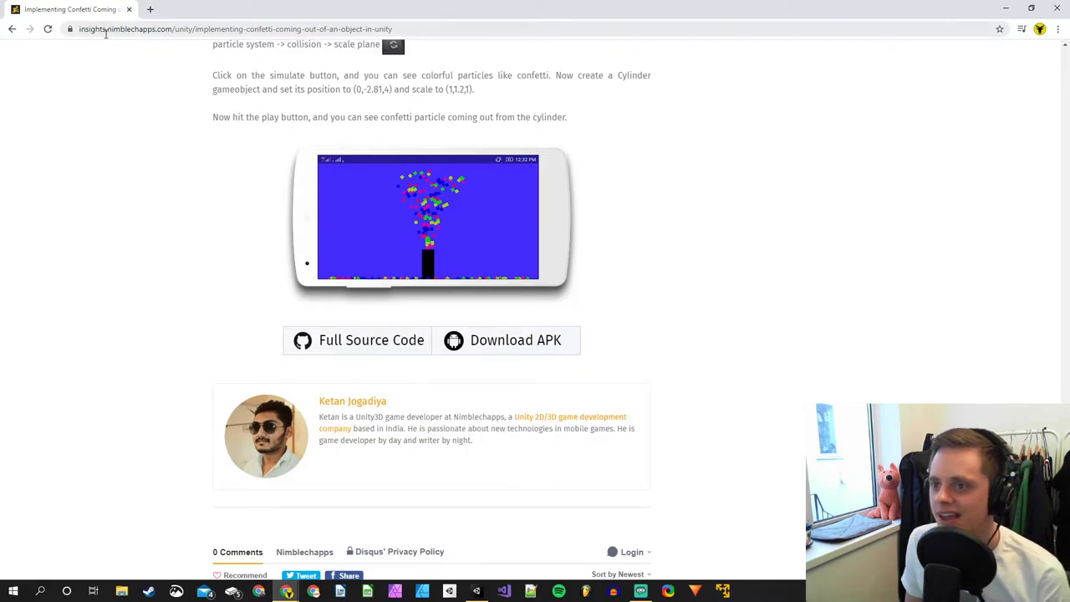
scroll(292, 323, up, 20)
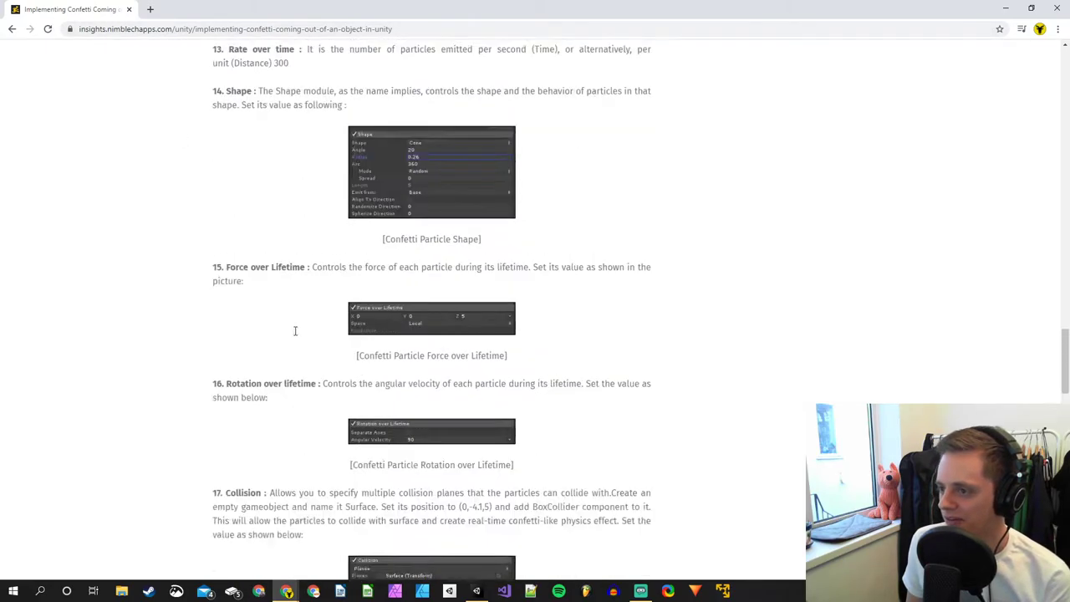
scroll(308, 361, up, 10)
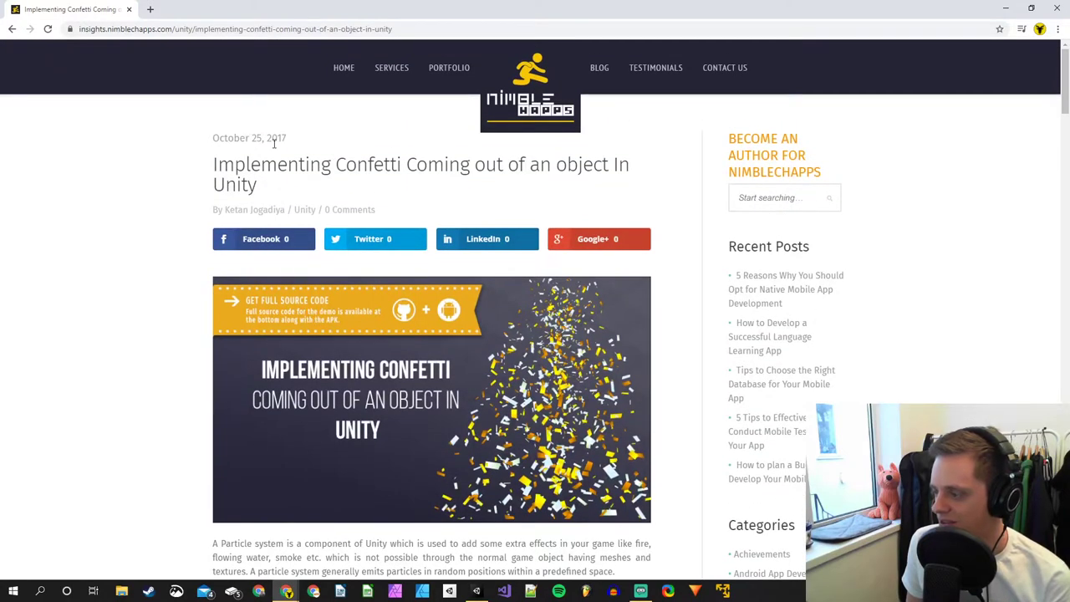
scroll(186, 209, down, 4)
scroll(226, 234, down, 2)
scroll(230, 237, down, 20)
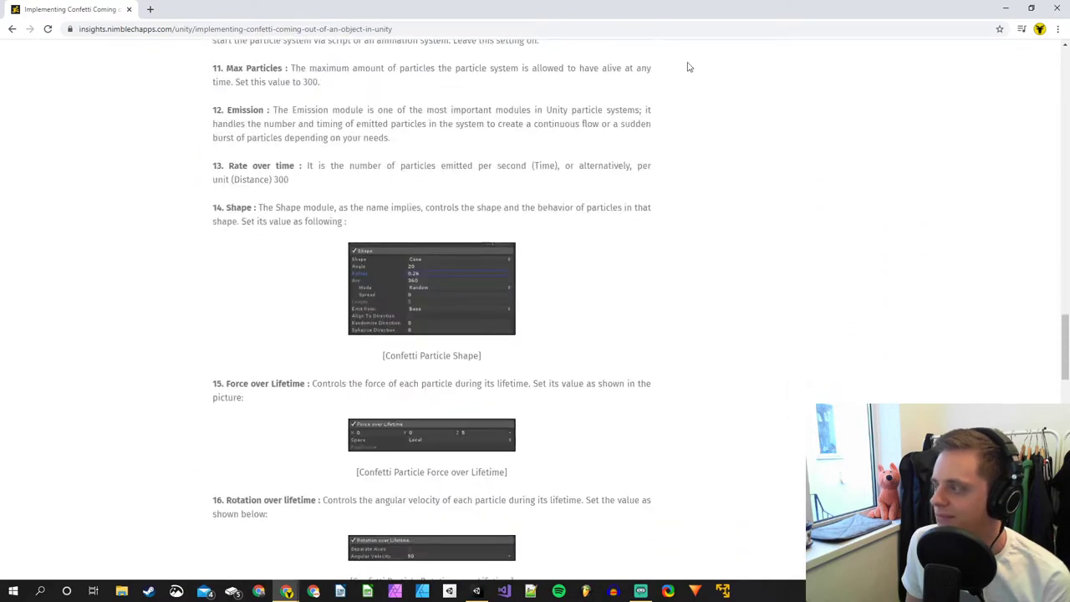
click(1056, 8)
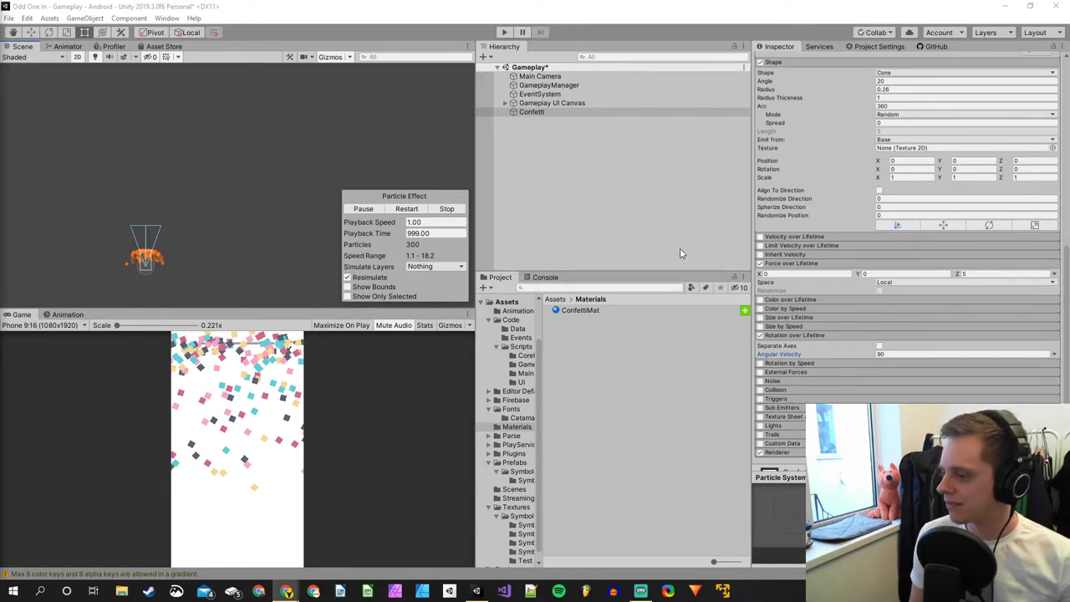
Try a Transform scale of 0.2 on the X, Y and Z axes of the Confetti object.
click(516, 5)
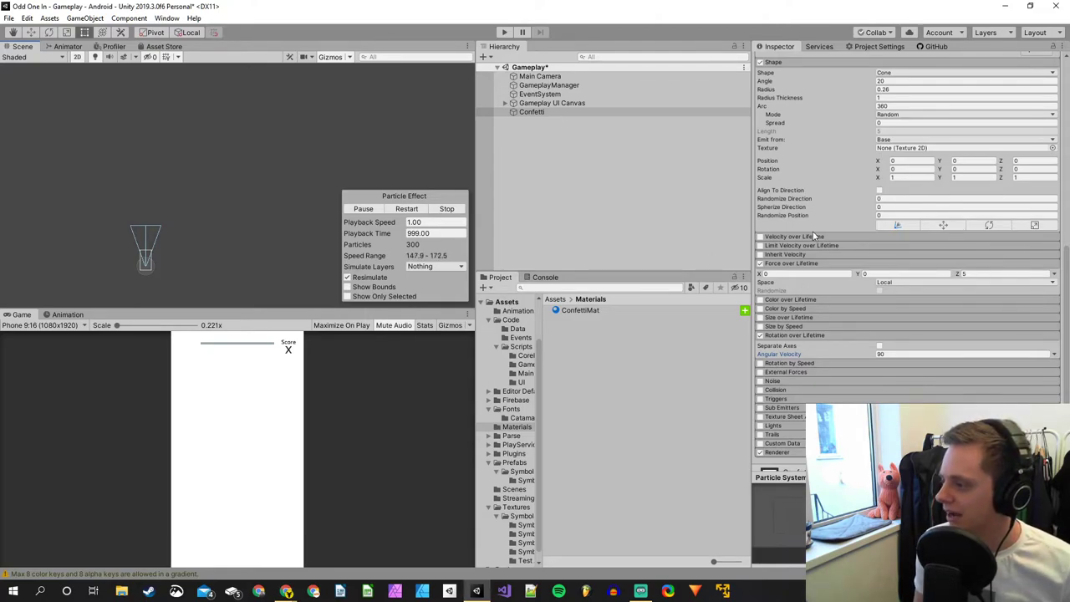
scroll(817, 232, up, 10)
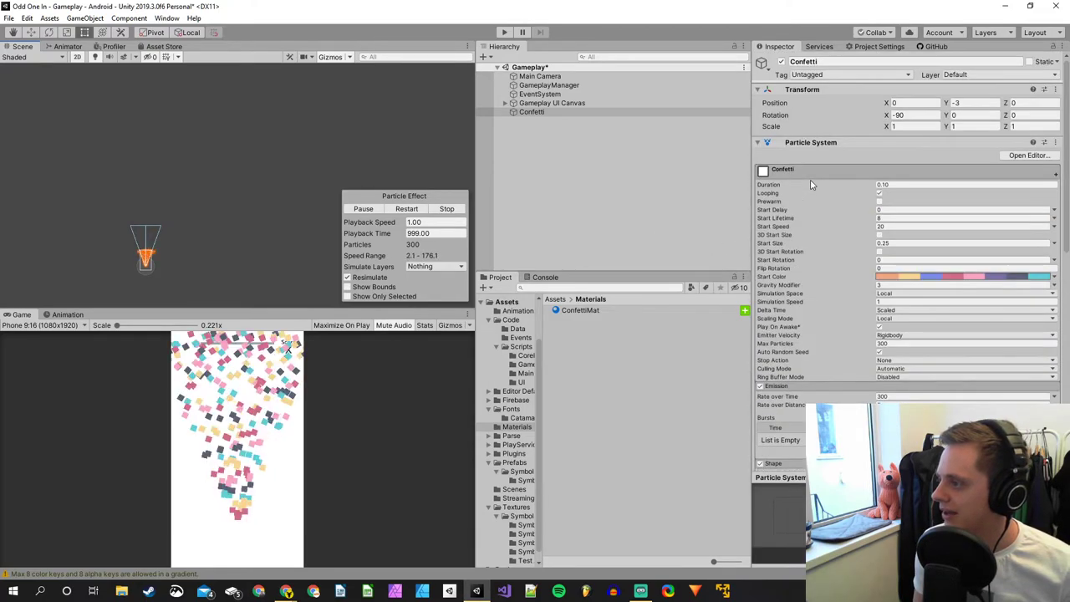
click(919, 125)
text(0.1)
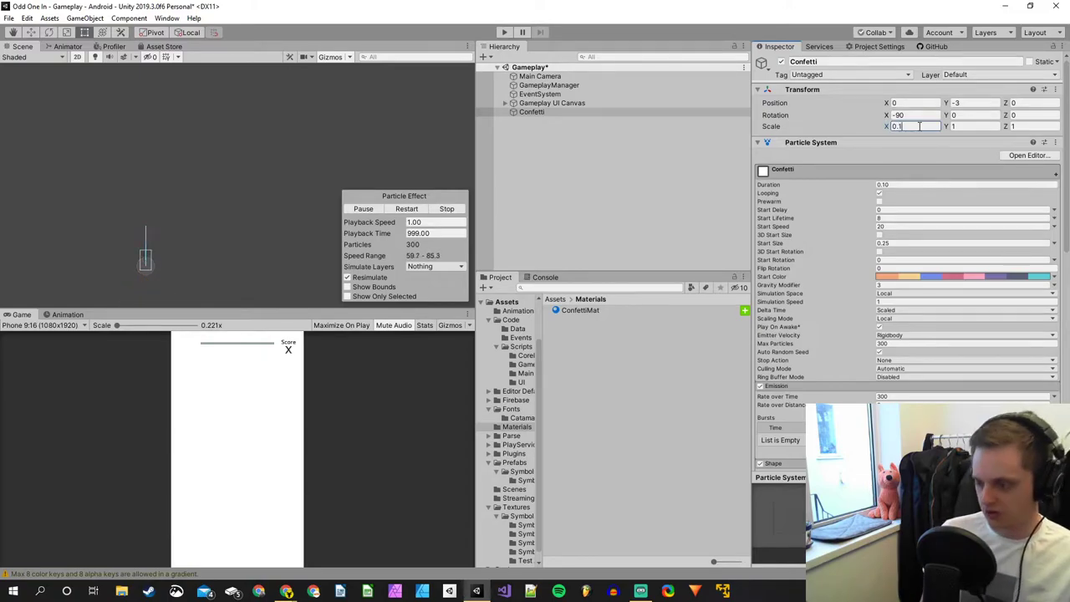
key(BackSpace)
text(2)
click(975, 127)
text(0.2)
click(1027, 126)
text(0.2)
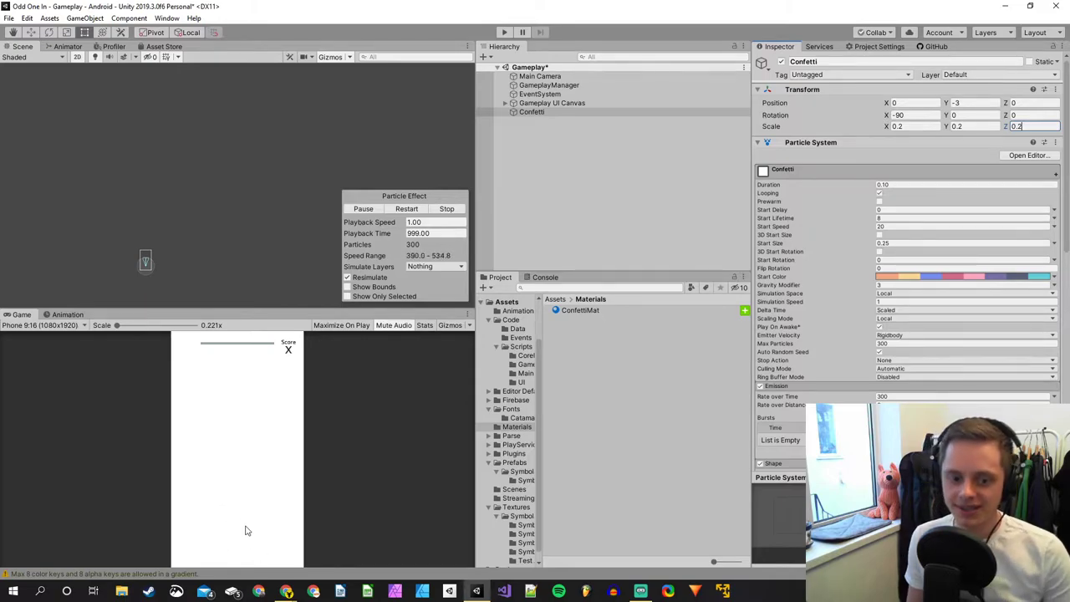
Set the Confetti object's Transform scale to 0.4 on the X, Y and Z axes.
click(917, 126)
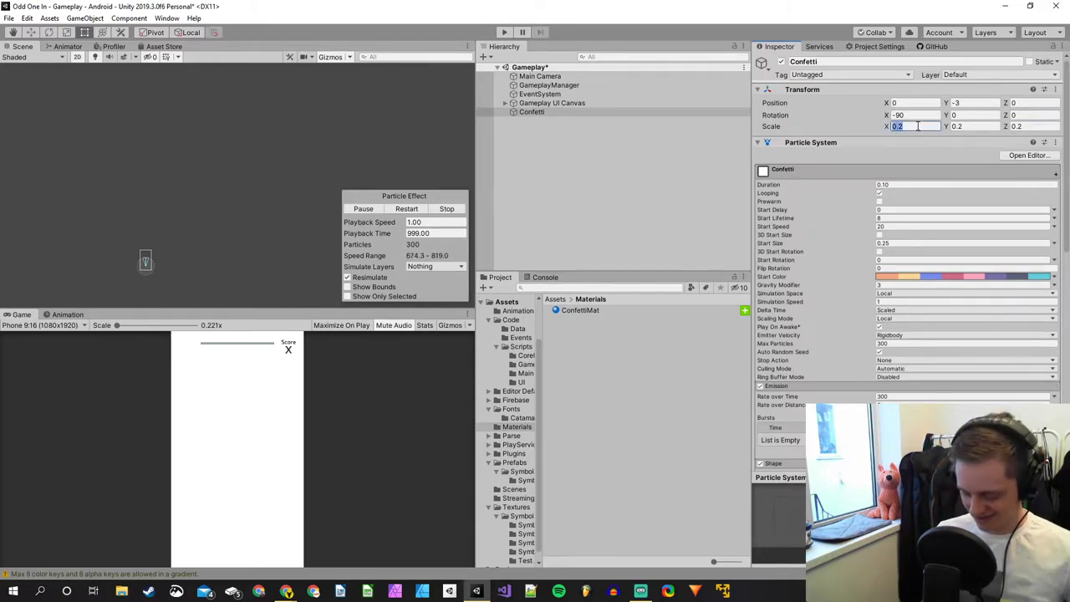
text(0.4)
key(Tab)
text(0.4)
click(1028, 127)
text(0.4)
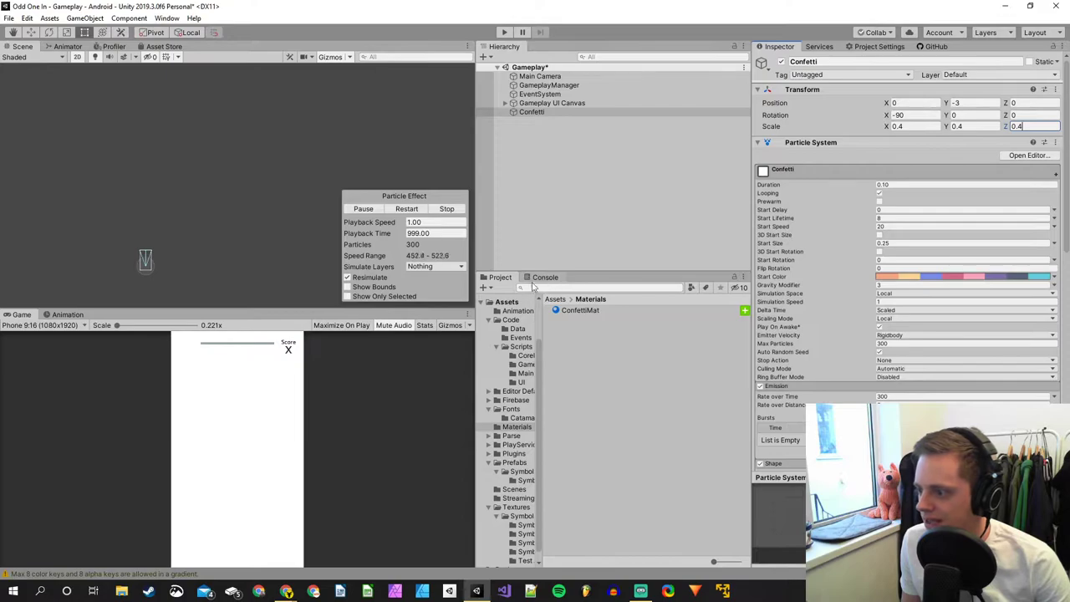
Add the Symbol prefab from Assets/Prefabs/Symbols to the Gameplay scene.
scroll(512, 469, down, 1)
click(514, 454)
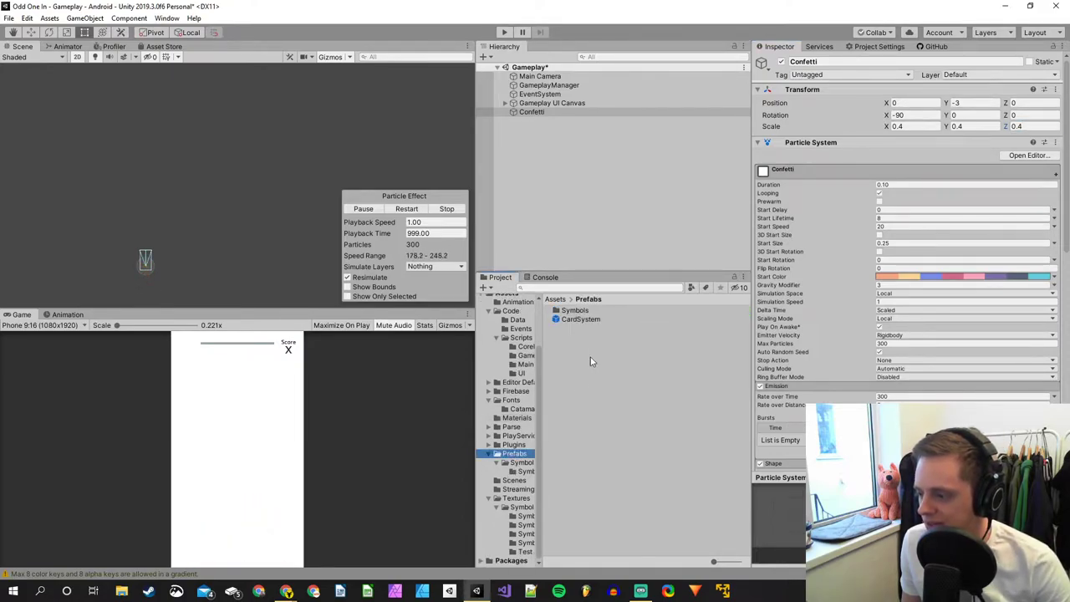
click(574, 311)
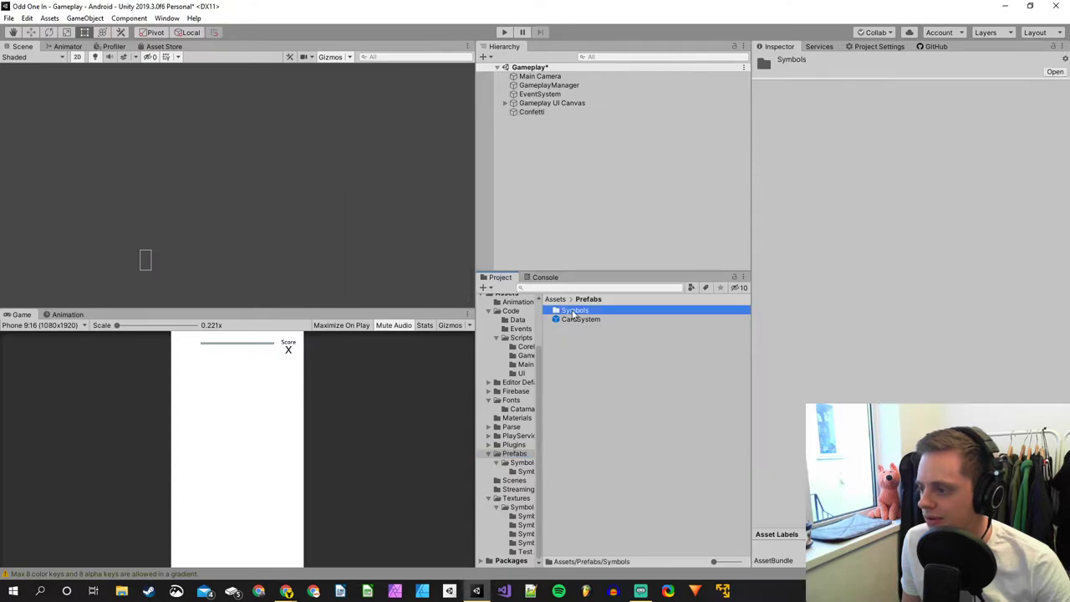
double_click(574, 311)
drag(574, 322, 566, 187)
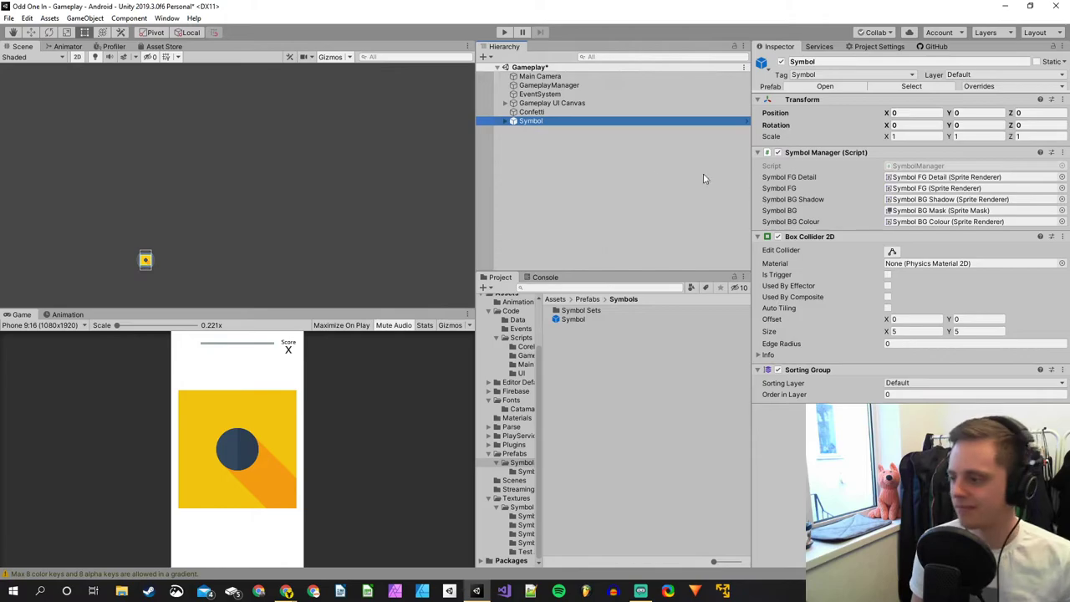
Set the Symbol object's Transform scale to 0.3 on the X, Y and Z axes.
click(903, 136)
text(0.4)
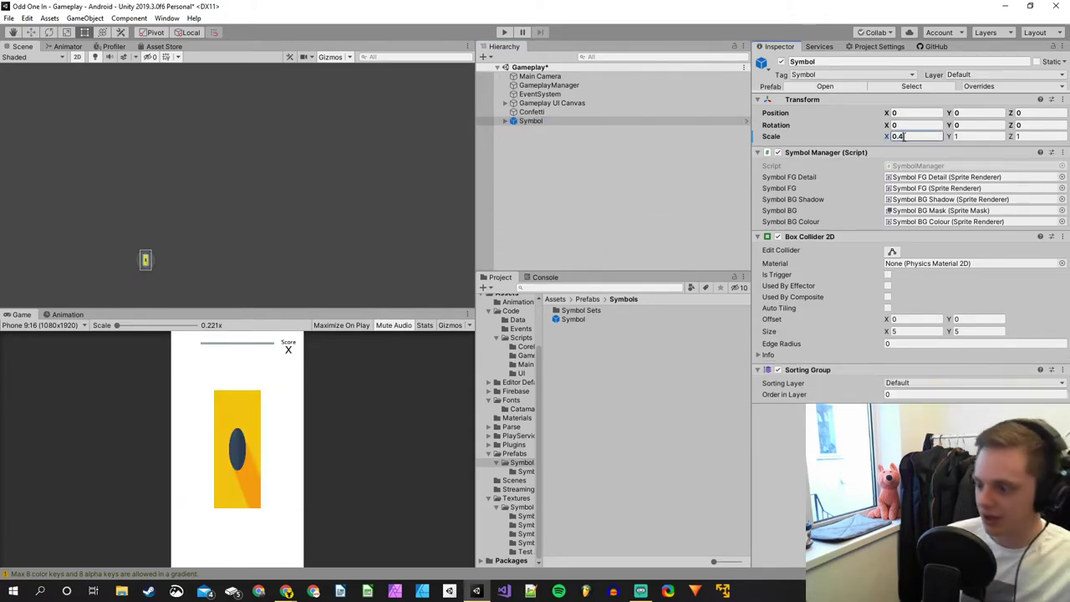
key(BackSpace)
text(3)
click(972, 136)
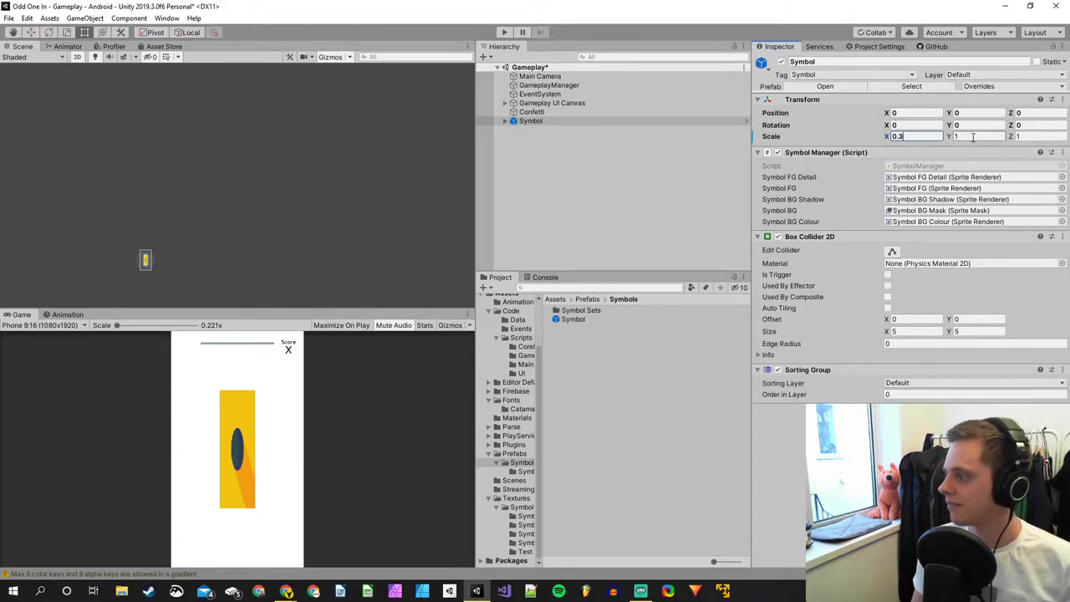
text(0.3)
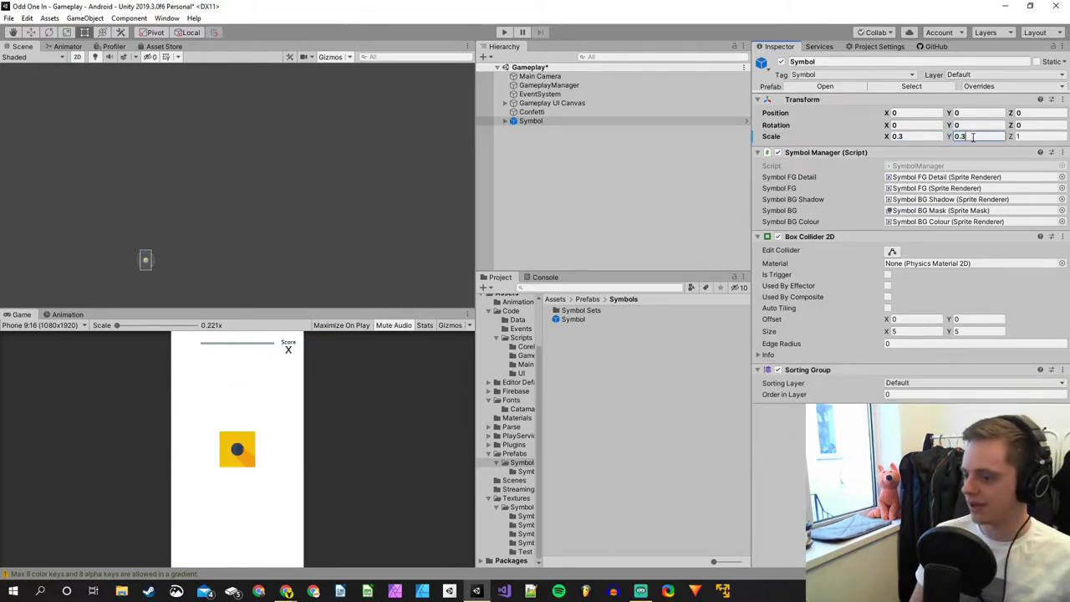
click(1035, 138)
click(1035, 139)
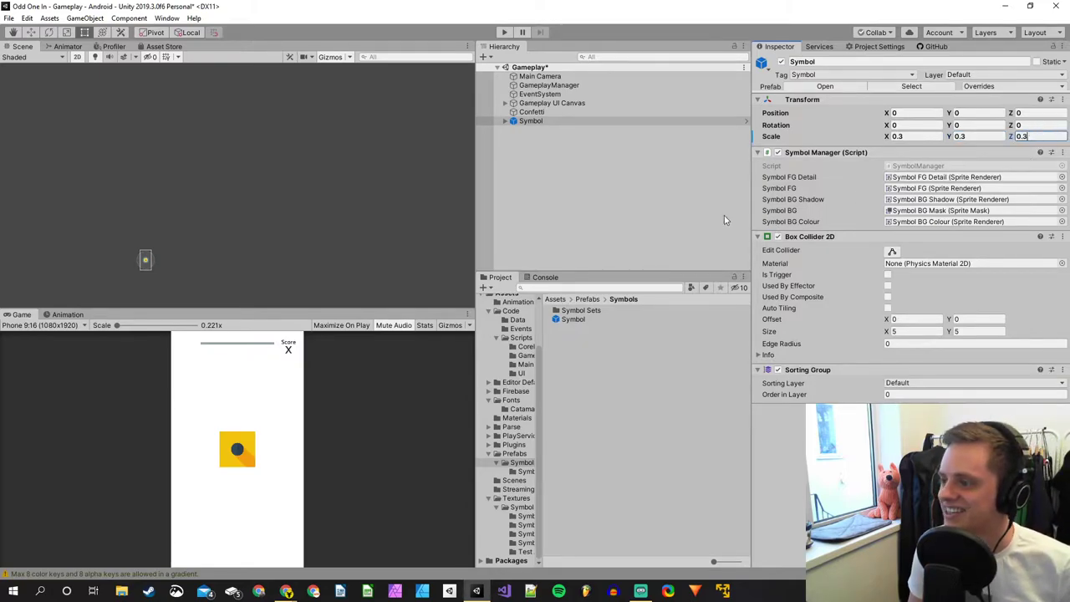
click(666, 213)
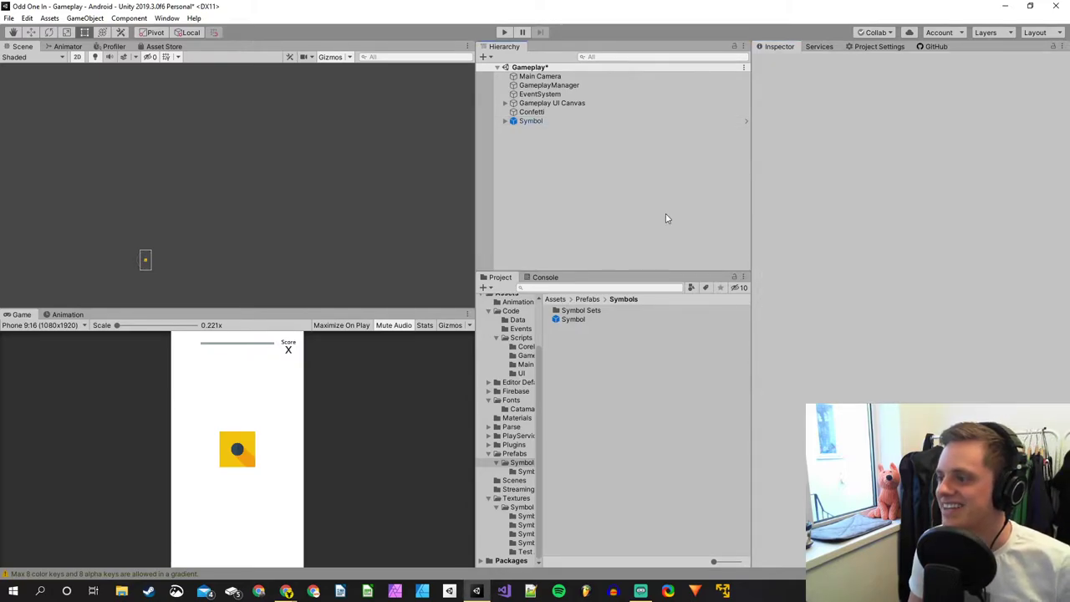
Set the Confetti object's Y position to 0 and move it below Symbol in the scene hierarchy.
click(533, 111)
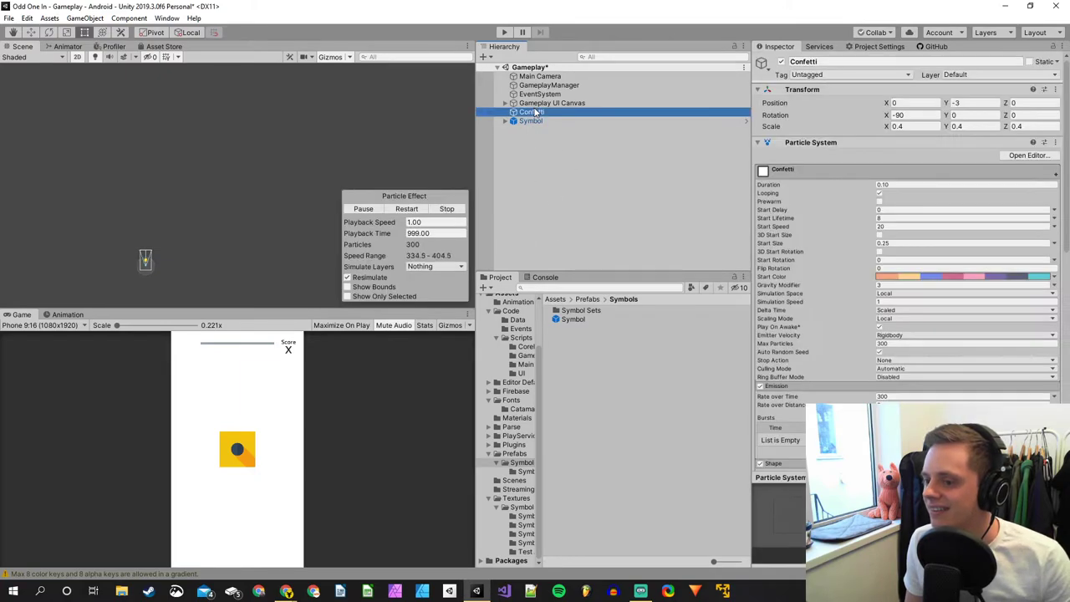
click(423, 209)
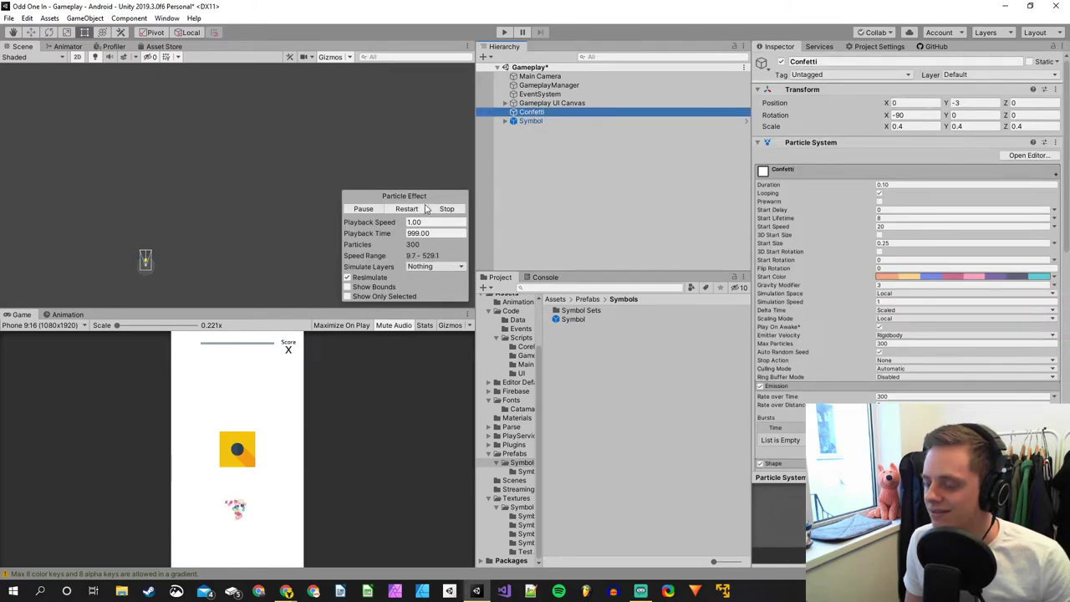
click(967, 103)
text(0)
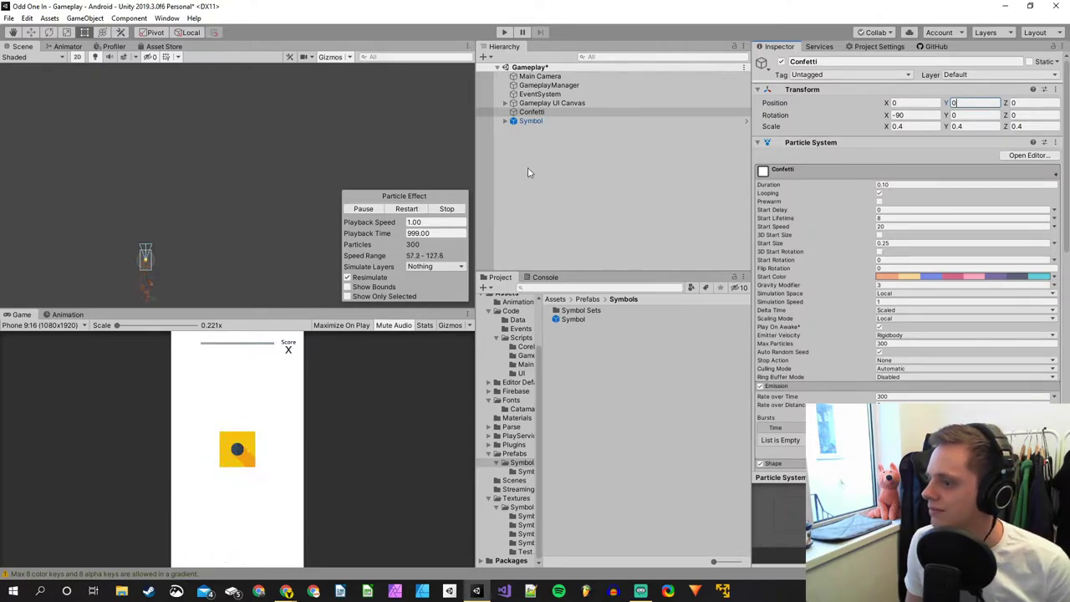
drag(539, 116, 535, 129)
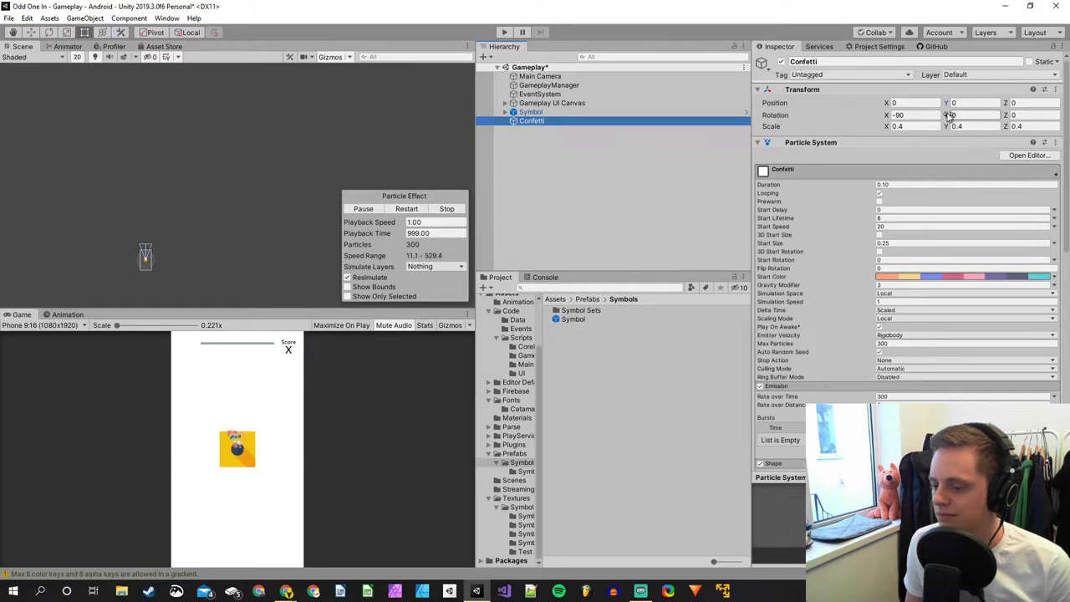
Set the Confetti object's Z position to -10, trying -100 as well.
click(1016, 103)
text(-1)
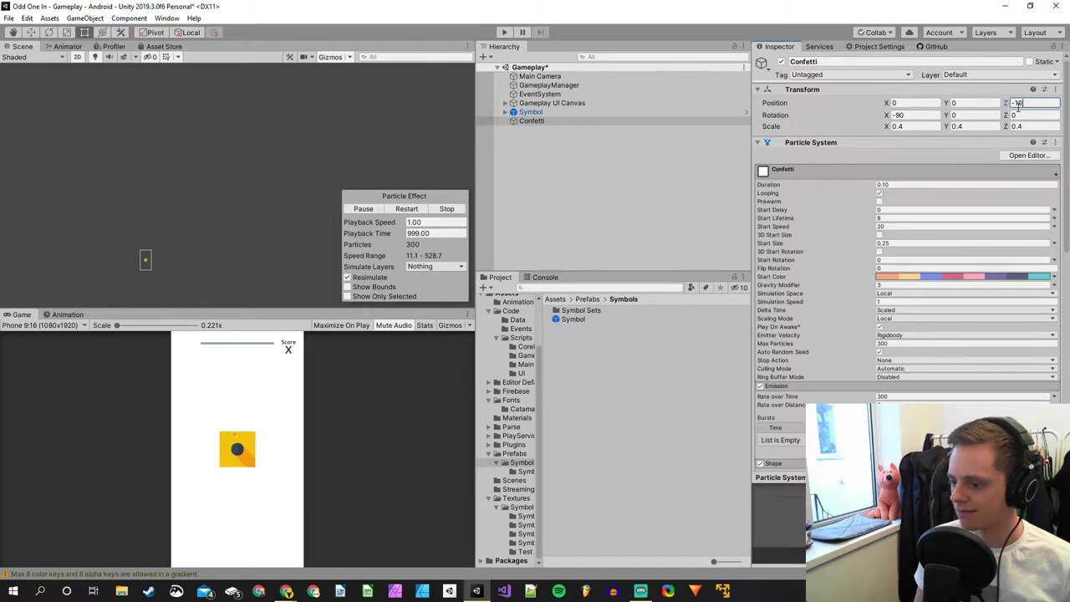
text(0)
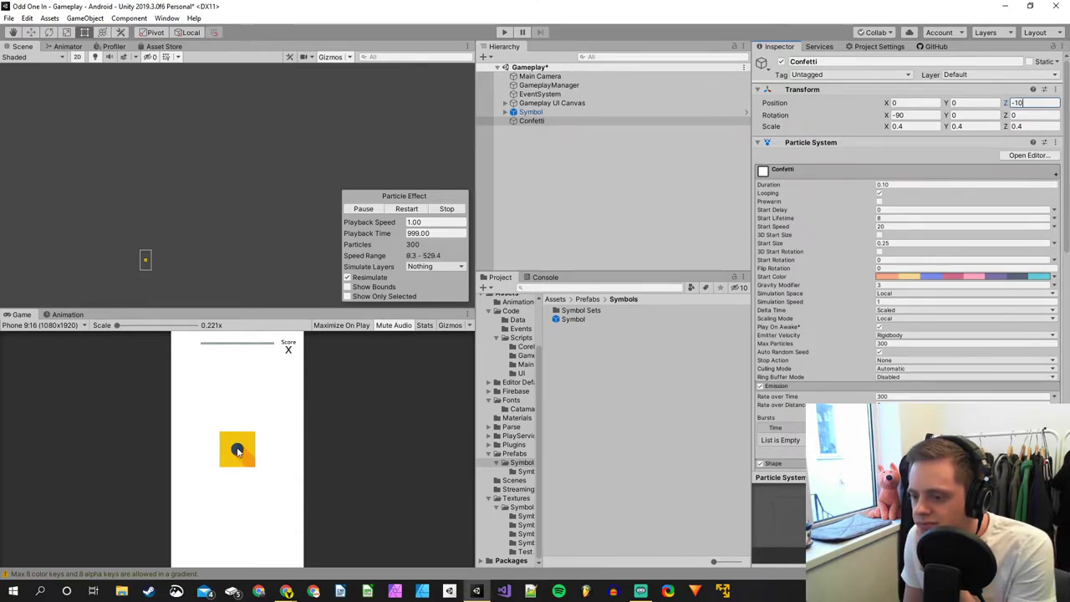
text(0)
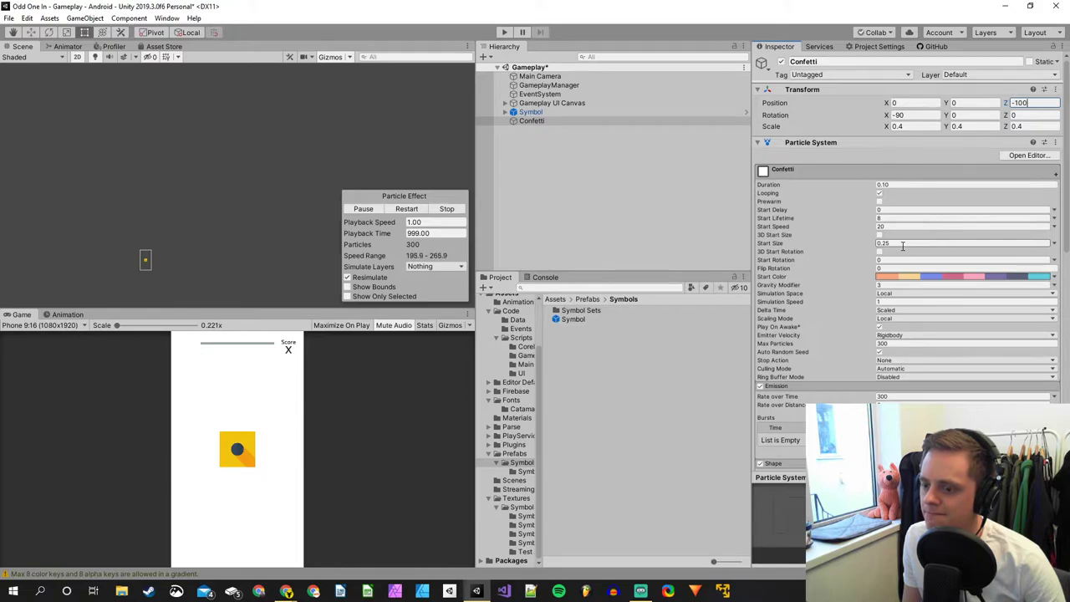
scroll(144, 249, up, 5)
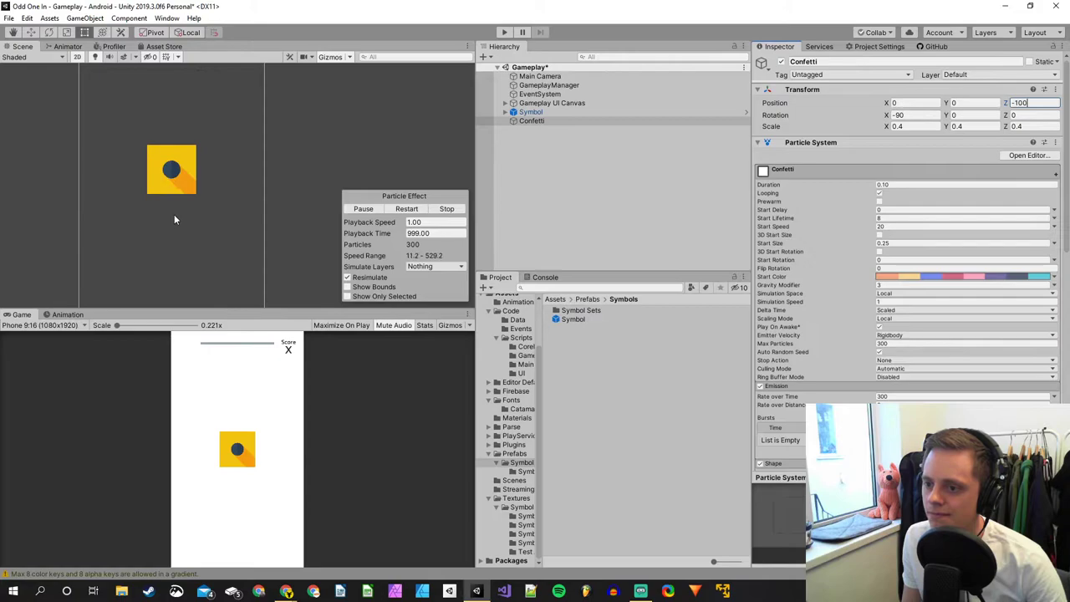
scroll(231, 209, down, 1)
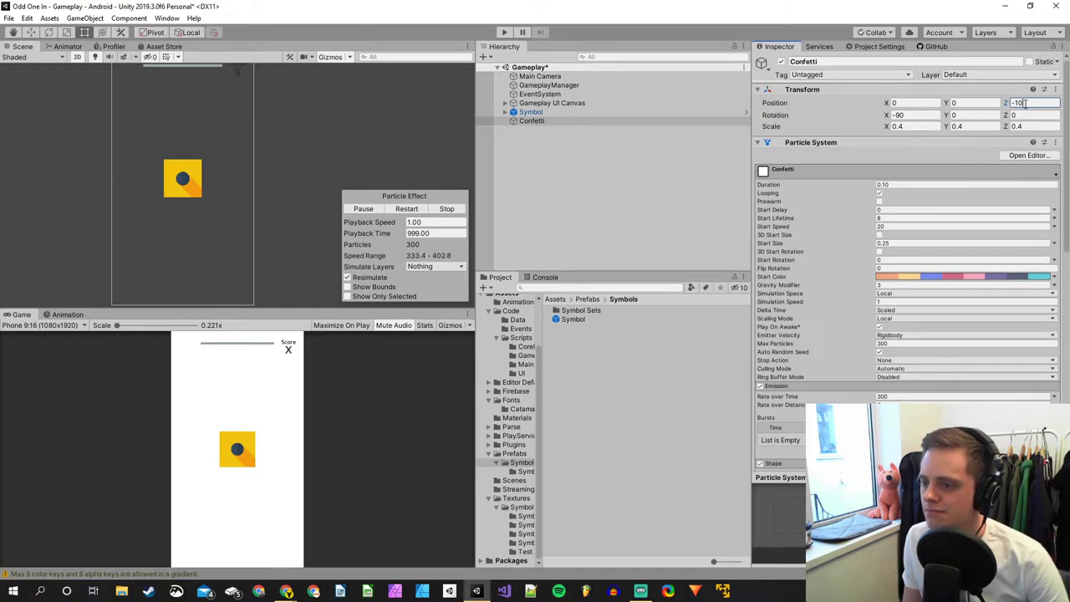
Replay the Confetti particle effect several times to check how it renders over the symbol, and stop the preview.
click(364, 209)
click(364, 209)
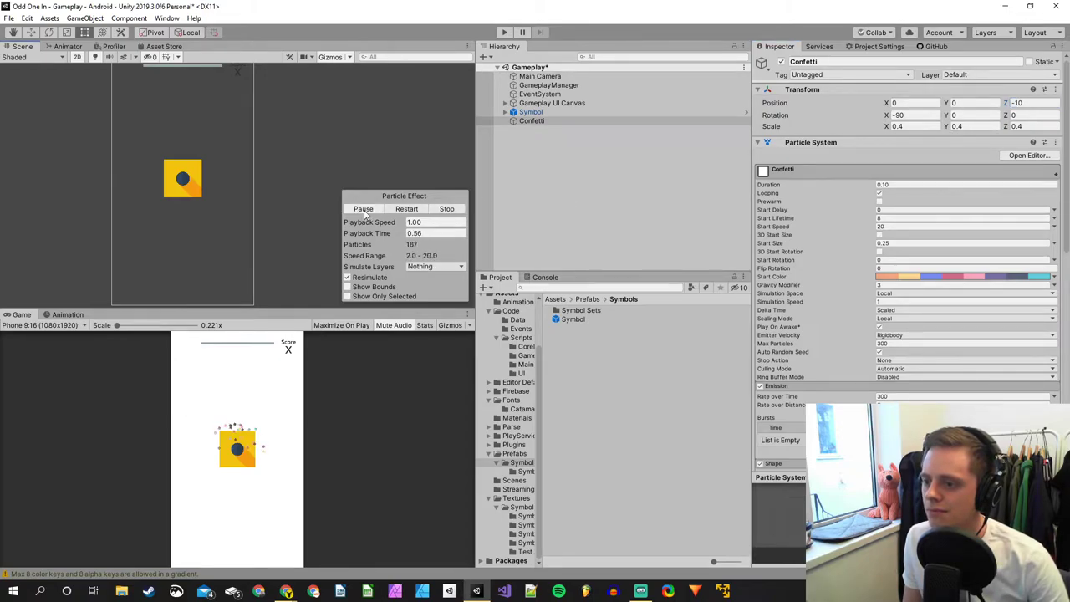
click(449, 211)
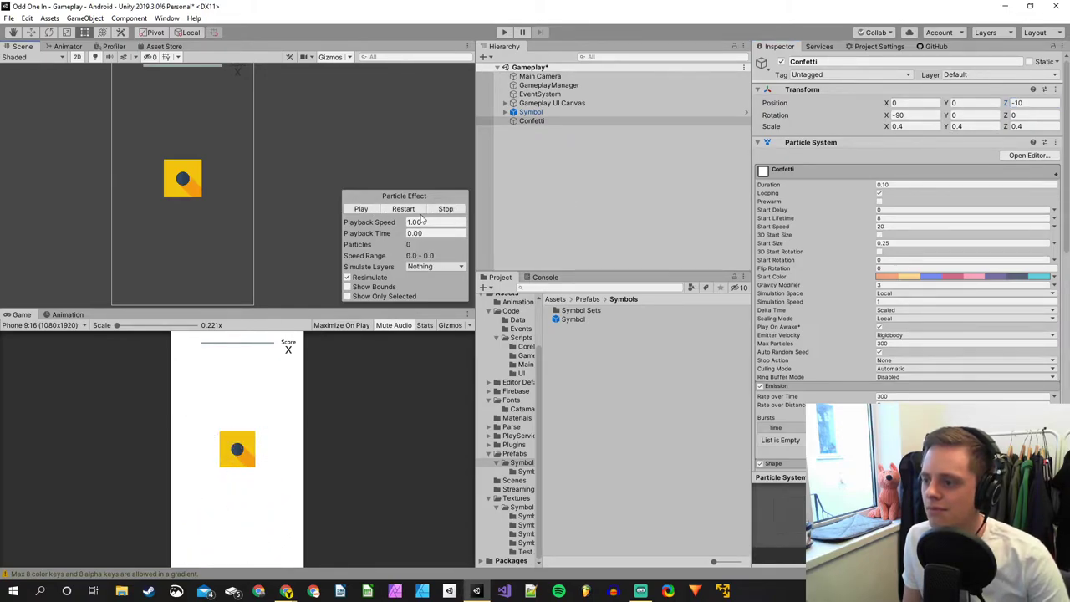
click(363, 209)
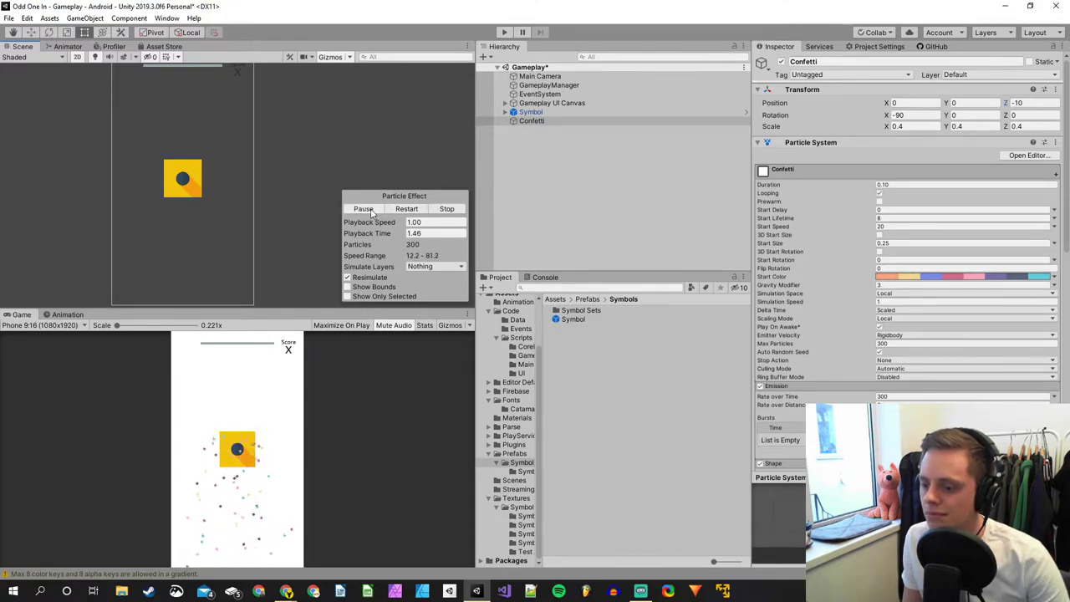
click(446, 209)
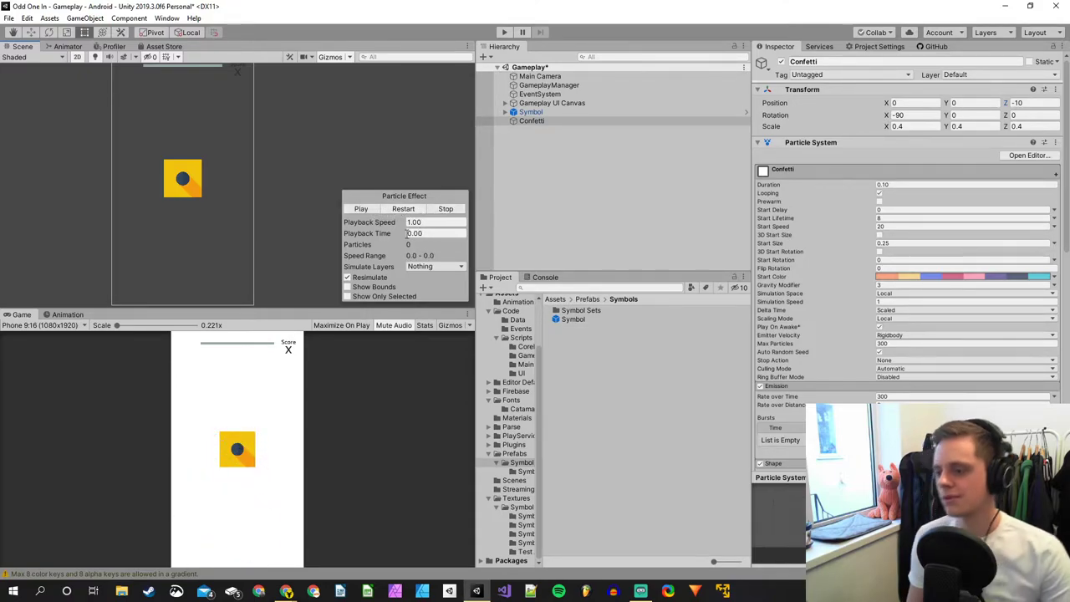
click(362, 210)
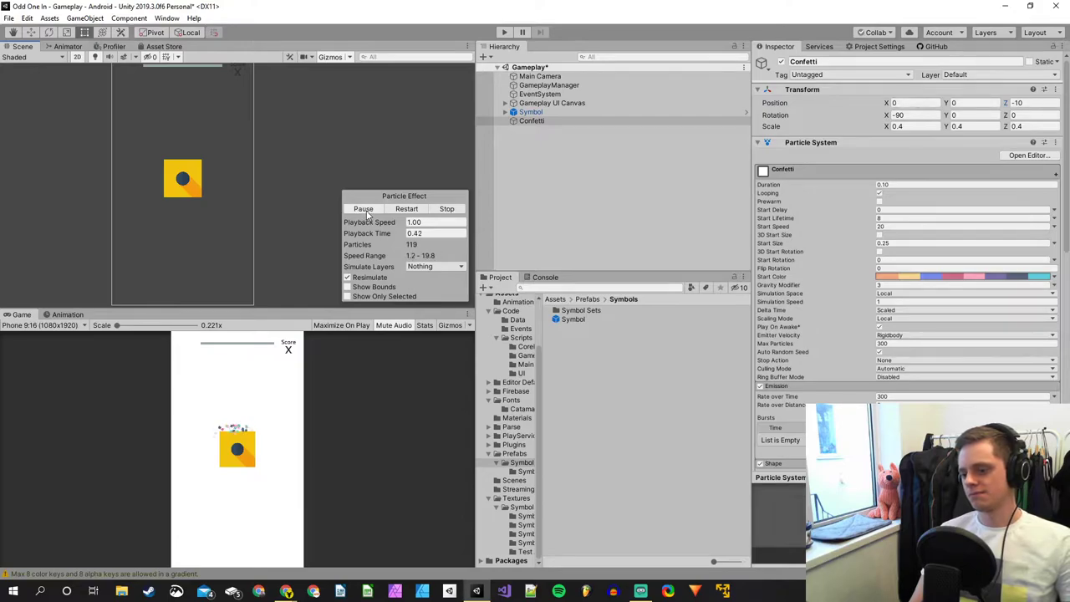
click(448, 209)
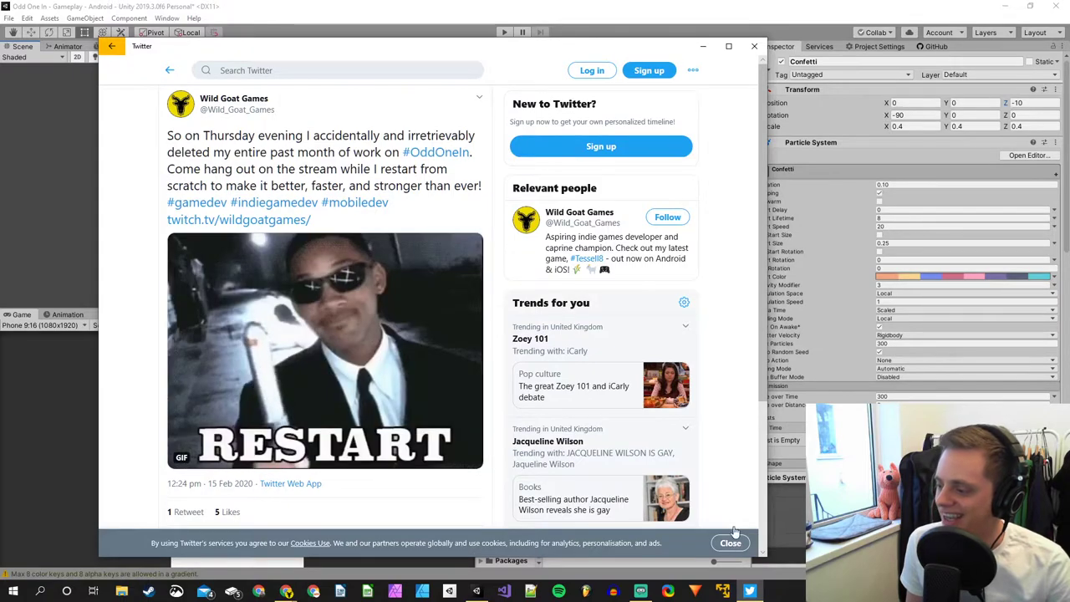
Dismiss the cookie notice in the Twitter window, widen the window, view the Wild Goat Games post and close it.
click(731, 543)
drag(764, 308, 944, 297)
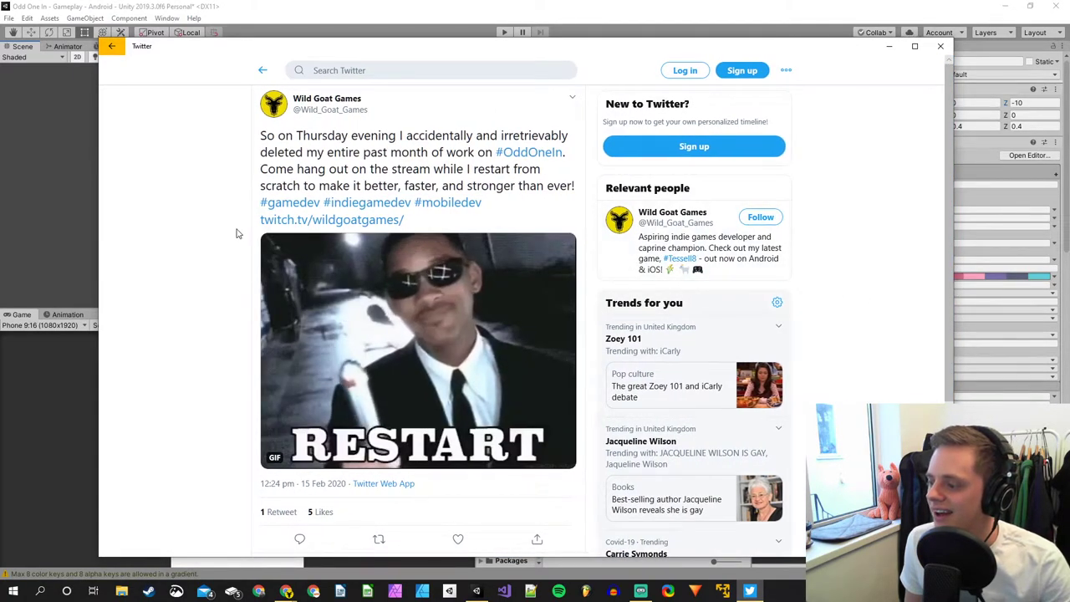
scroll(239, 230, down, 3)
scroll(244, 226, up, 3)
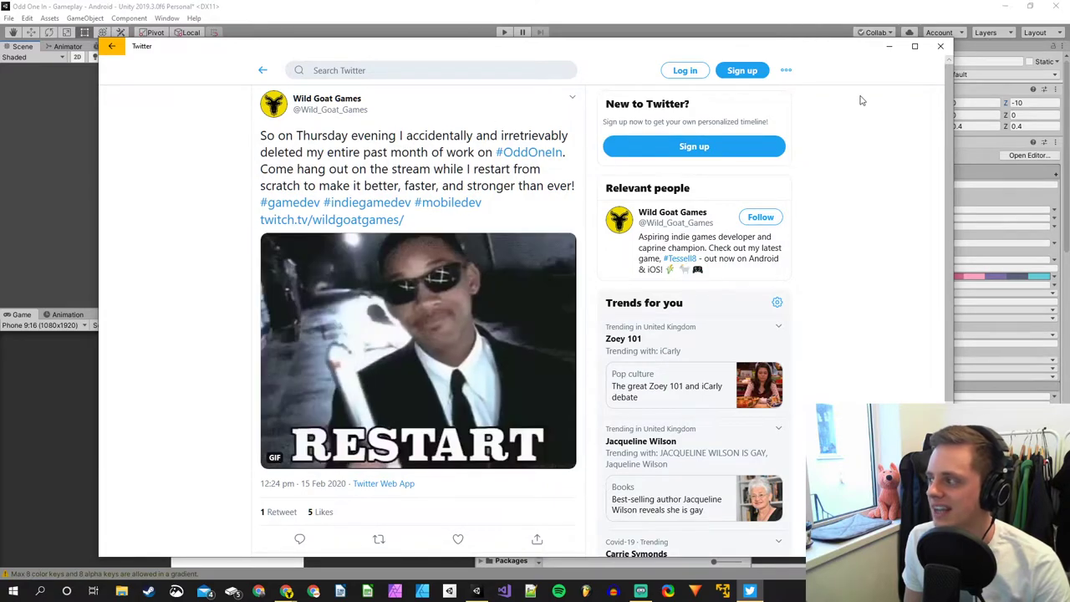
scroll(861, 100, down, 3)
scroll(861, 101, up, 3)
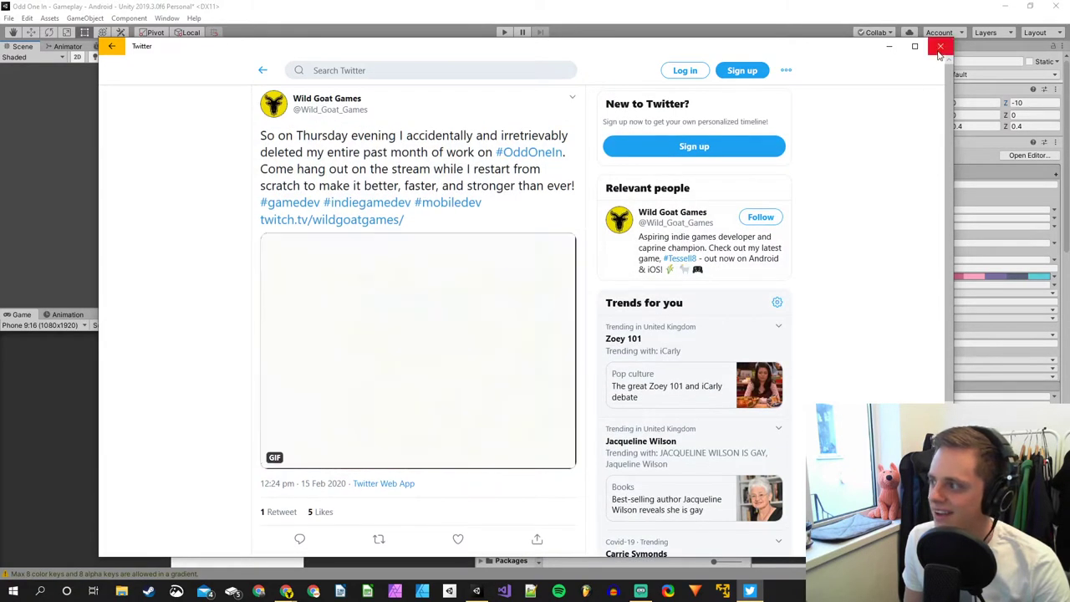
click(939, 48)
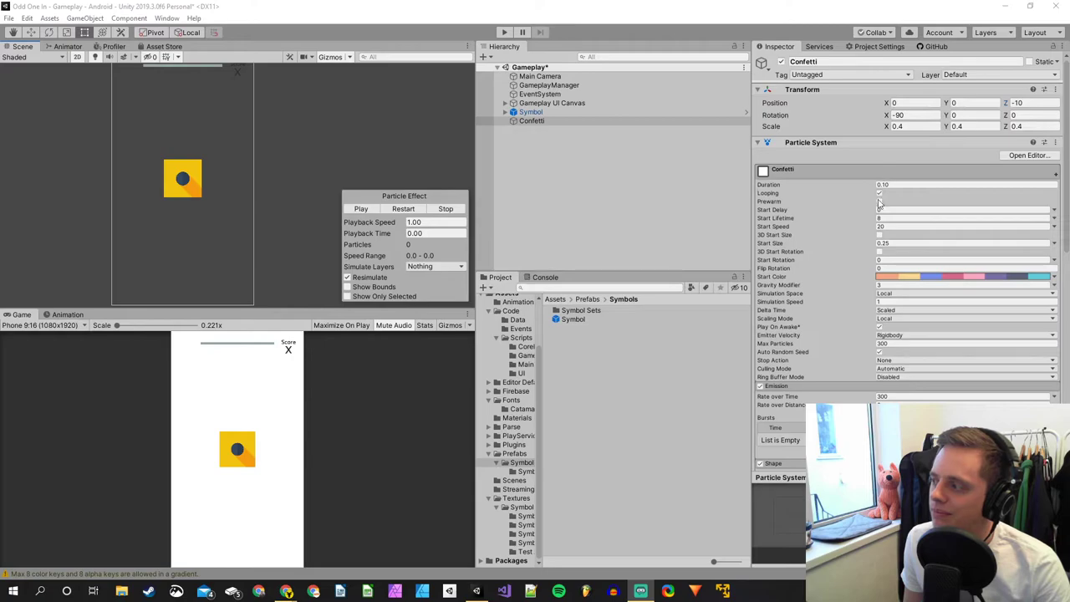
Review the pending GitHub changes and check the Confetti object's layer options, keeping Default.
click(937, 46)
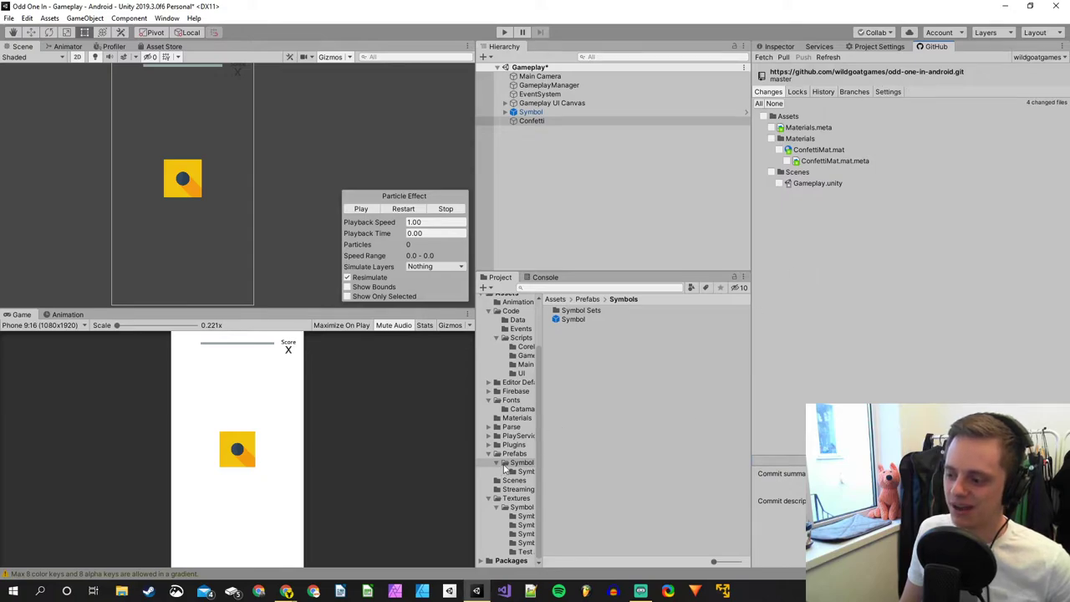
scroll(505, 465, up, 3)
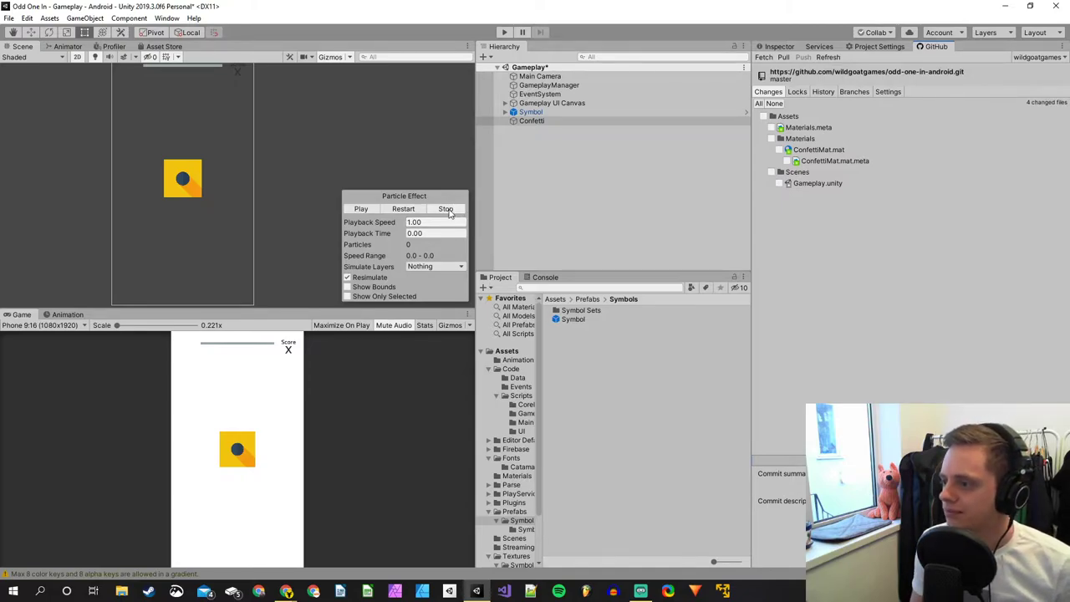
click(778, 47)
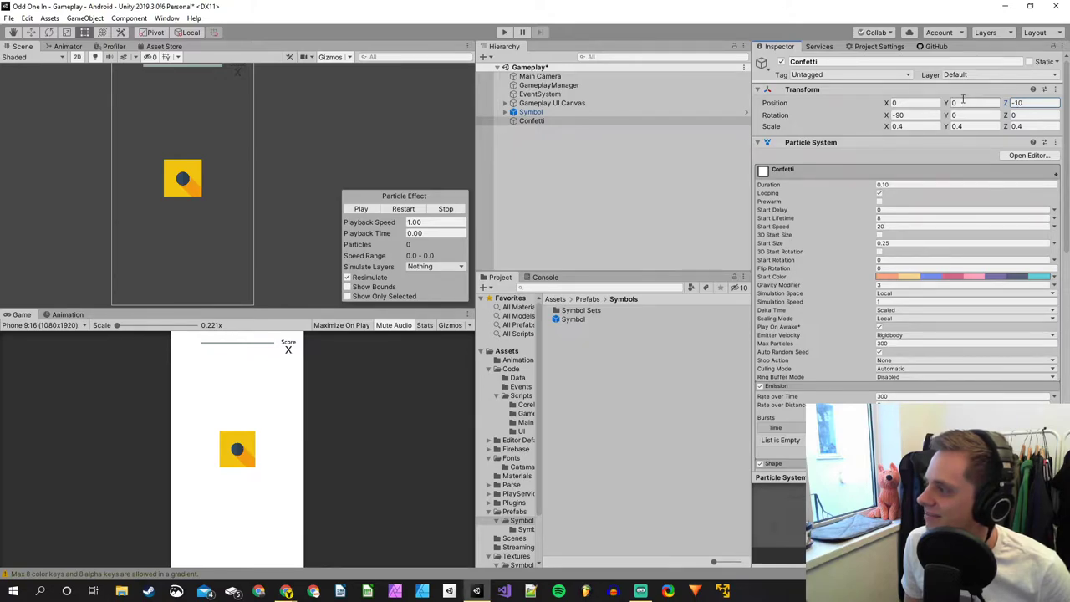
click(987, 75)
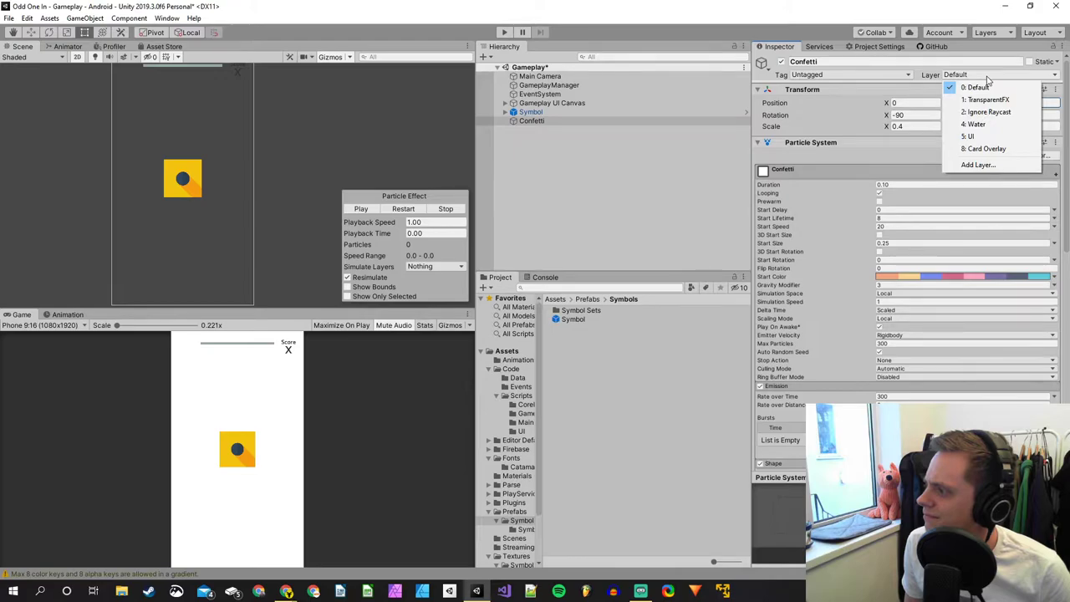
click(985, 87)
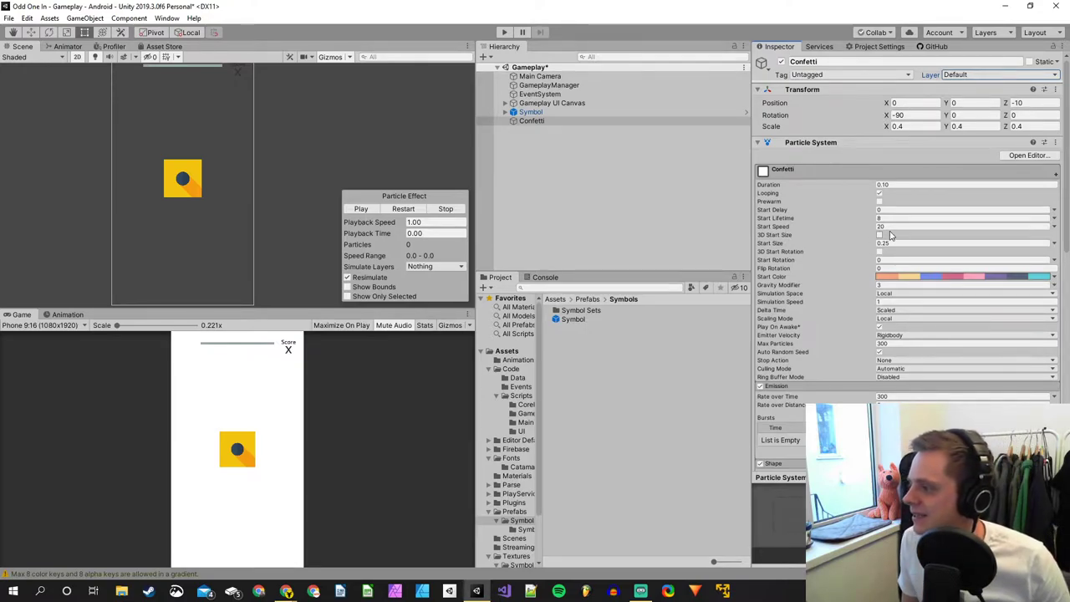
Play the Confetti particle effect and examine it close up around the symbol in the scene.
click(363, 210)
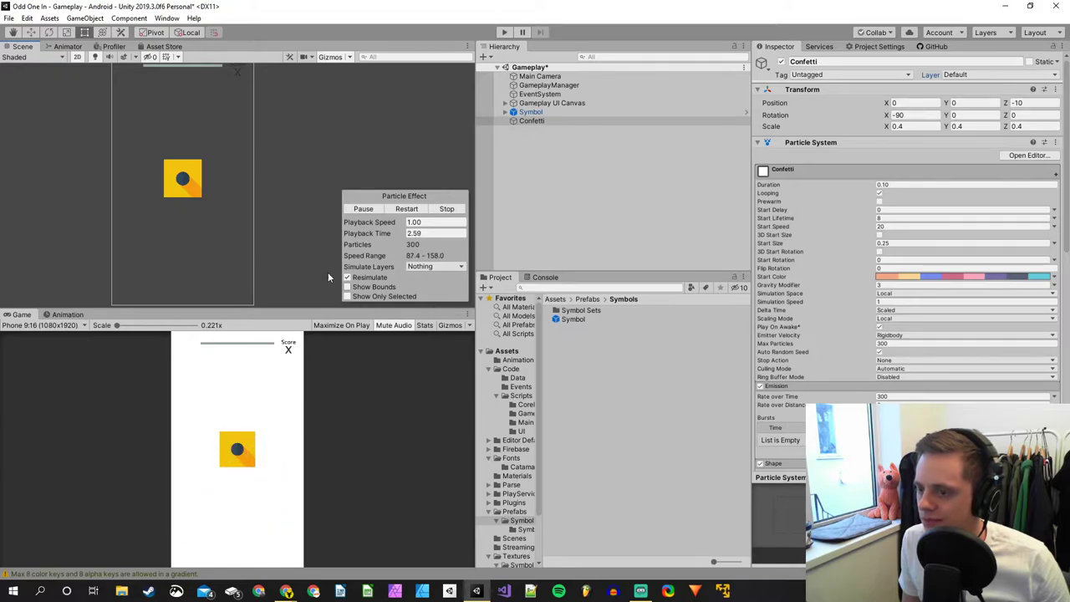
scroll(190, 192, up, 6)
scroll(190, 214, up, 1)
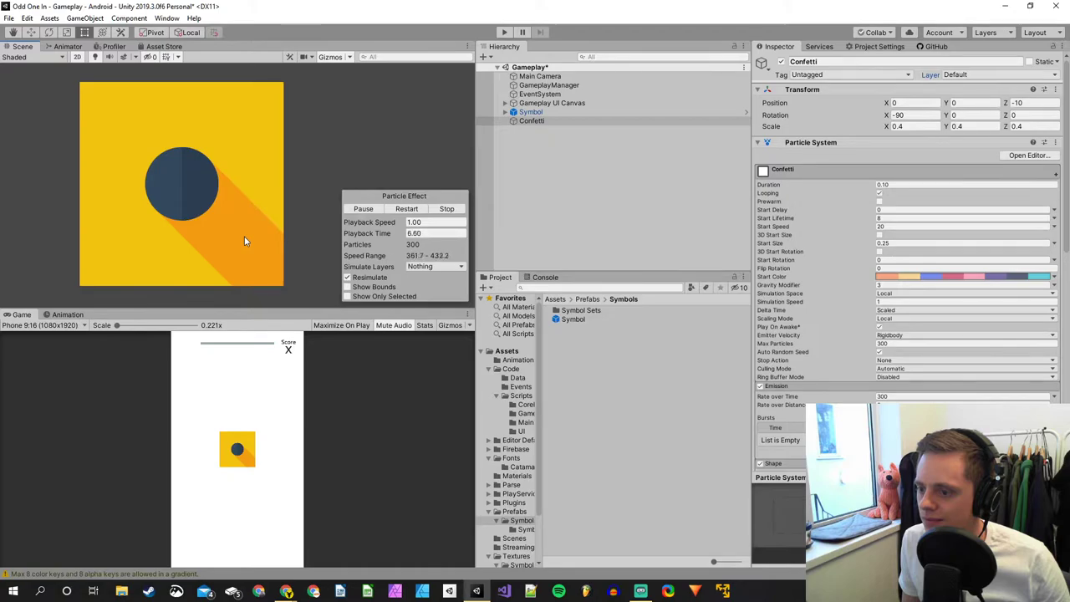
scroll(172, 208, up, 2)
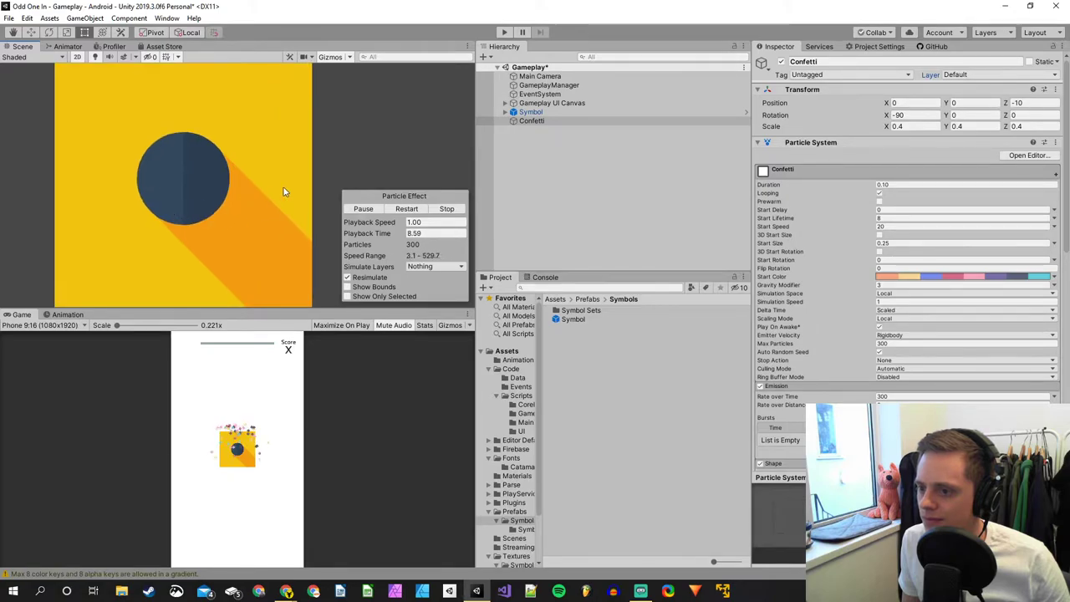
scroll(279, 190, down, 2)
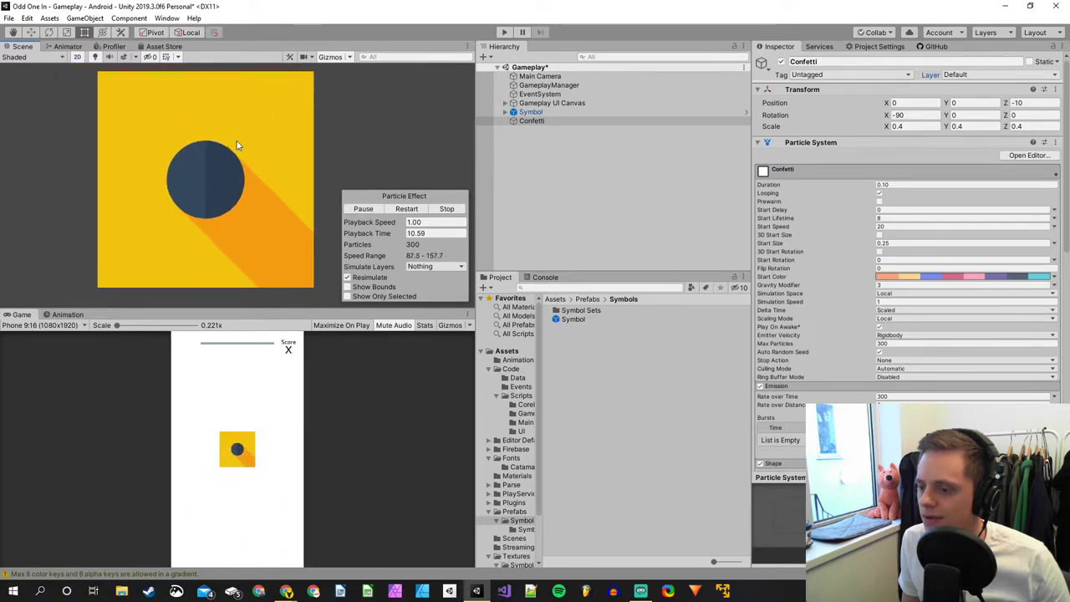
scroll(254, 231, down, 1)
Set the Confetti object's Transform scale to 1 on the X, Y and Z axes.
click(909, 125)
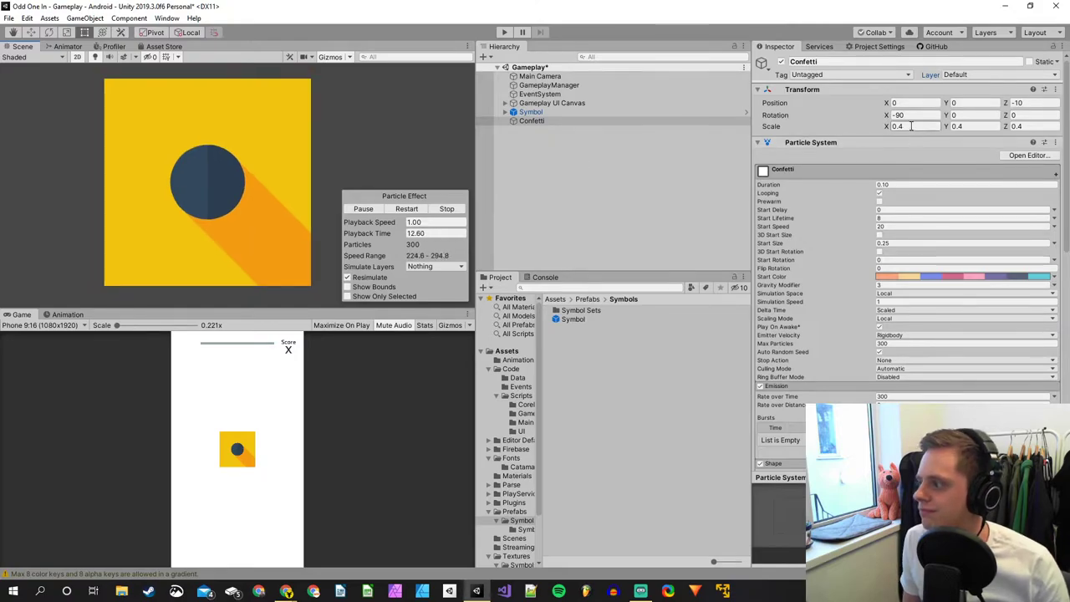
text(1)
key(Tab)
text(1)
key(Tab)
text(1)
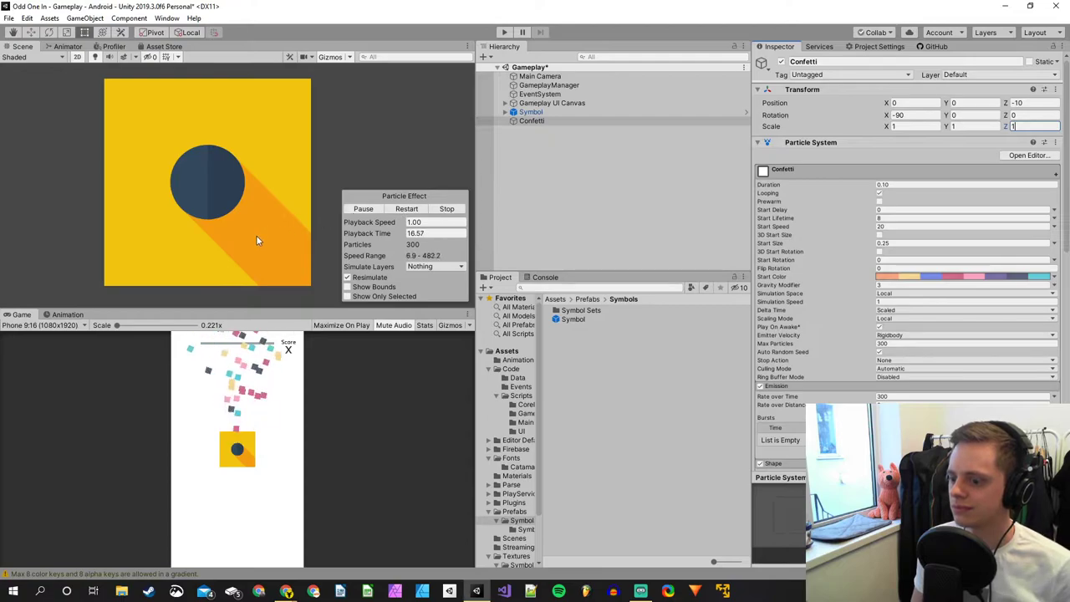
Try the Confetti object's Z position at about -29.66, 0 and 10 while watching the burst against the symbol.
scroll(256, 237, down, 1)
scroll(256, 240, down, 1)
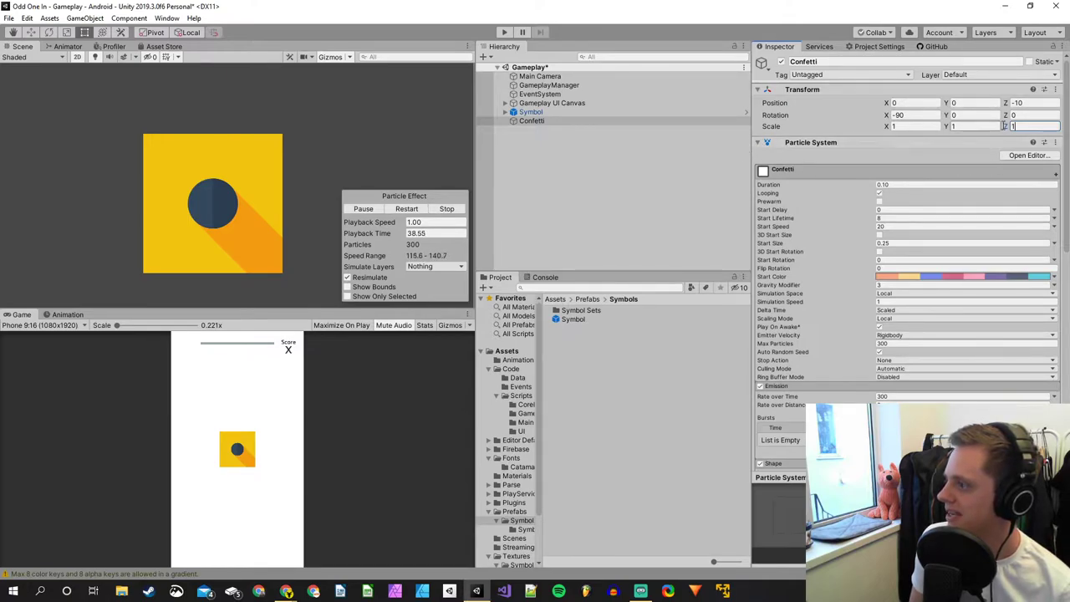
drag(1006, 102, 642, 112)
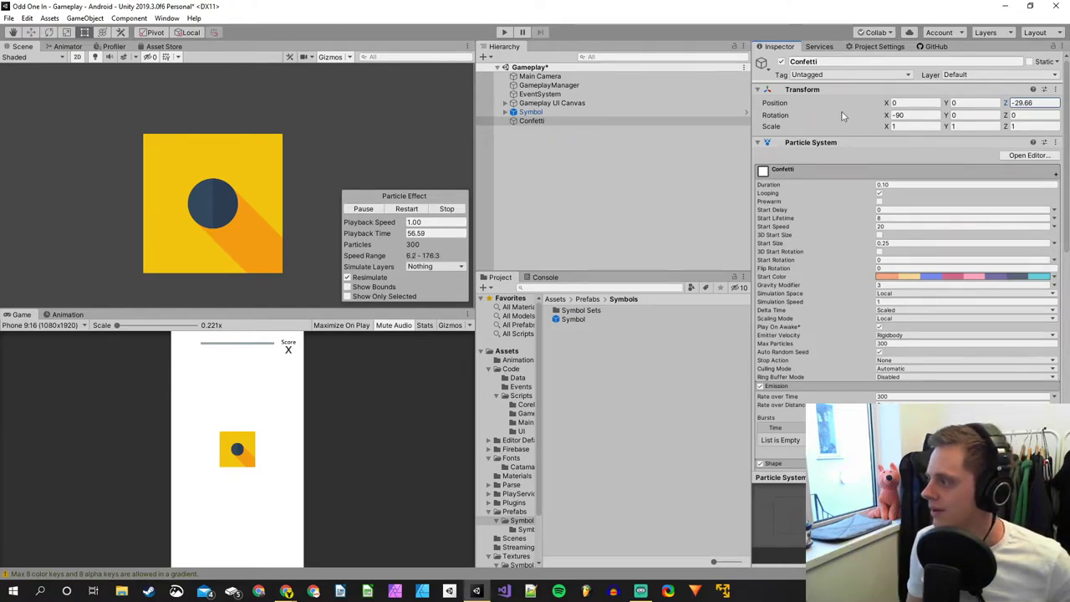
click(1025, 103)
text(0)
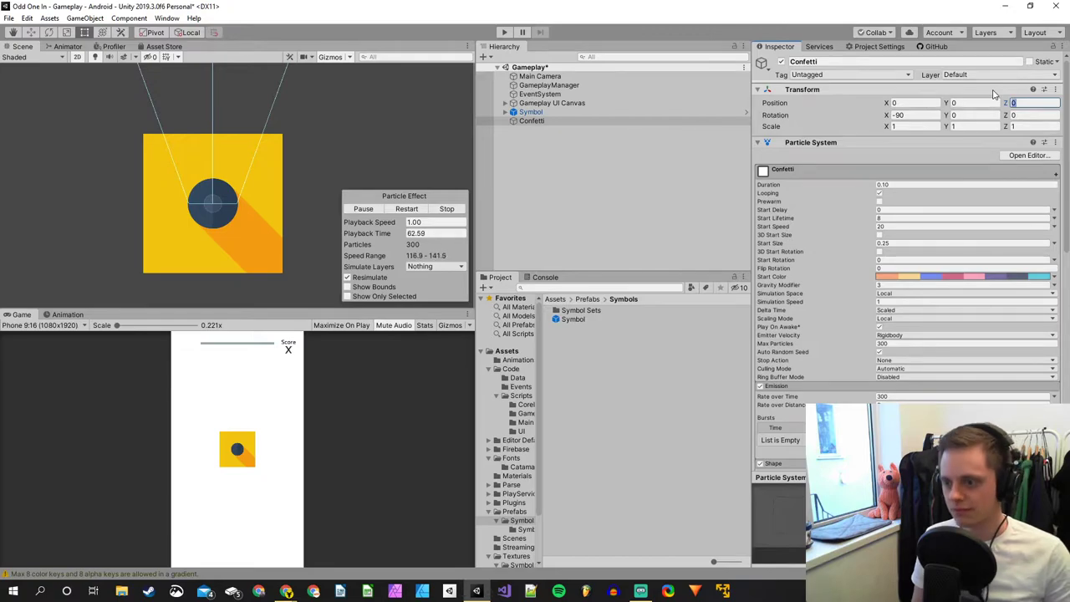
text(10)
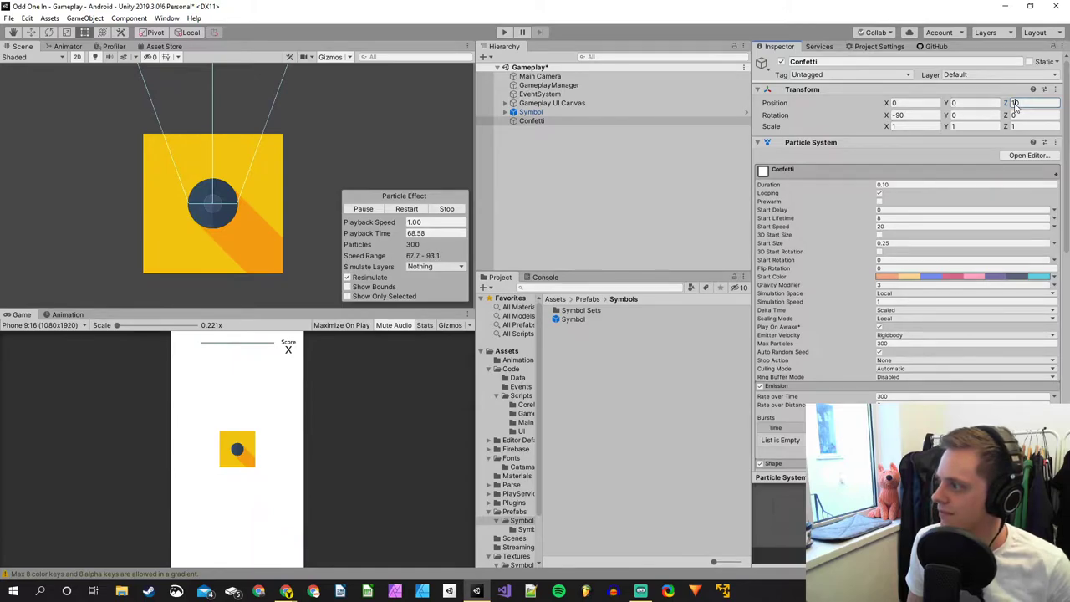
Try small negative Z positions such as -2 and -4 for the Confetti object, ending at -10.
double_click(1014, 102)
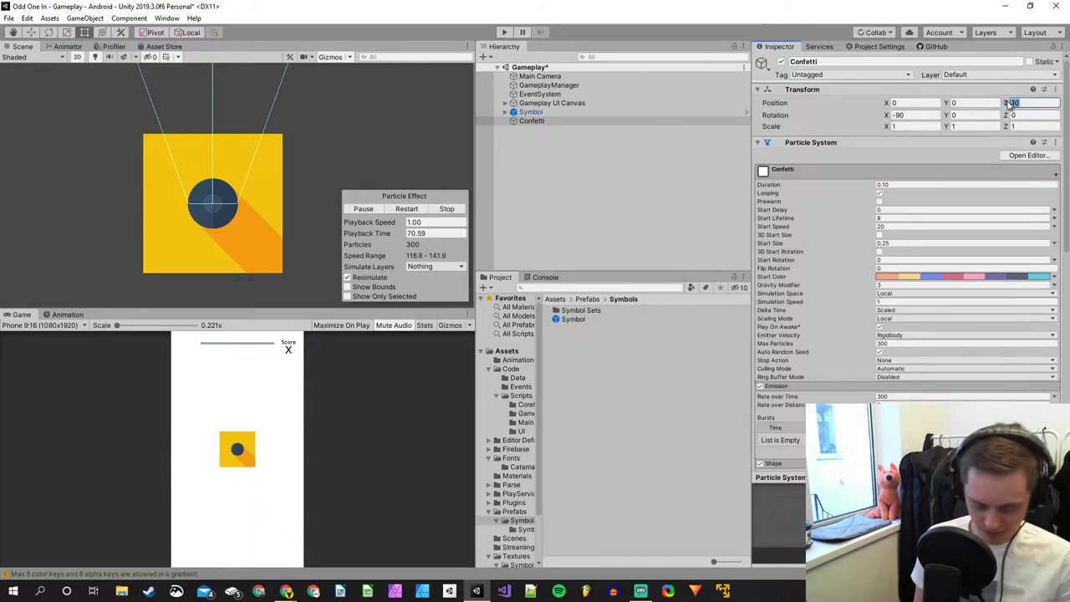
text(2)
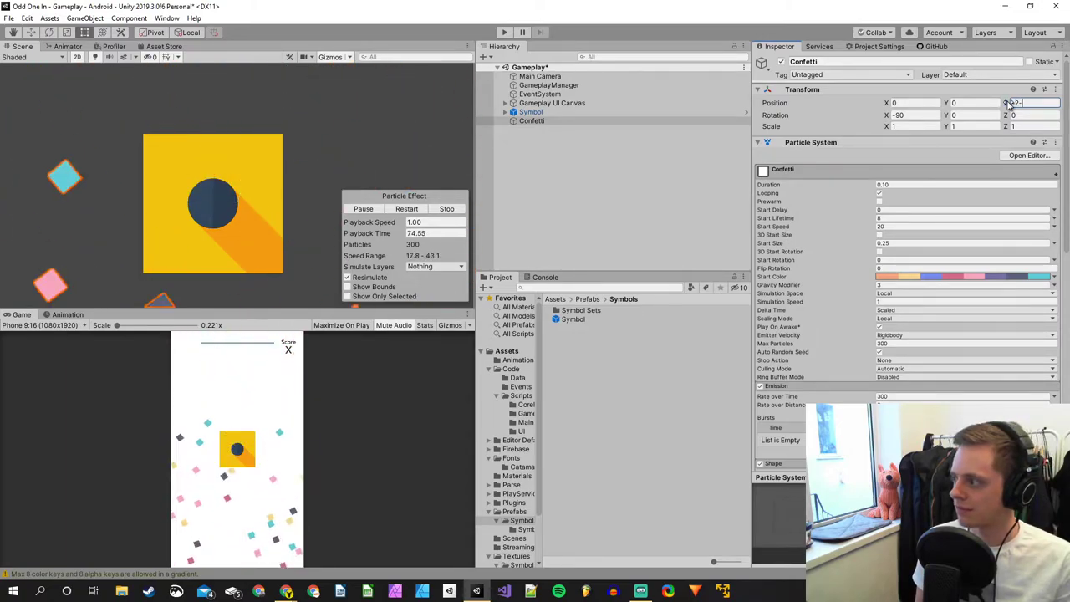
key(BackSpace)
text(3)
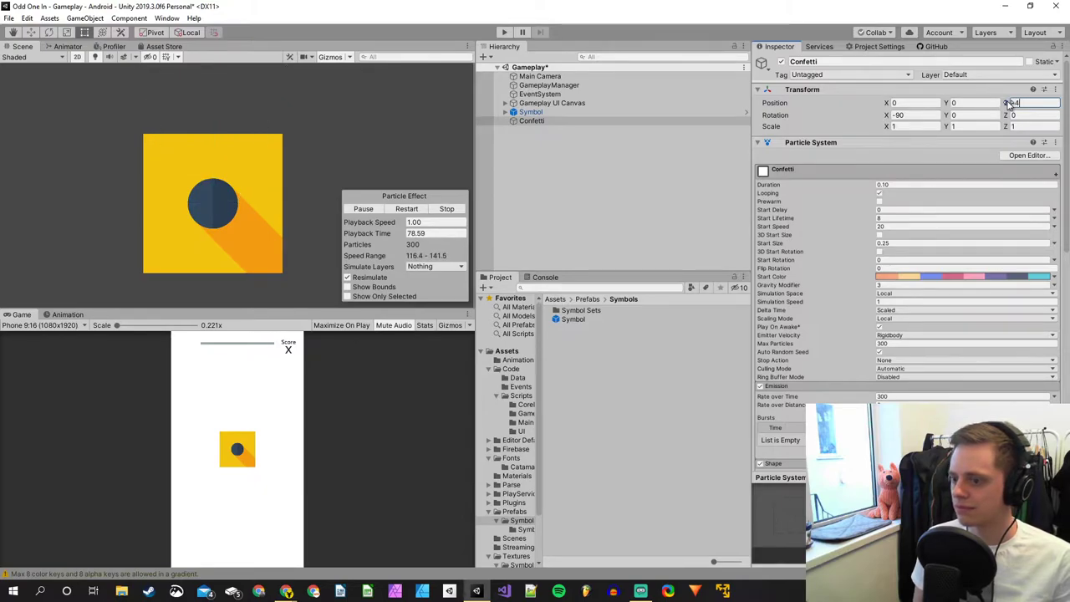
key(BackSpace)
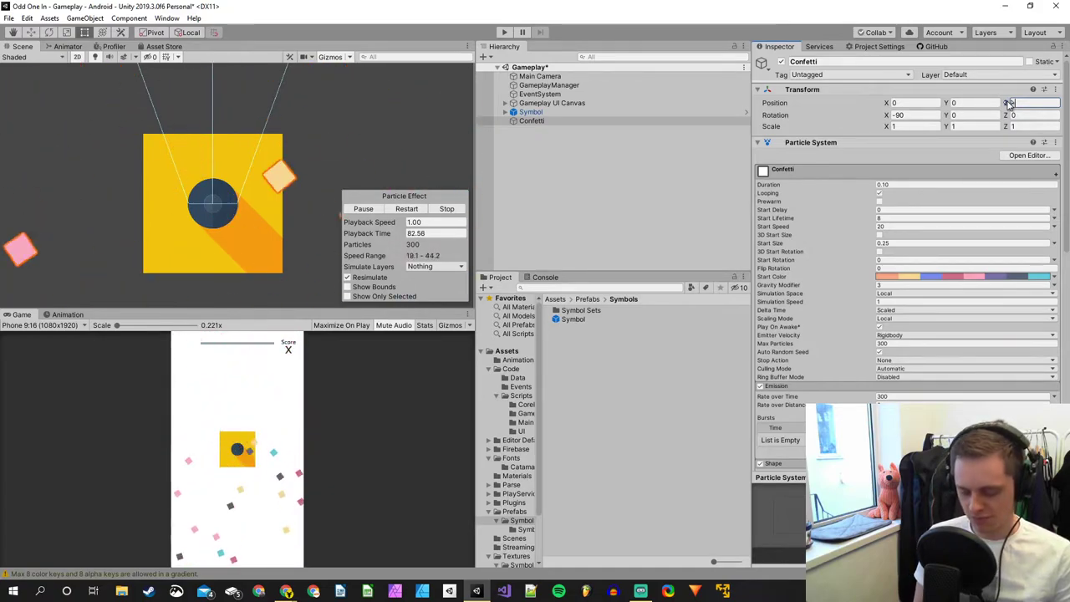
text(-10)
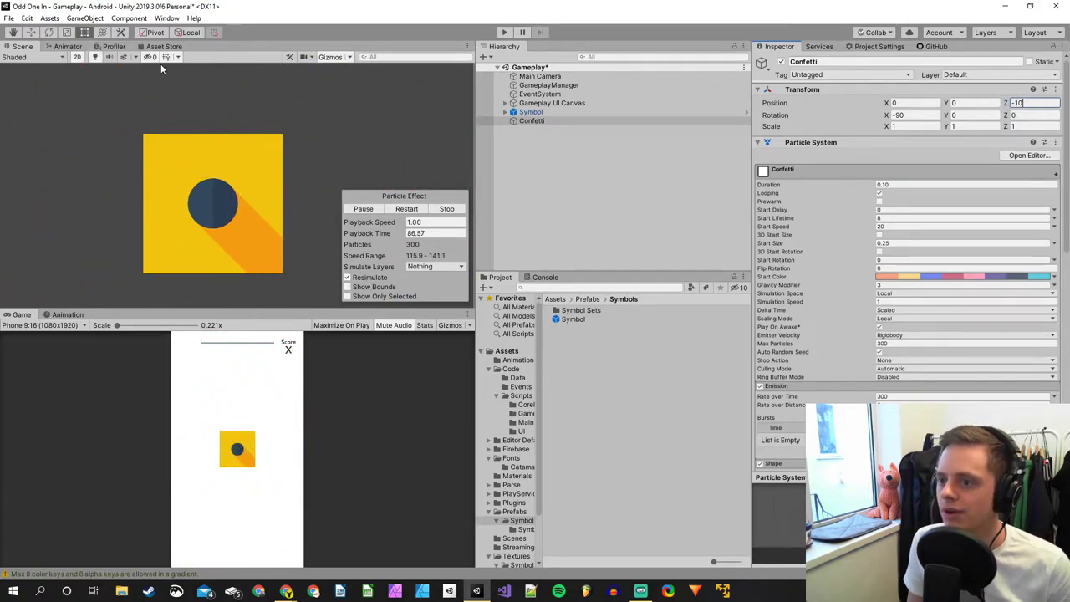
Switch the Scene view to 3D and examine where the Confetti emitter and the Main Camera sit relative to the symbol.
click(77, 57)
scroll(183, 213, down, 5)
alt+drag(96, 170, 359, 167)
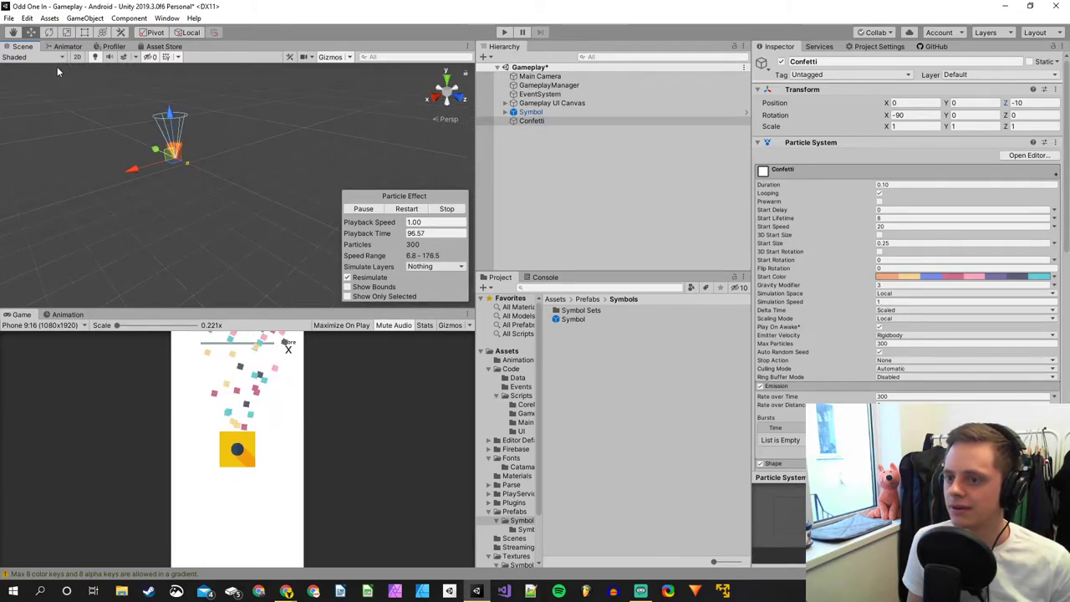
middle_drag(53, 74, 265, 210)
scroll(261, 219, up, 5)
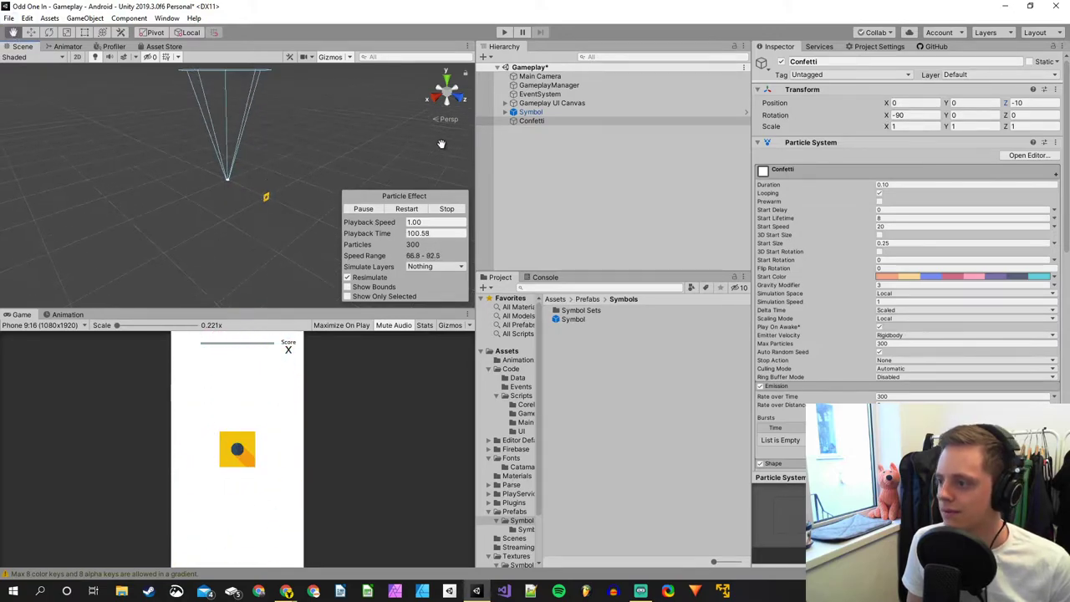
click(536, 76)
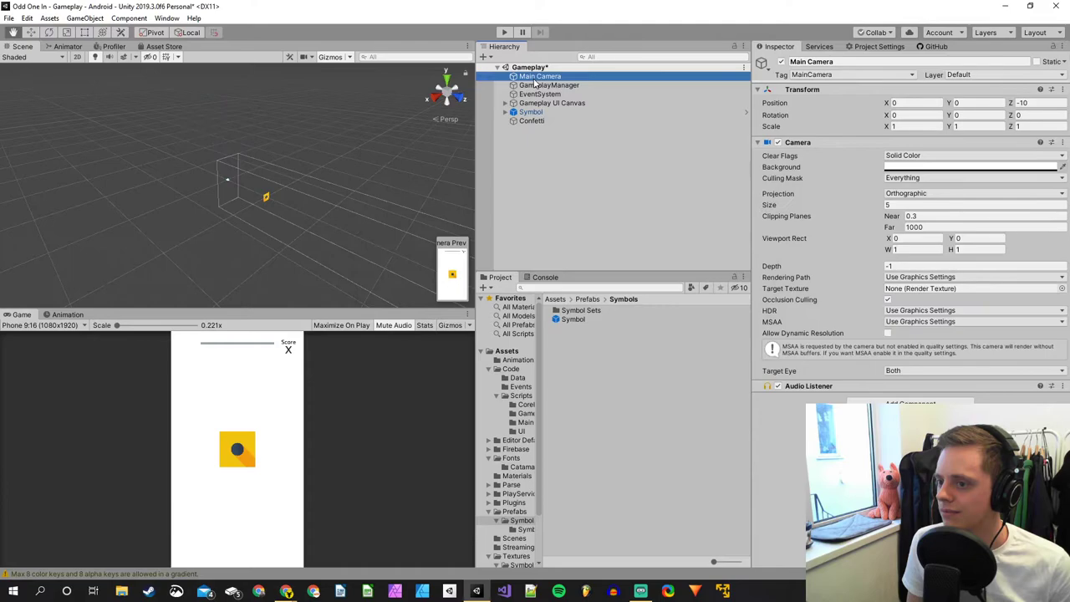
key(f)
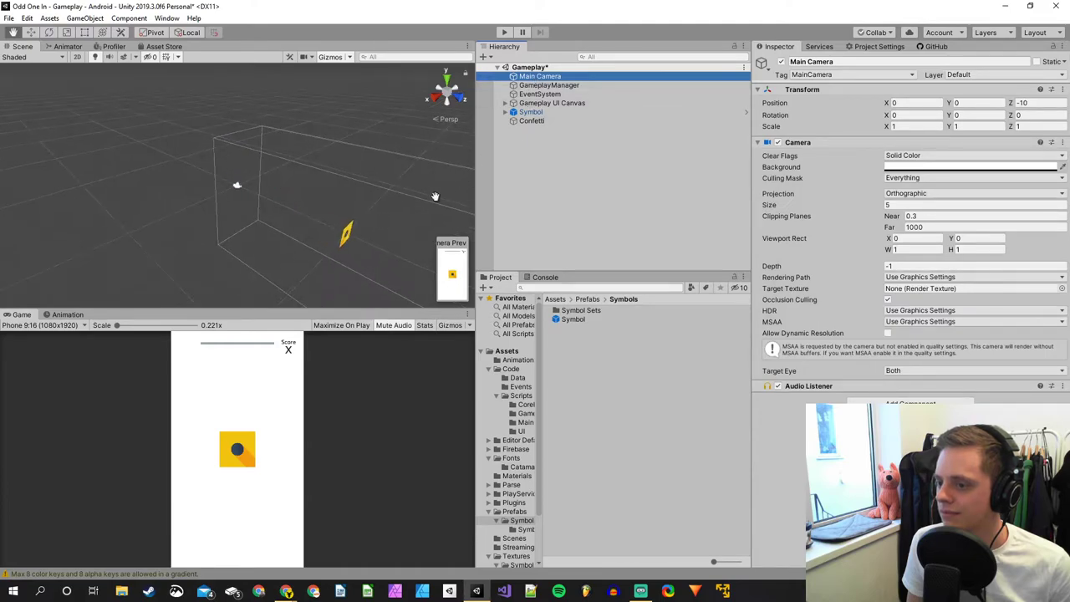
Compare the Transform values of the Confetti and Symbol objects.
click(547, 120)
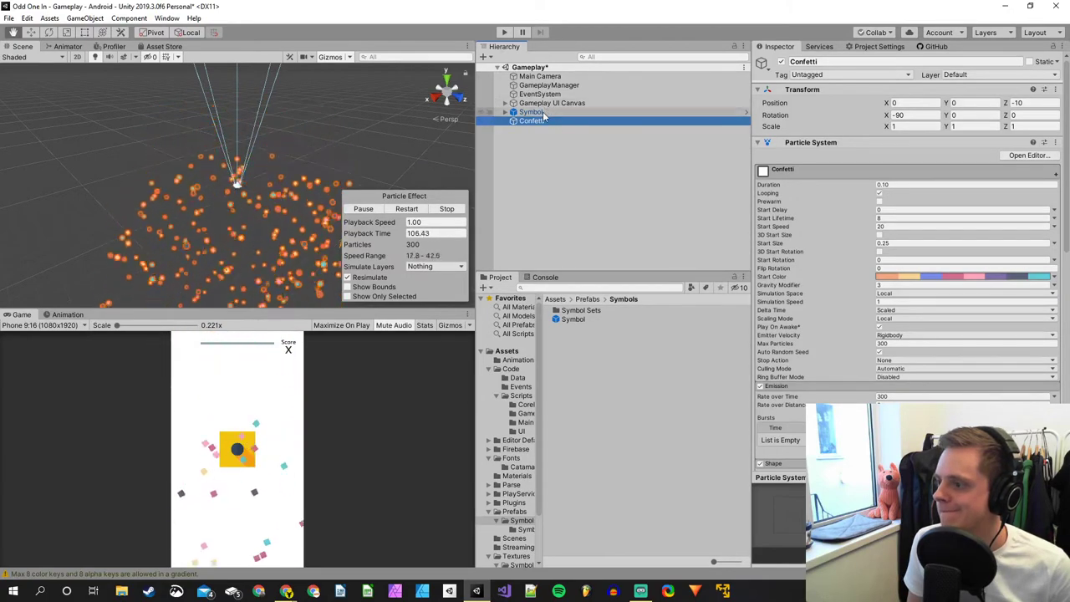
click(544, 113)
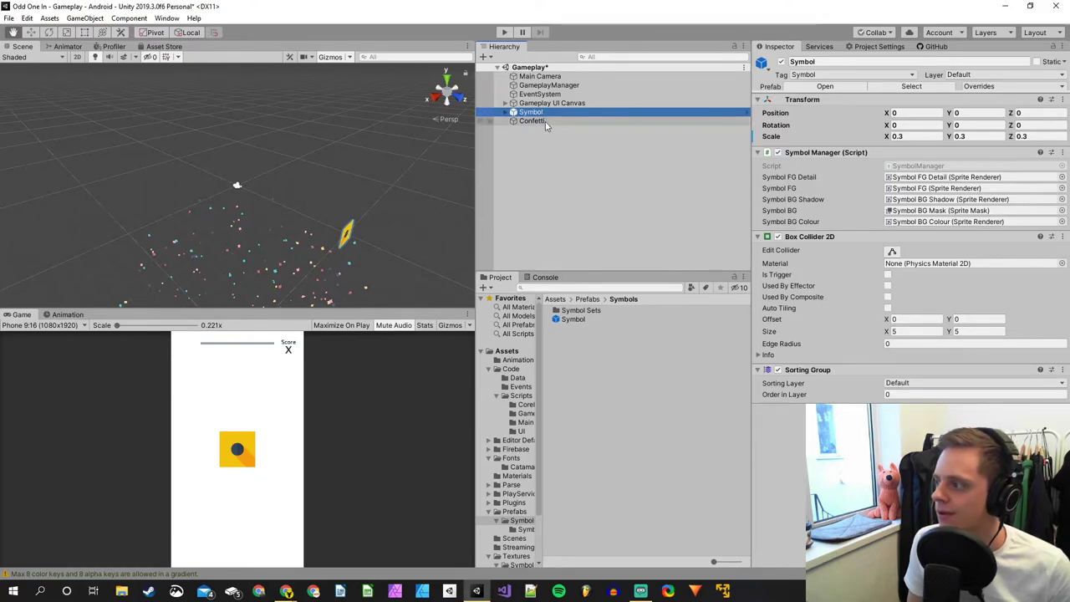
click(543, 121)
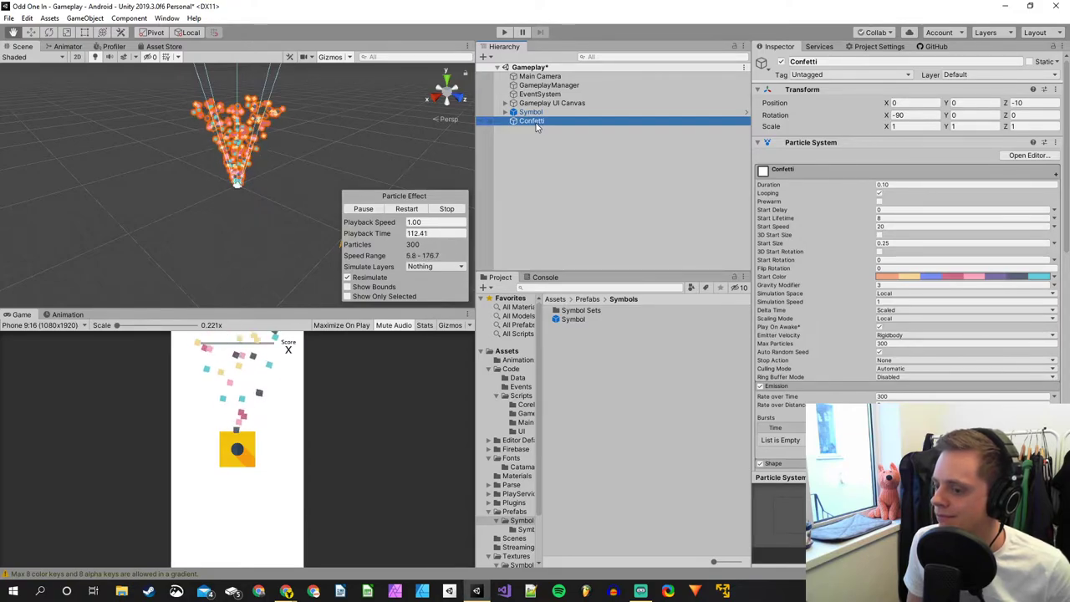
Set the Confetti object's Z position to 0 and check its layer against the Symbol's, keeping Default.
click(1030, 102)
text(0)
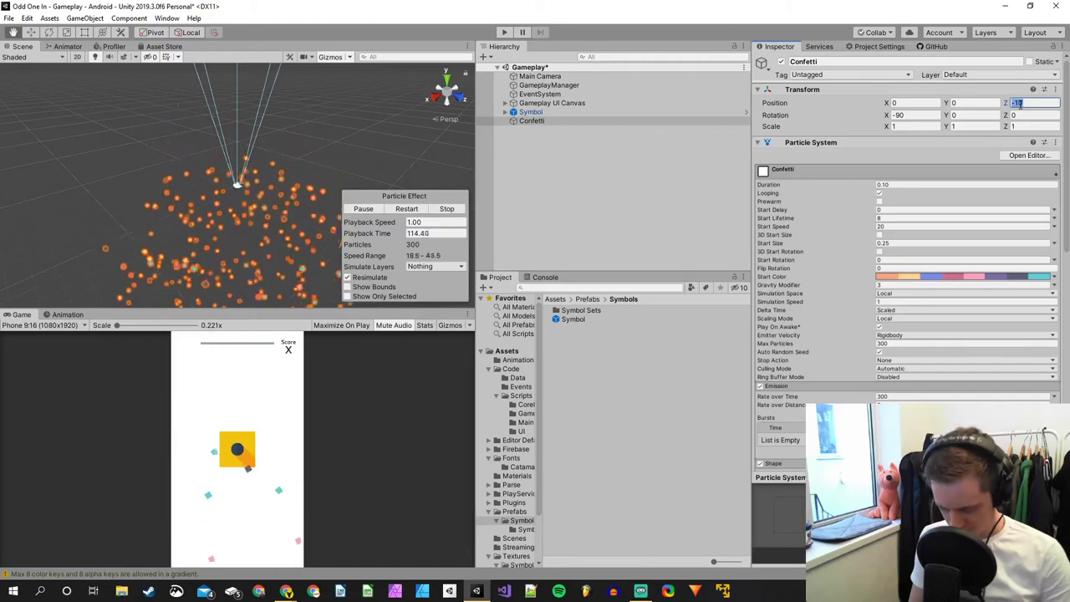
click(1003, 74)
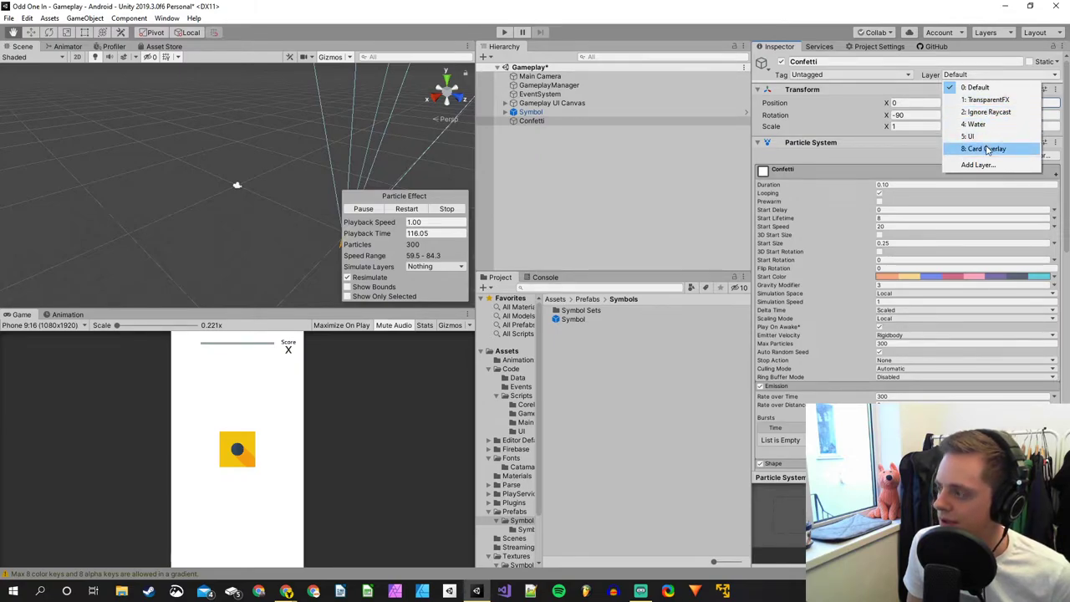
click(971, 87)
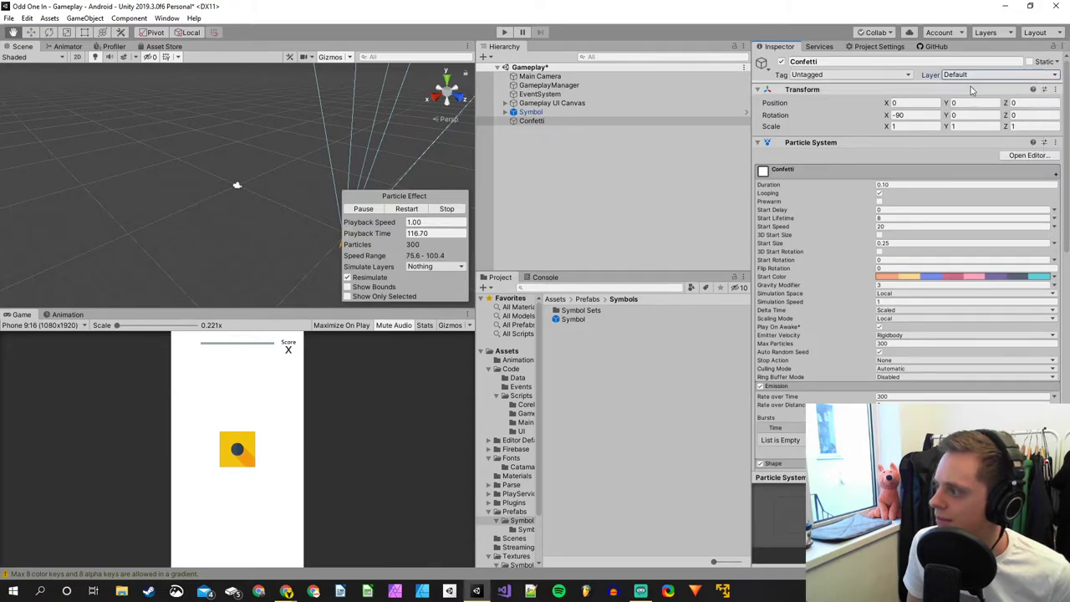
click(593, 111)
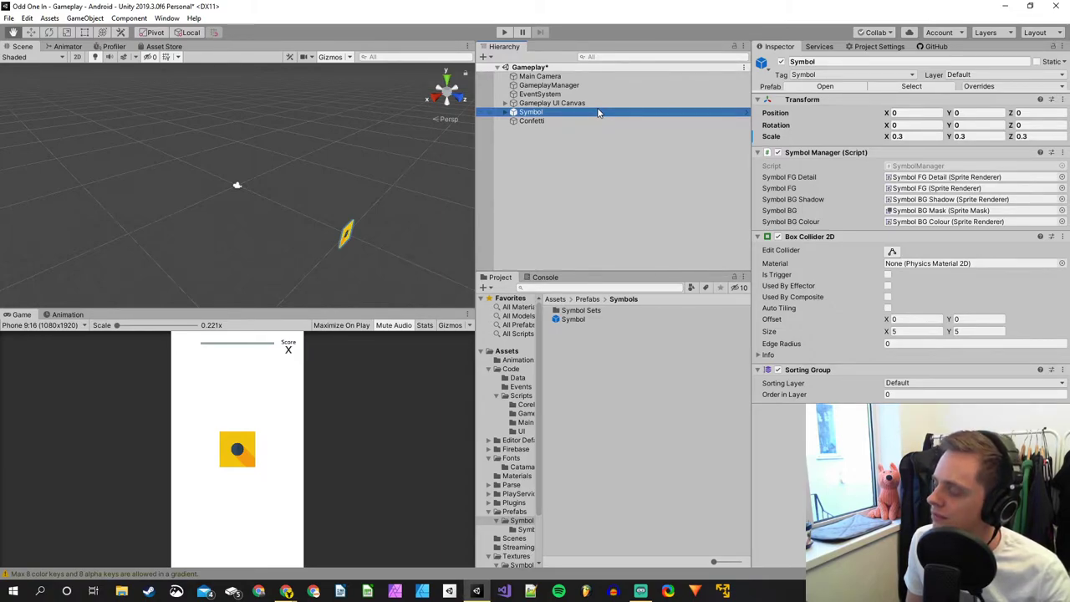
click(603, 121)
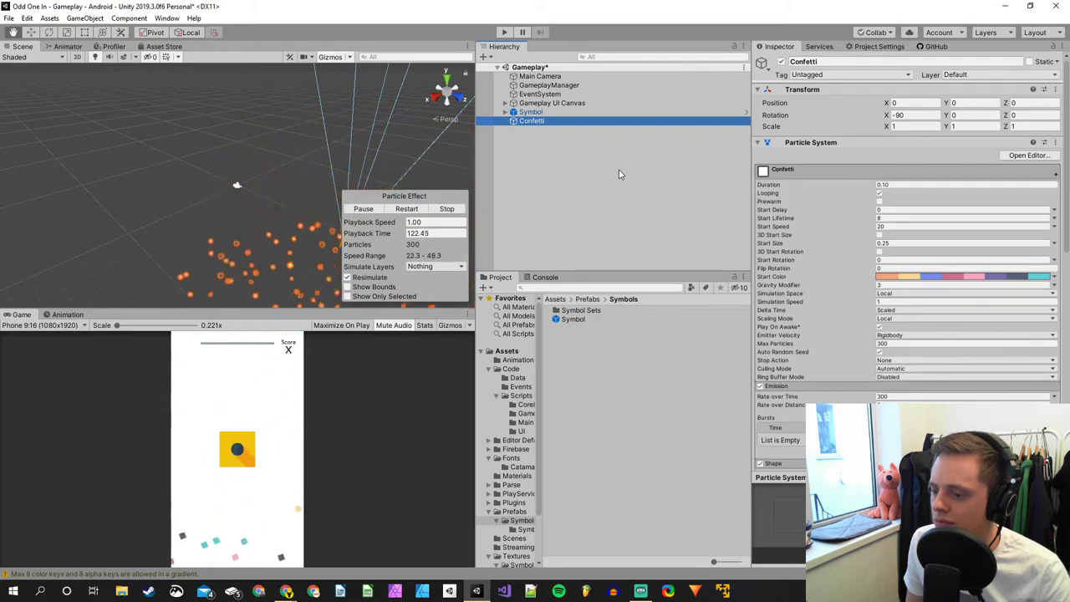
Try Z positions of -10 and -100 for the Confetti object and settle on 1.
click(1016, 102)
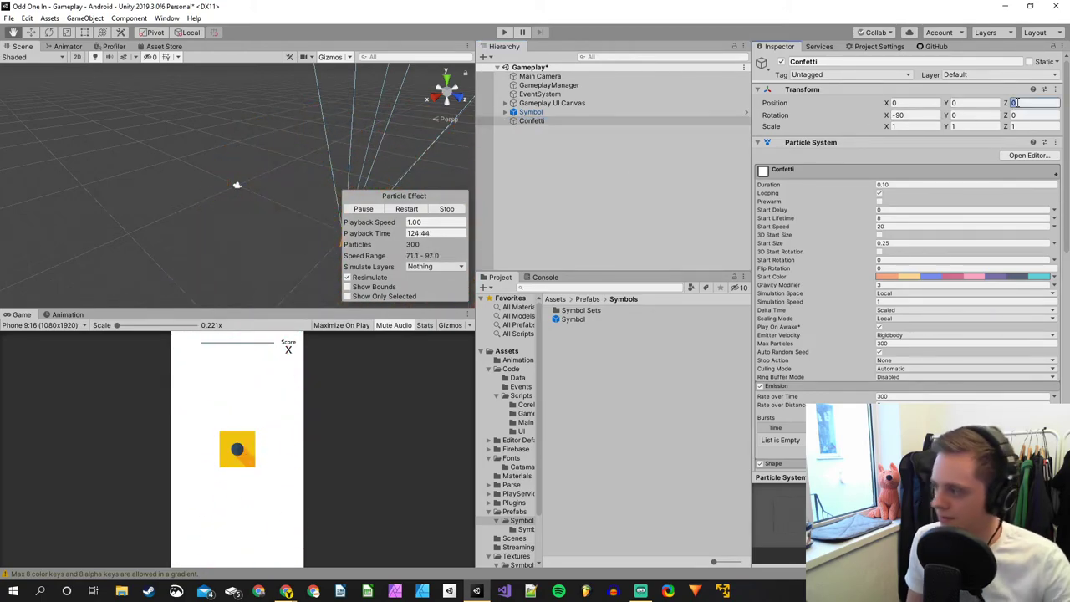
text(-10)
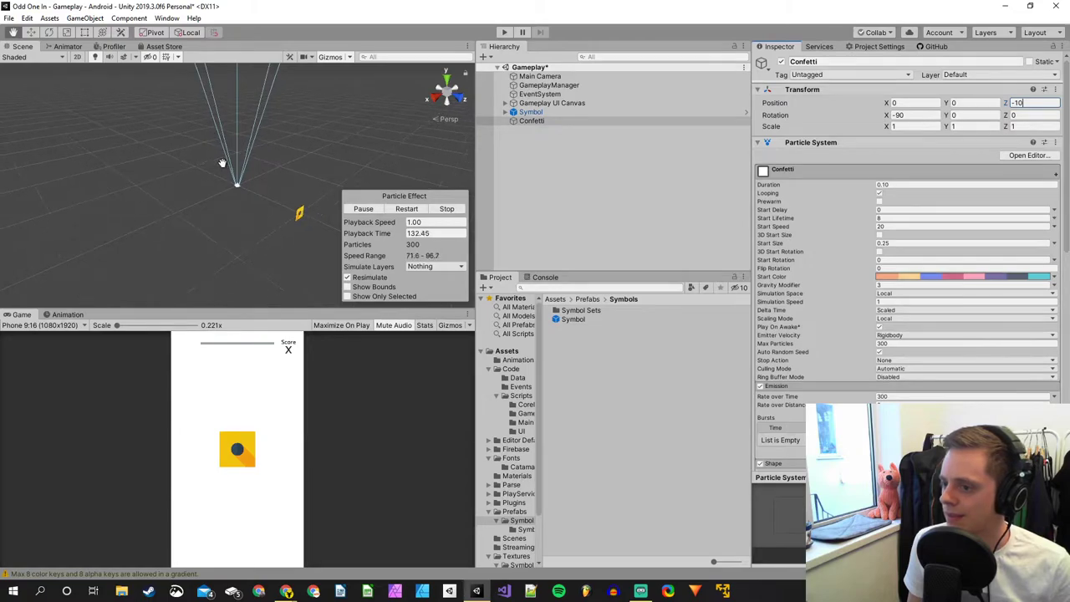
text(0)
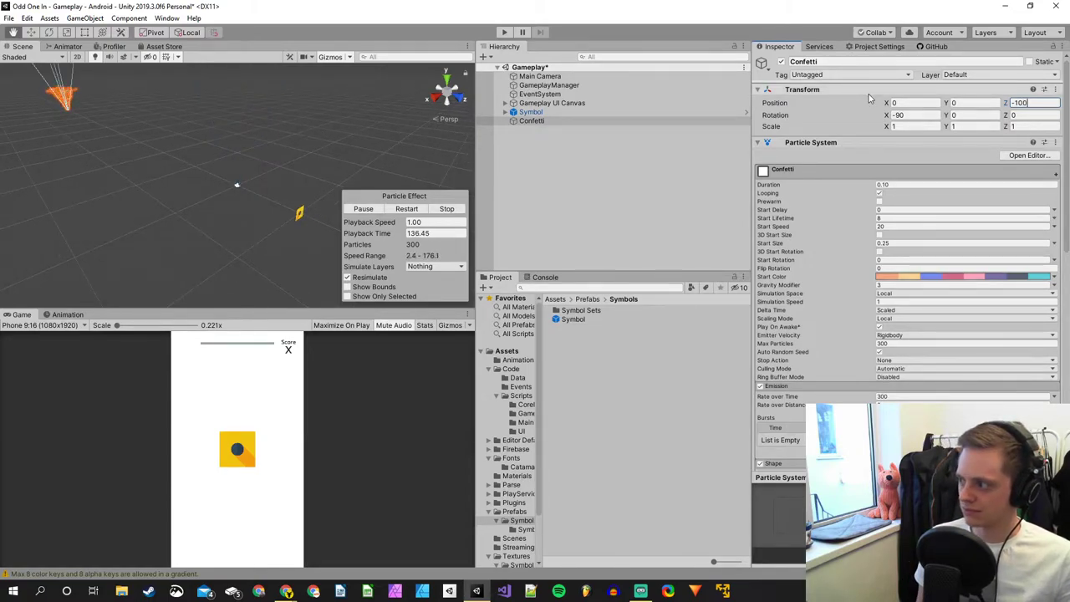
key(Return)
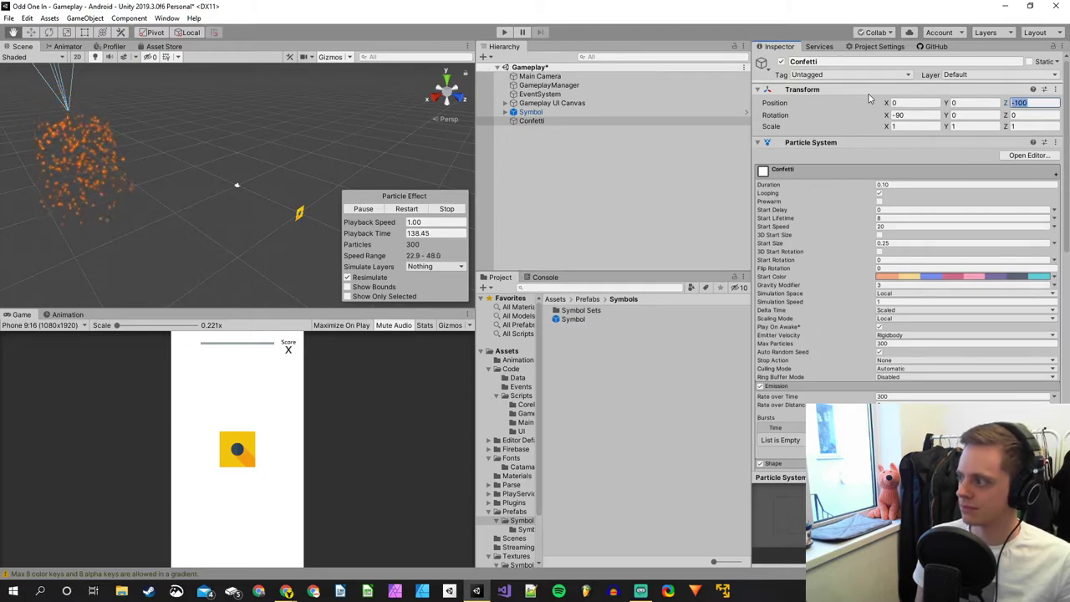
text(10)
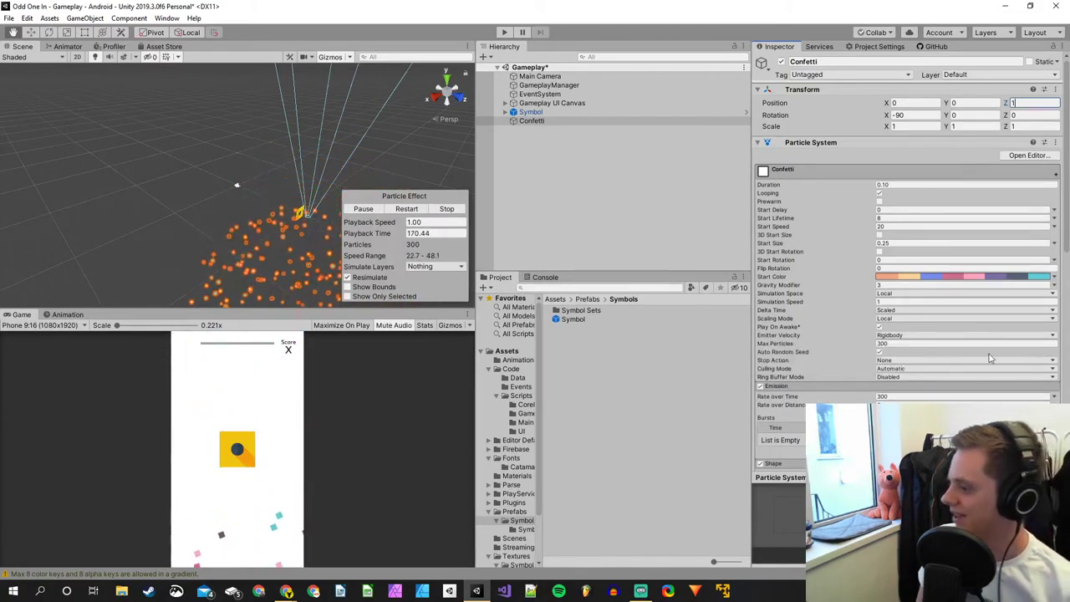
Review the Confetti particle system's modules, including Shape and Force over Lifetime, for a setting that controls particle depth.
scroll(807, 268, down, 5)
scroll(807, 268, up, 5)
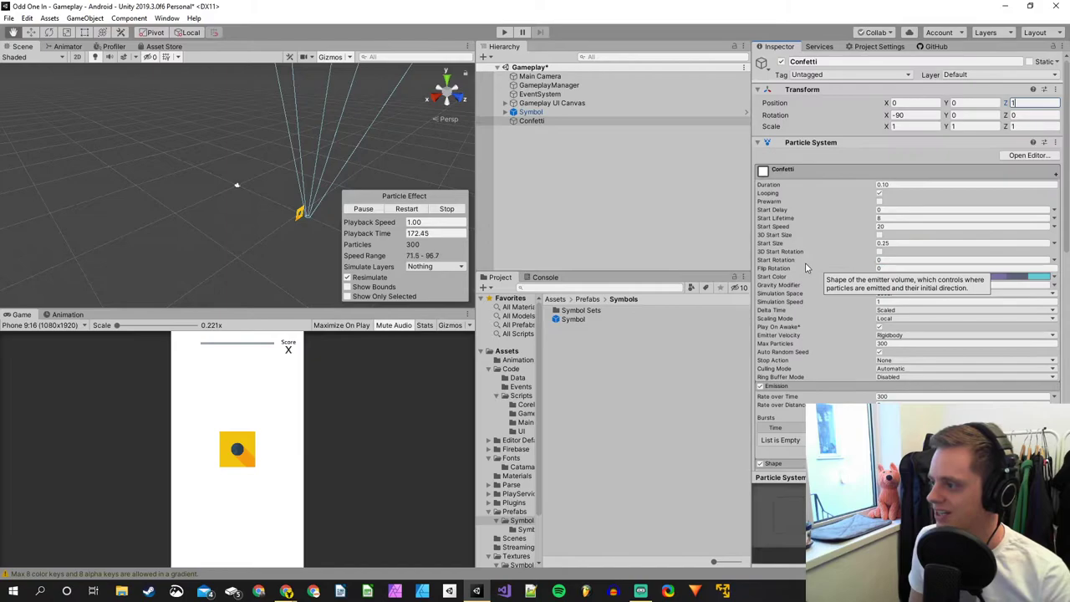
scroll(822, 336, down, 8)
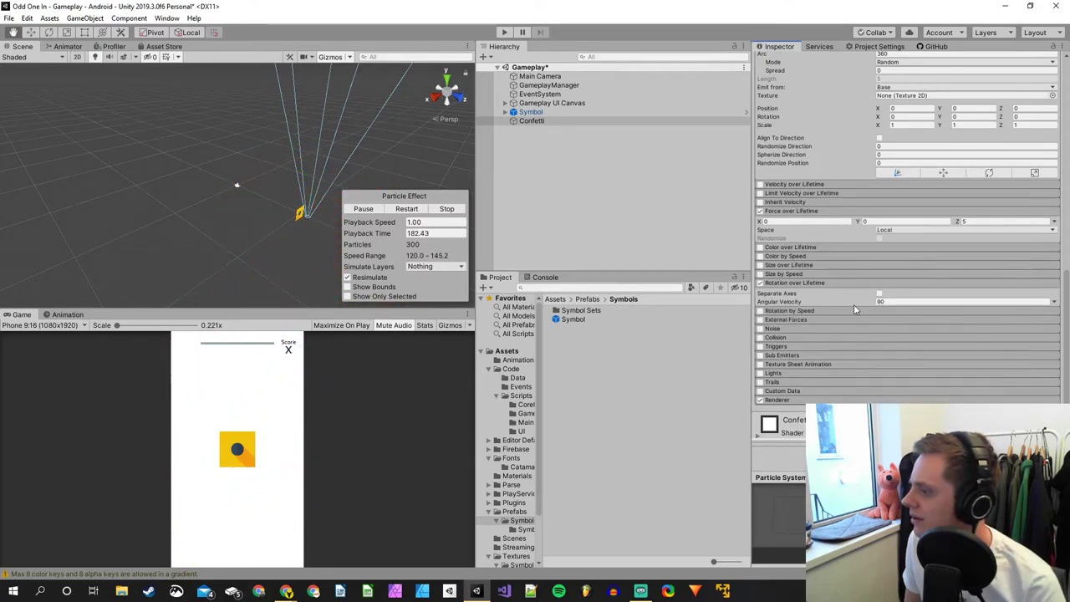
scroll(853, 304, up, 3)
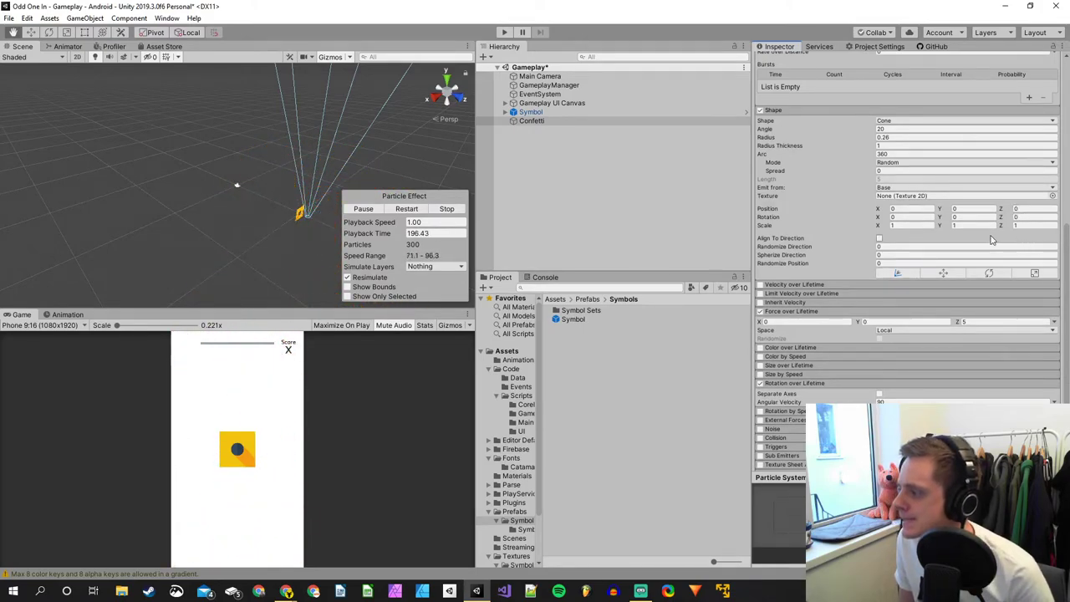
scroll(971, 238, up, 3)
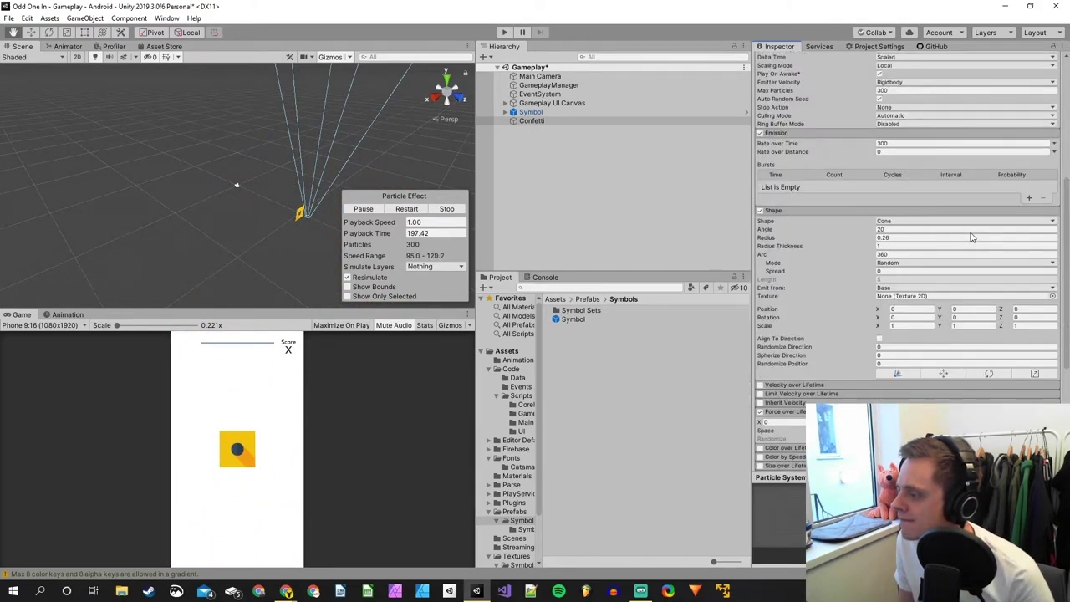
click(1016, 309)
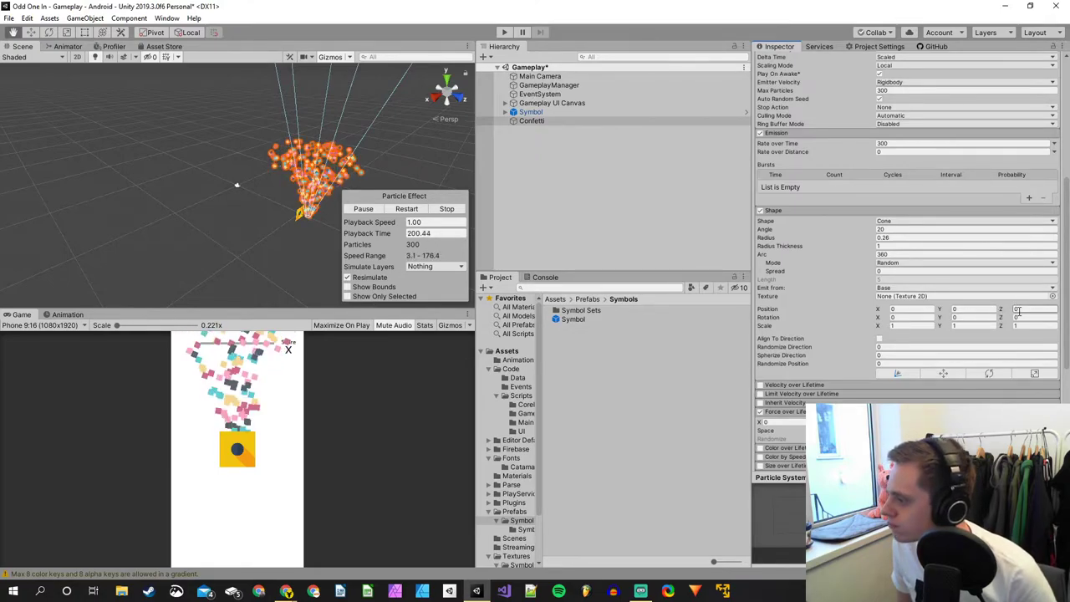
text(1)
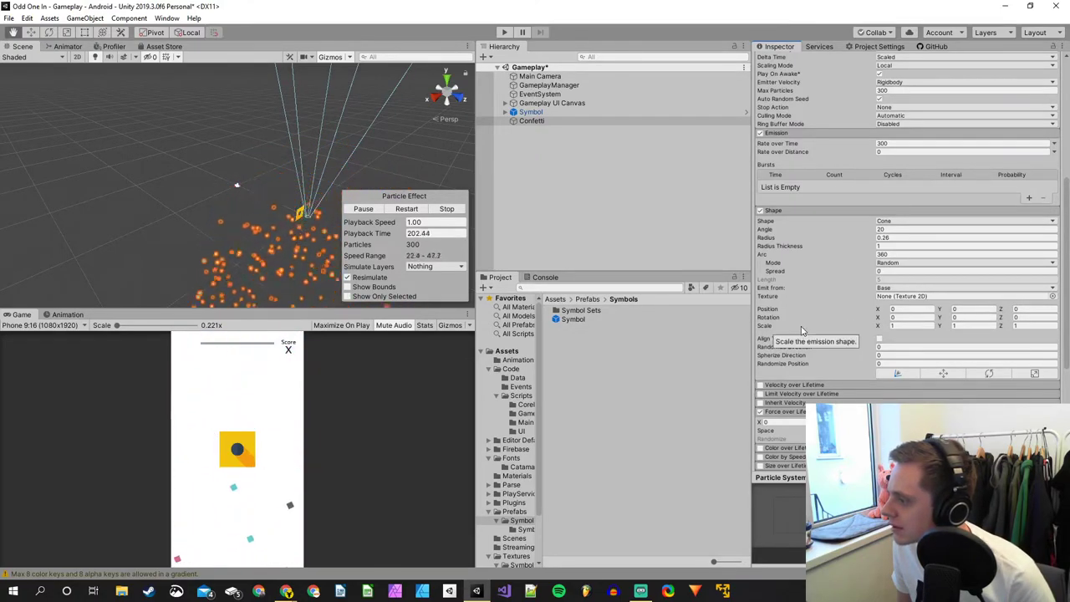
scroll(801, 328, up, 8)
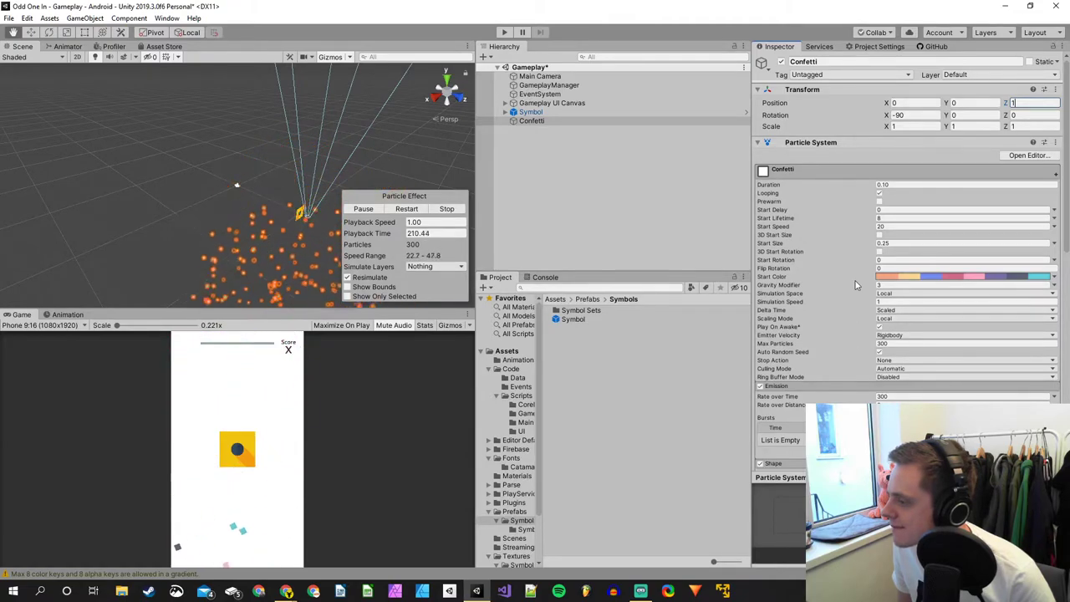
scroll(856, 285, down, 10)
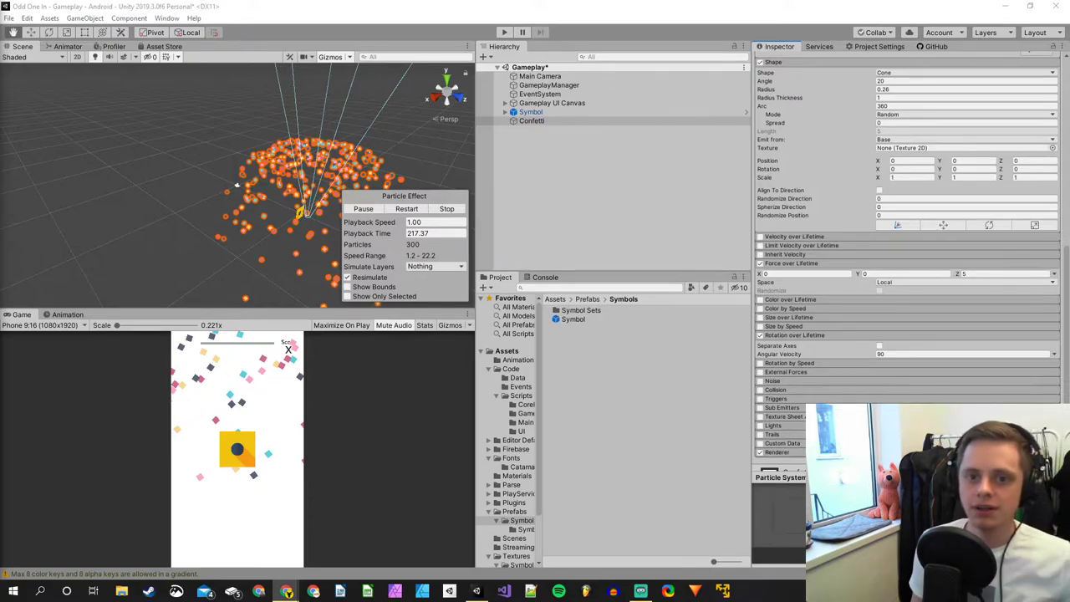
Switch to the browser and review the search results for "unity particle system z position over time".
key(alt+Tab)
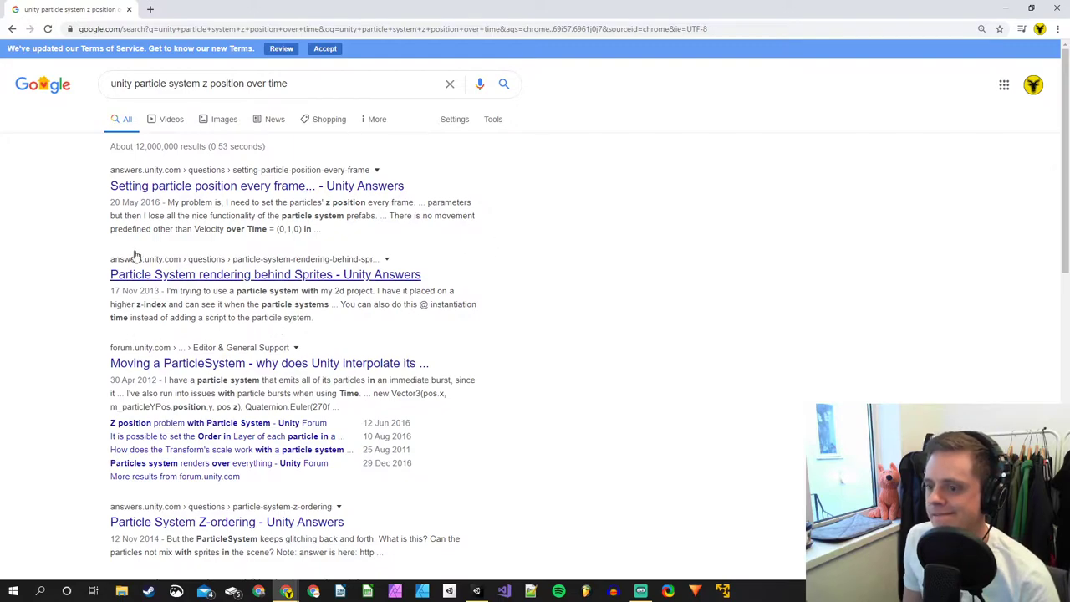
scroll(101, 239, down, 2)
scroll(100, 243, down, 1)
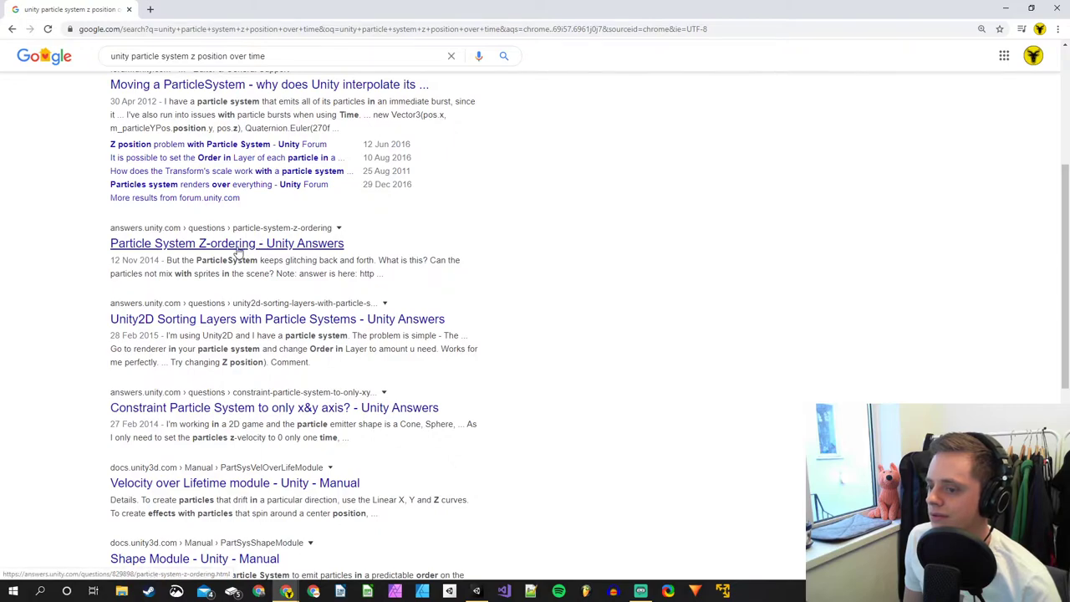
scroll(108, 282, down, 1)
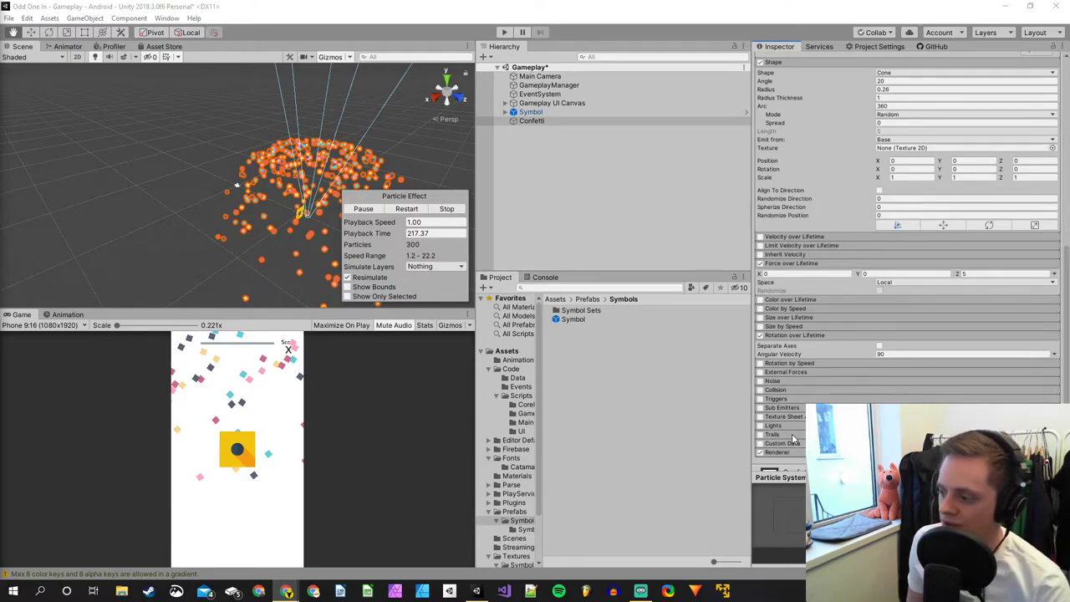
Try a Force over Lifetime Z value of 10, restore it to 5, and inspect the Velocity over Lifetime settings.
click(803, 264)
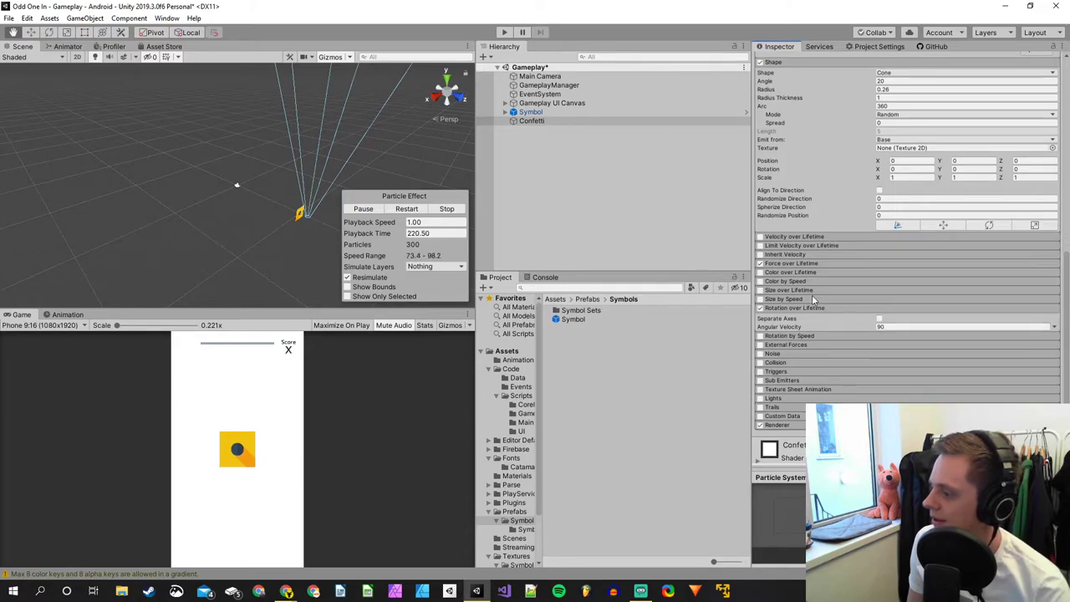
click(802, 264)
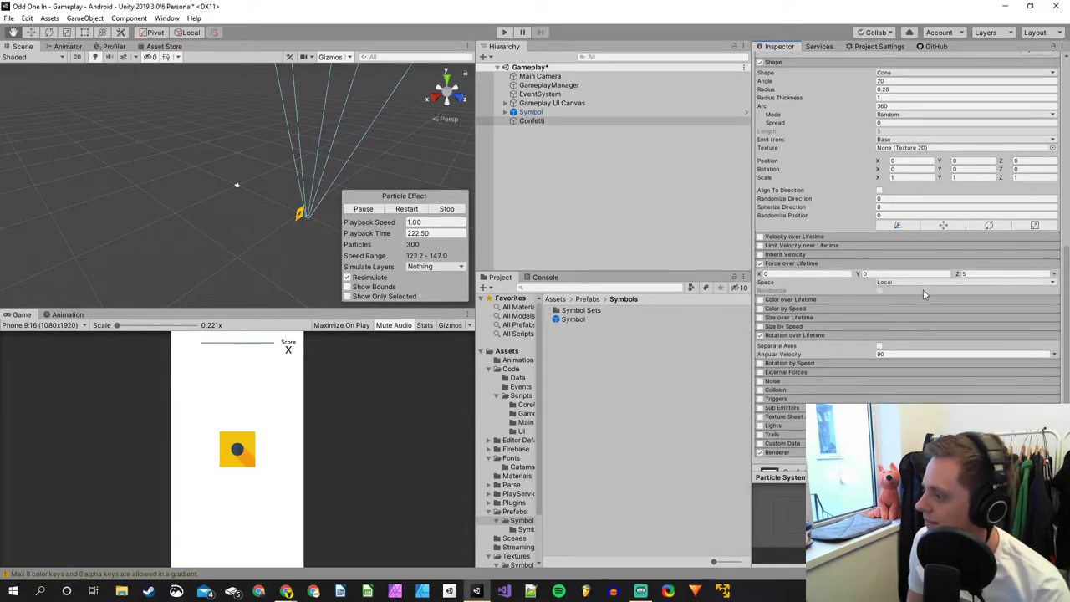
click(984, 274)
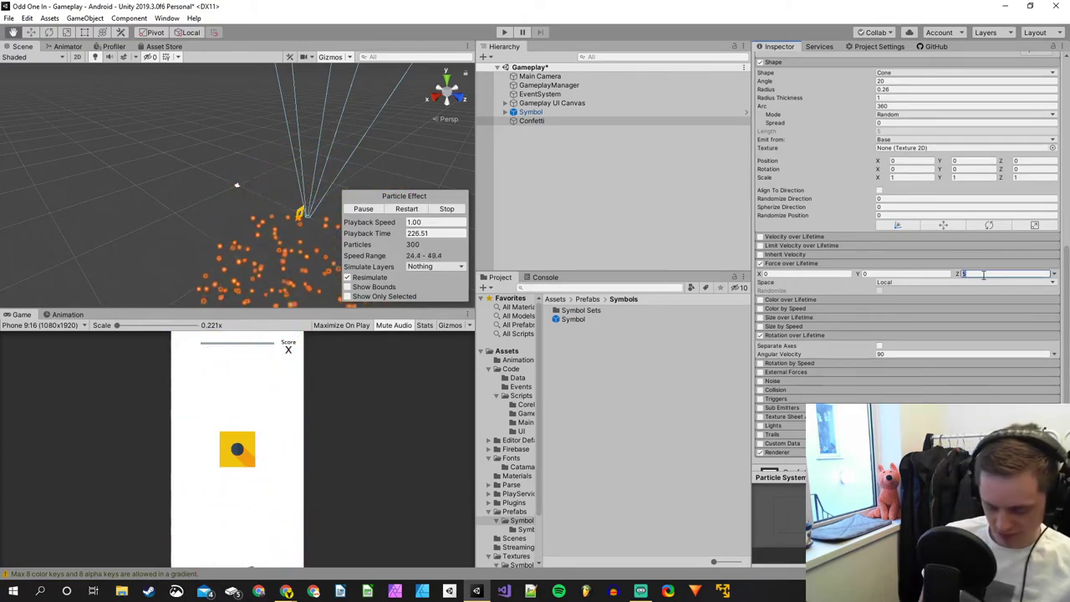
text(10)
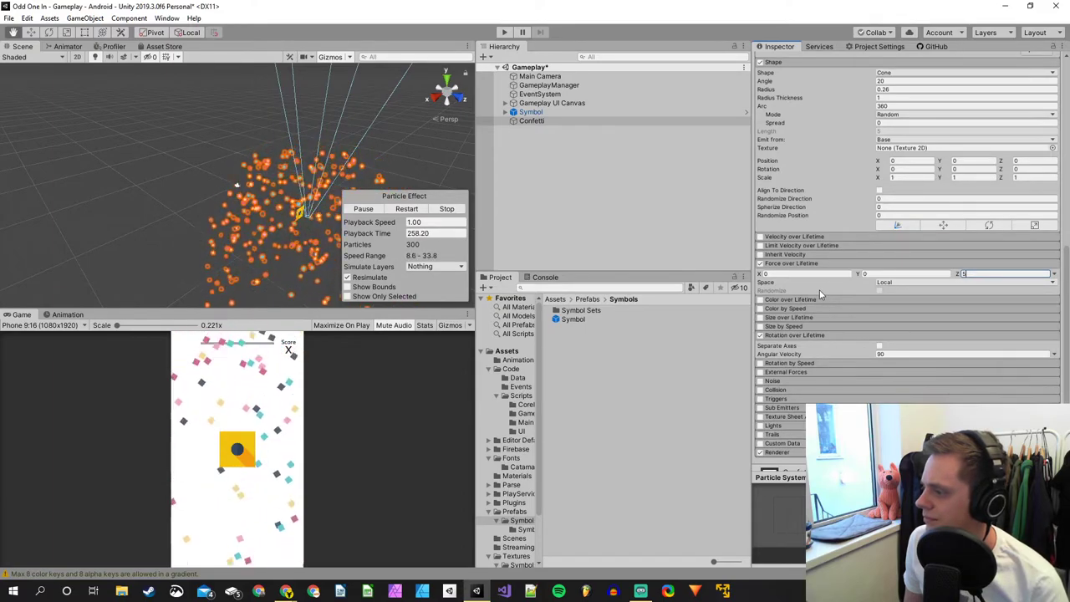
click(815, 239)
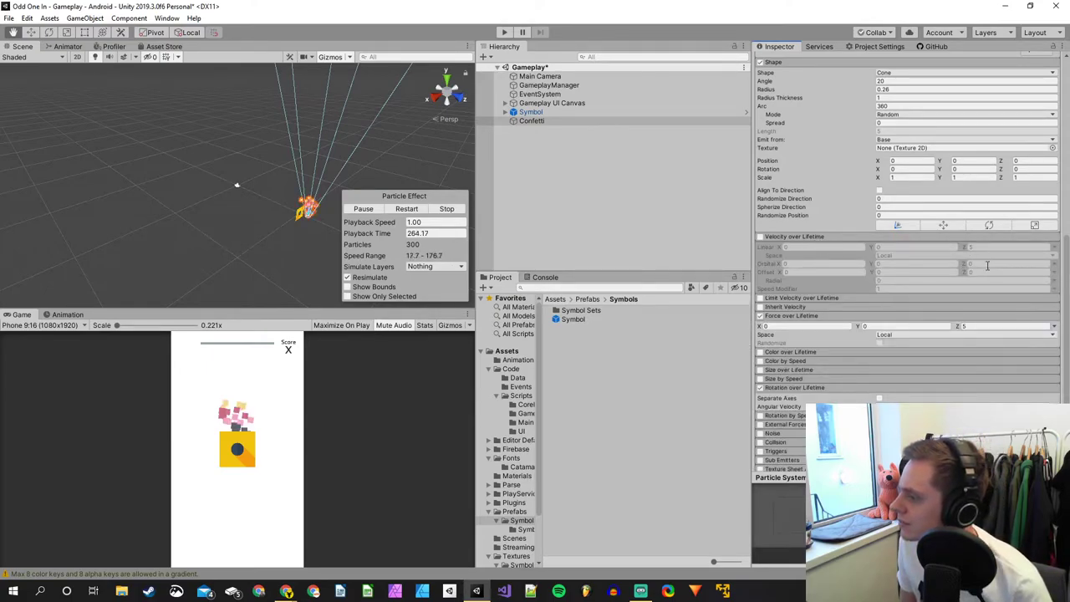
click(823, 238)
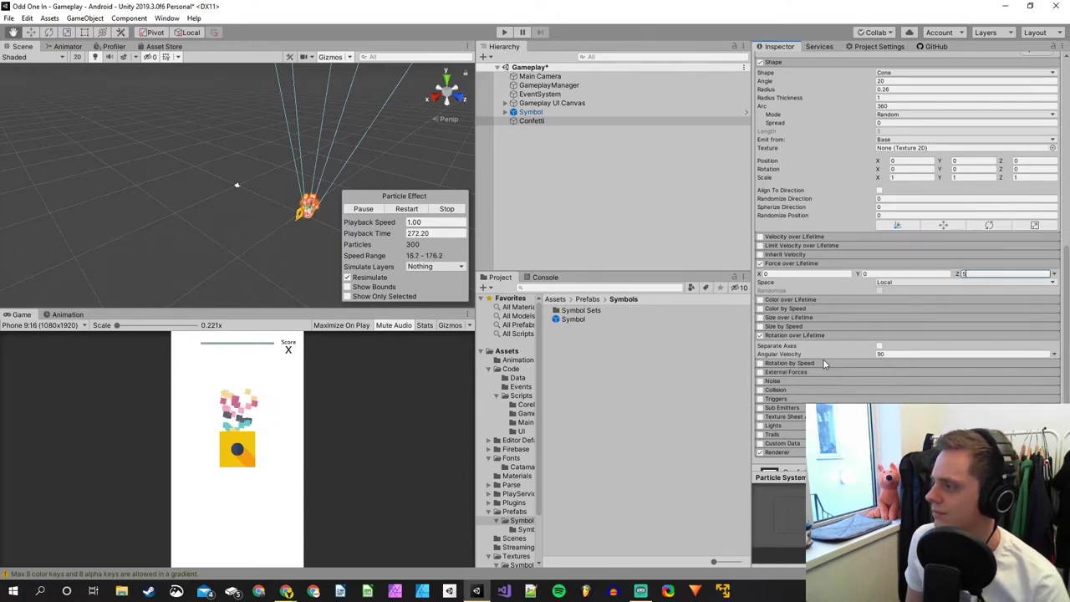
Try a Z position of 1 in the Confetti's Shape module and return it to 0.
click(1033, 161)
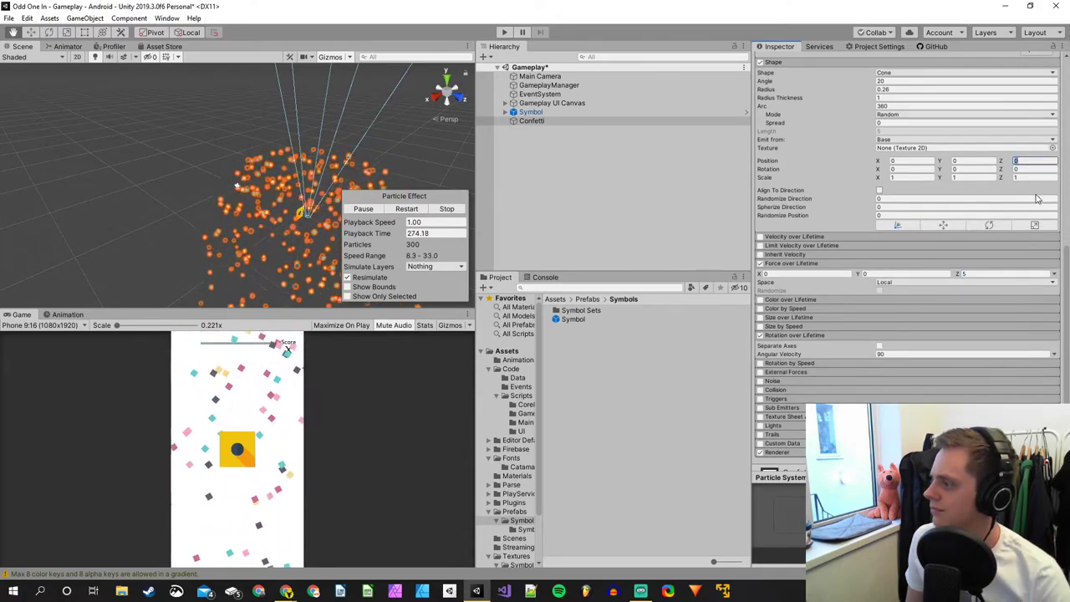
text(1)
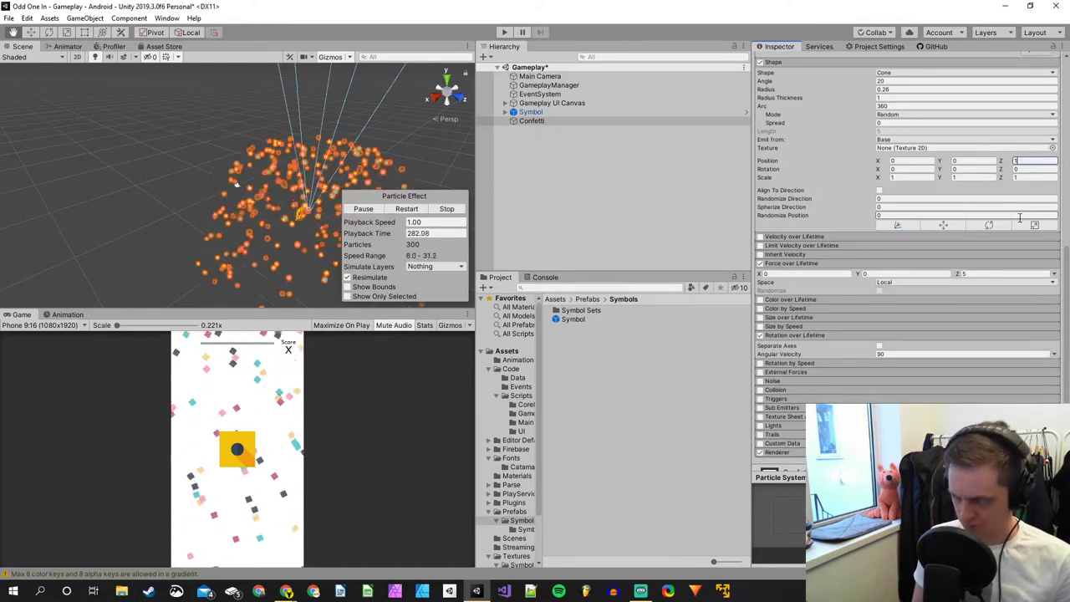
text(0)
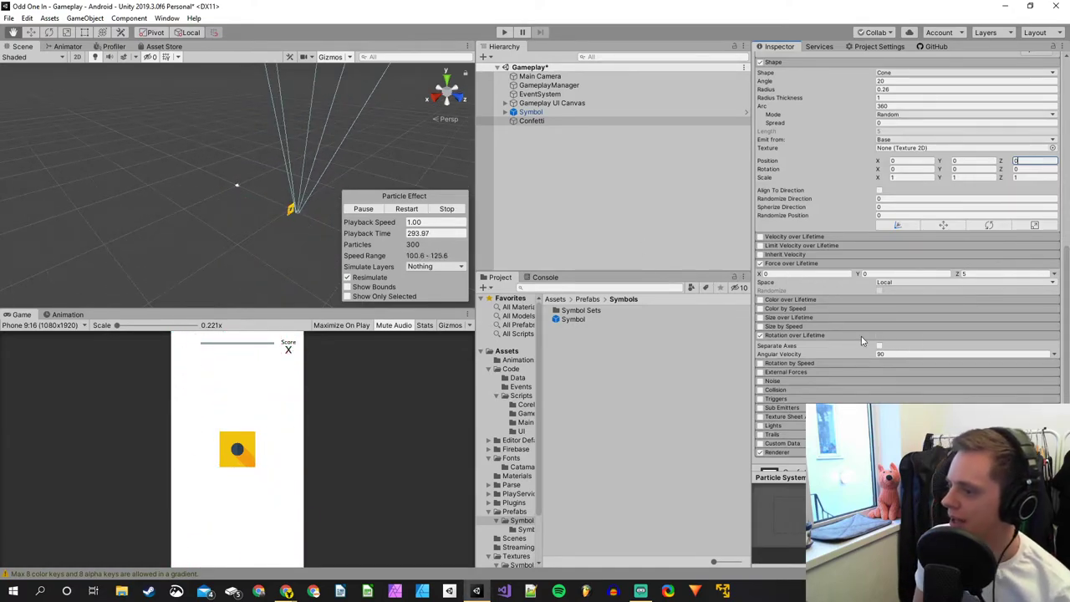
Try tilting the Confetti's emission shape with X rotations of 2.85, -4.7 and -6.18.
scroll(816, 389, down, 2)
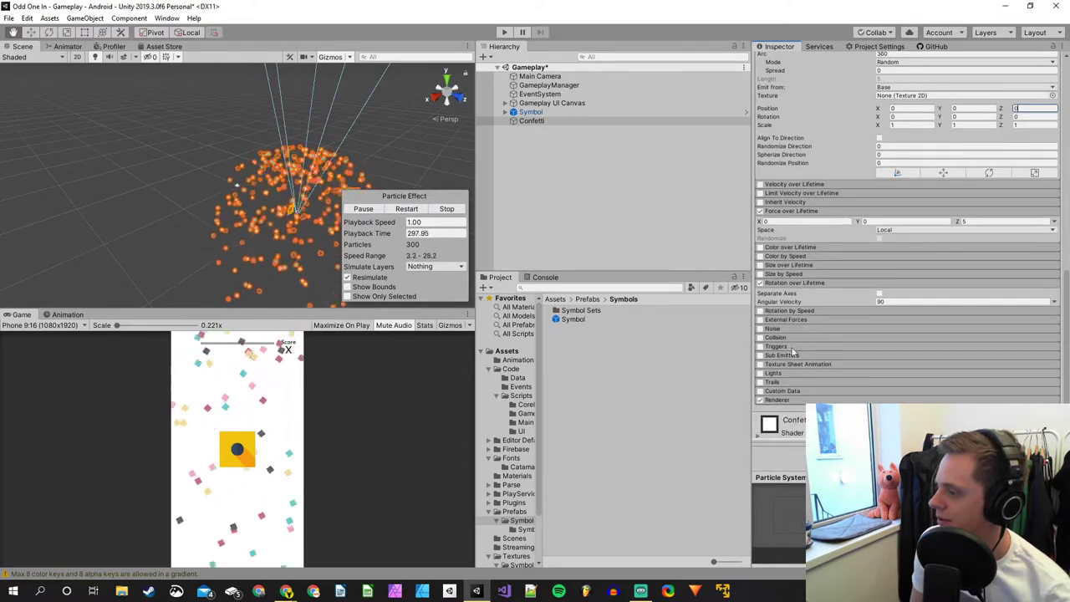
scroll(799, 343, up, 6)
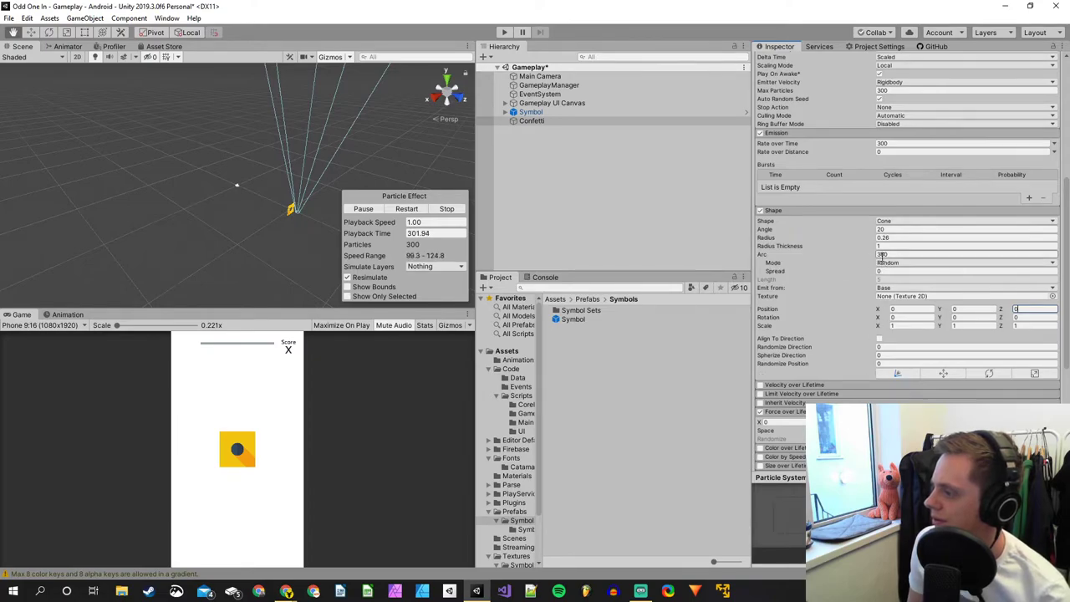
click(911, 318)
text(2.85)
key(BackSpace)
key(BackSpace)
key(BackSpace)
key(BackSpace)
text(-4.7)
key(BackSpace)
key(BackSpace)
key(BackSpace)
key(BackSpace)
text(-6.18)
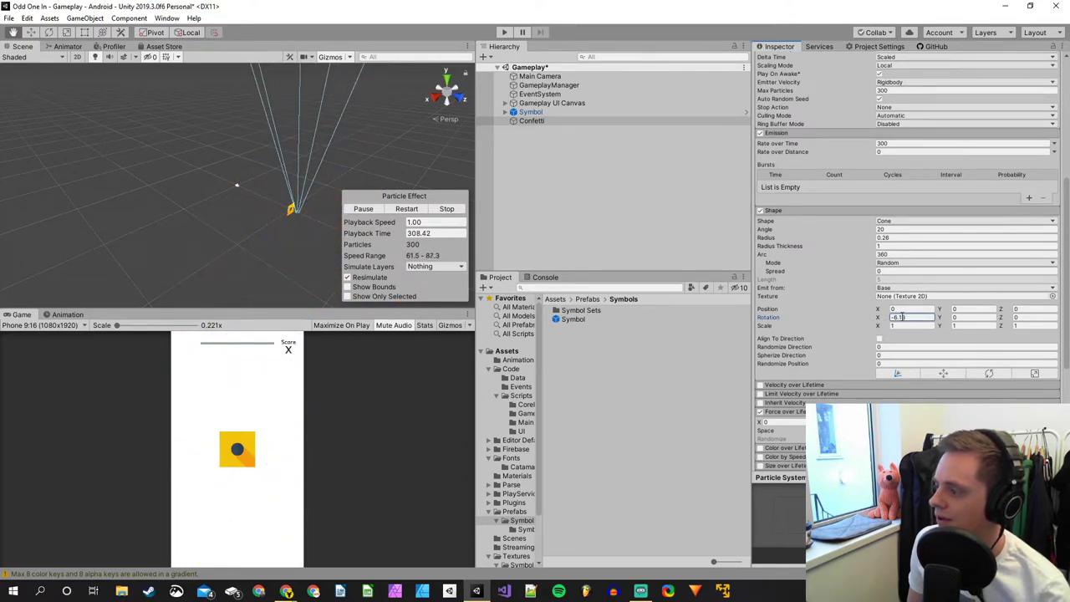
Try a Shape X rotation of -10, view the cone from the right side, and return the rotation to 0.
double_click(902, 314)
text(10)
text(-)
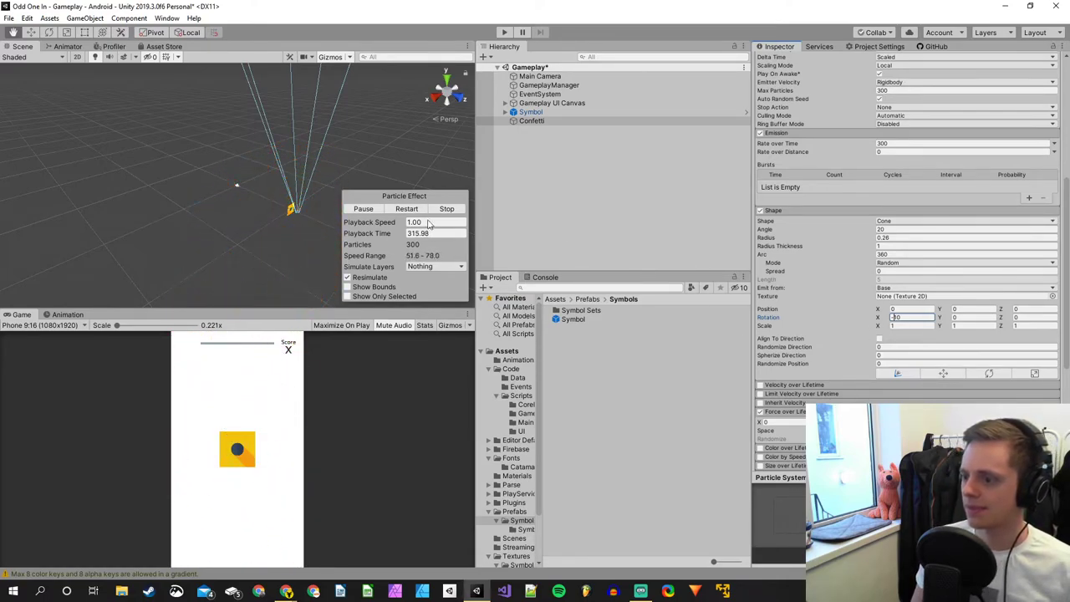
middle_drag(253, 220, 231, 220)
click(443, 99)
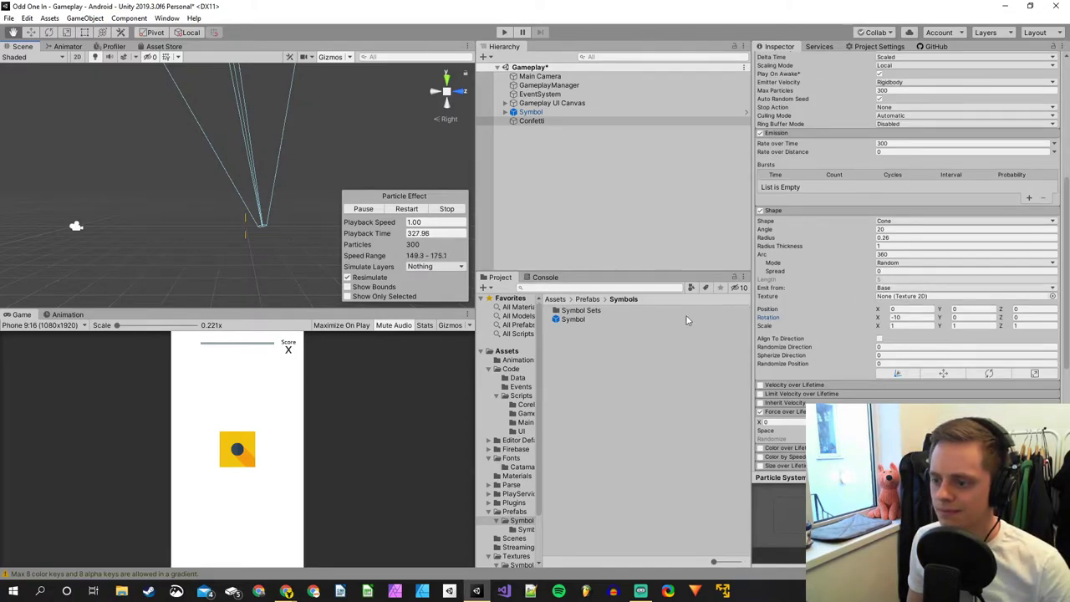
click(906, 317)
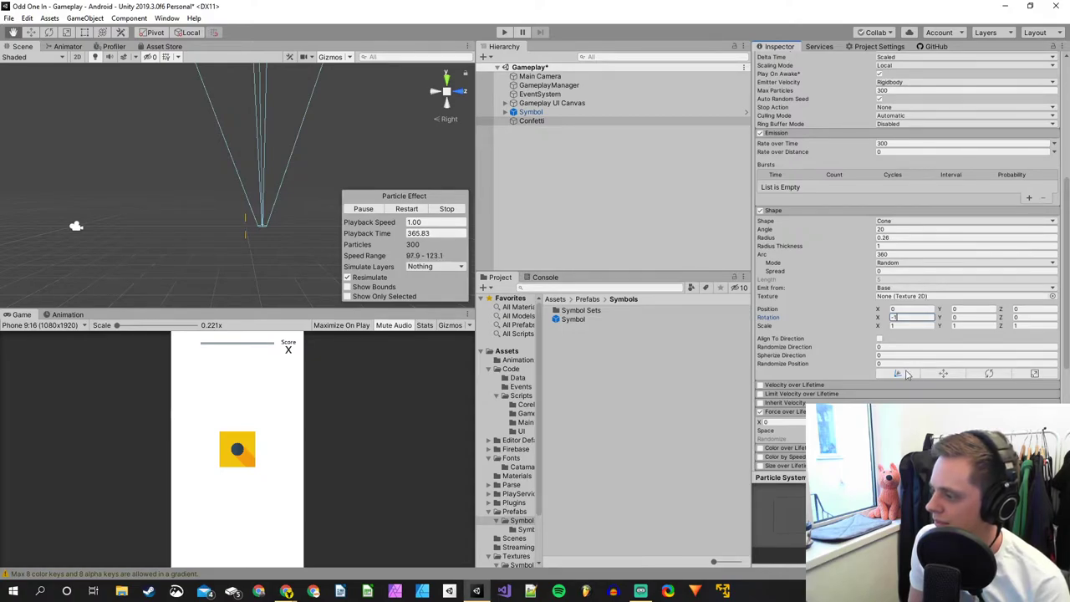
text(0.1)
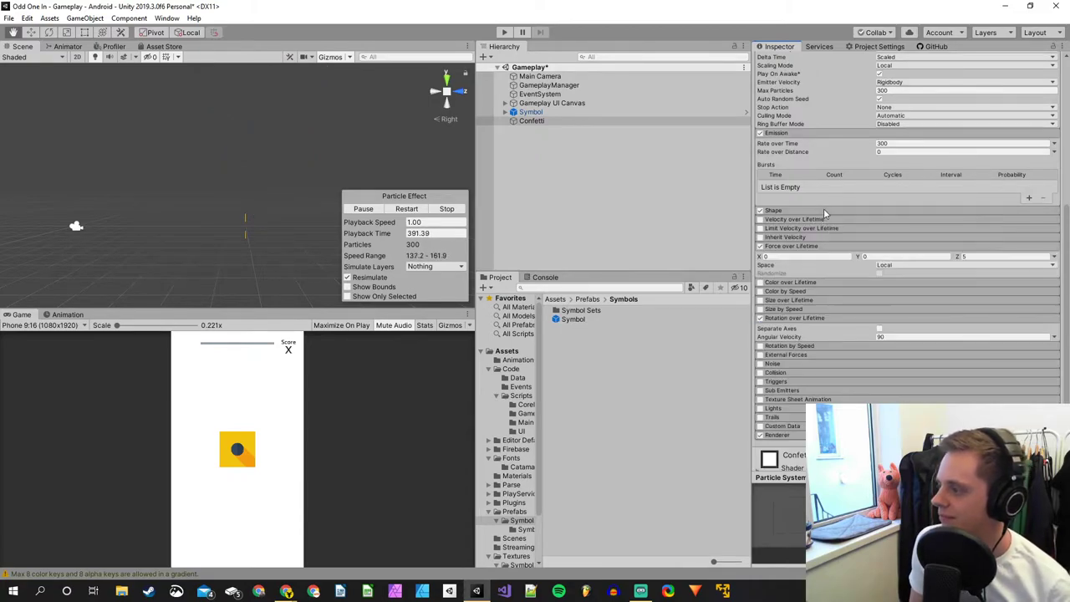
Switch the Scene view to 2D and frame the whole confetti cone.
click(888, 238)
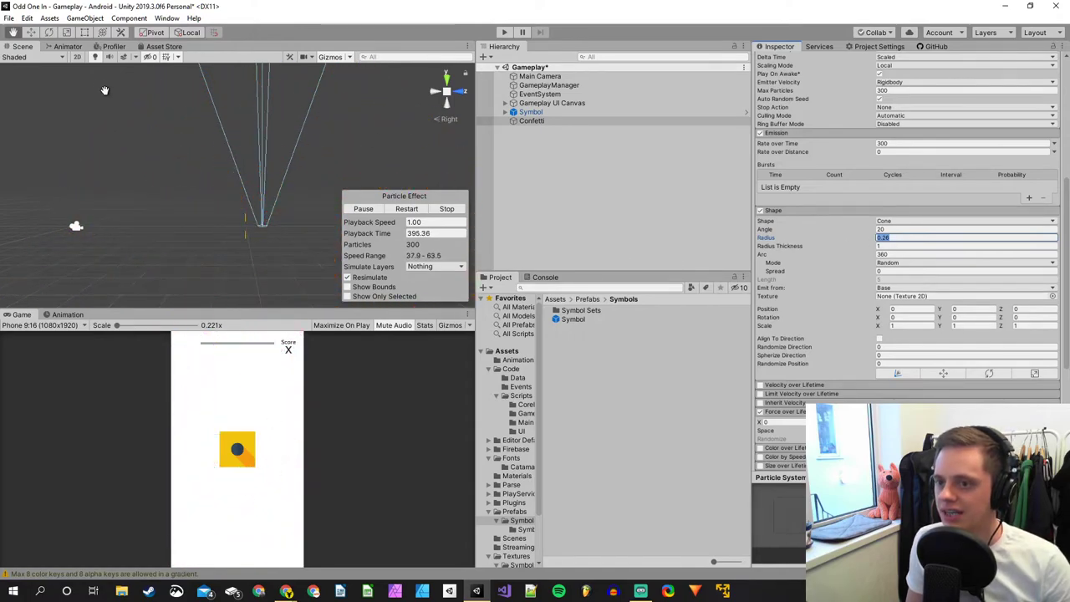
click(78, 57)
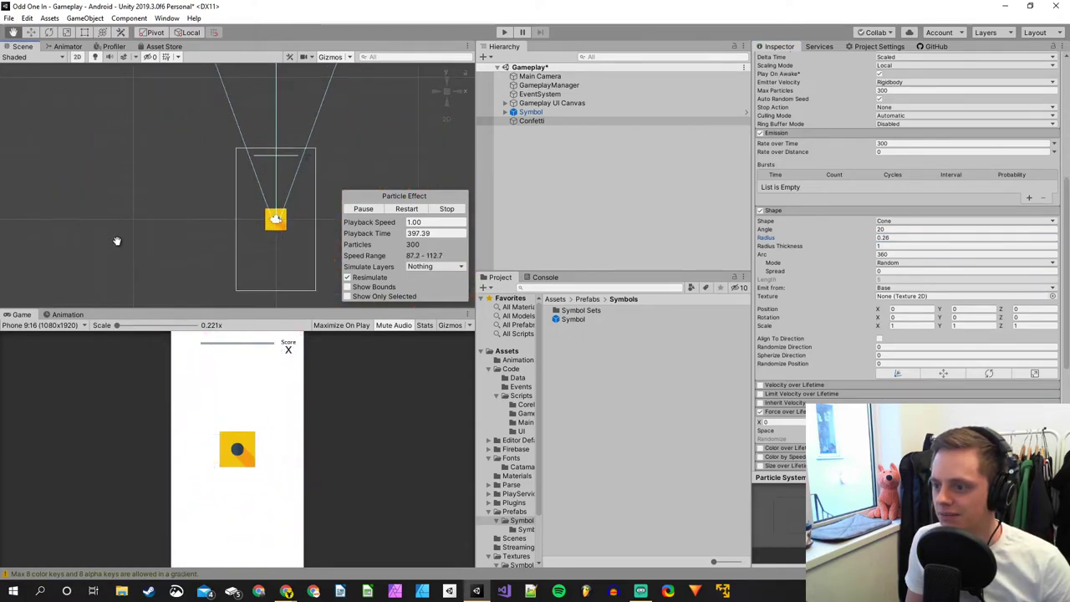
scroll(126, 239, down, 4)
scroll(238, 265, up, 1)
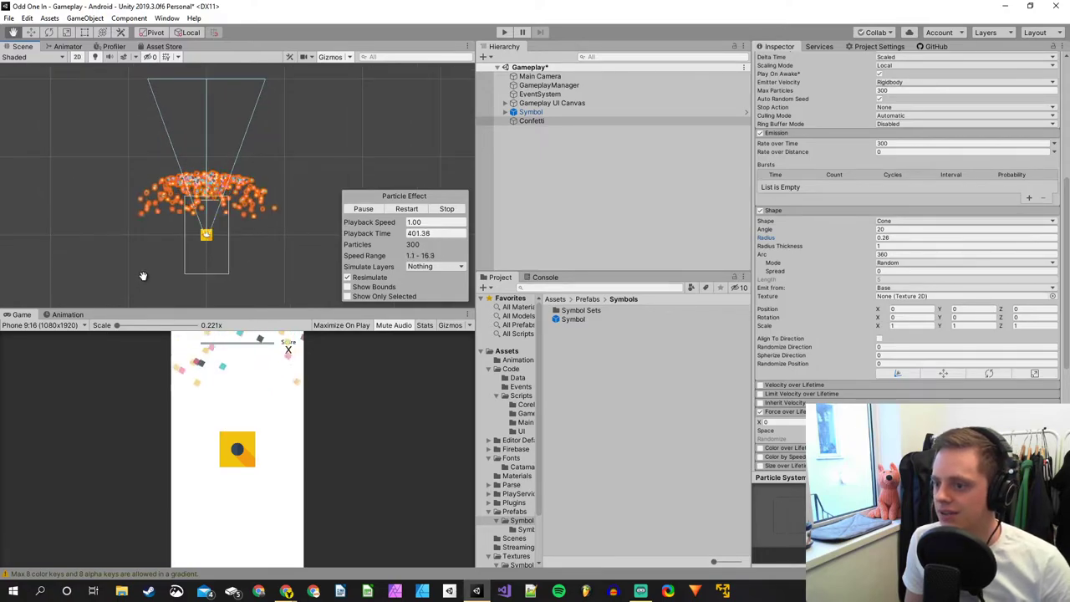
Try a Shape radius of 0.1 for the Confetti.
click(888, 239)
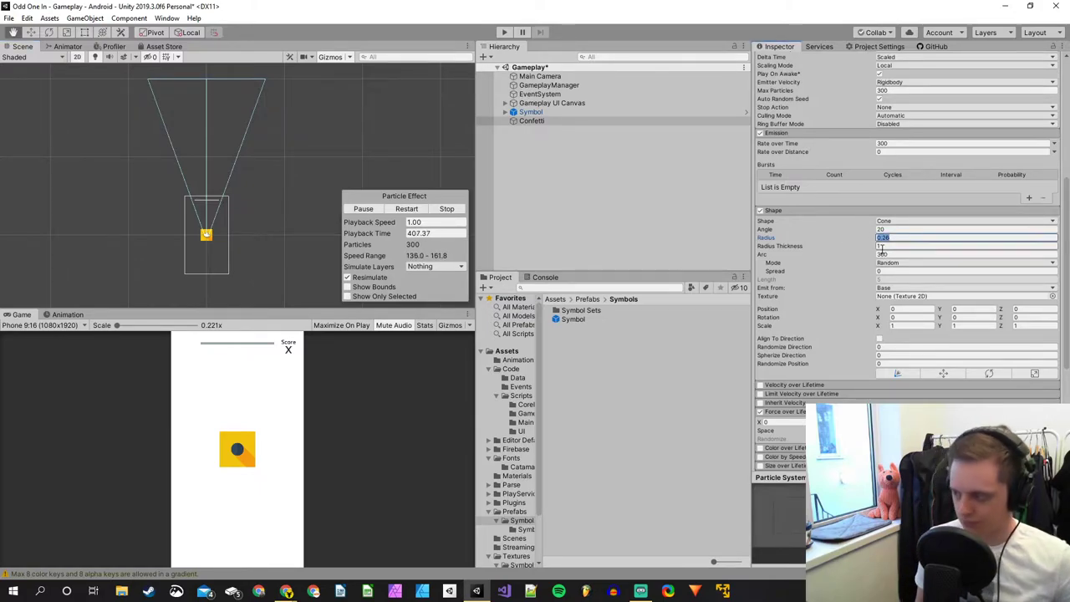
key(shift+Left)
key(shift+Left)
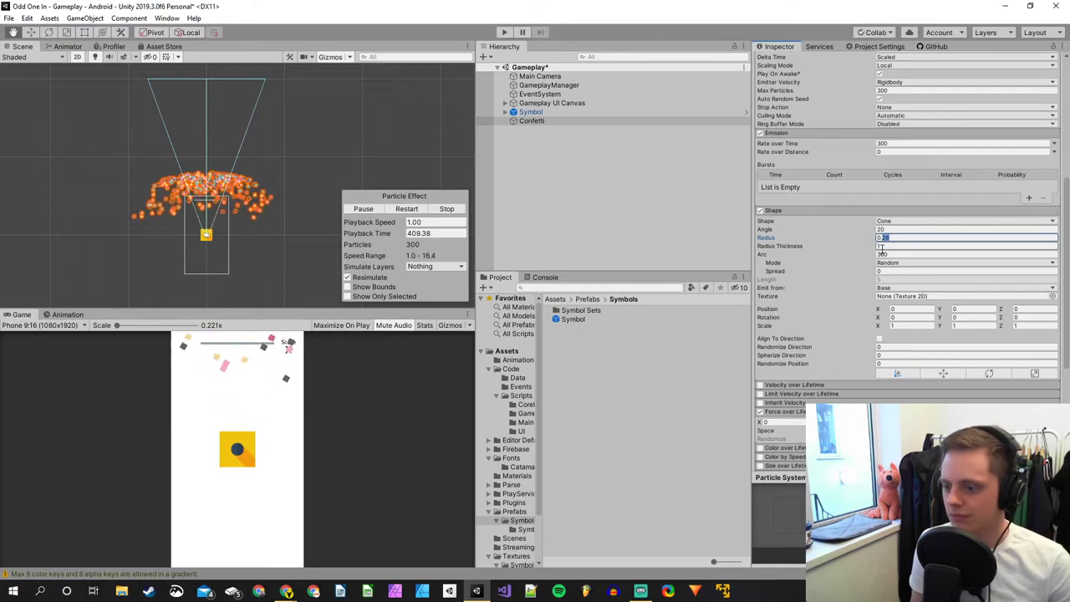
text(1)
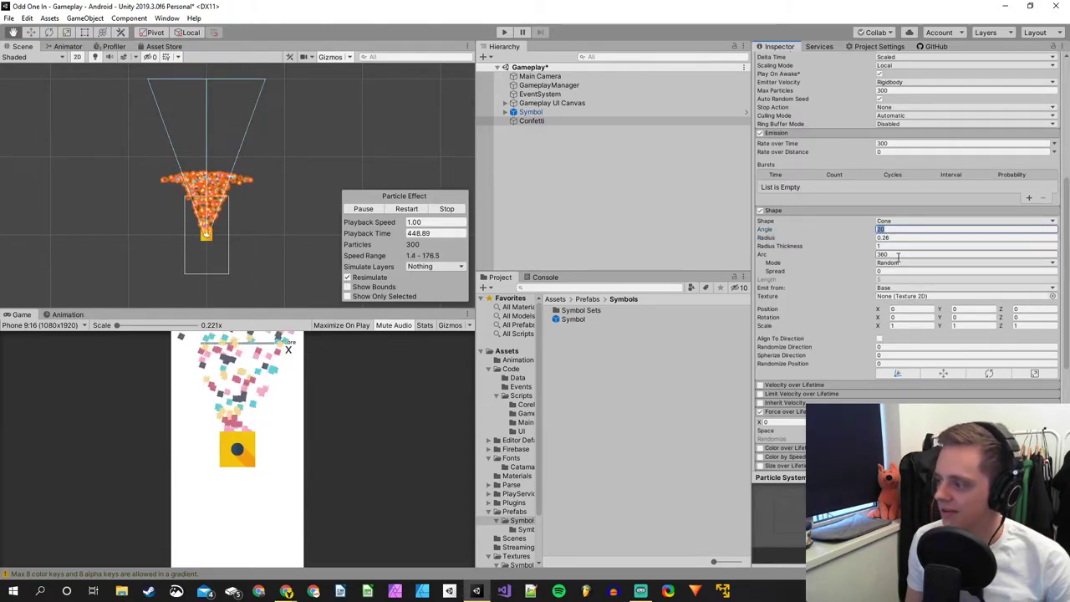
Try a Shape angle of 200 with negative X rotations, and return the rotation to 0.
click(880, 229)
text(200)
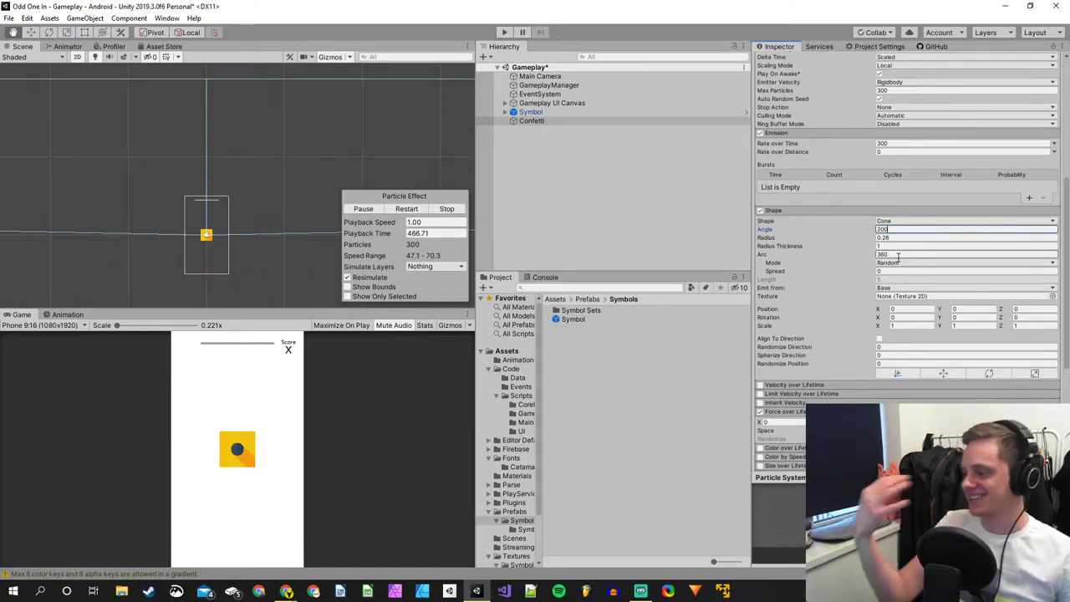
click(904, 319)
text(-9)
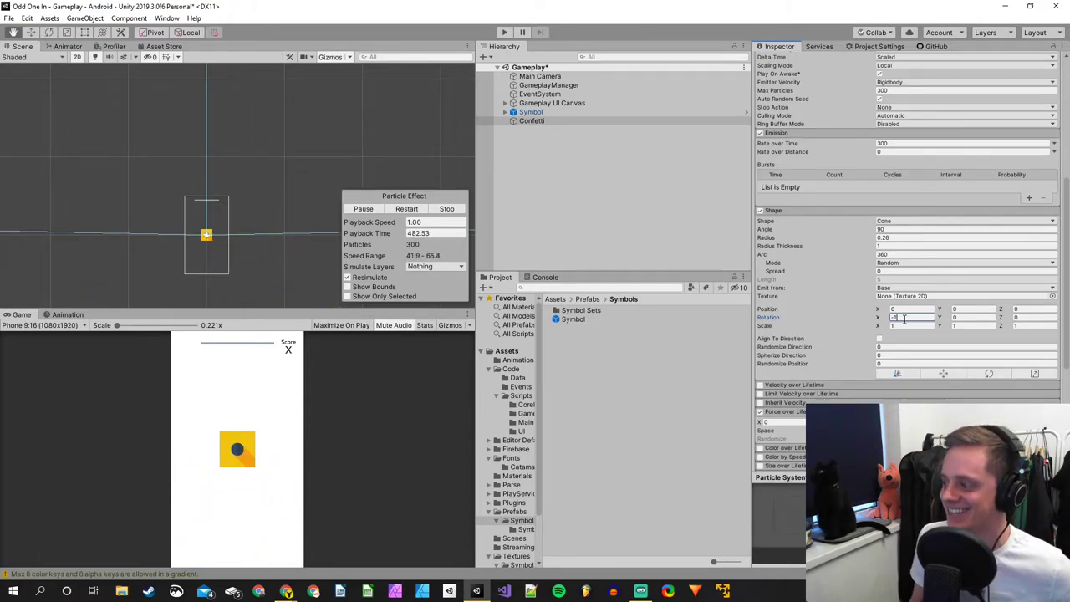
key(BackSpace)
key(BackSpace)
text(0)
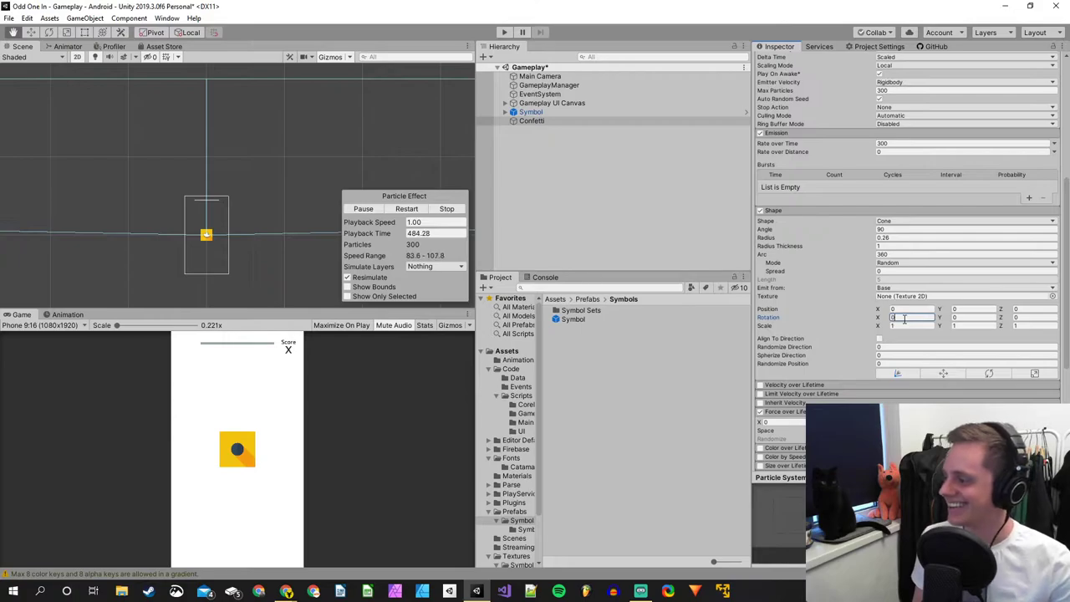
Restore the Shape angle to 20.
click(886, 229)
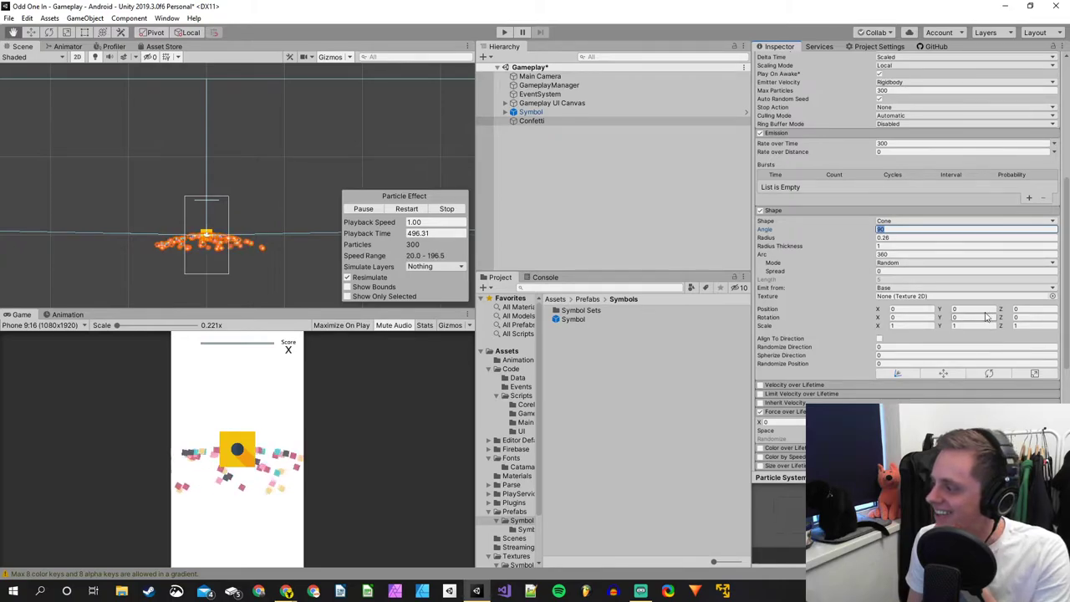
click(914, 237)
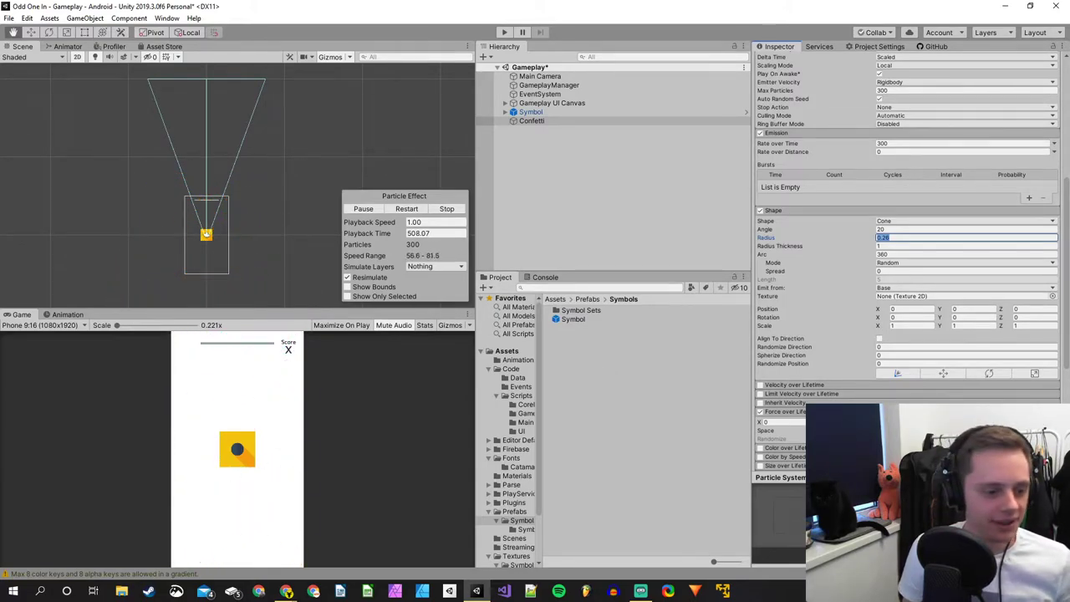
key(alt+Tab)
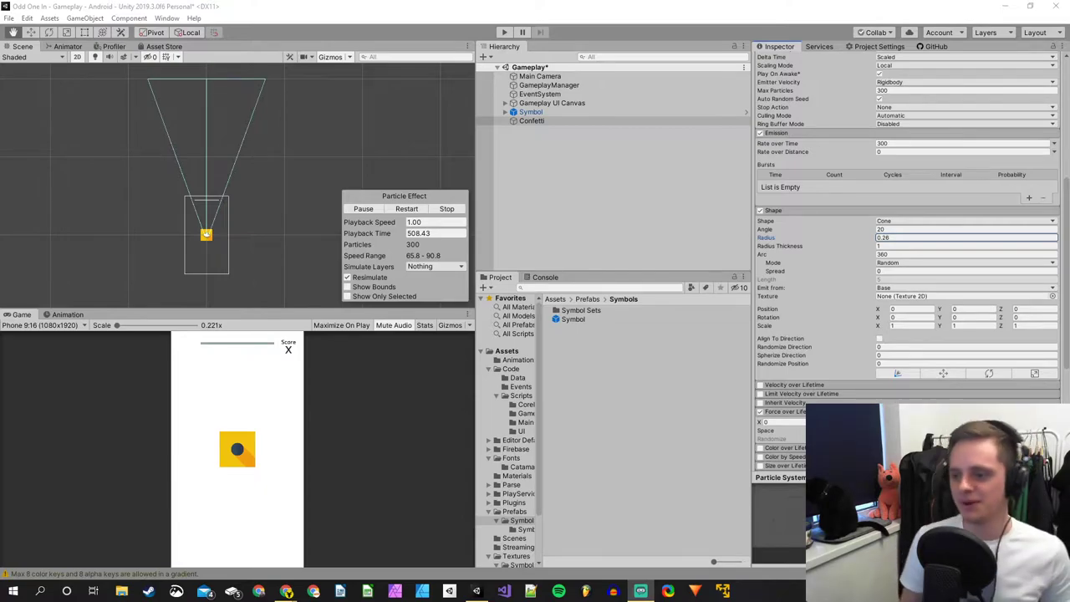
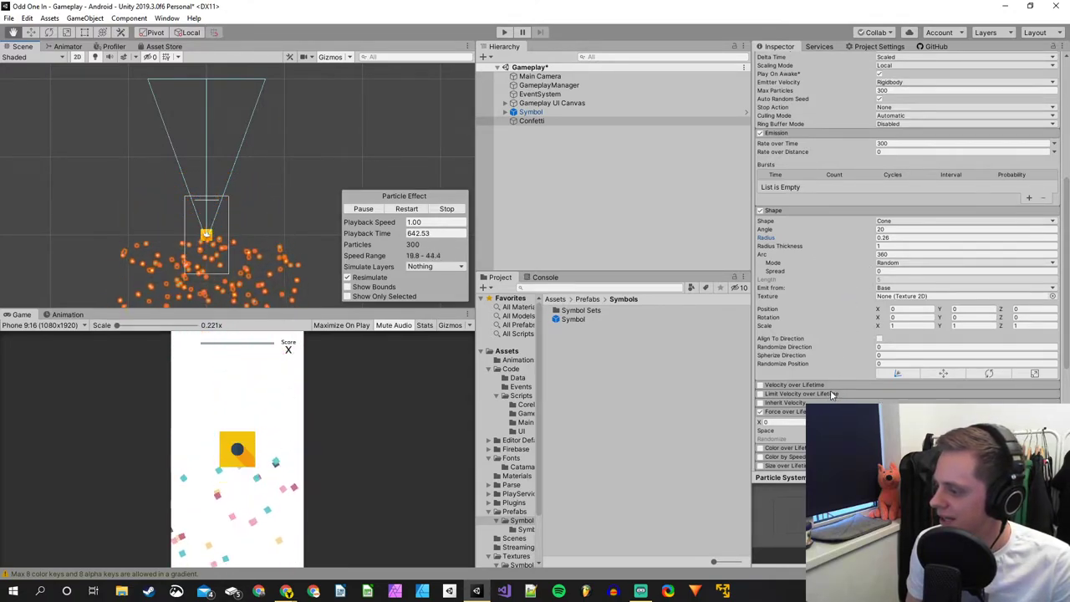
Set the Confetti particle system's Start Speed to 50.
scroll(831, 198, up, 5)
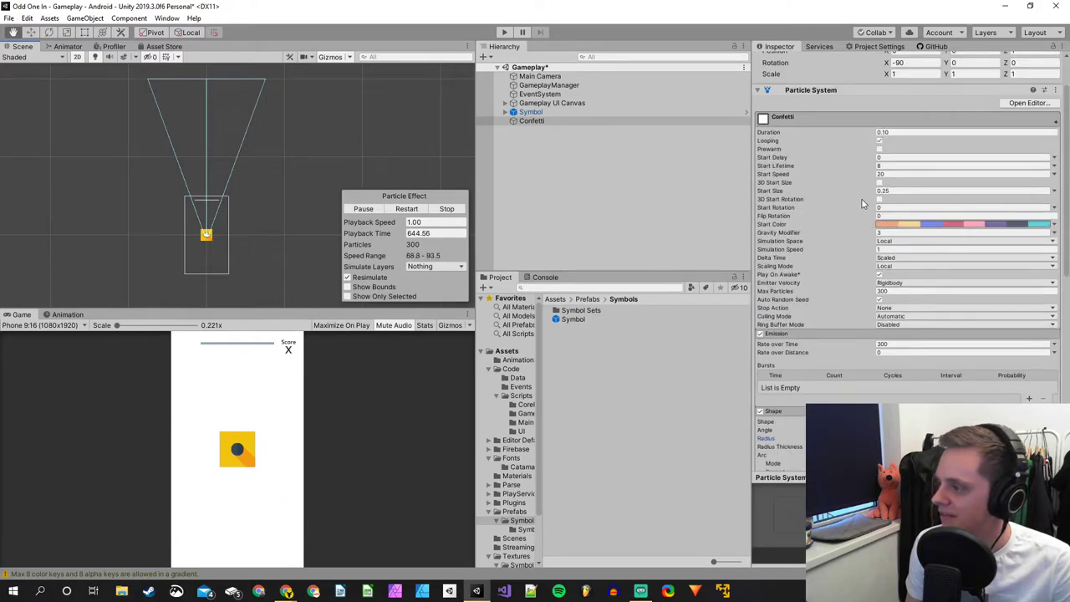
click(888, 175)
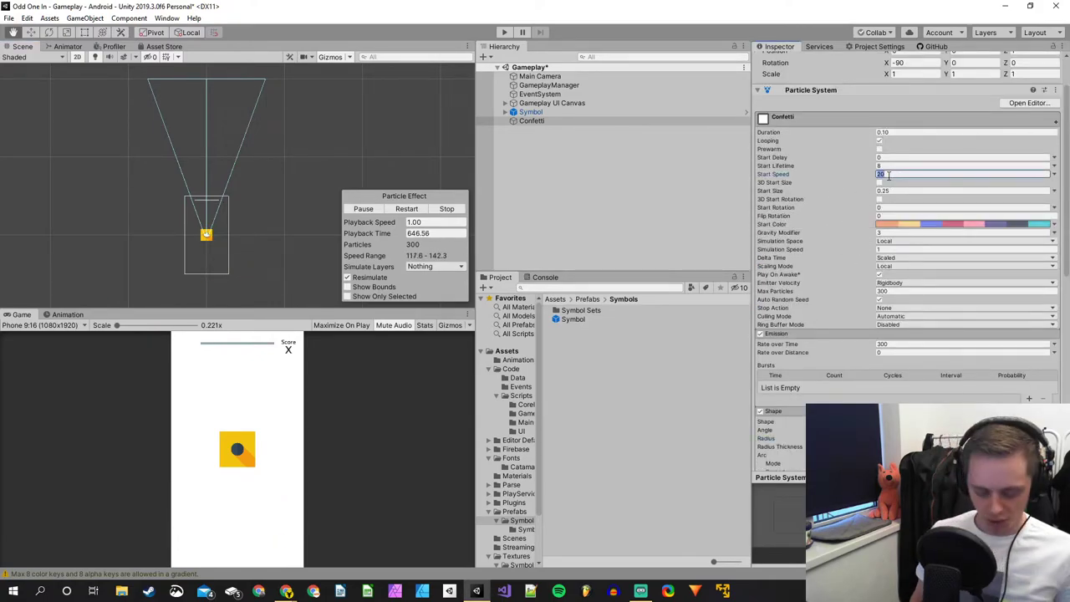
text(50)
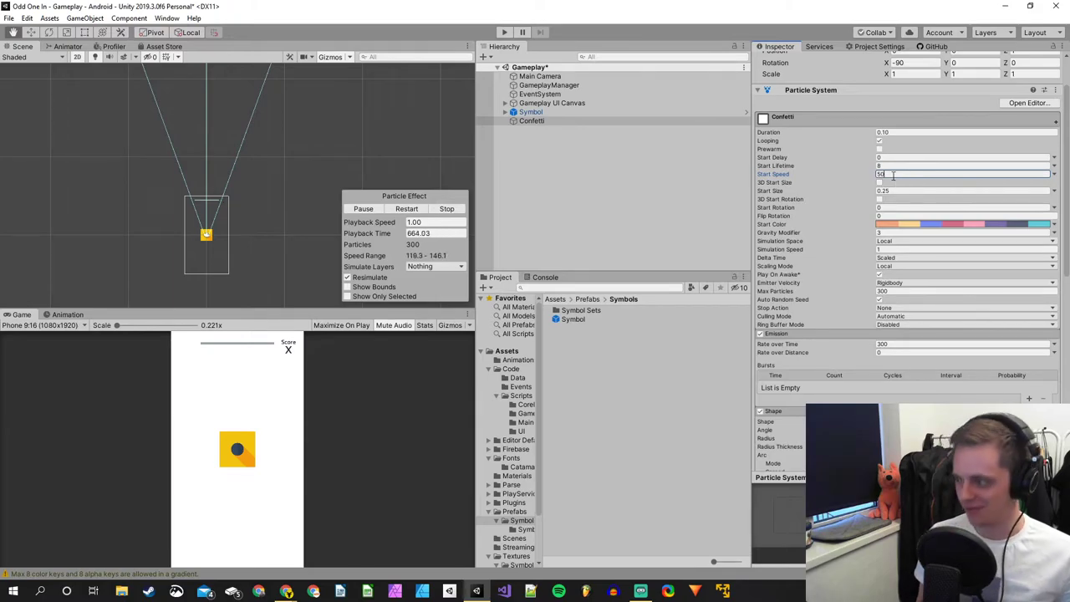
Try Start Speeds of 10 and 15 for the Confetti, and set the Start Speed to 20.
text(8)
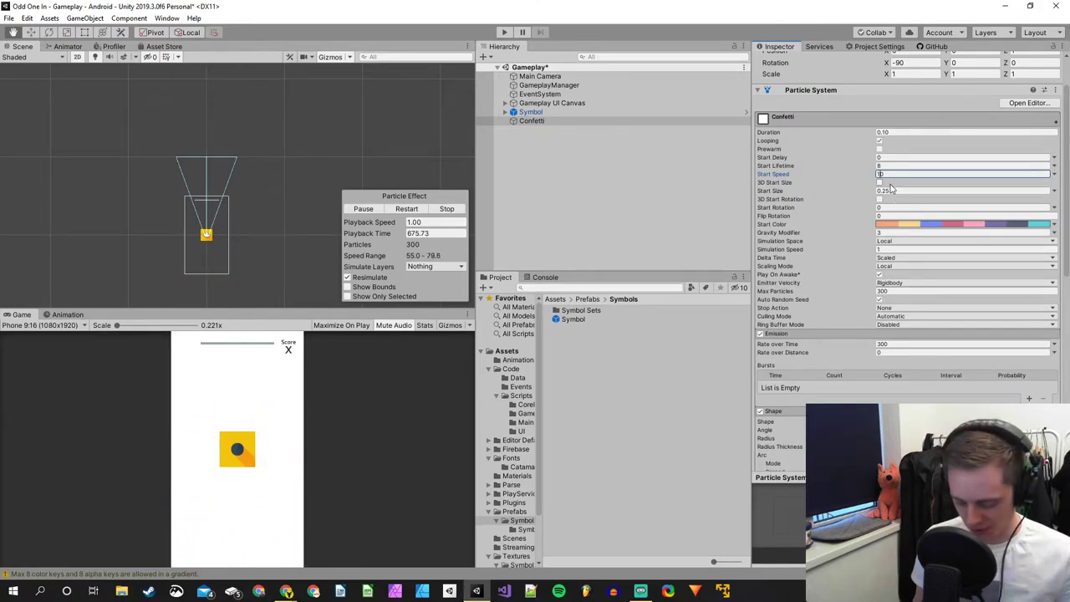
text(15)
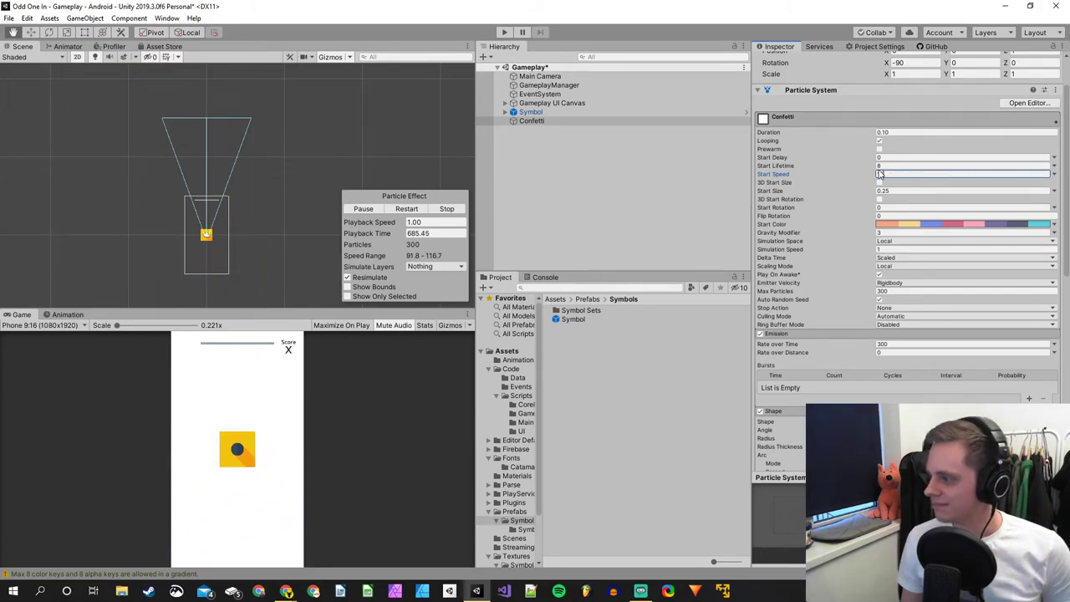
double_click(884, 175)
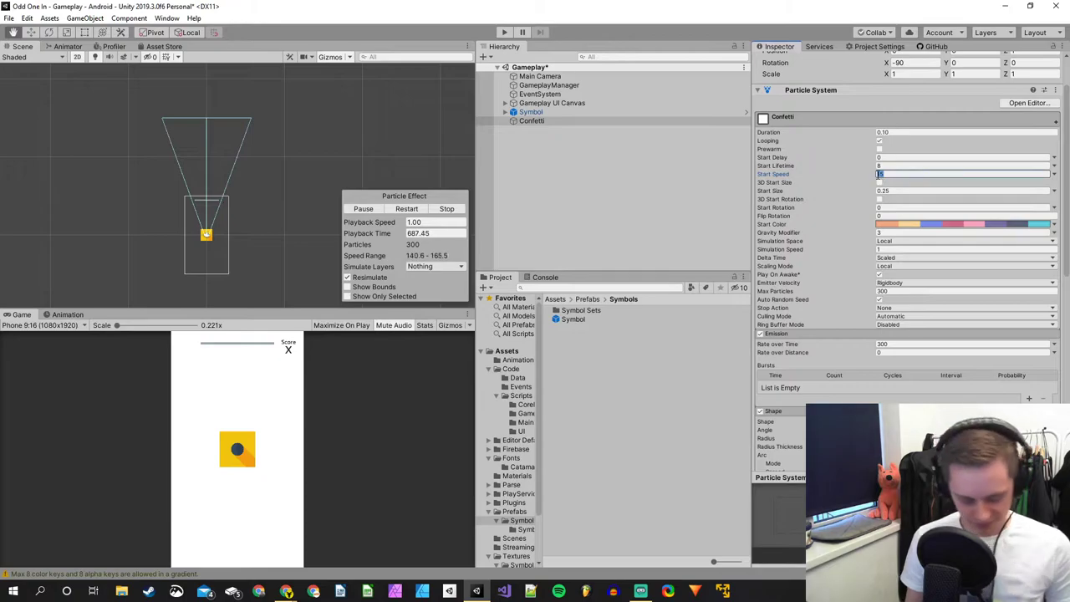
text(25)
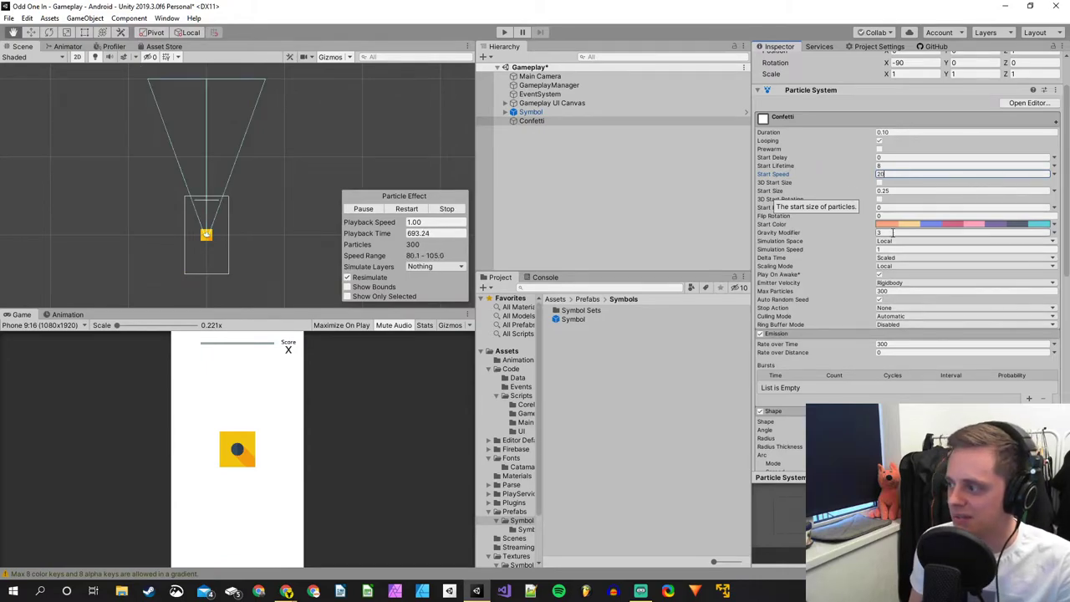
key(BackSpace)
text(0)
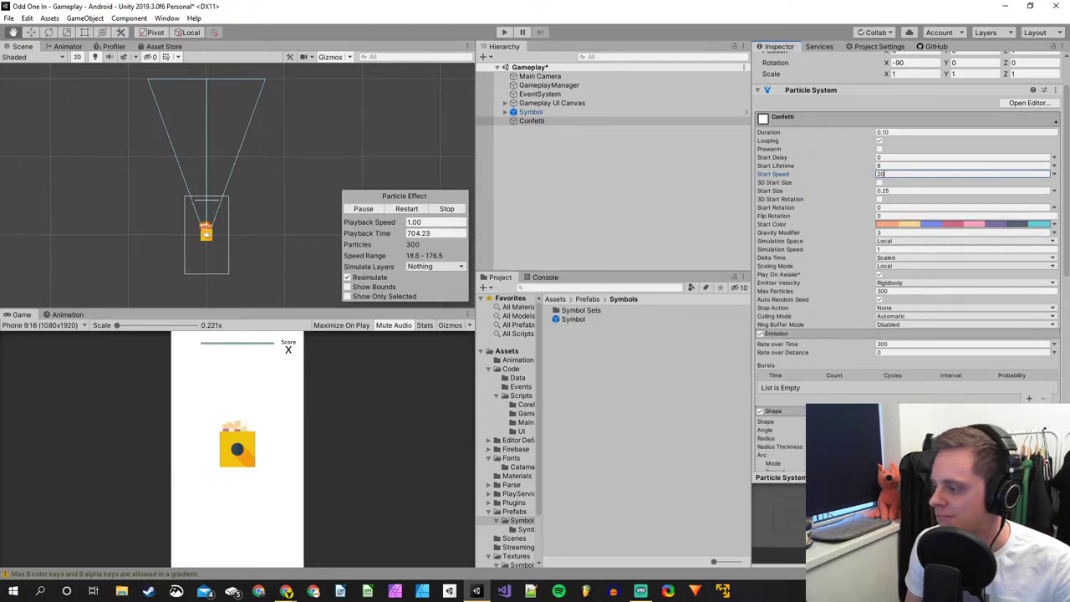
key(Return)
Try Size by Speed on the Confetti with an upper speed range of 10, and disable the module again.
scroll(869, 391, down, 8)
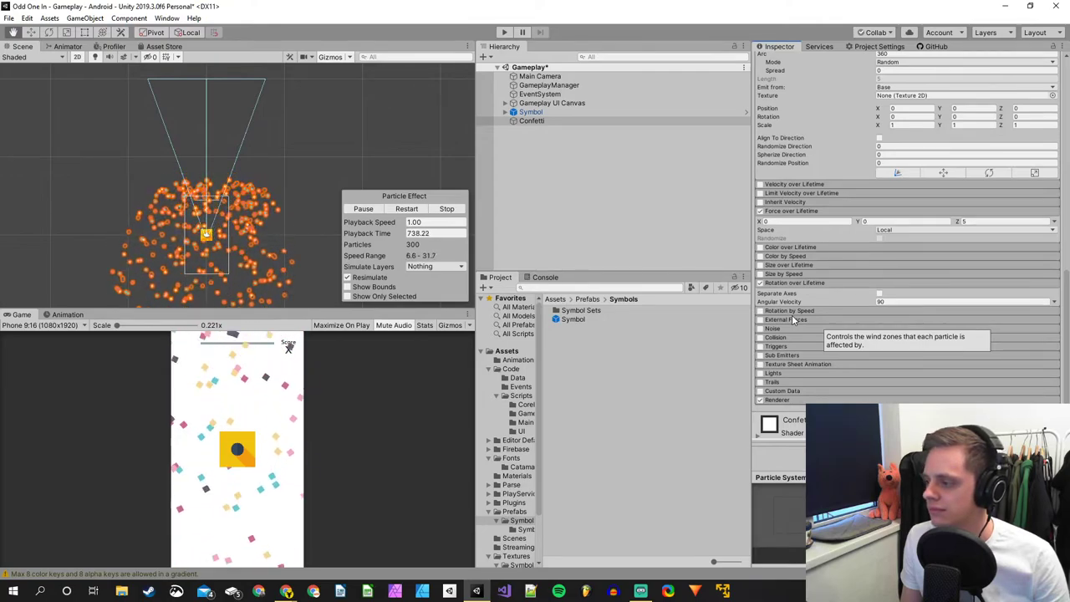
click(786, 275)
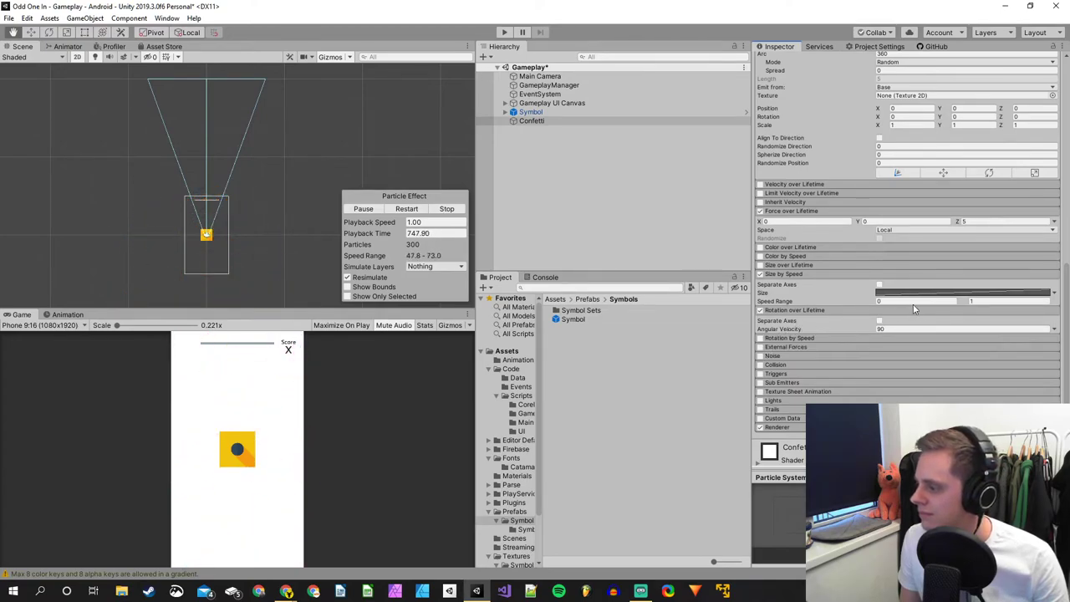
click(970, 302)
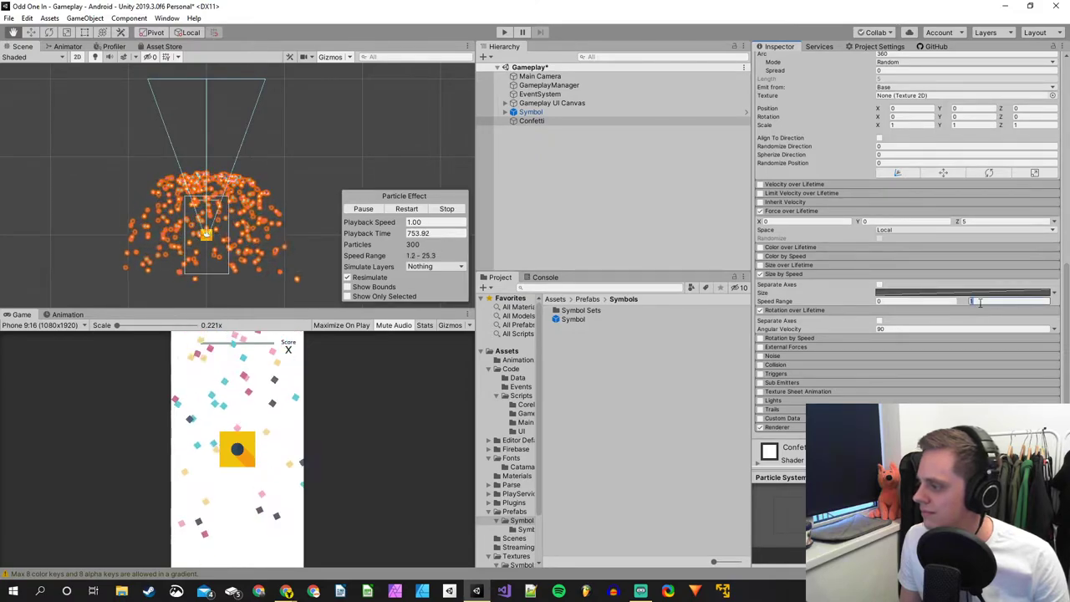
text(10)
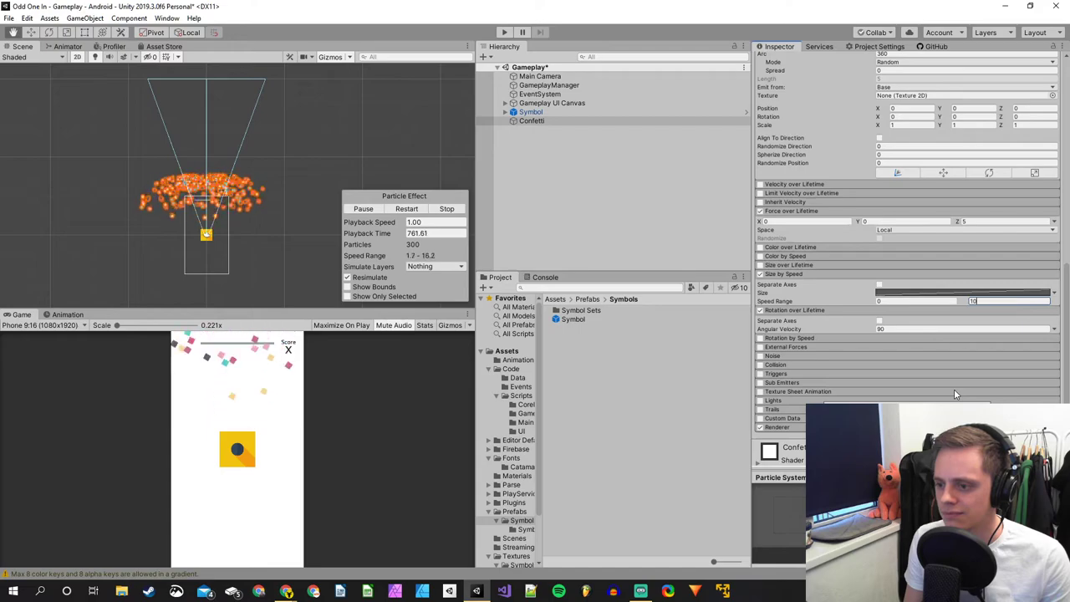
click(761, 275)
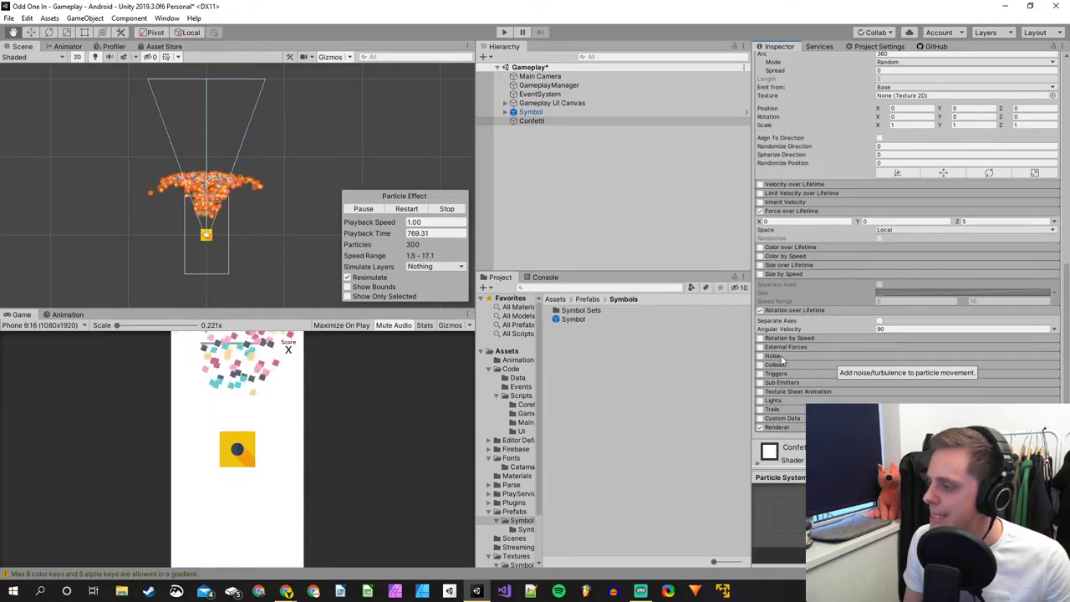
Try the Size over Lifetime module on the Confetti, and disable it again.
click(810, 274)
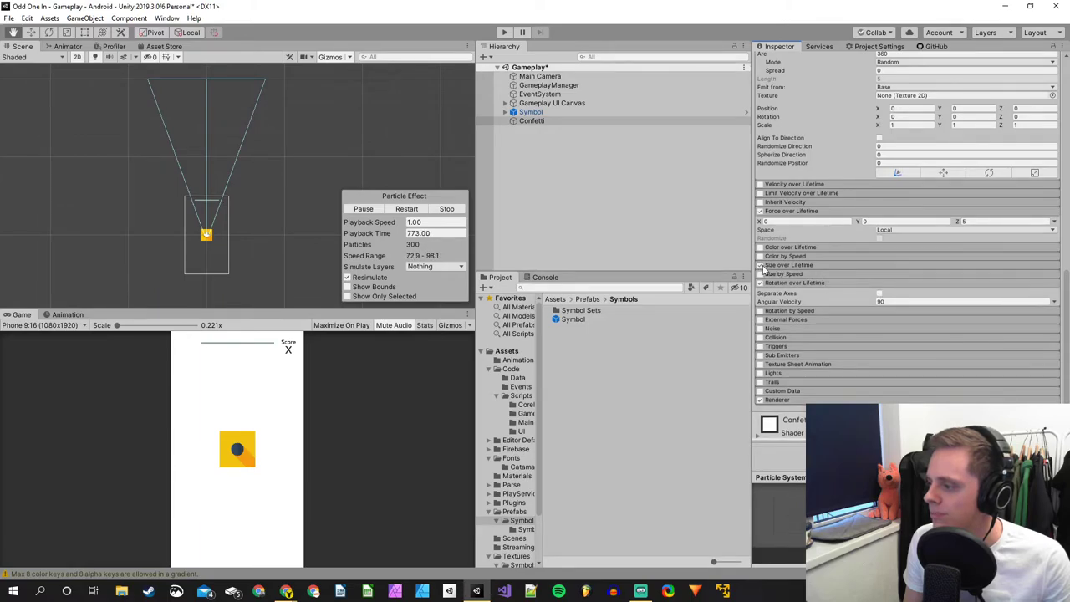
click(786, 266)
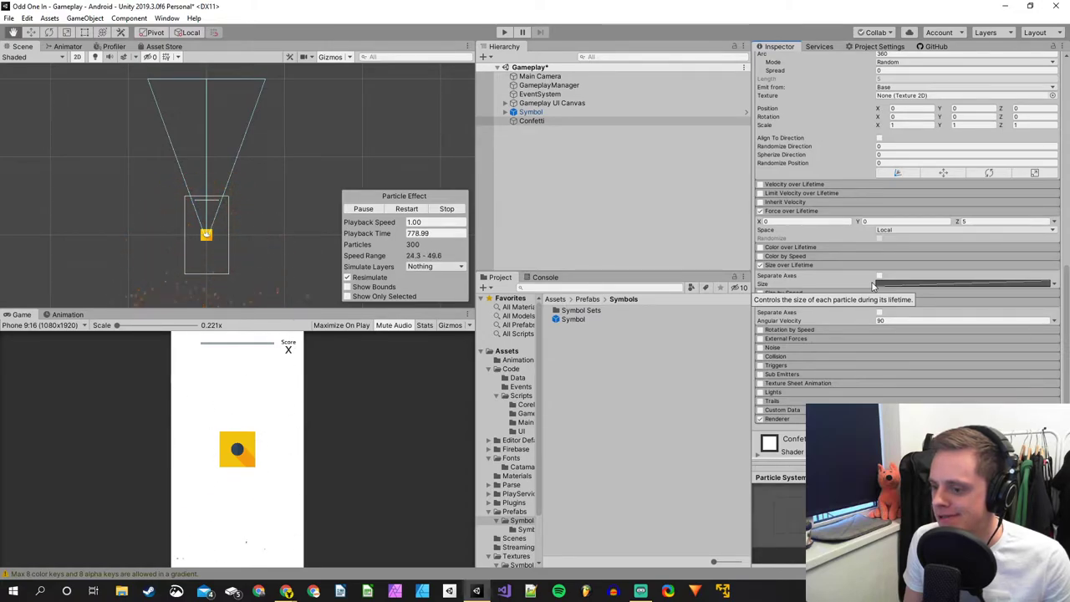
click(760, 265)
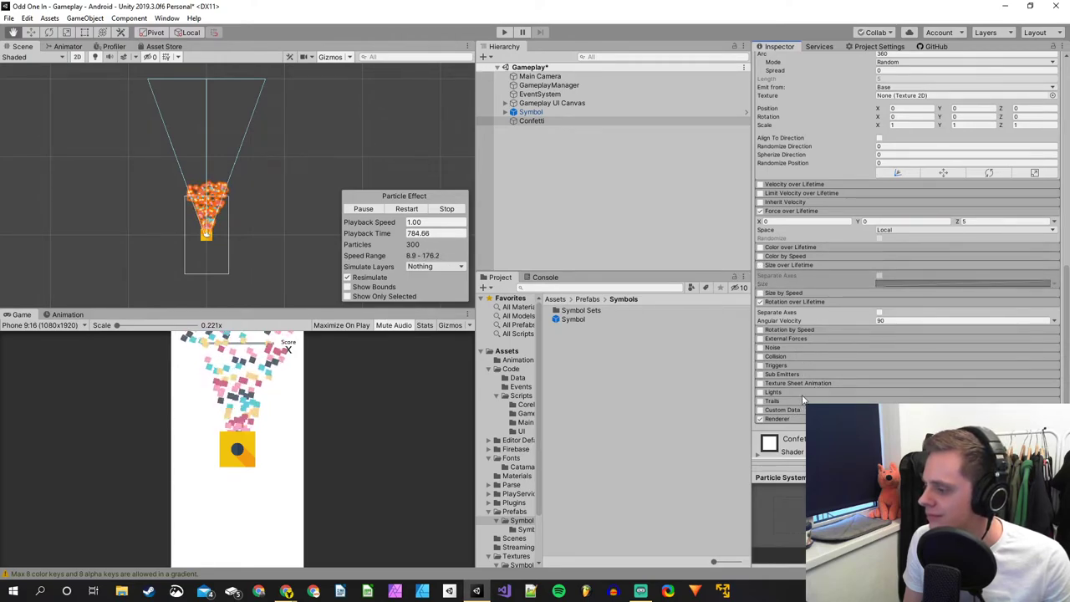
Examine the Confetti's remaining particle modules and its Renderer settings for useful options.
scroll(811, 260, up, 3)
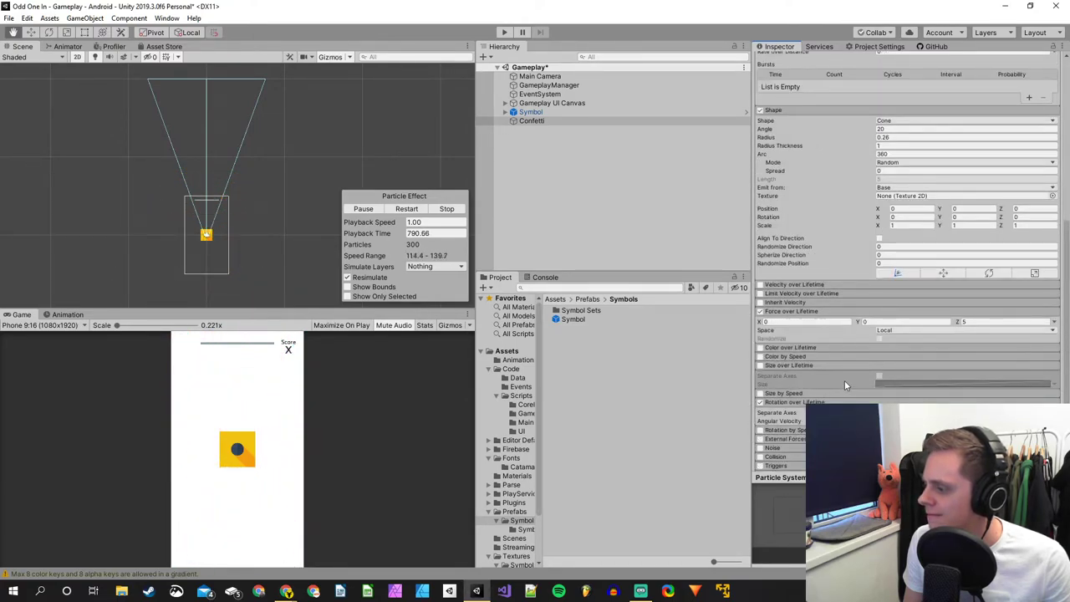
scroll(843, 368, down, 3)
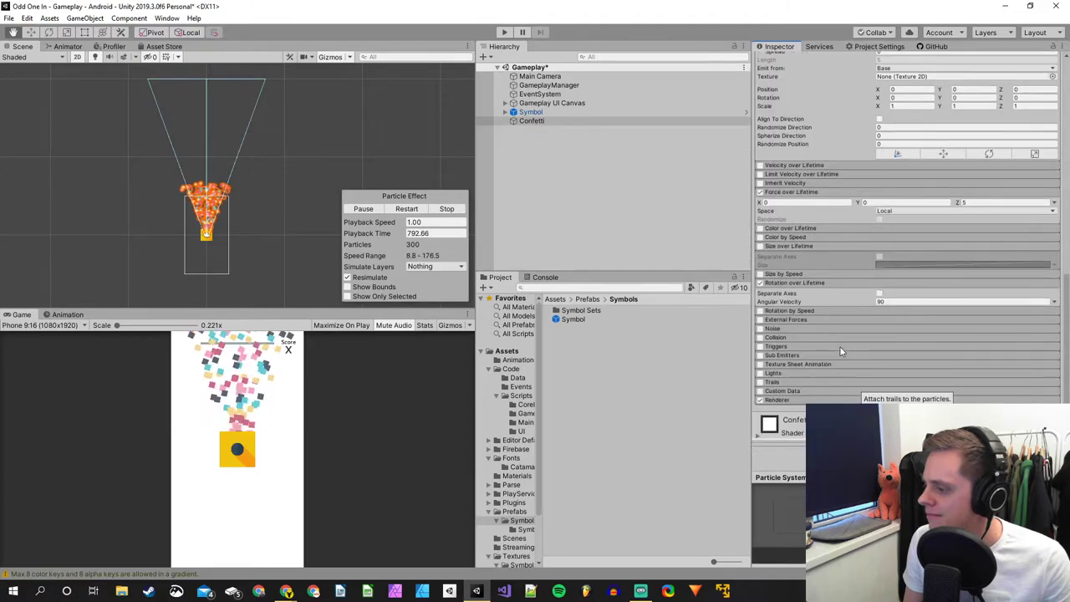
click(804, 281)
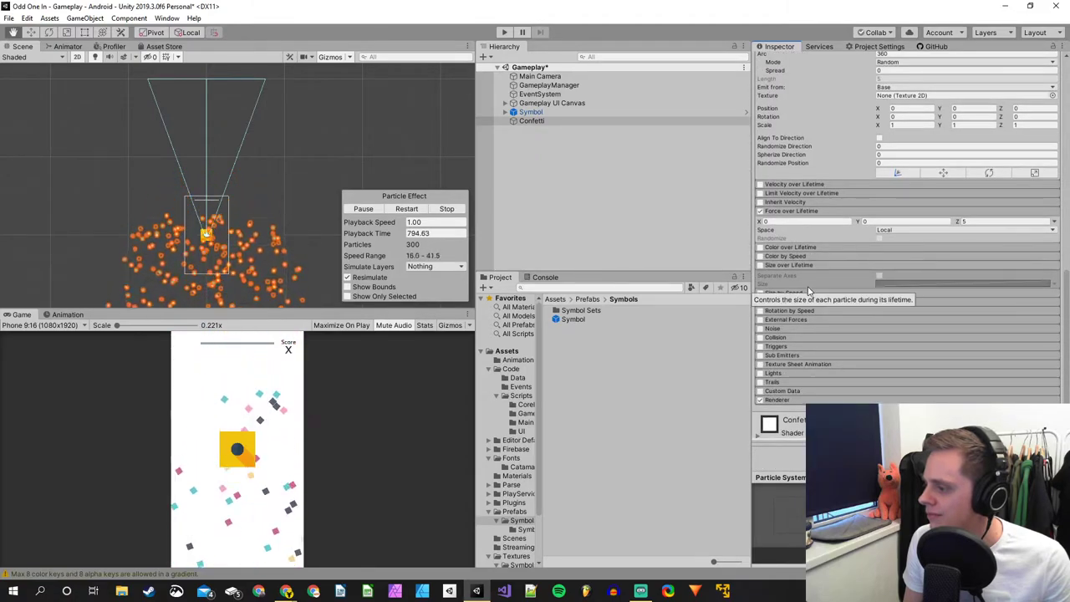
click(811, 302)
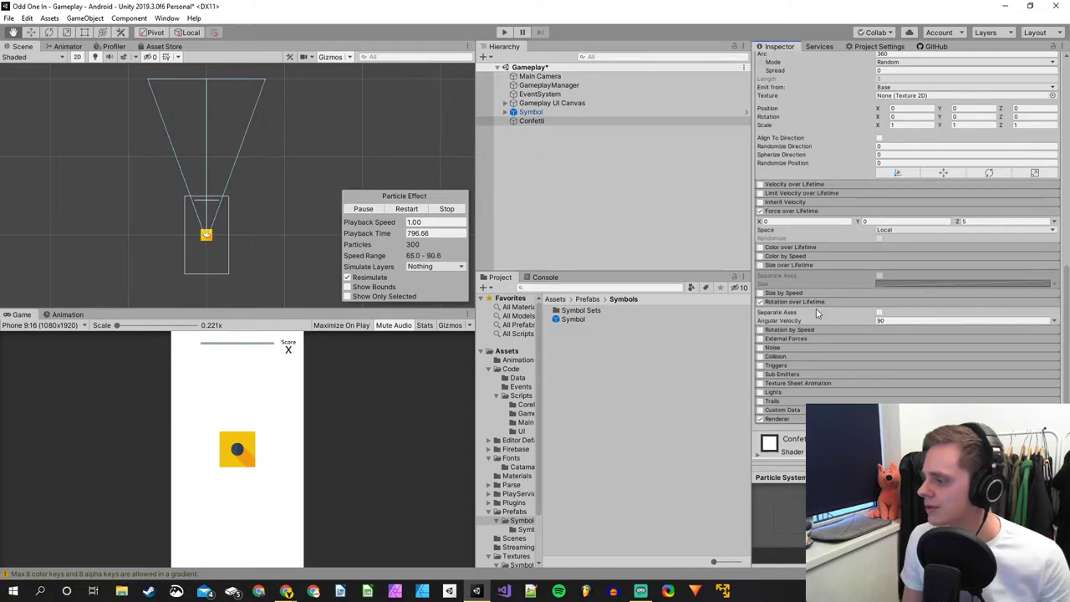
click(804, 264)
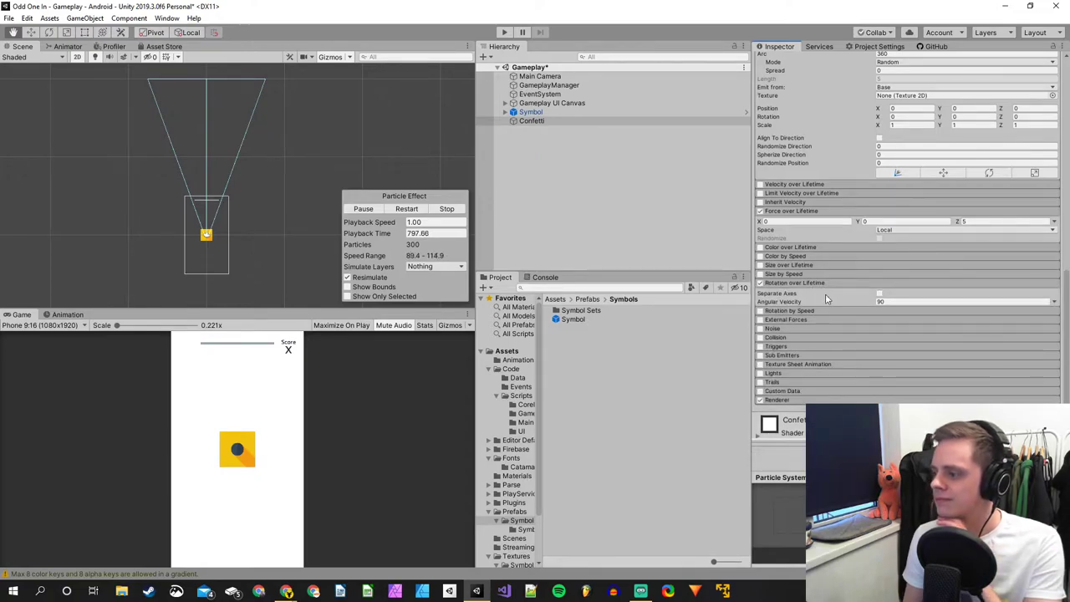
click(823, 400)
scroll(836, 352, down, 5)
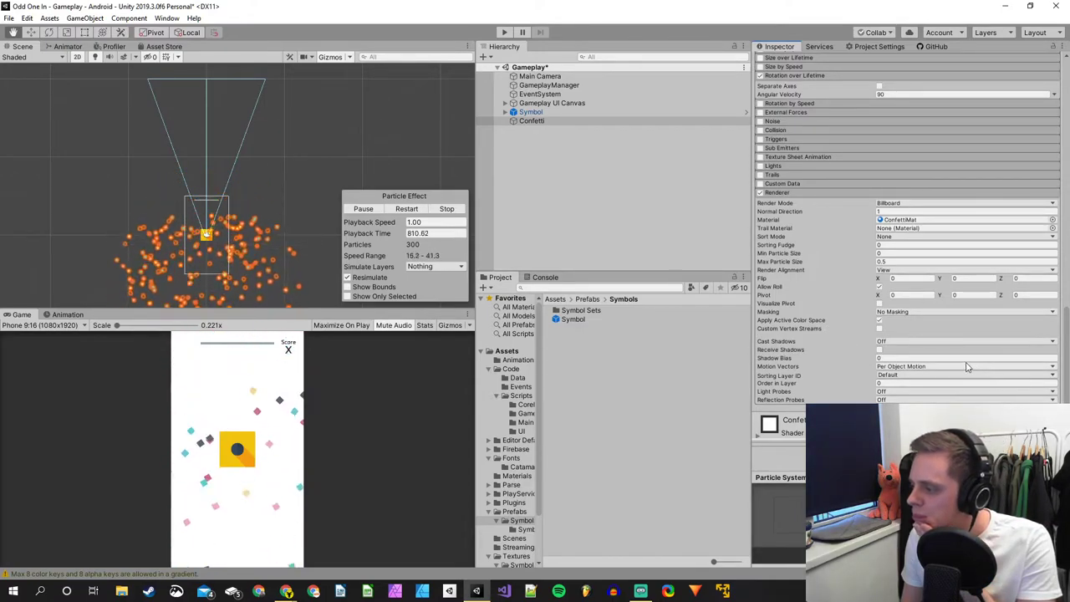
scroll(813, 299, up, 3)
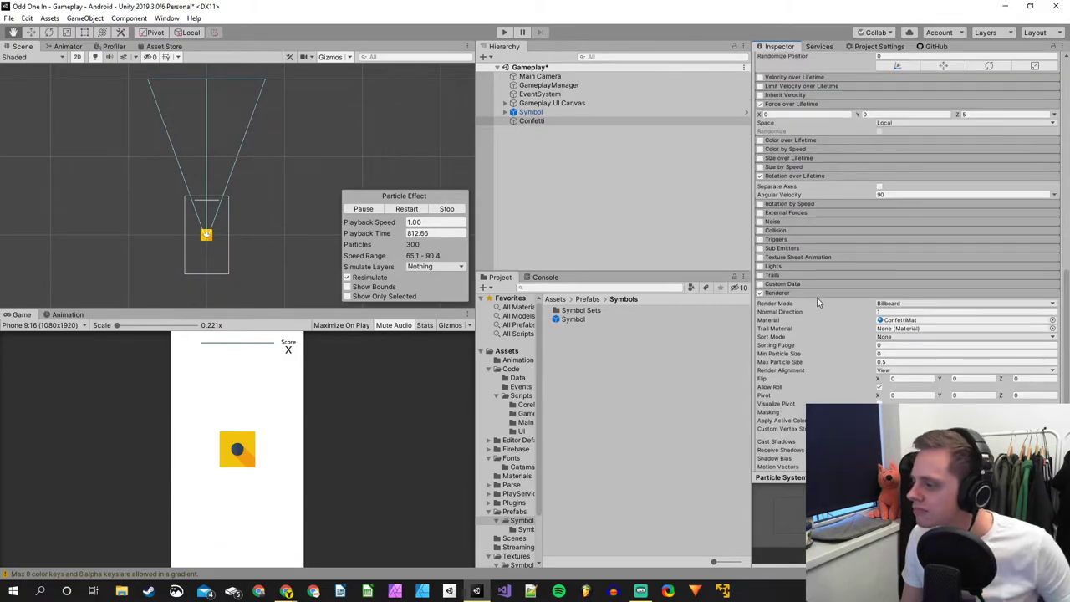
scroll(816, 297, up, 3)
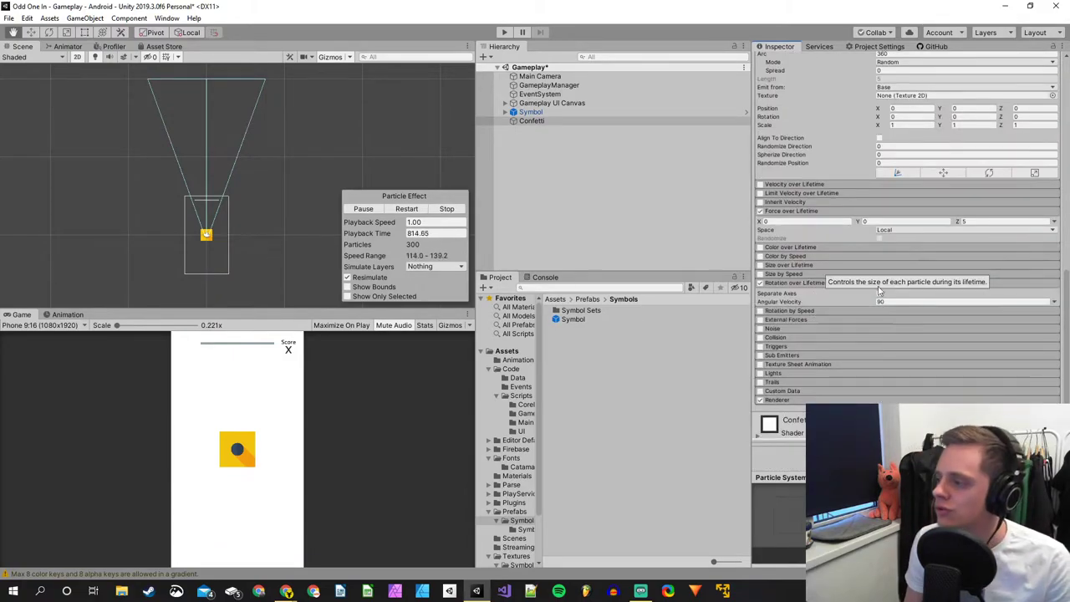
scroll(894, 265, up, 3)
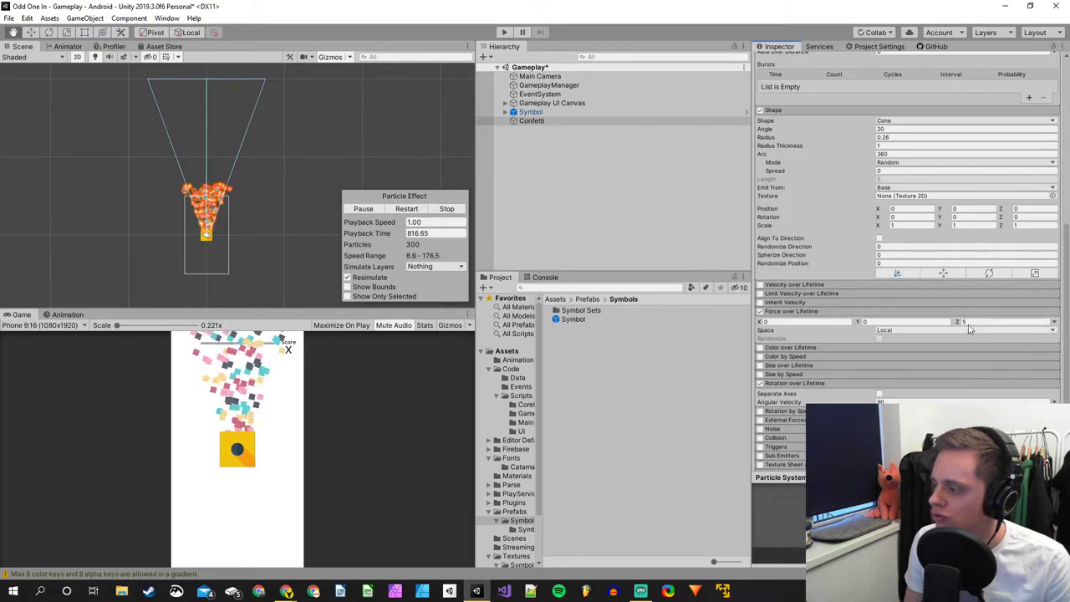
Try an X force of 1 in Force over Lifetime, and return X to 0.
click(815, 321)
text(1)
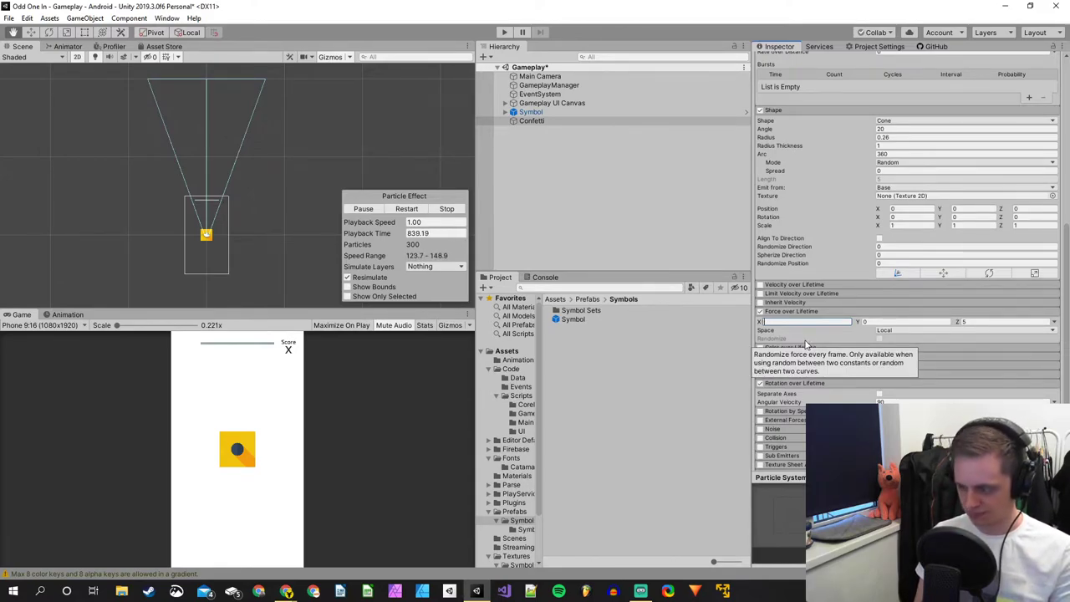
text(0)
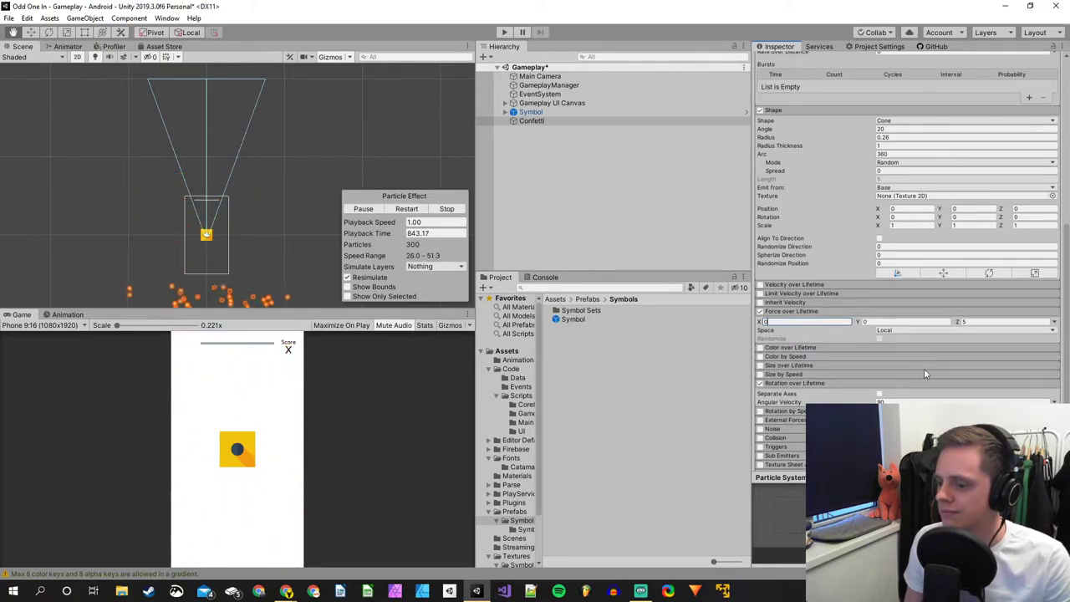
Try Z forces of 0, 1, 2 and 20 in Force over Lifetime, and return Z to 5.
click(985, 323)
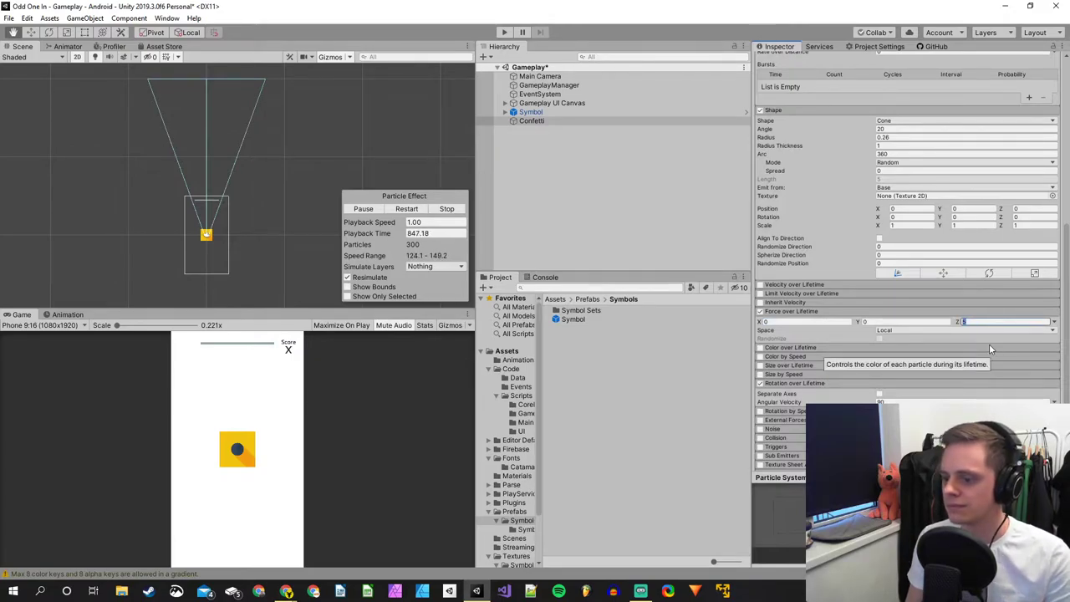
text(0)
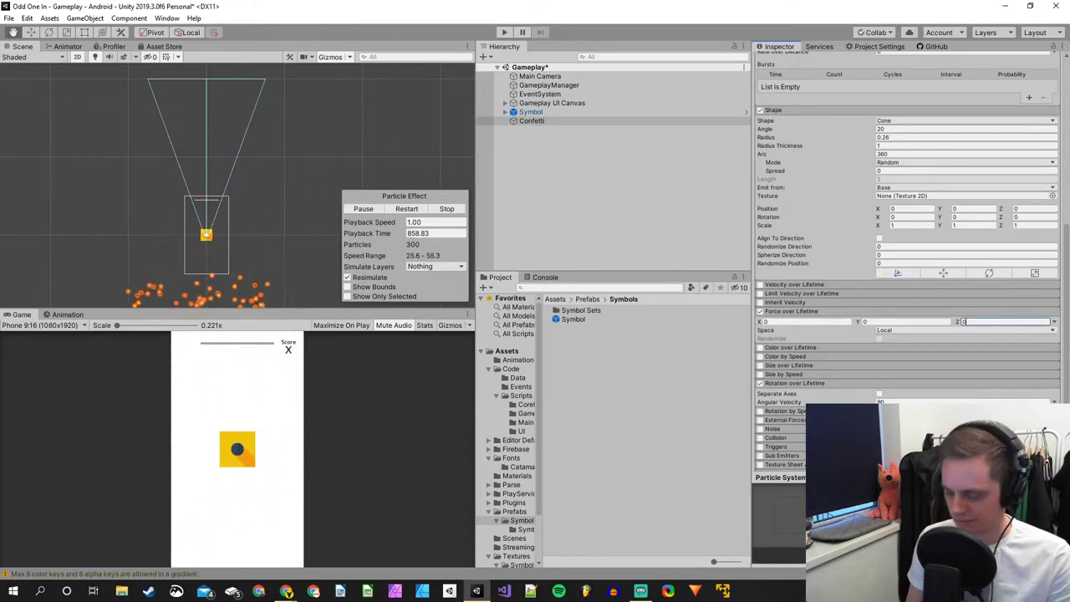
text(5)
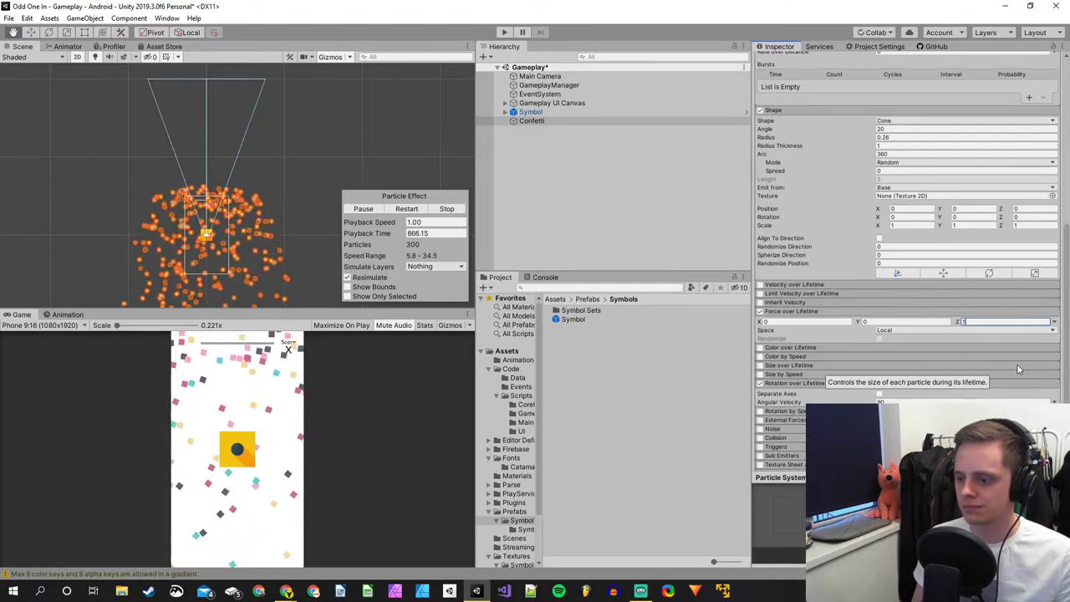
text(2)
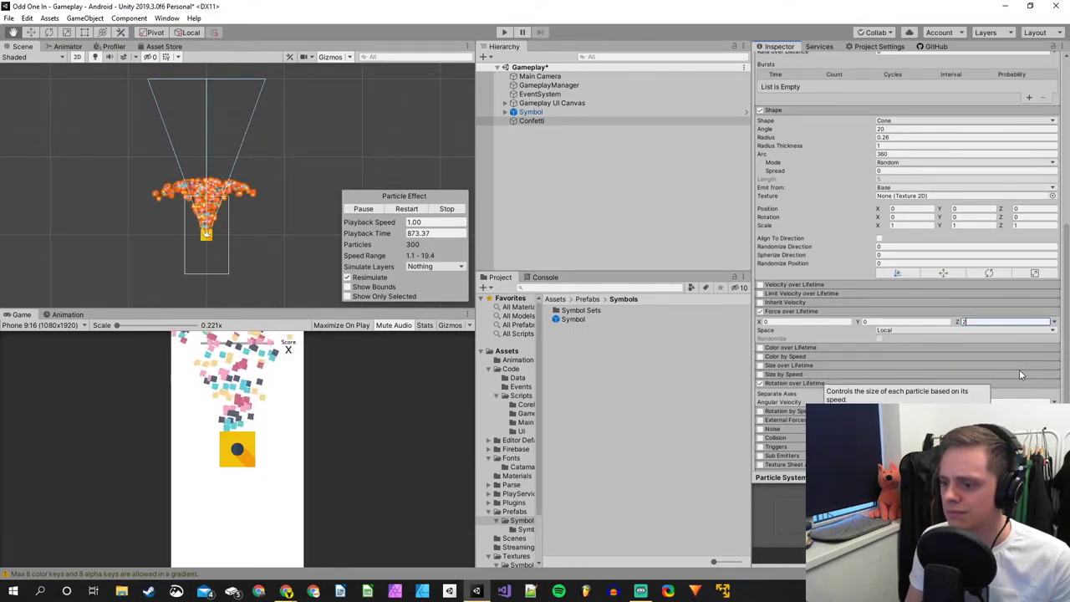
text(0)
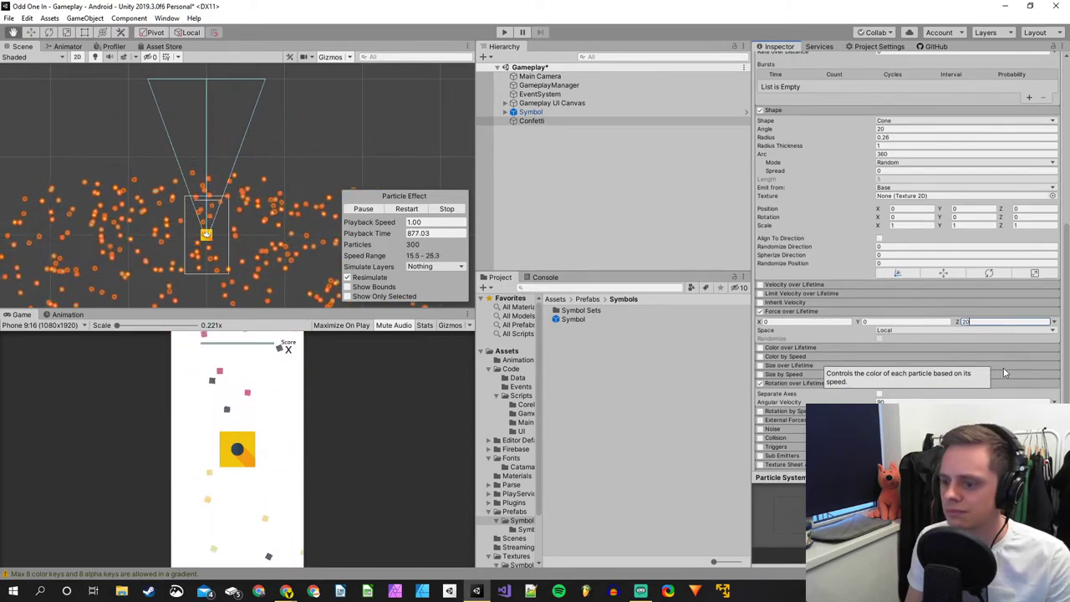
double_click(967, 321)
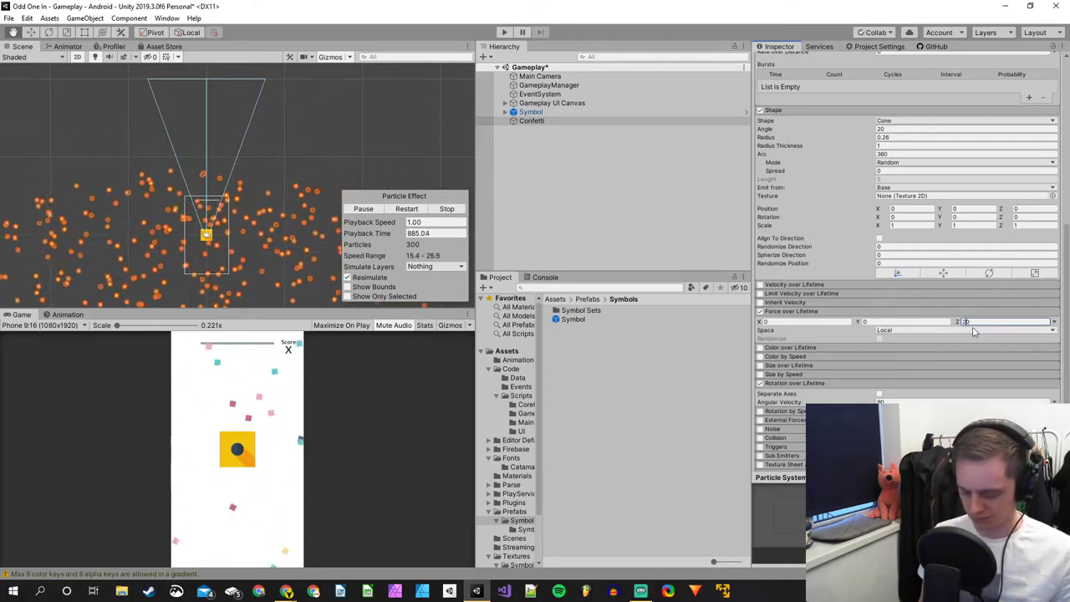
text(2)
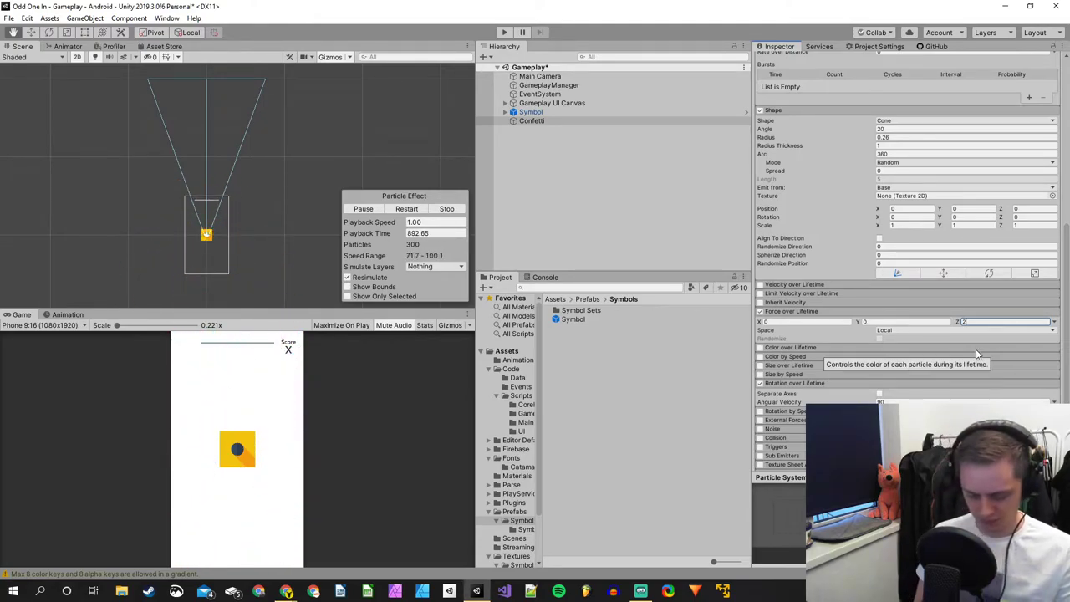
key(BackSpace)
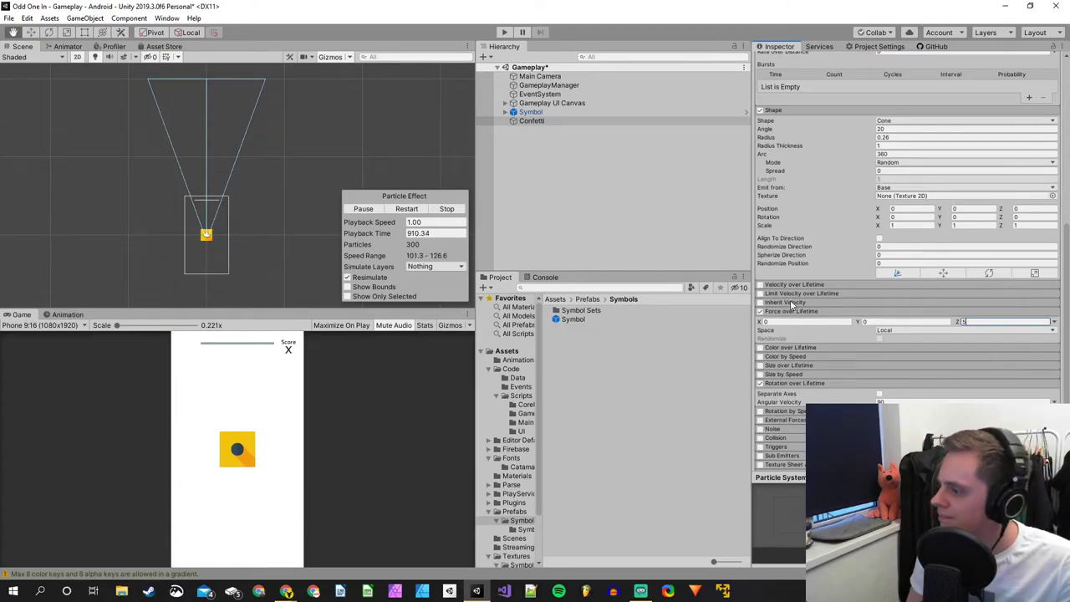
Set the Confetti particle system's emission Rate over Time to 0 and add a burst.
scroll(813, 294, up, 5)
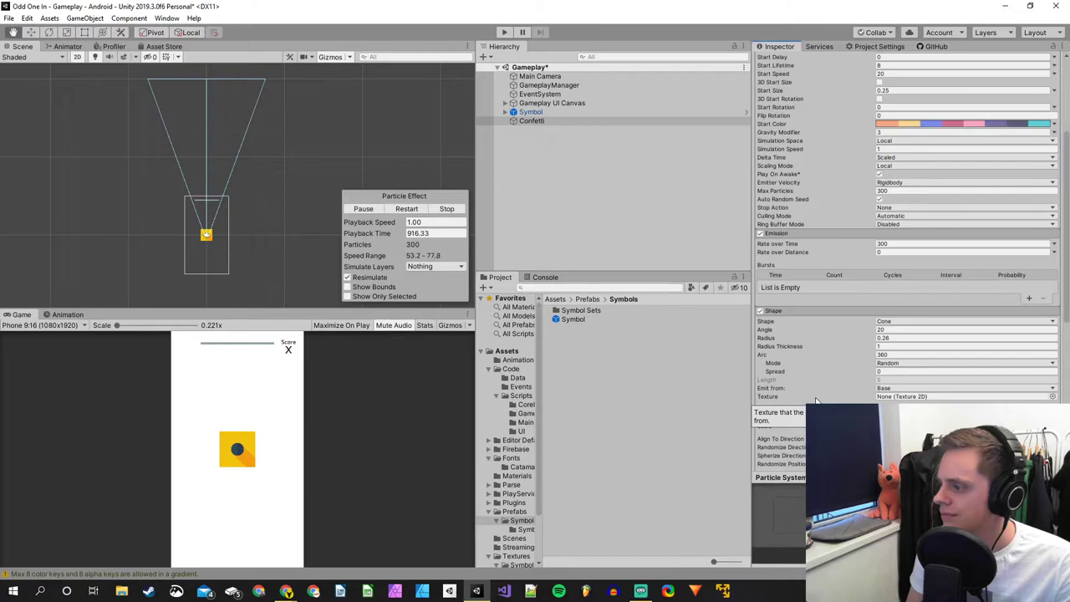
click(891, 244)
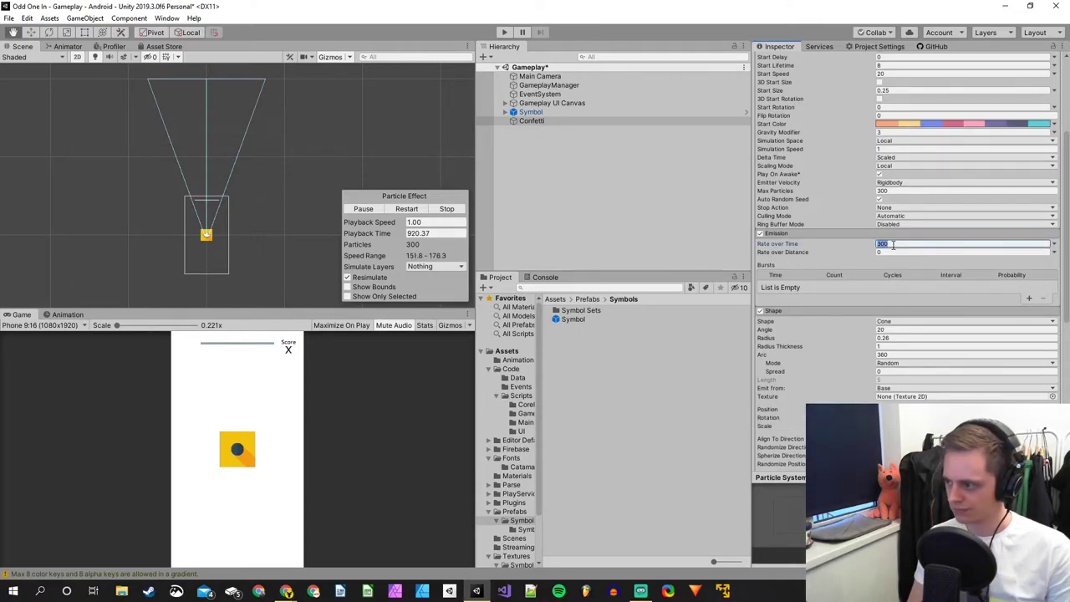
text(0)
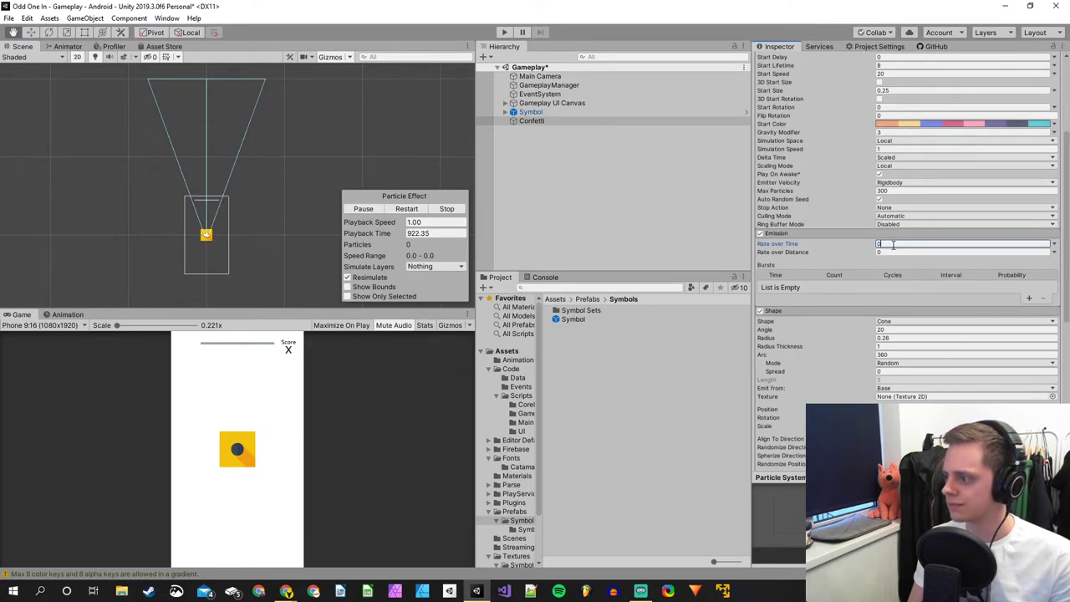
click(1029, 300)
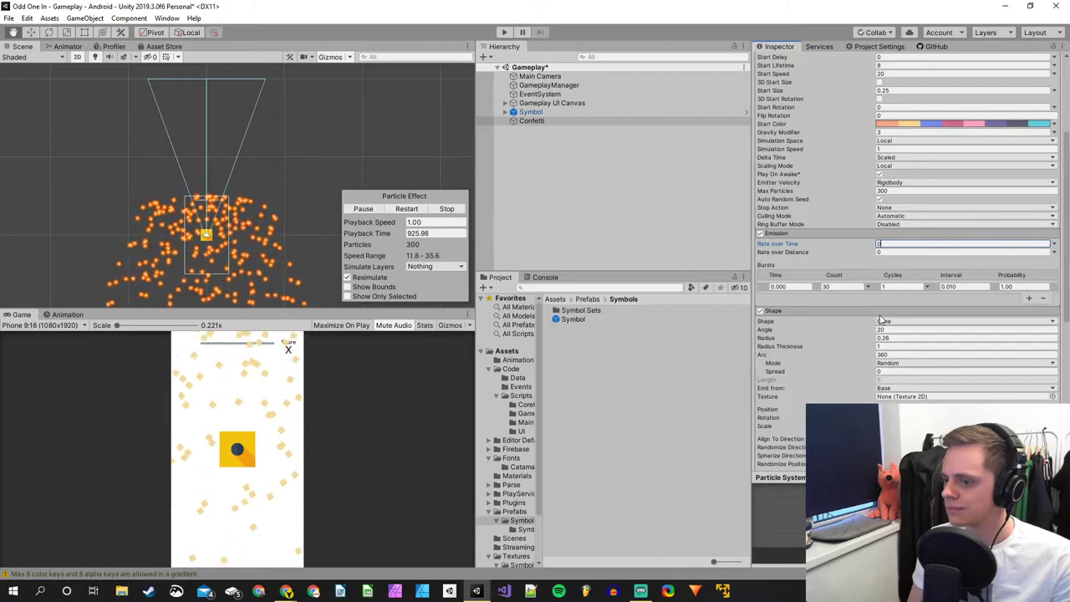
Set the emission burst's count to 300 and its time to 0.1.
click(845, 288)
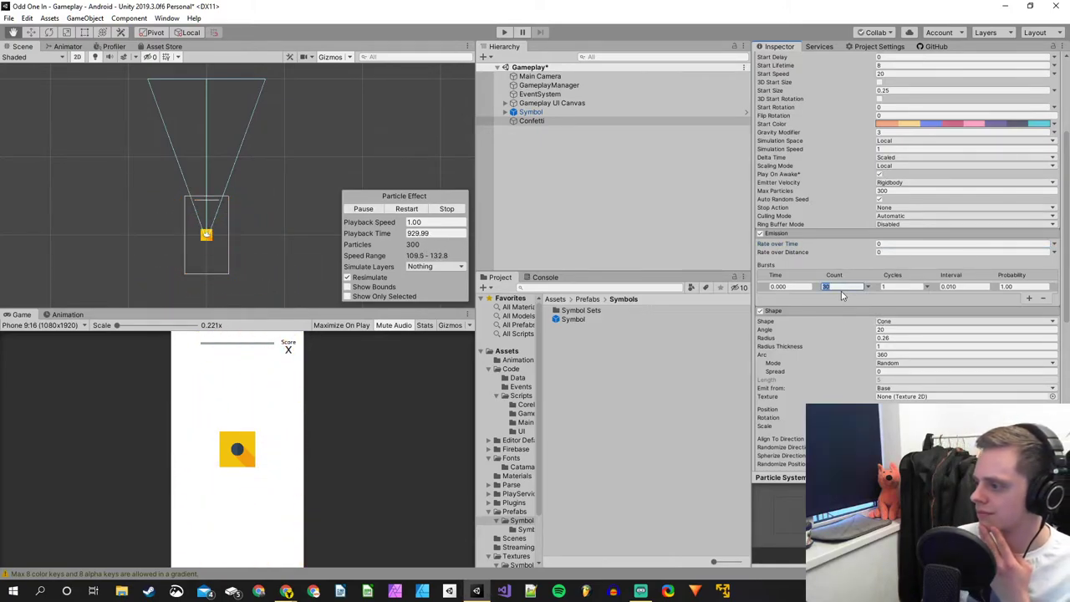
text(0)
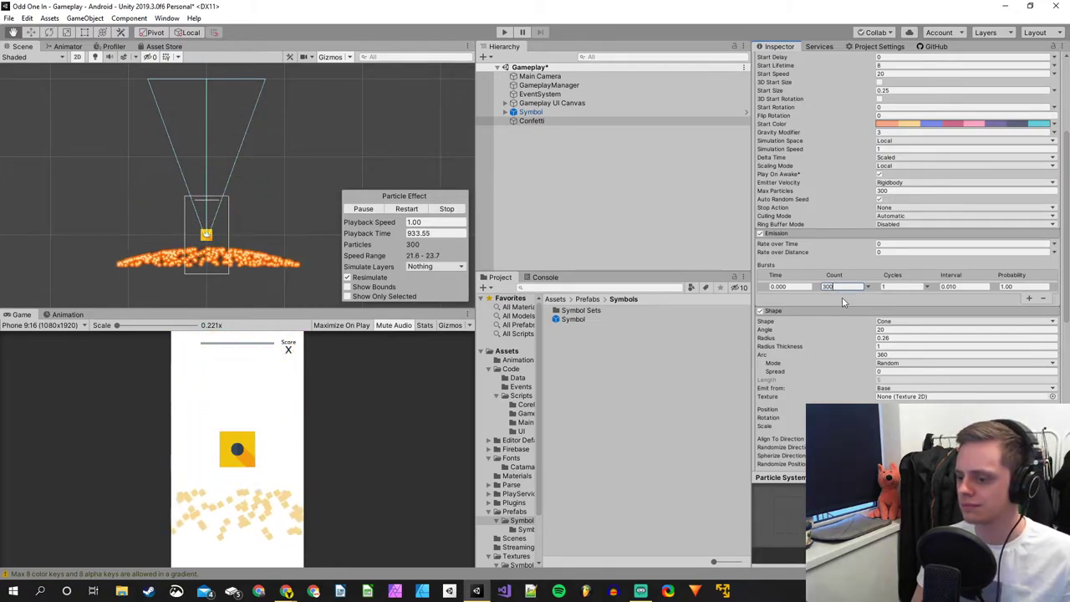
click(788, 287)
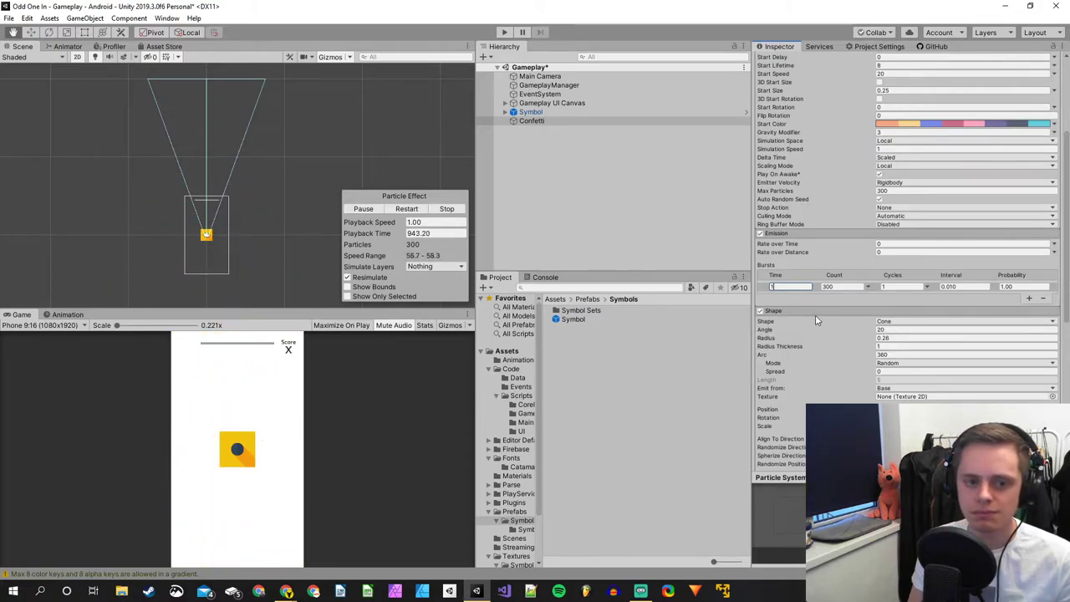
Try the Curve mode for the burst's count and switch it back to Constant.
click(907, 286)
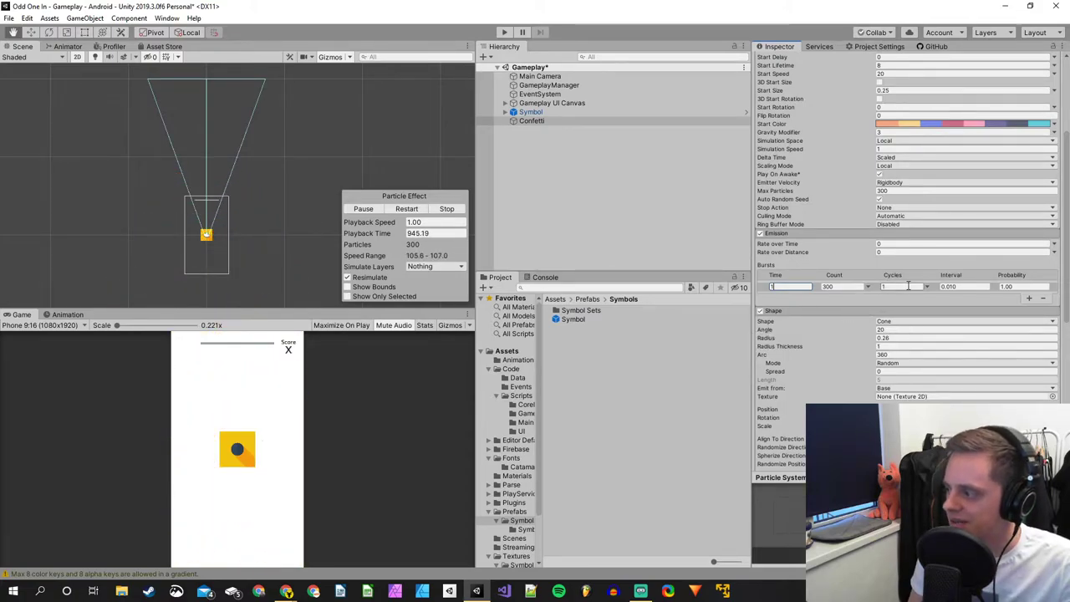
click(928, 287)
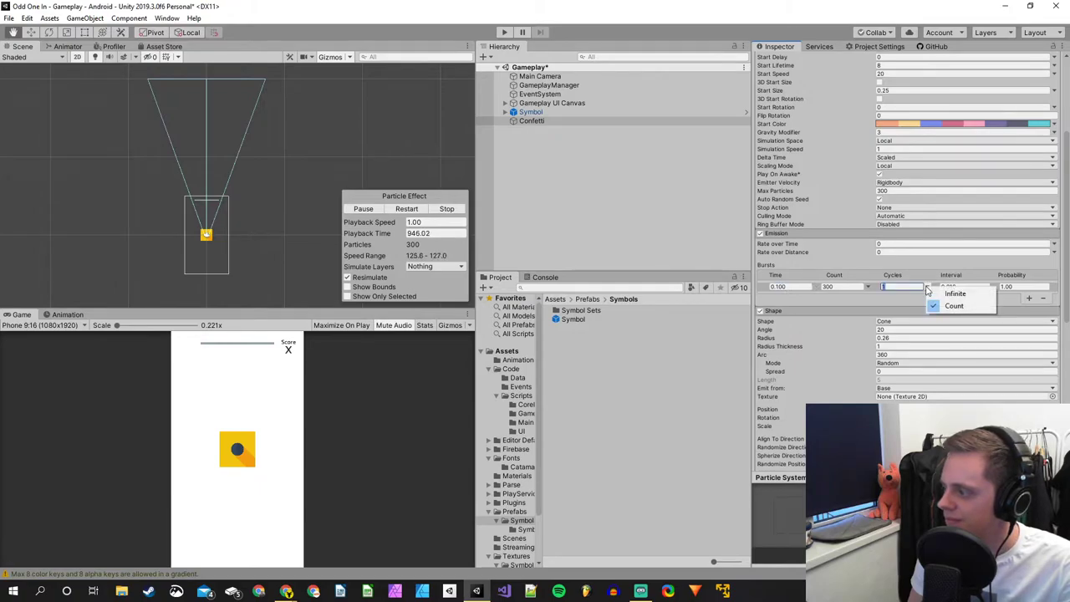
click(871, 288)
click(869, 287)
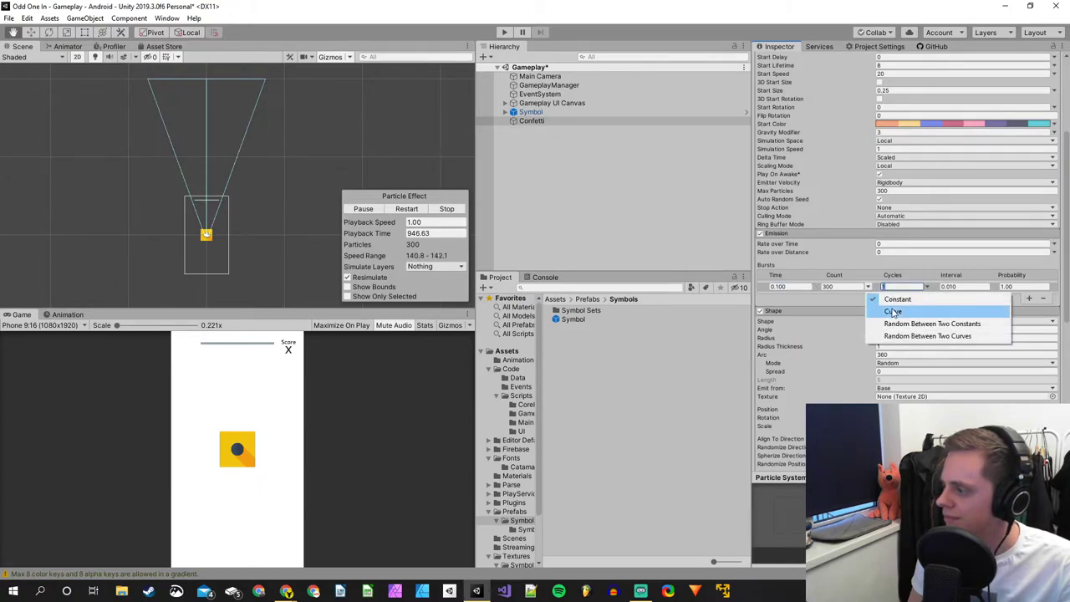
click(866, 309)
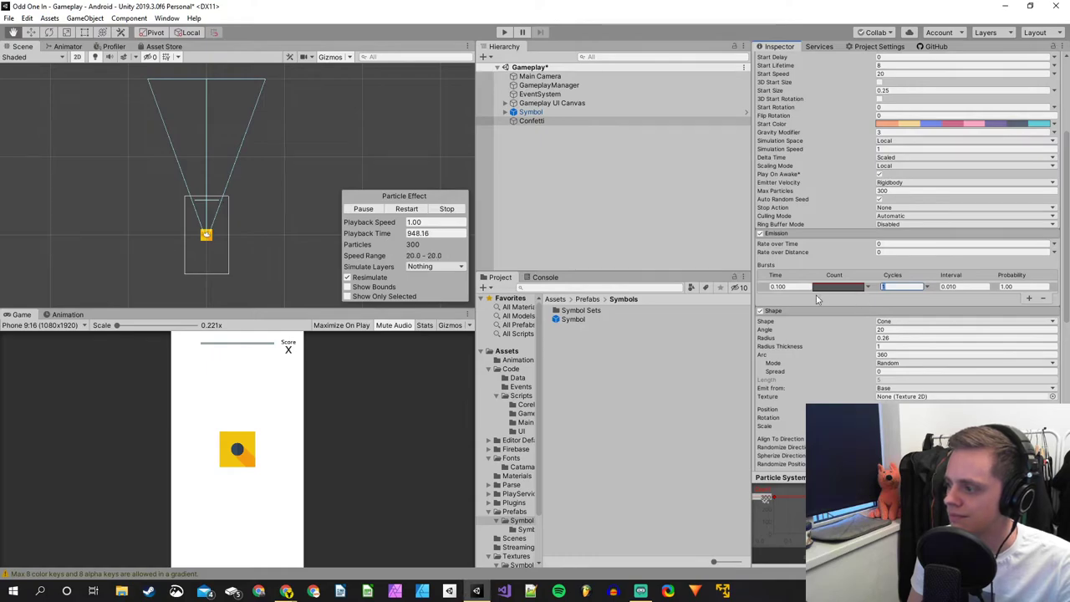
click(869, 287)
click(887, 299)
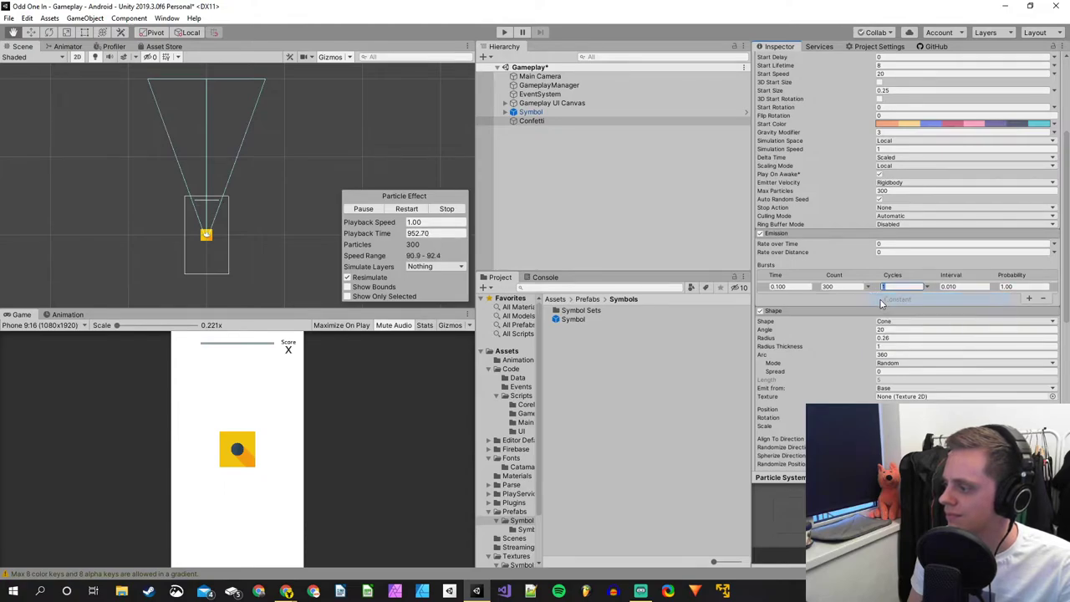
Try a burst time of 0.5, and set the time to 0.
click(784, 288)
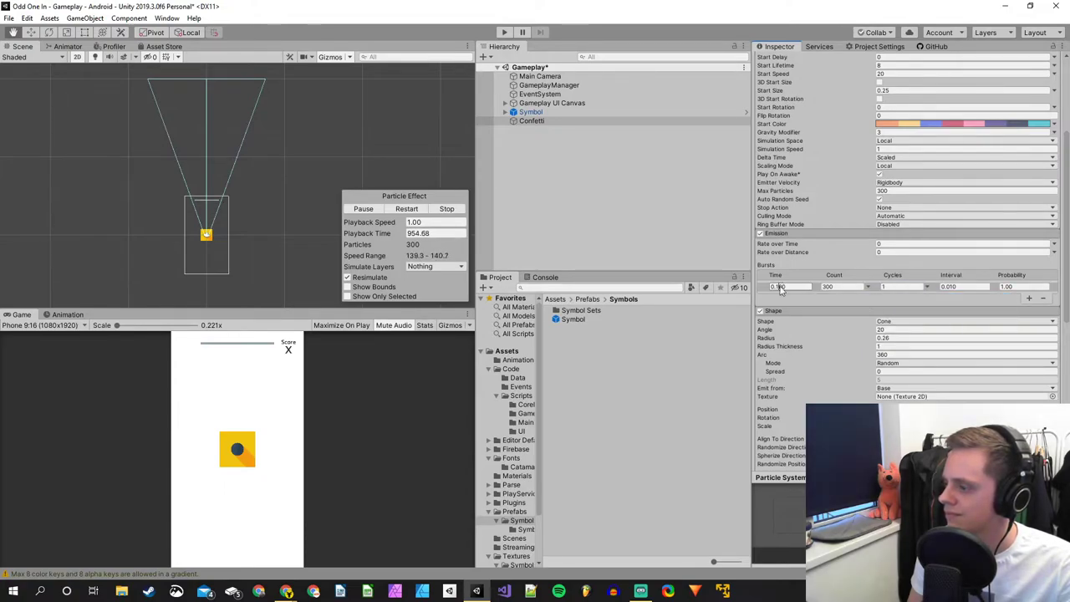
text(0.500)
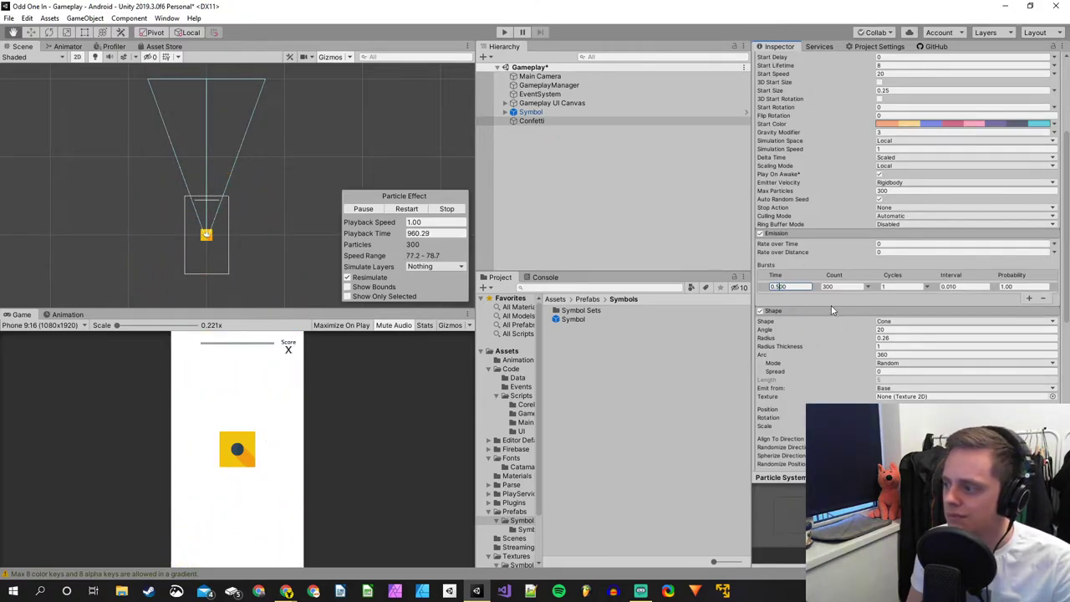
click(1005, 287)
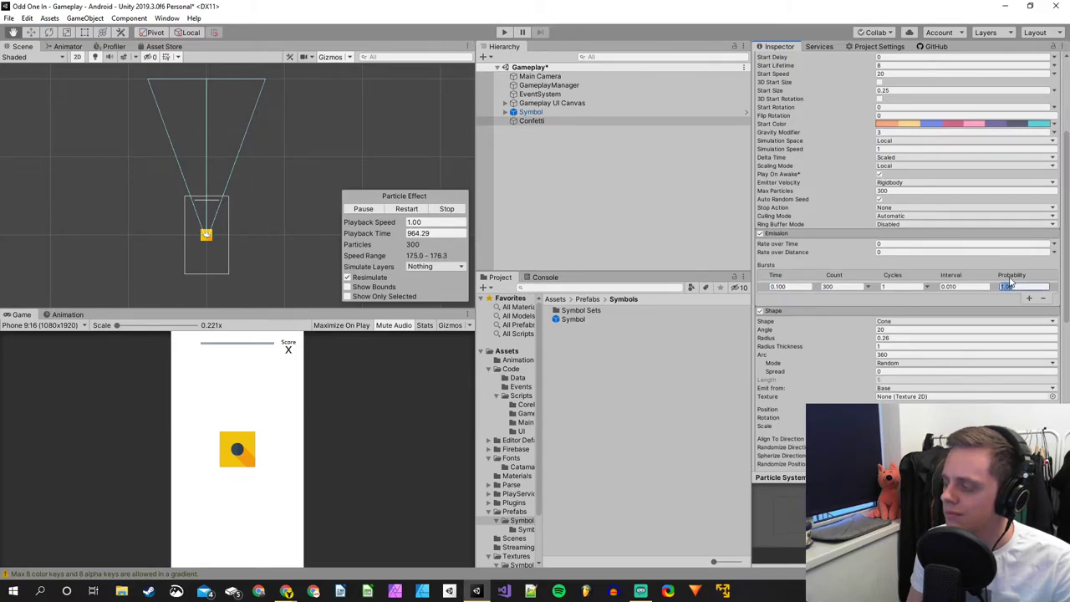
click(785, 287)
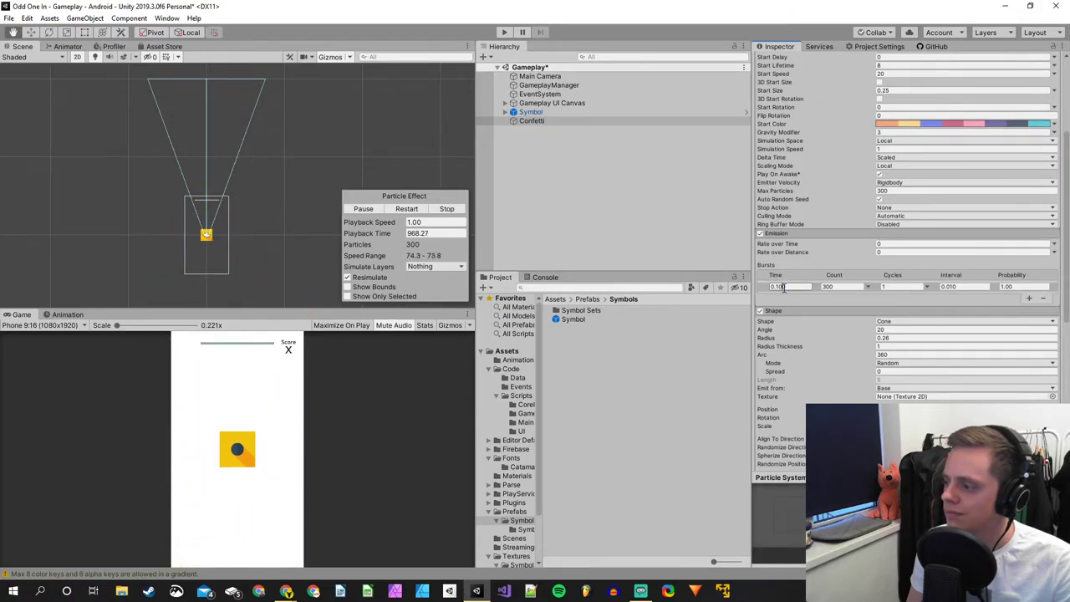
text(0)
Set the burst's count to 10 and its probability to 0.5.
click(844, 286)
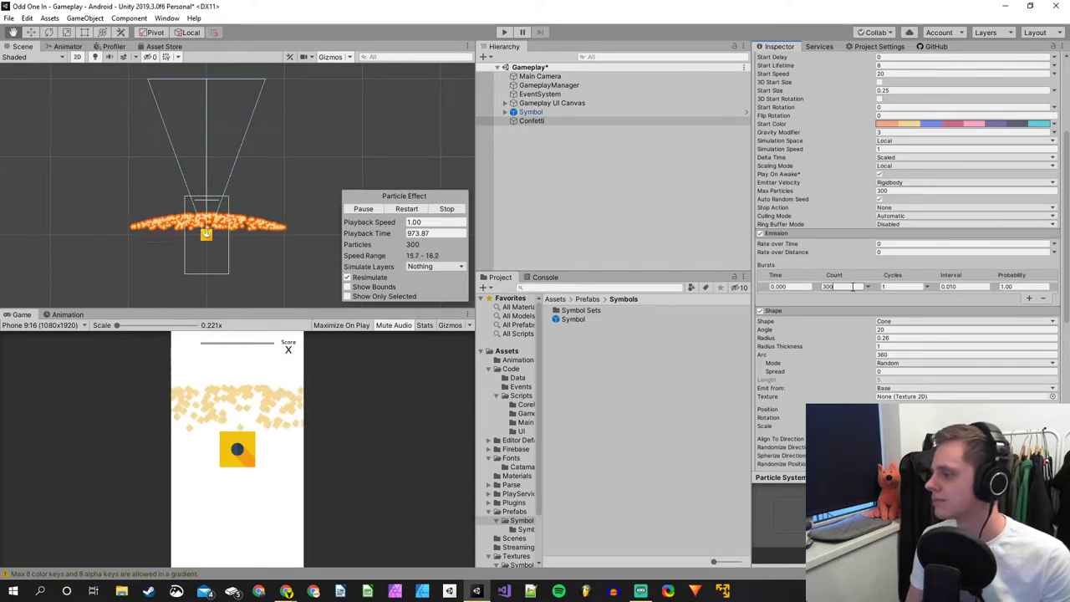
double_click(852, 287)
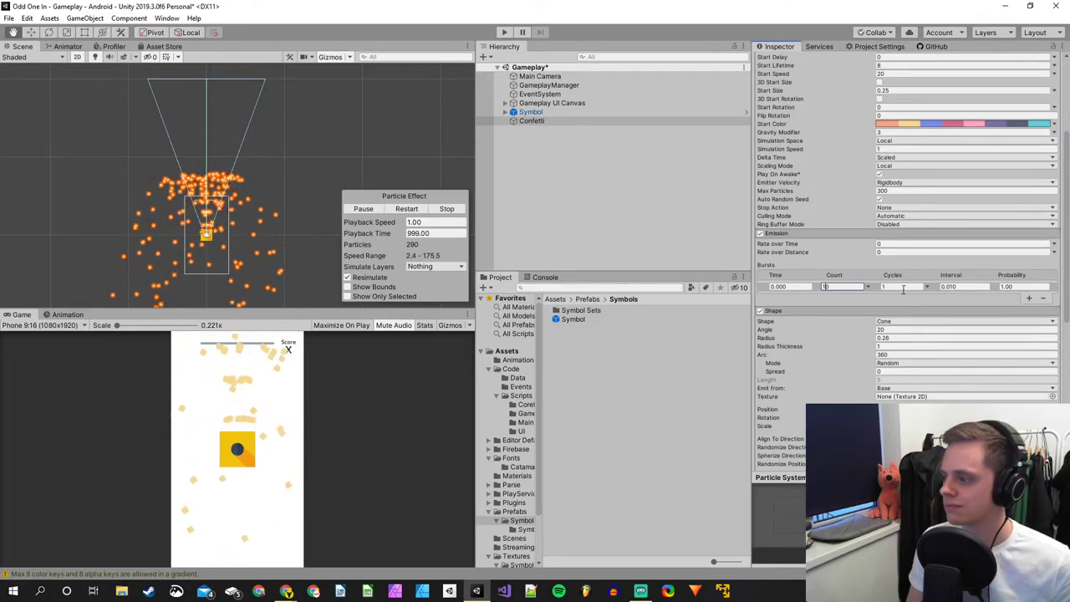
click(1012, 287)
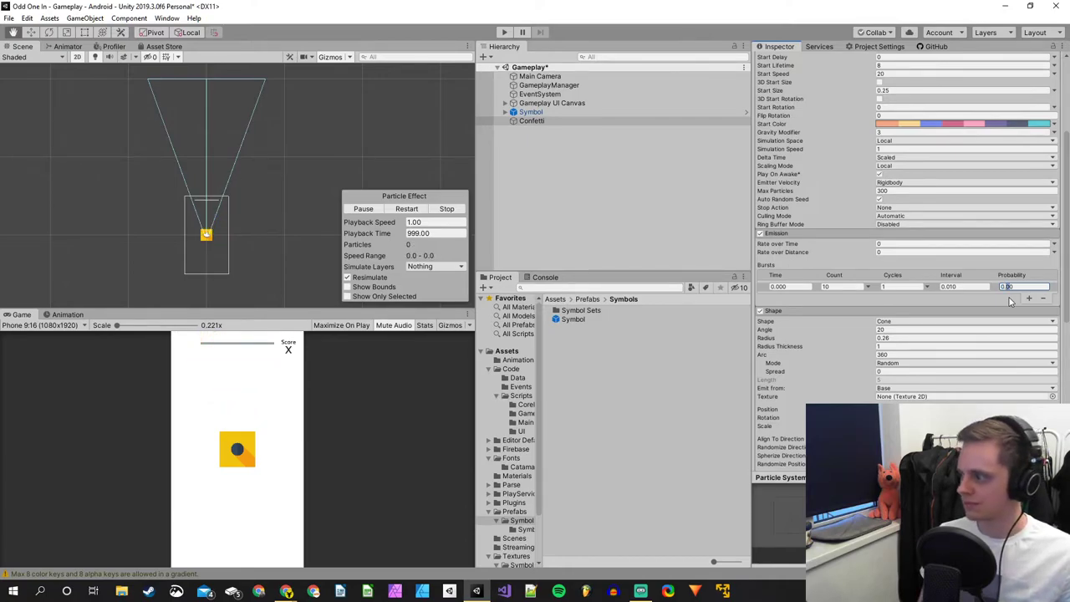
text(0.5)
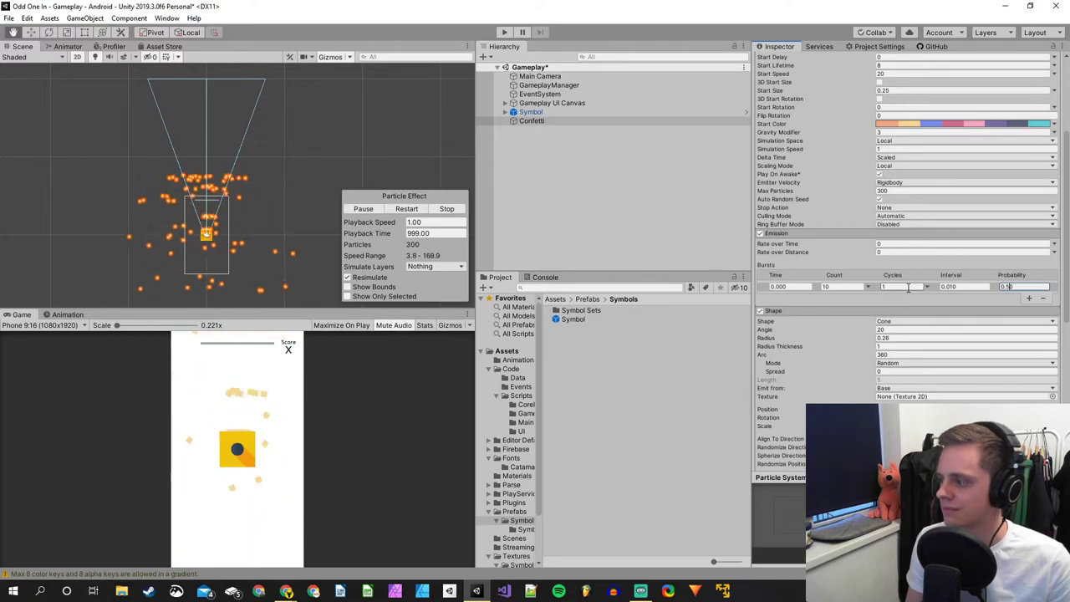
Try an interval of 0.005 for the emission burst.
click(841, 288)
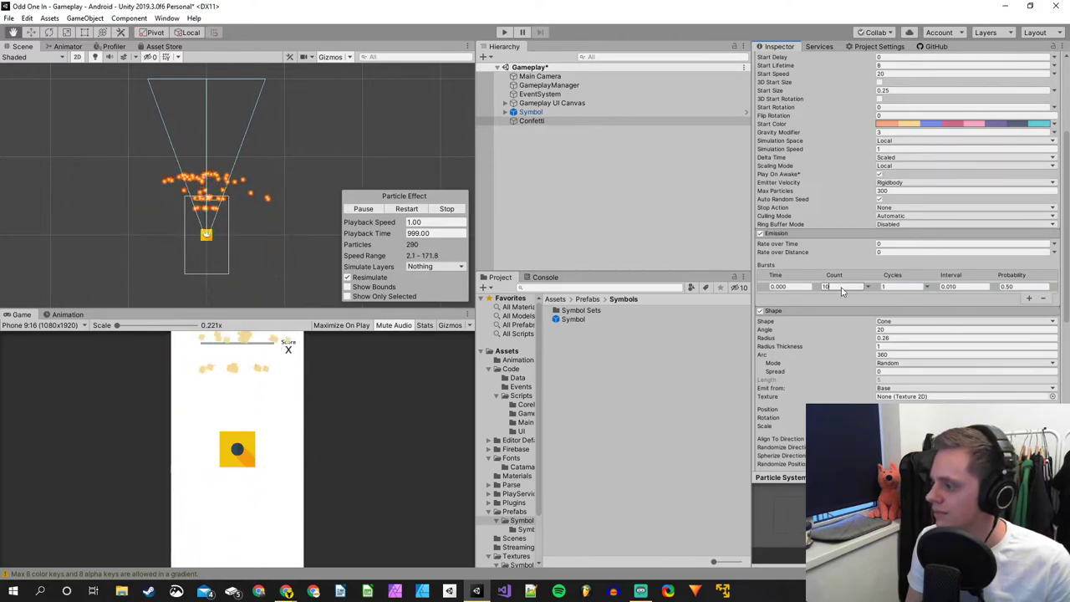
double_click(843, 288)
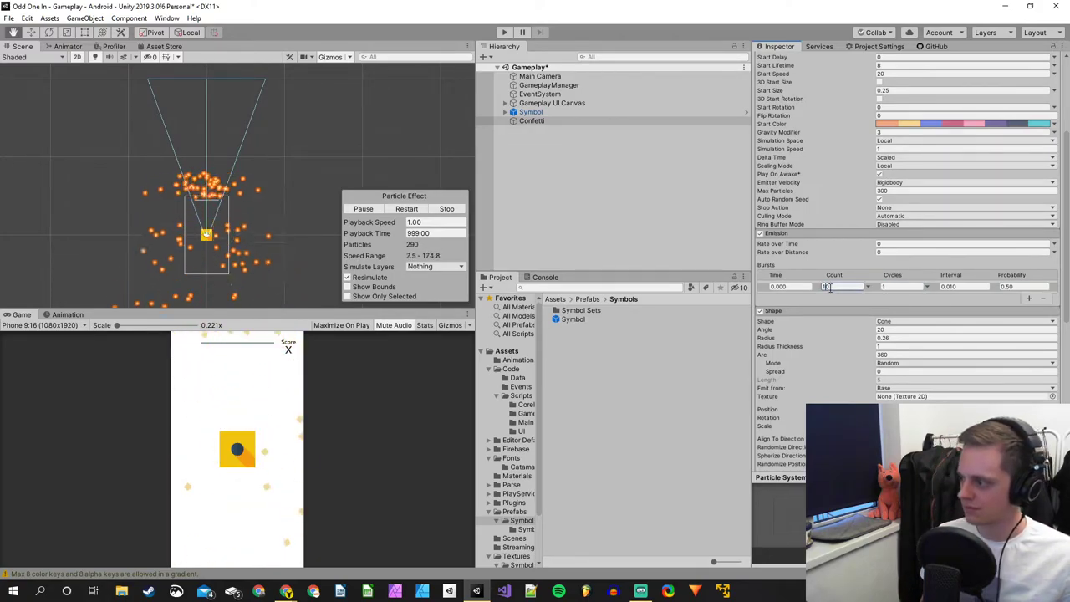
click(955, 287)
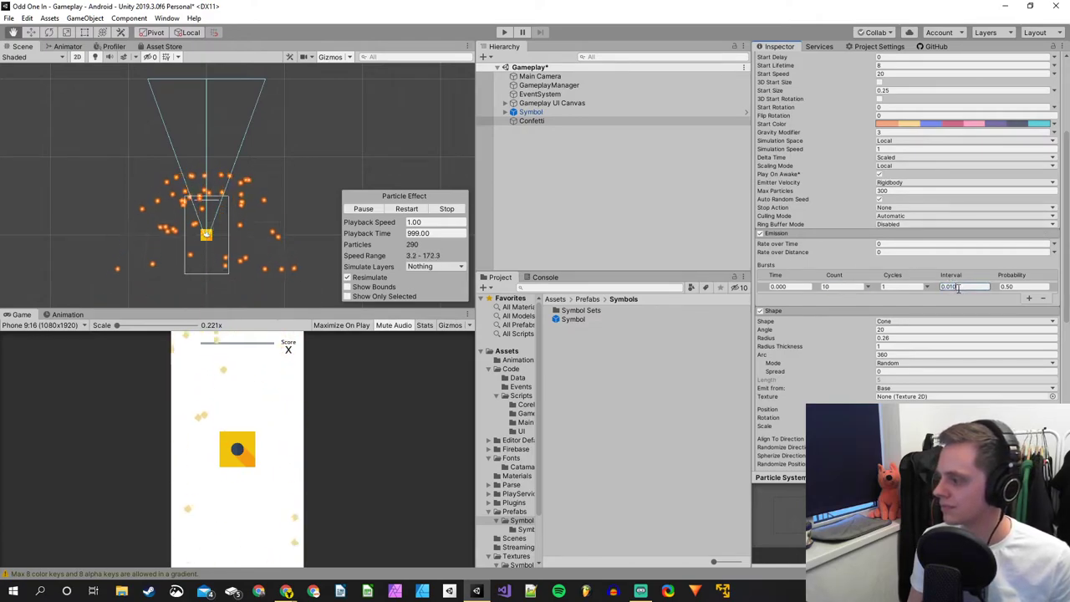
key(BackSpace)
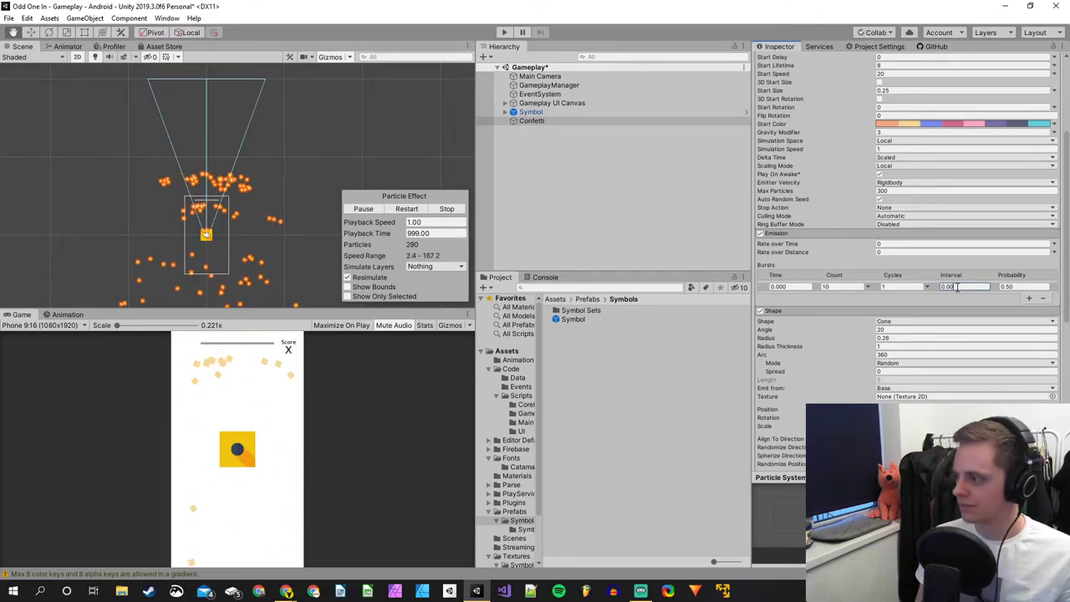
text(1)
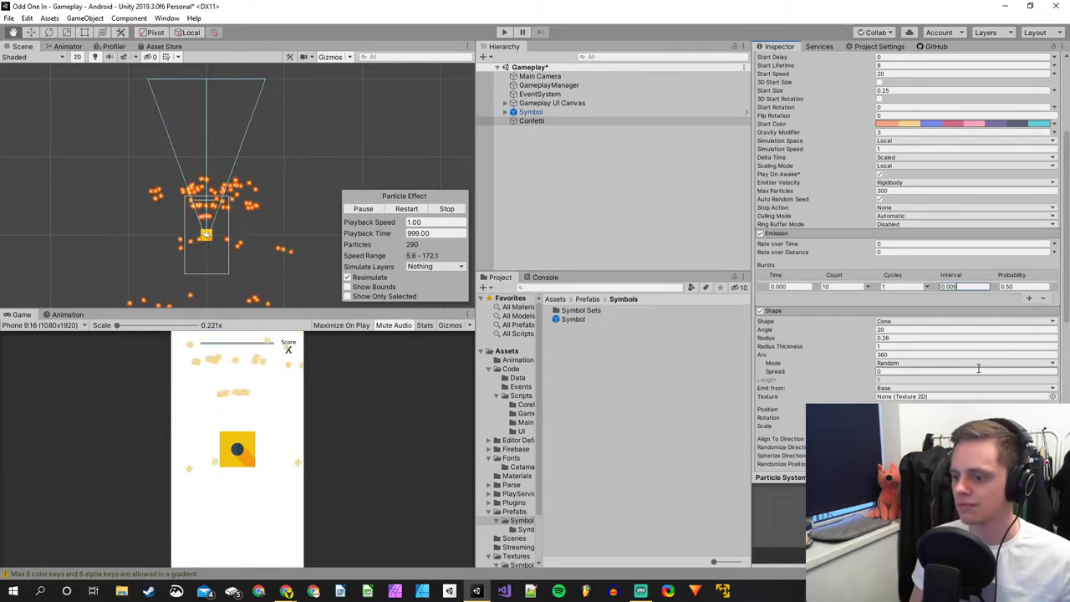
text(5)
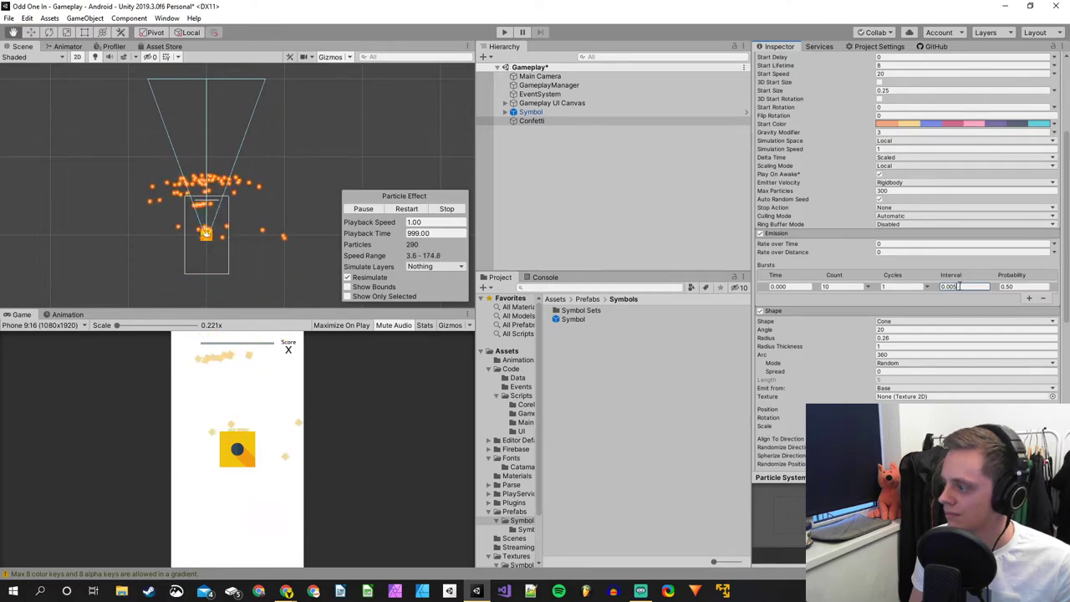
Try an interval of 0 and of 0.001 for the emission burst.
key(BackSpace)
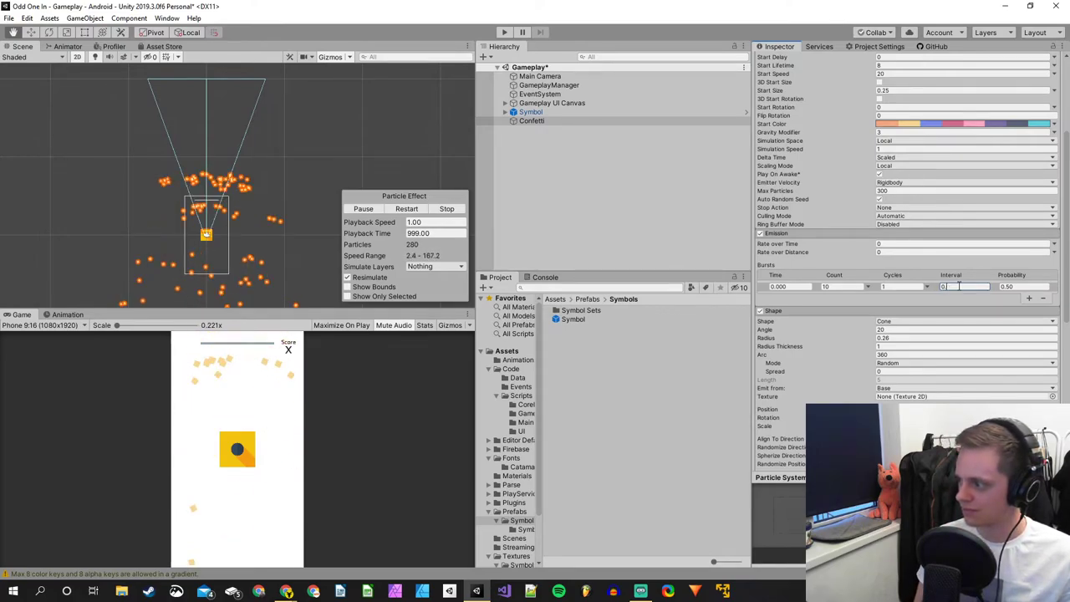
key(BackSpace)
key(BackSpace)
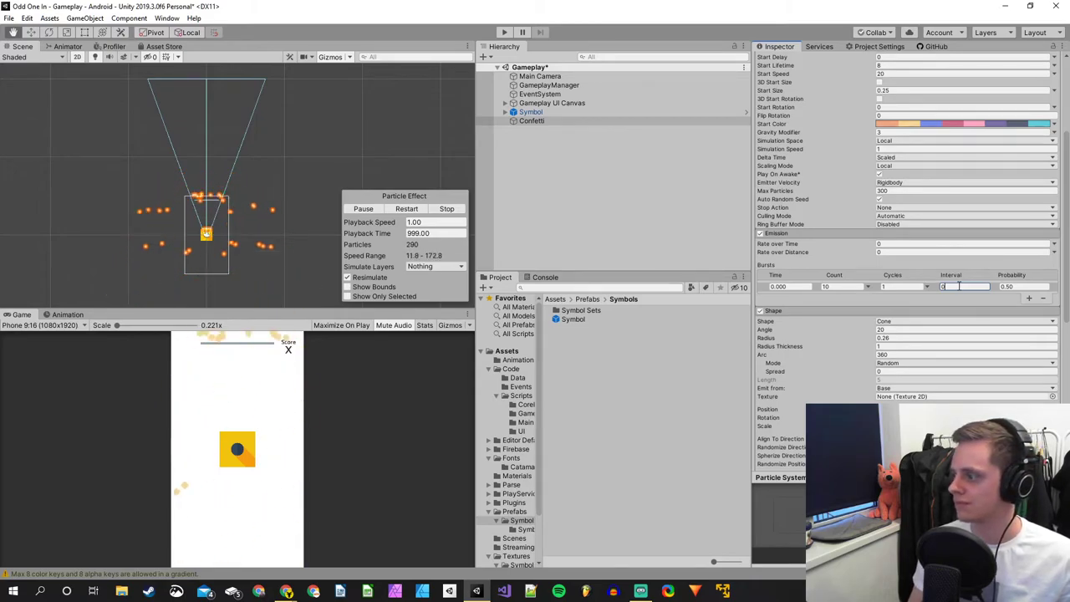
key(Return)
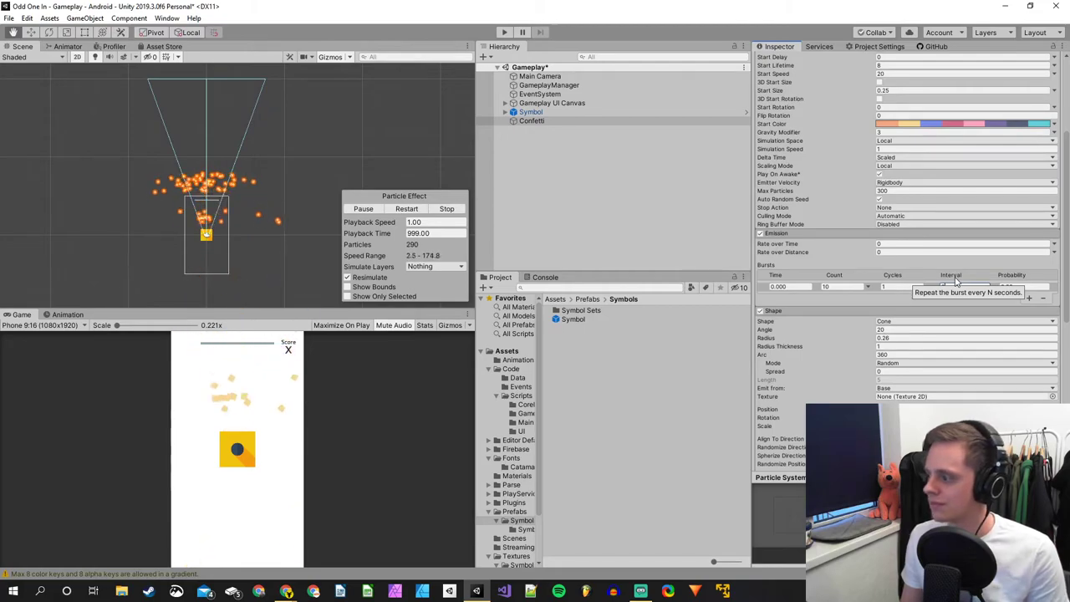
click(955, 286)
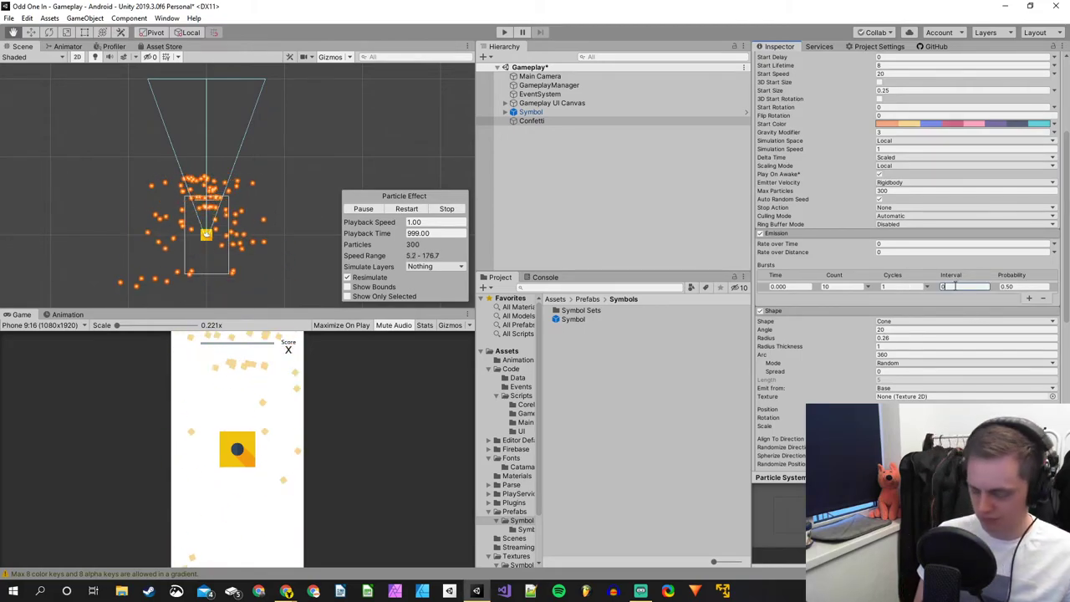
text(.001)
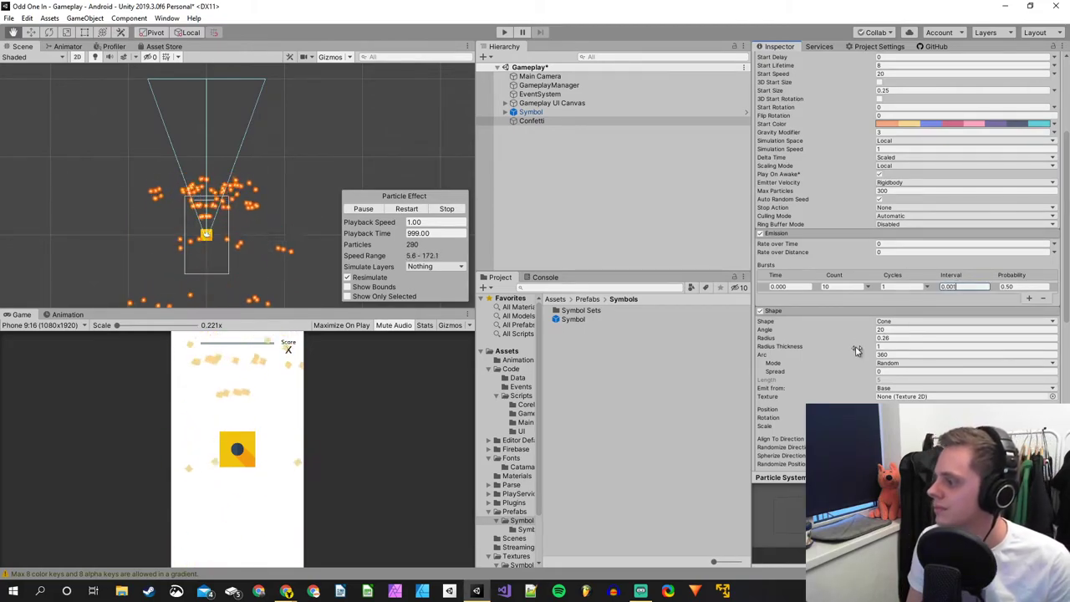
Try a burst count of 3, and set the count to 8.
click(849, 288)
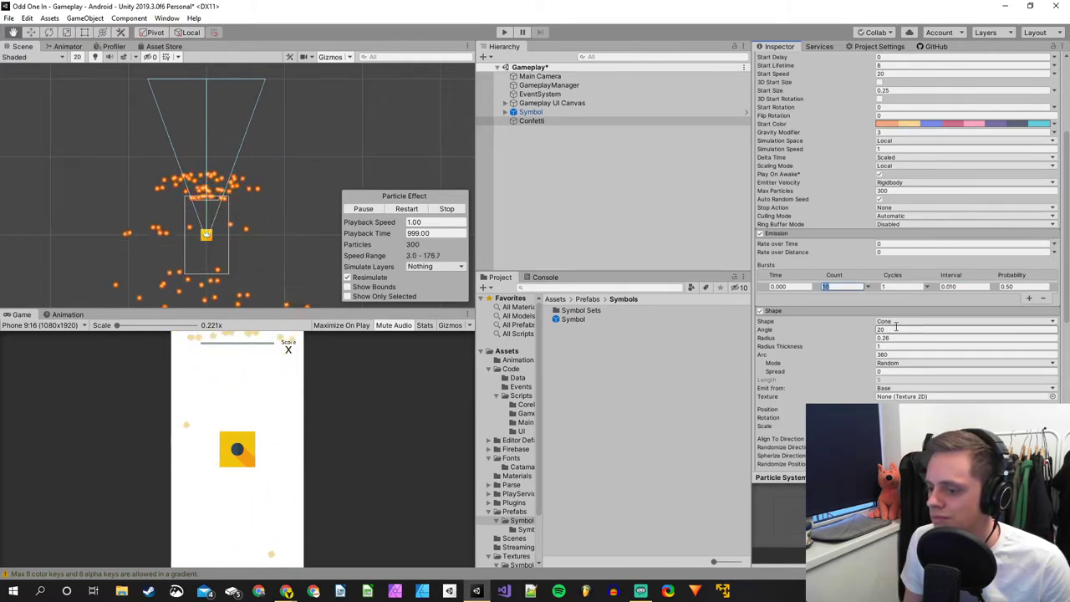
double_click(855, 290)
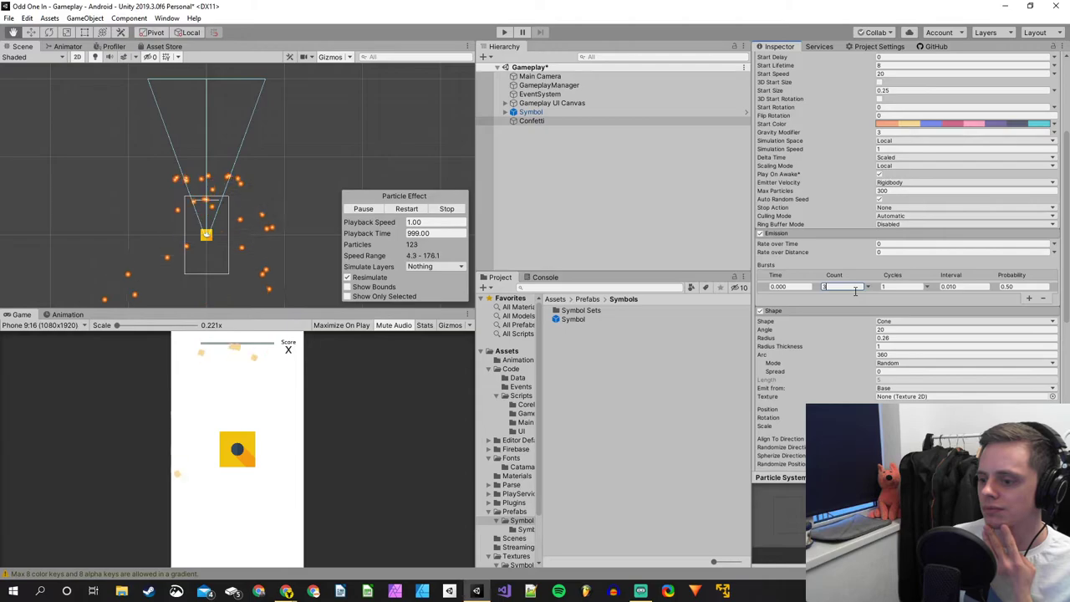
key(ctrl+a)
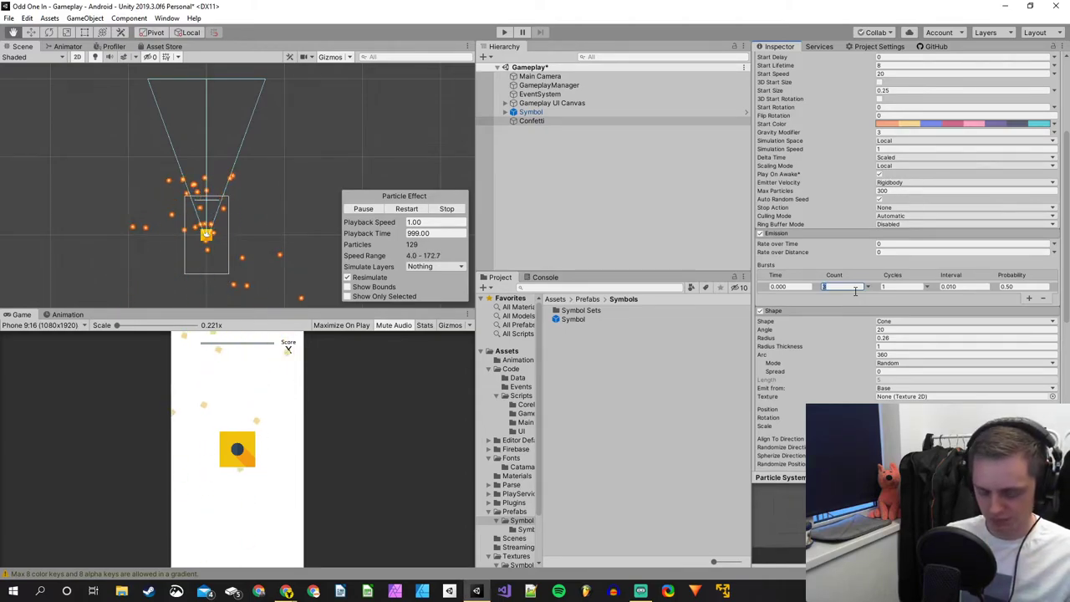
text(8)
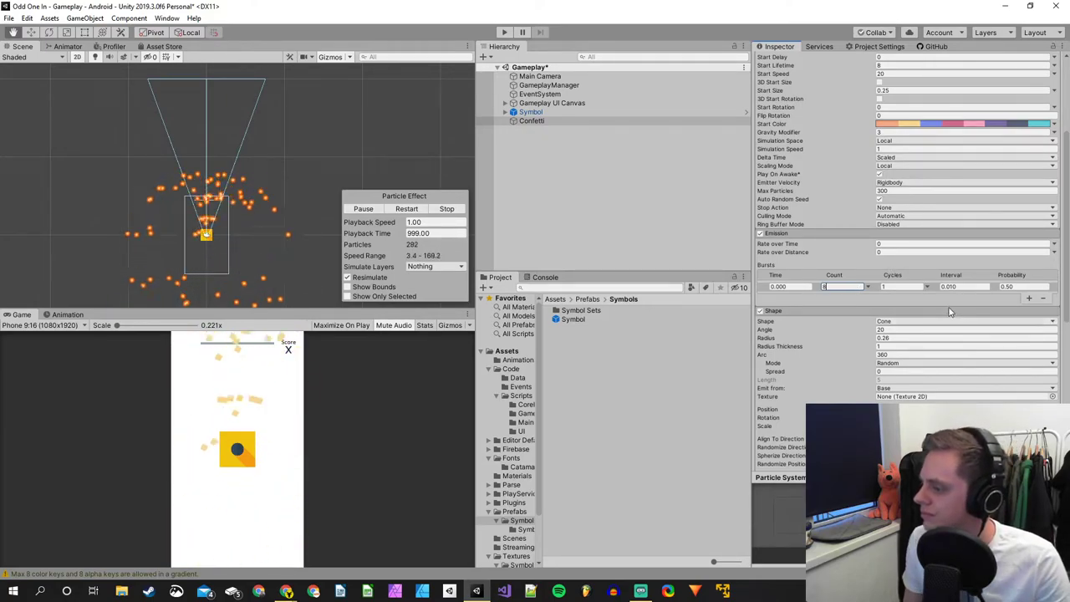
Remove the emission burst and set the Rate over Time to 300.
click(1042, 299)
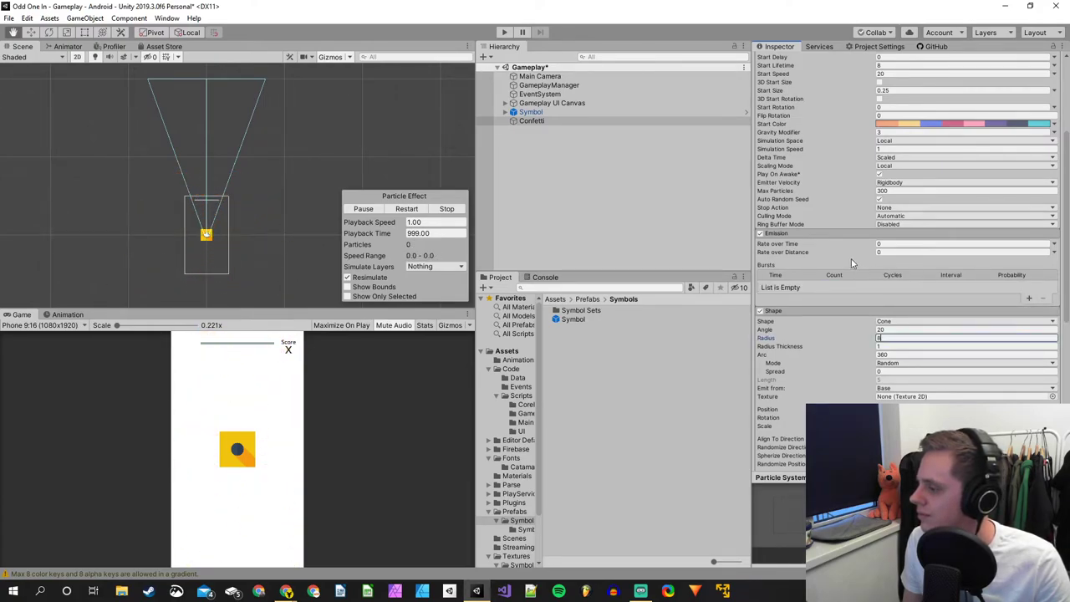
click(880, 243)
text(30)
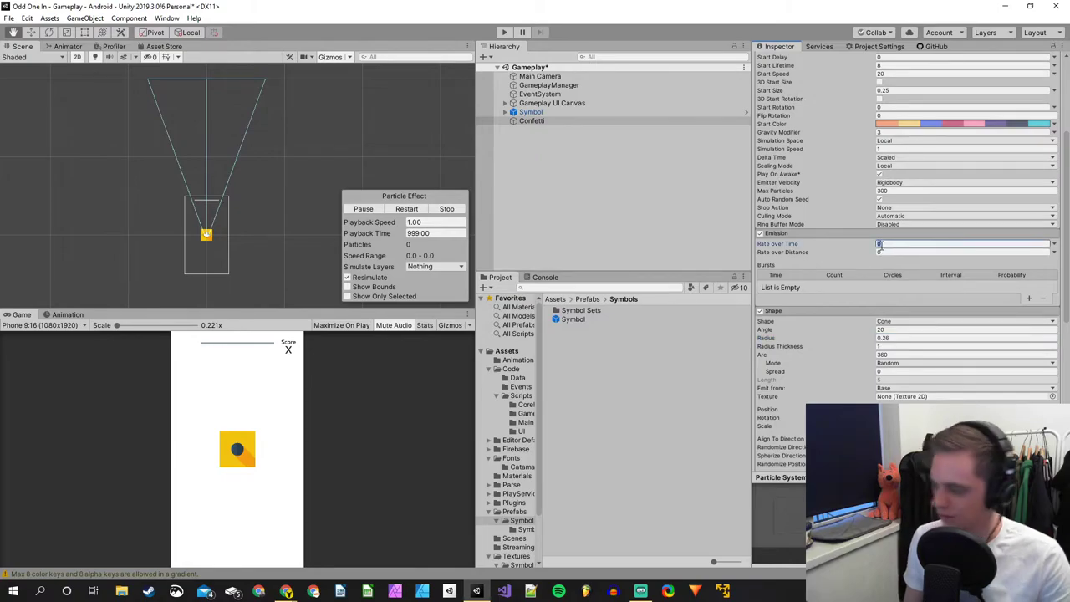
text(0)
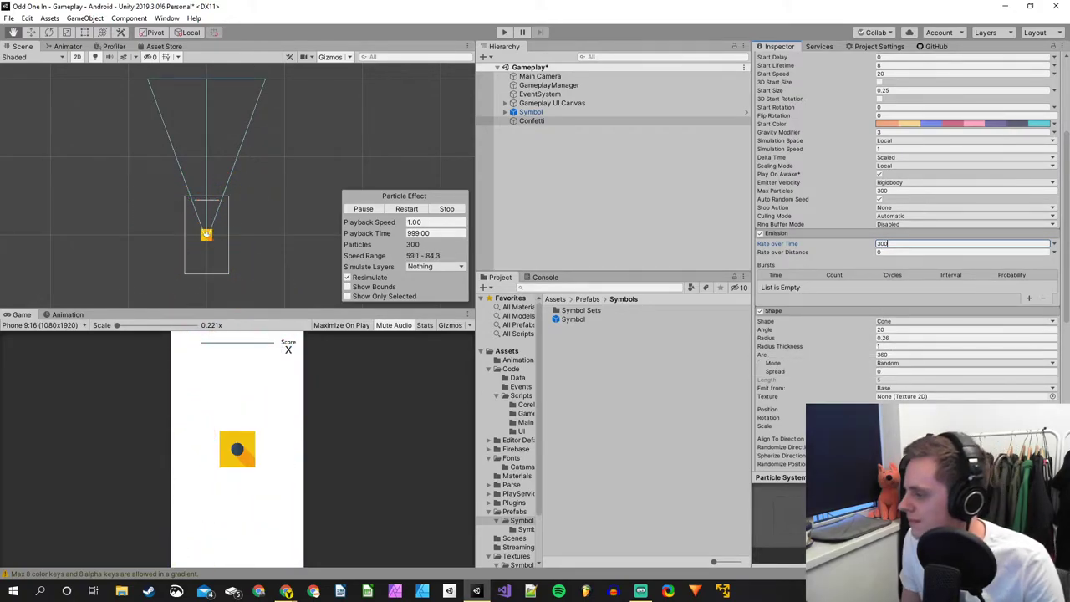
Try a radius thickness of 0.52 for the emitter's cone shape, and set it back to 1.
click(888, 346)
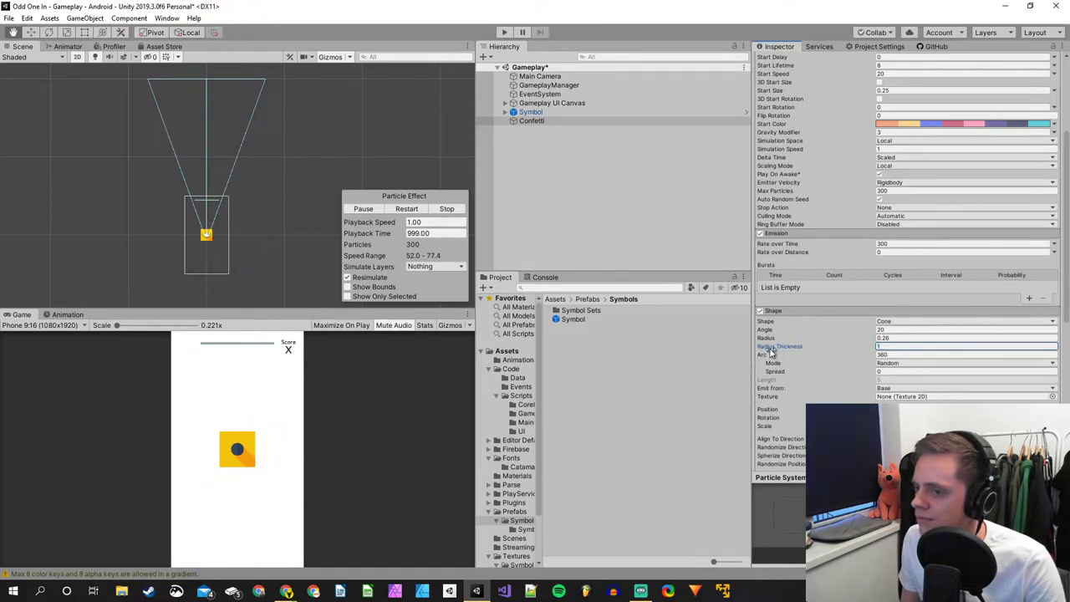
drag(770, 352, 777, 349)
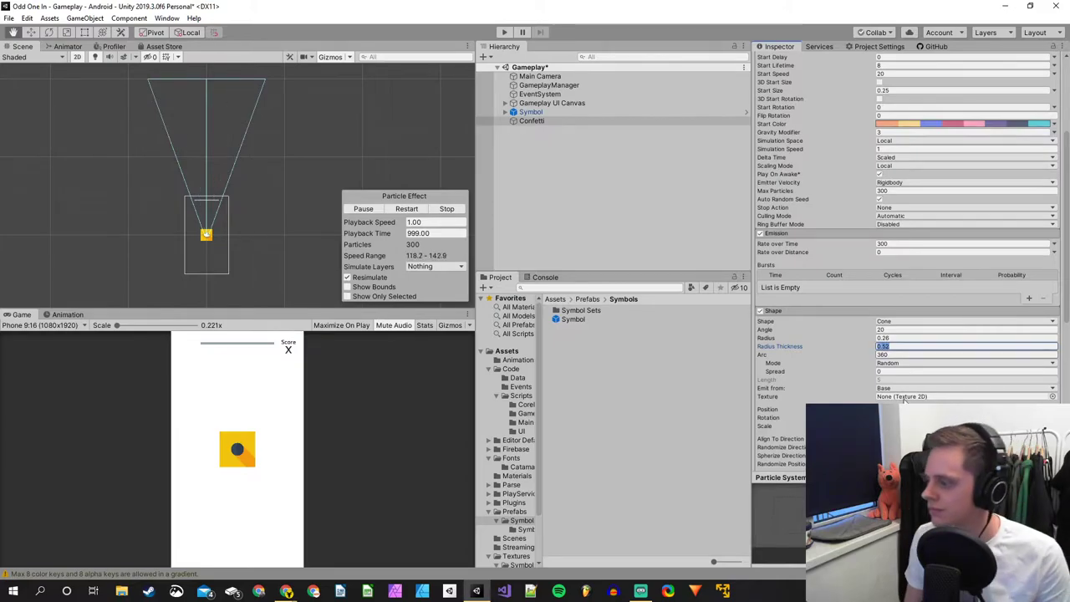
text(1)
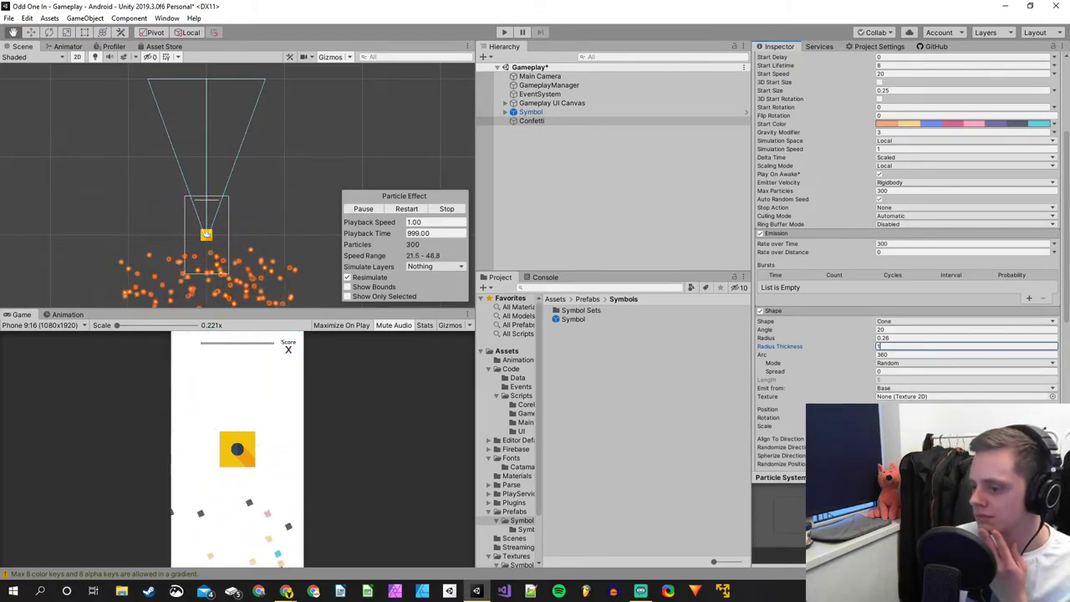
scroll(907, 251, down, 3)
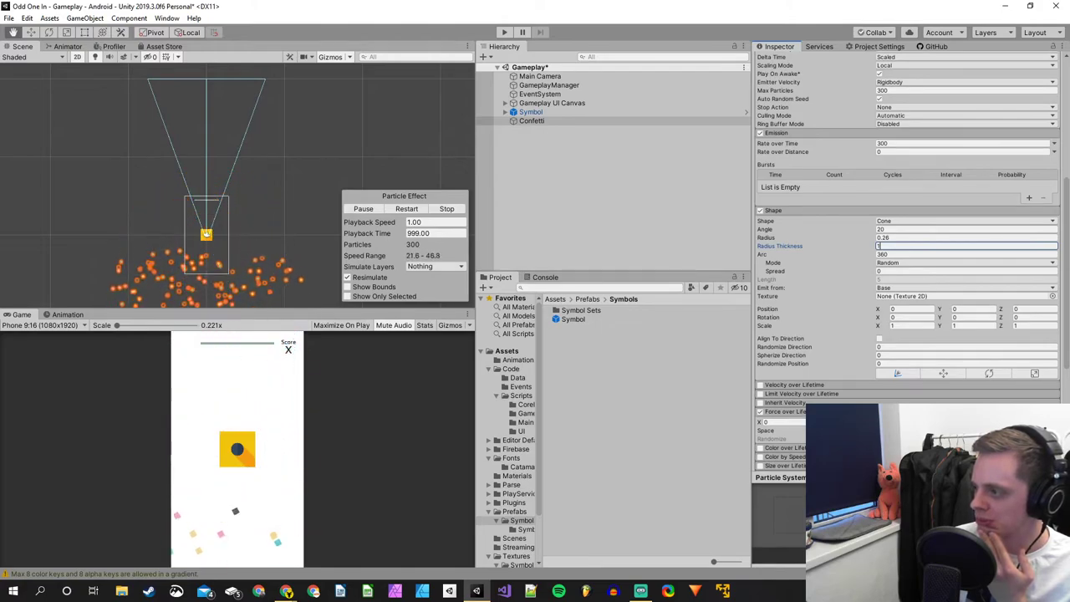
scroll(907, 251, up, 3)
scroll(893, 217, up, 3)
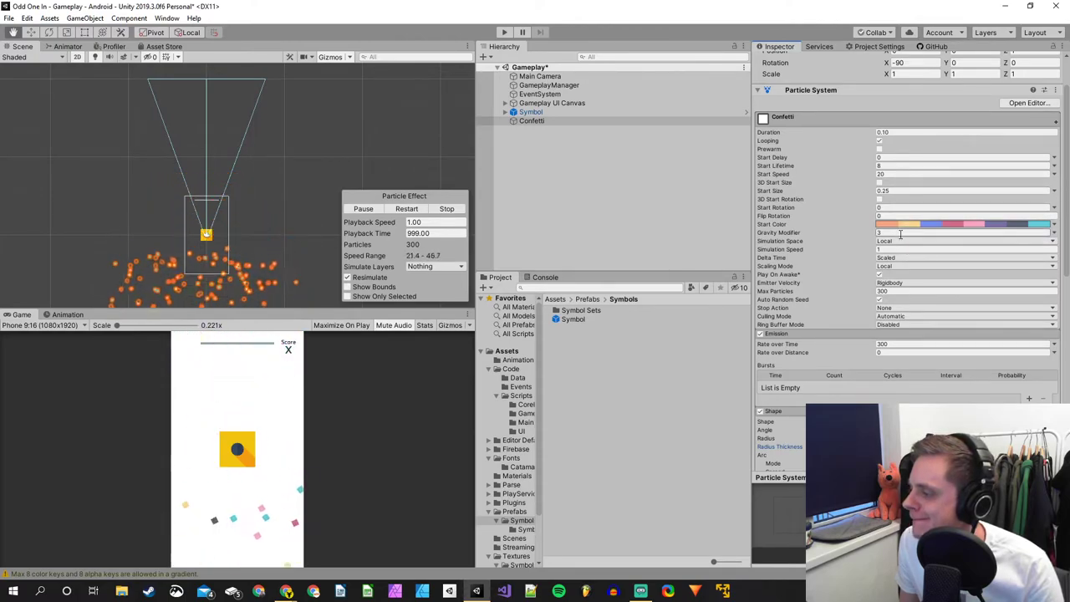
click(887, 173)
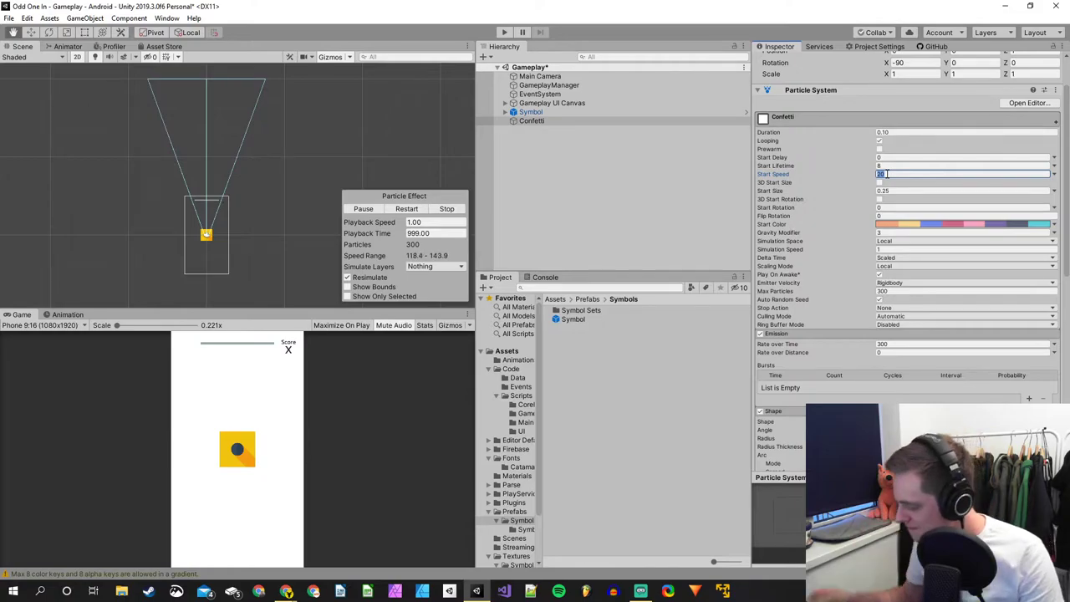
key(Return)
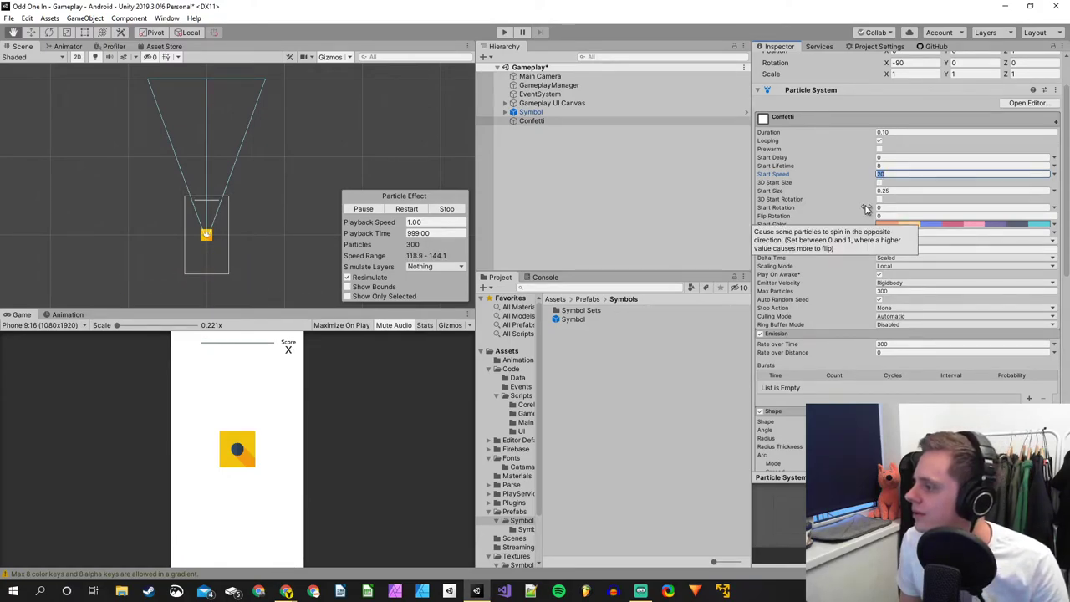
Try durations of 0.05 and 0.2 for the confetti particle system, and set the duration back to 0.1.
scroll(865, 211, up, 2)
click(893, 185)
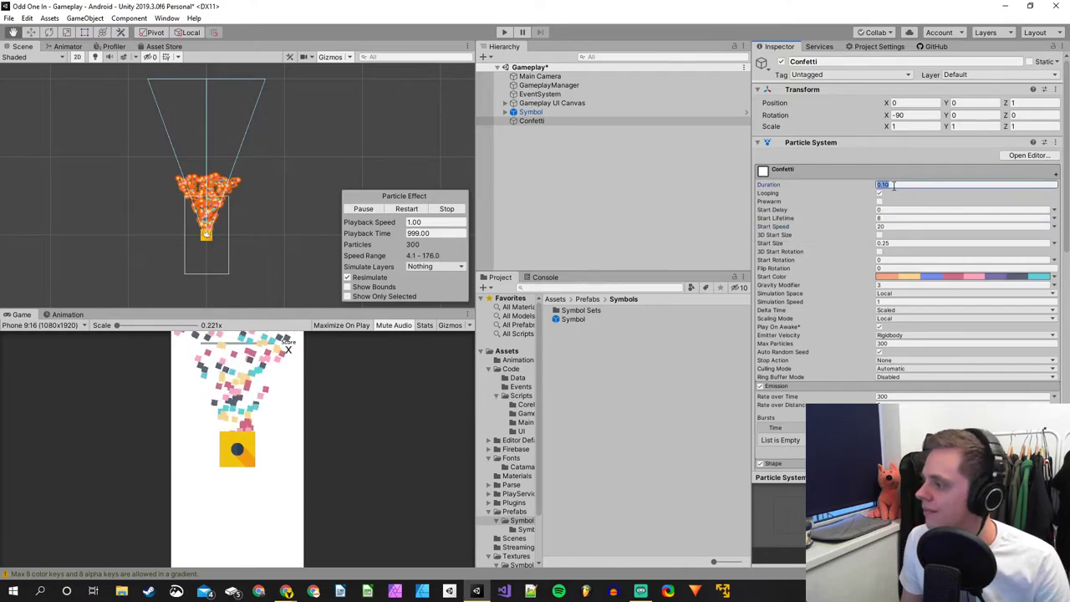
text(0.05)
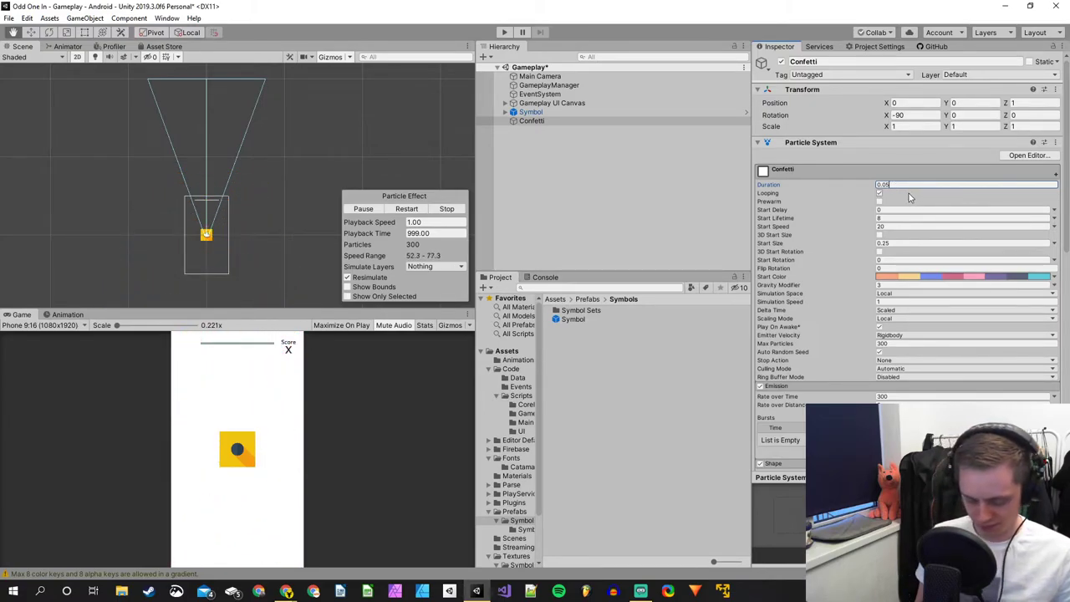
text(0.2)
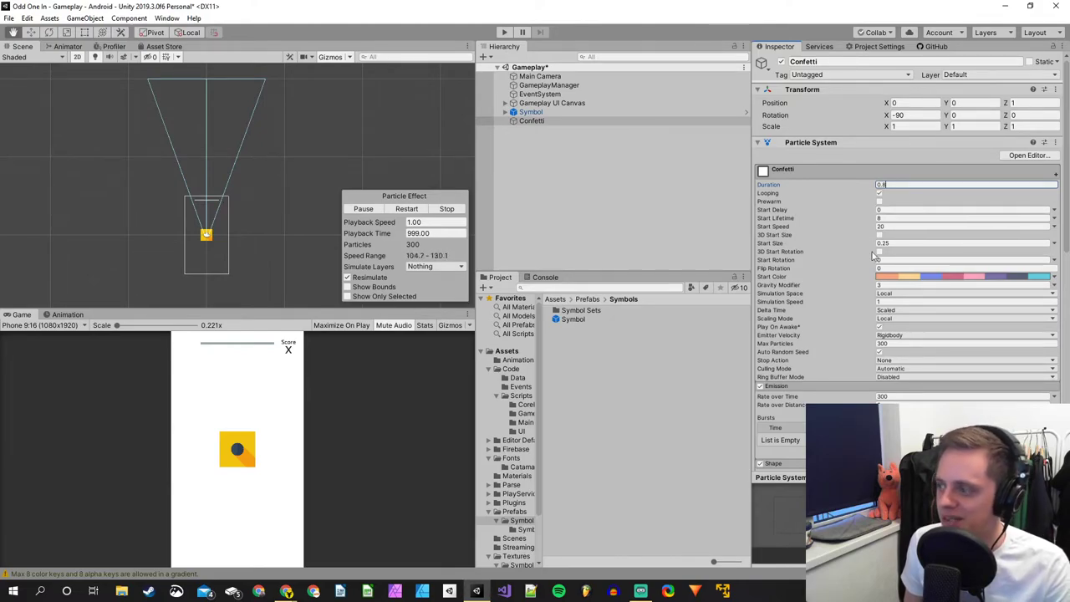
key(BackSpace)
text(1)
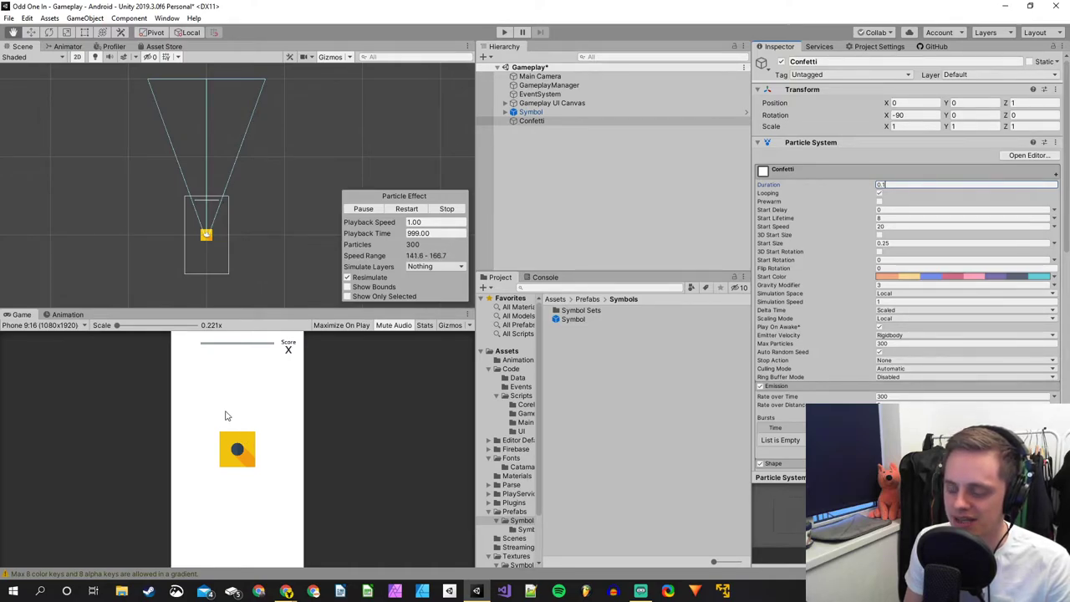
click(888, 186)
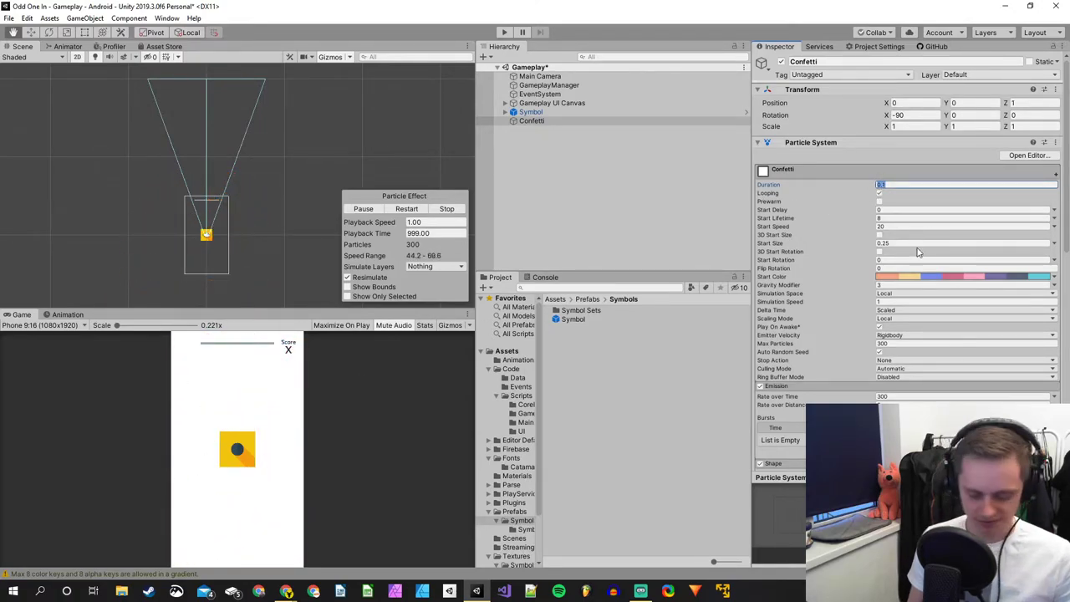
text(1)
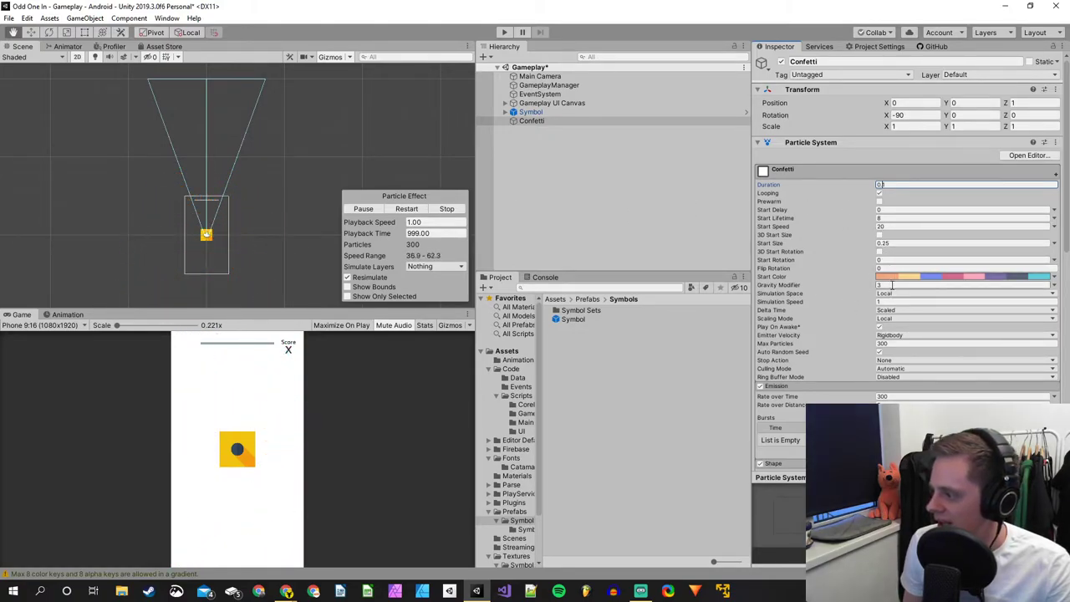
Try a start speed of 100 for the confetti and check its spread around the emitter.
click(890, 226)
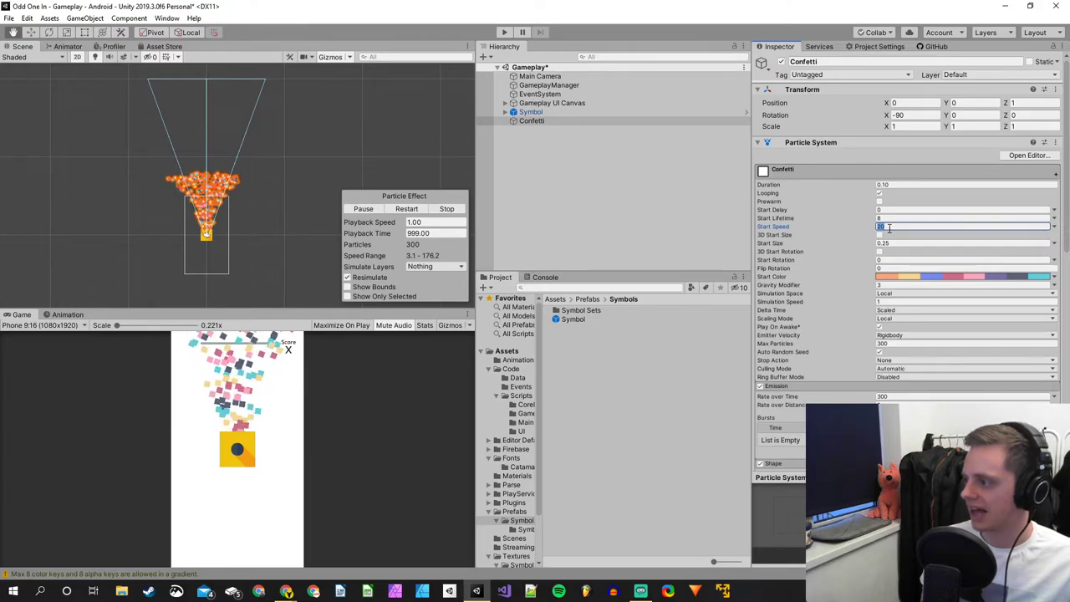
text(100)
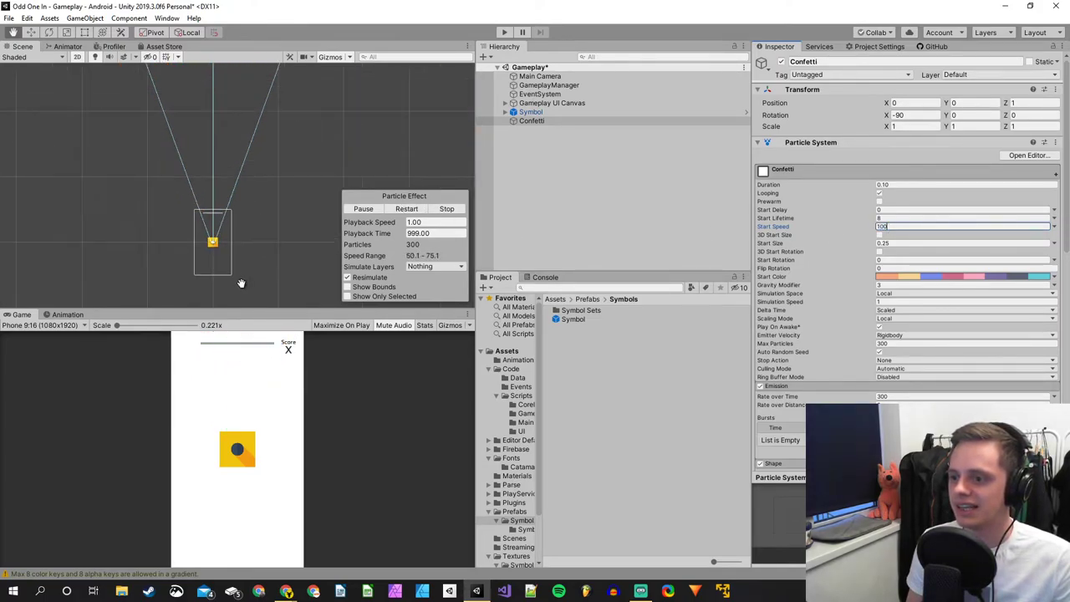
scroll(174, 258, down, 5)
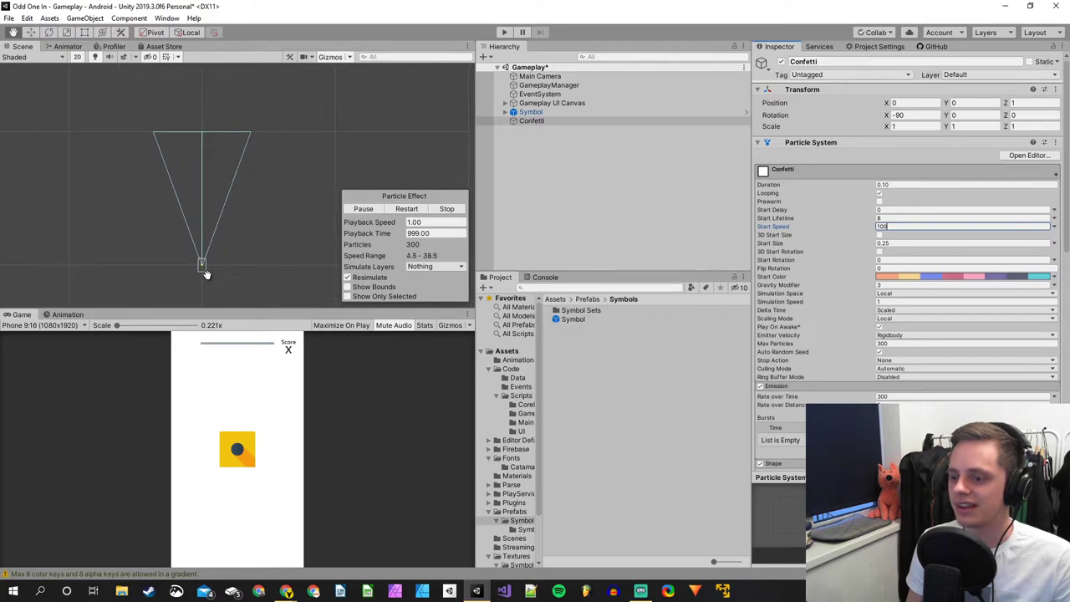
scroll(204, 276, up, 5)
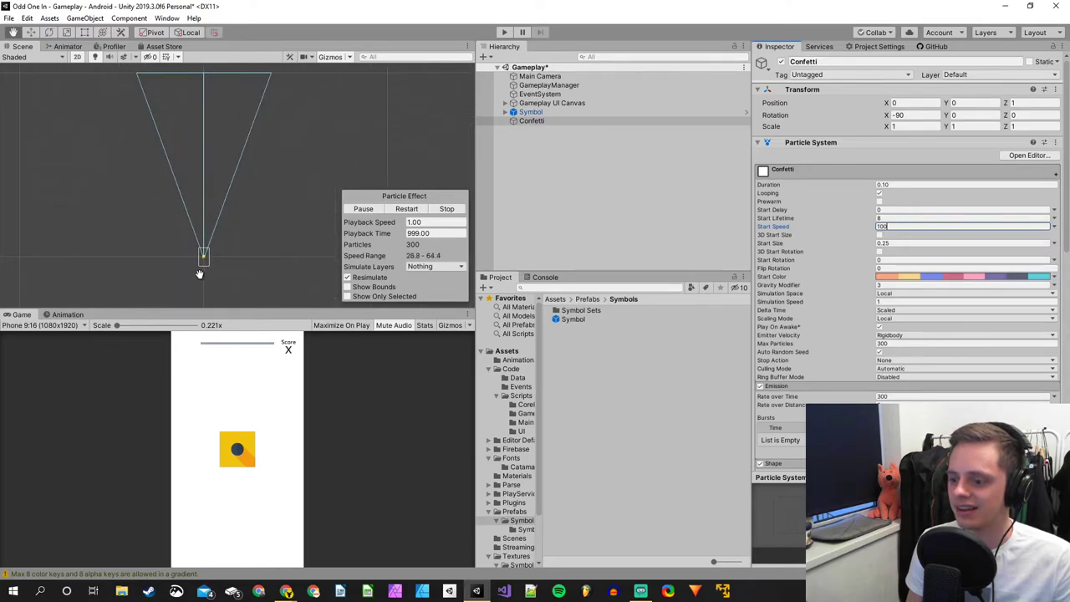
scroll(203, 274, up, 1)
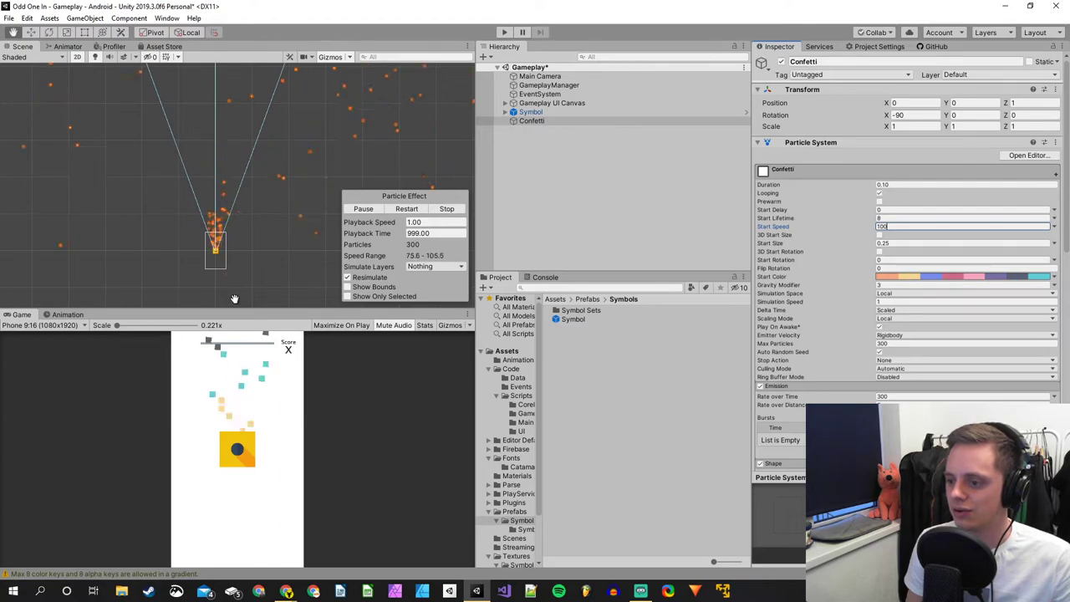
Try a gravity modifier of 50 for the confetti with start speeds of 60, 30 and 40.
click(879, 285)
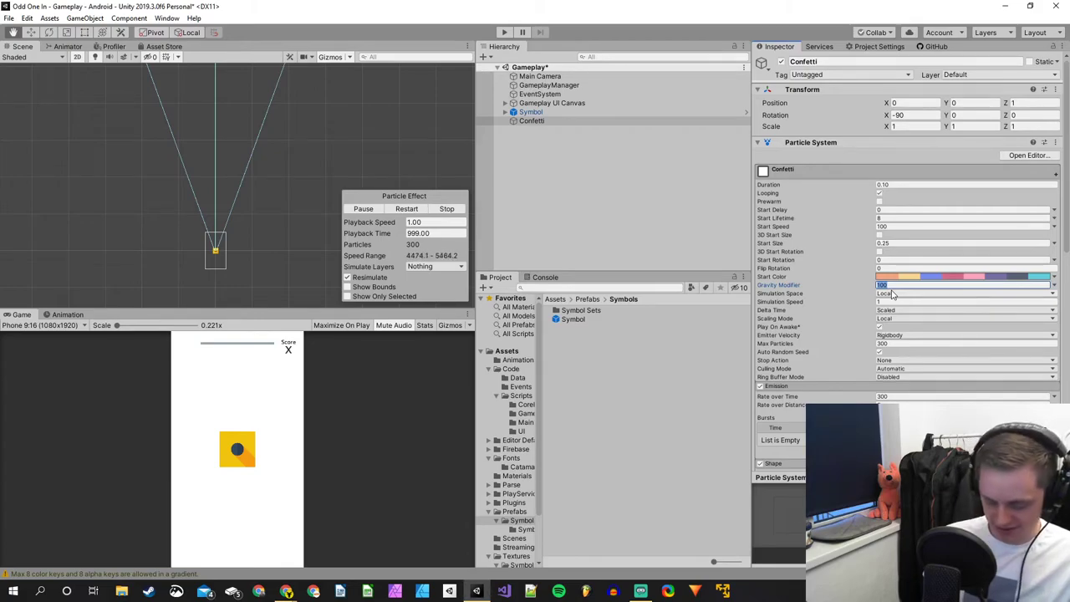
text(0)
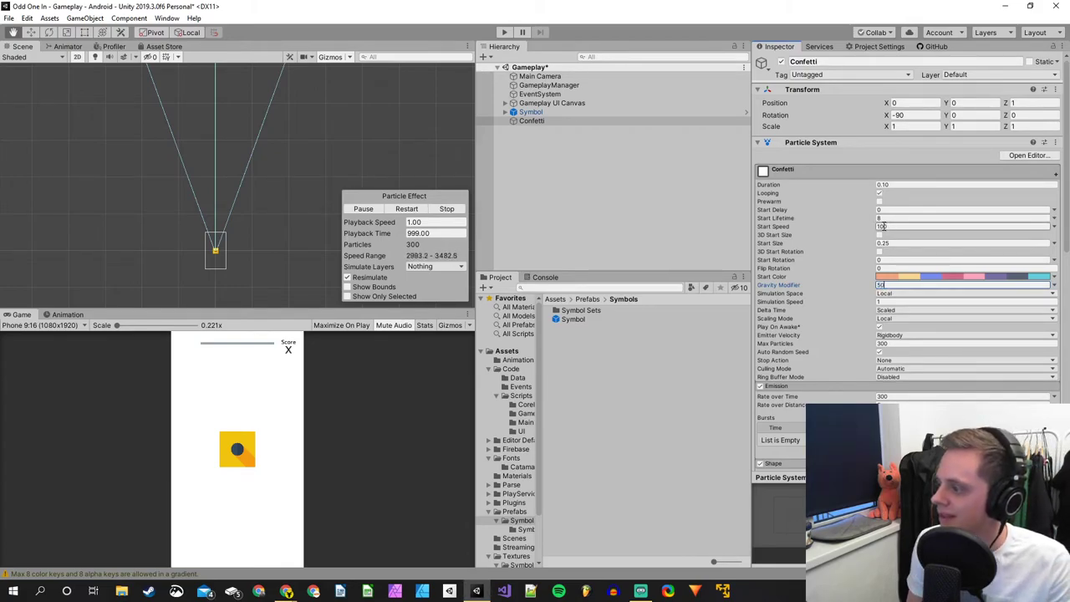
click(920, 226)
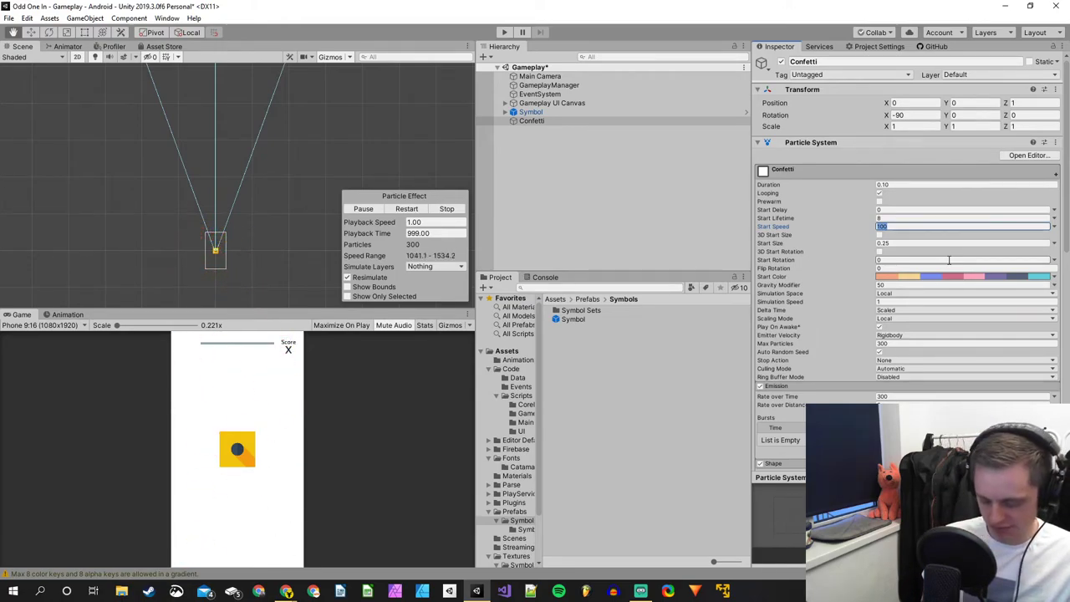
text(60)
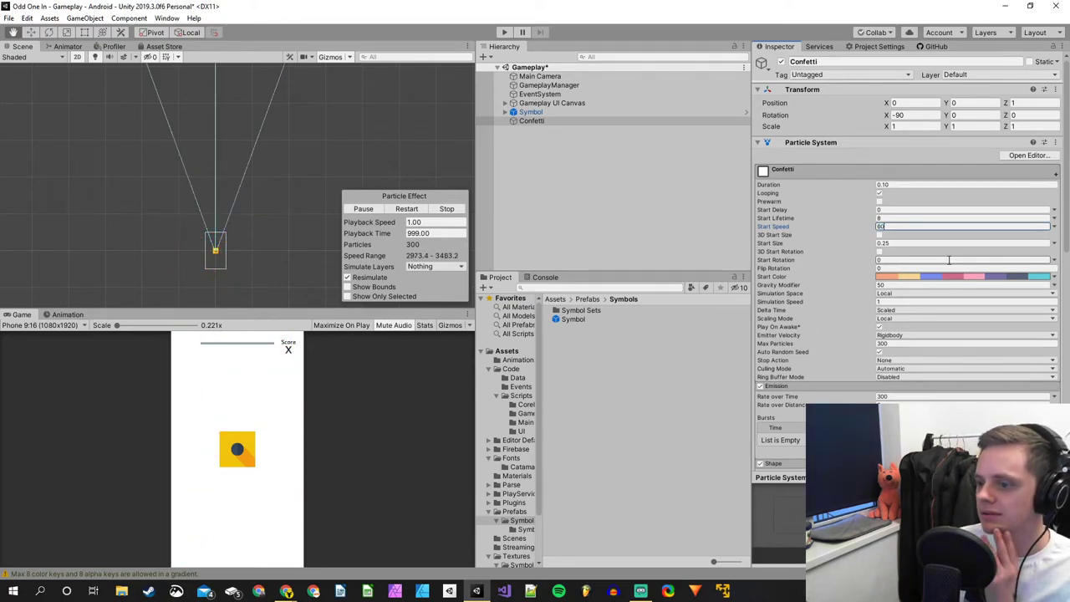
key(Return)
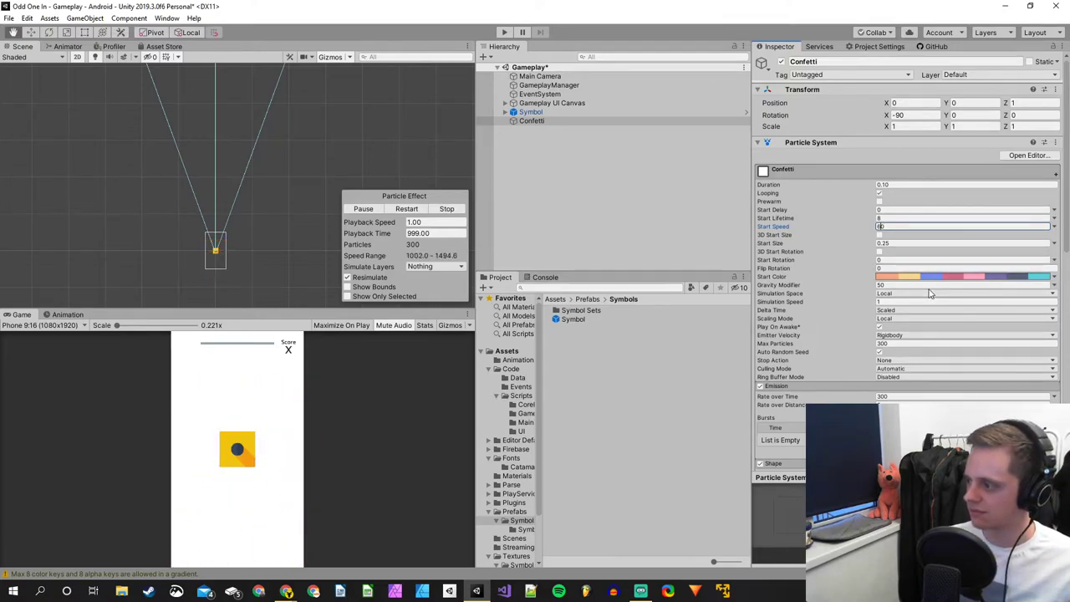
text(30)
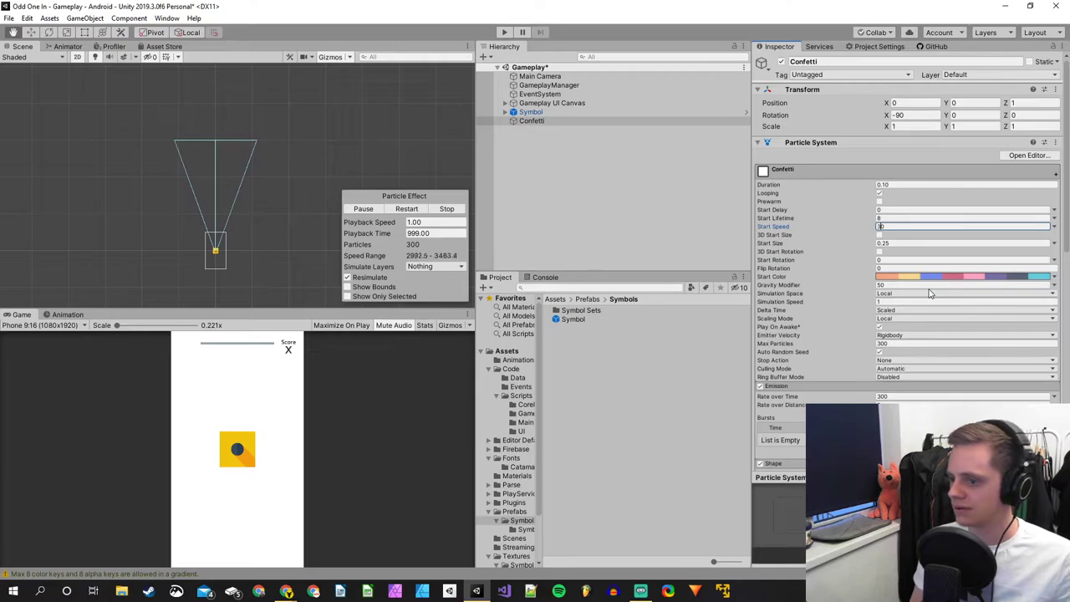
key(BackSpace)
key(BackSpace)
text(40)
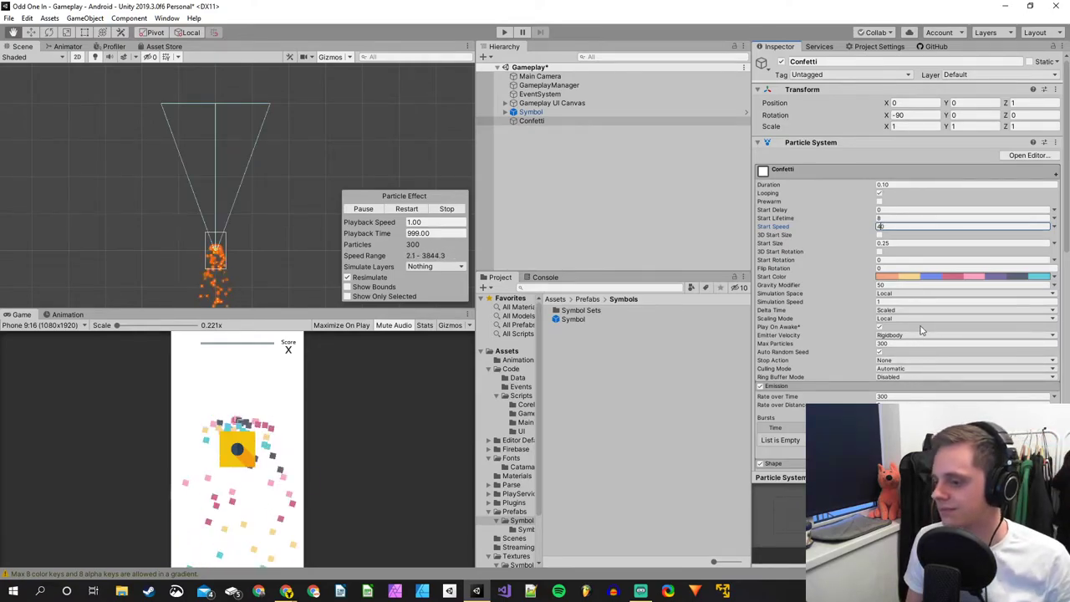
Try gravity modifiers of 20 and 10 for the confetti.
click(894, 286)
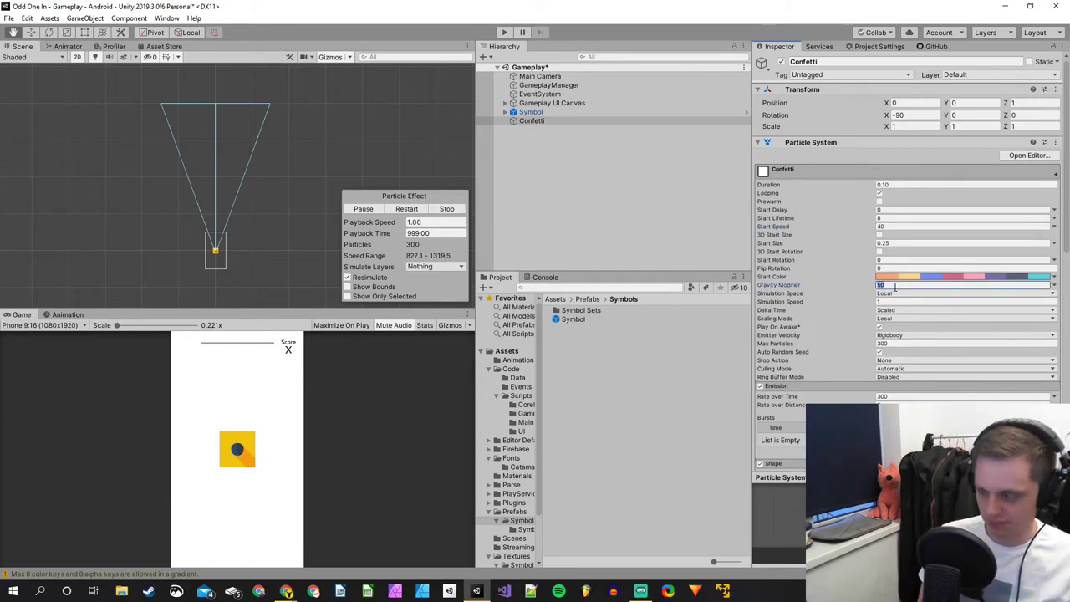
text(20)
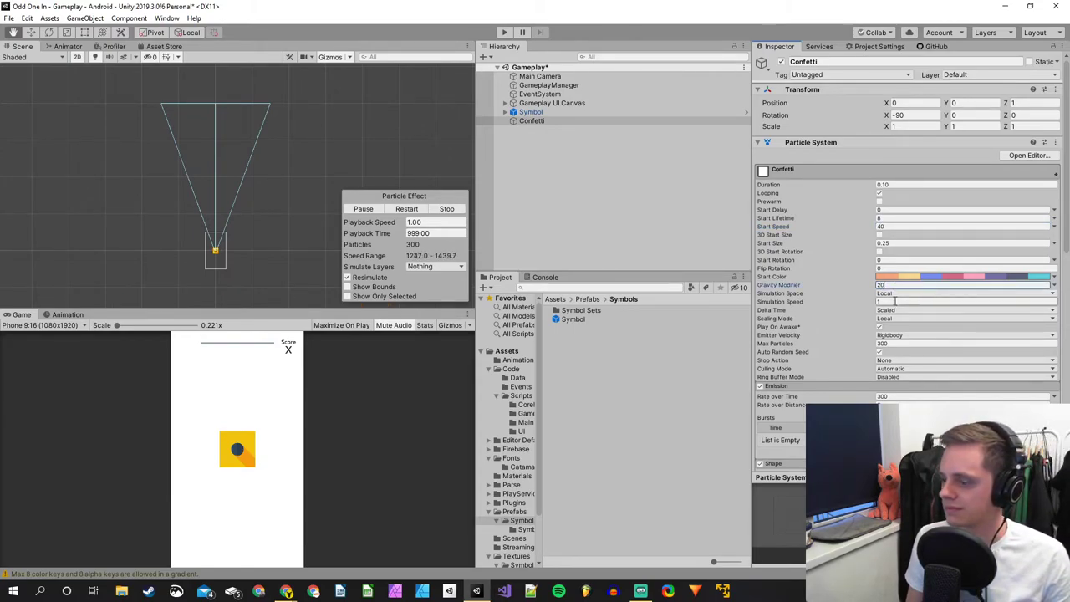
key(Return)
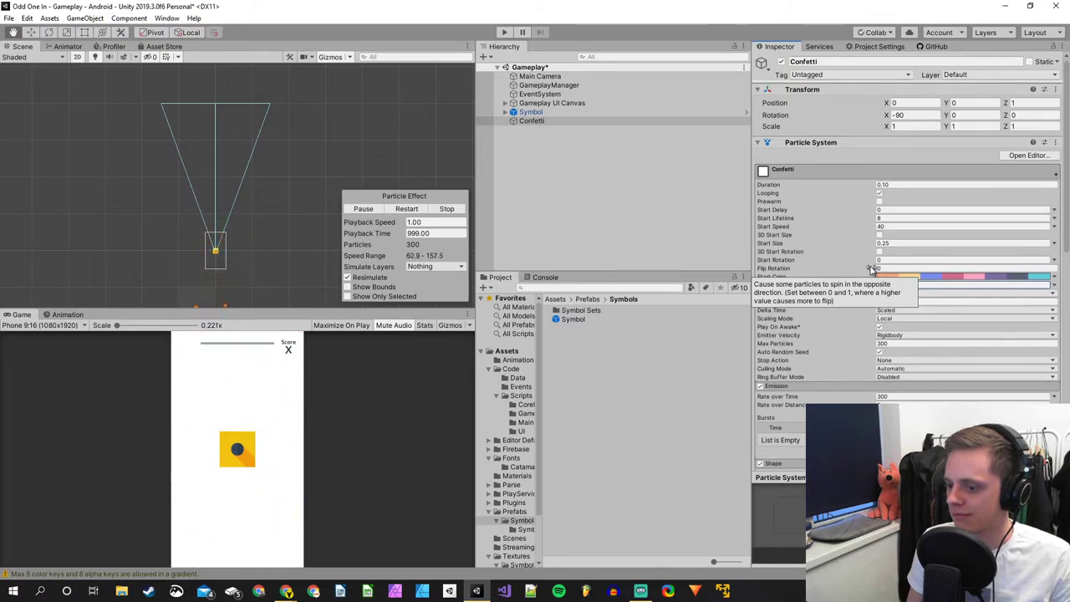
Try a start speed of 30, and set the confetti's start speed to 20 and its gravity modifier to 3.
click(890, 226)
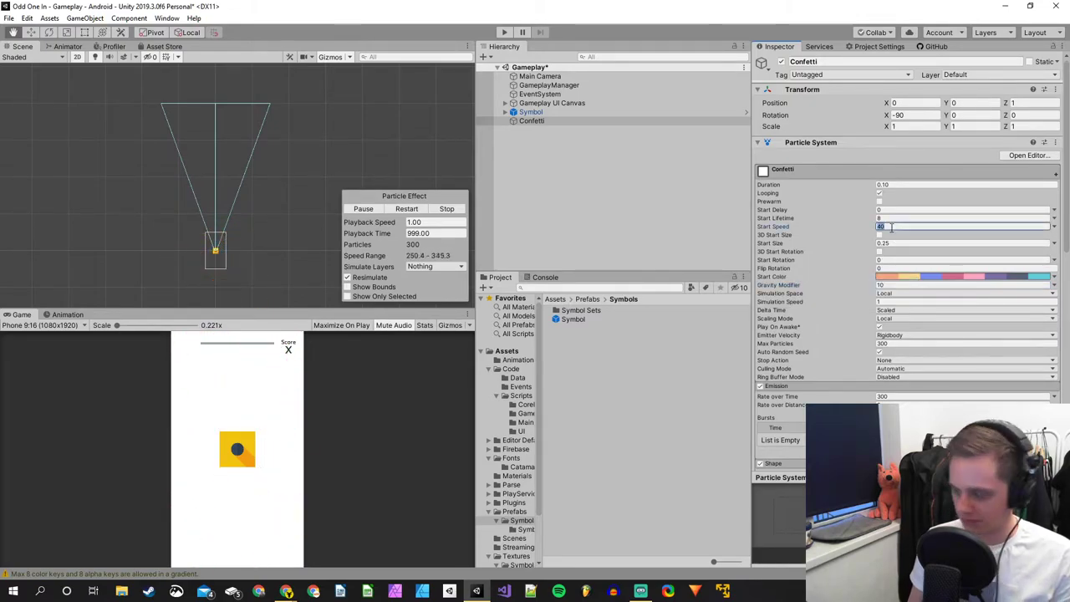
text(20)
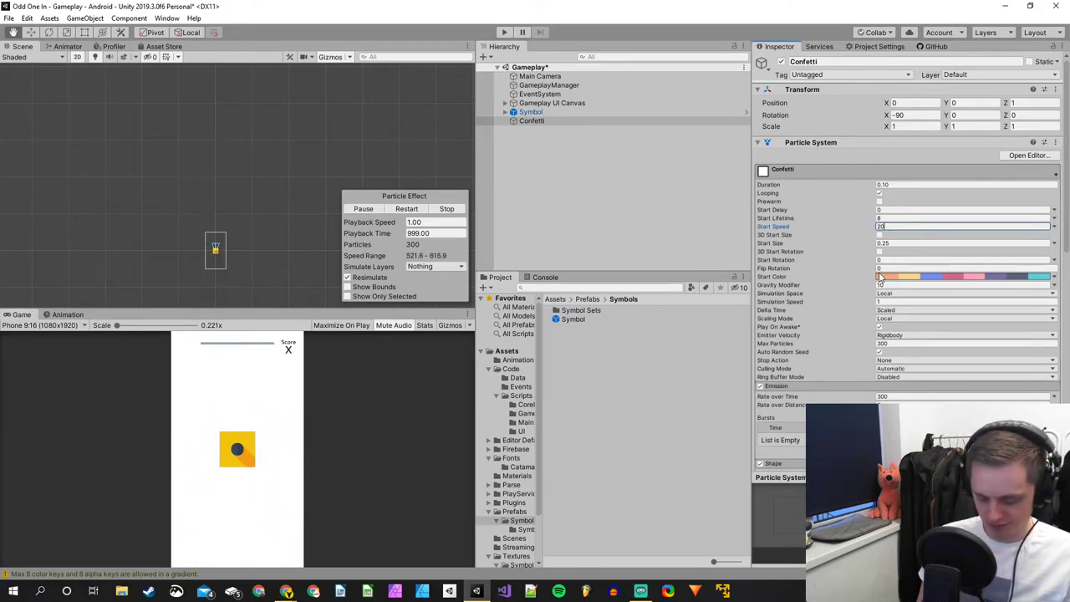
text(30)
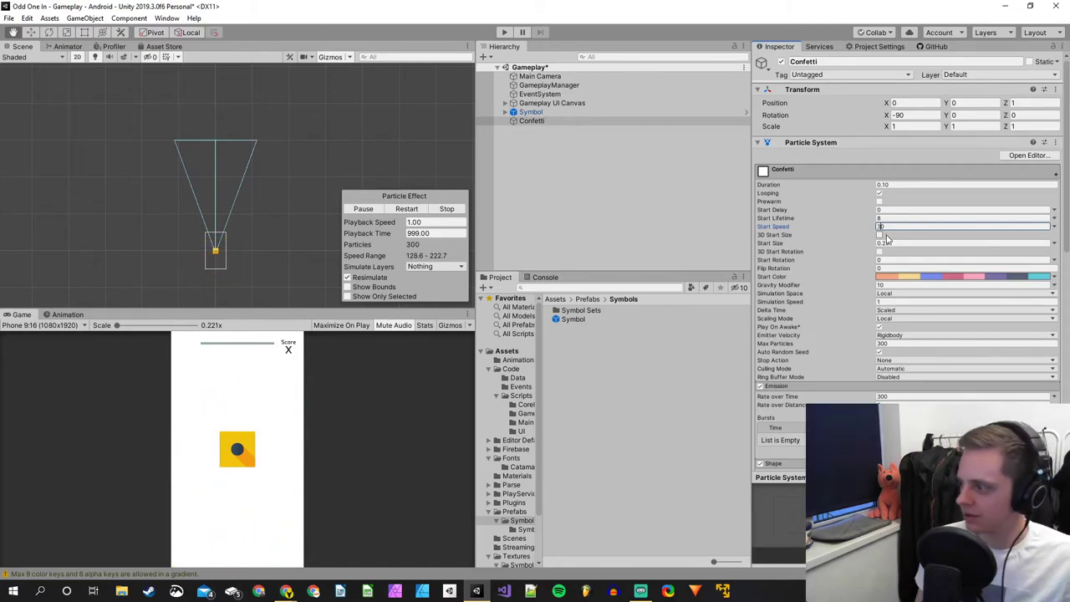
click(888, 286)
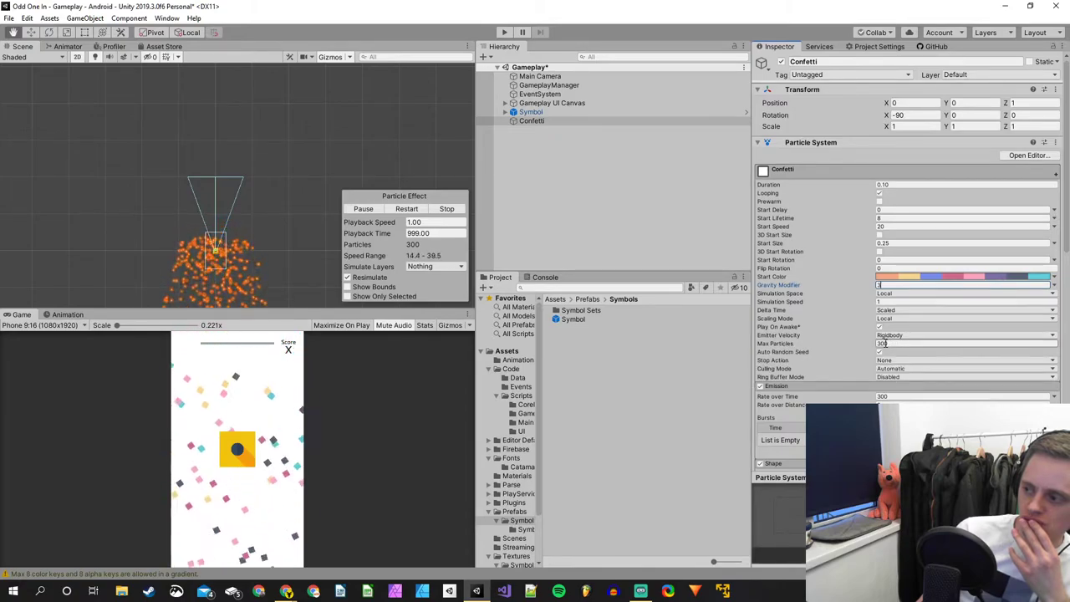
Zoom in on the confetti, switch the Scene view to 3D, and frame the Main Camera to examine its placement.
click(883, 343)
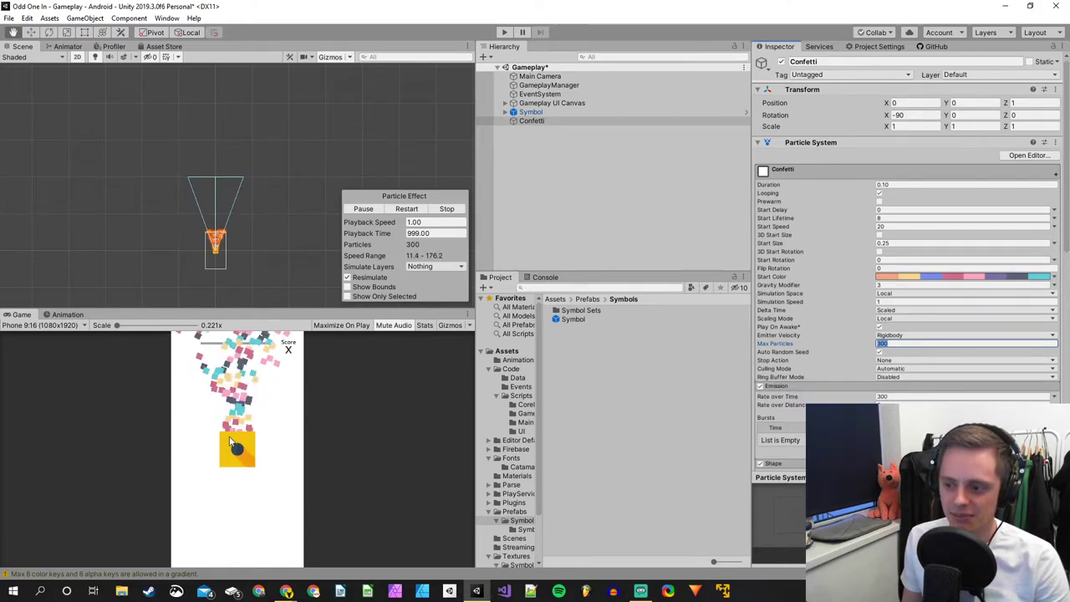
scroll(220, 265, up, 2)
scroll(220, 265, up, 5)
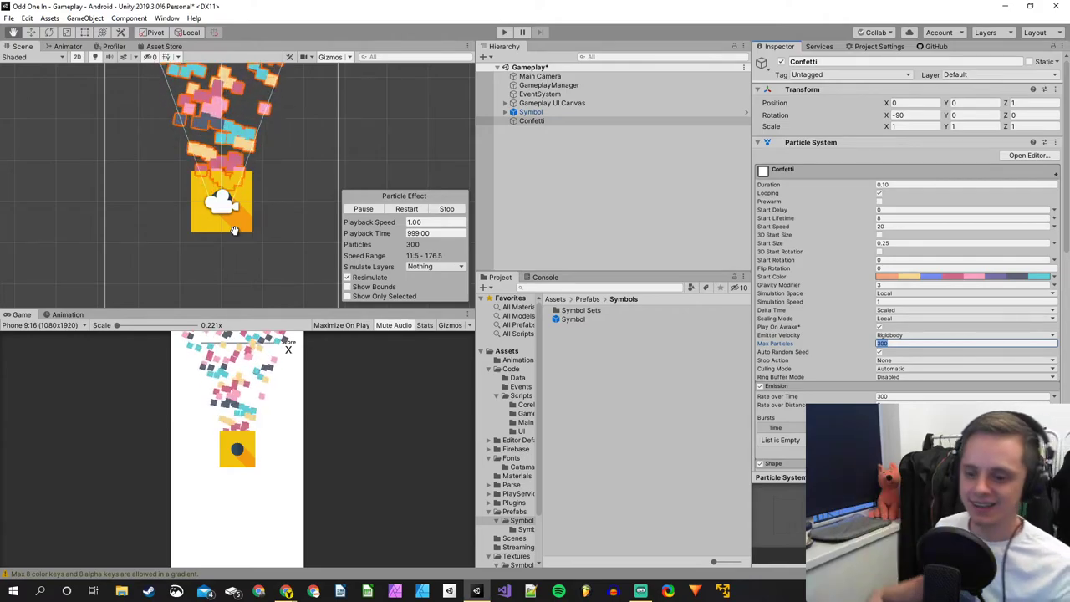
click(77, 57)
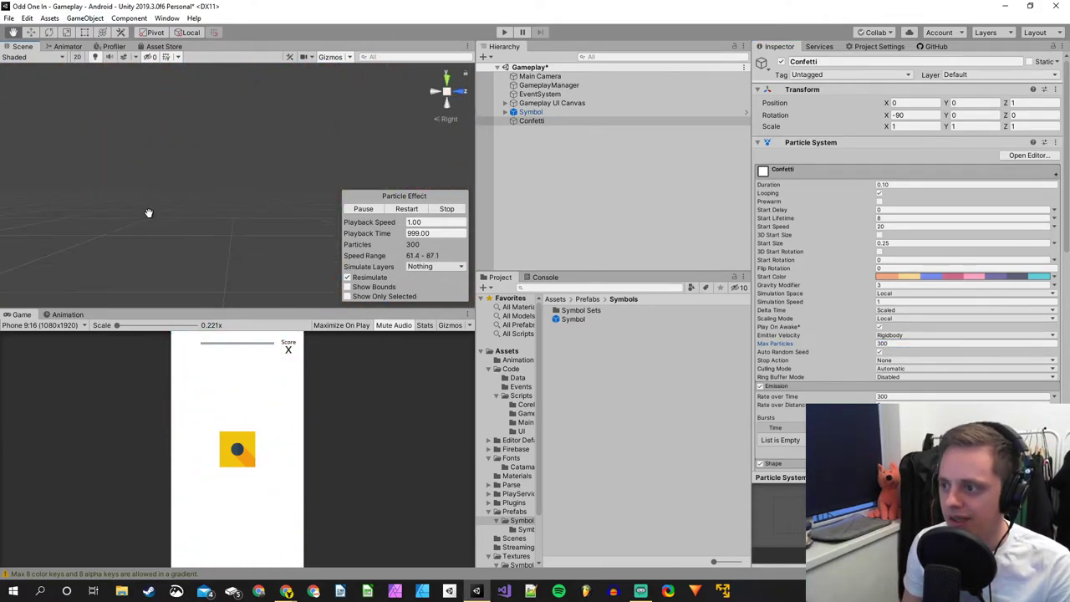
click(540, 77)
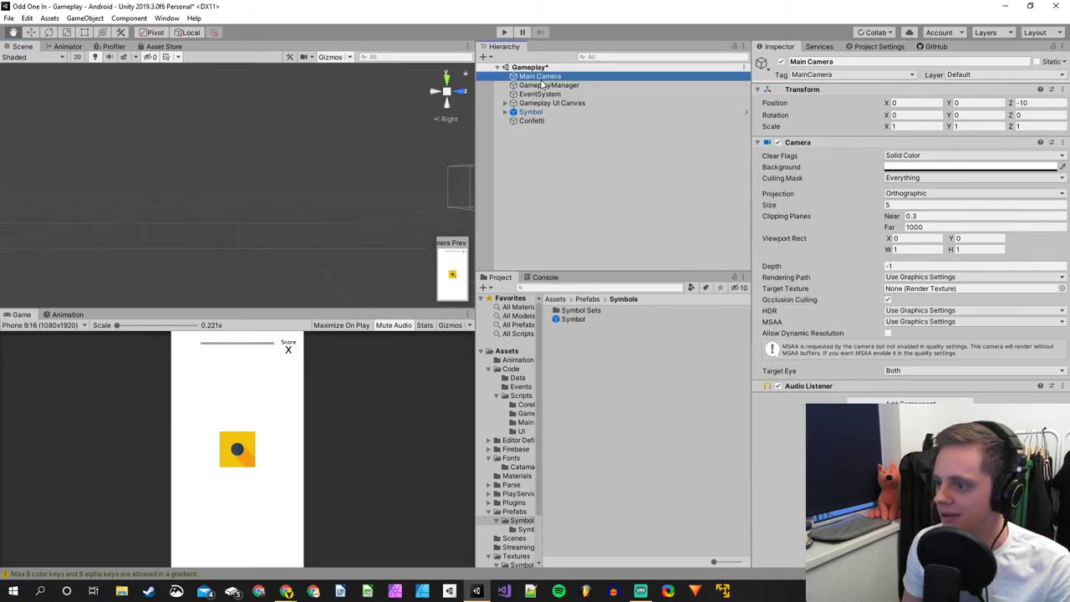
key(f)
scroll(167, 214, down, 3)
scroll(402, 199, up, 1)
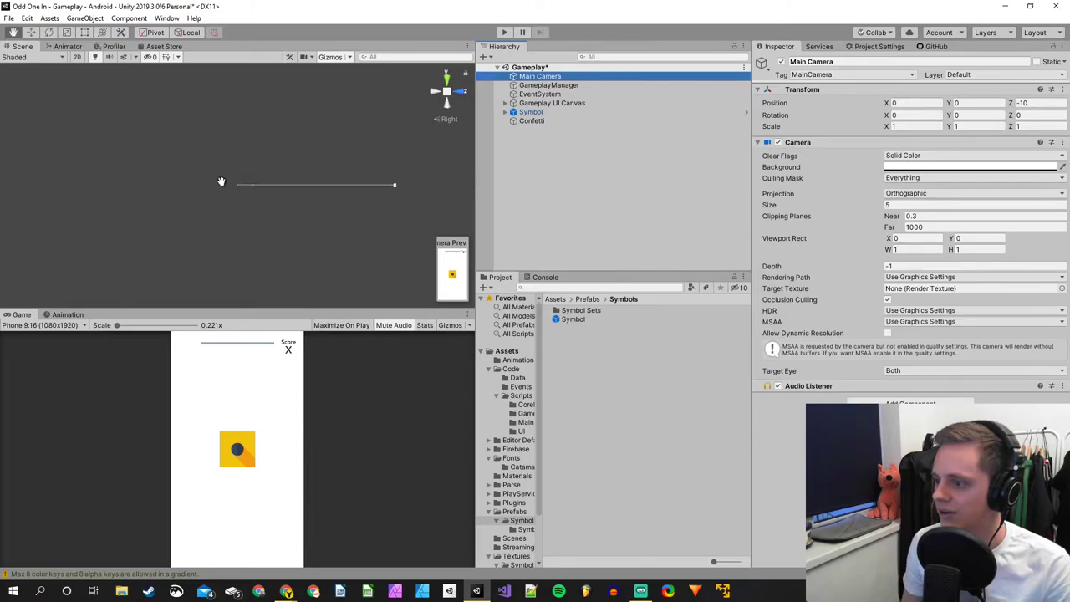
Examine the Confetti emitter from the back, bottom and right views, and return the Scene view to 2D.
click(530, 122)
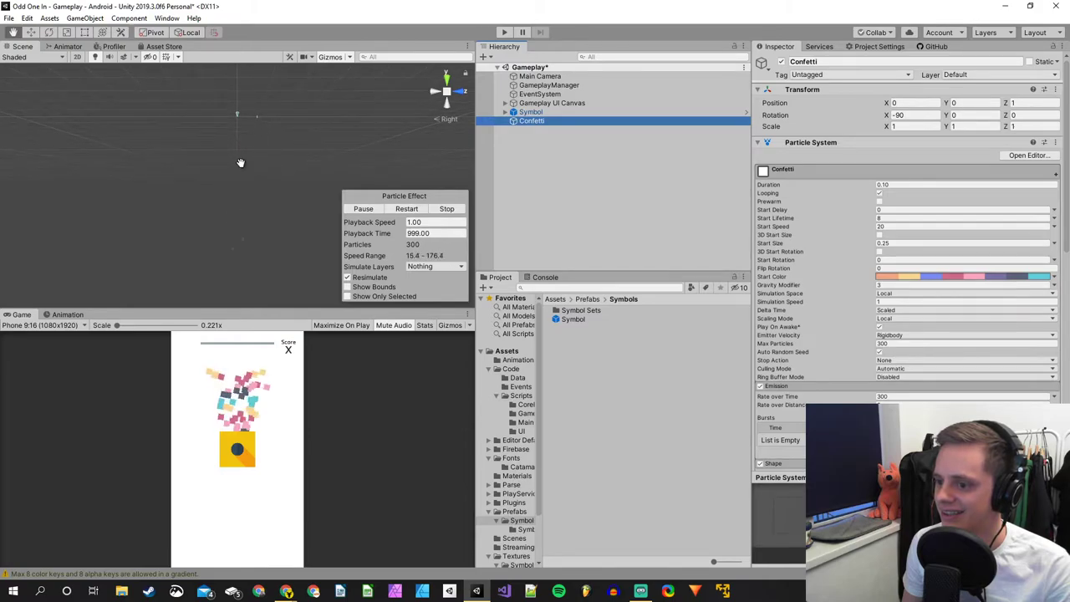
click(437, 92)
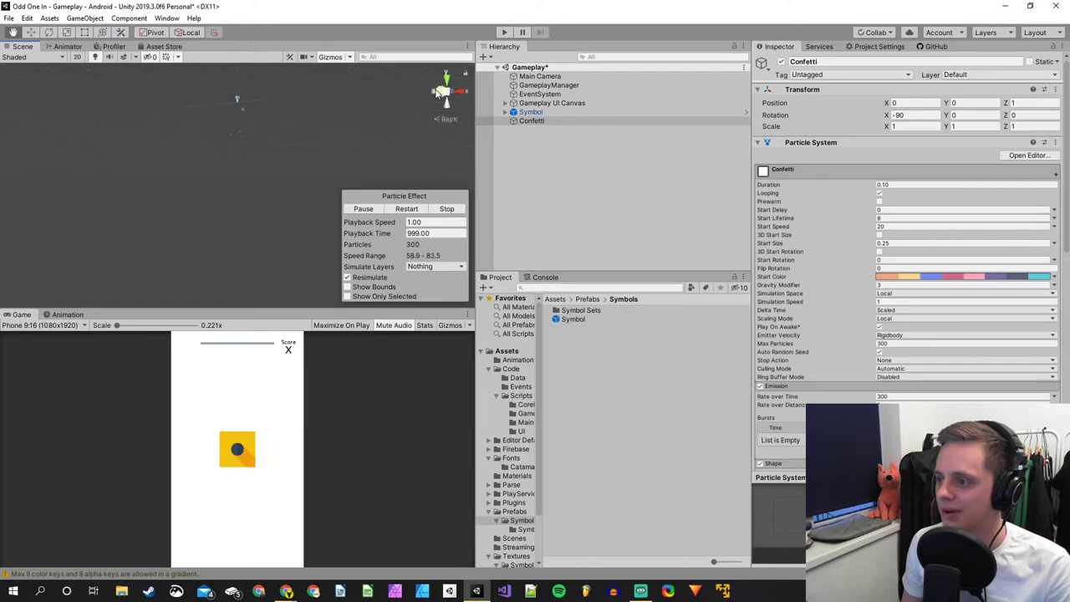
click(448, 108)
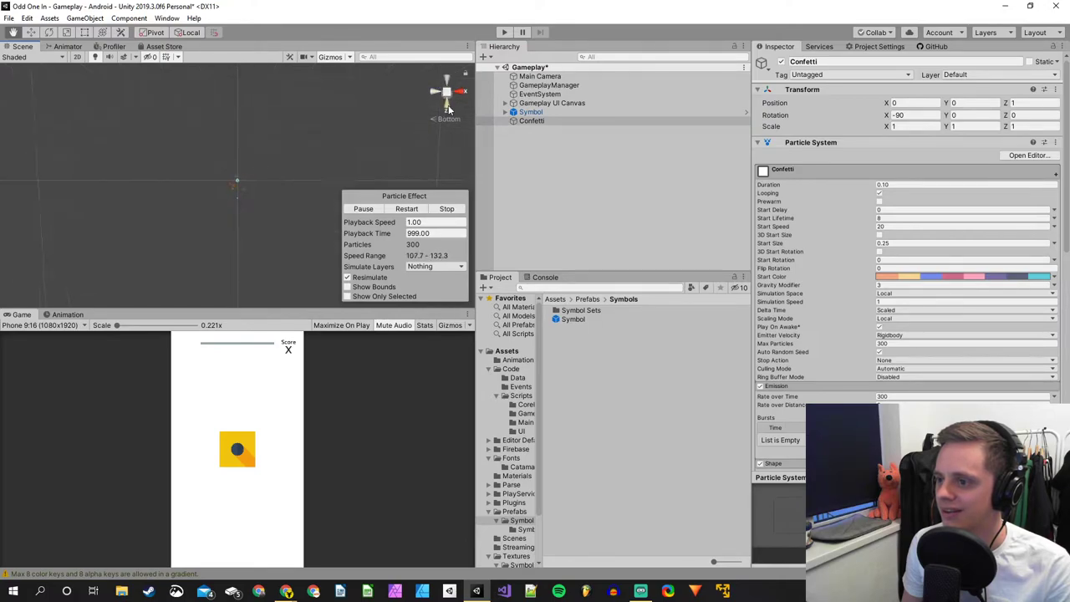
click(463, 93)
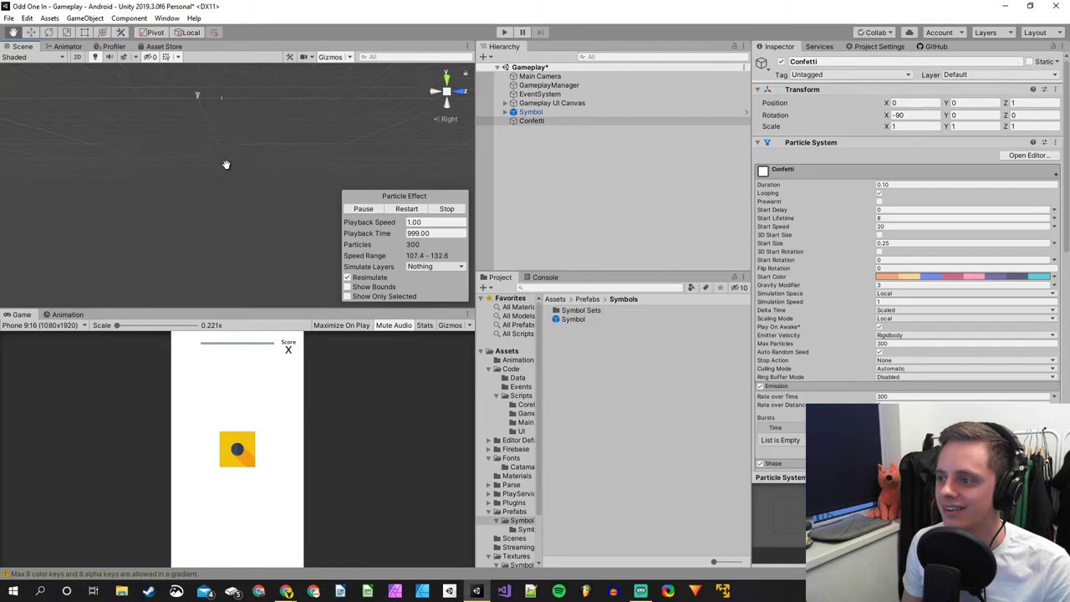
alt+drag(226, 164, 256, 215)
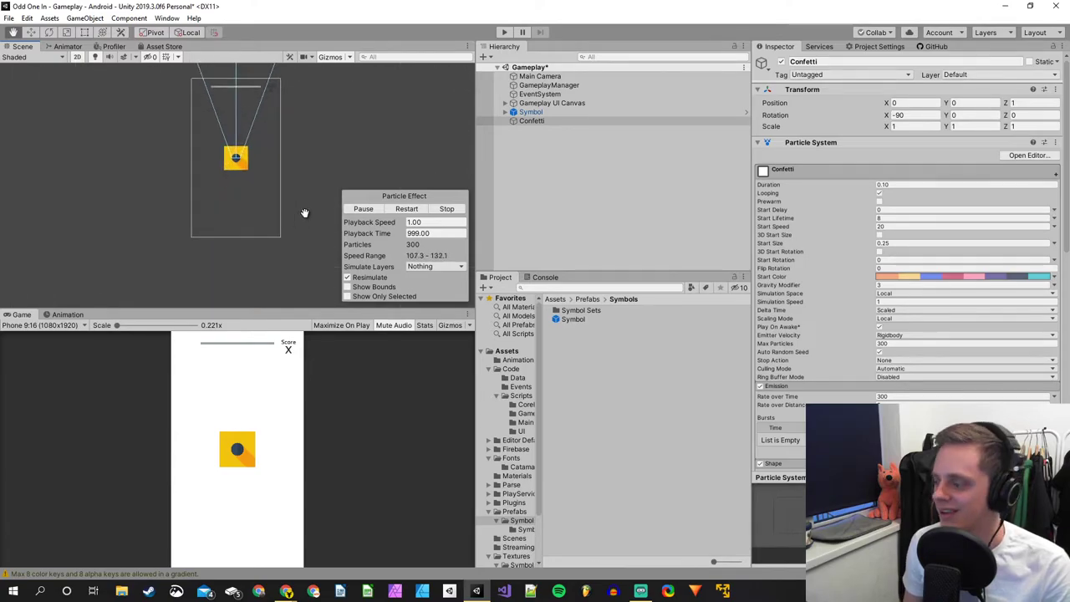
Try a Force over Lifetime X value of 5 for the confetti, and reset it to 0.
scroll(815, 394, down, 5)
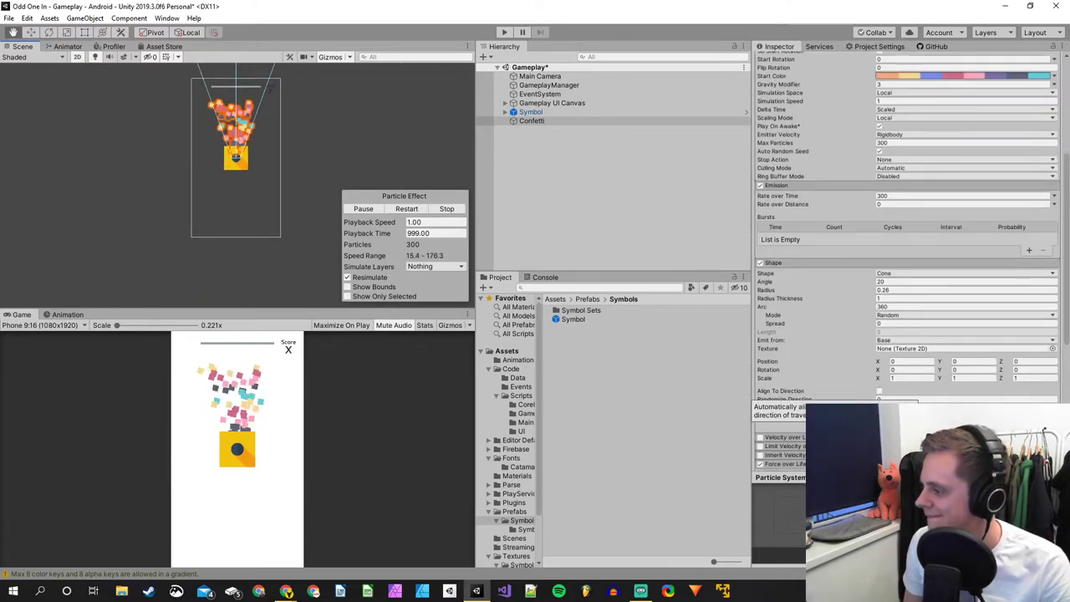
scroll(816, 385, down, 5)
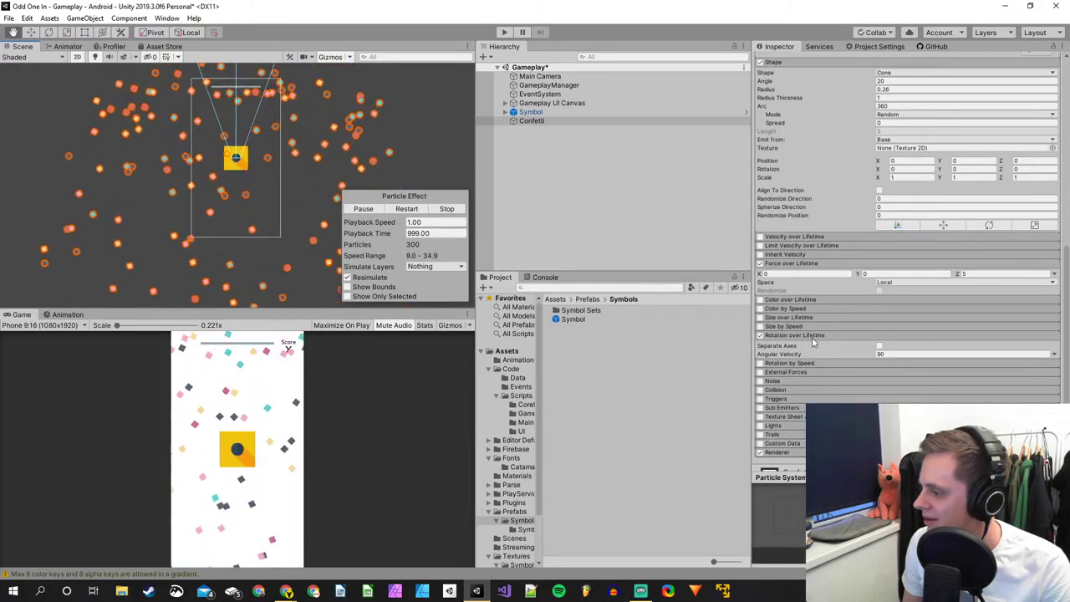
click(881, 353)
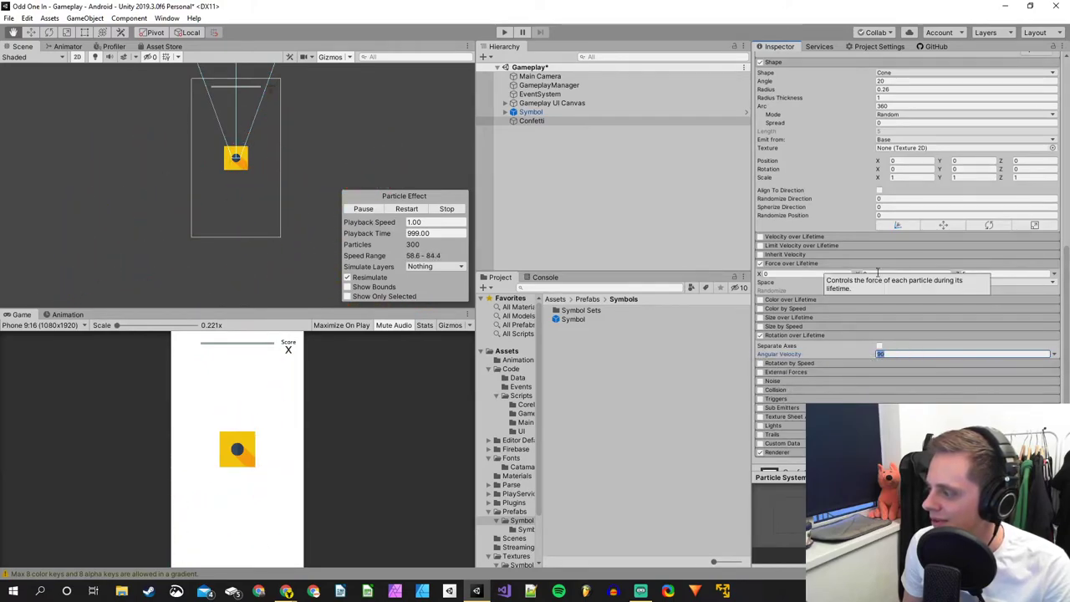
click(779, 273)
text(5)
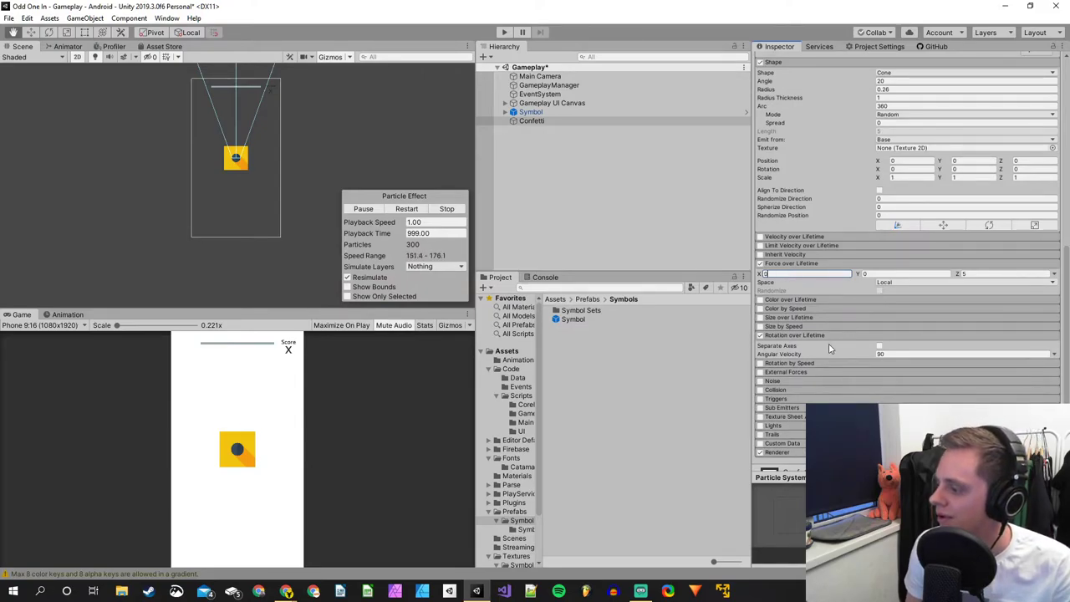
key(Return)
scroll(822, 354, up, 6)
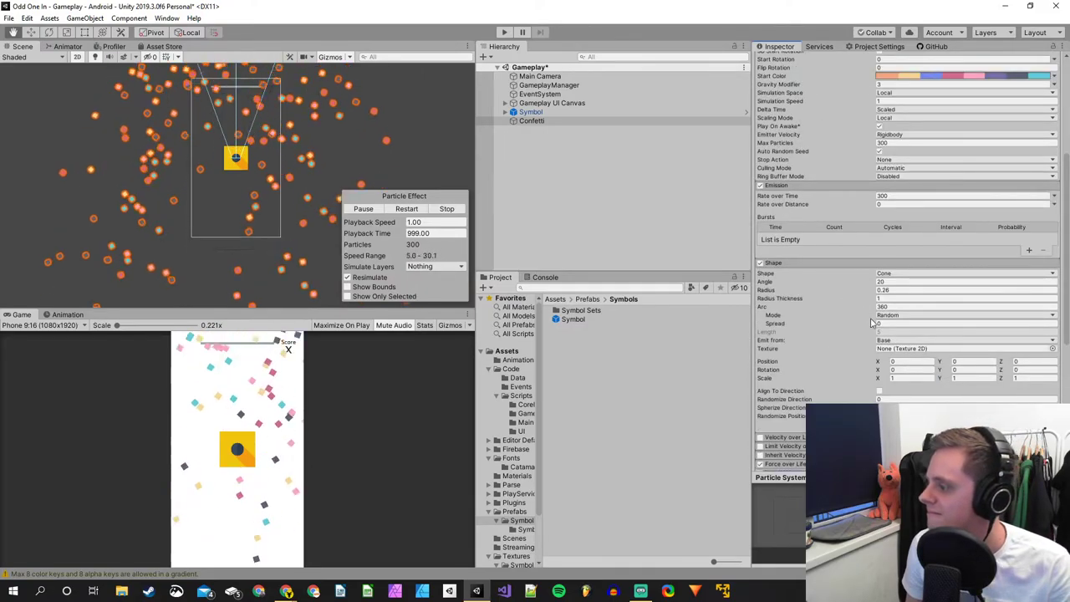
scroll(823, 358, down, 3)
click(850, 374)
scroll(850, 372, up, 5)
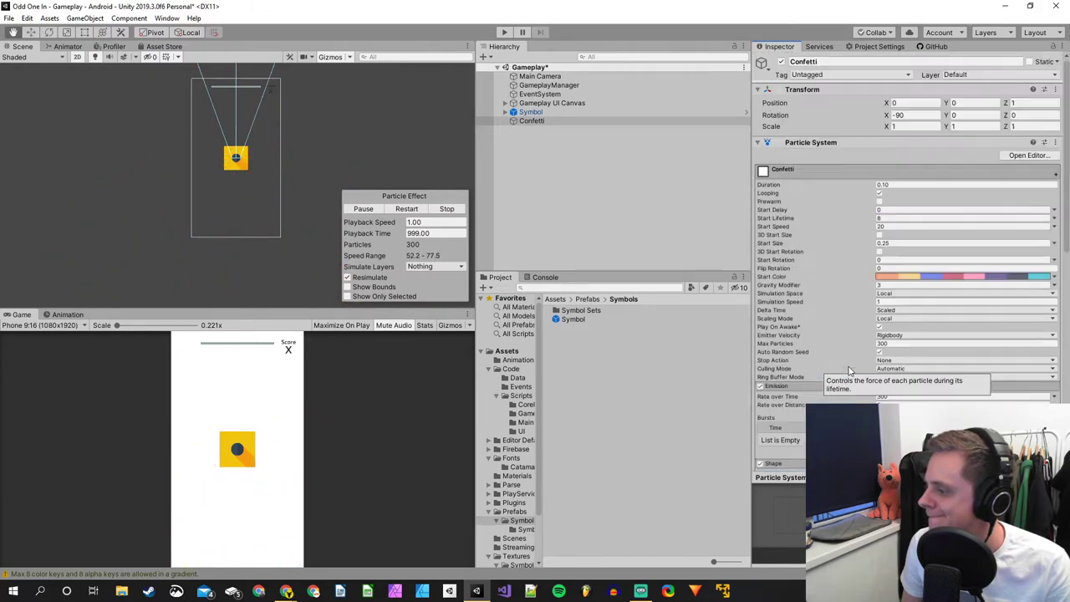
scroll(850, 371, down, 3)
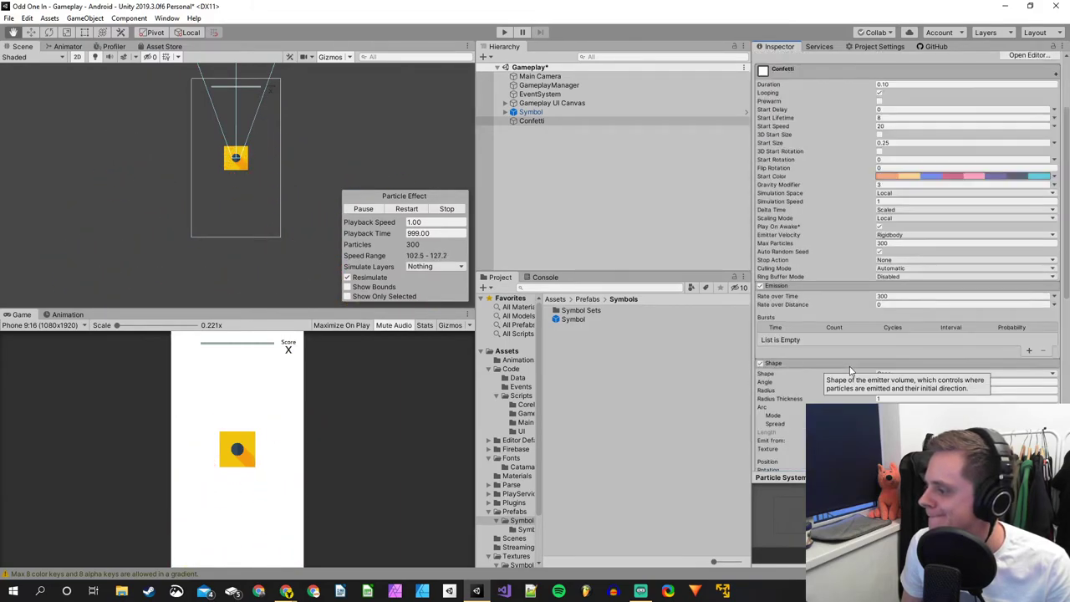
scroll(850, 372, down, 6)
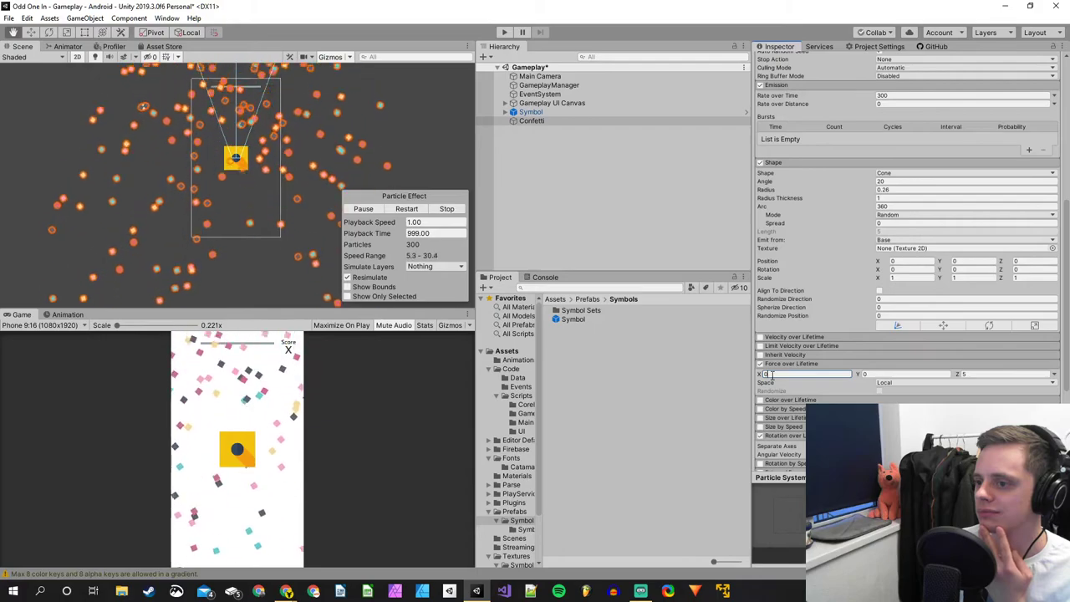
Stop and replay the confetti preview while reviewing the particle system's Renderer settings.
scroll(287, 268, up, 5)
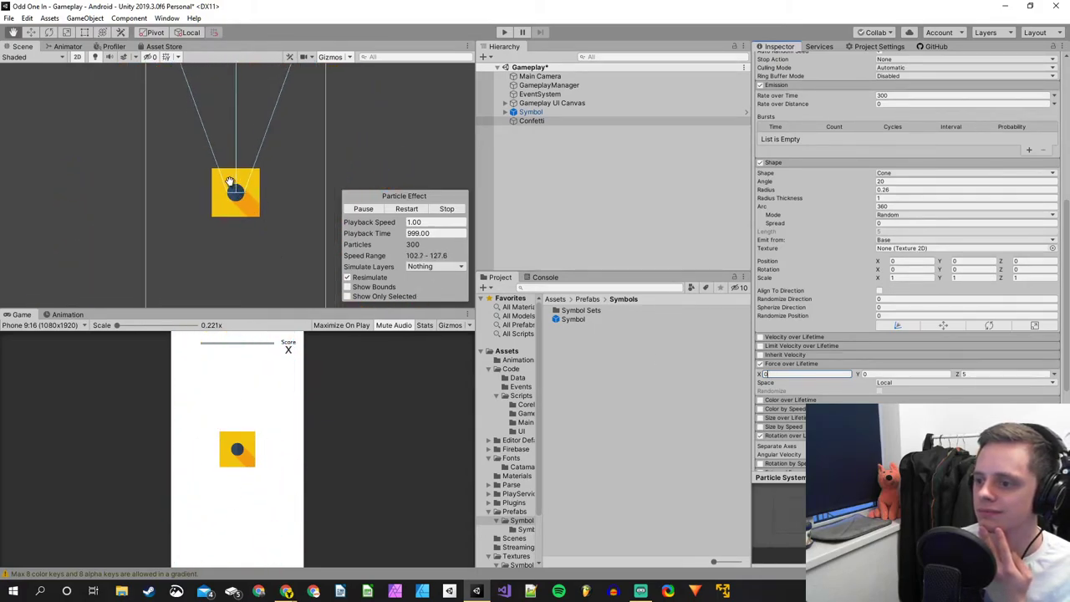
scroll(154, 144, down, 1)
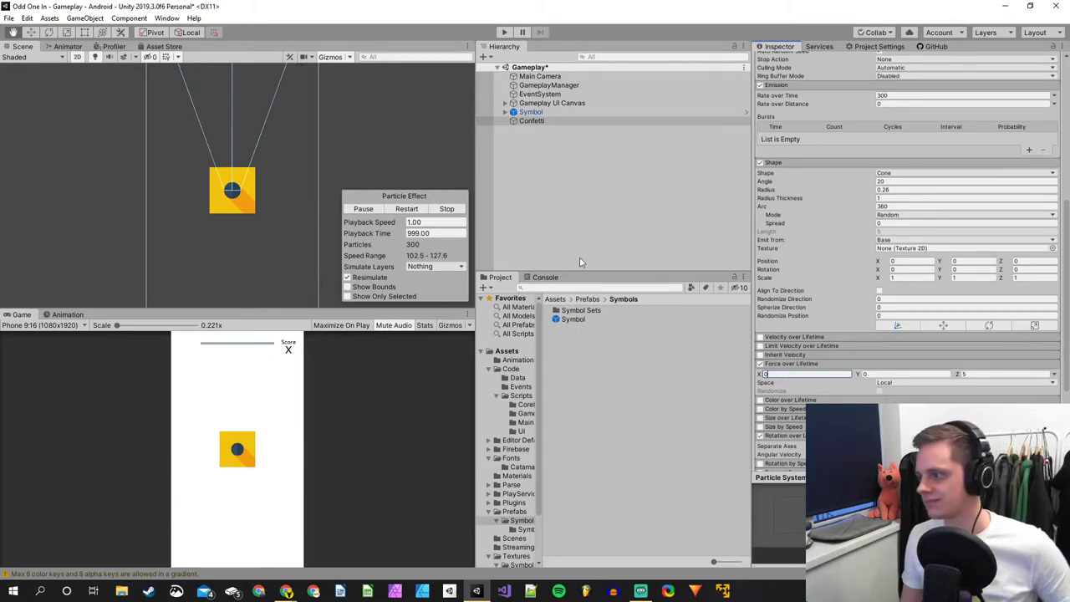
click(446, 208)
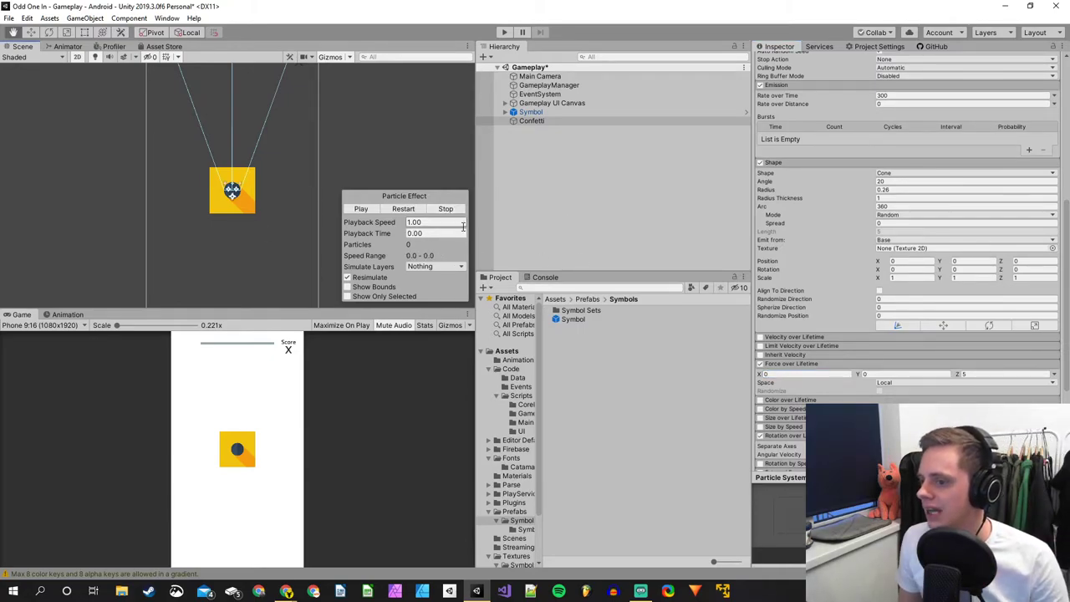
click(399, 591)
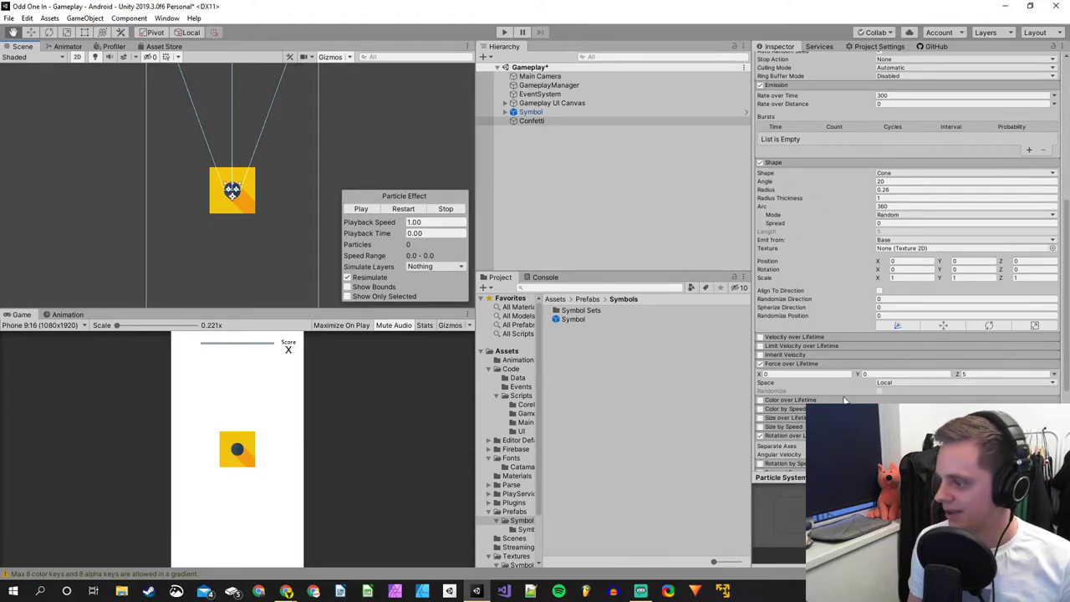
scroll(845, 400, down, 3)
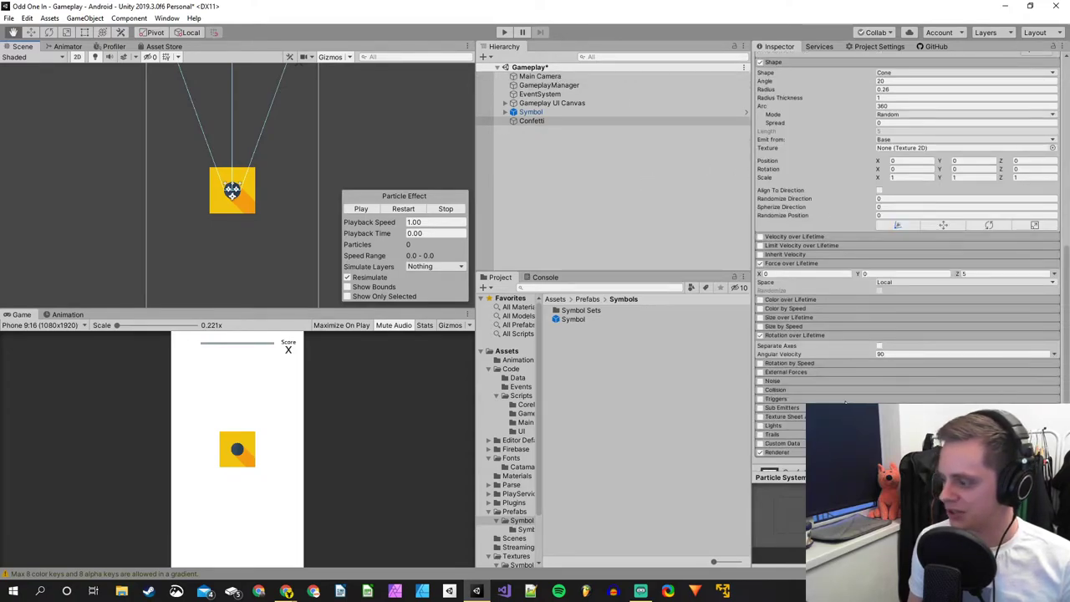
scroll(806, 380, down, 2)
scroll(859, 374, down, 5)
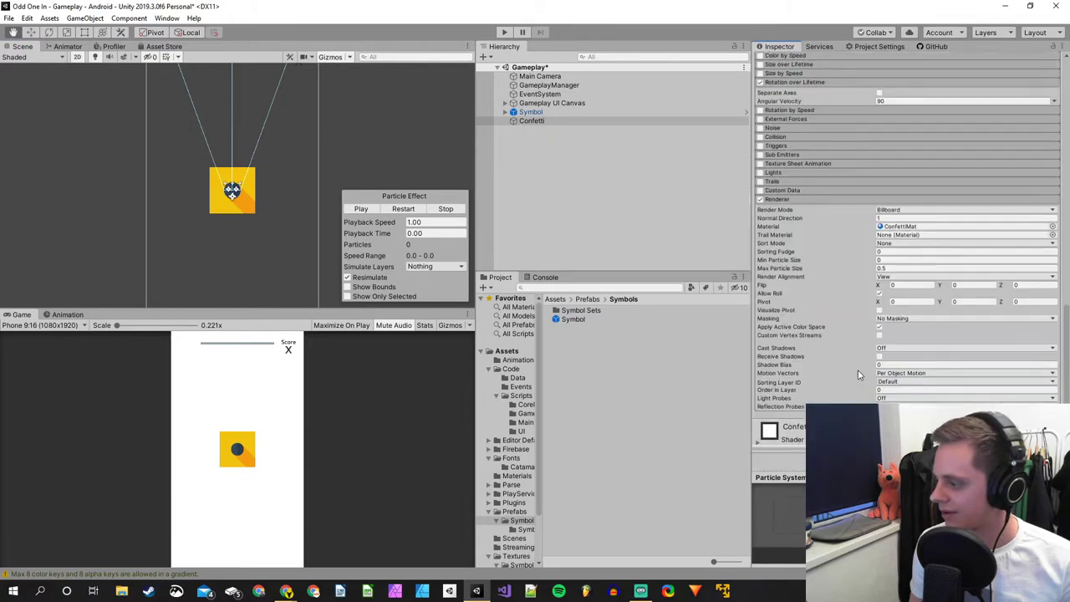
scroll(858, 373, down, 1)
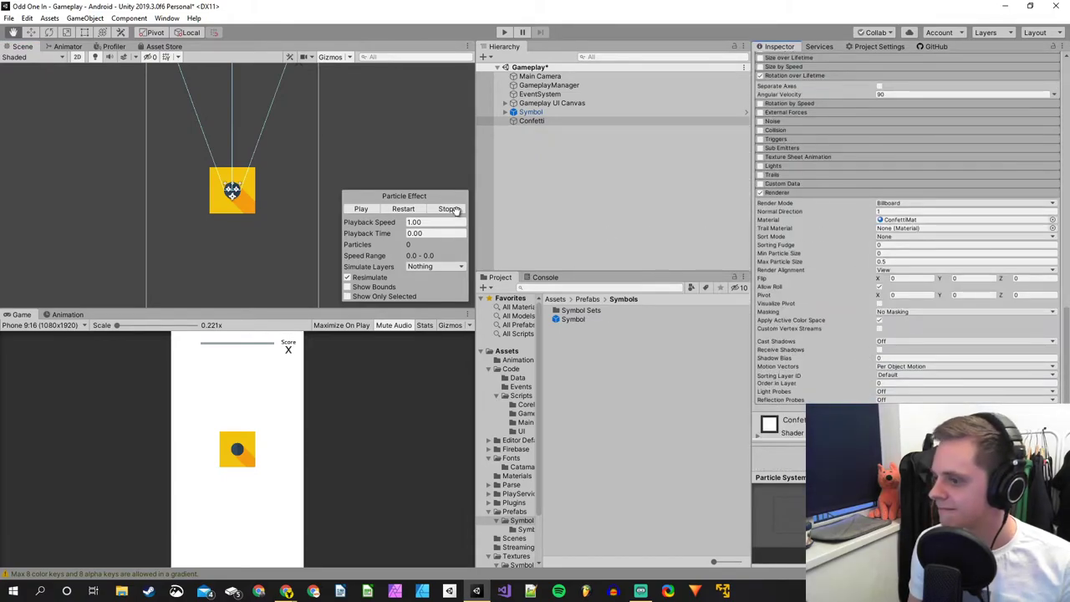
click(358, 210)
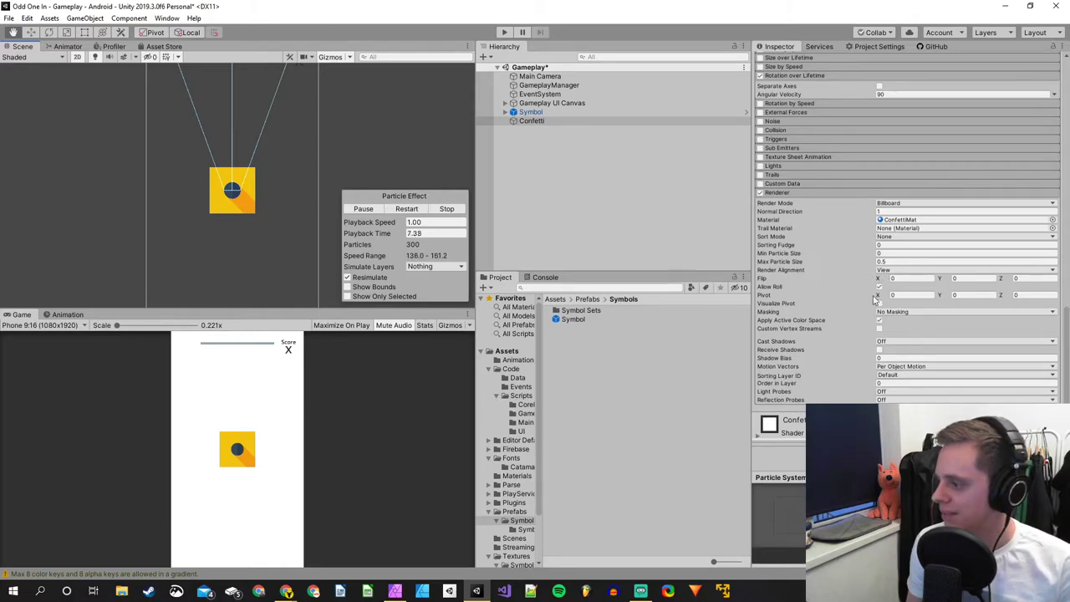
Try the Symbols sorting layer for the confetti renderer, and return it to Default.
click(893, 376)
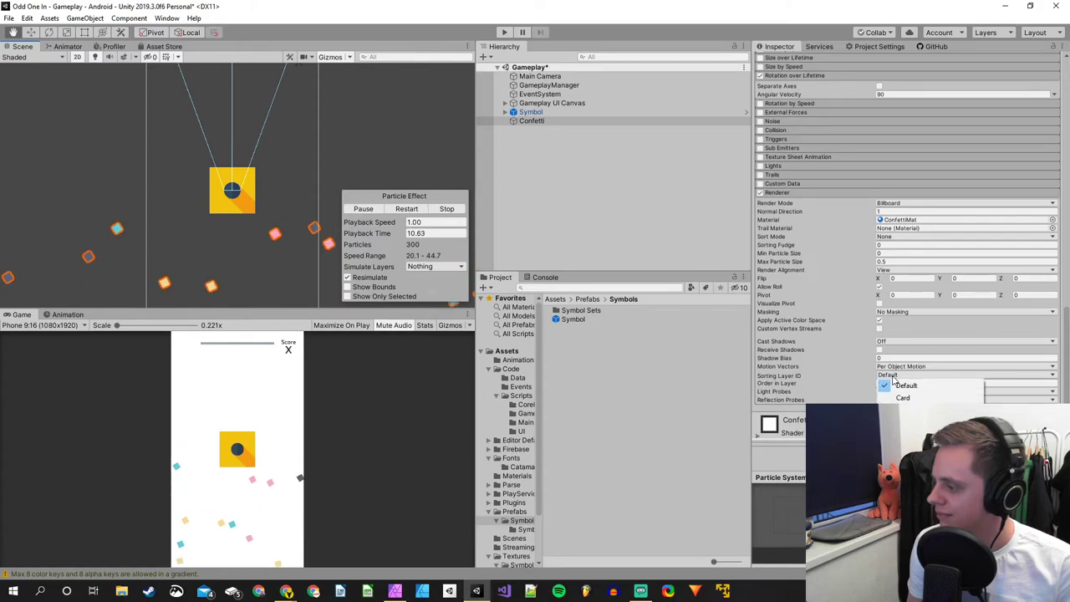
click(893, 381)
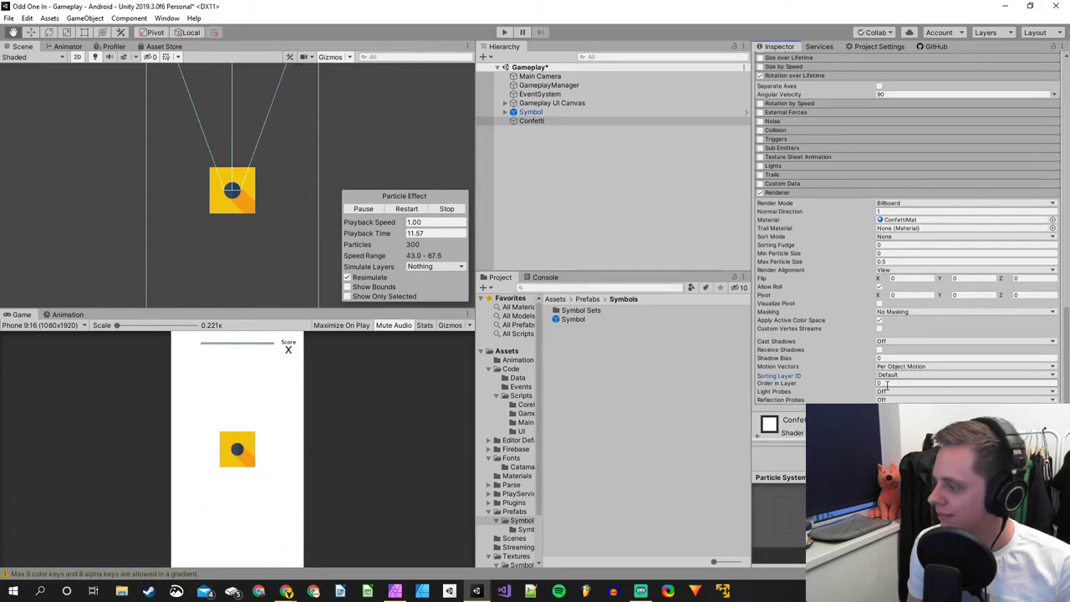
click(890, 380)
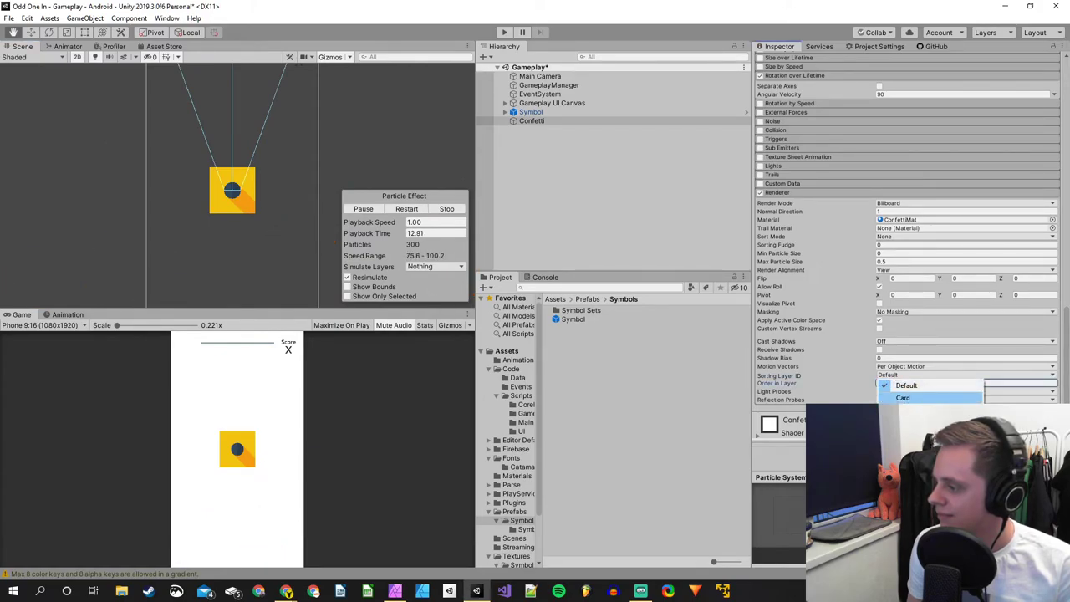
click(900, 398)
click(883, 383)
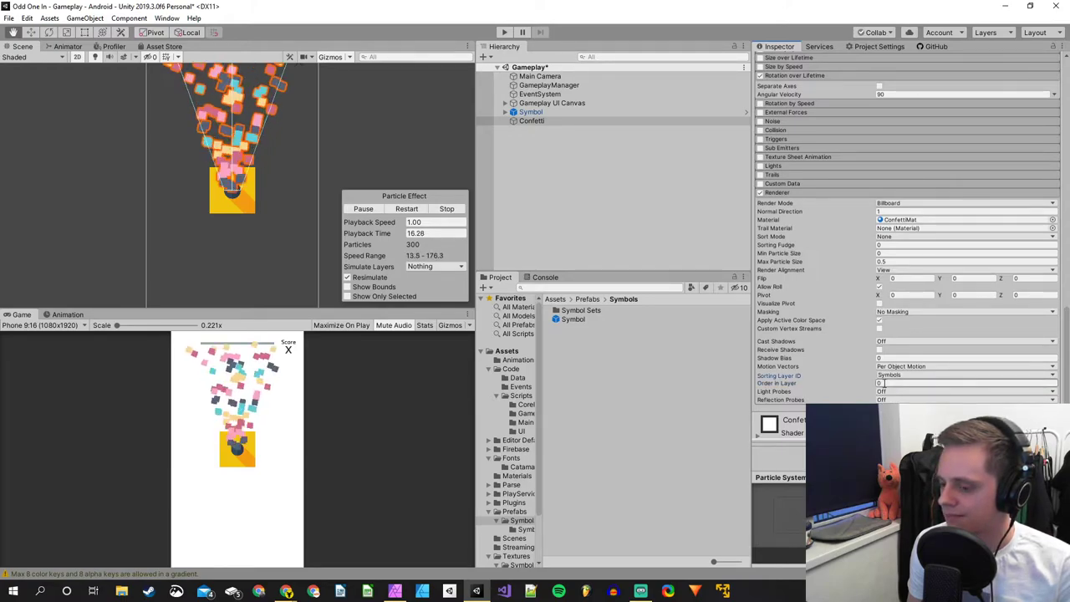
click(891, 376)
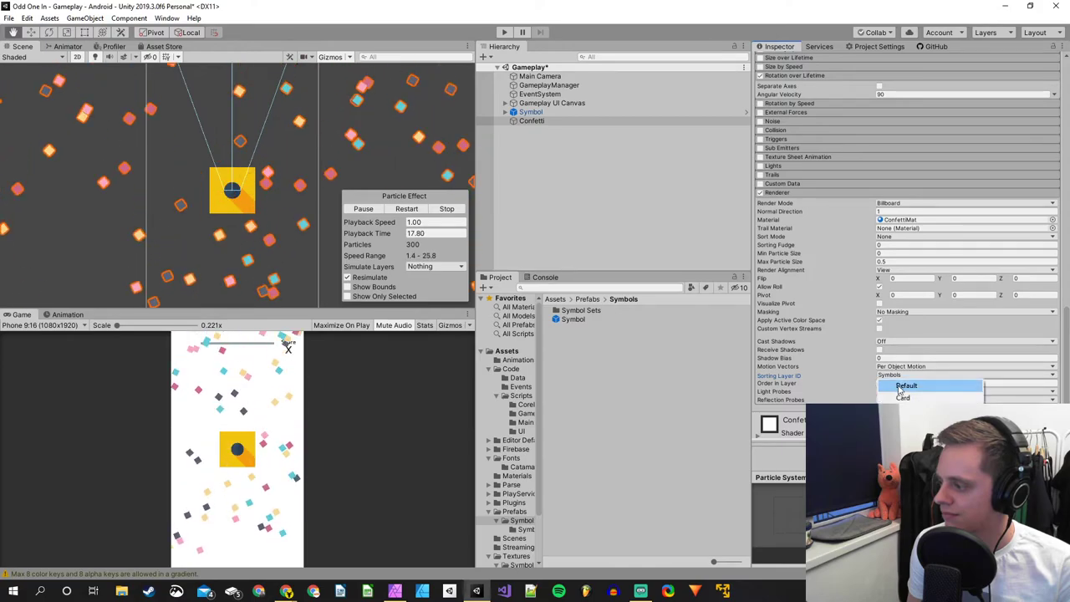
click(886, 389)
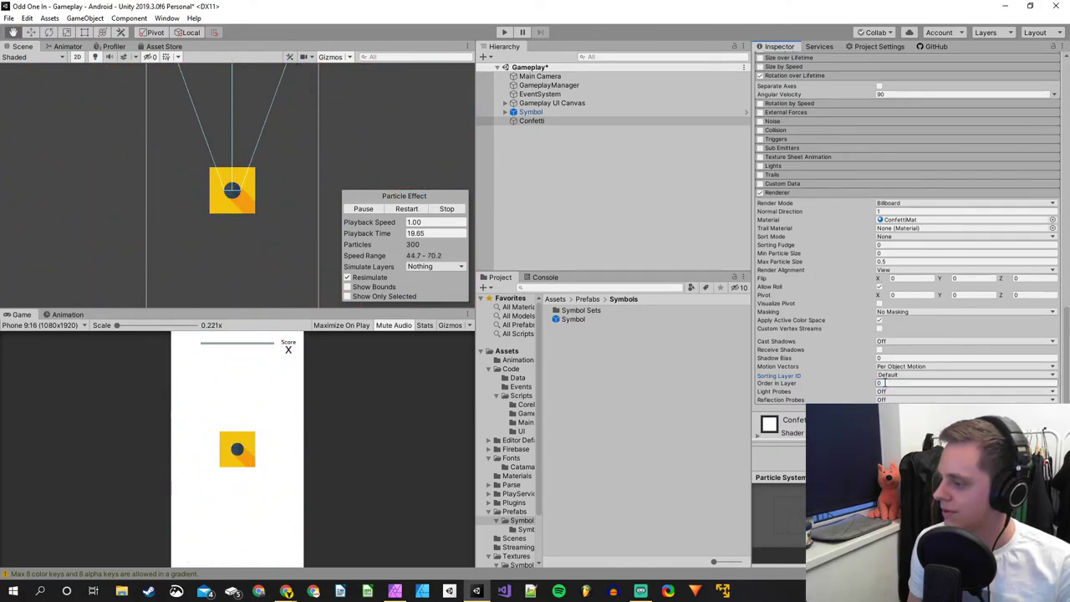
Try an Order in Layer value of 1 for the confetti renderer, and reset it to 0.
click(883, 383)
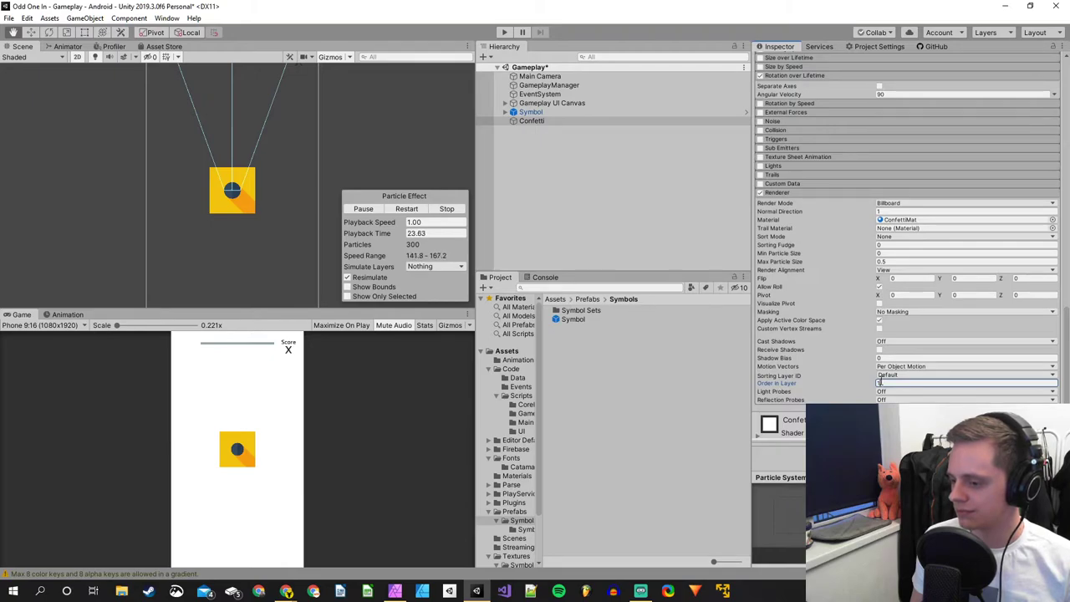
text(1)
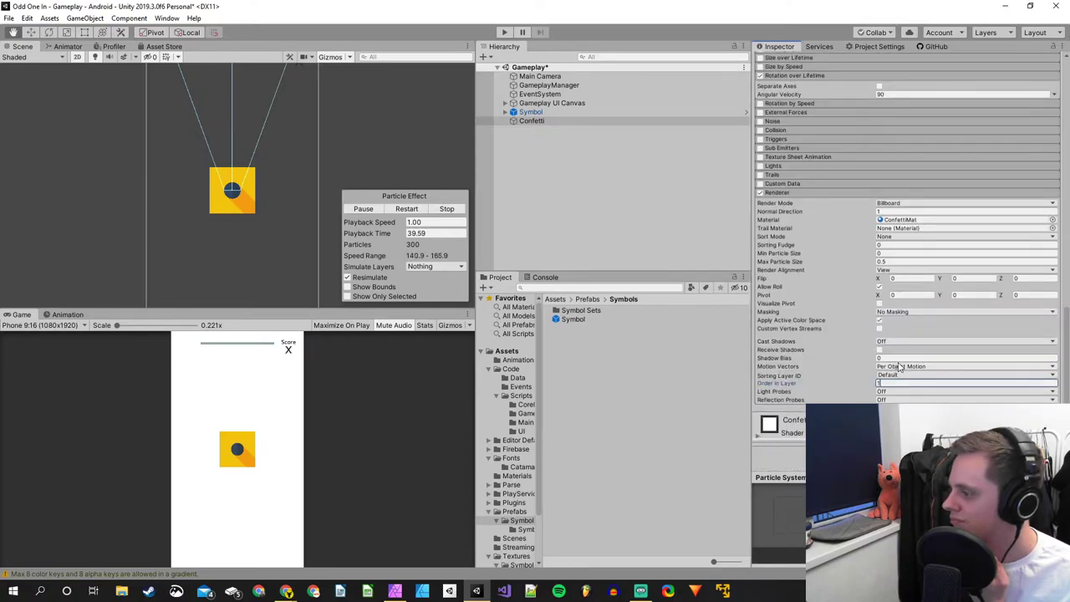
click(894, 270)
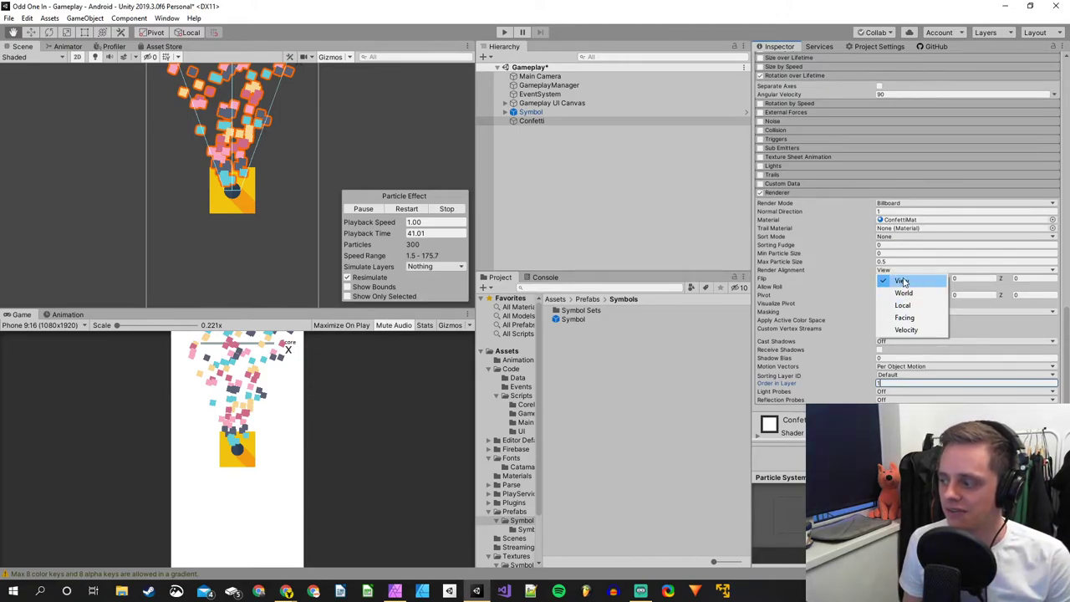
click(894, 387)
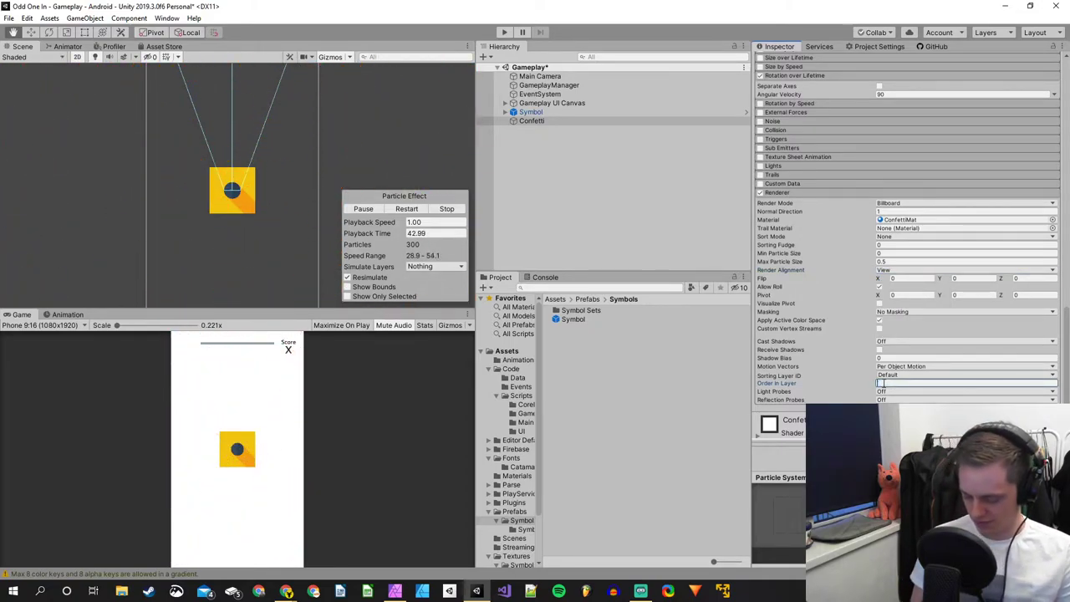
Try the Local render alignment for the confetti renderer and replay the particle preview.
click(893, 270)
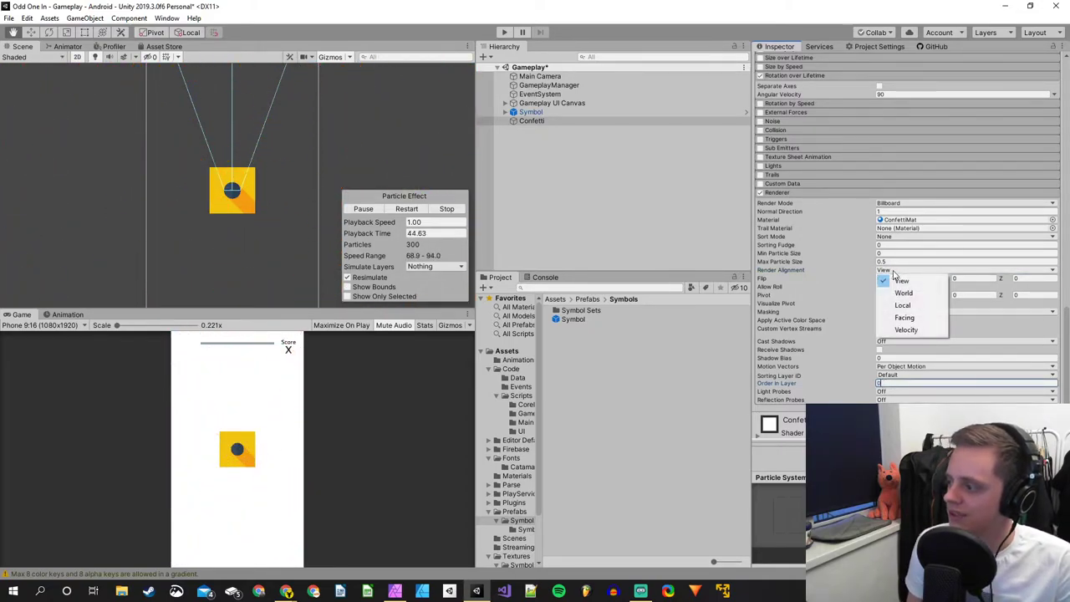
click(905, 305)
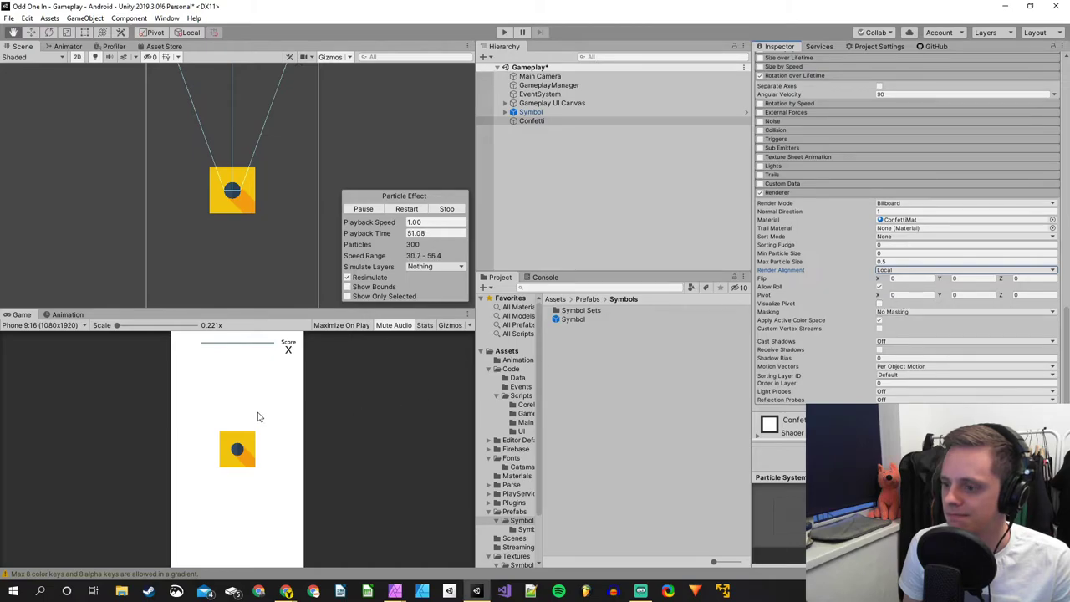
click(446, 208)
click(362, 209)
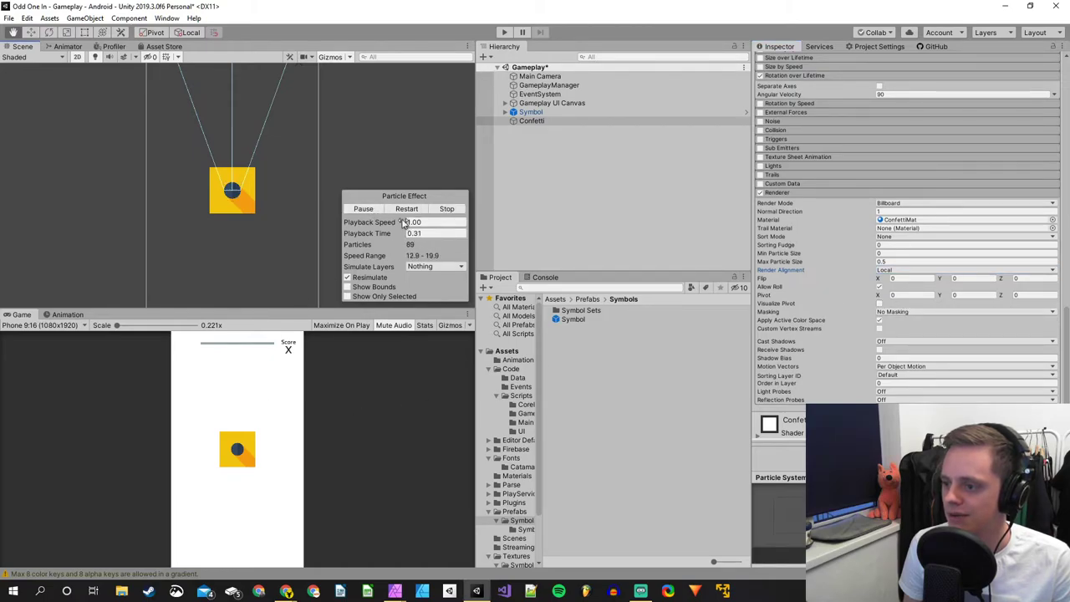
Try the World and Velocity render alignments for the confetti, return to View, and keep the sort mode at None.
click(901, 270)
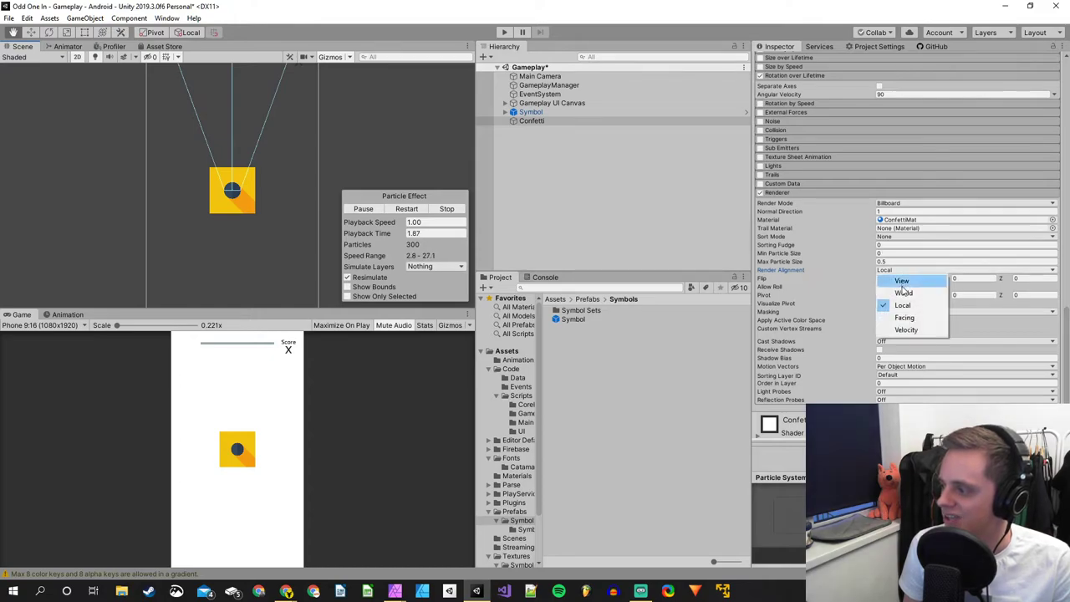
click(903, 293)
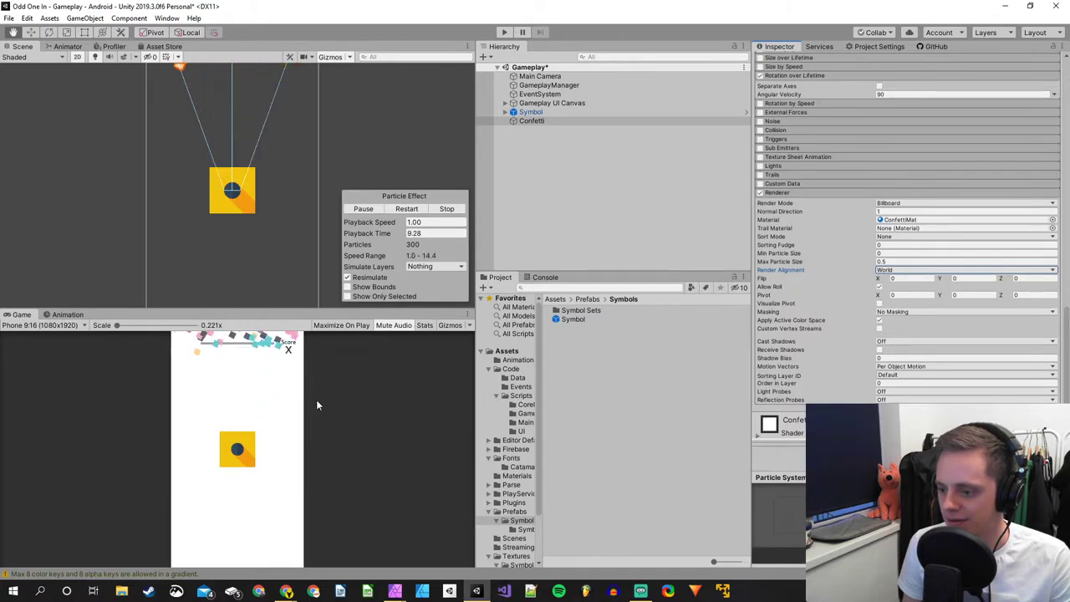
click(885, 270)
click(905, 329)
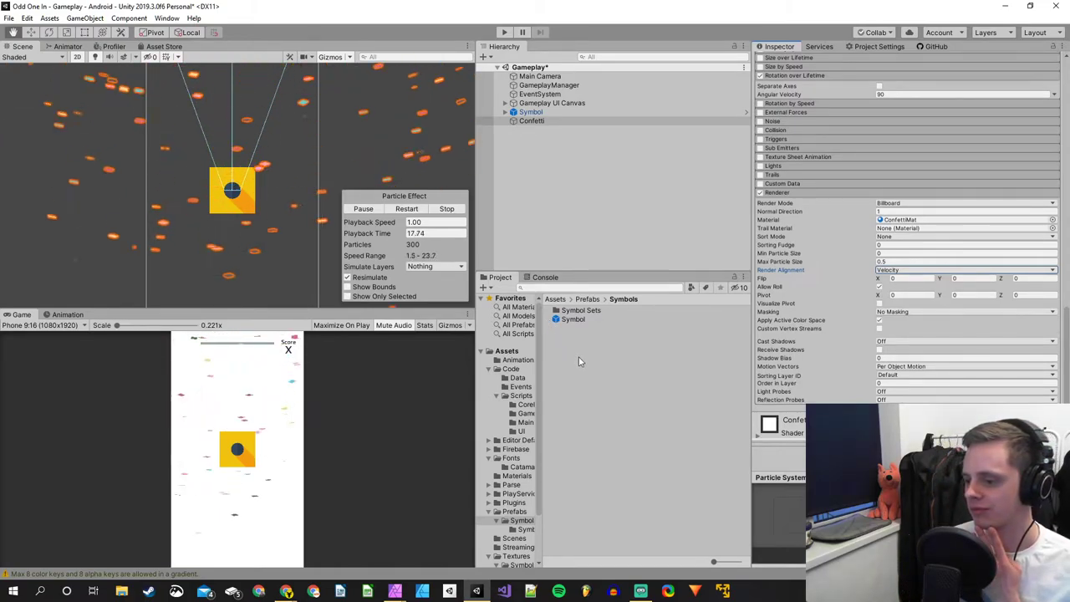
click(926, 270)
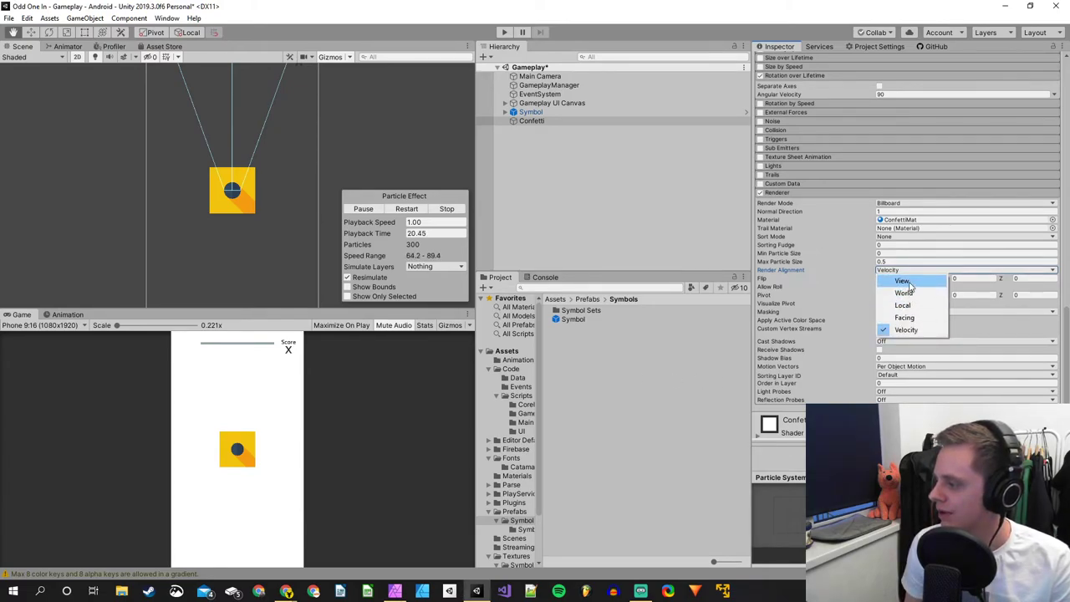
click(908, 283)
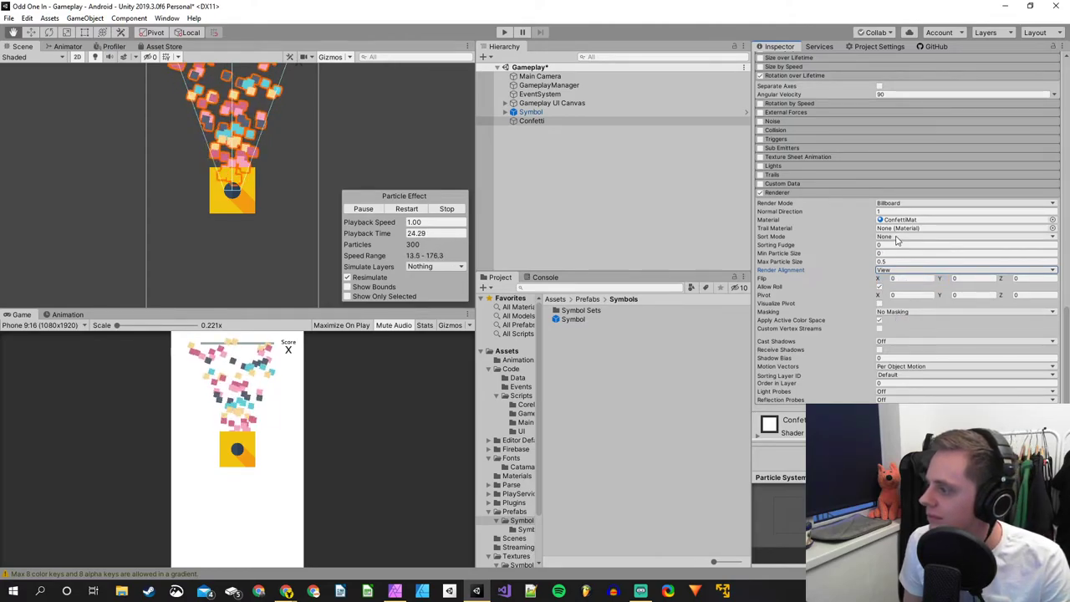
click(896, 237)
click(896, 240)
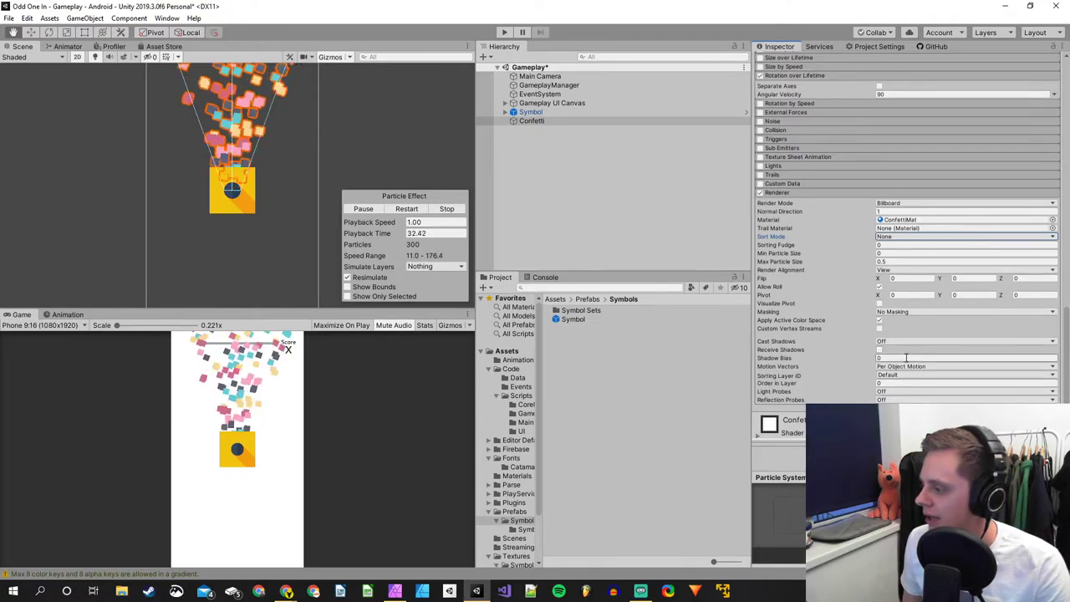
Try the Symbols sorting layer with Order in Layer values of -1 and 1, and restore Default with order 0.
click(888, 376)
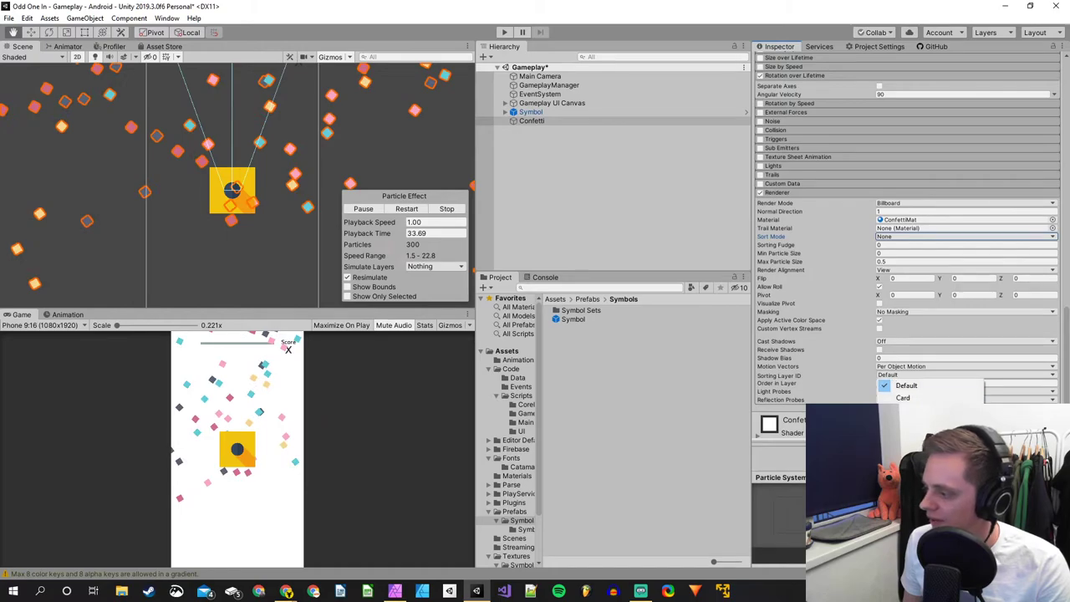
click(907, 409)
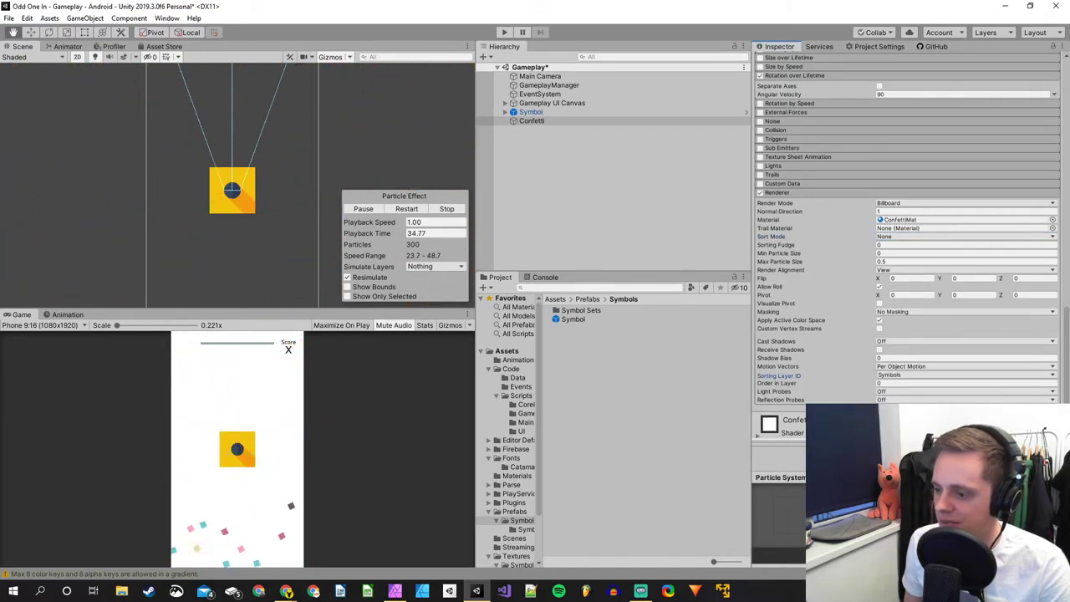
click(889, 384)
text(-1)
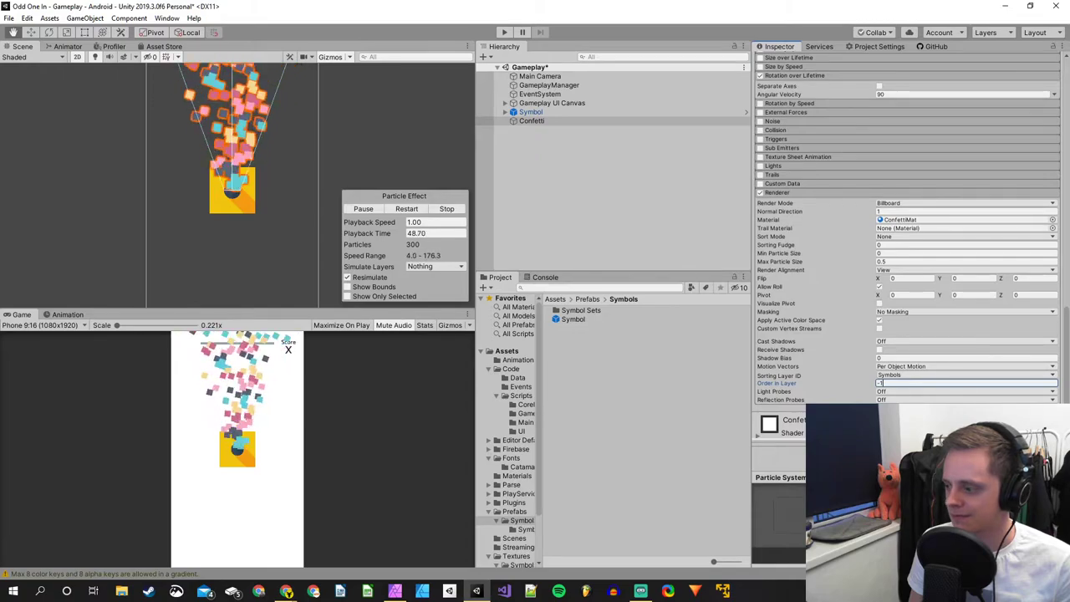
text(1)
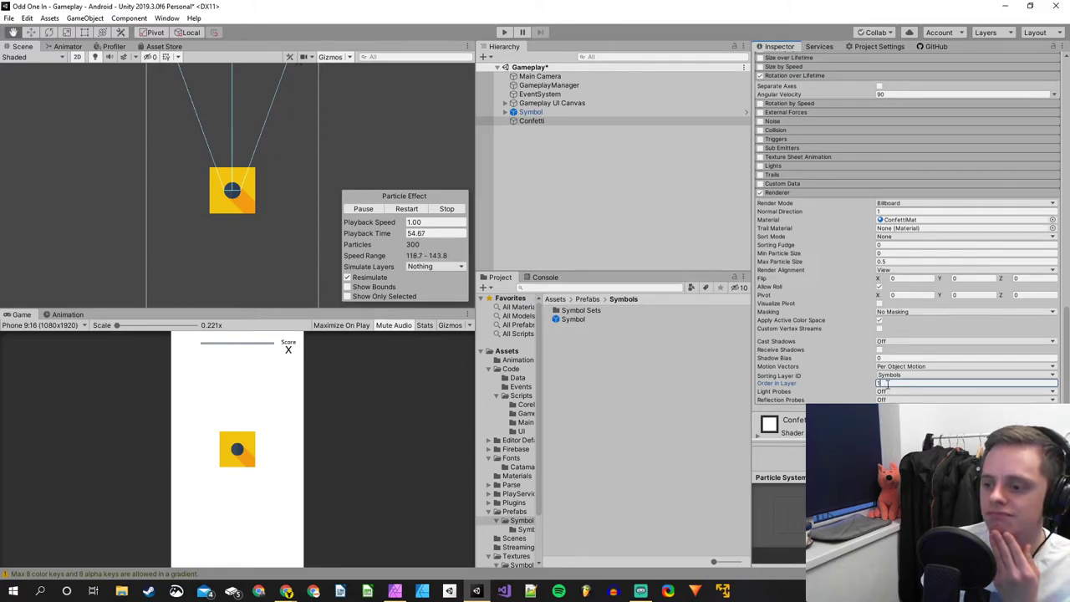
scroll(254, 460, up, 3)
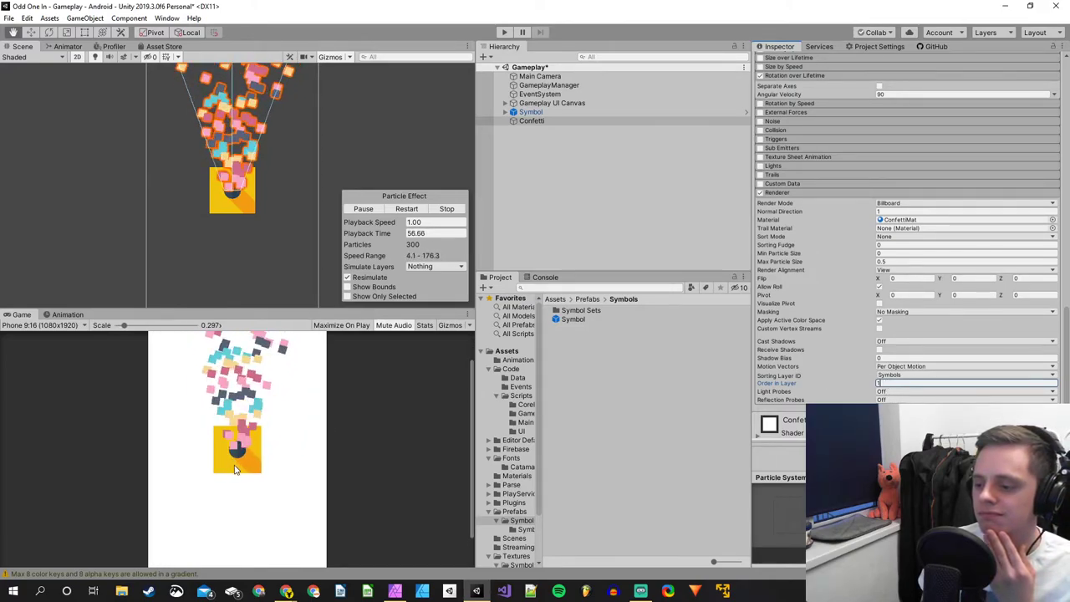
scroll(254, 464, down, 3)
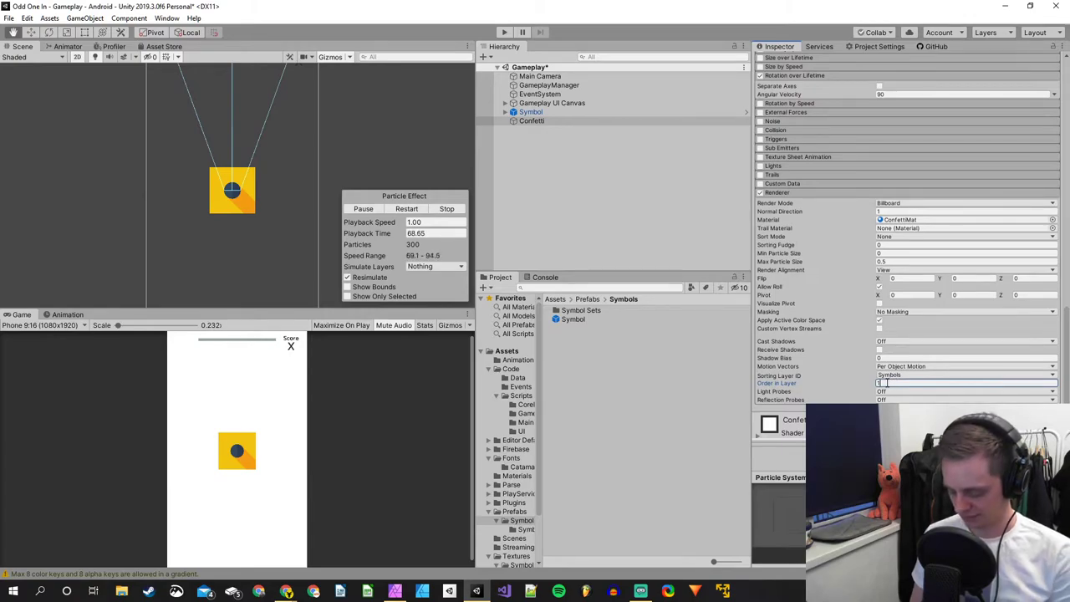
key(BackSpace)
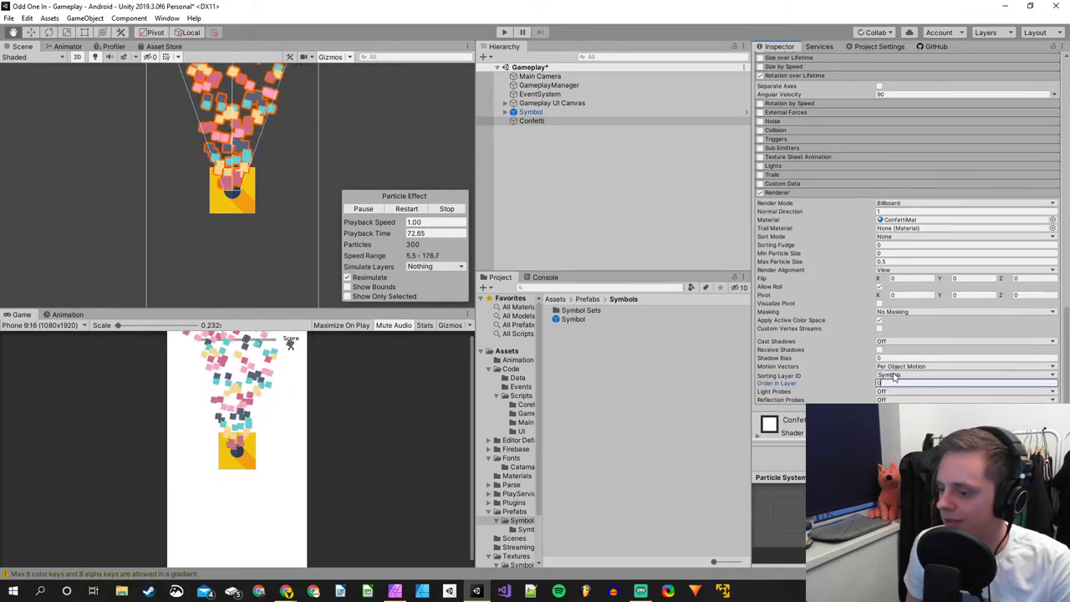
click(896, 376)
click(904, 386)
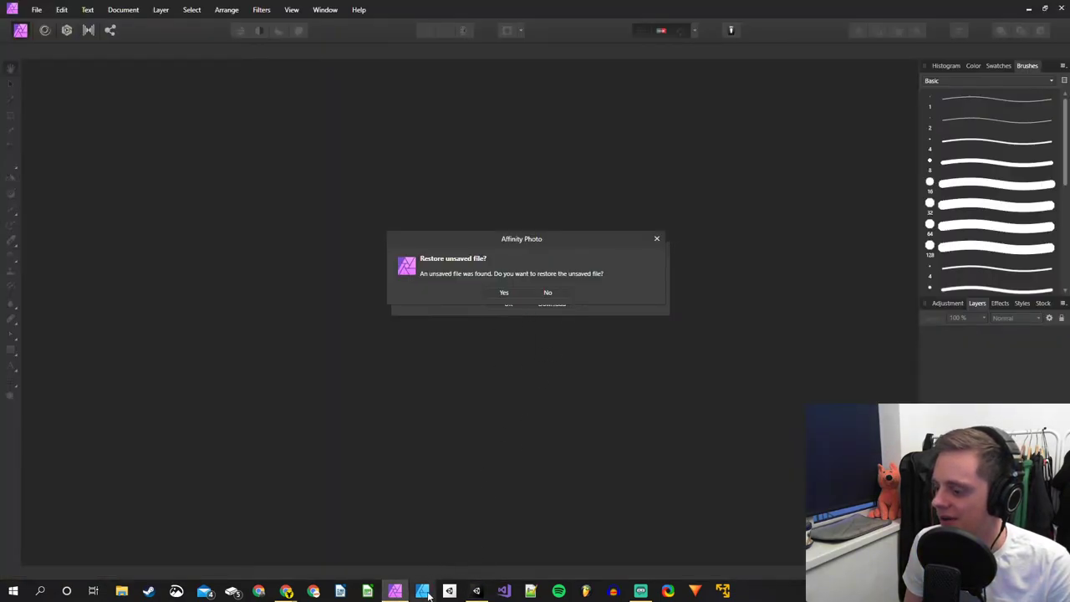
Switch back to Unity, deselect the Confetti object and save the Gameplay scene.
click(475, 590)
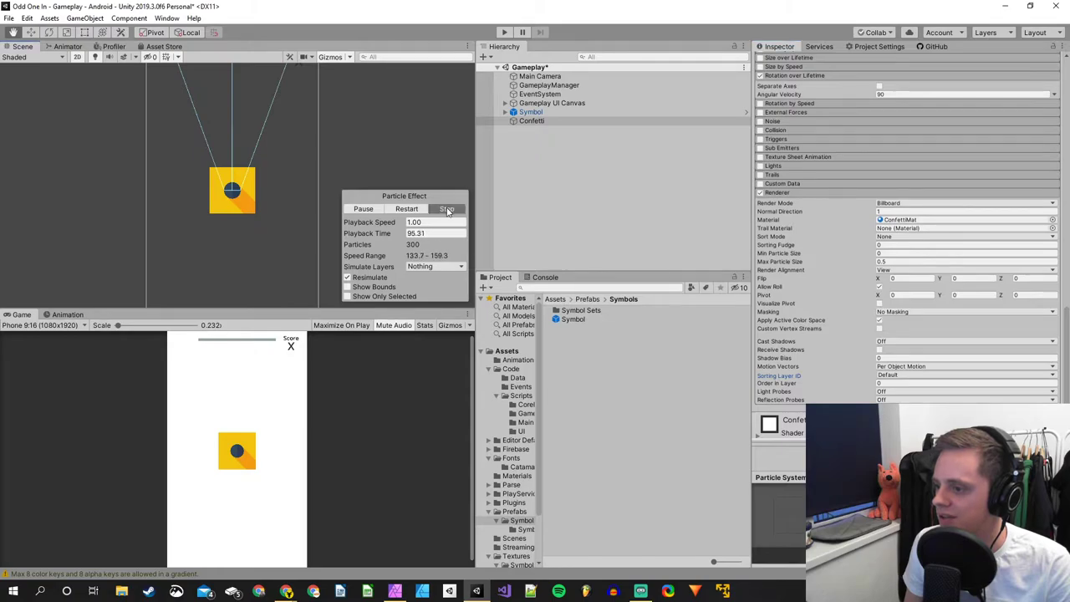
click(560, 203)
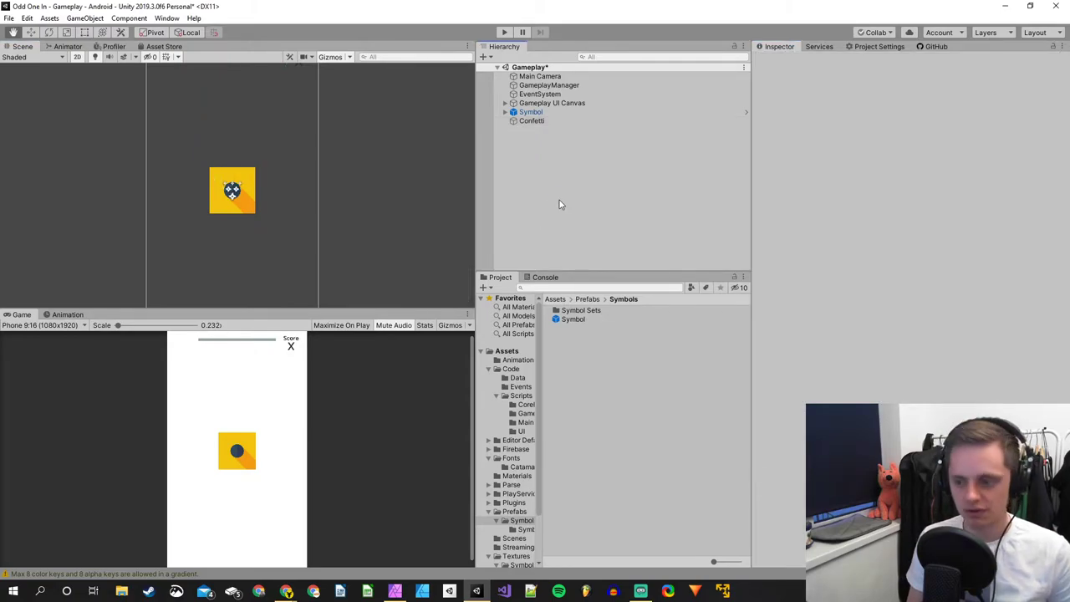
key(ctrl+s)
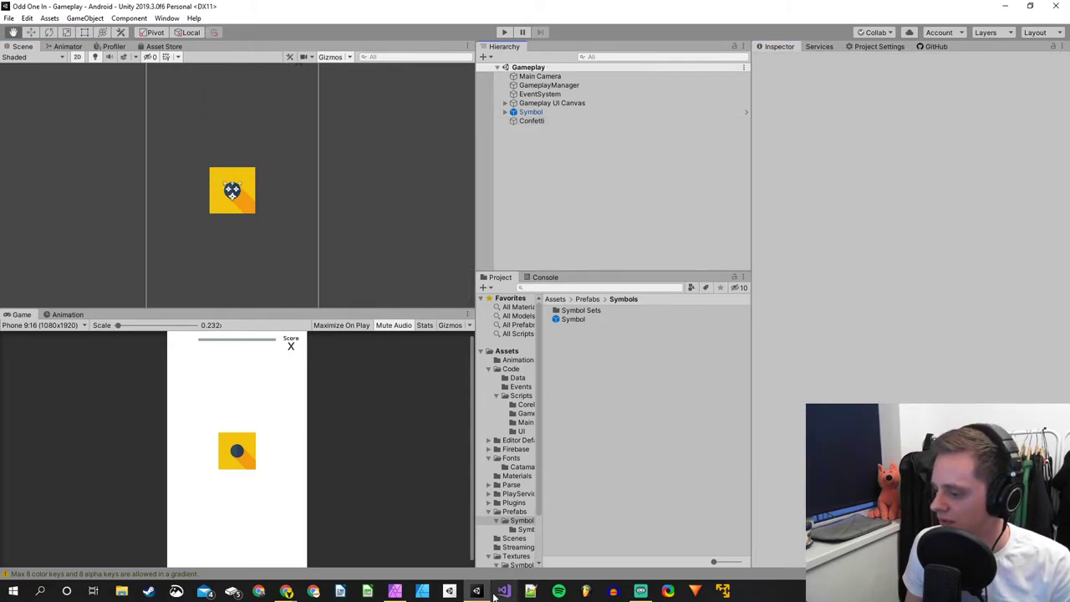
Switch to Affinity Photo, decline restoring the unsaved file and dismiss the new version notice.
click(394, 590)
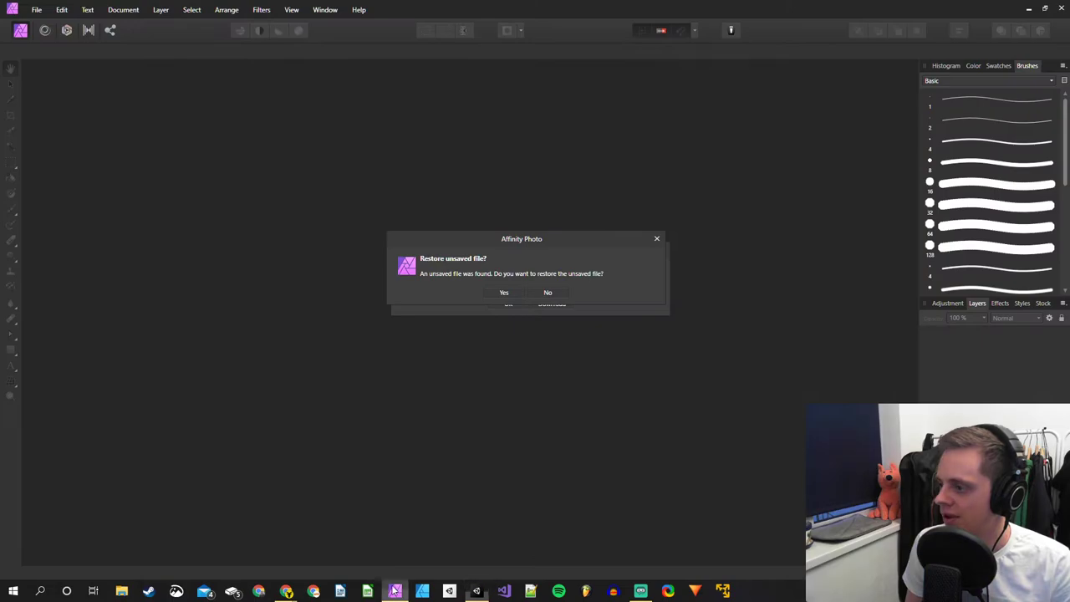
click(548, 293)
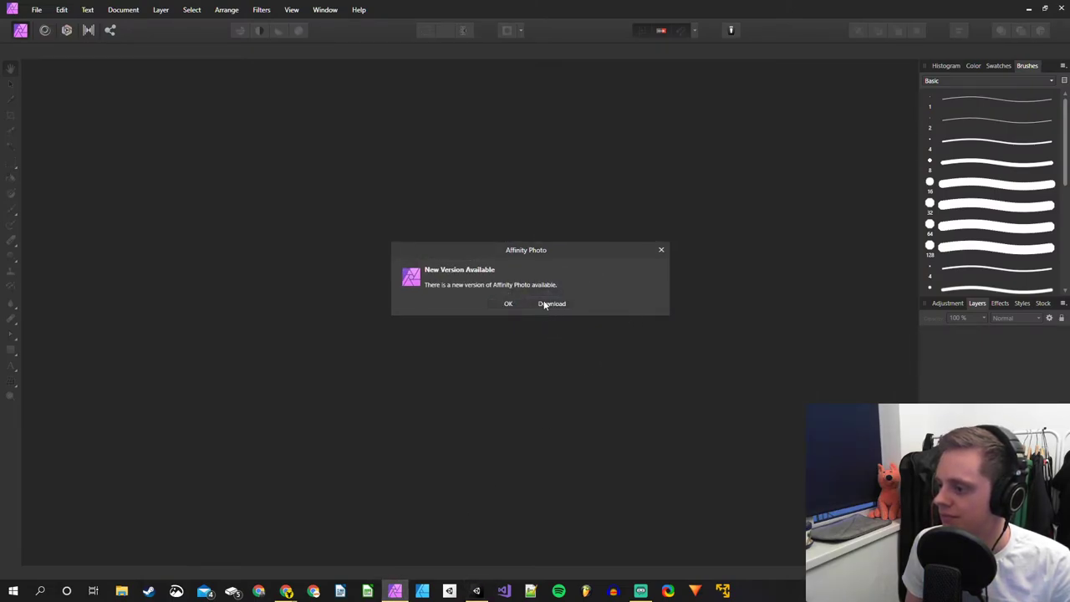
click(509, 304)
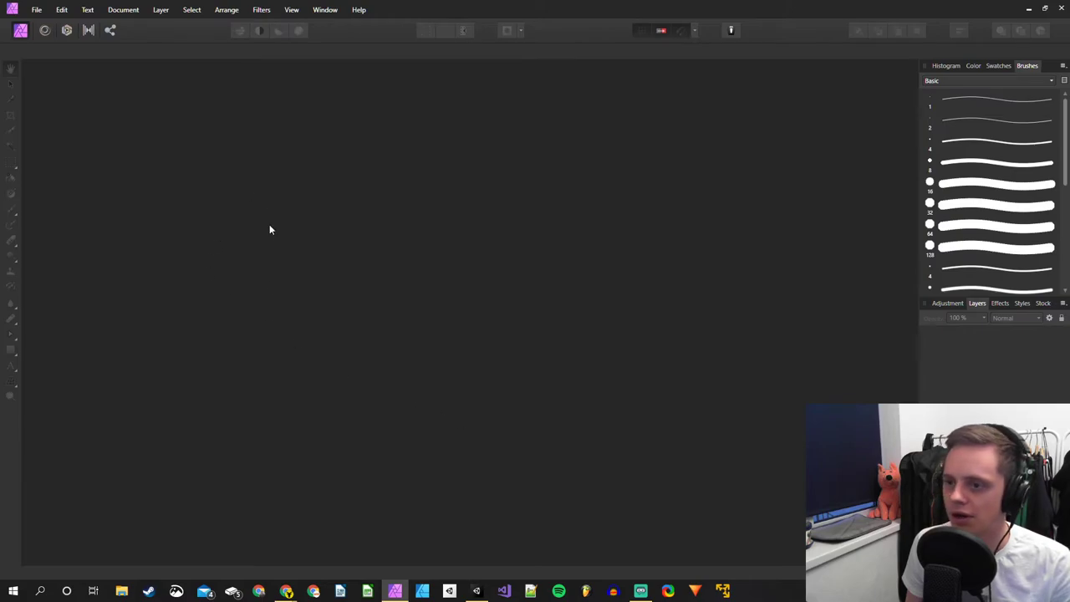
Start a new document and set its page width and page height to 100 px each.
click(41, 12)
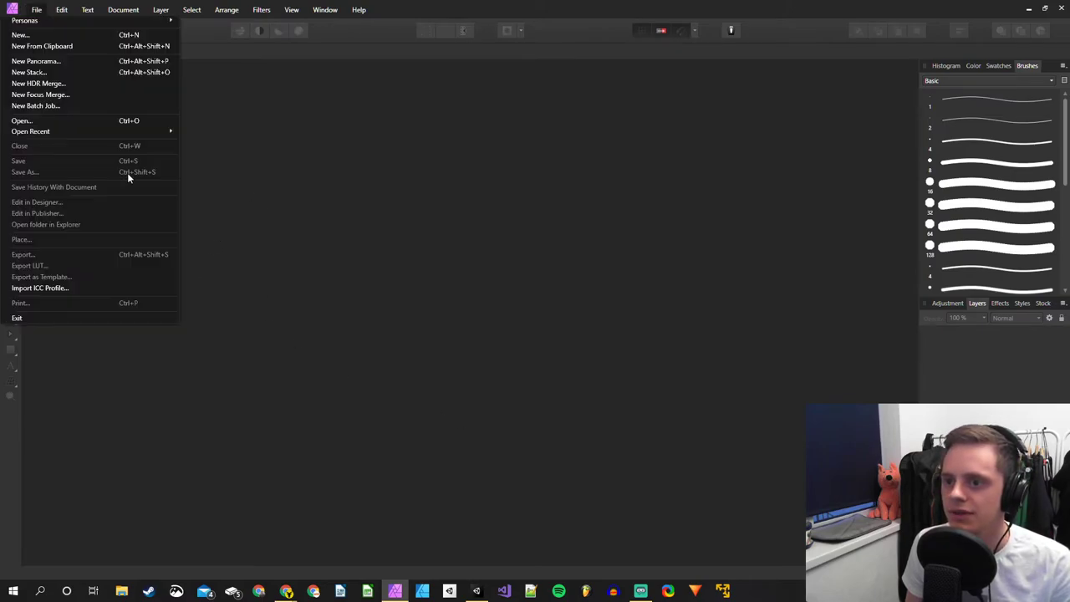
click(86, 35)
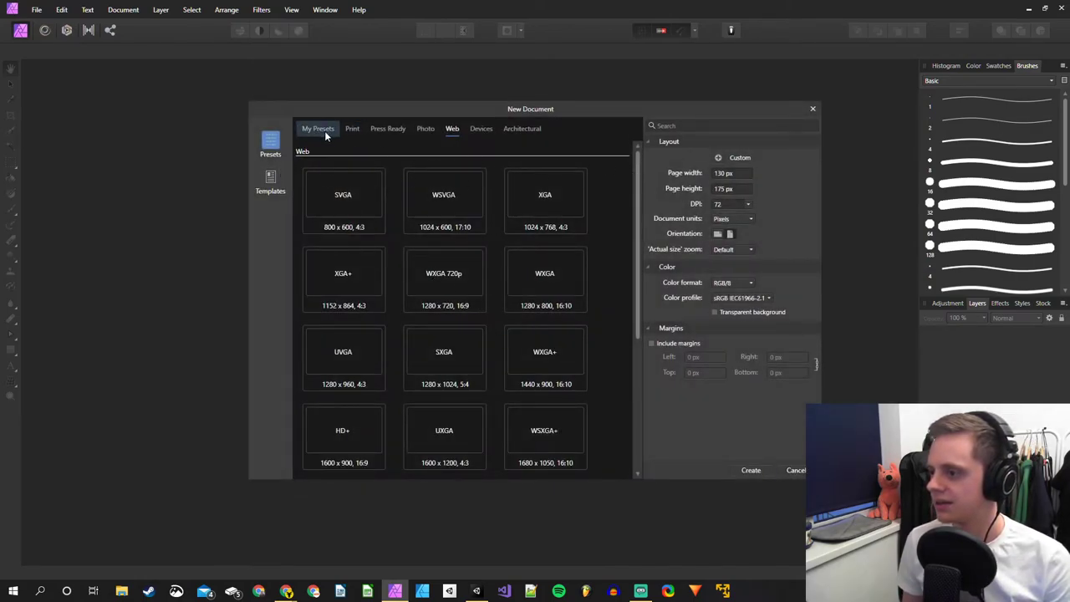
click(722, 173)
double_click(722, 173)
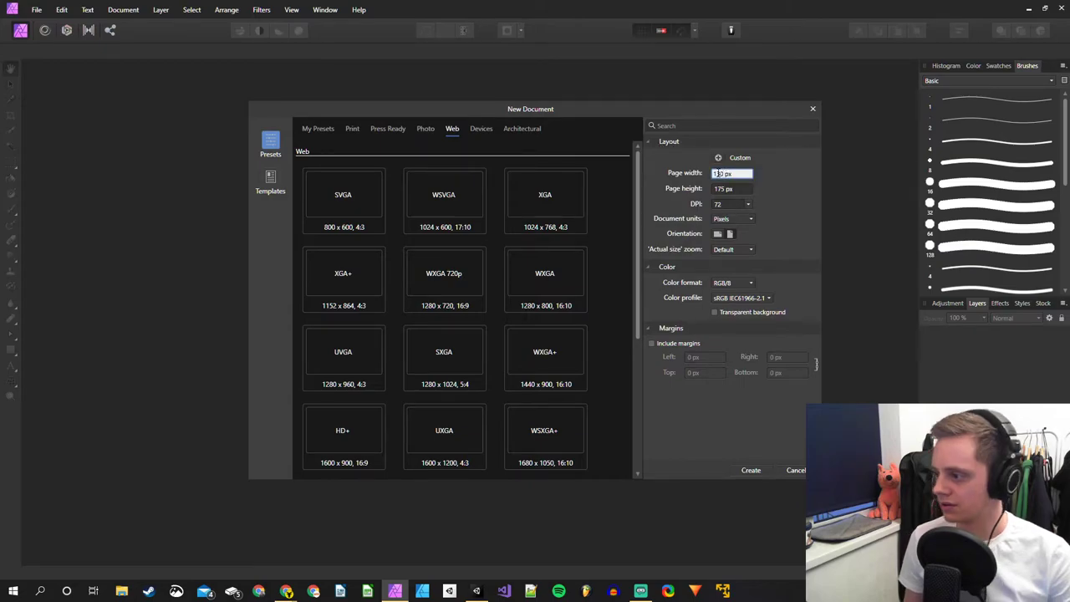
text(1600)
key(Return)
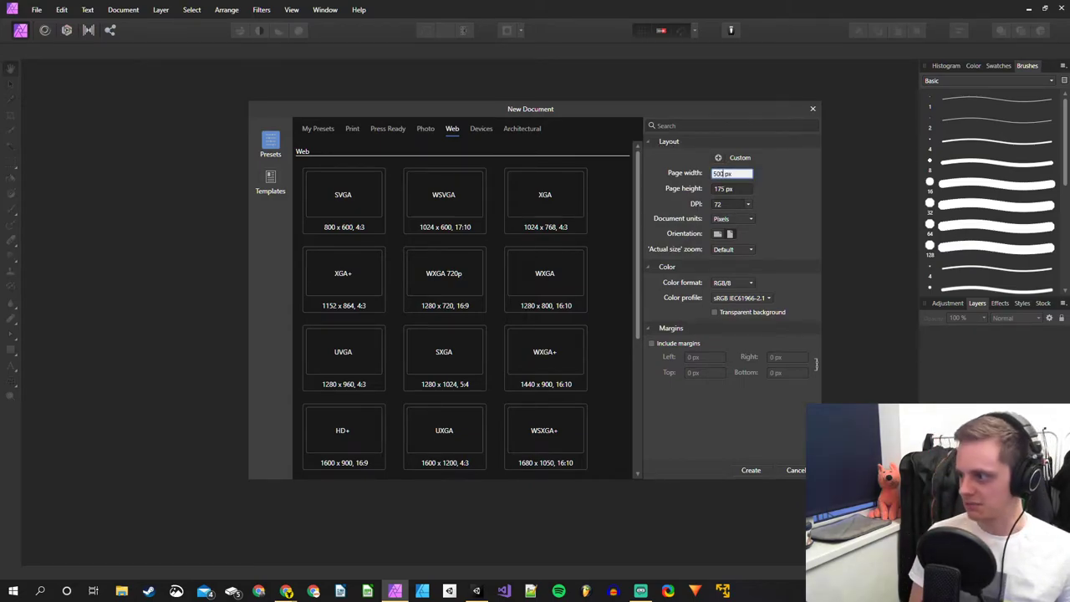
click(724, 189)
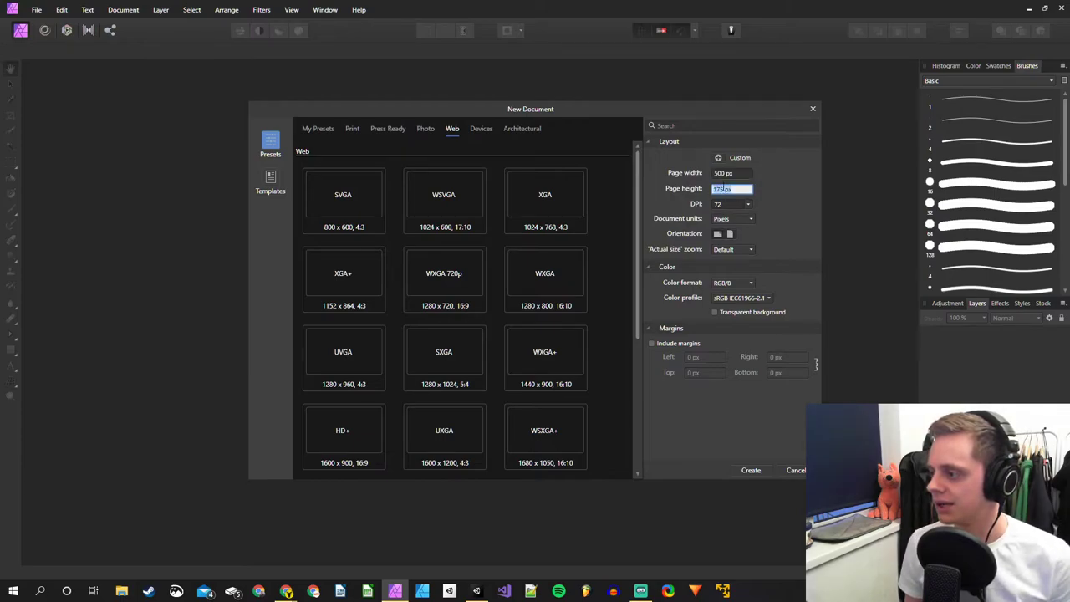
key(shift+Tab)
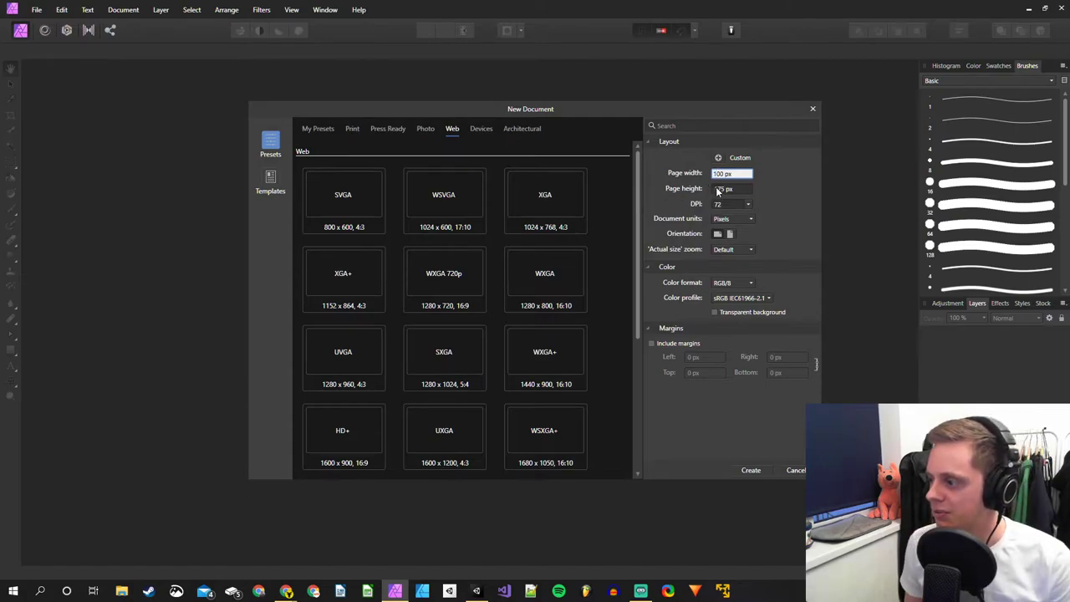
click(722, 192)
key(Home)
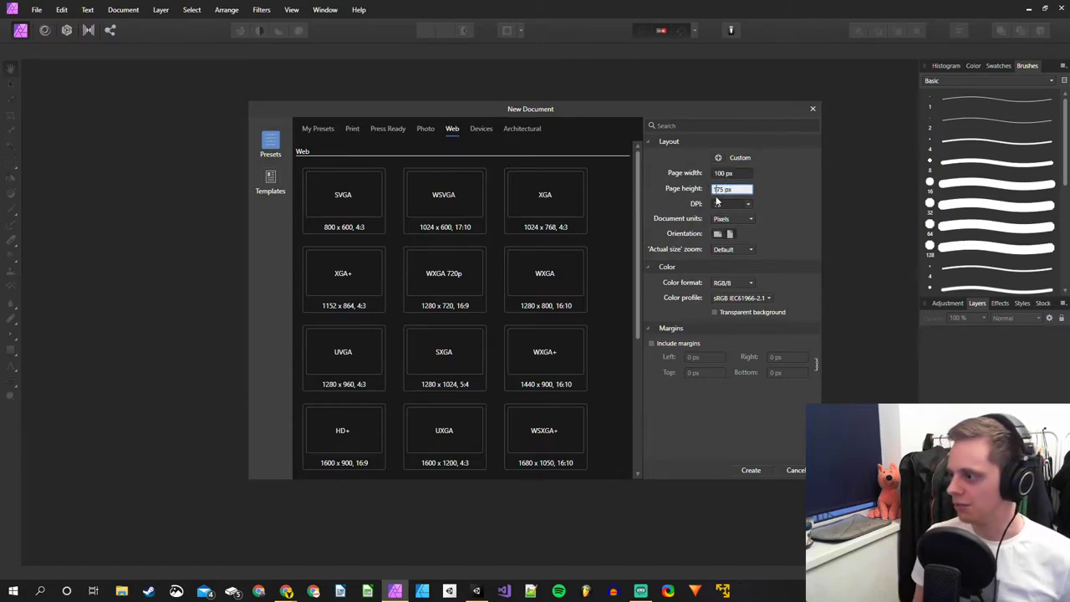
text(100)
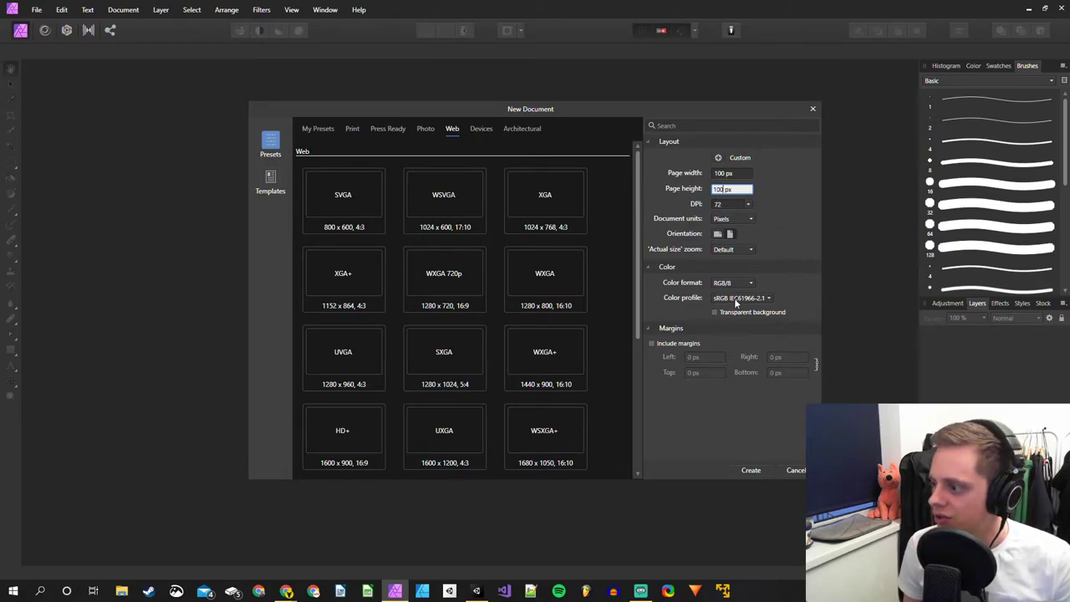
Create the document with a transparent background and draw a centred white rectangle spanning the full canvas height.
click(727, 312)
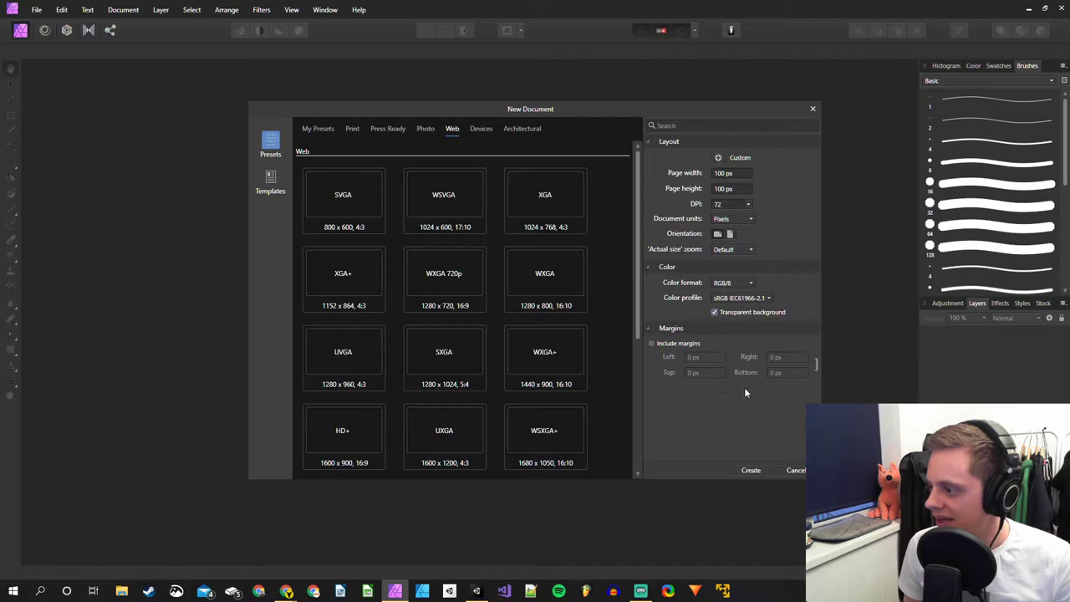
click(751, 470)
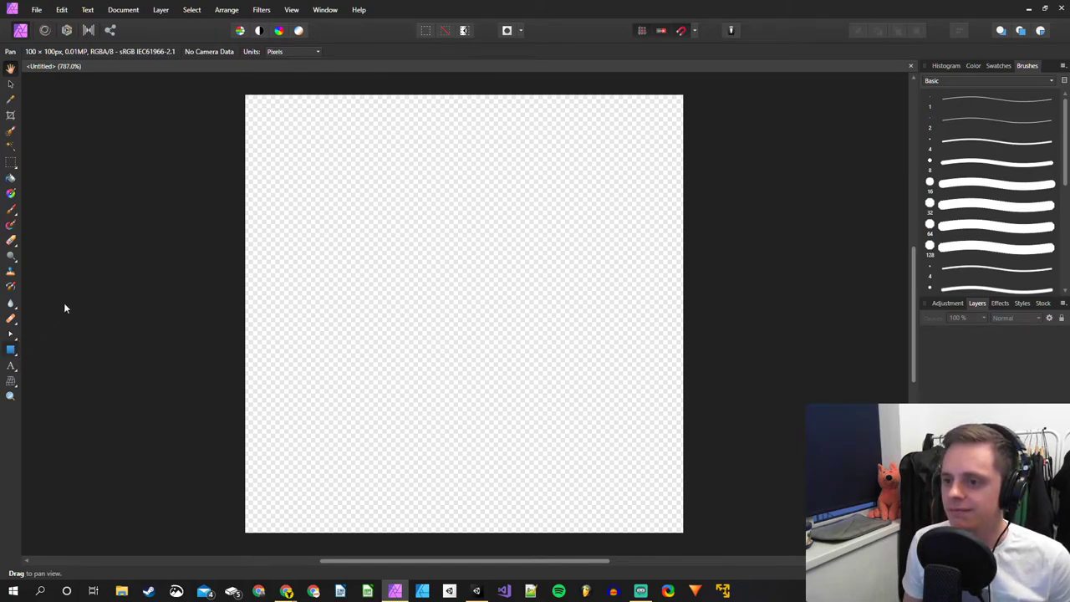
key(m)
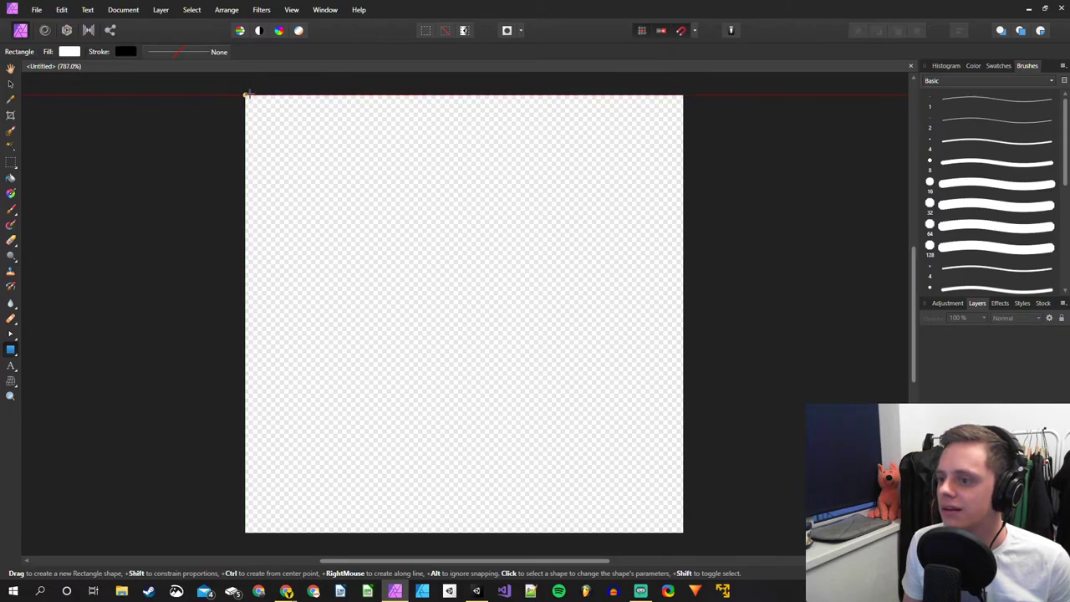
drag(271, 93, 313, 93)
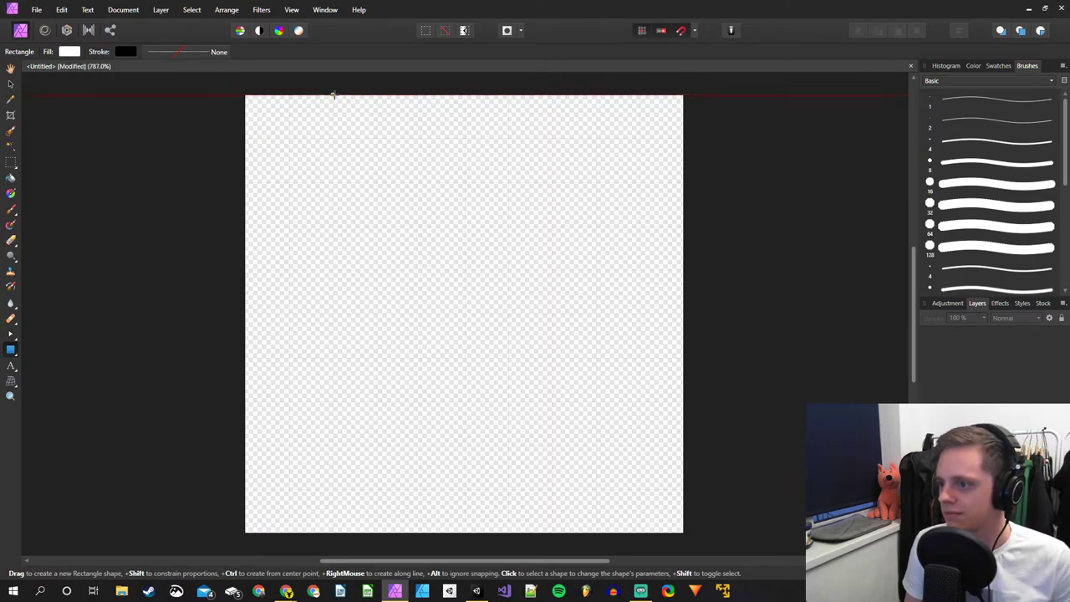
drag(334, 95, 596, 533)
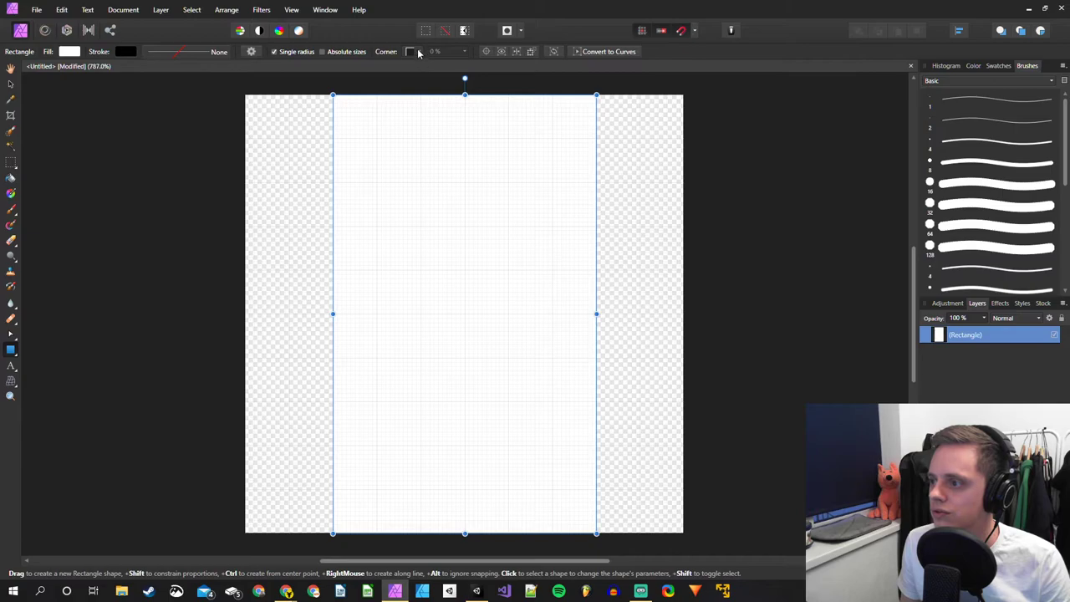
Convert the white rectangle to curves.
click(11, 84)
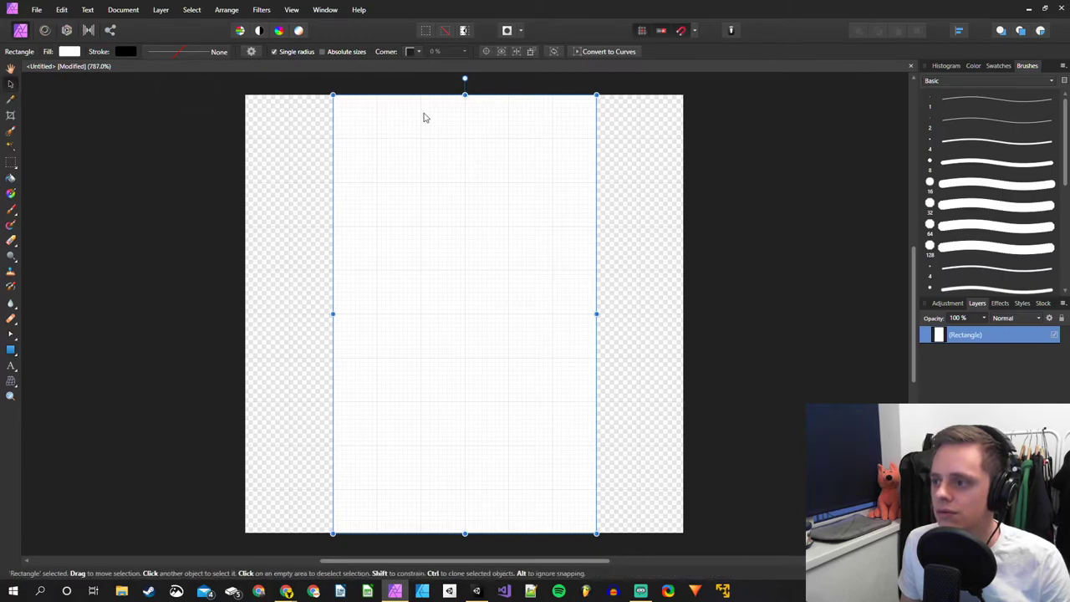
right_click(470, 98)
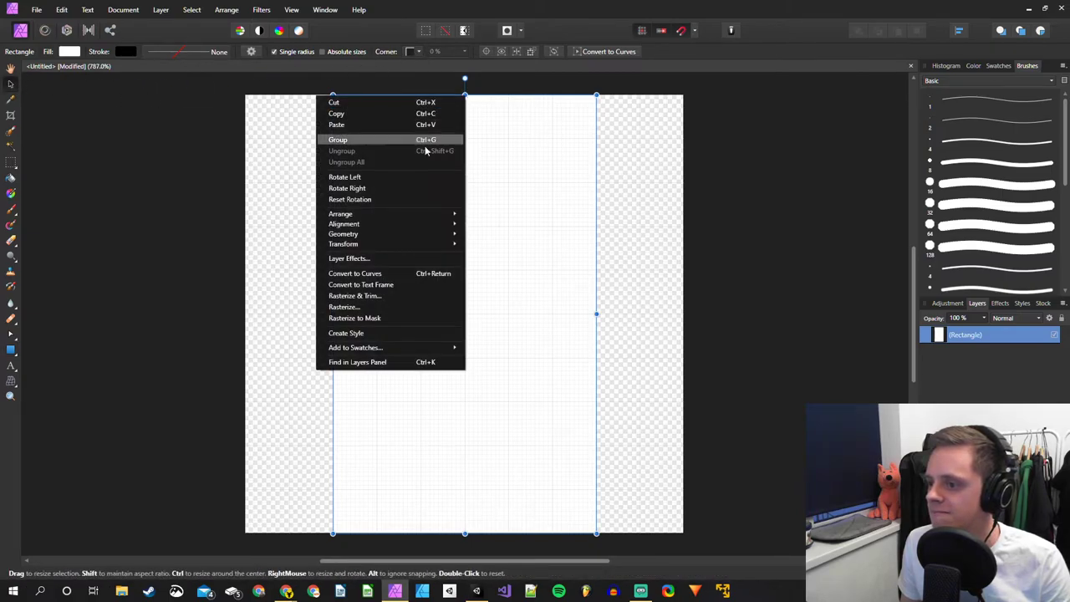
click(383, 275)
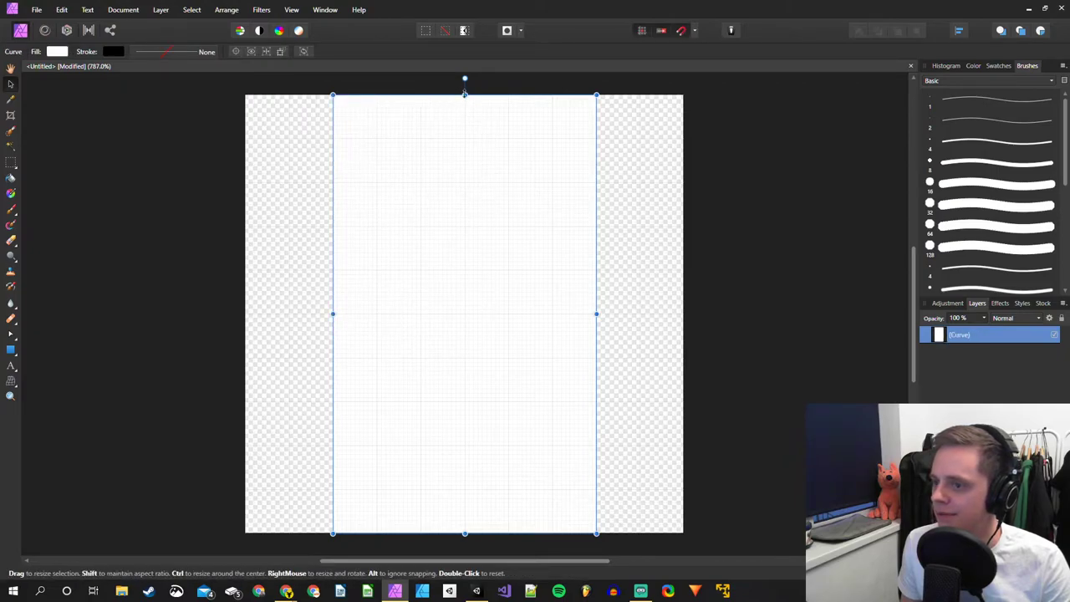
Try moving the curve's top edge and left edge inward, and undo both changes.
drag(465, 93, 468, 119)
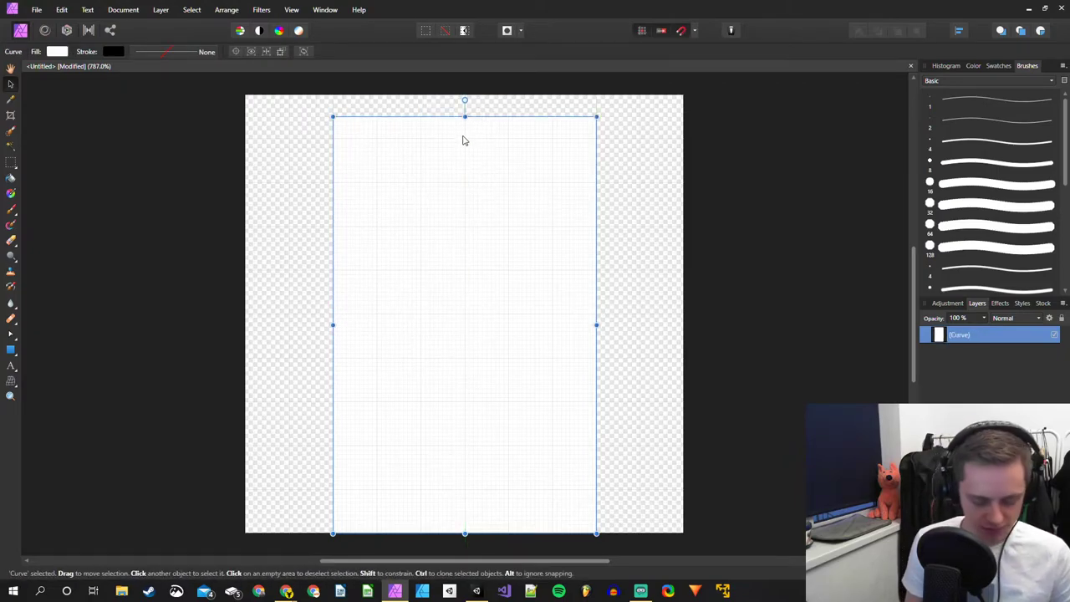
key(ctrl+z)
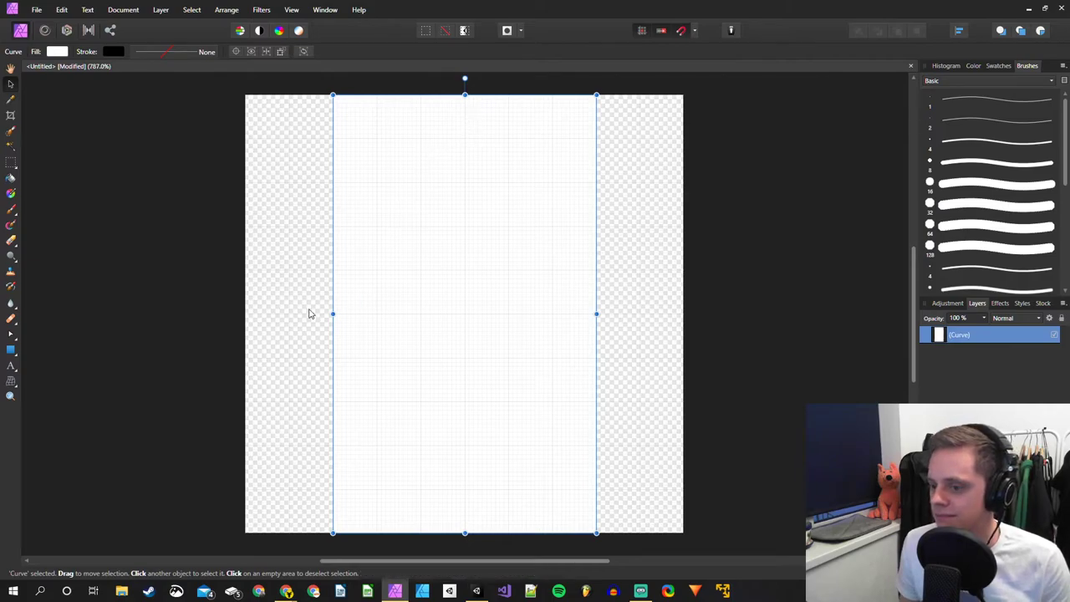
drag(333, 315, 358, 315)
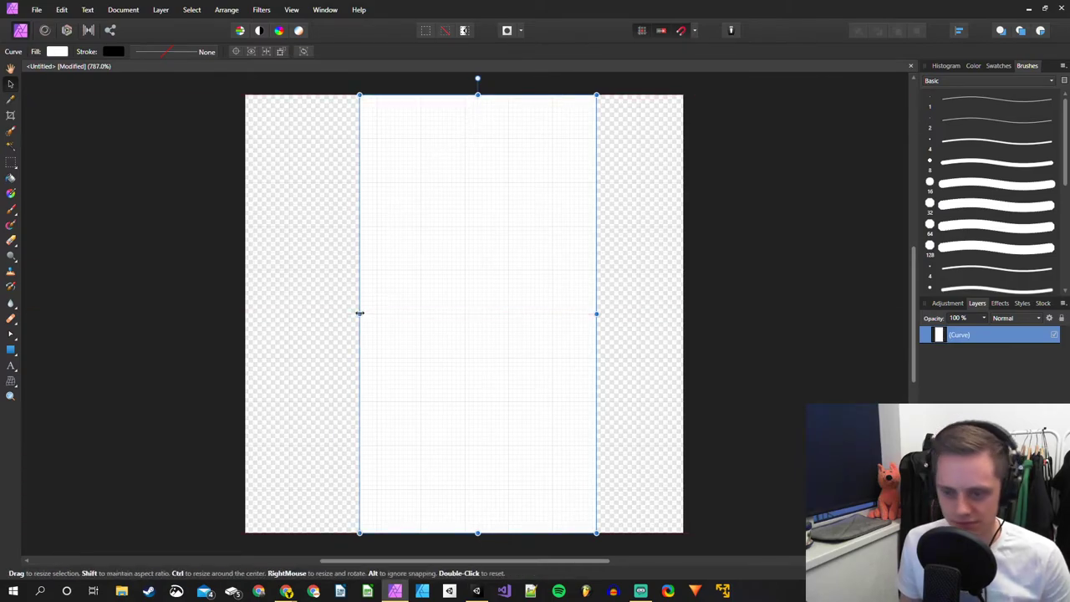
key(ctrl+z)
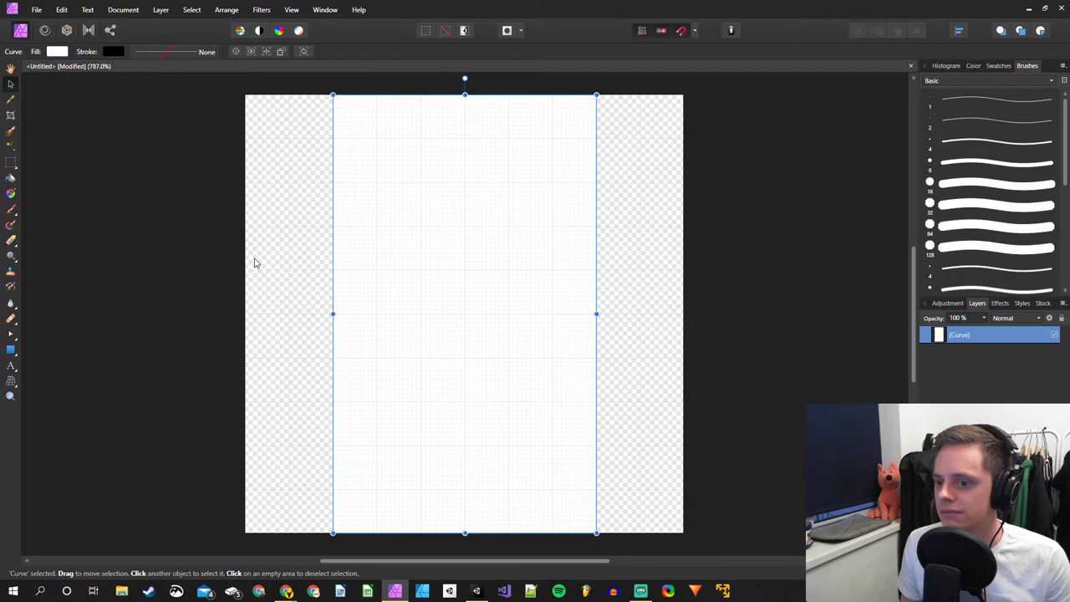
Try the Geometry Add operation on the curve.
right_click(331, 314)
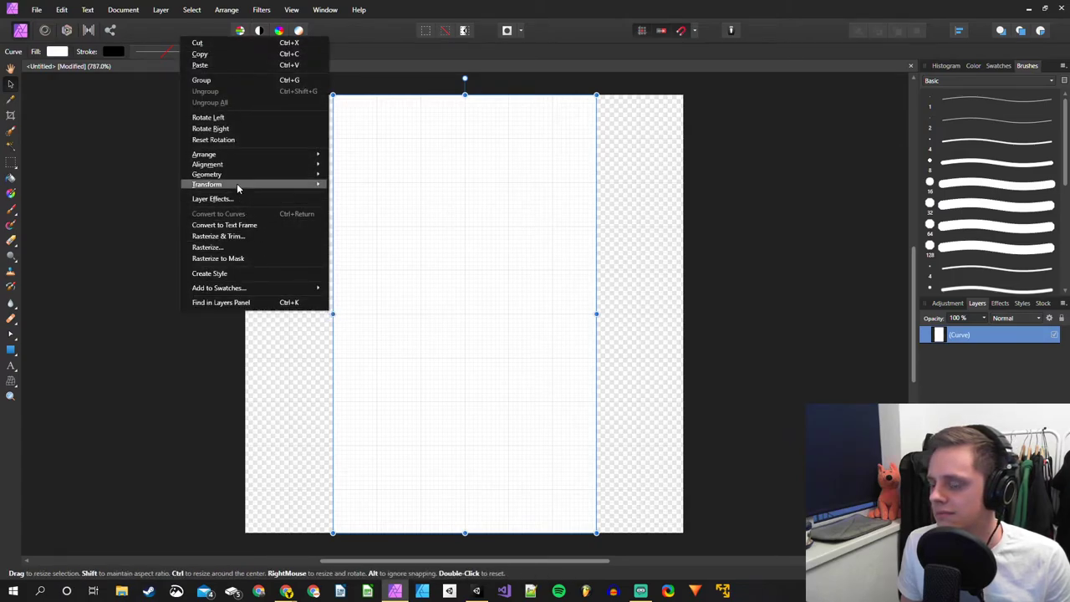
mouse_move(249, 172)
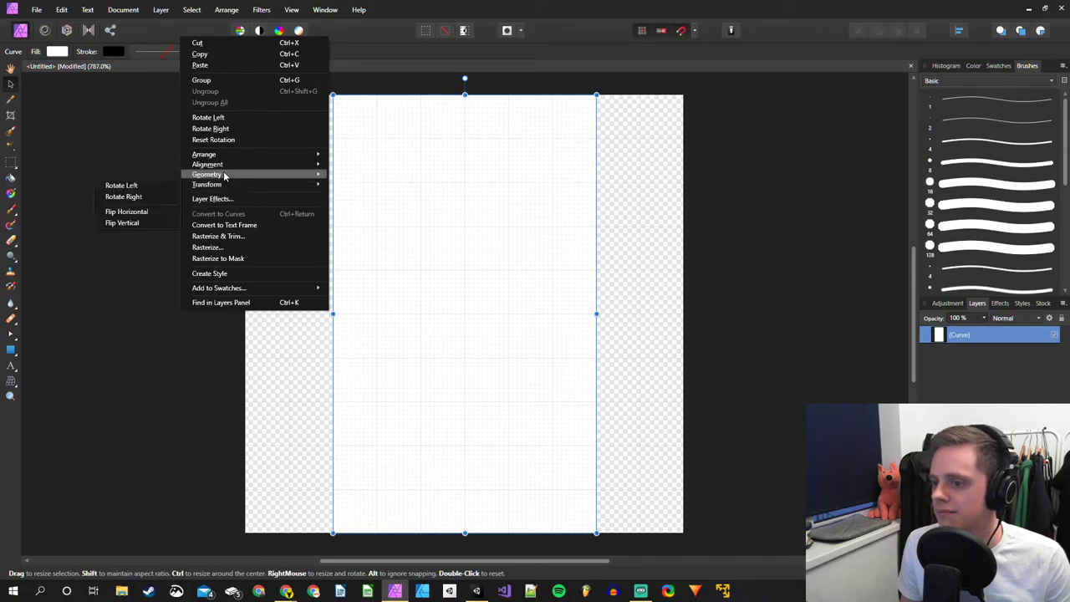
click(111, 176)
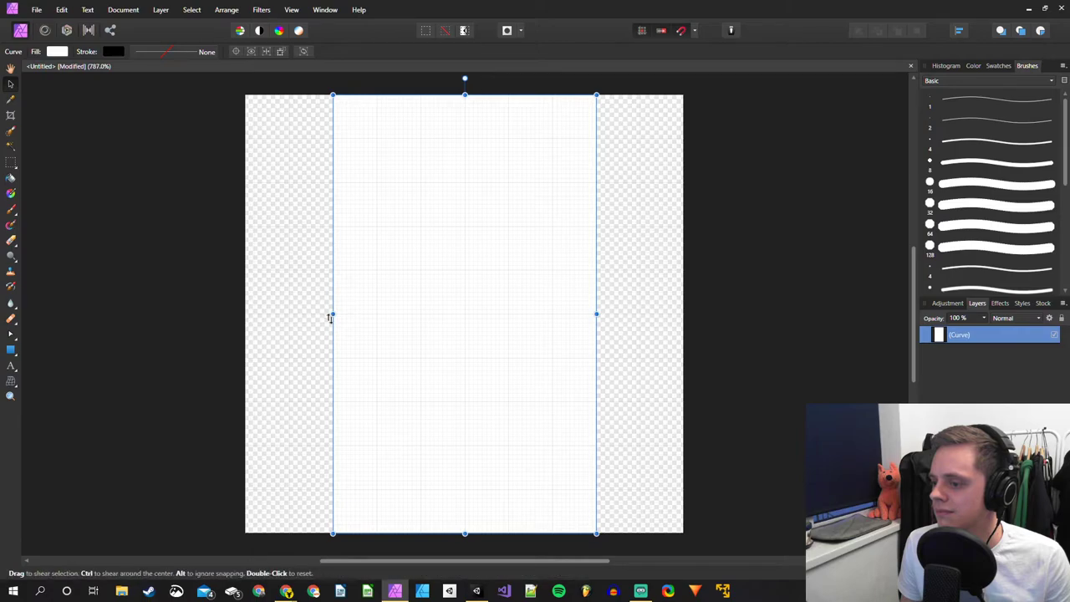
Shear the white shape slightly, shifting its upper edge to the right and its lower edge to the left.
mouse_move(332, 315)
mouse_down()
mouse_move(333, 299)
mouse_move(339, 323)
mouse_up()
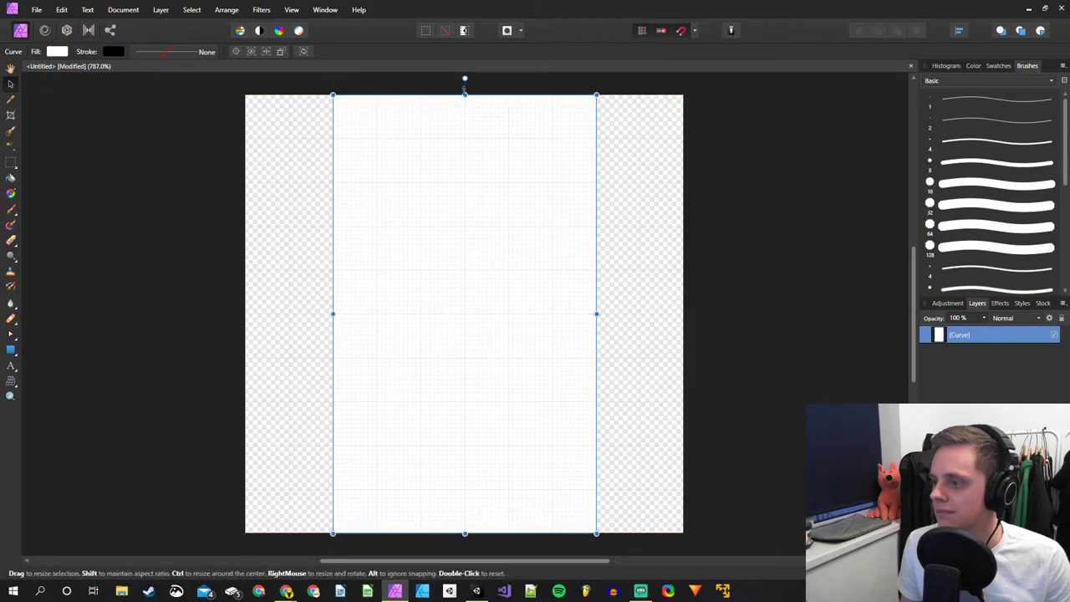
drag(465, 91, 488, 92)
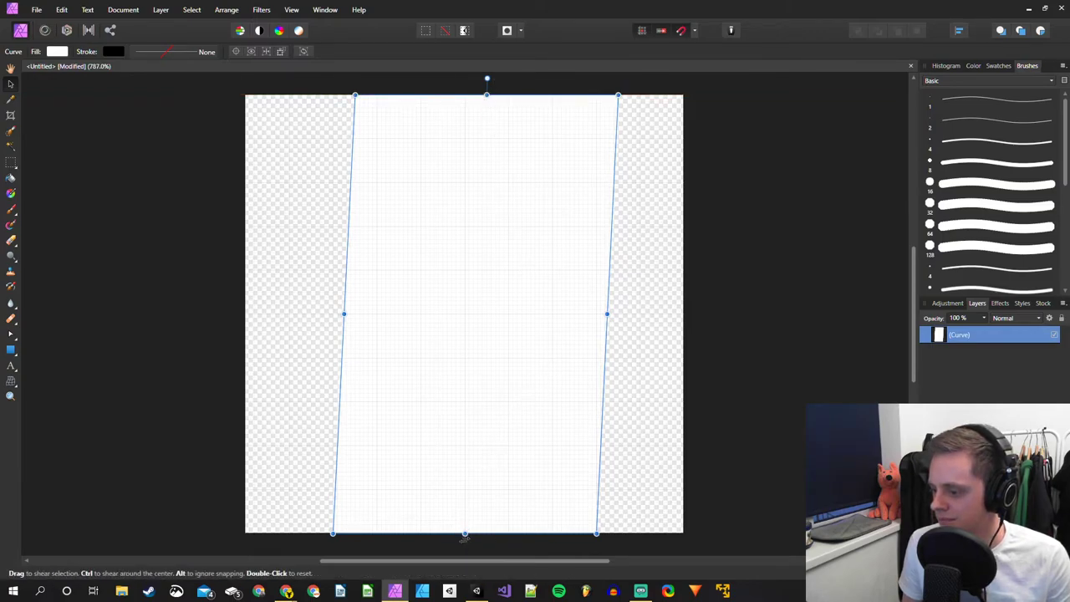
drag(465, 540, 443, 542)
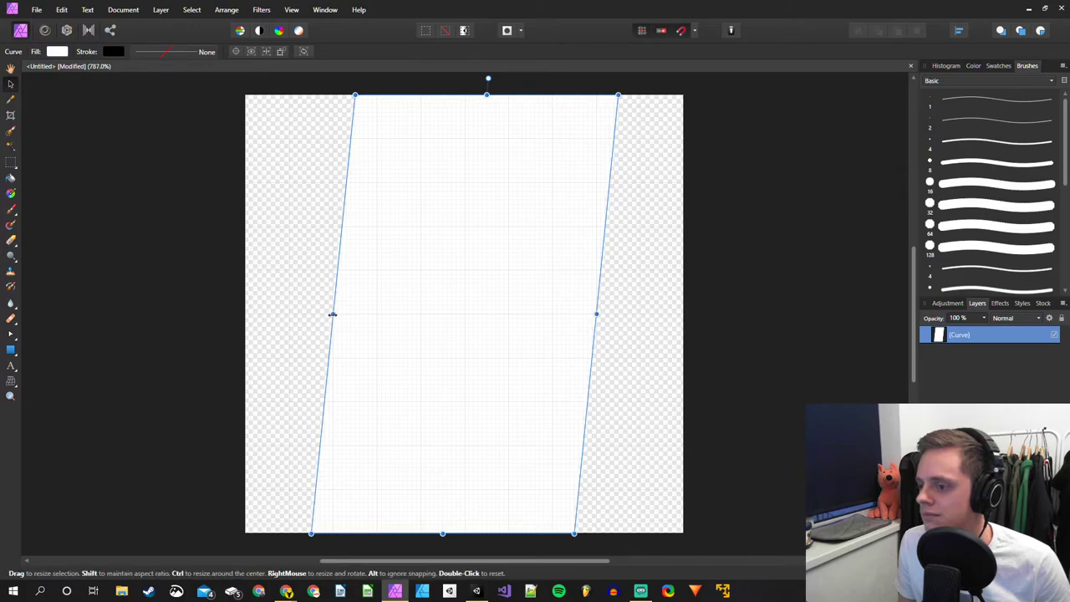
Try the Geometry Divide operation on the slanted curve.
right_click(332, 314)
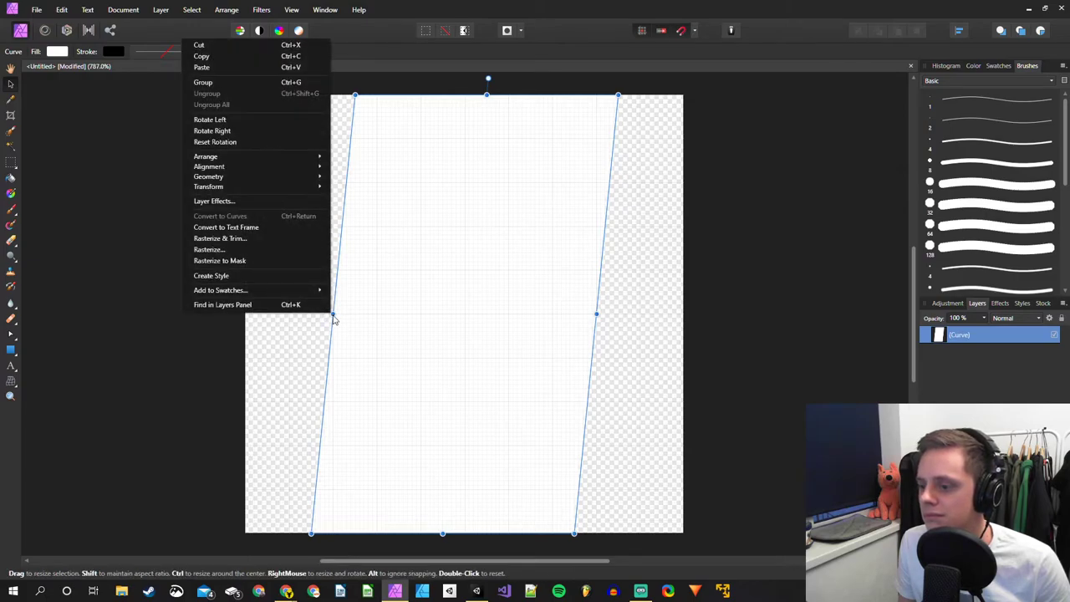
mouse_move(283, 178)
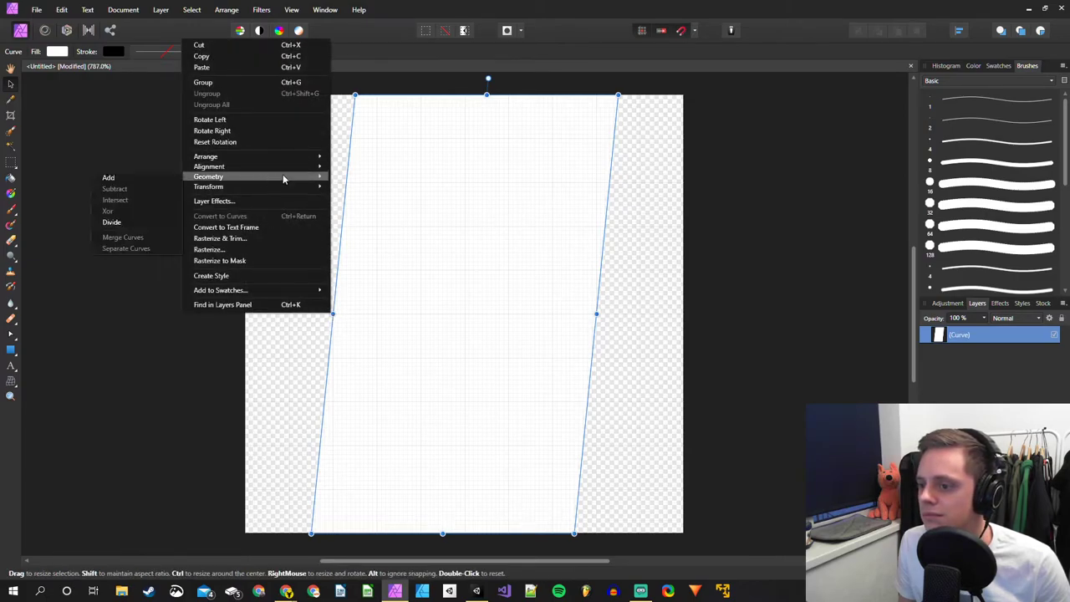
click(130, 224)
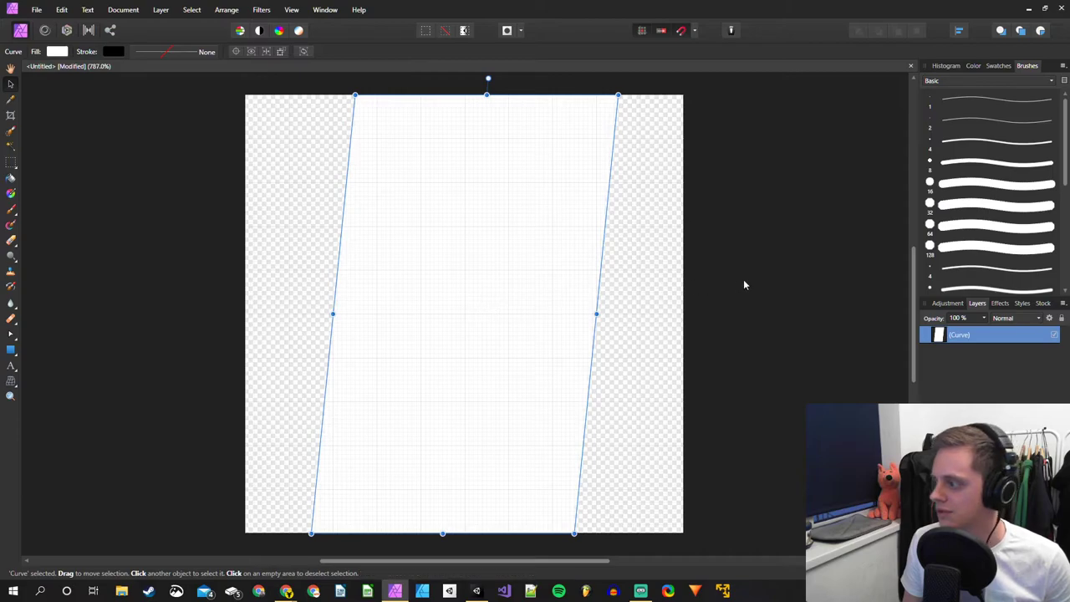
Mesh-warp the slanted shape so all four mesh edges bow slightly inward, and leave the warp with the deformation kept.
click(11, 382)
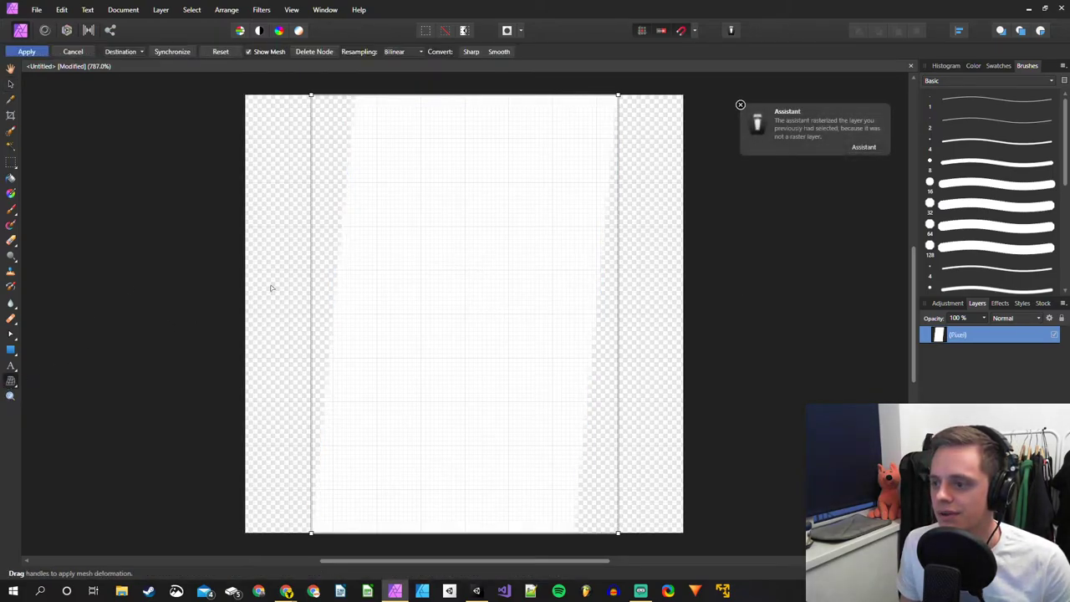
mouse_move(311, 318)
mouse_down()
mouse_move(323, 287)
mouse_move(326, 326)
mouse_up()
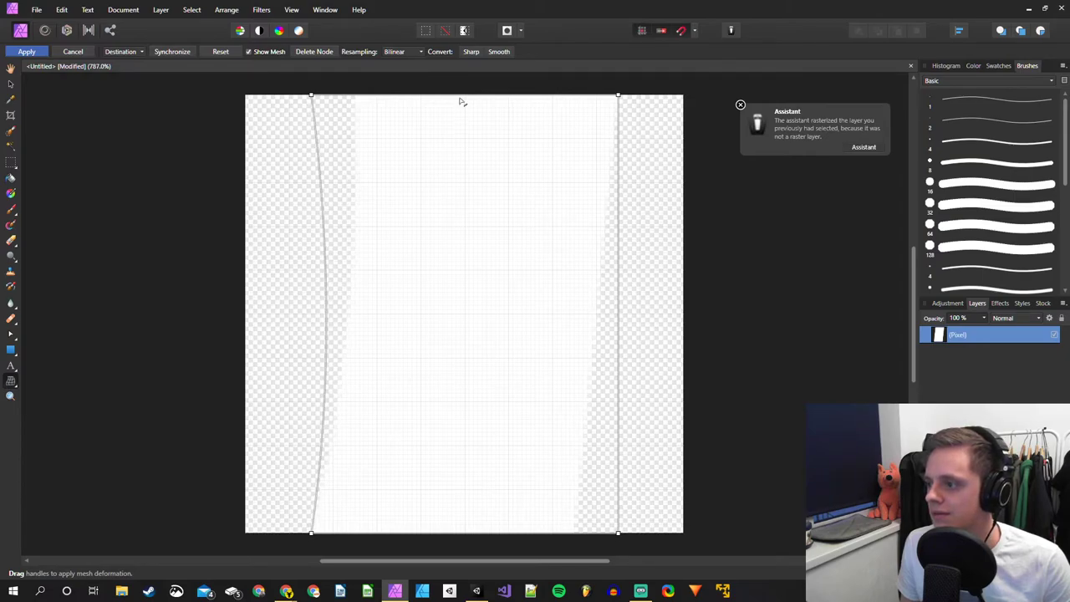
drag(460, 101, 467, 119)
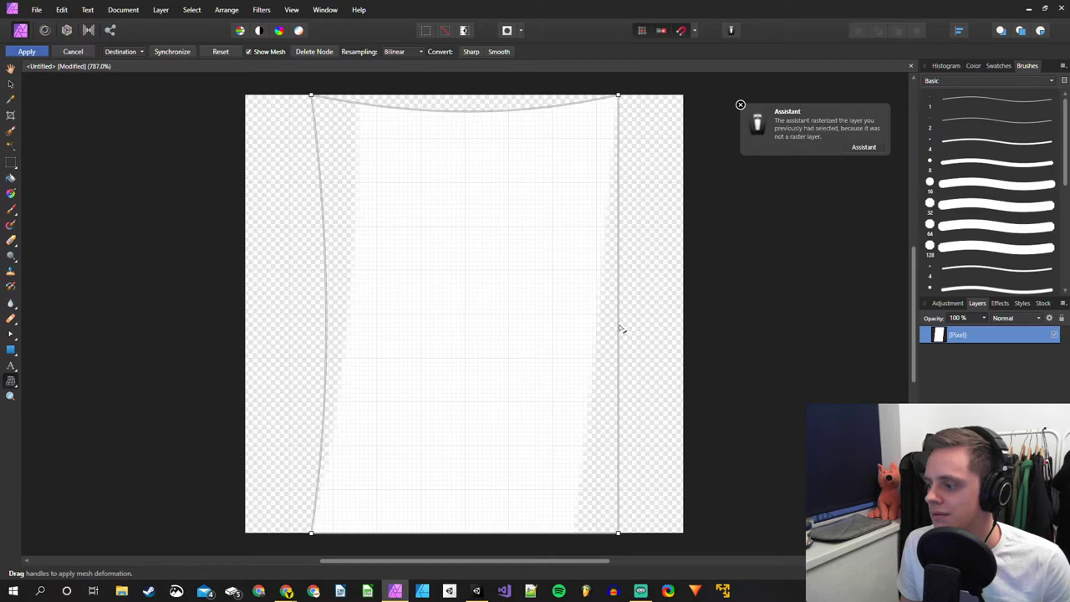
drag(621, 329, 597, 326)
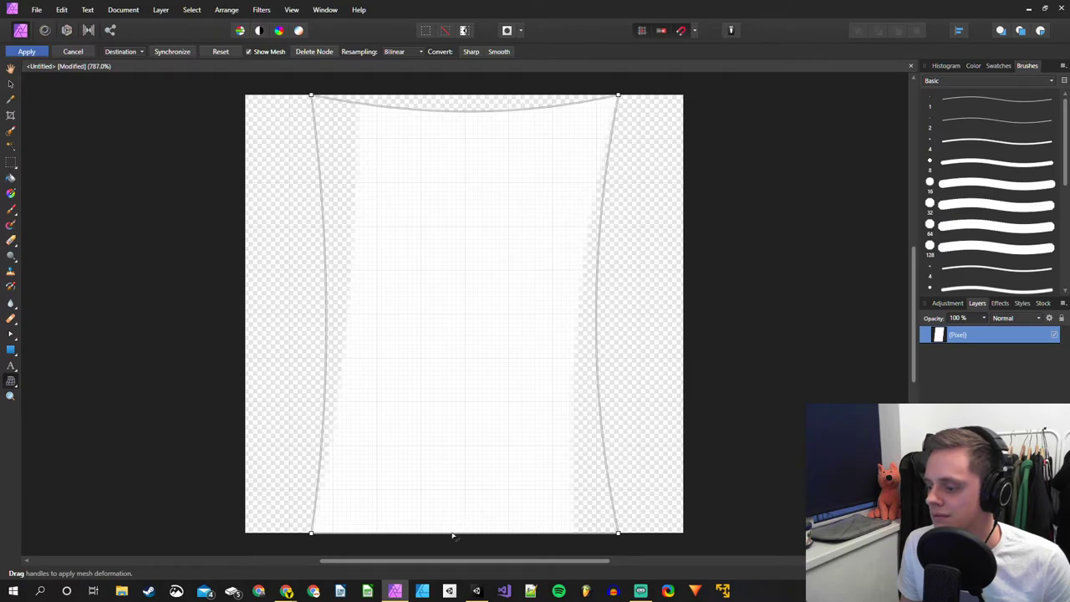
drag(452, 533, 454, 518)
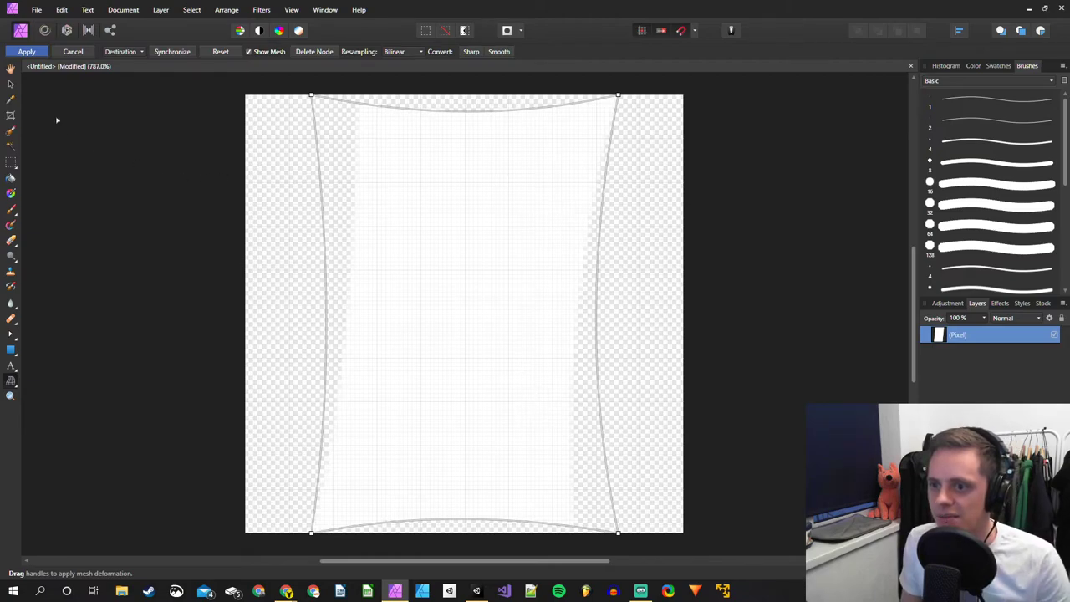
click(10, 67)
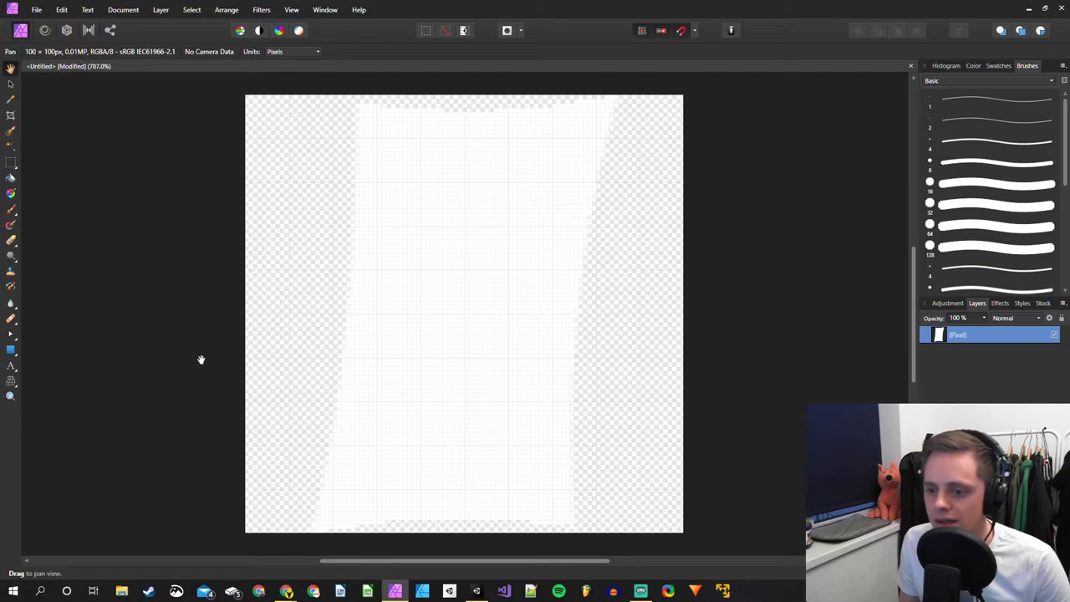
Draw a black-filled rectangle covering the whole canvas and place it beneath the white Pixel layer as a background.
click(71, 52)
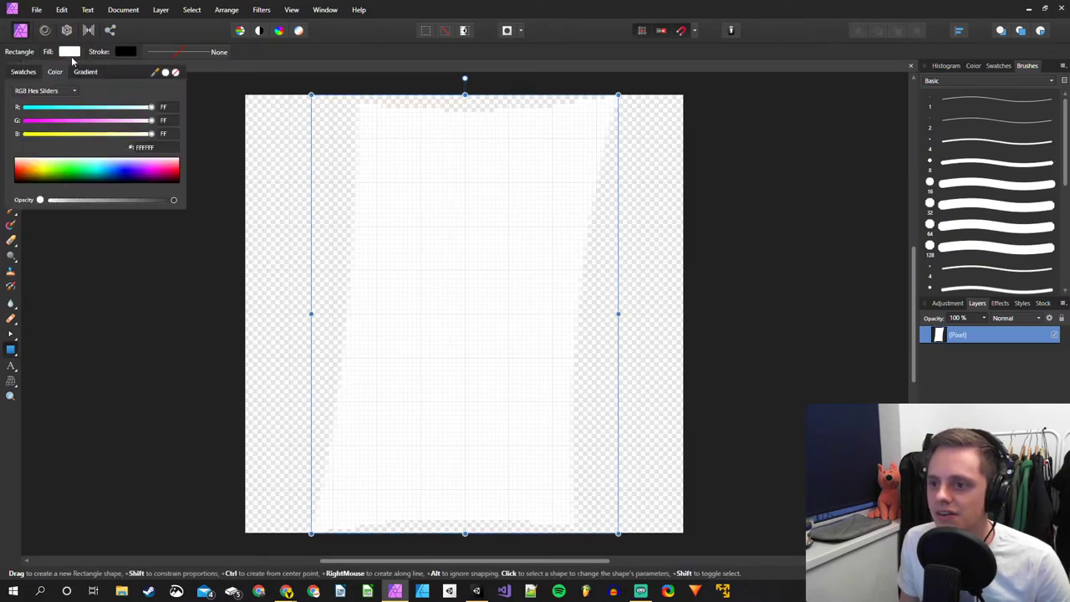
drag(113, 174, 220, 198)
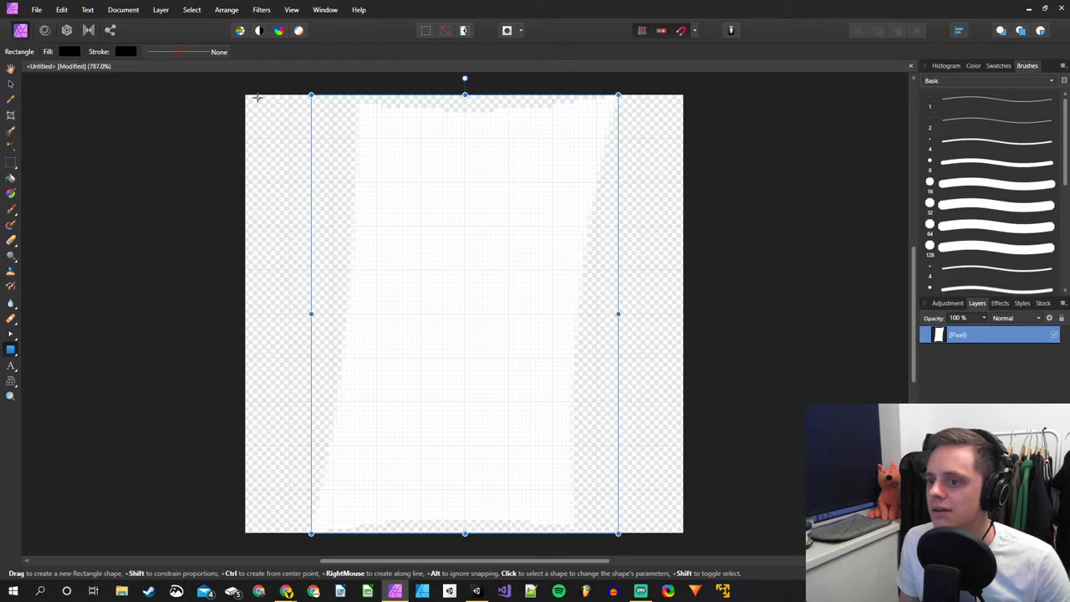
drag(247, 95, 683, 533)
drag(985, 337, 983, 373)
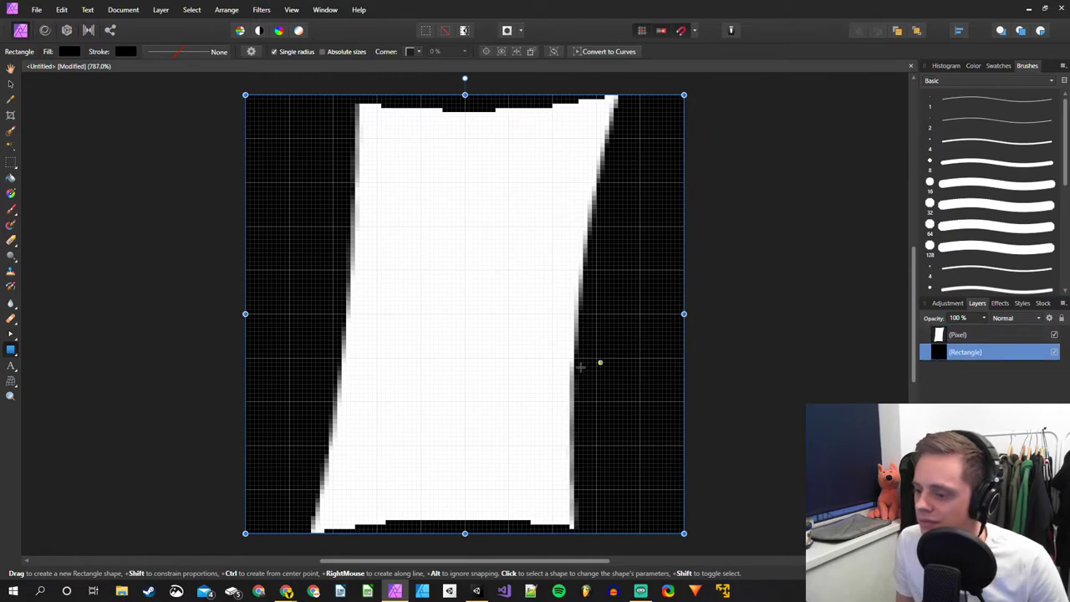
Try sharpening the soft side edges of the white Pixel layer with the Sharpen Brush at 64 px width.
ctrl+scroll(468, 388, down, 8)
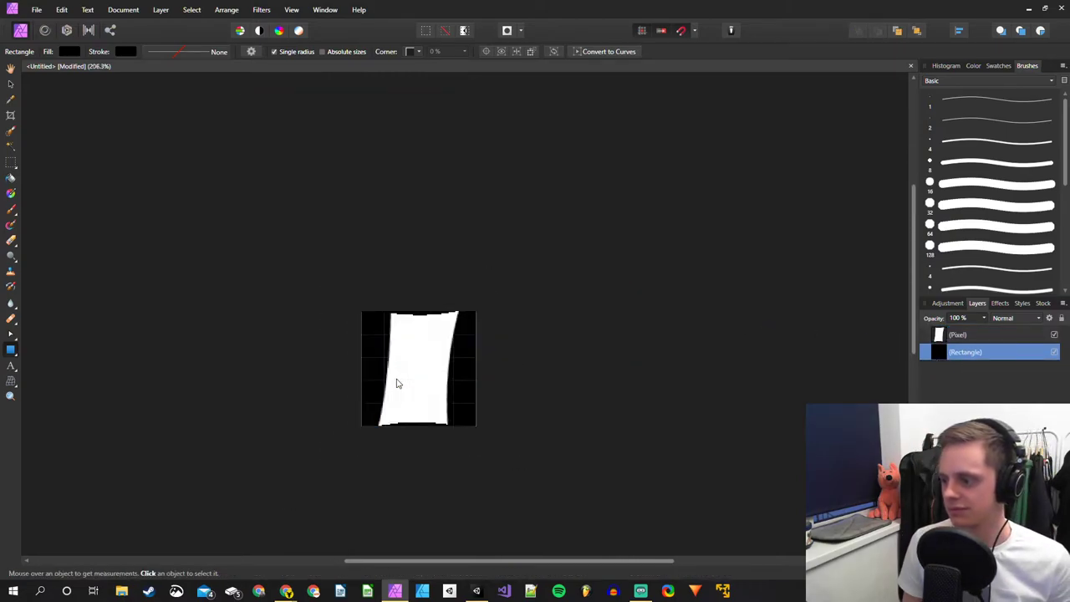
ctrl+scroll(602, 382, up, 10)
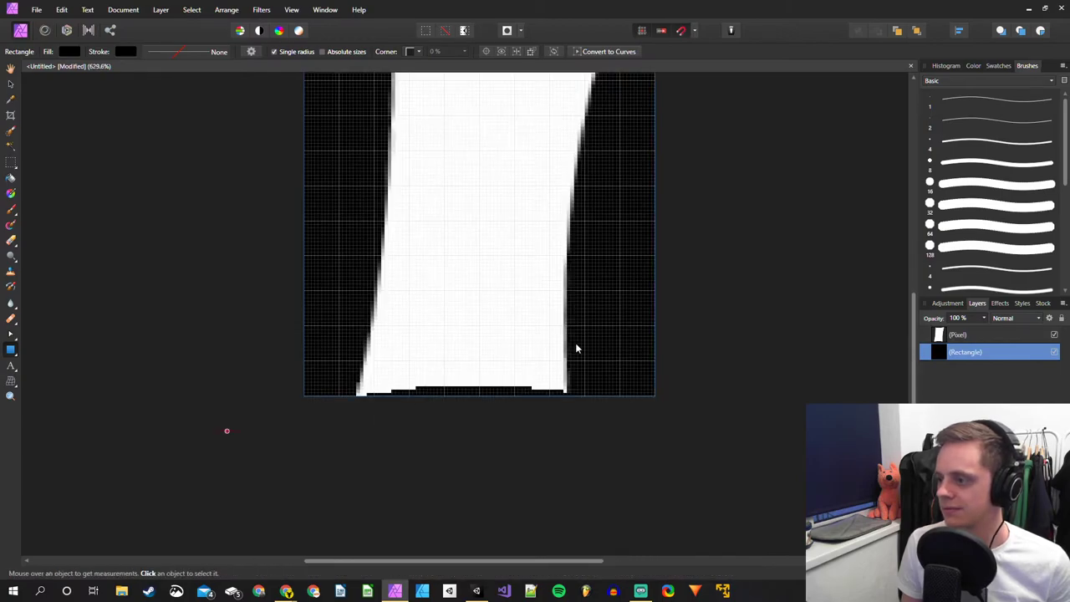
ctrl+scroll(585, 360, down, 3)
ctrl+scroll(635, 334, up, 1)
ctrl+scroll(654, 301, up, 1)
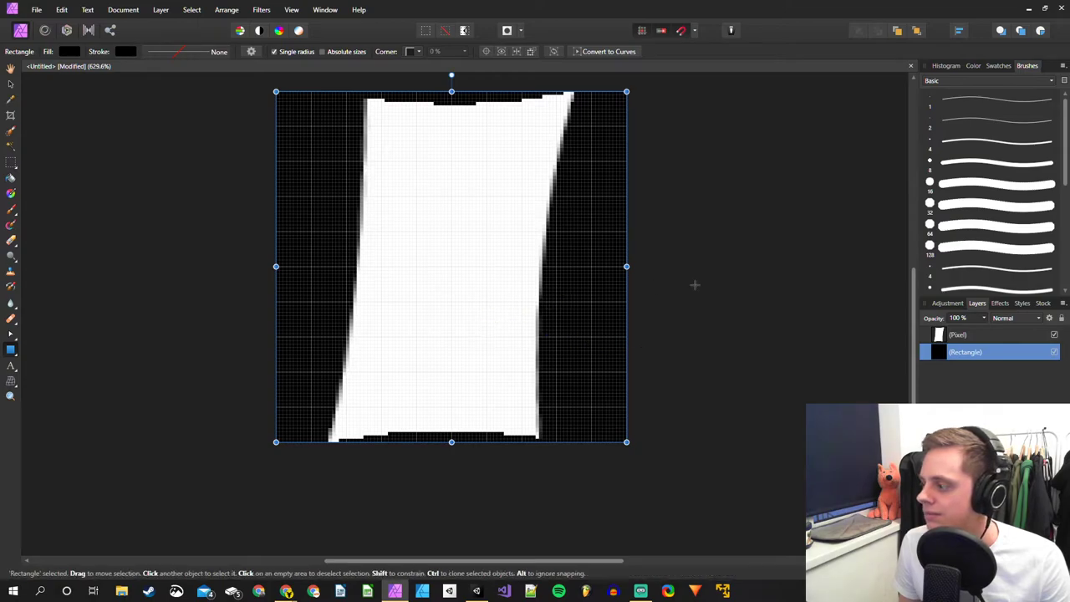
click(969, 338)
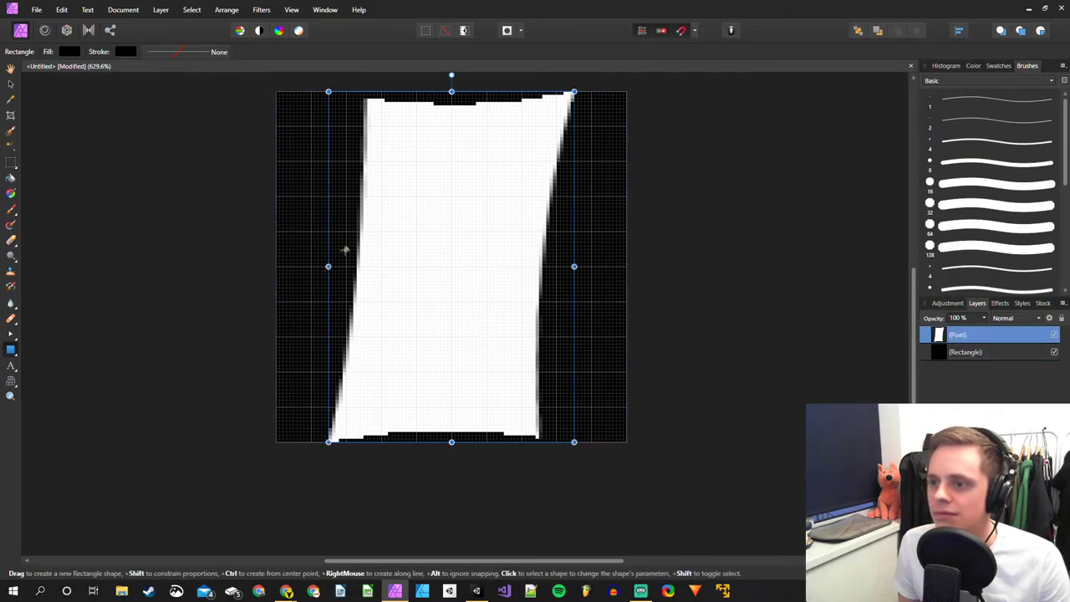
click(10, 306)
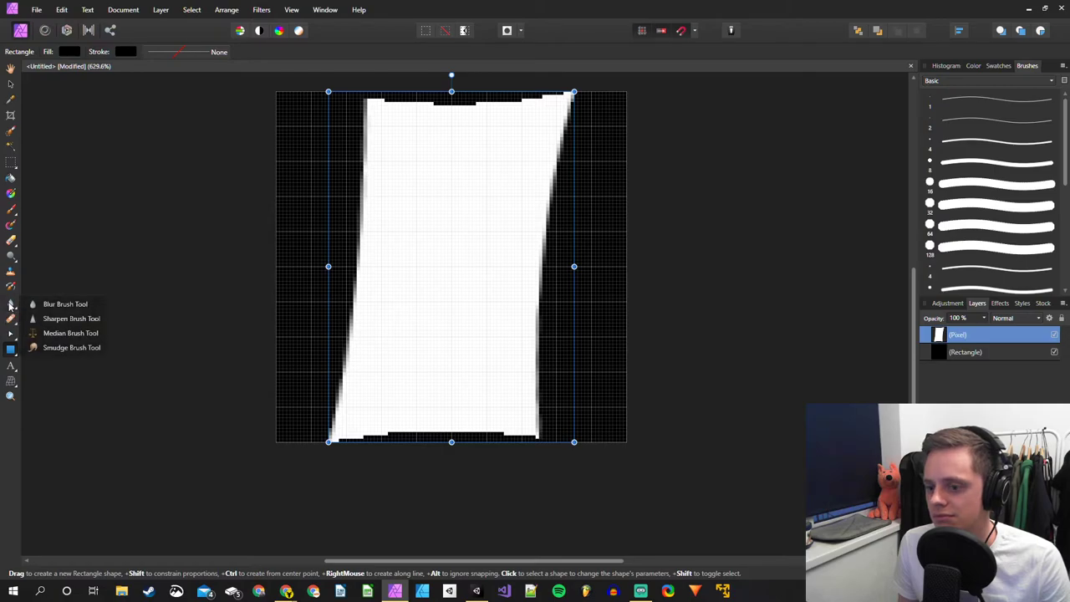
click(59, 318)
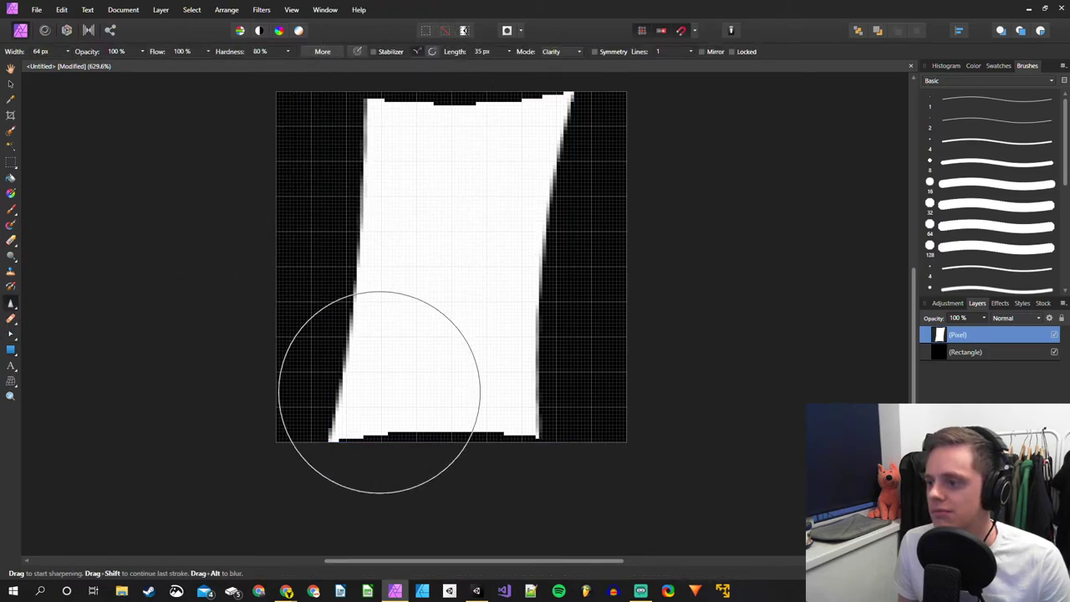
mouse_move(392, 209)
mouse_down()
mouse_move(377, 136)
mouse_move(382, 246)
mouse_move(358, 377)
mouse_move(336, 390)
mouse_move(471, 441)
mouse_move(518, 384)
mouse_move(544, 280)
mouse_move(558, 175)
mouse_move(530, 122)
mouse_move(545, 131)
mouse_move(527, 375)
mouse_move(521, 363)
mouse_move(368, 435)
mouse_move(368, 407)
mouse_move(334, 418)
mouse_move(512, 205)
mouse_move(538, 293)
mouse_move(524, 351)
mouse_move(535, 387)
mouse_move(542, 359)
mouse_move(391, 284)
mouse_up()
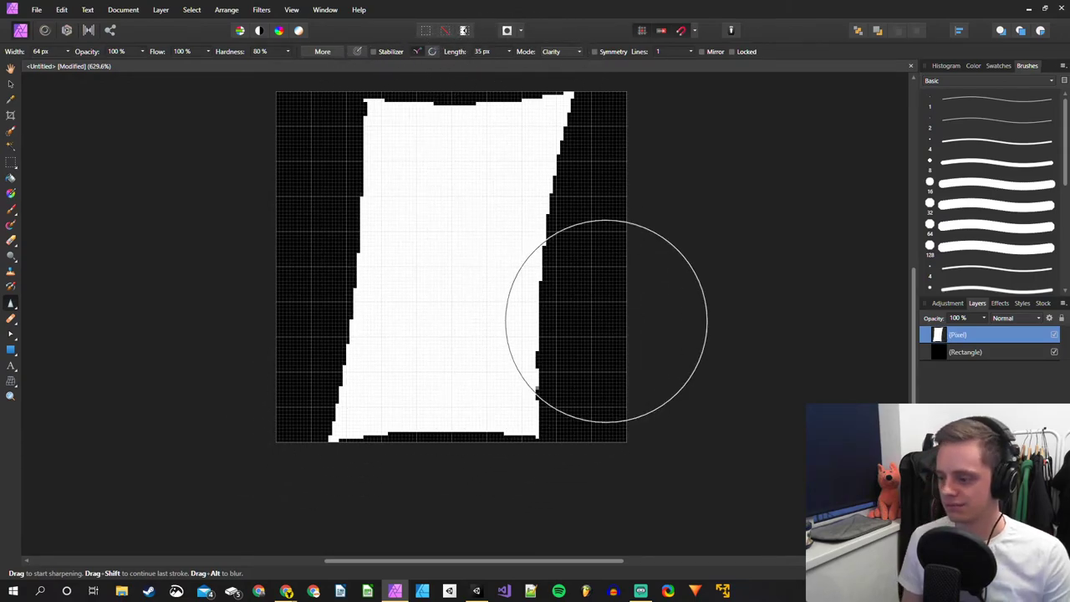
key(ctrl+1)
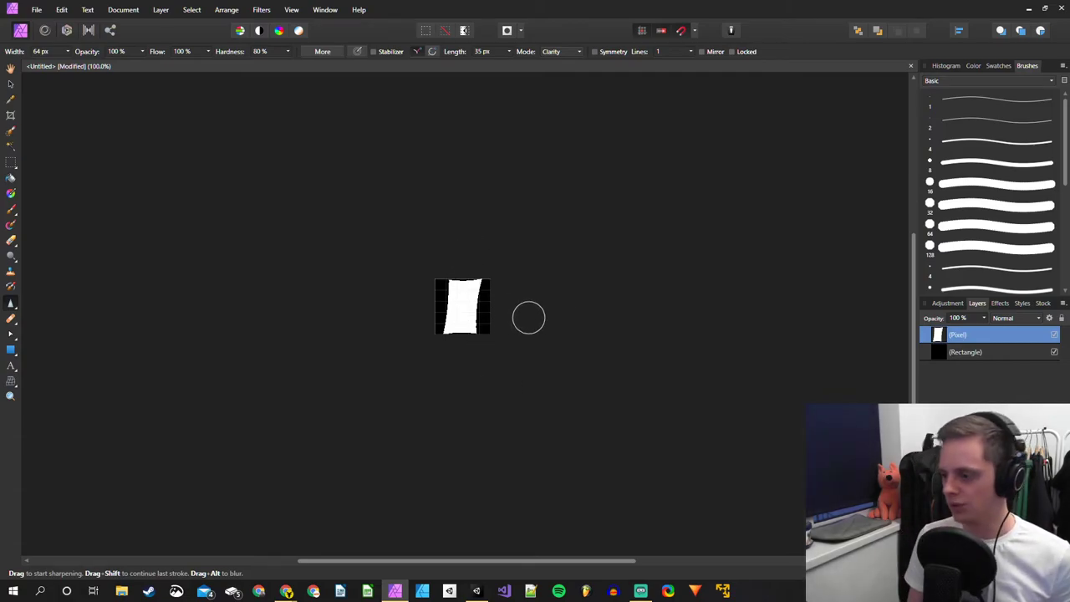
ctrl+scroll(493, 330, up, 5)
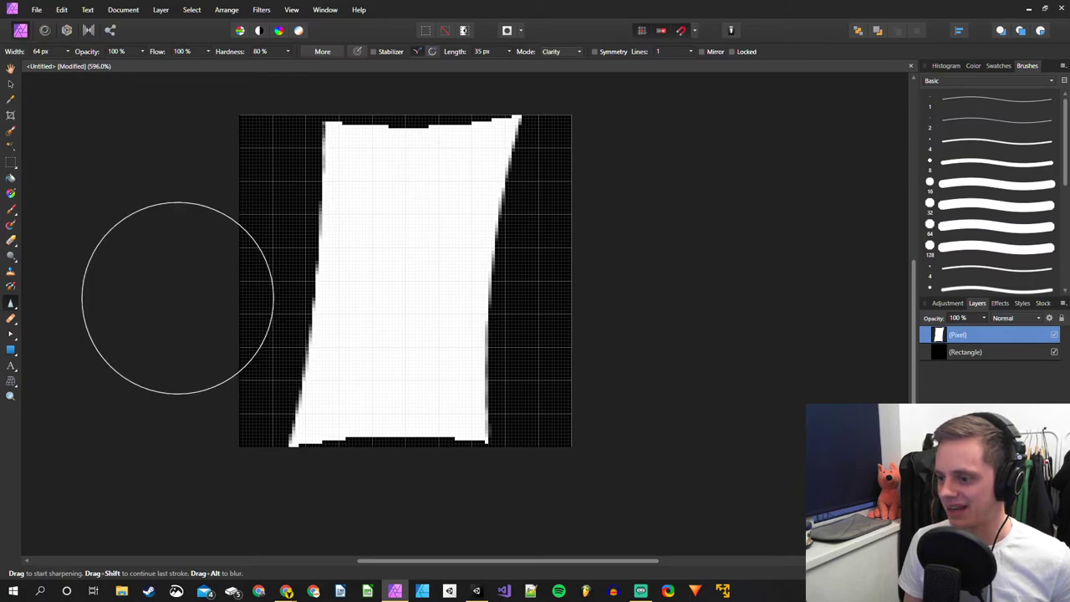
key(alt+bracketleft)
key(ctrl+bracketright)
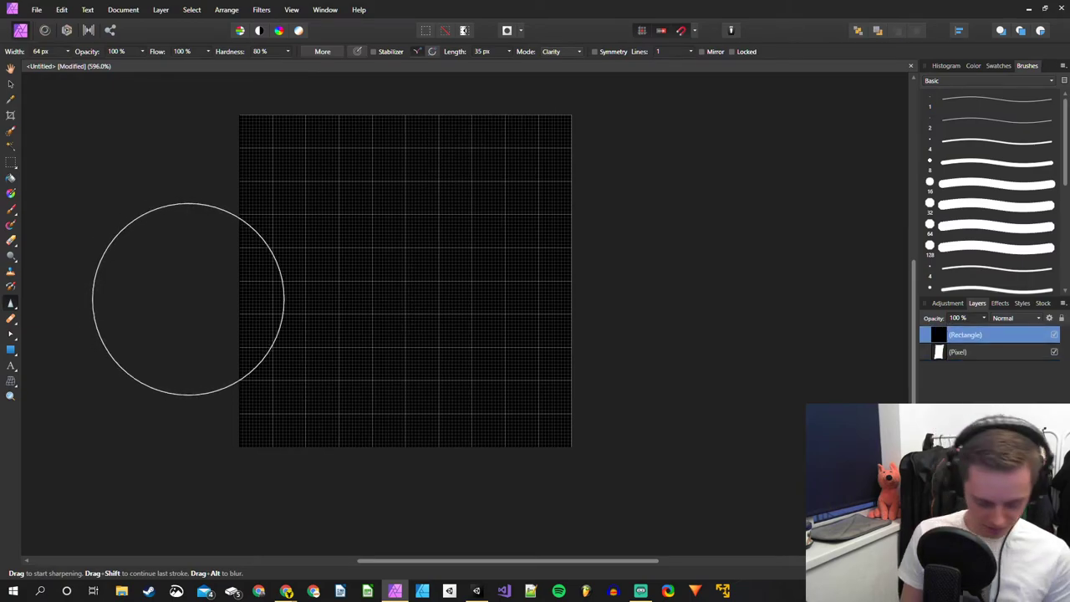
key(ctrl+bracketleft)
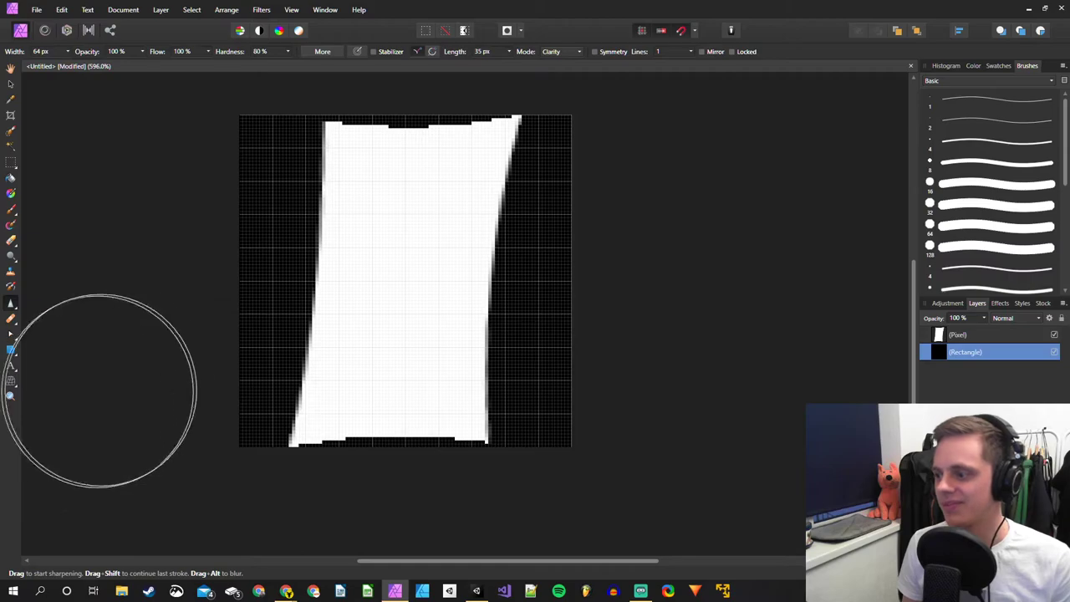
key(ctrl+1)
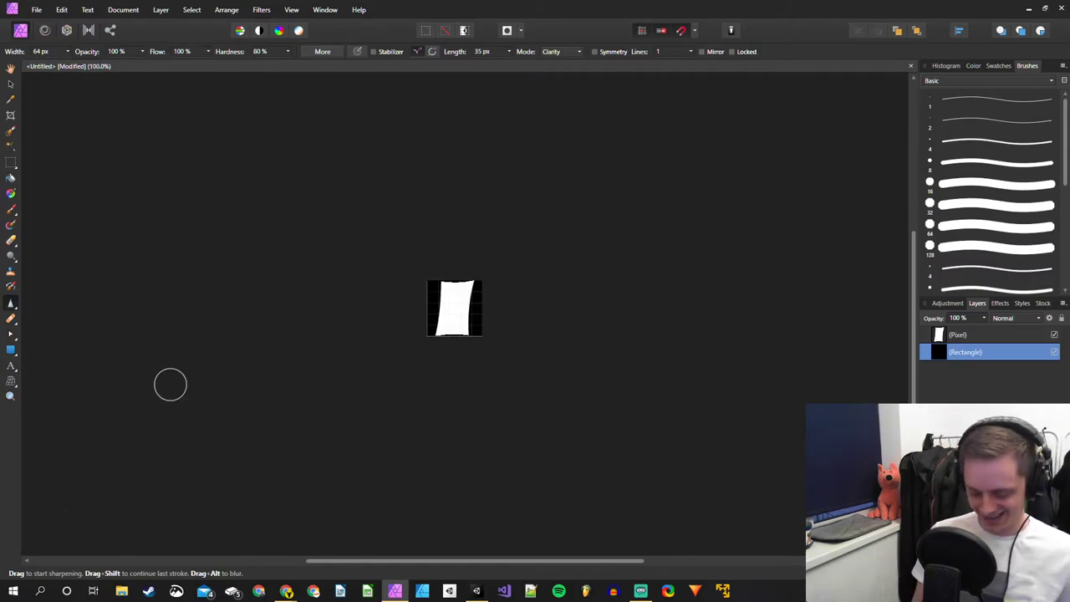
key(ctrl+plus)
key(ctrl+plus)
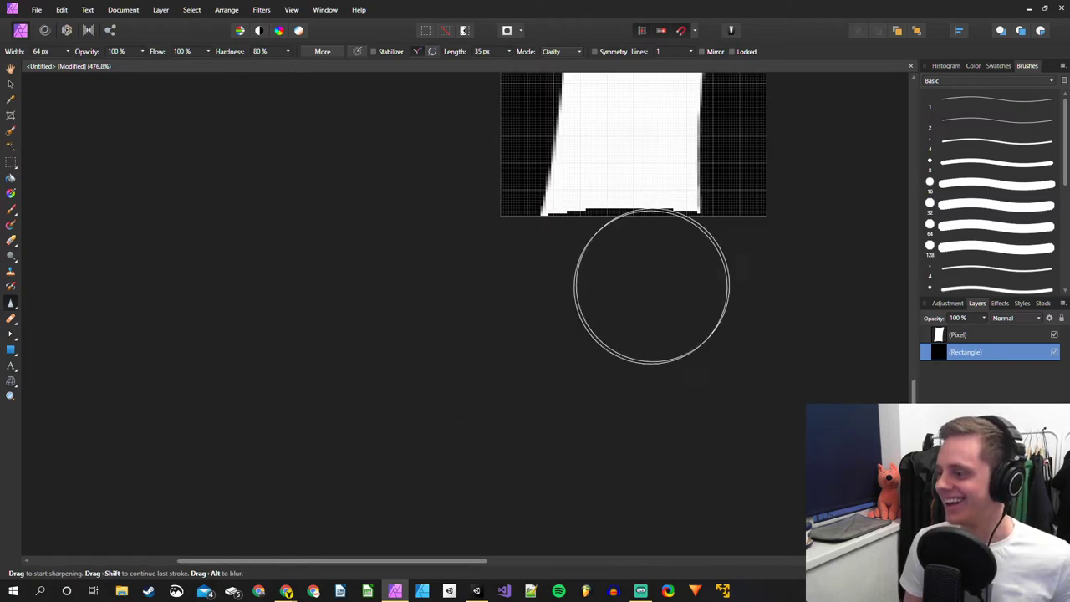
ctrl+scroll(510, 284, up, 2)
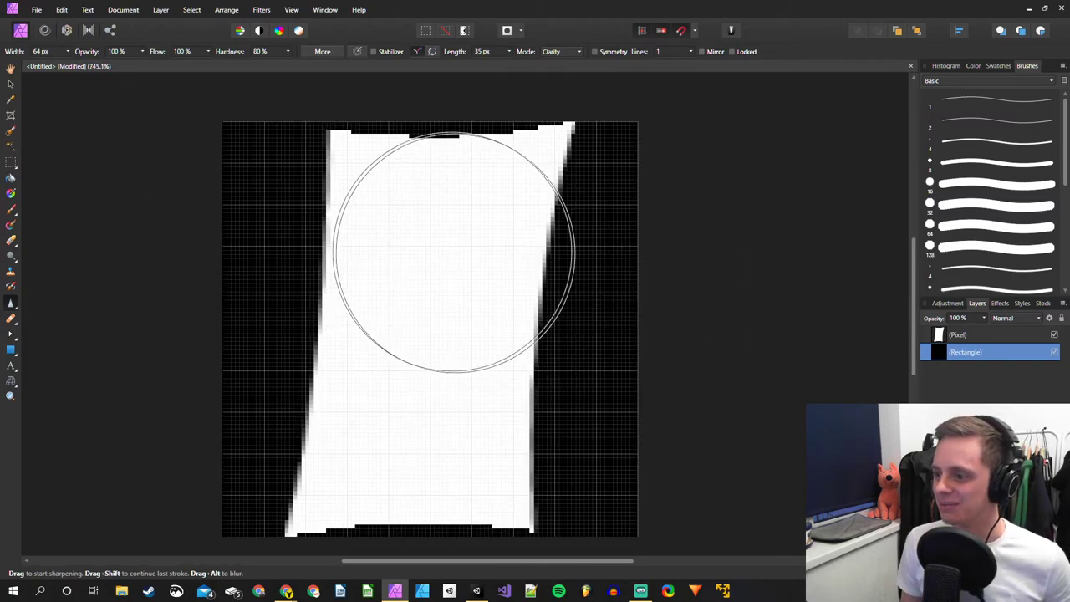
Try blurring the white shape's stepped upper edge using the Blur Brush at 18 px width with the black rectangle layer selected.
click(12, 308)
click(50, 304)
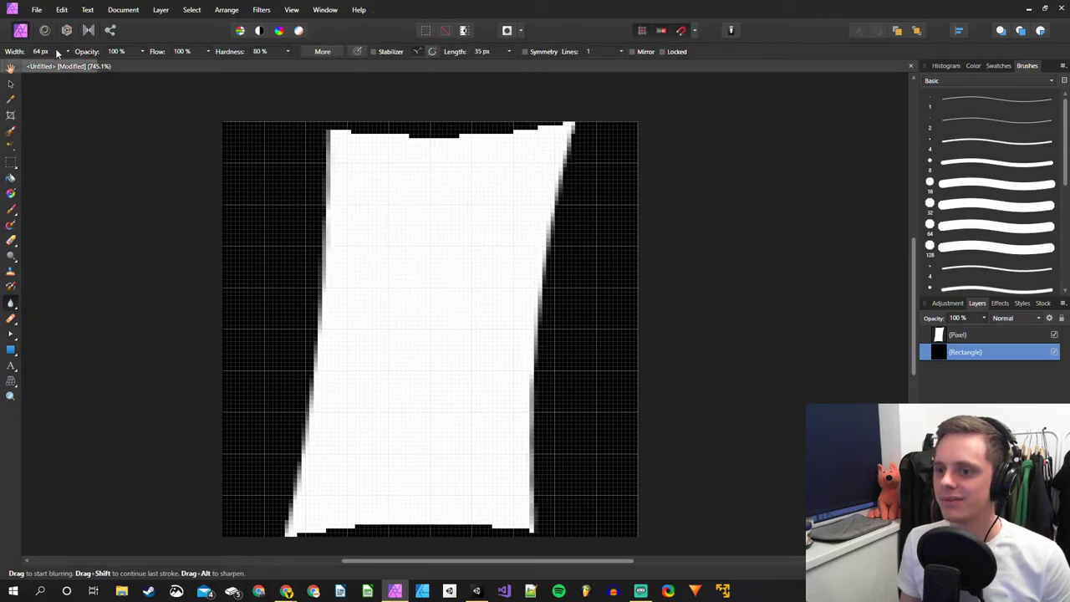
scroll(46, 52, down, 2)
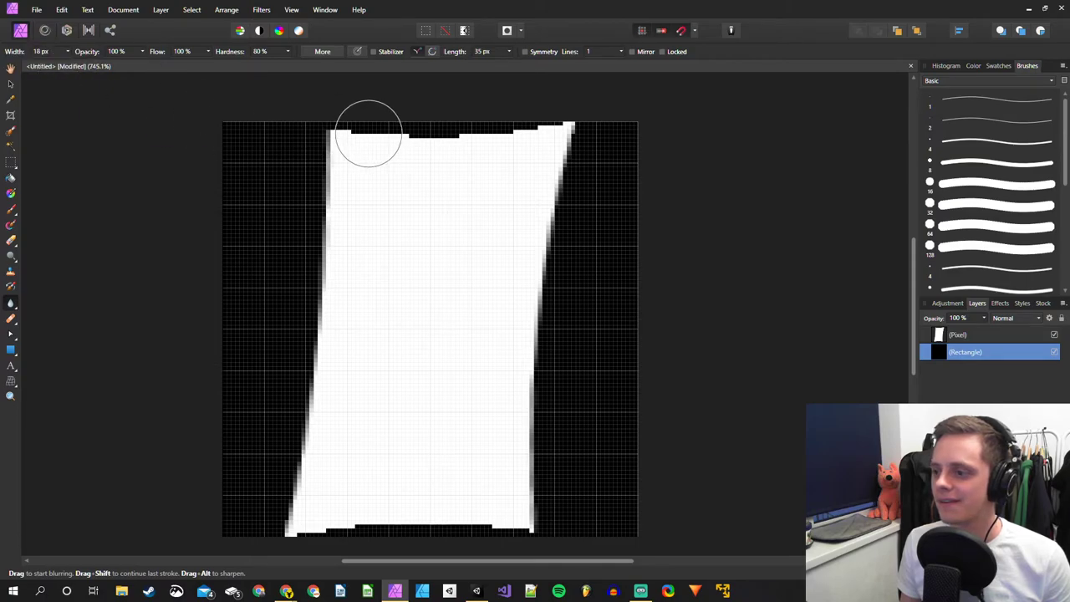
drag(365, 132, 441, 139)
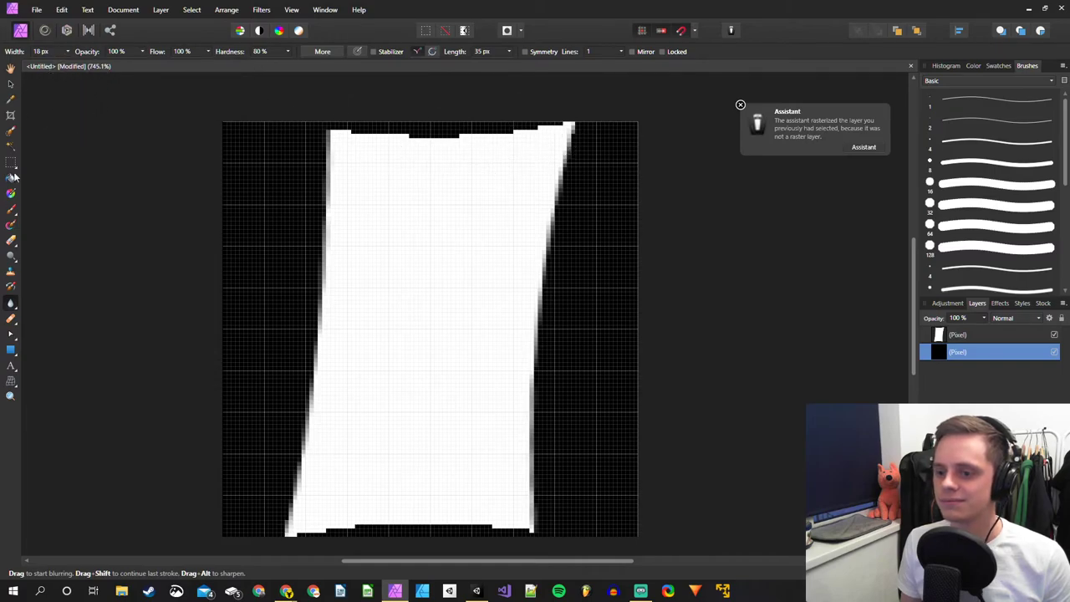
ctrl+scroll(473, 115, up, 6)
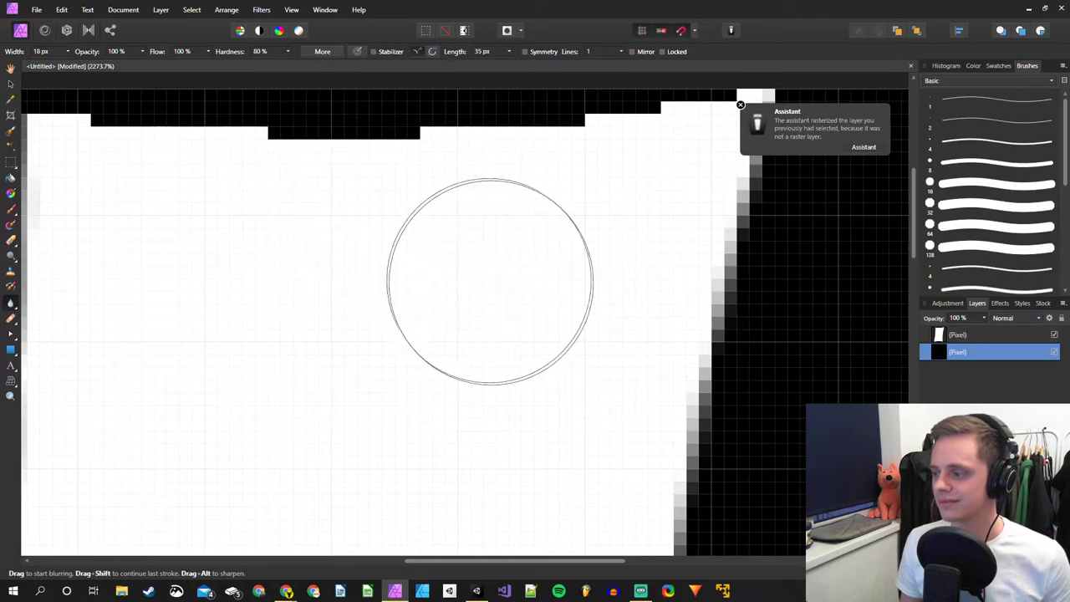
ctrl+scroll(485, 276, down, 1)
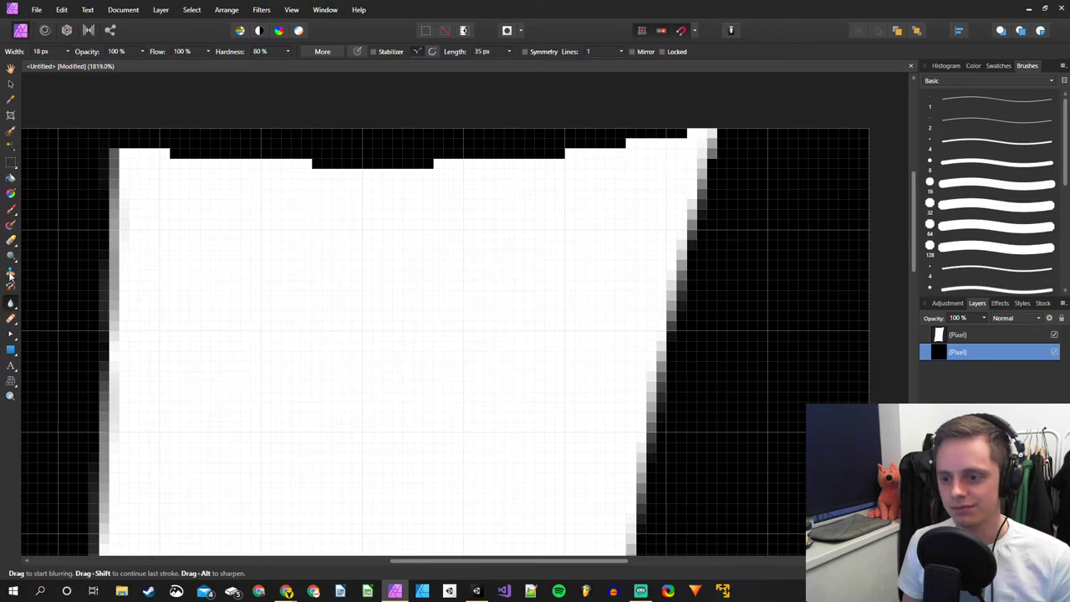
click(11, 243)
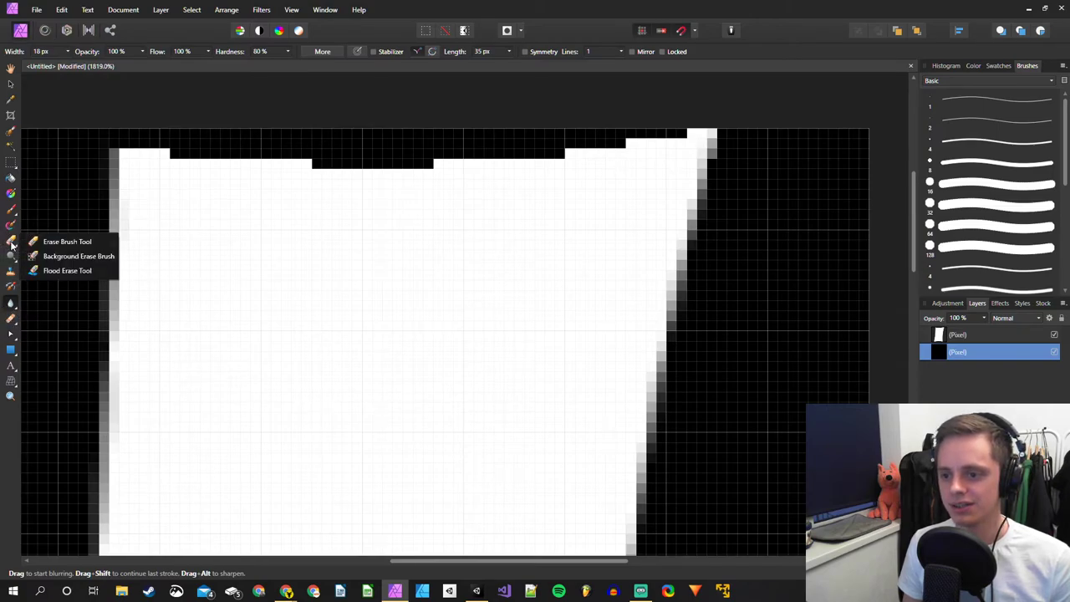
click(60, 242)
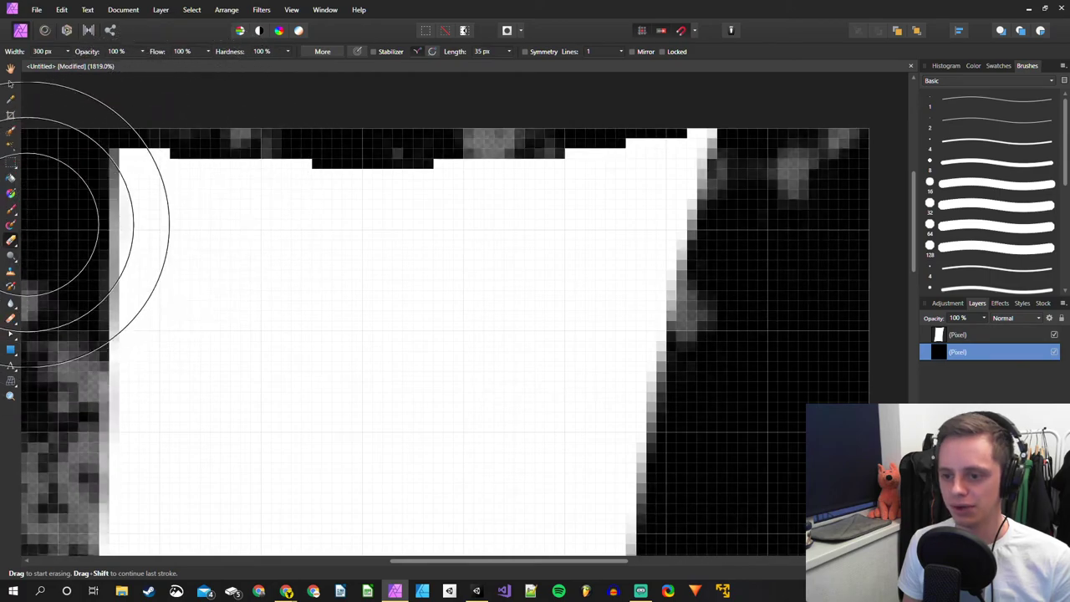
click(9, 242)
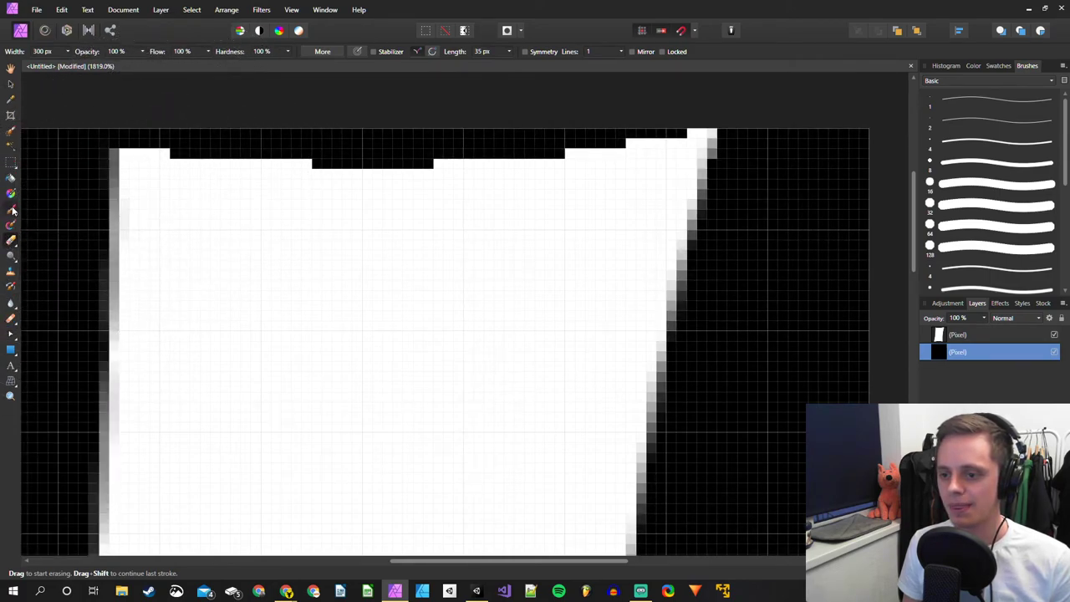
click(11, 211)
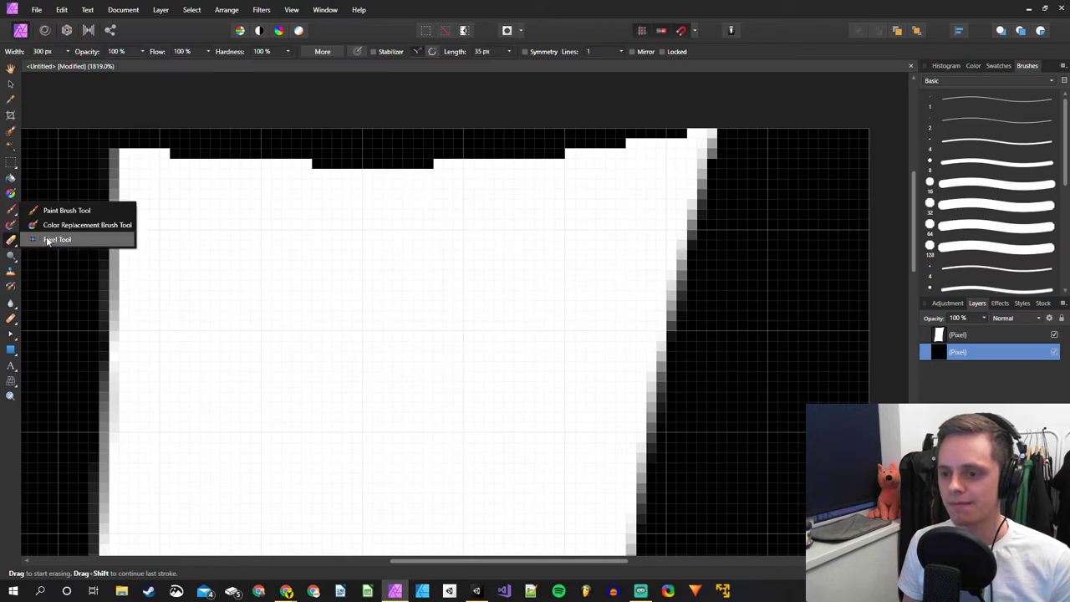
click(12, 304)
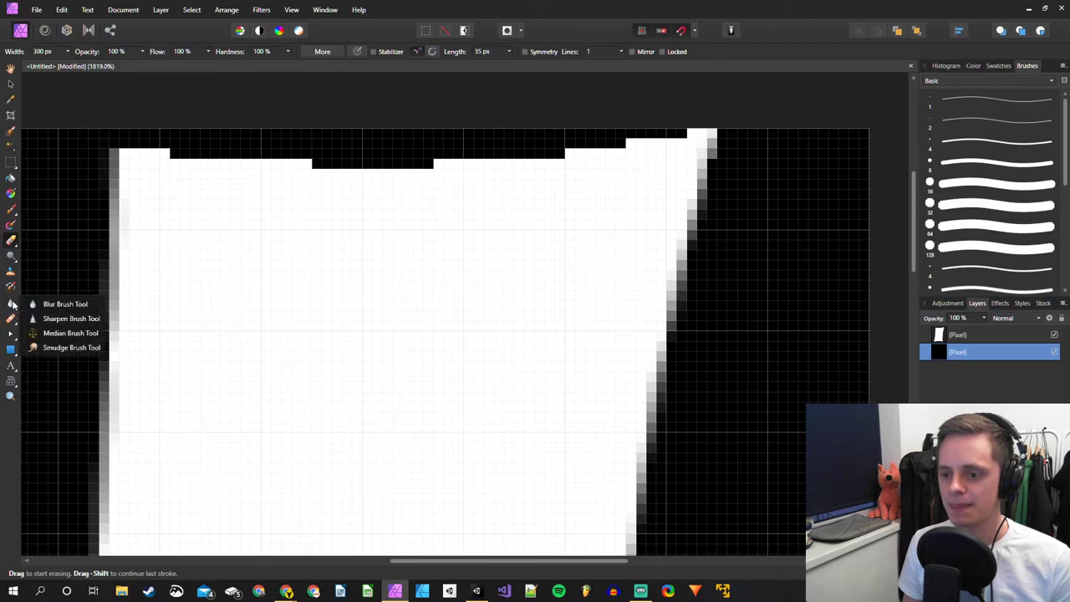
click(67, 347)
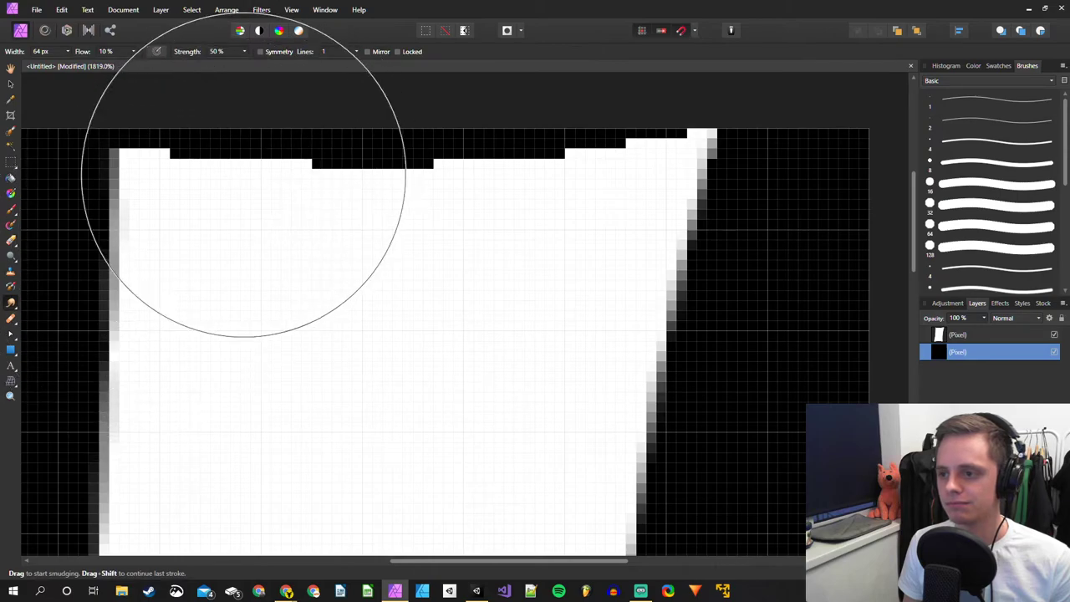
click(69, 52)
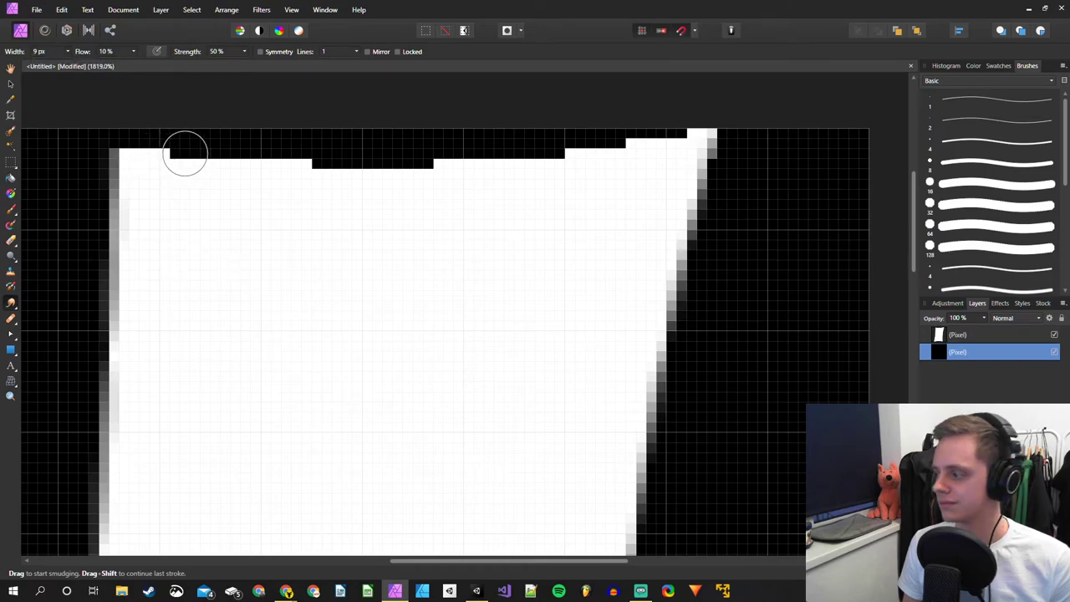
Select the white Pixel layer and try softening its stepped upper edge with the 18 px Blur Brush.
click(980, 333)
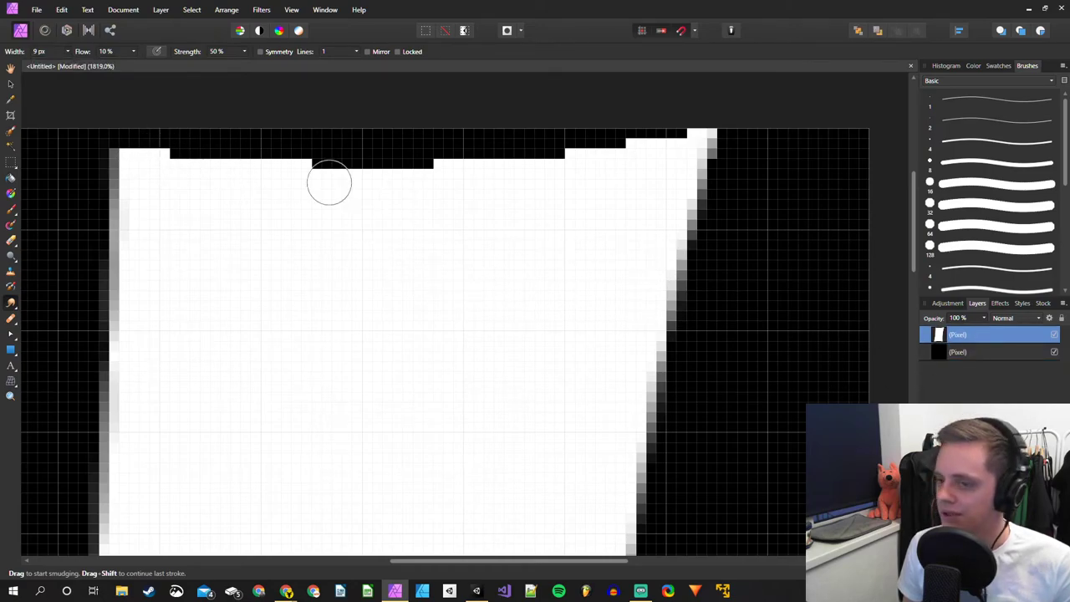
click(11, 304)
click(50, 304)
mouse_move(138, 155)
mouse_down()
mouse_move(204, 137)
mouse_move(210, 177)
mouse_move(196, 198)
mouse_up()
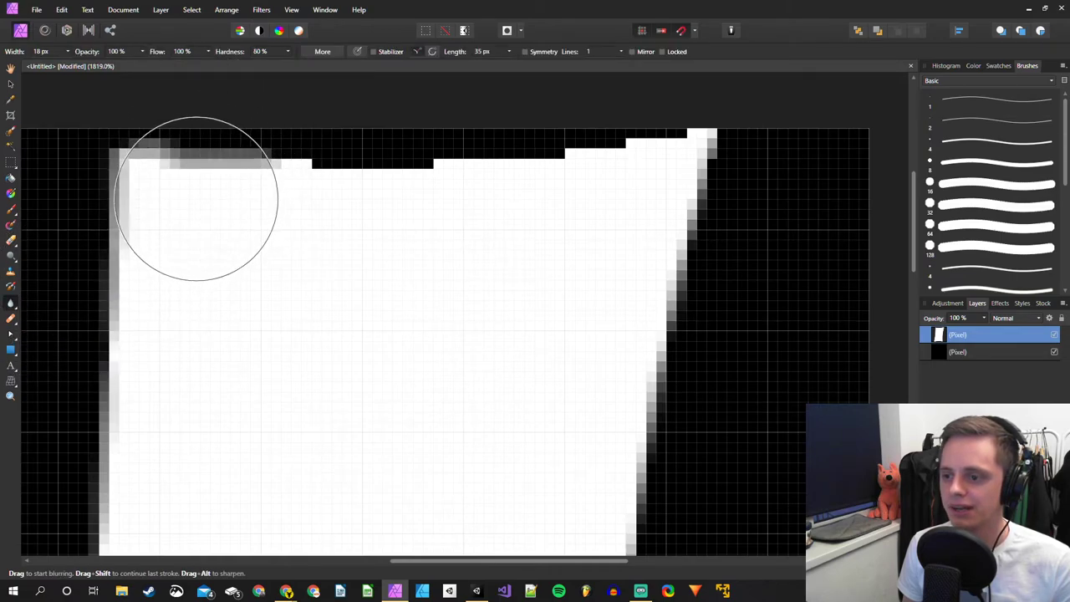
key(ctrl+z)
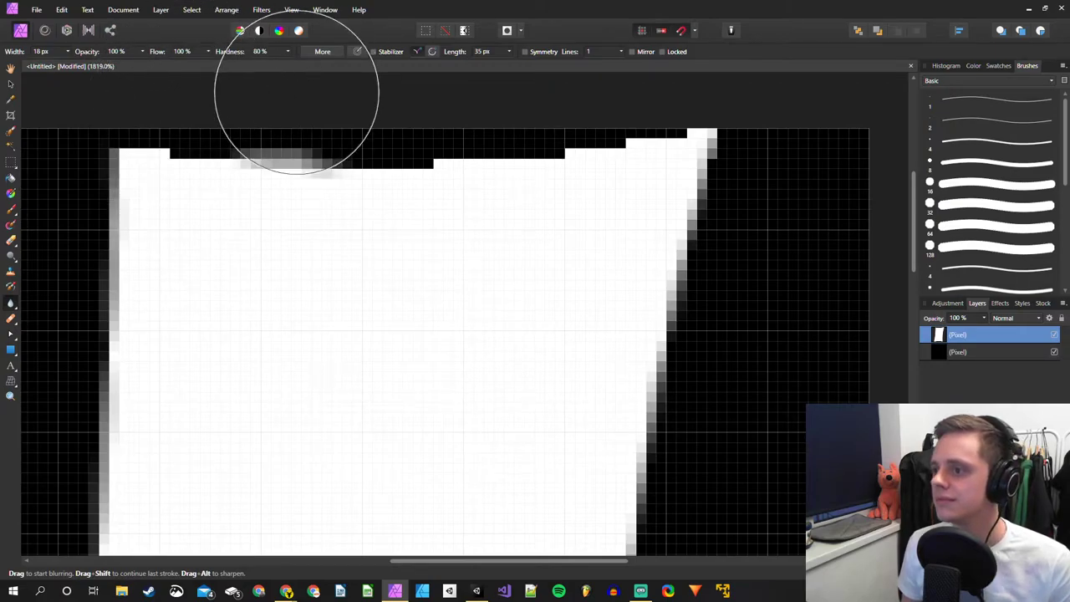
key(ctrl+z)
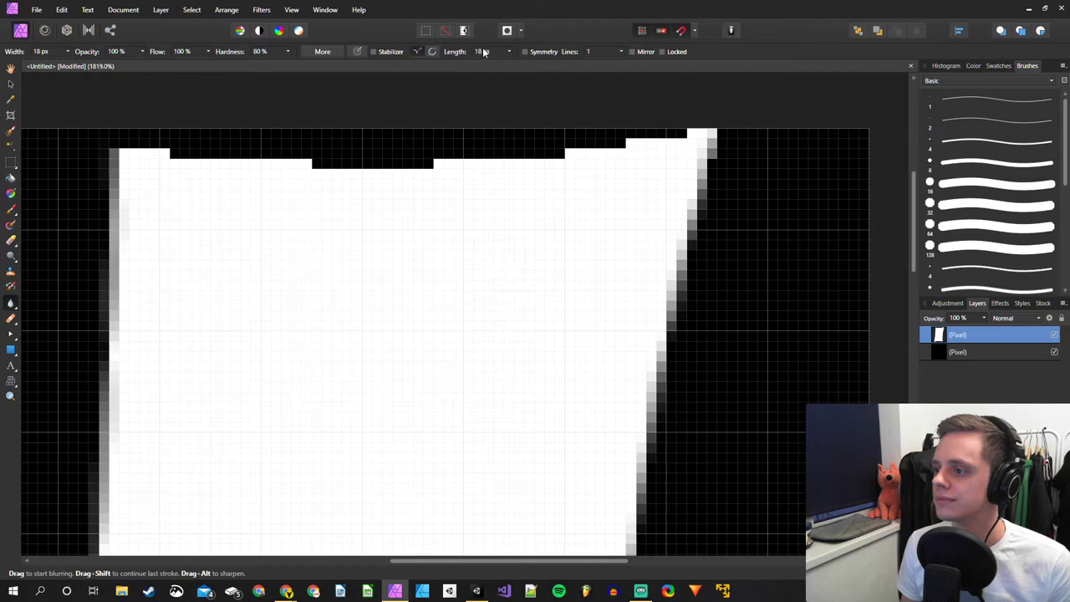
Retry blurring the shape's upper edge with the Blur Brush length reduced to 12 px and finally to 6 px.
mouse_move(519, 156)
mouse_down()
mouse_move(198, 156)
mouse_move(377, 103)
mouse_up()
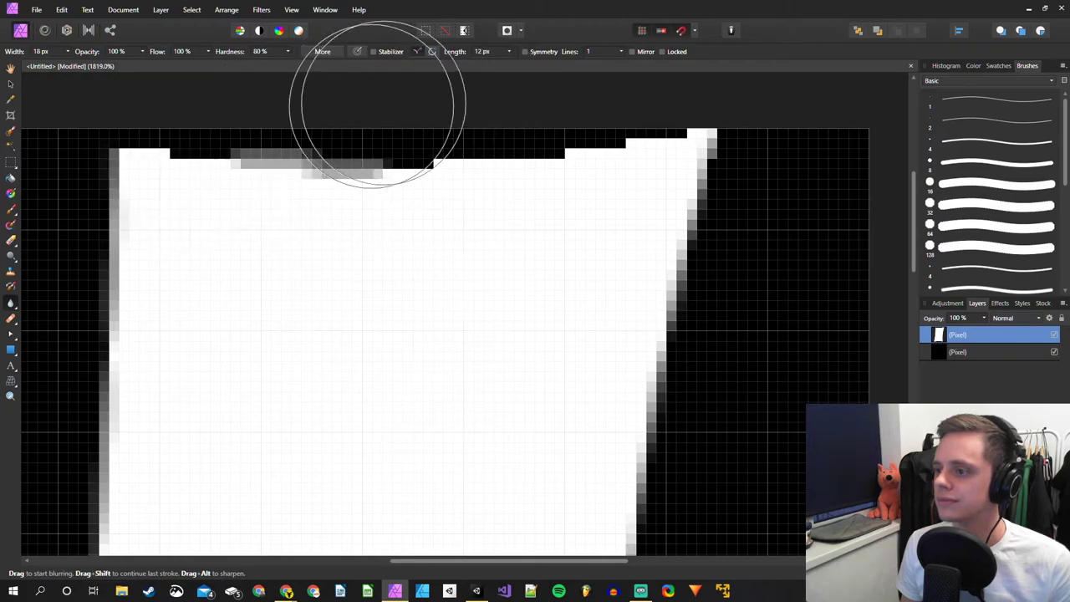
key(ctrl+z)
click(509, 51)
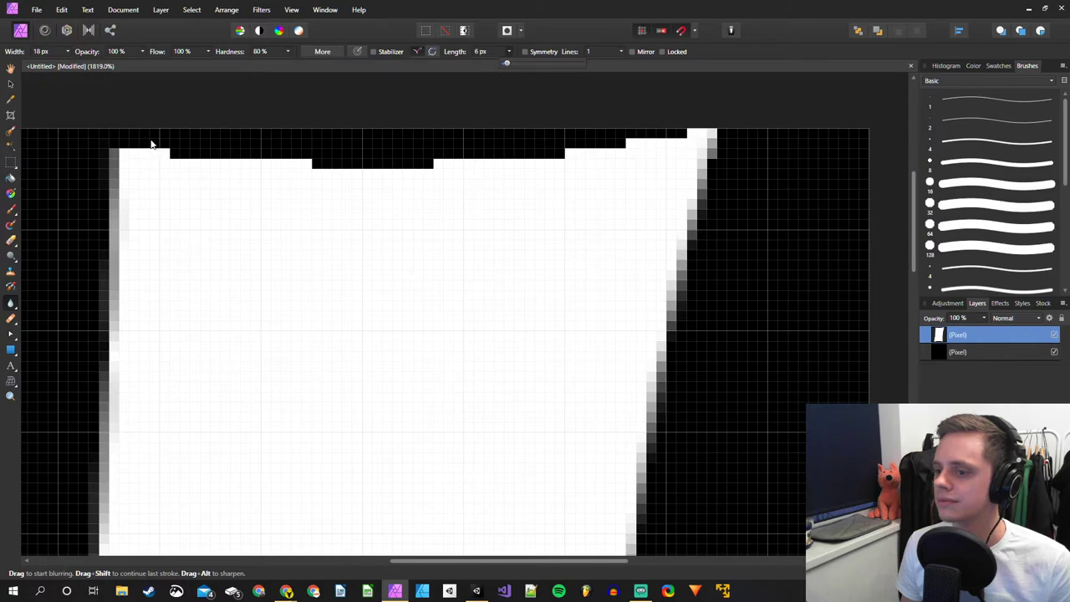
mouse_move(267, 158)
mouse_down()
mouse_move(172, 167)
mouse_move(232, 170)
mouse_move(188, 235)
mouse_up()
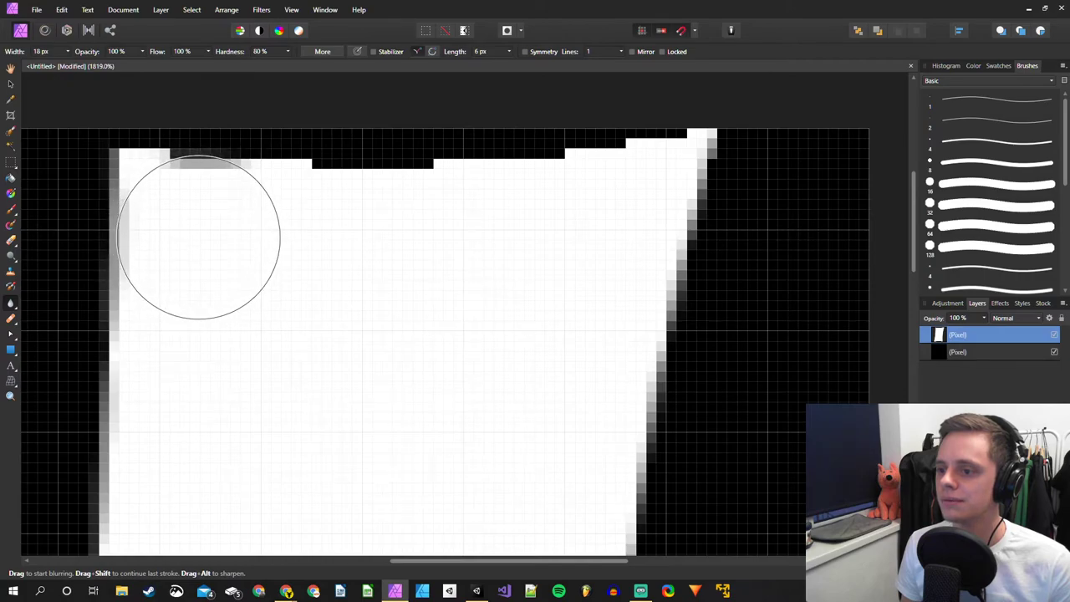
key(ctrl+z)
Reduce the Blur Brush width to 5 px and blur along the white shape's whole upper edge.
scroll(42, 51, down, 13)
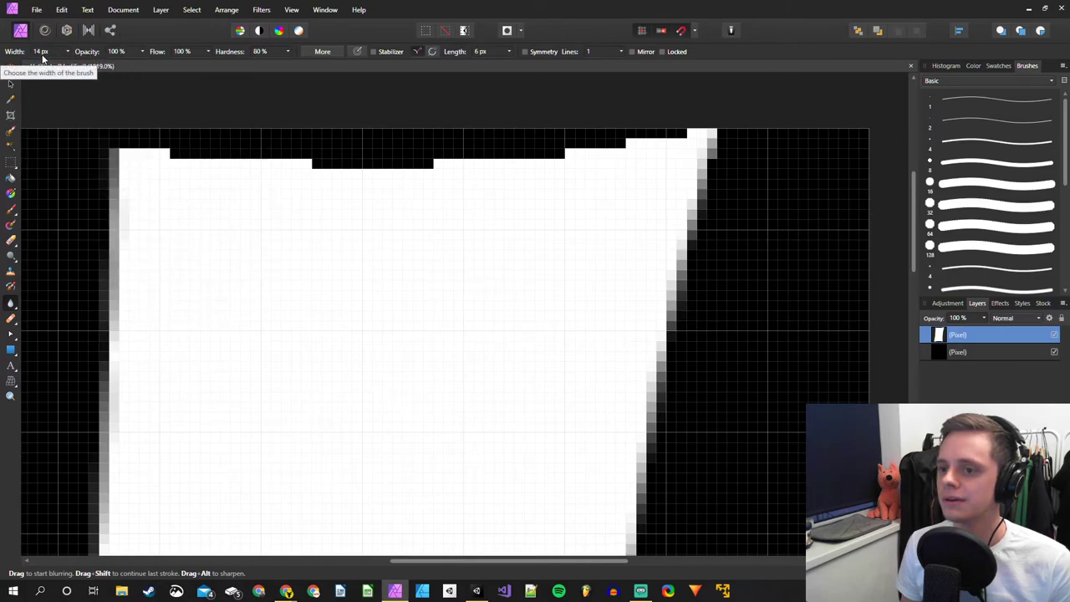
mouse_move(138, 135)
mouse_down()
mouse_move(177, 180)
mouse_move(171, 174)
mouse_move(472, 173)
mouse_move(727, 138)
mouse_up()
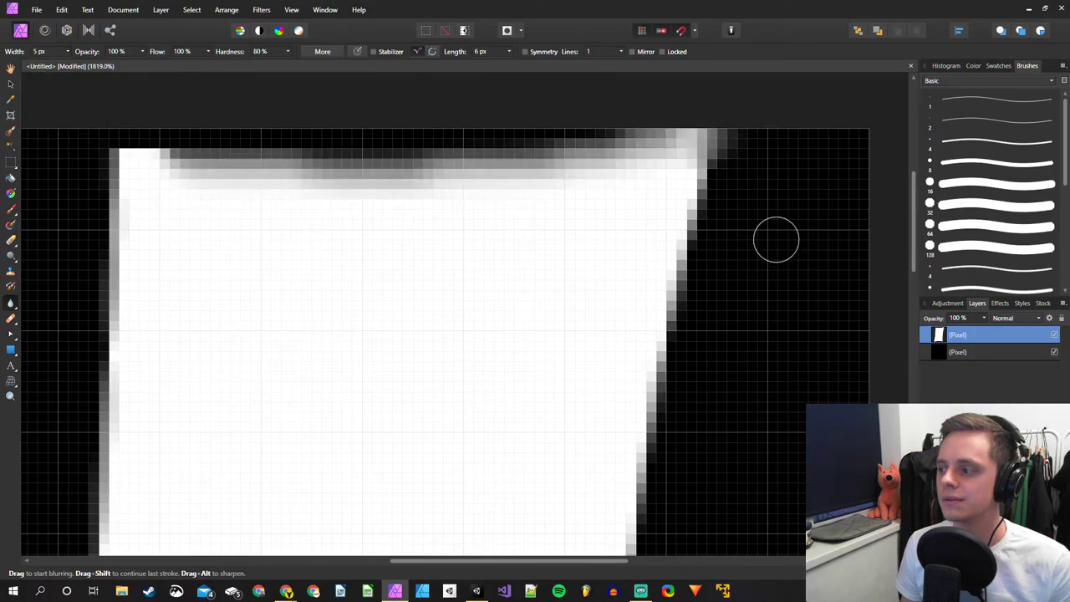
Undo the blur on the white shape's upper edge and try blurring that edge again with the Blur Brush at 1 px width.
key(ctrl+z)
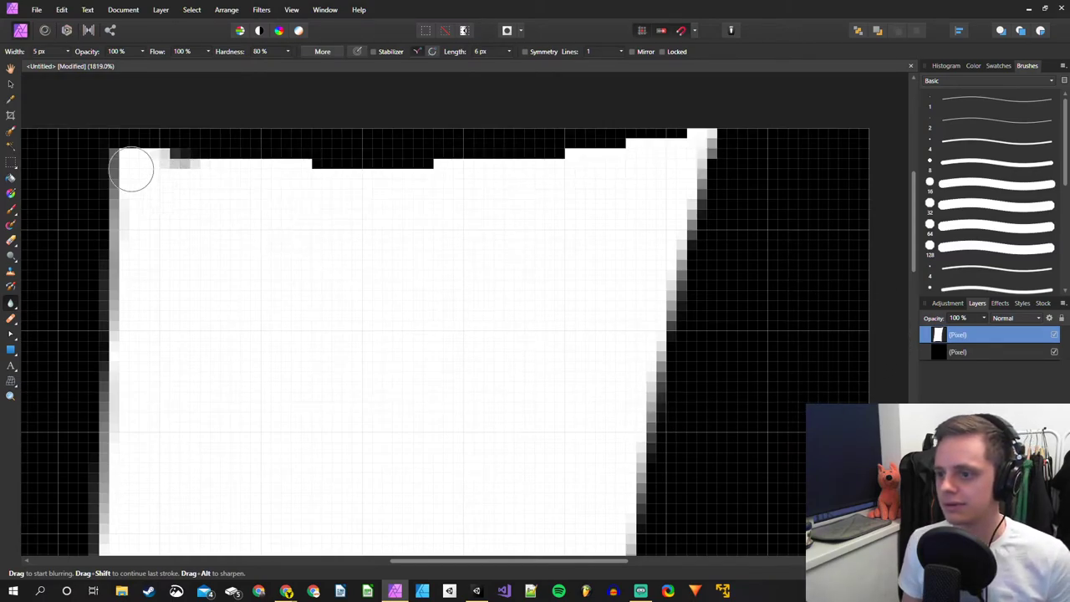
scroll(51, 52, down, 4)
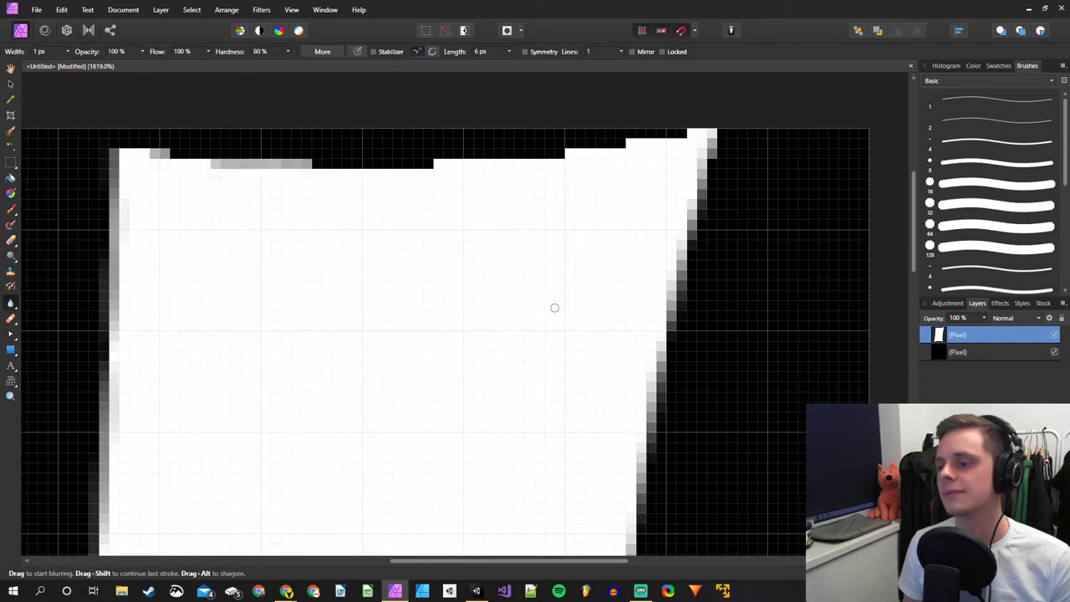
mouse_move(314, 173)
mouse_down()
mouse_move(417, 177)
mouse_move(442, 162)
mouse_move(633, 147)
mouse_up()
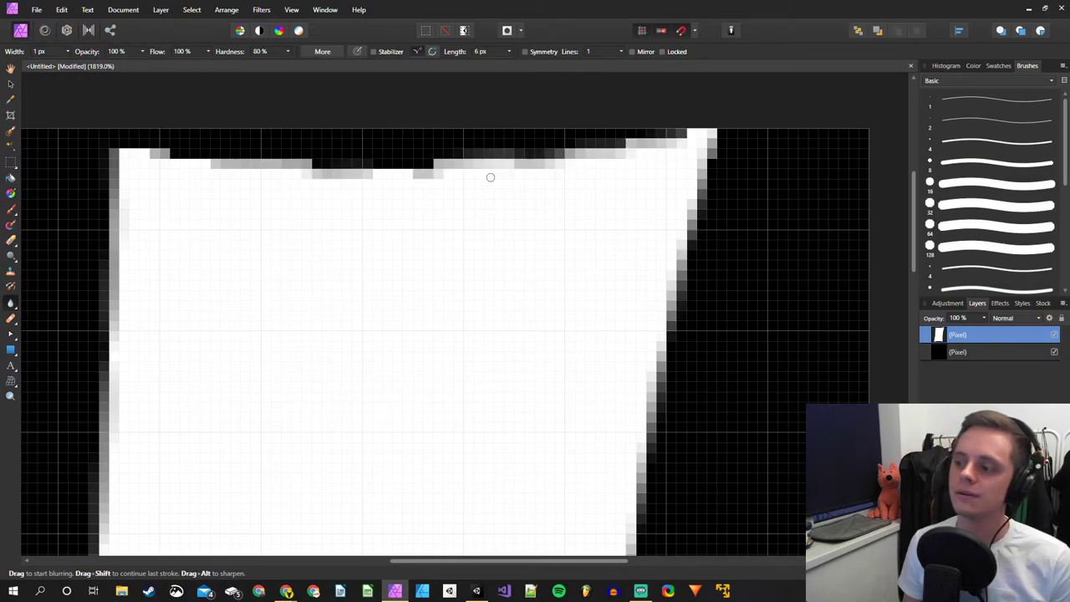
drag(432, 173, 220, 167)
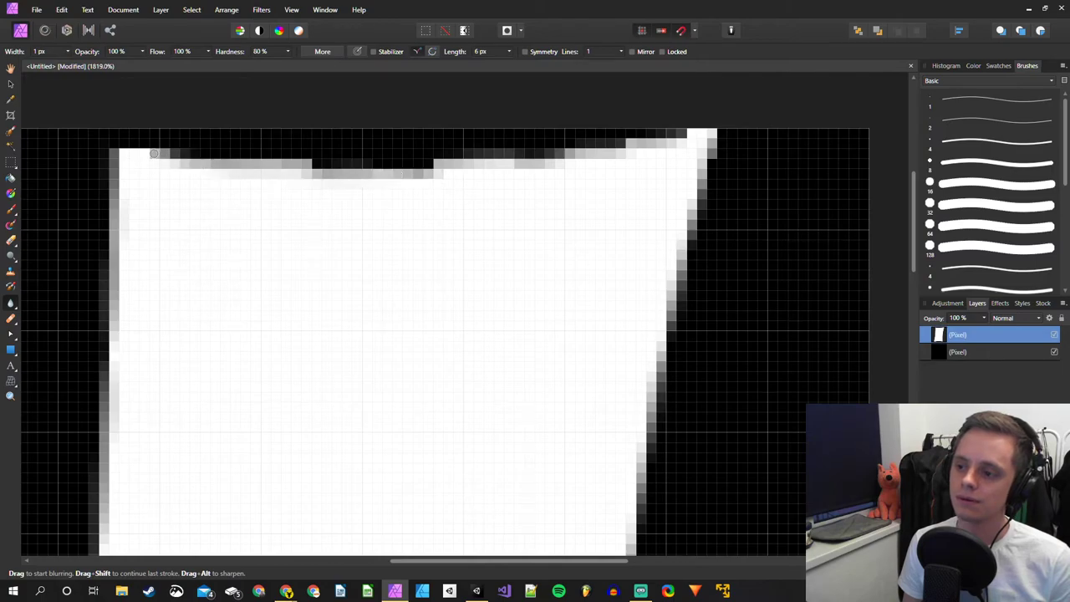
ctrl+scroll(468, 288, down, 8)
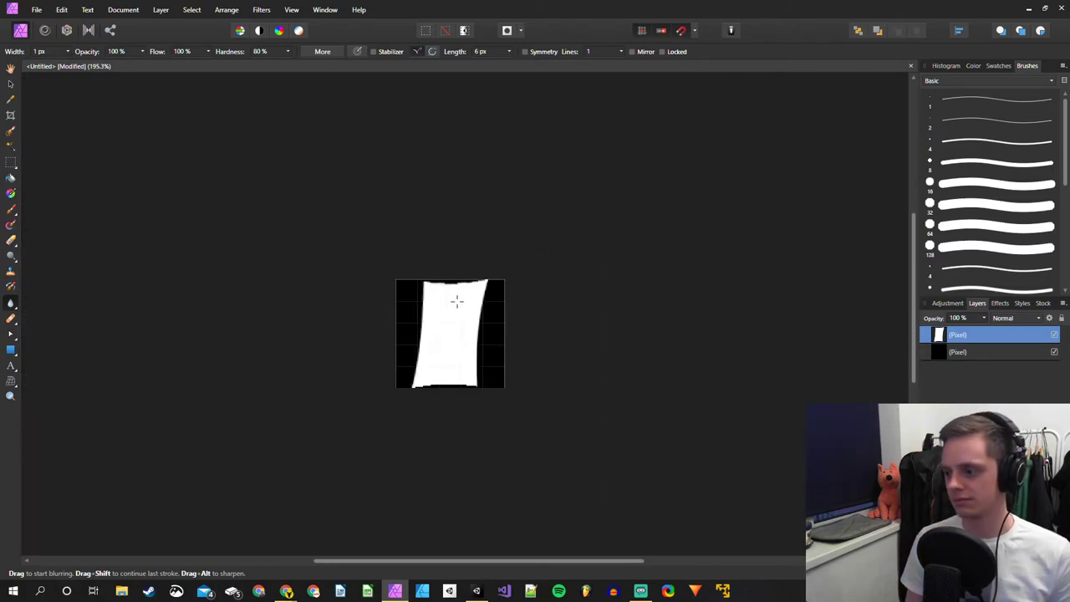
ctrl+scroll(455, 341, down, 2)
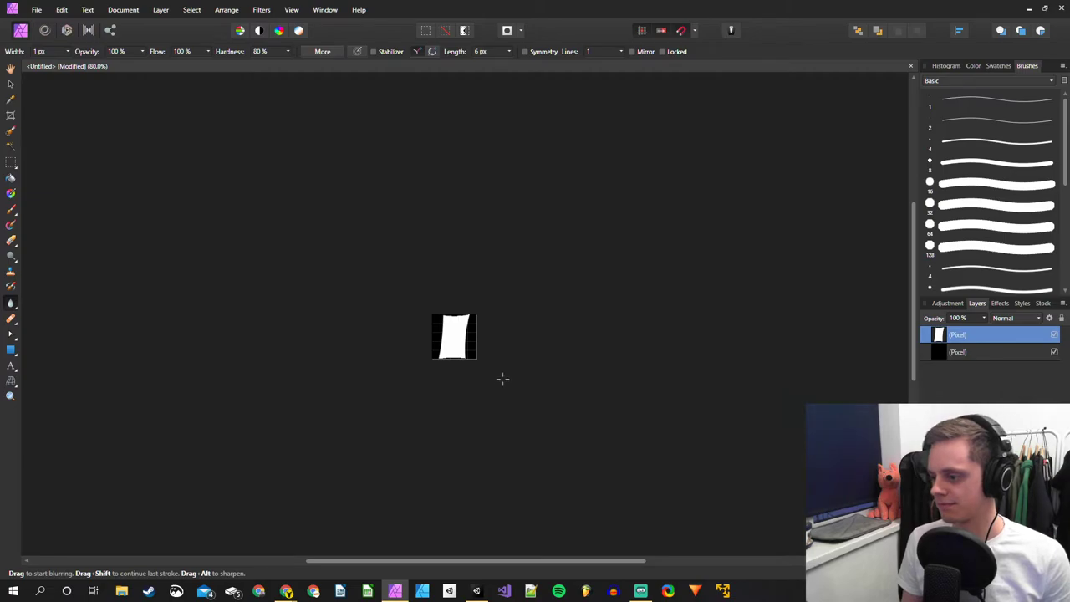
ctrl+scroll(480, 382, up, 9)
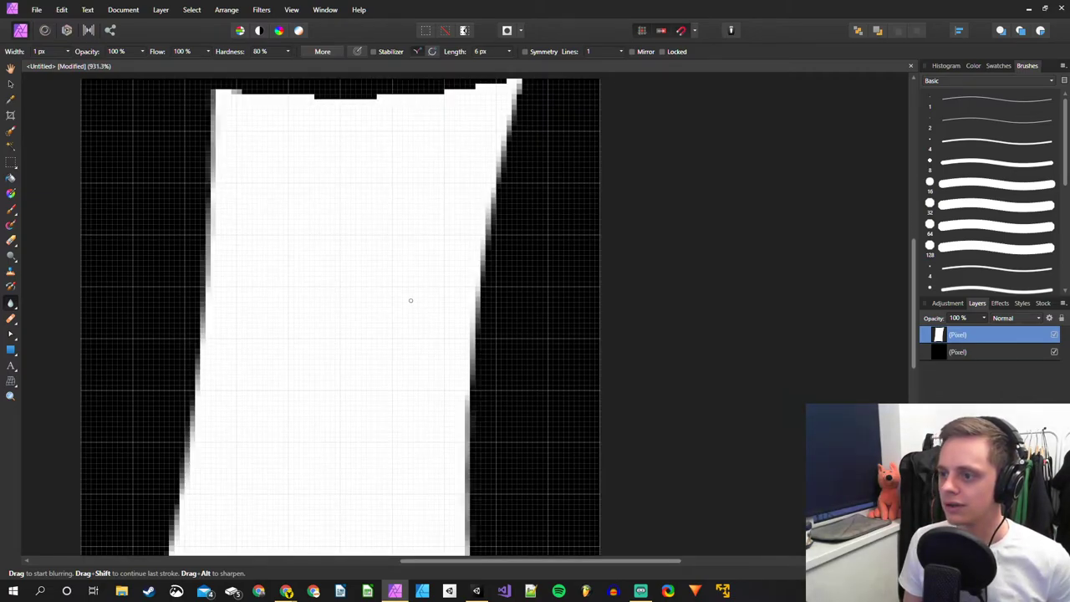
Hide the black background layer and export the whole document as a 100 × 100 px PNG named confetti-particle-1.
key(alt+bracketleft)
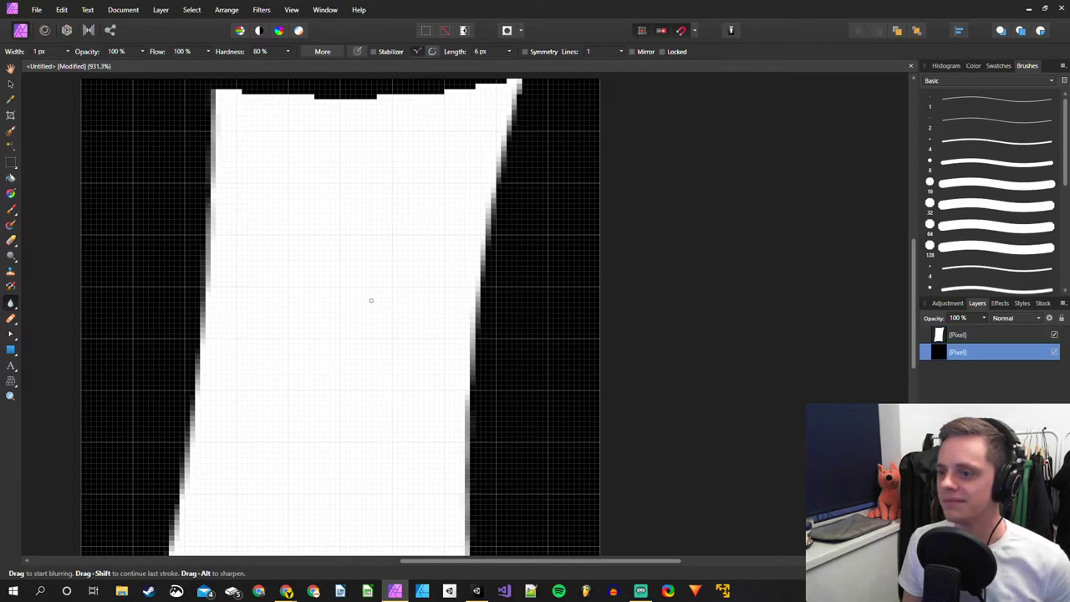
click(1054, 353)
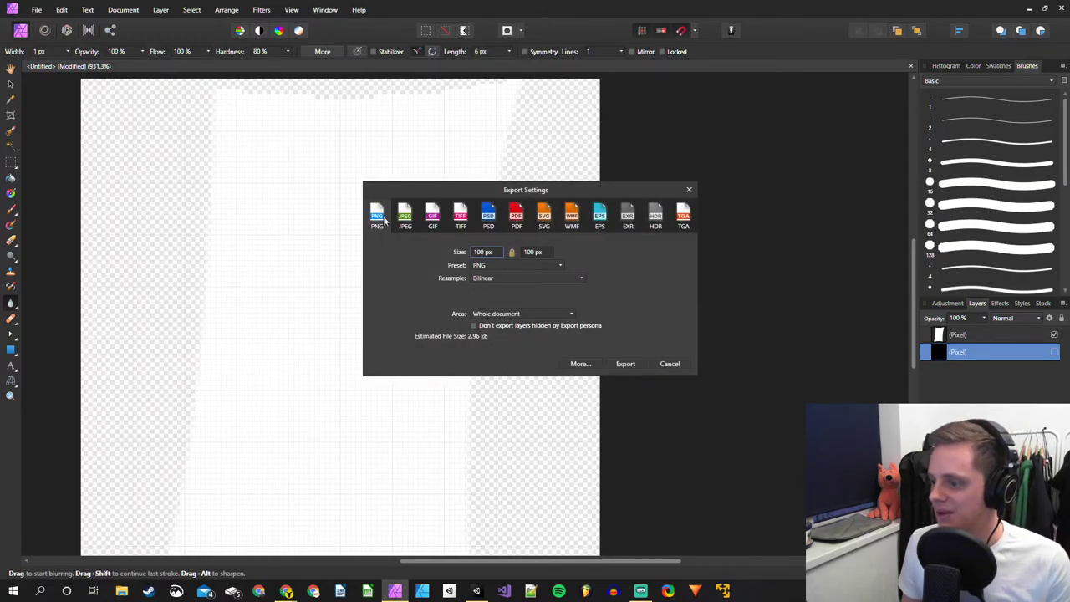
click(633, 366)
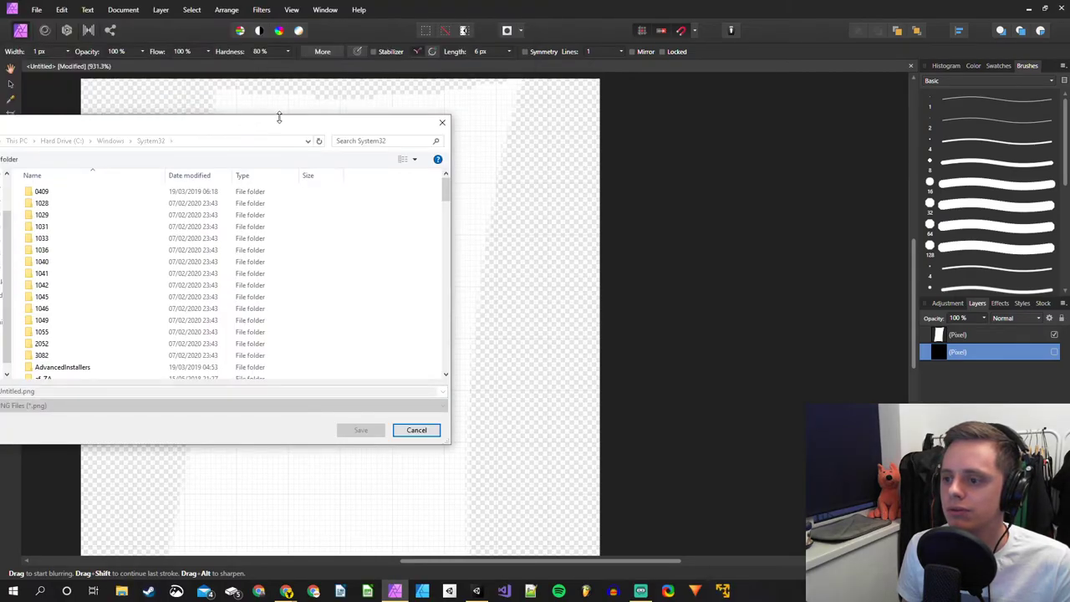
drag(280, 118, 9, 177)
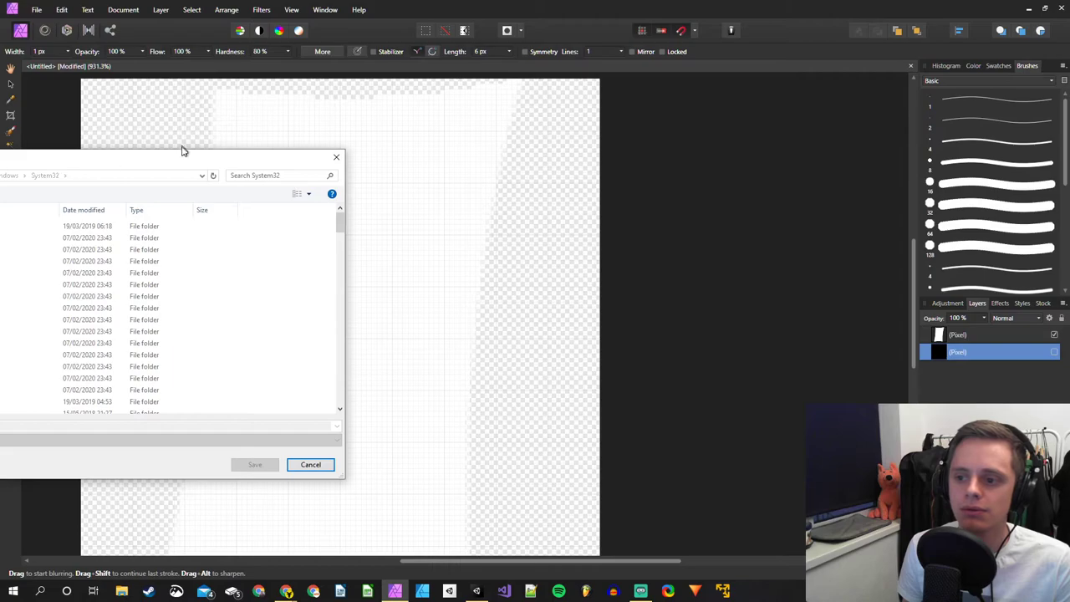
key(Escape)
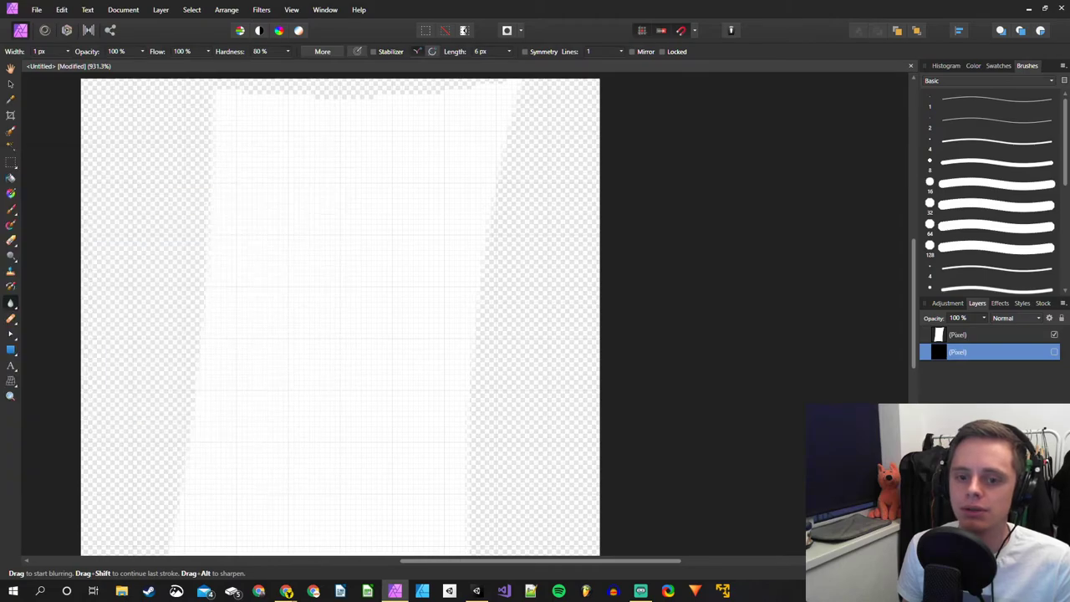
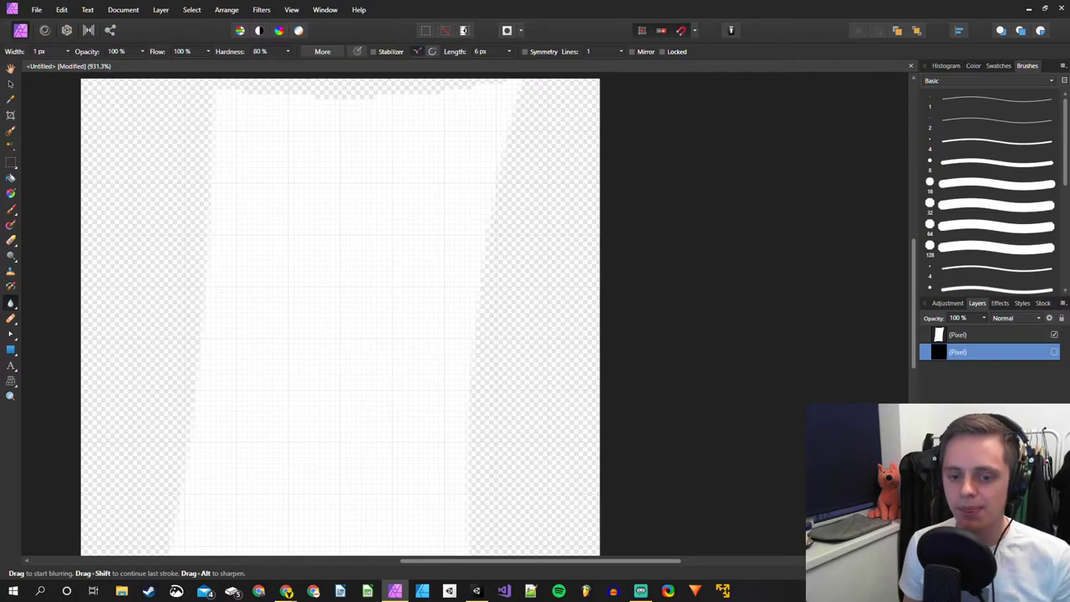
Switch to Unity and play the preview of the Confetti particle system.
click(479, 592)
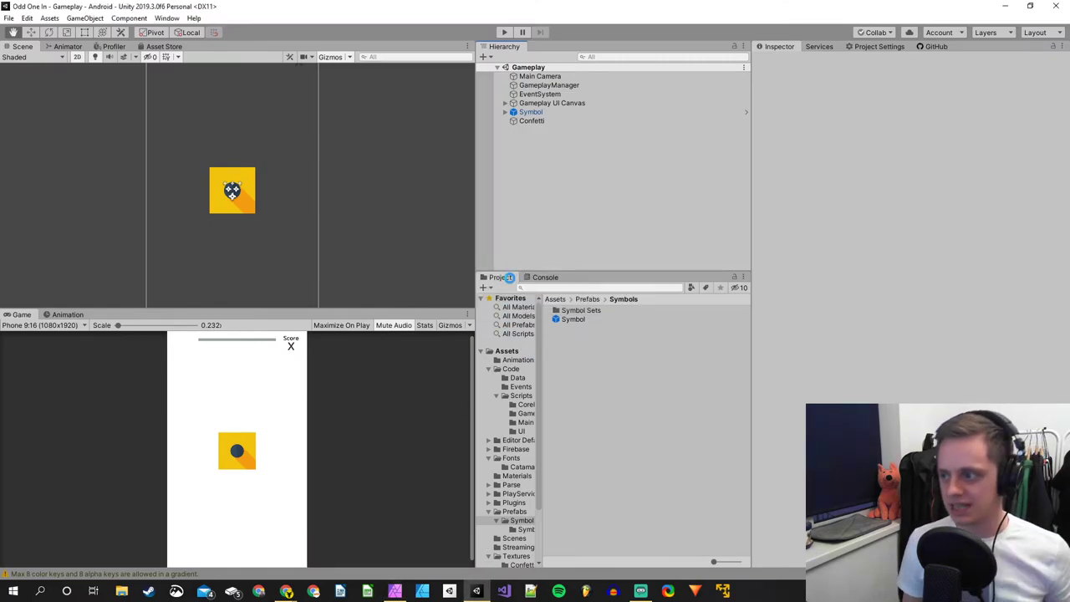
click(539, 121)
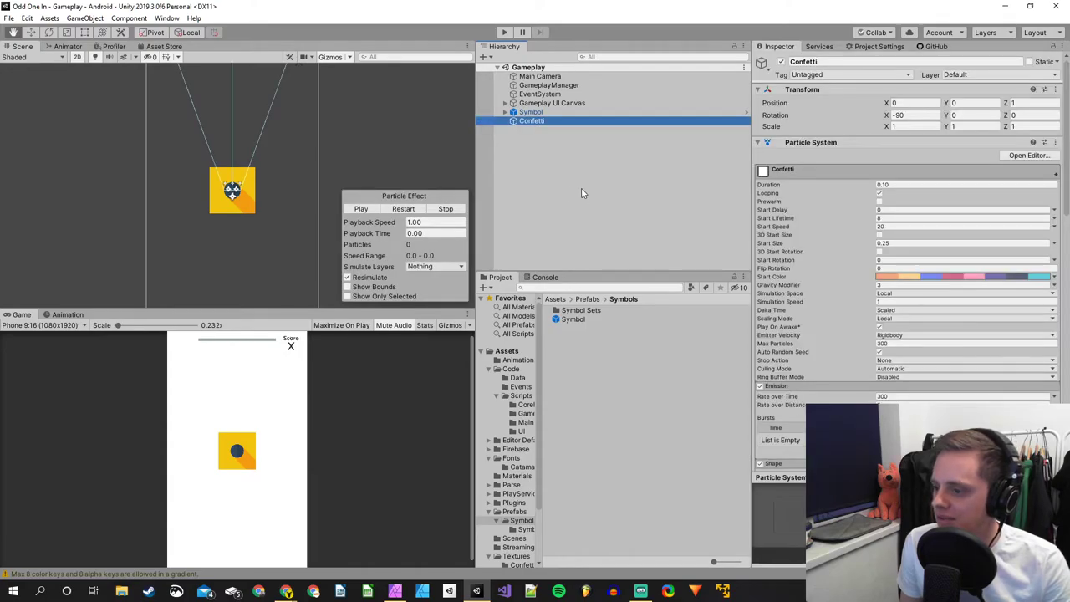
click(360, 209)
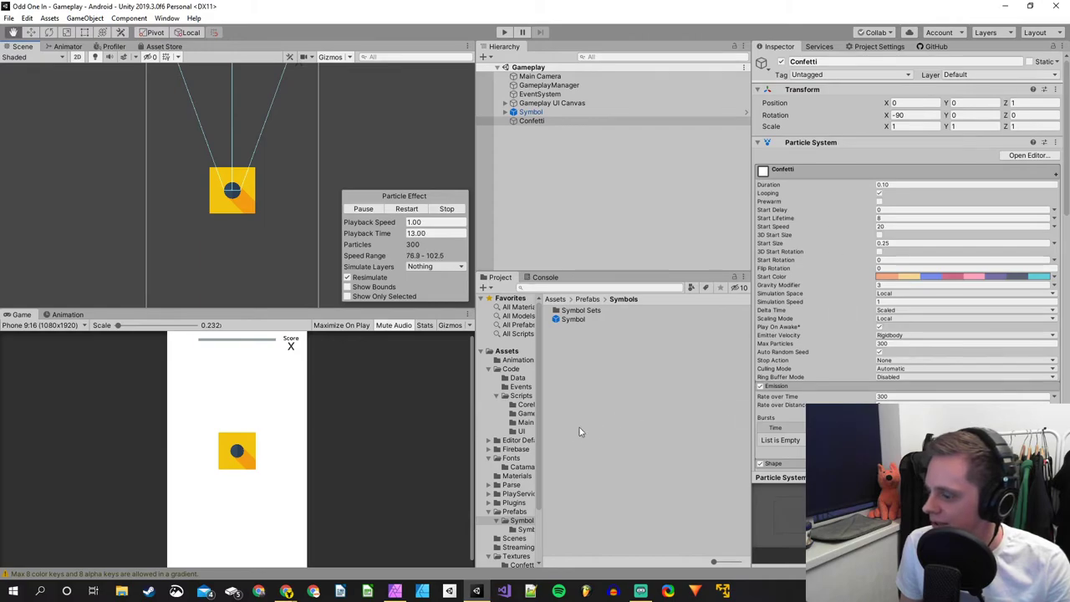
Try assigning the confetti-particle-1 image from the Textures/Confetti folder as the texture of the particle system's Shape module.
scroll(520, 539, down, 3)
click(531, 498)
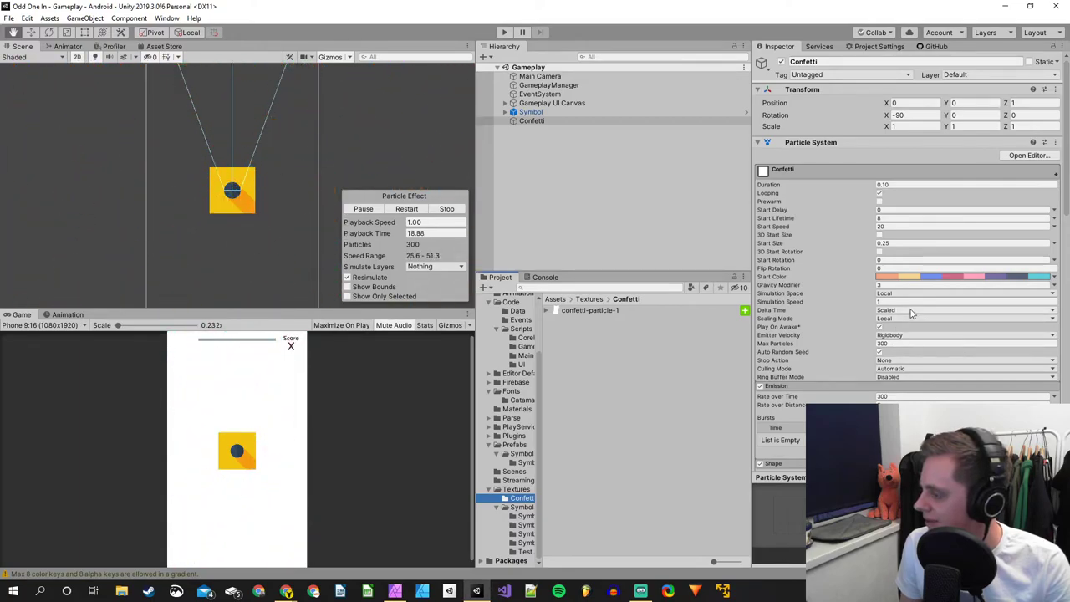
scroll(901, 324, down, 10)
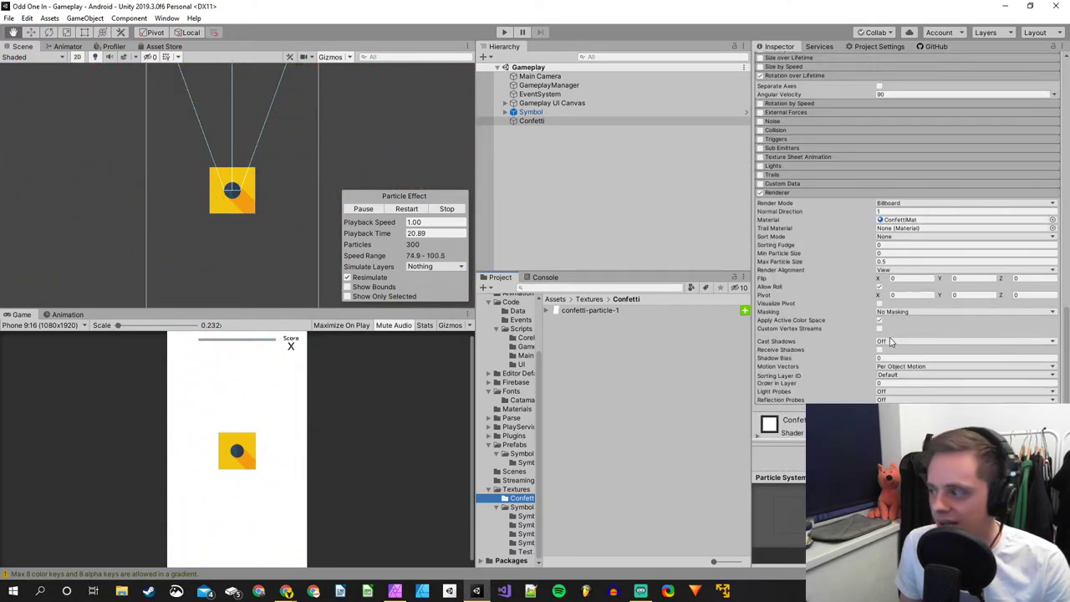
scroll(886, 336, up, 10)
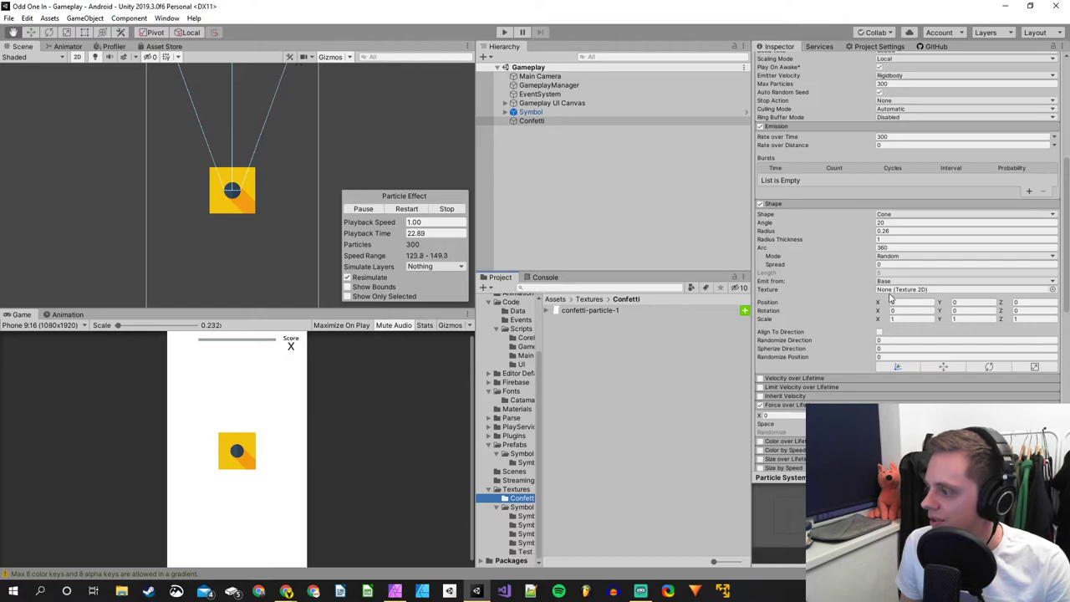
drag(579, 316, 898, 298)
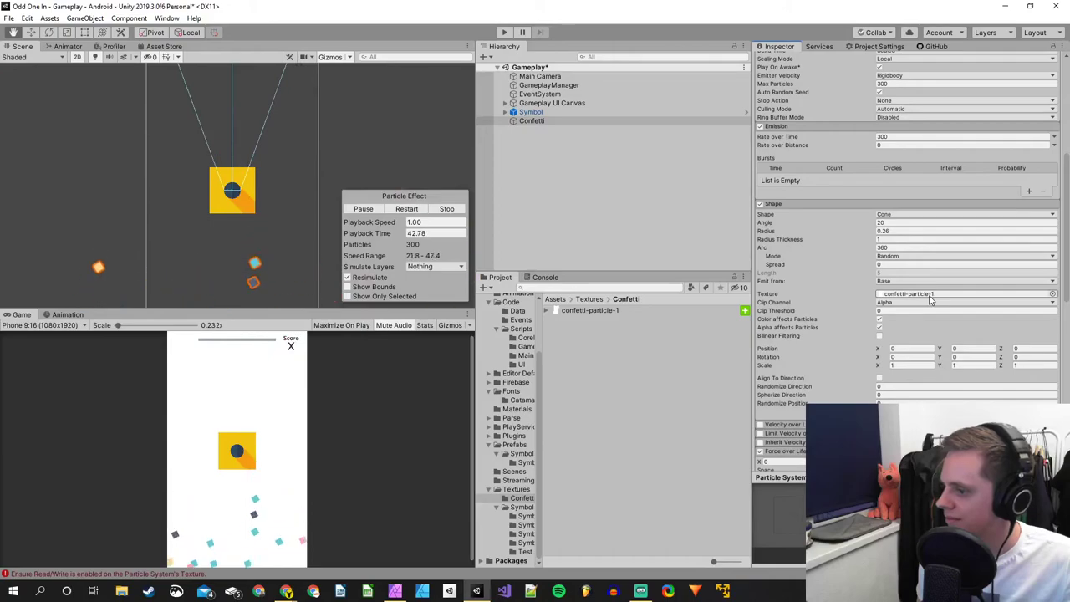
Reset the Shape module's texture to None.
click(961, 294)
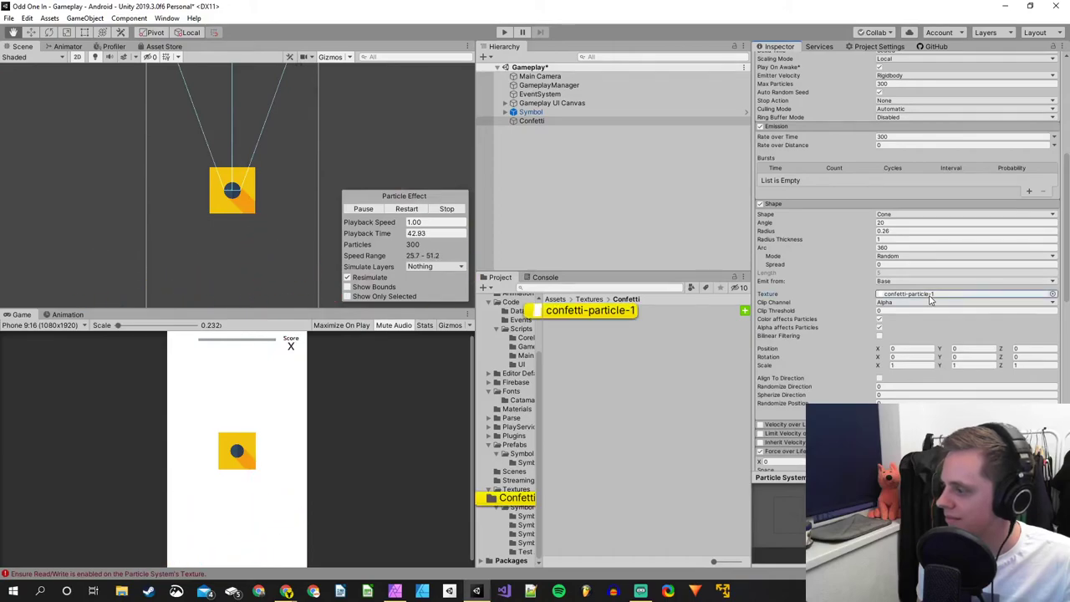
click(1052, 297)
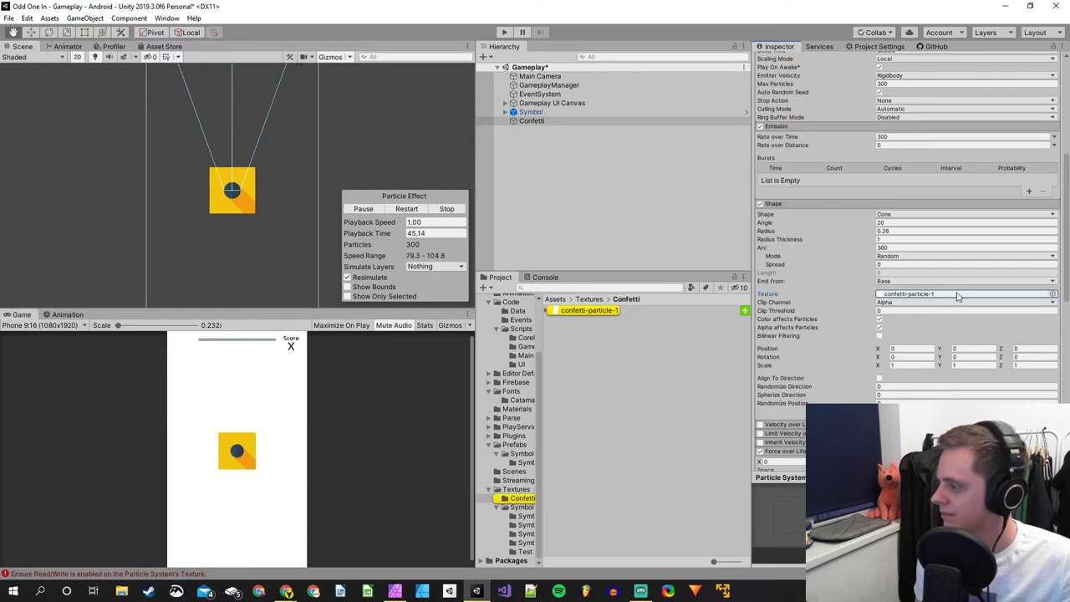
click(1053, 294)
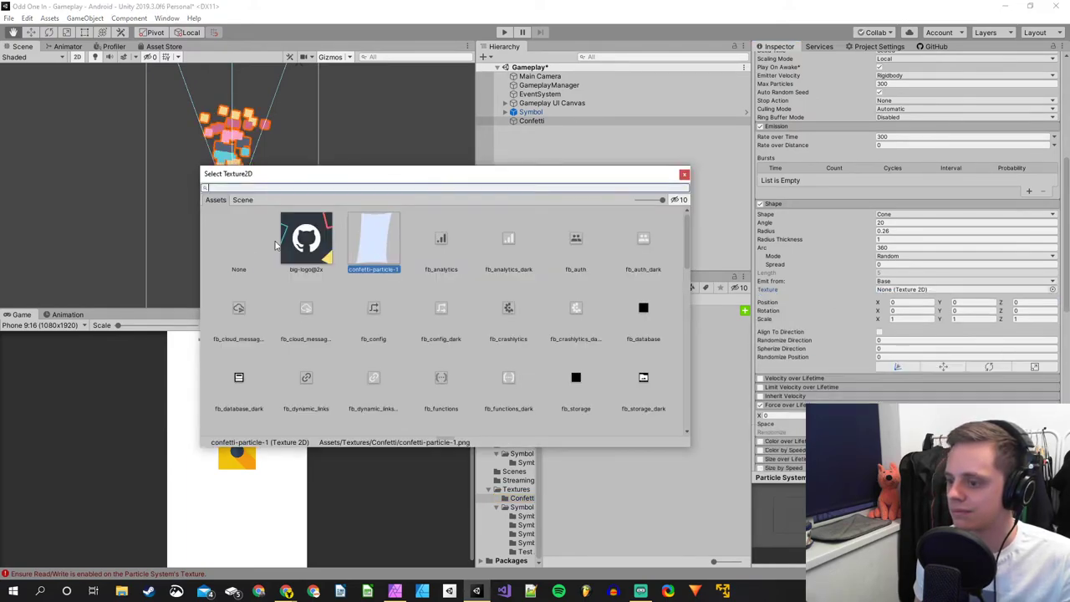
click(242, 244)
key(Return)
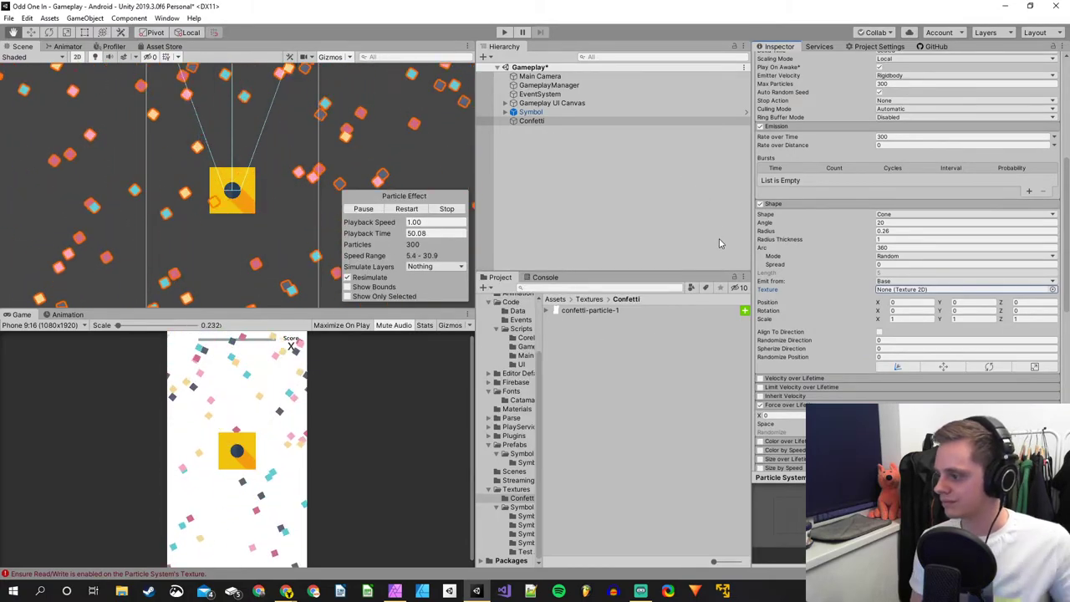
Collapse the Shape module and examine the Confetti particle system's other modules, including Texture Sheet Animation and Renderer, for a particle image setting.
click(776, 204)
scroll(836, 284, up, 5)
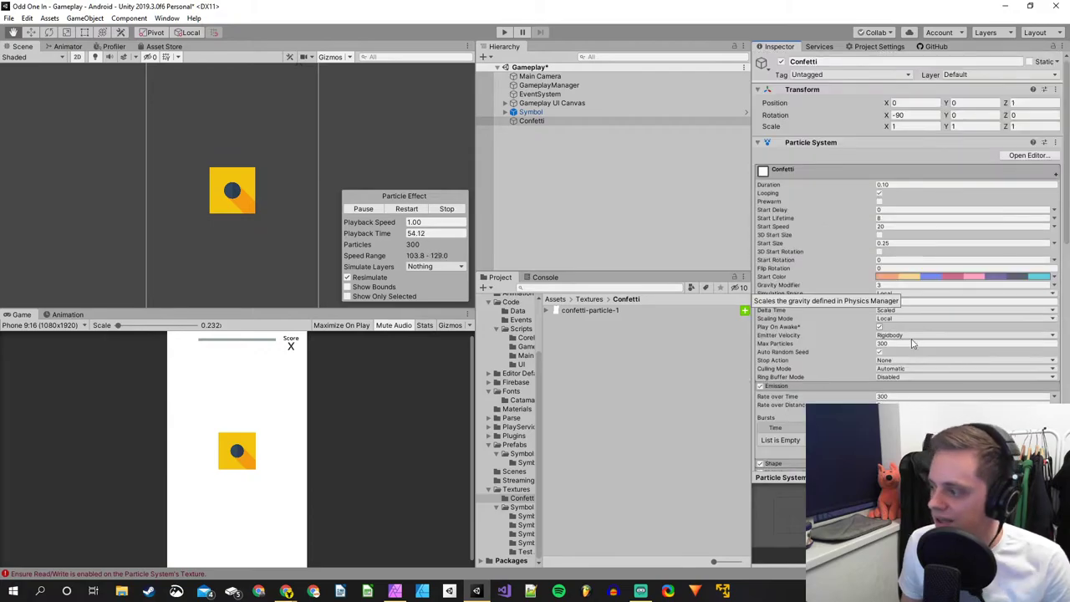
scroll(907, 334, down, 10)
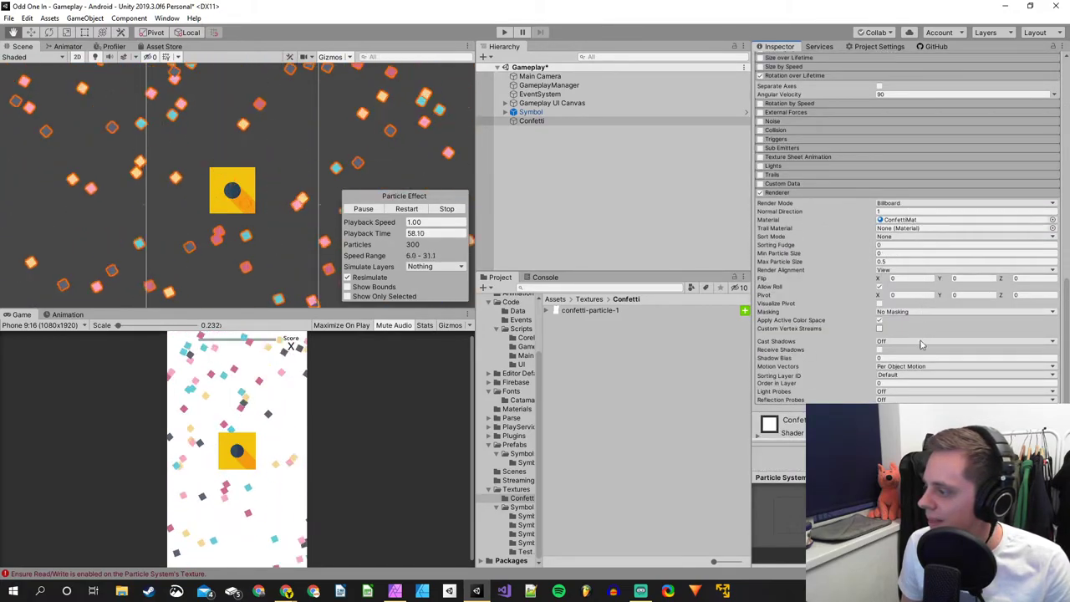
scroll(830, 326, up, 3)
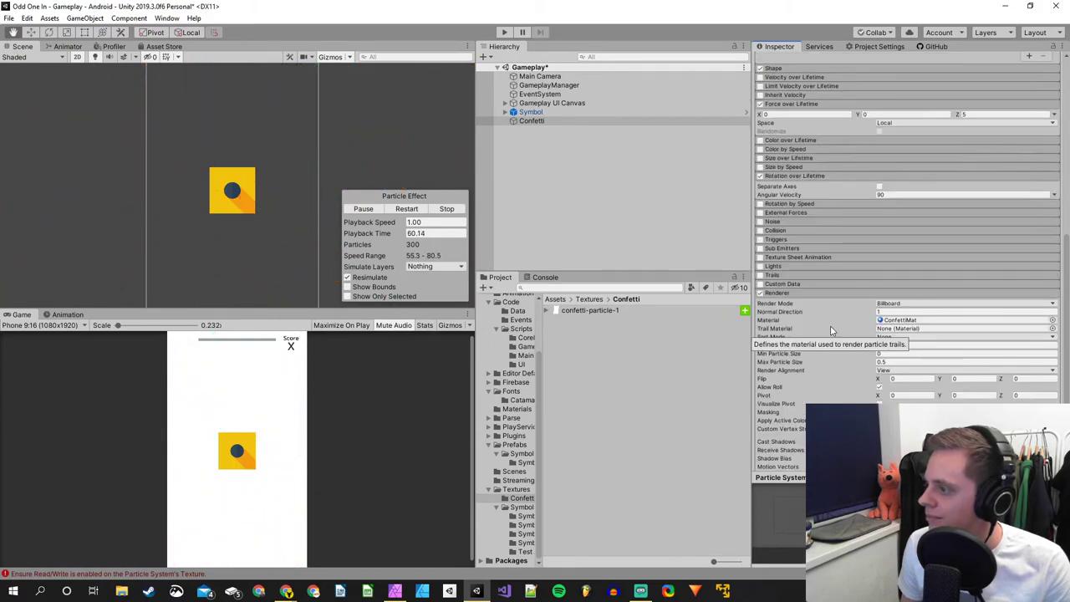
click(803, 257)
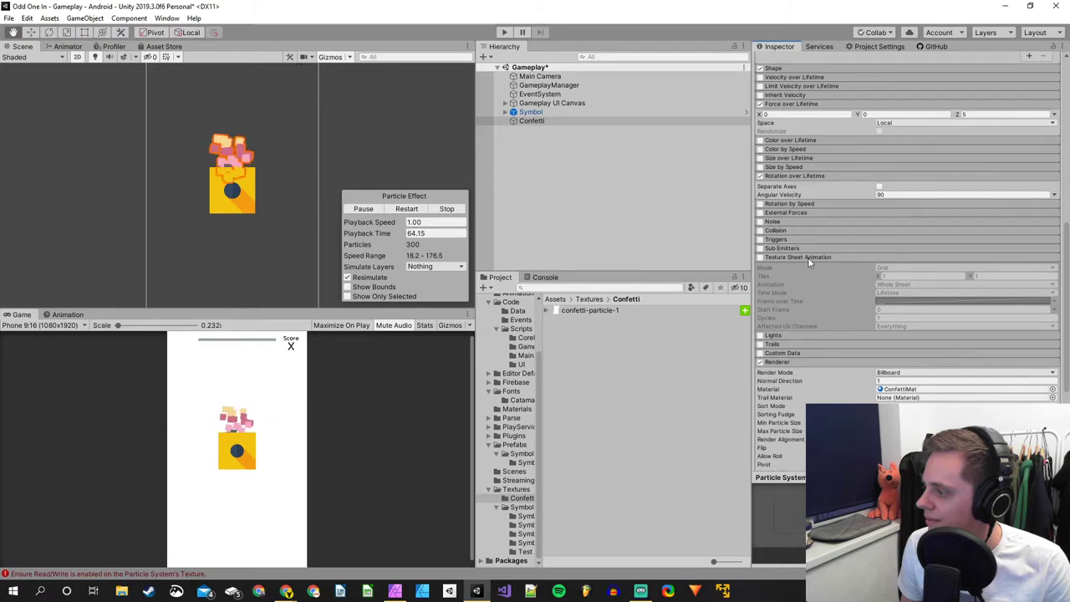
click(808, 259)
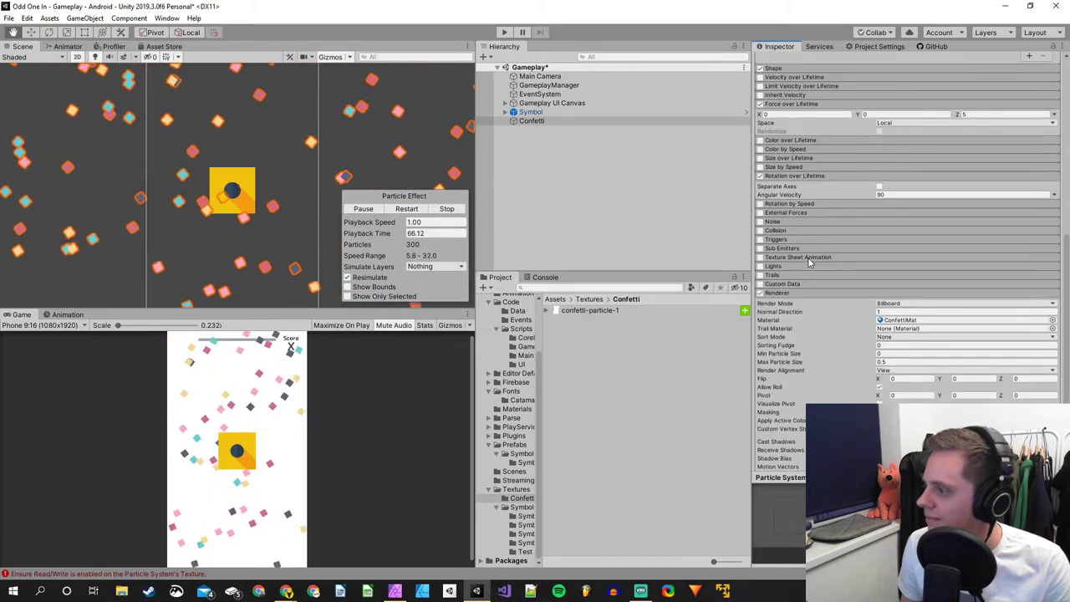
scroll(808, 259, up, 10)
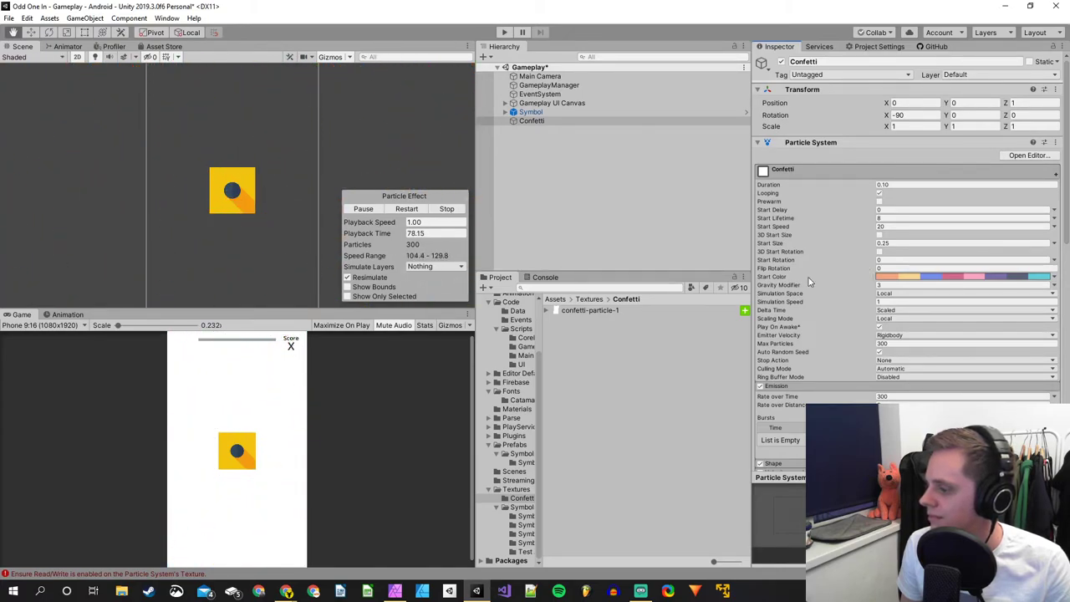
Assign confetti-particle-1 as the particle texture of the ConfettiMat material and inspect the textured particles up close in the scene.
click(516, 408)
click(590, 312)
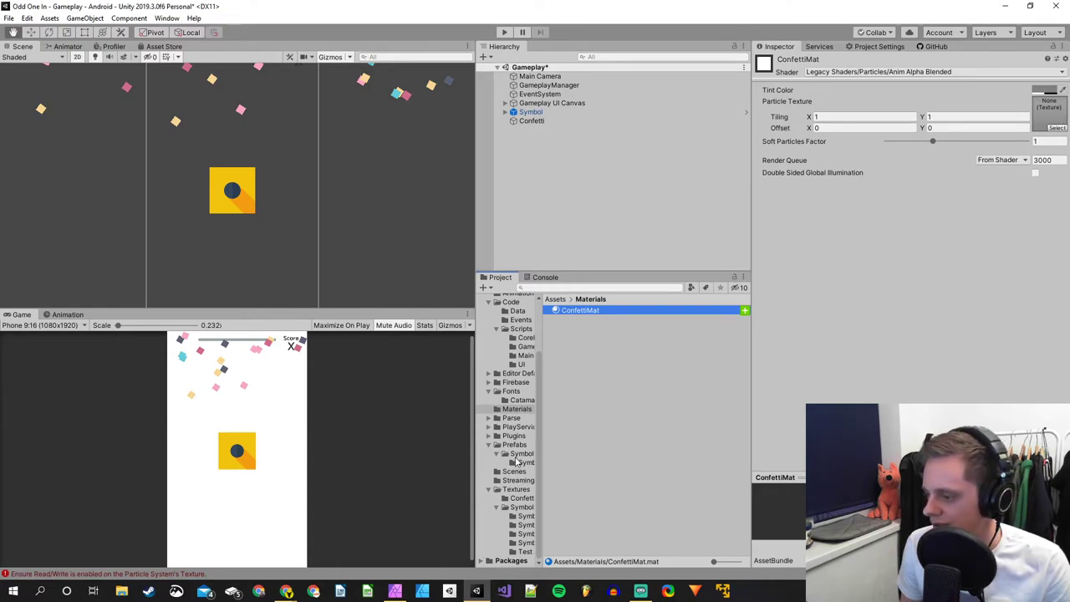
click(521, 497)
drag(584, 311, 1050, 112)
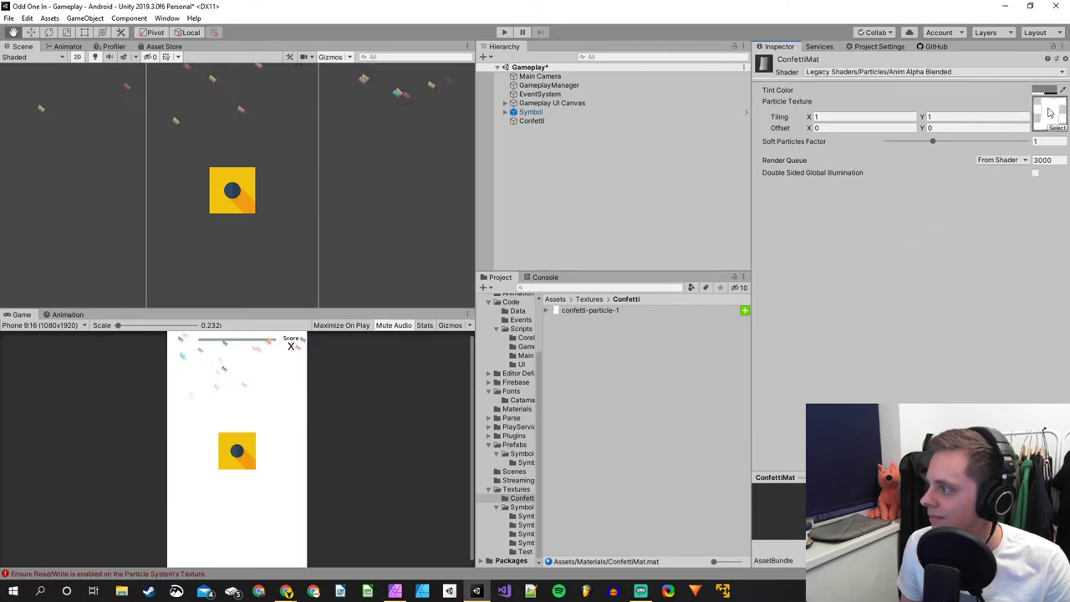
scroll(223, 167, down, 2)
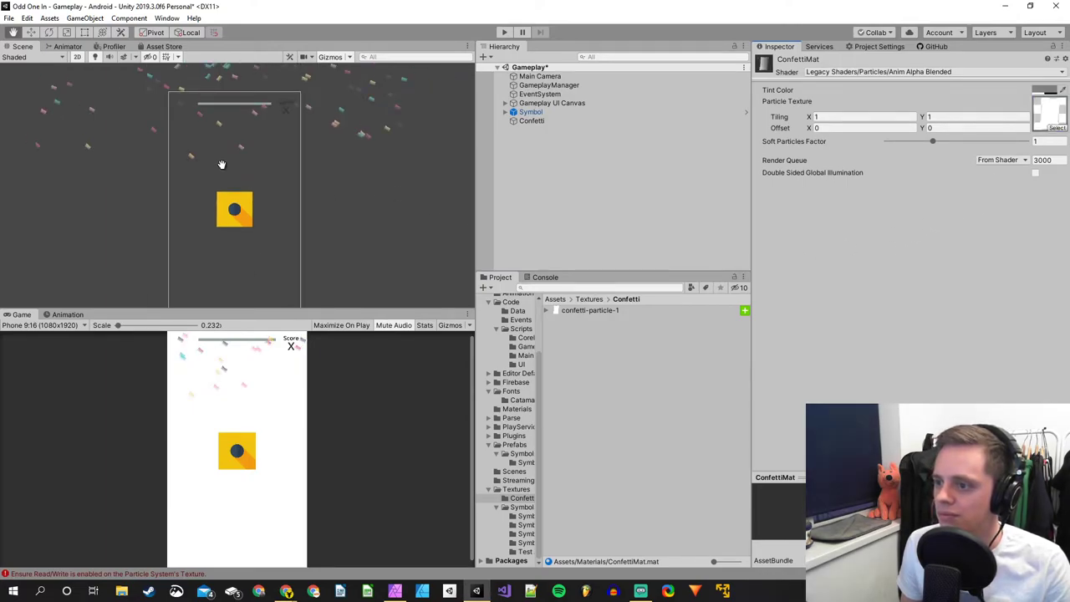
scroll(268, 126, up, 5)
scroll(242, 180, up, 3)
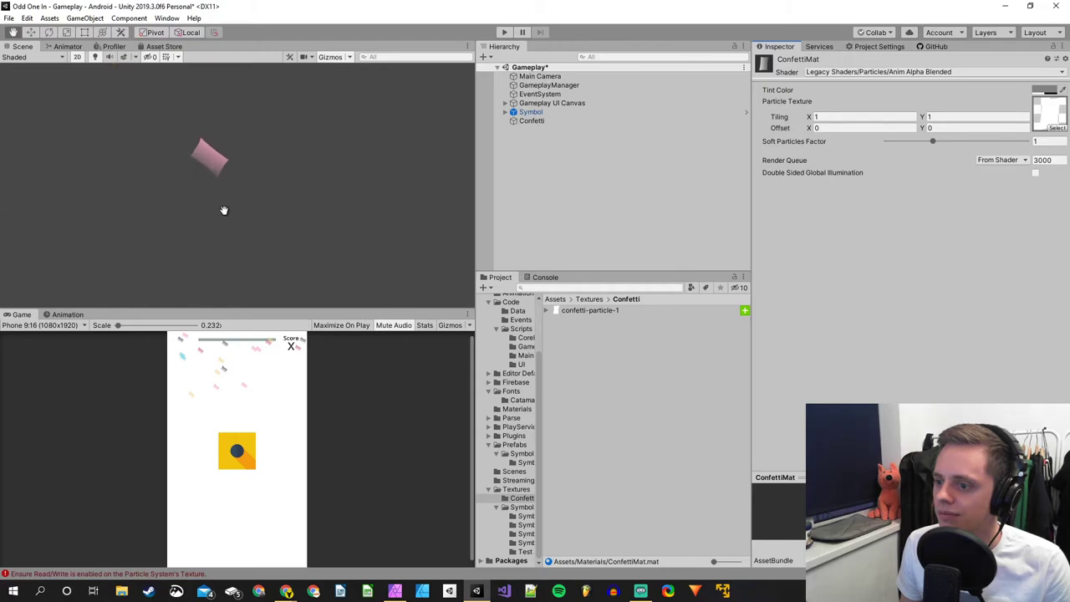
scroll(200, 193, down, 3)
scroll(118, 100, up, 2)
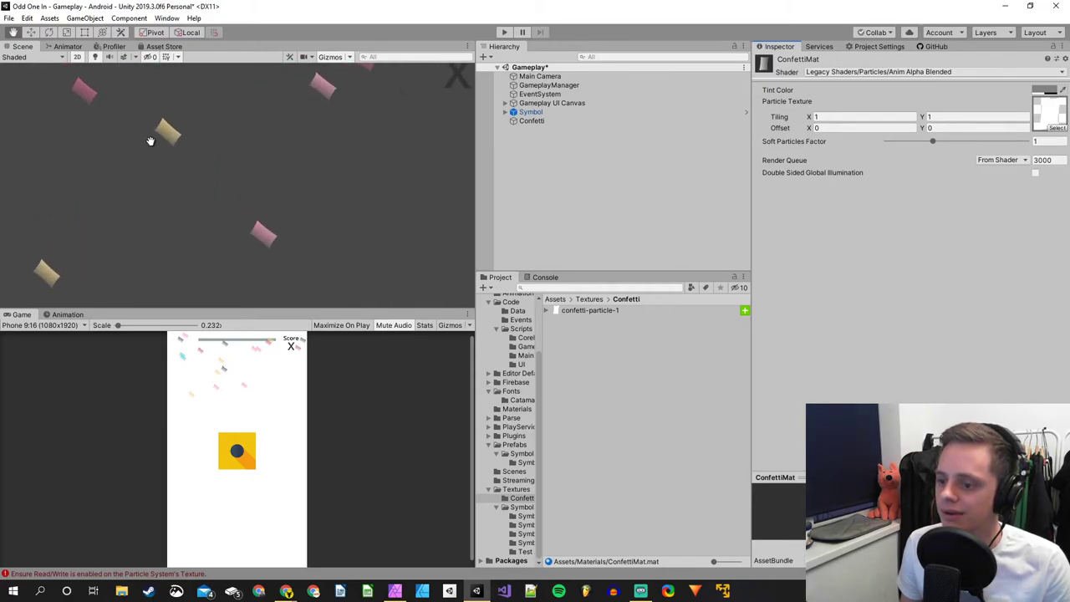
Examine the textured confetti particles in the scene both up close and from a distance.
scroll(242, 176, down, 1)
scroll(95, 229, down, 4)
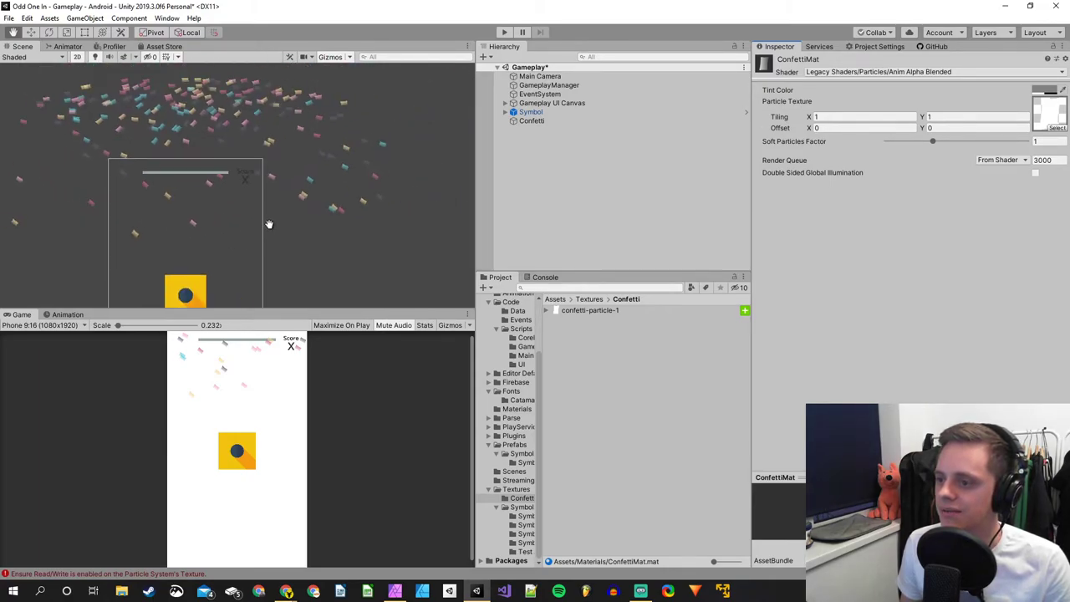
scroll(215, 158, up, 1)
scroll(227, 179, up, 2)
scroll(227, 179, down, 1)
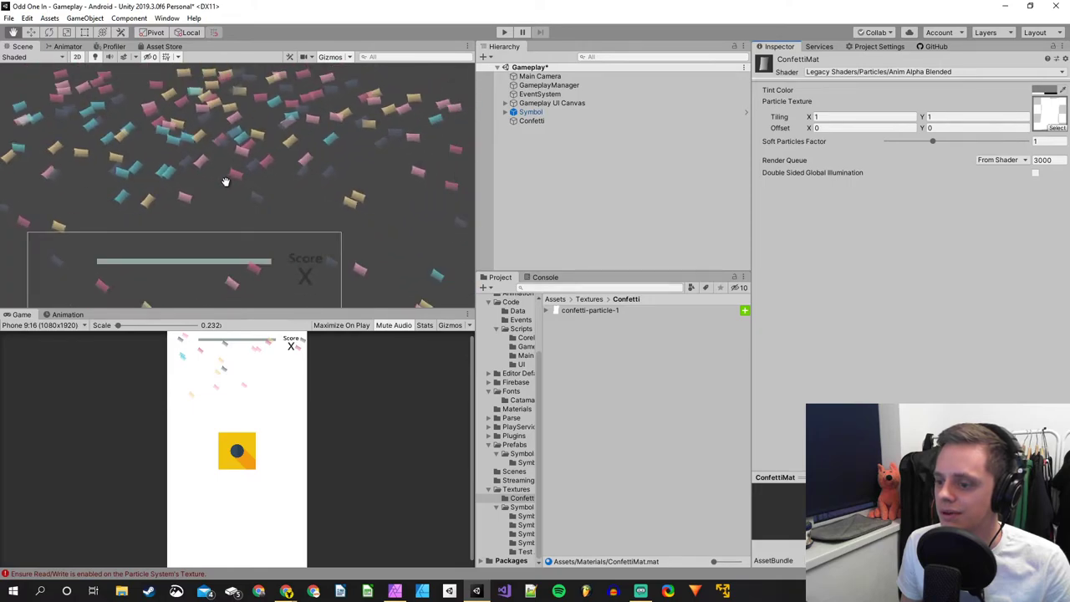
scroll(179, 239, up, 2)
scroll(141, 179, up, 3)
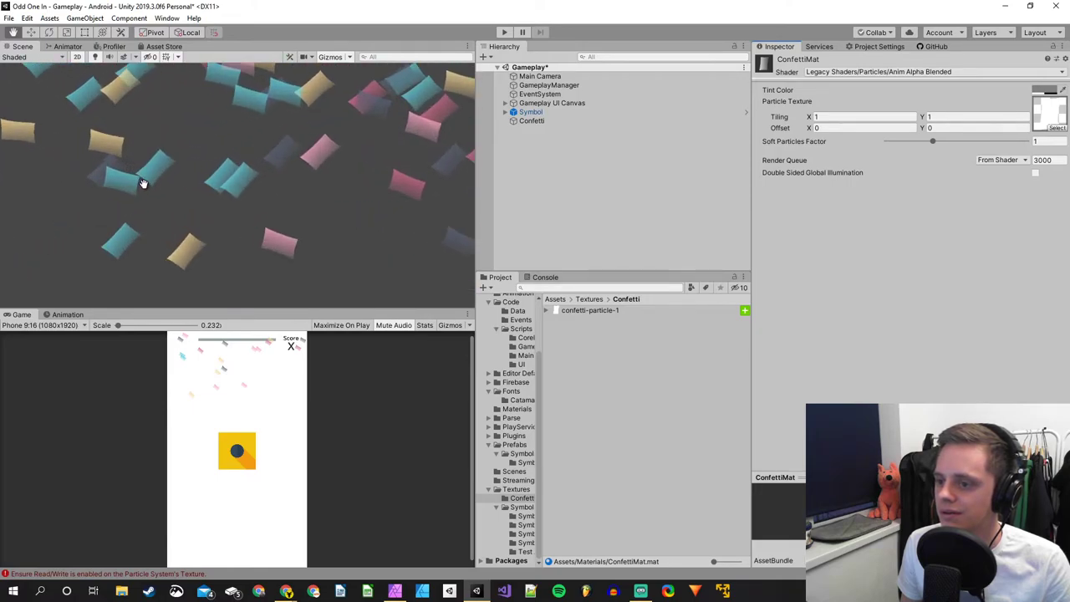
scroll(304, 184, up, 2)
scroll(246, 195, down, 5)
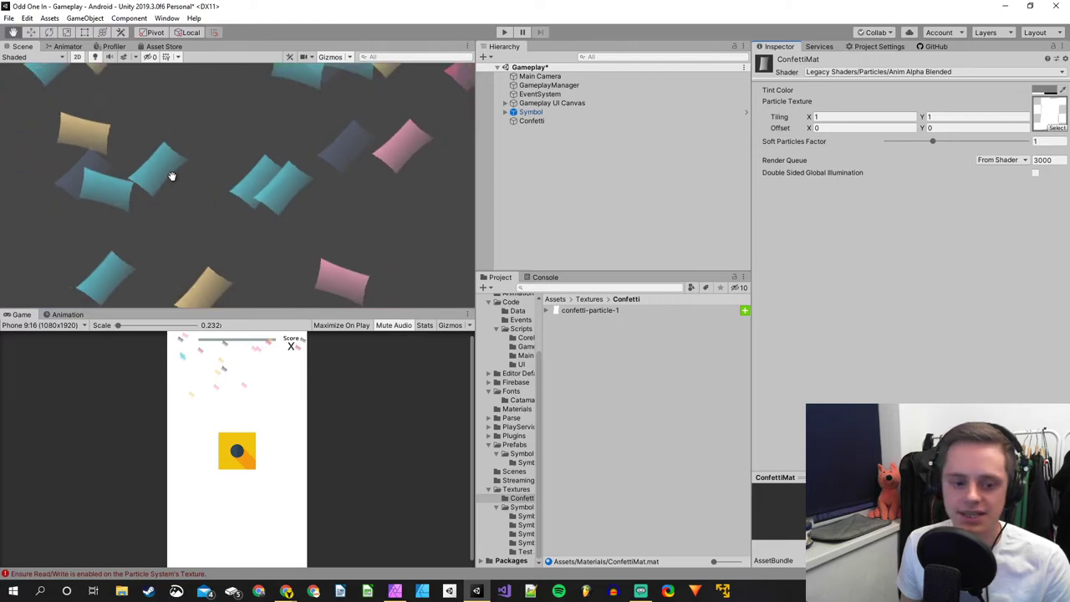
scroll(164, 146, down, 5)
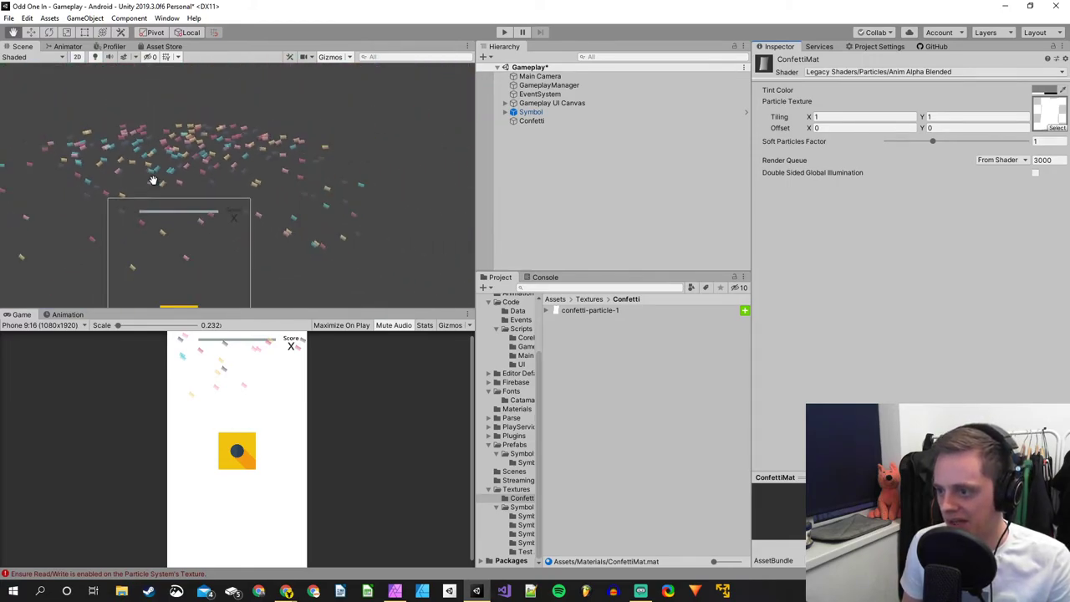
scroll(132, 165, up, 1)
scroll(251, 152, up, 4)
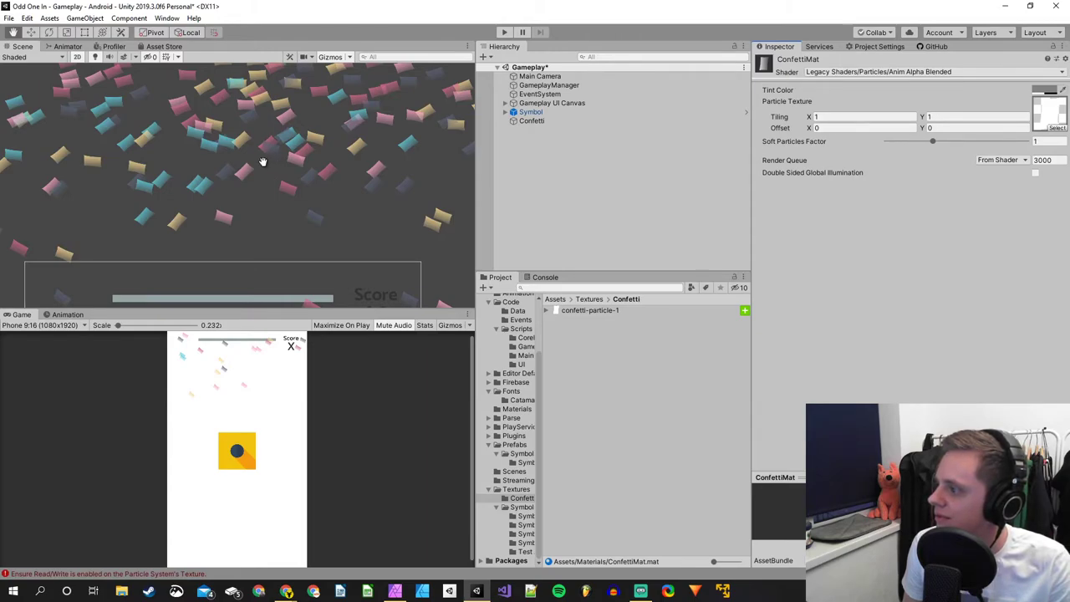
scroll(266, 163, down, 5)
scroll(211, 206, up, 2)
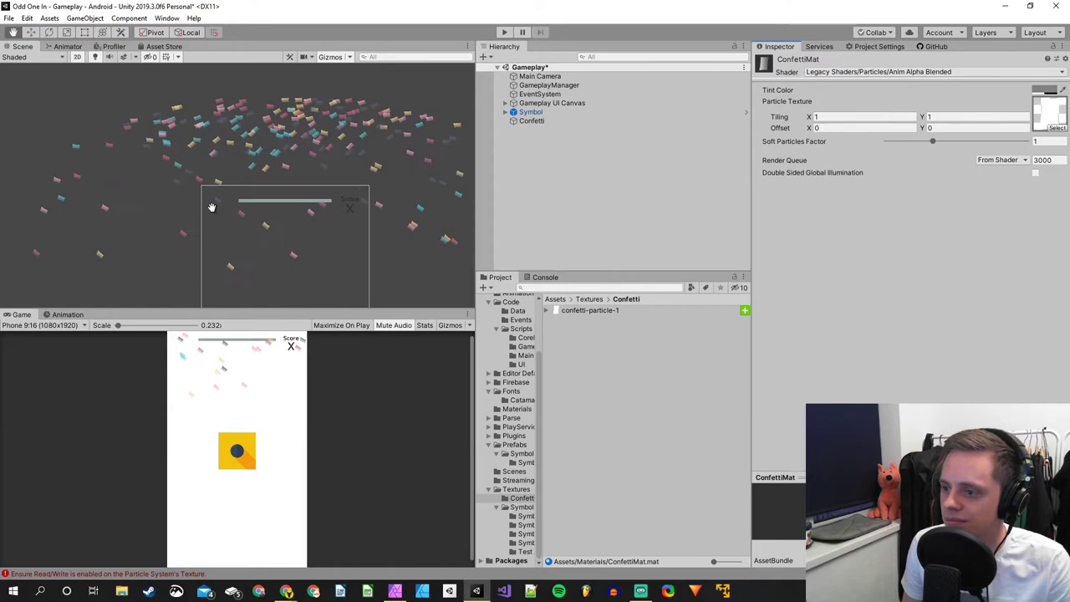
scroll(293, 141, up, 5)
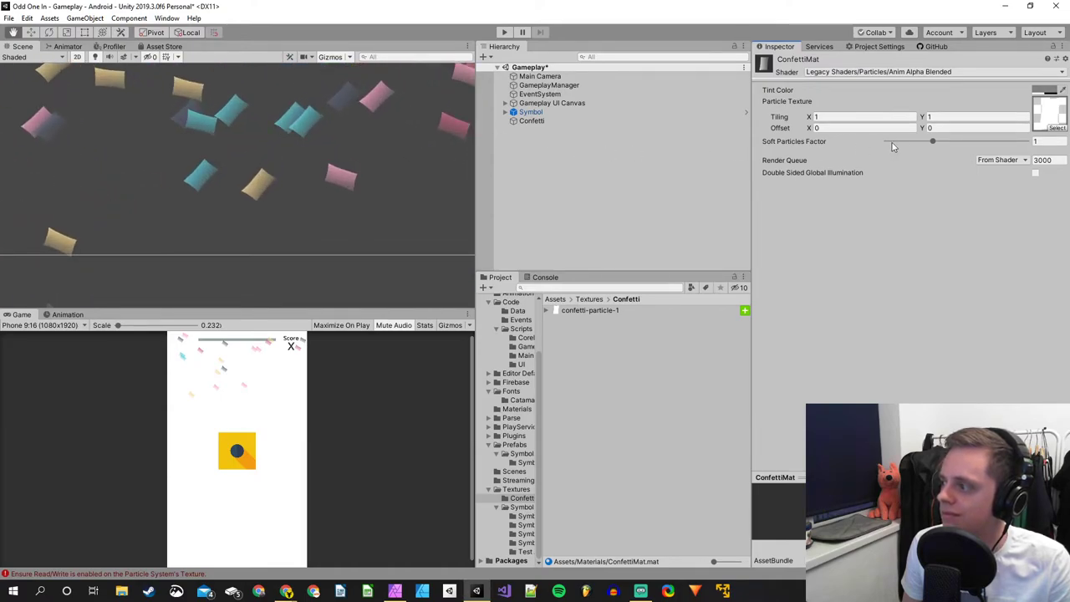
Try a Soft Particles Factor of 0.01 on ConfettiMat, and restore it to 1.
drag(934, 140, 832, 144)
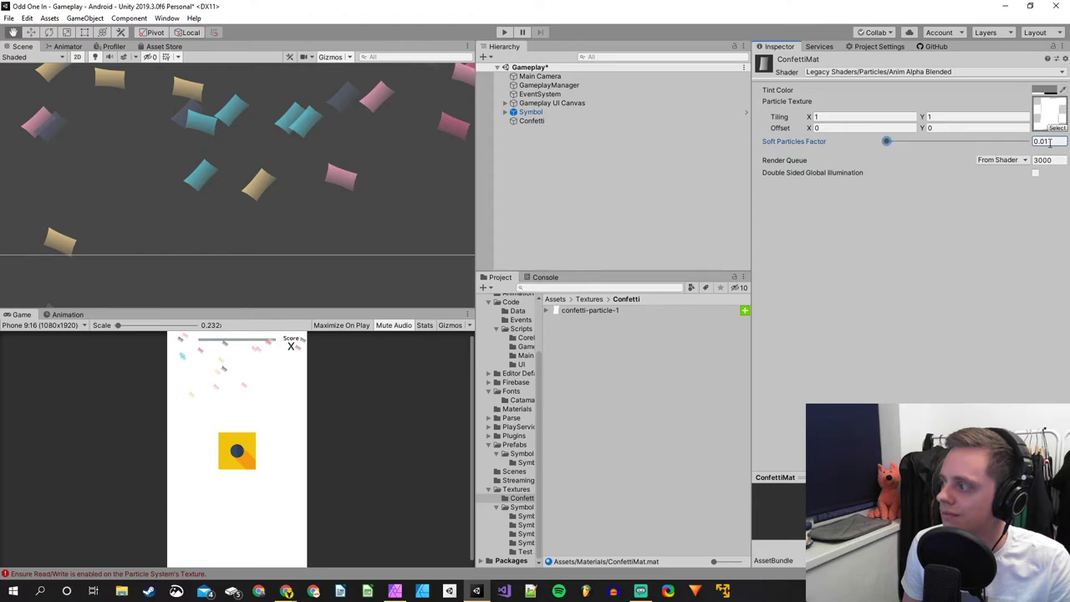
text(1)
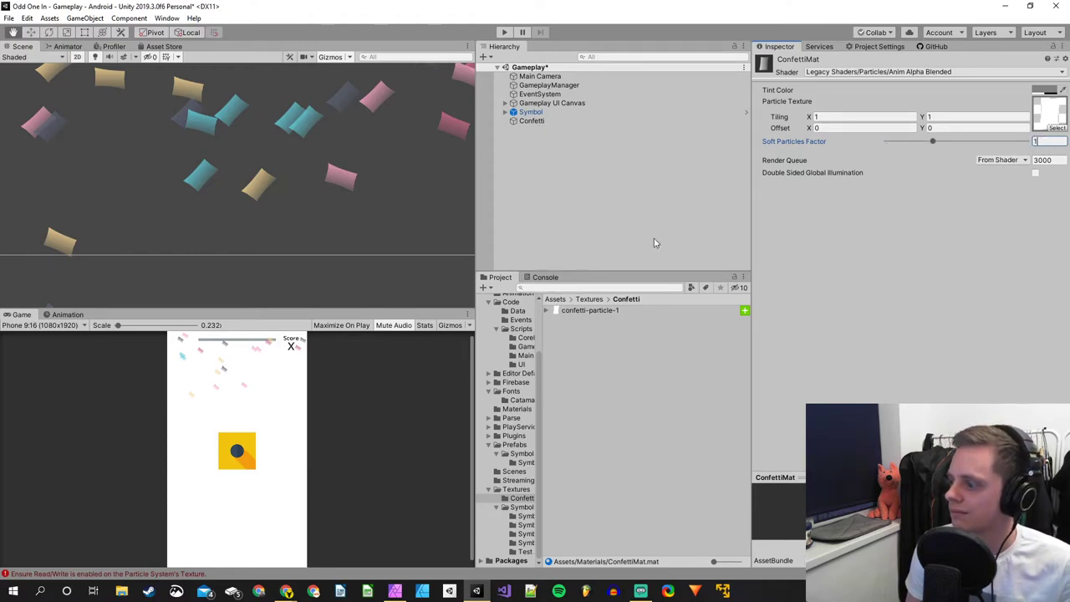
Play the Confetti particle system and examine the textured particles in the game preview at a larger scale.
click(544, 122)
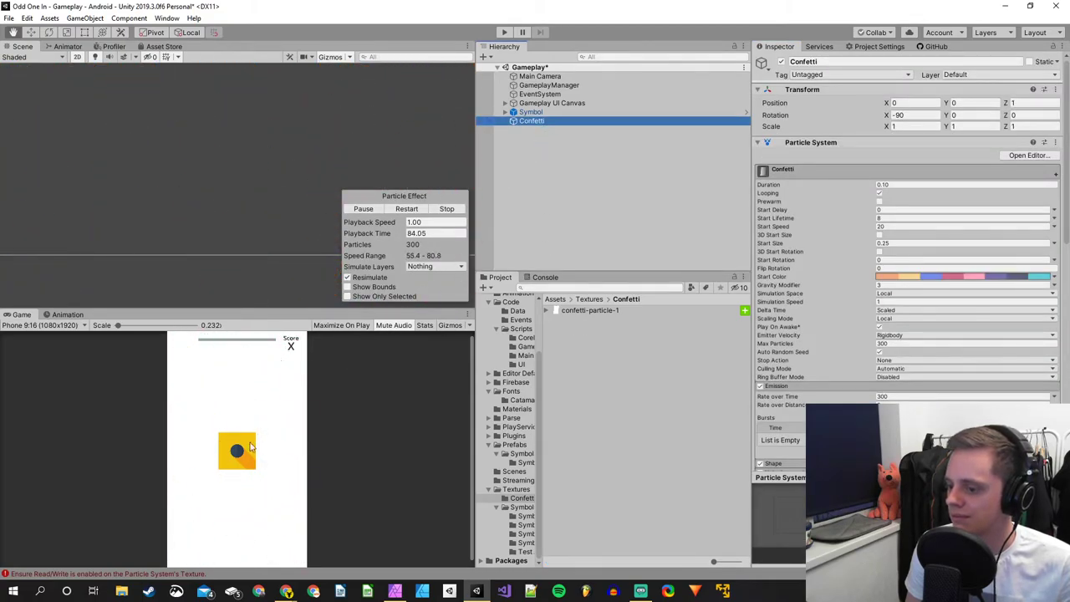
scroll(240, 377, up, 5)
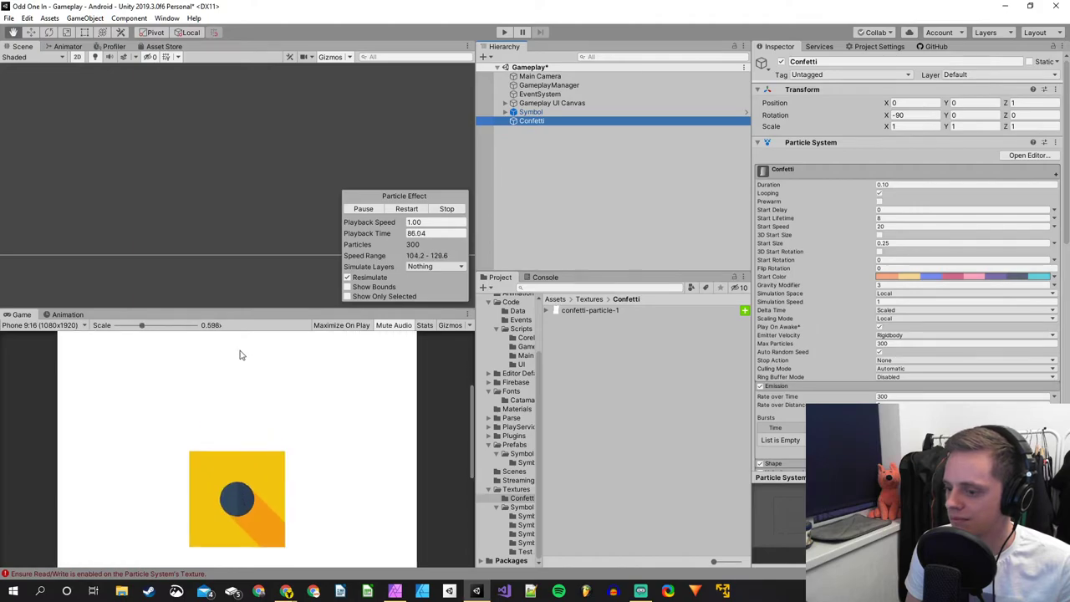
scroll(241, 356, down, 1)
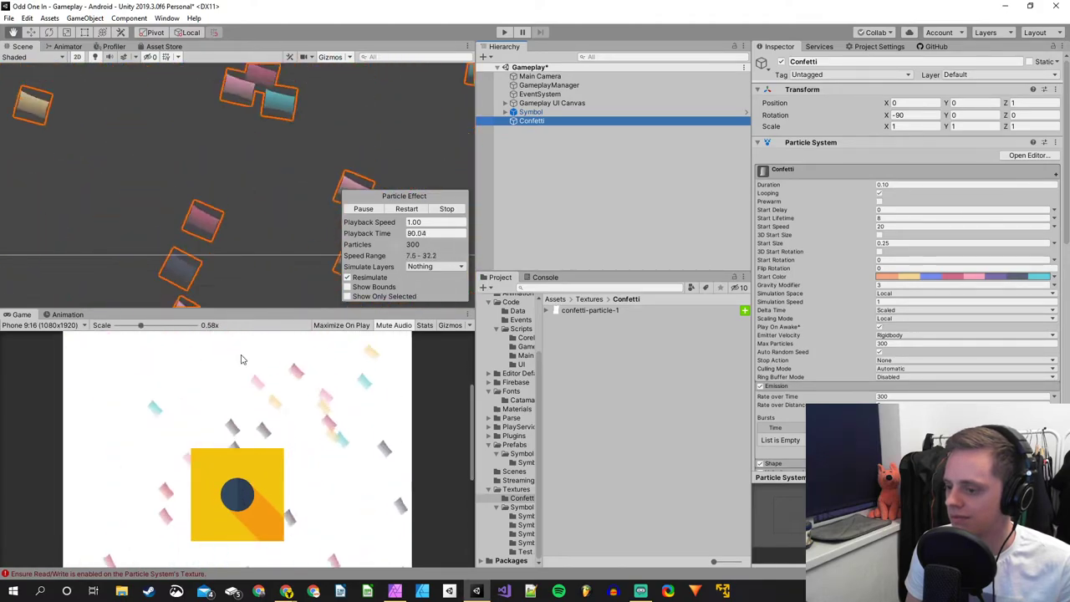
scroll(221, 405, down, 5)
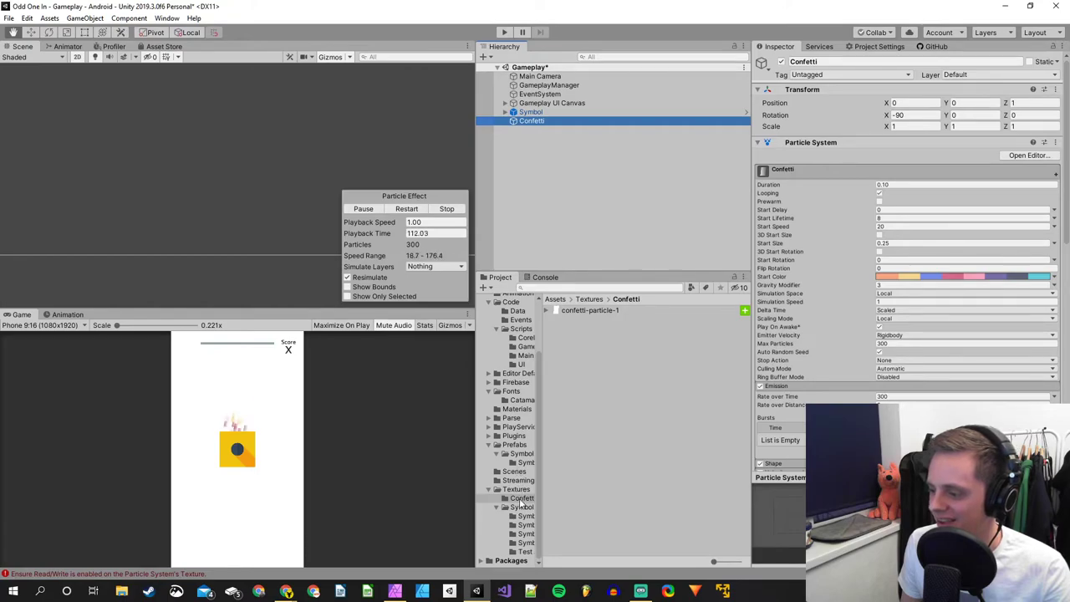
Set the particle texture of the ConfettiMat material in the Materials folder to None.
click(516, 409)
click(580, 310)
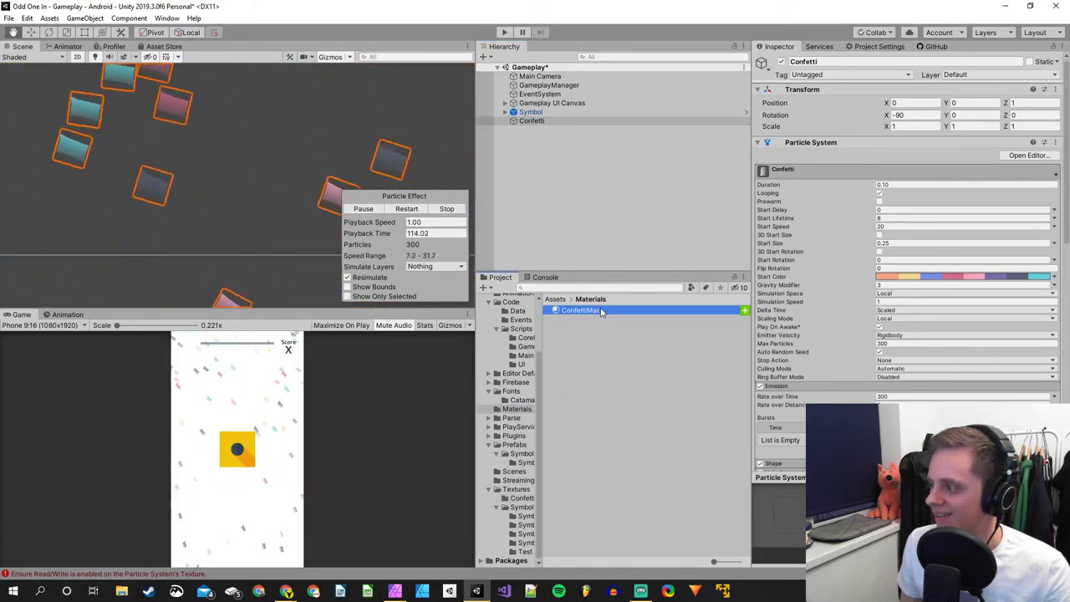
click(1050, 115)
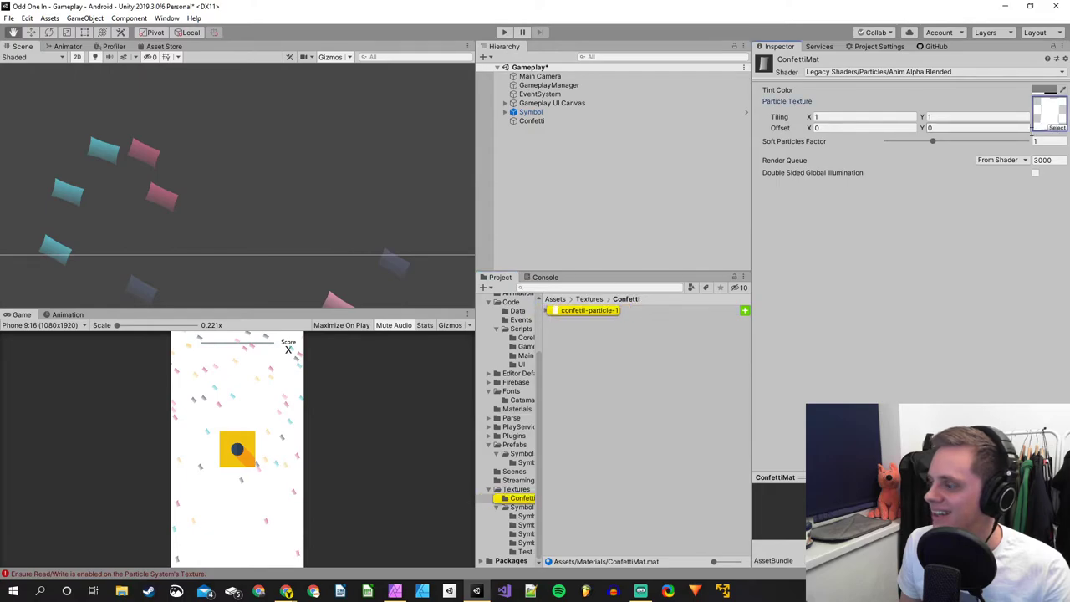
click(1057, 127)
click(233, 242)
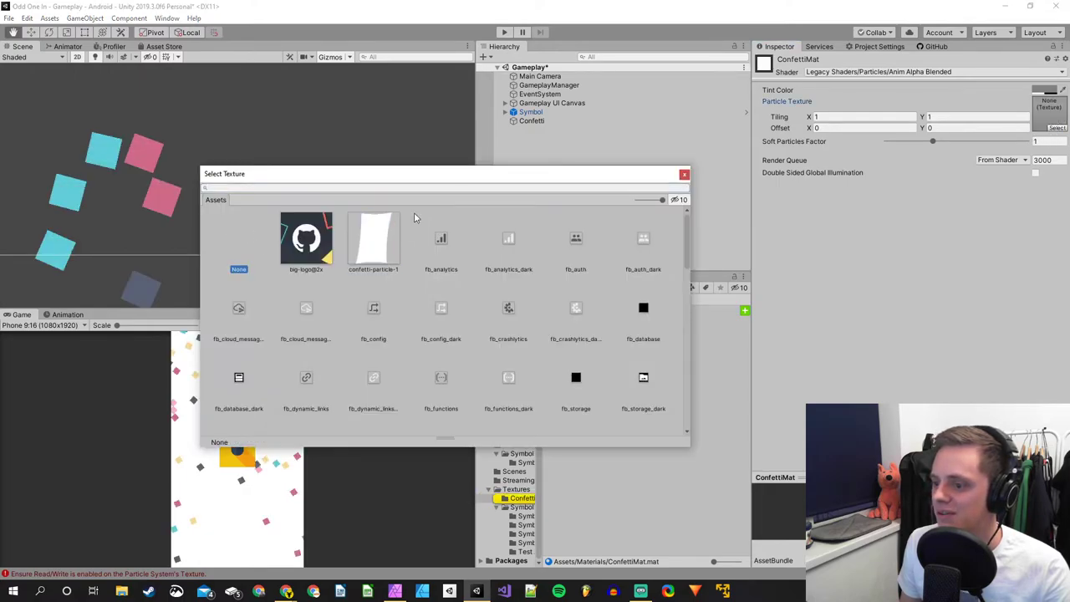
click(684, 176)
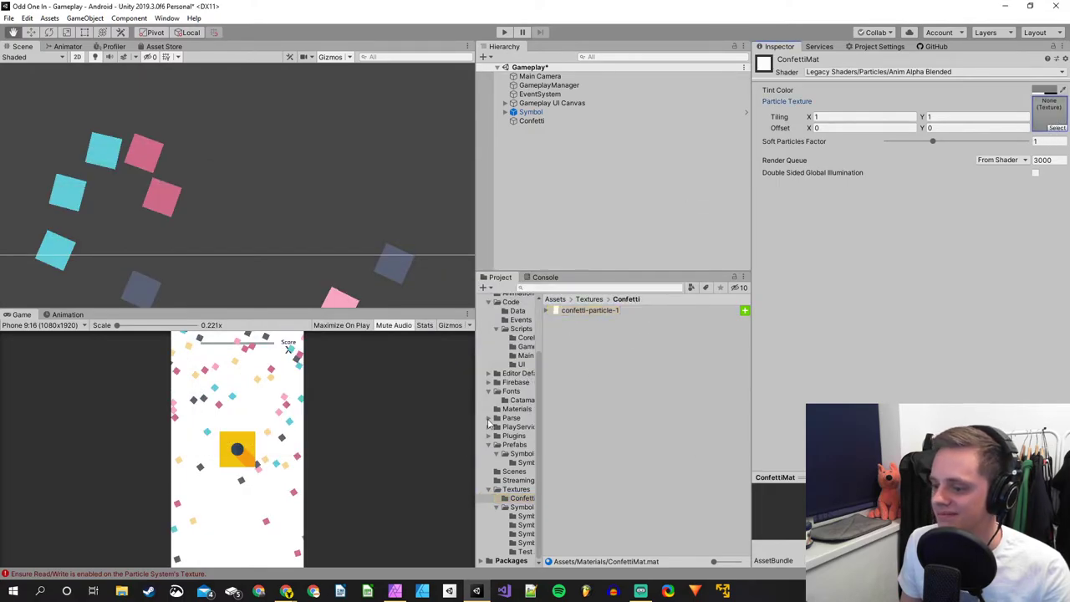
Inspect the untextured square confetti up close in the game preview and replay the Confetti particle system.
scroll(293, 462, up, 8)
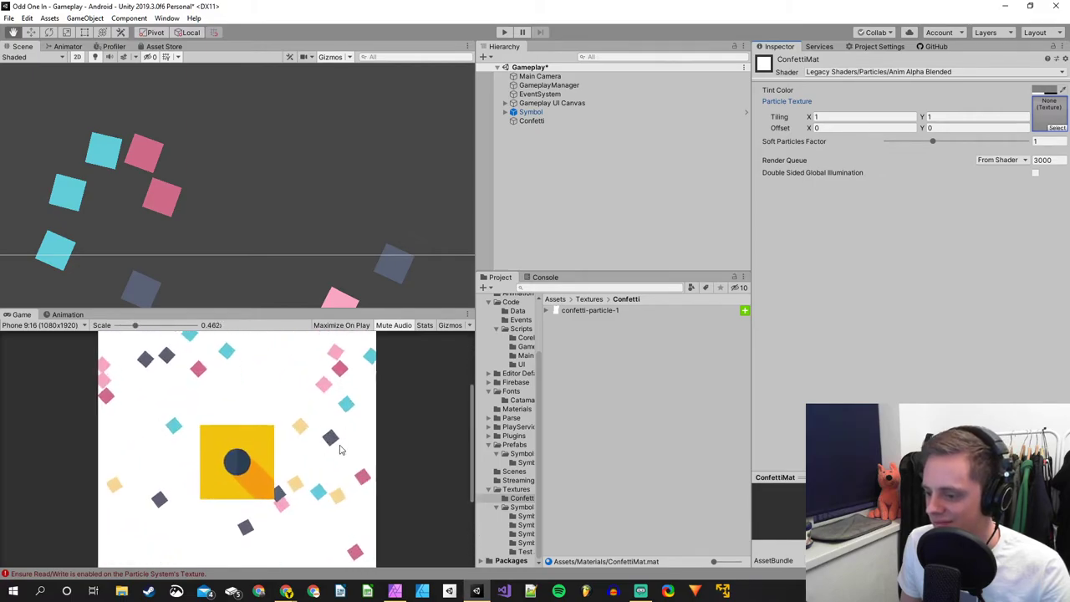
scroll(367, 451, up, 3)
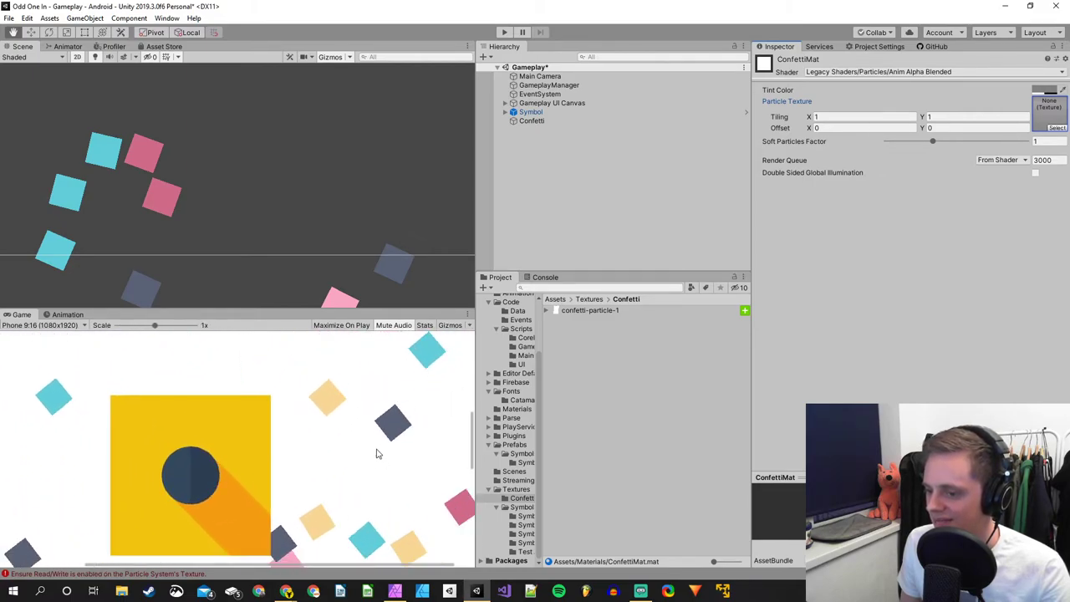
scroll(337, 420, down, 10)
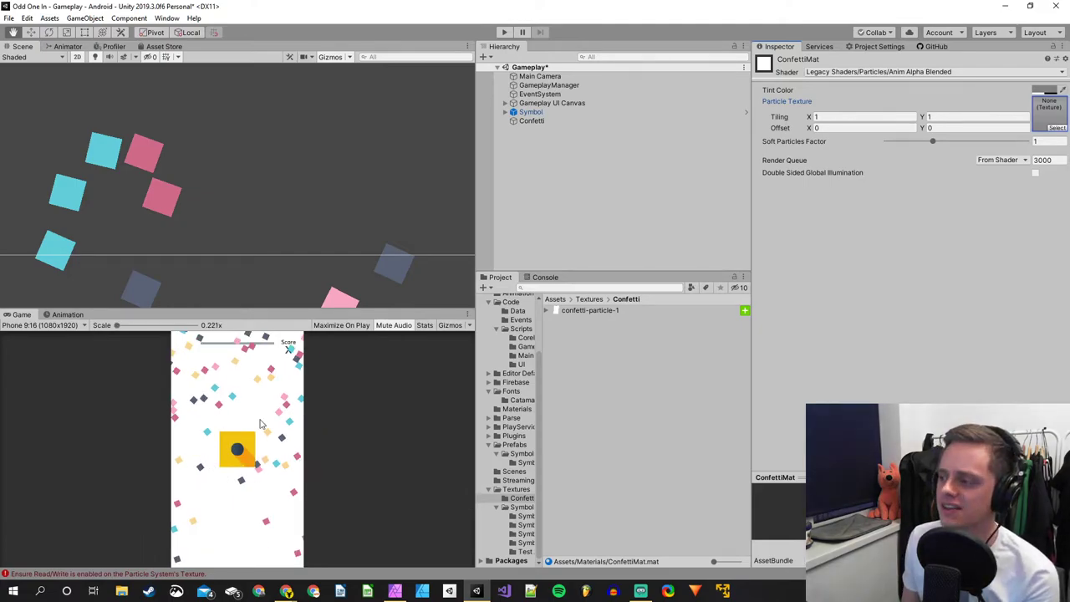
click(590, 212)
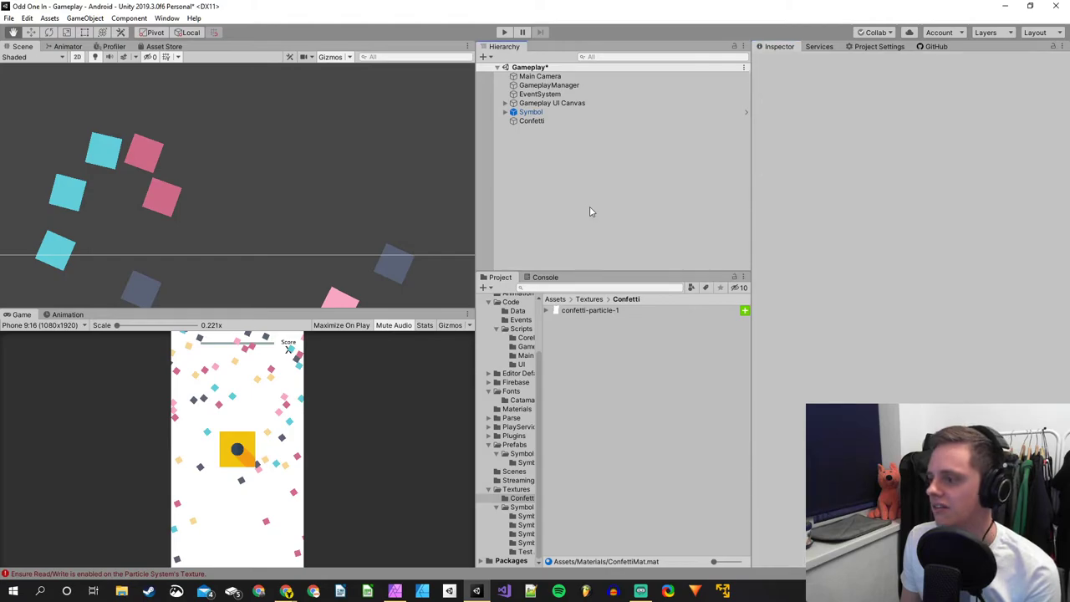
click(535, 122)
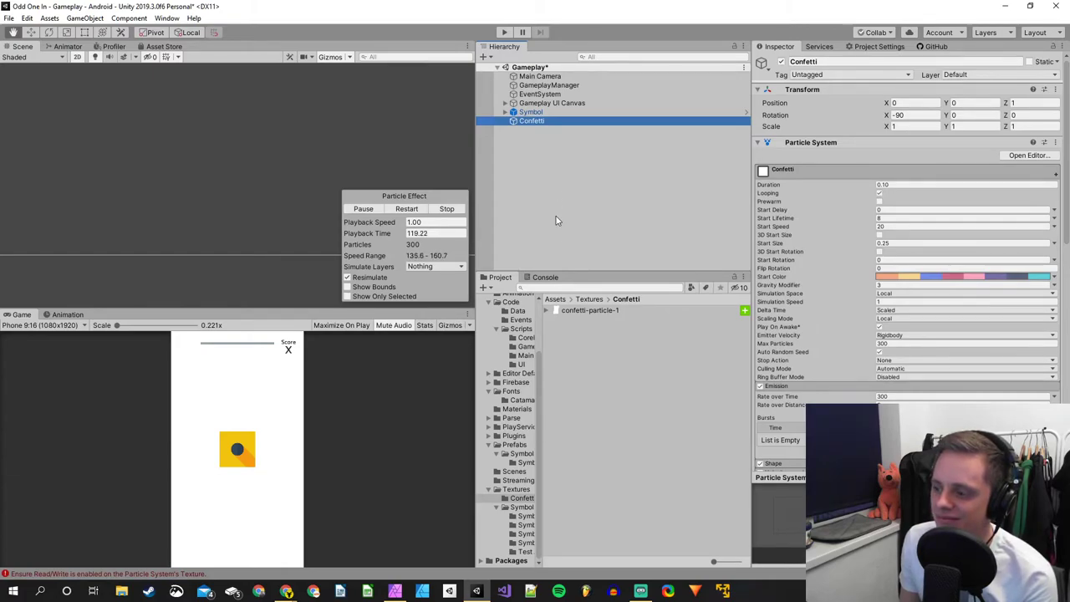
Delete the confetti-particle-1 image from the Textures/Confetti folder.
click(590, 311)
right_click(589, 311)
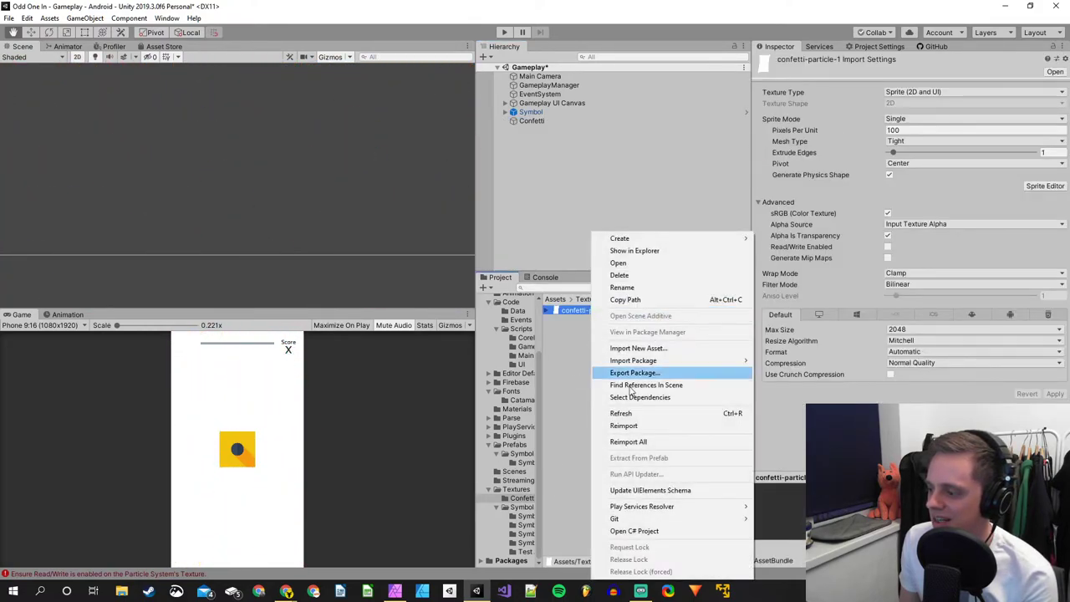
click(618, 276)
click(561, 315)
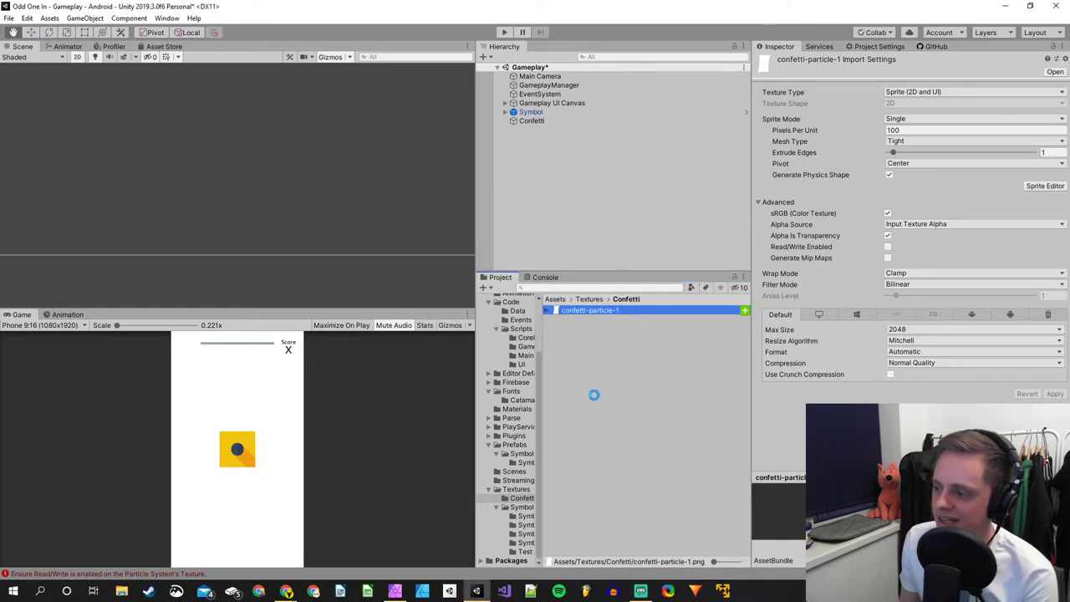
Switch to Affinity Photo and close it, discarding the changes to the untitled confetti-piece drawing.
click(395, 591)
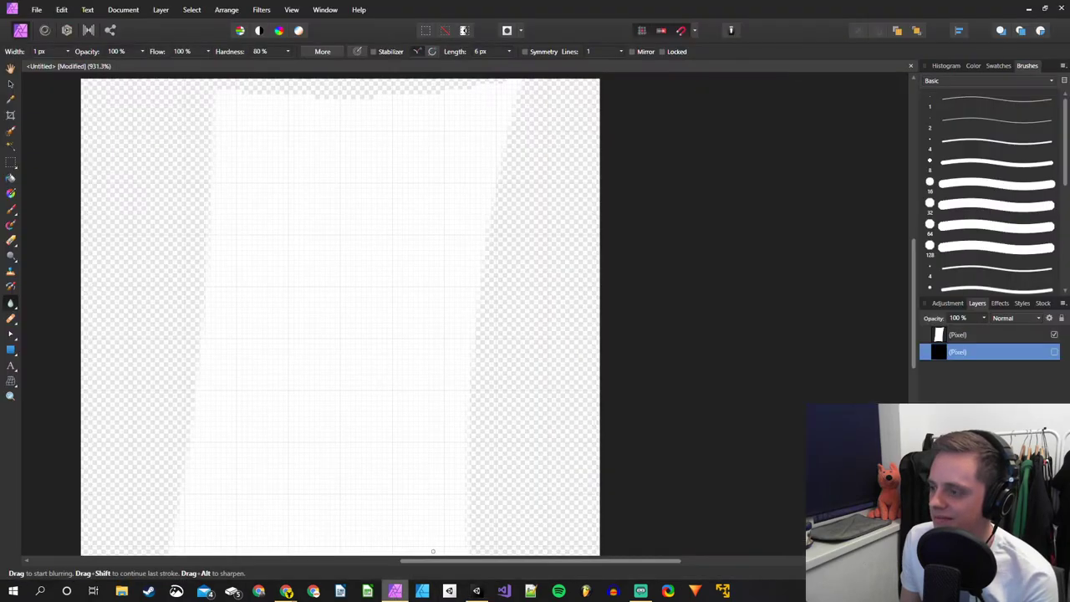
click(1061, 8)
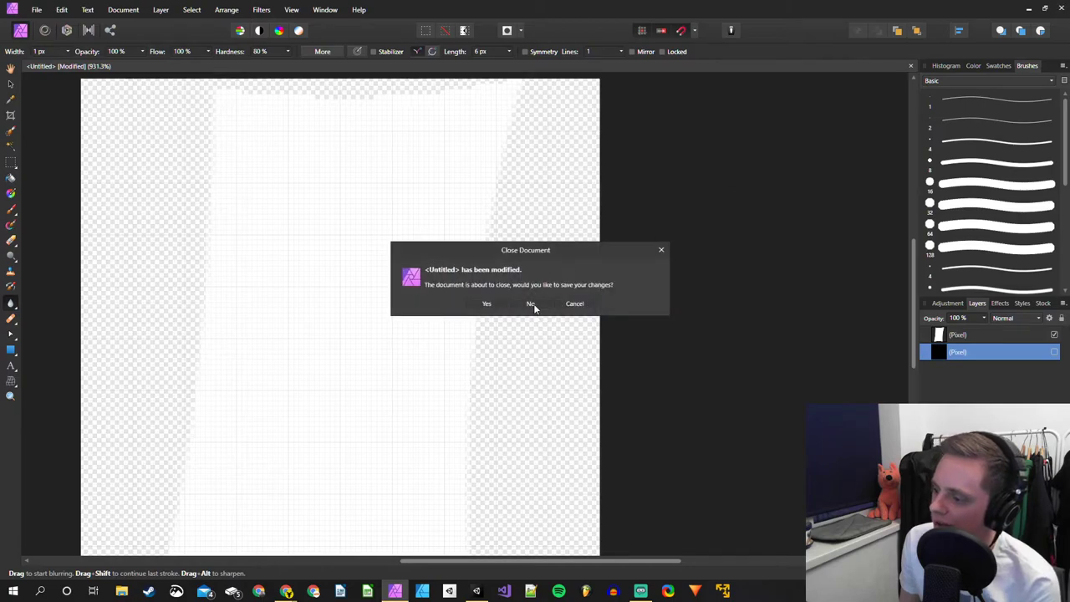
click(533, 305)
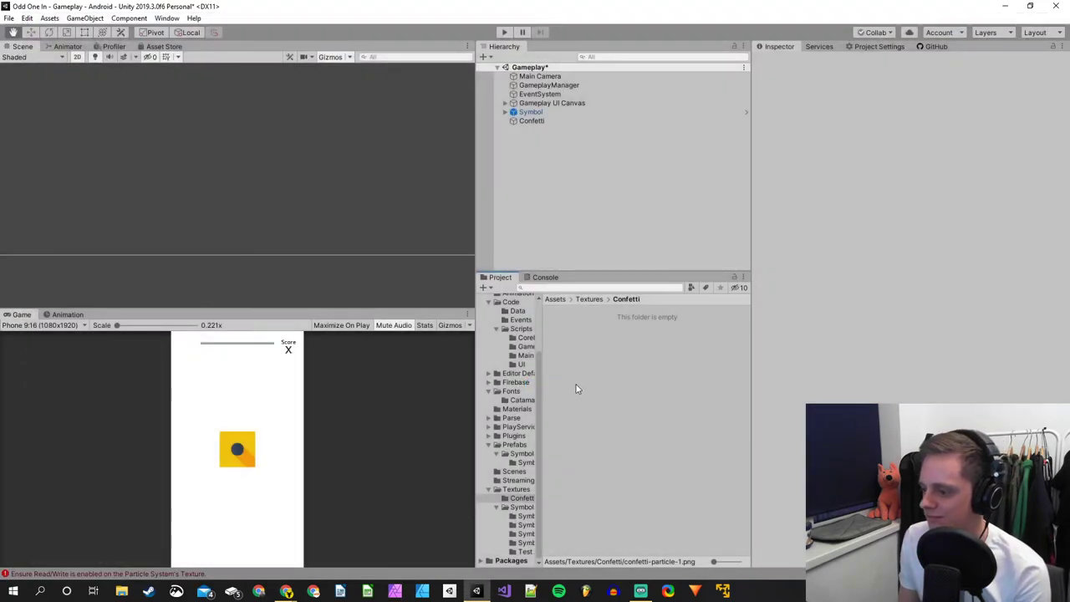
Delete the empty Confetti folder from the Textures folder.
click(599, 300)
right_click(576, 312)
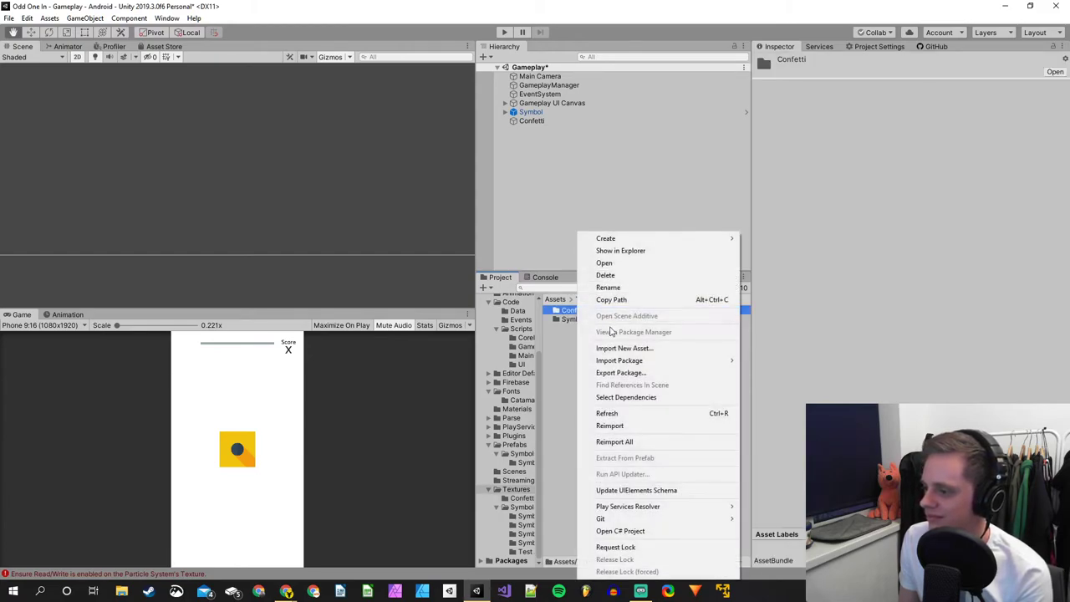
click(598, 276)
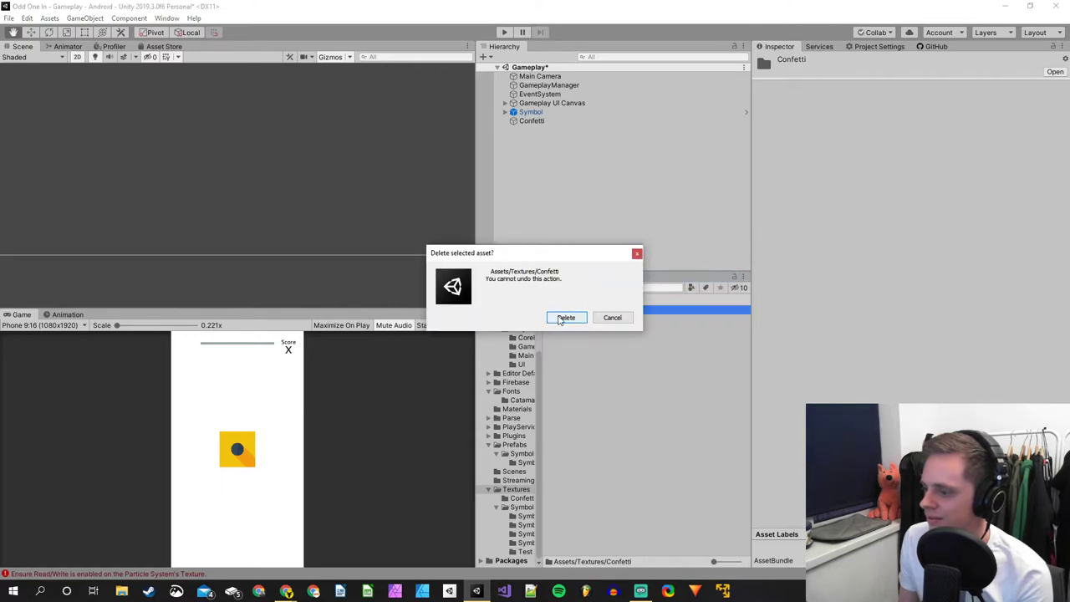
click(566, 316)
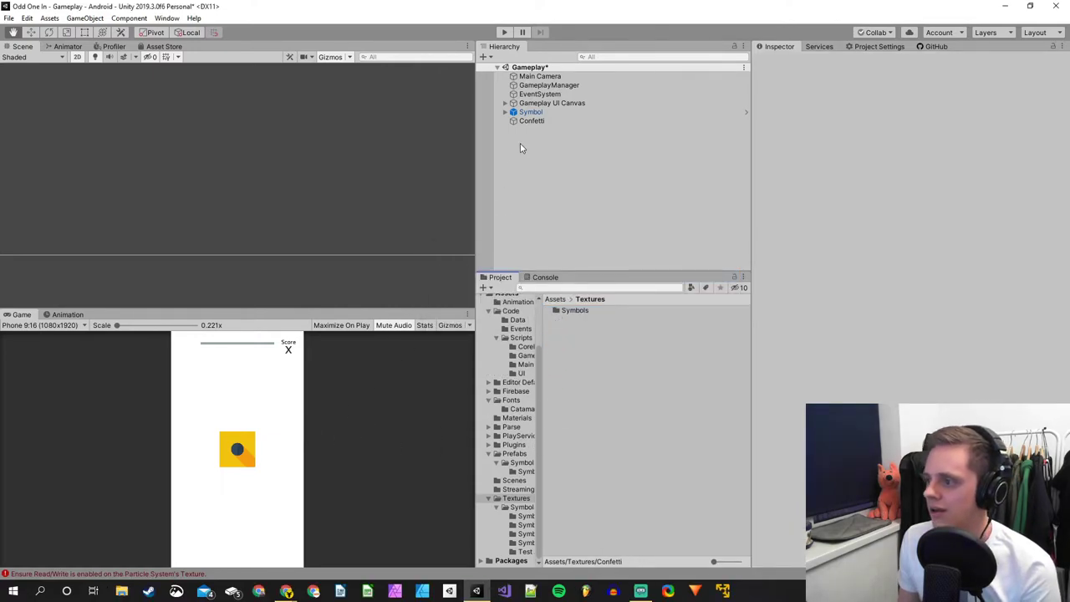
Turn off looping for the Confetti particle system and stop its preview playback.
click(531, 121)
scroll(282, 218, down, 8)
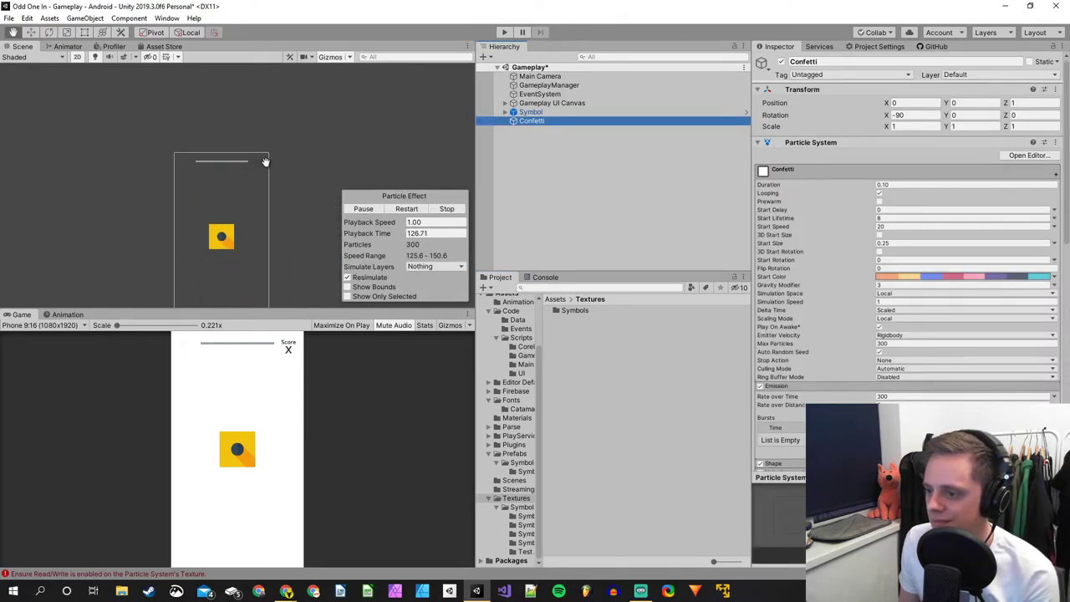
scroll(184, 242, up, 3)
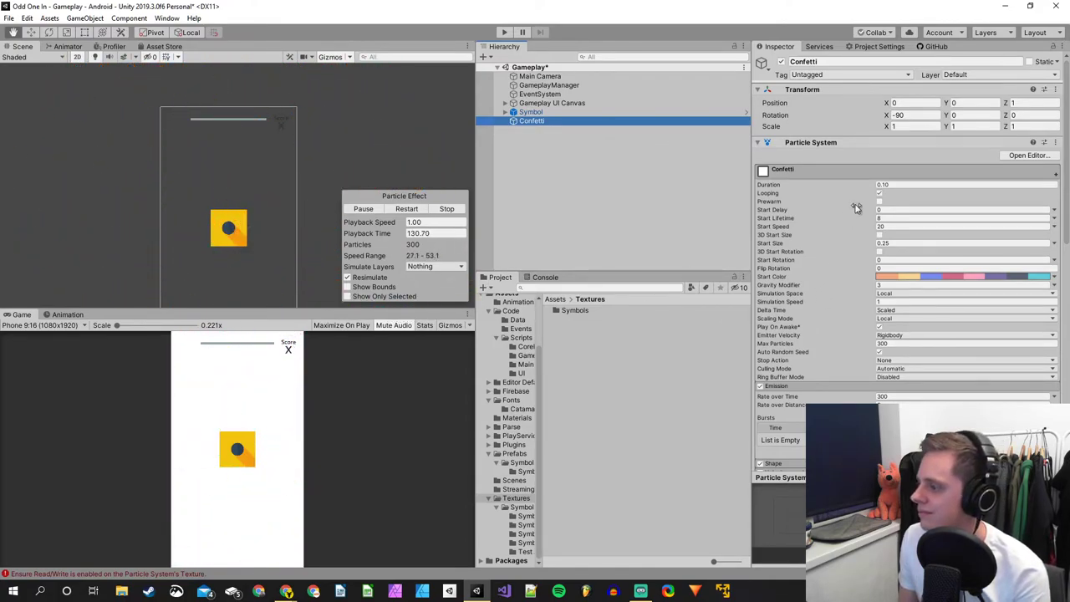
click(878, 193)
click(363, 209)
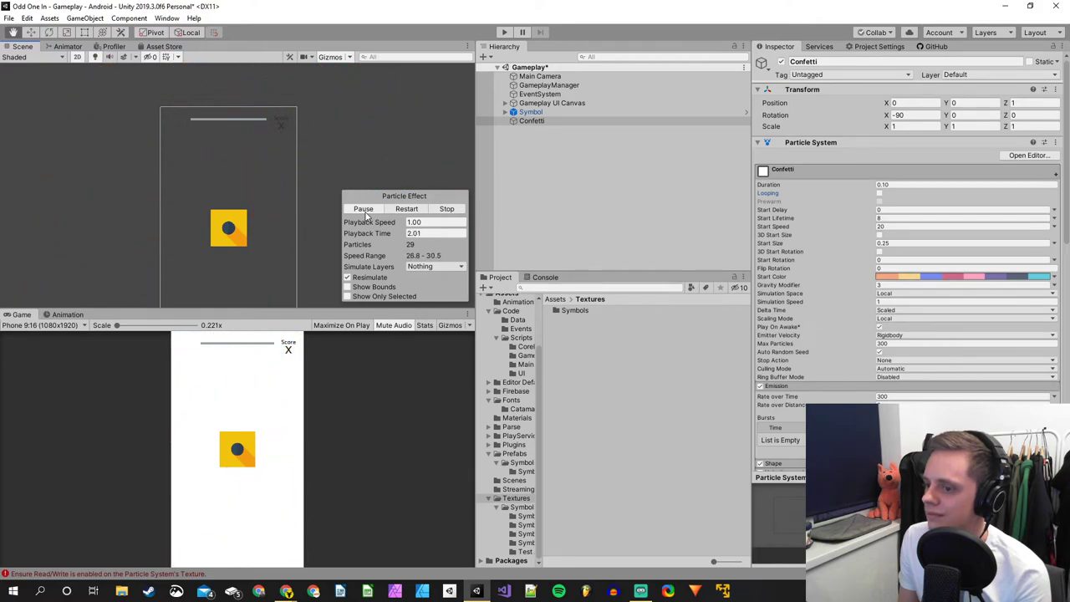
click(444, 209)
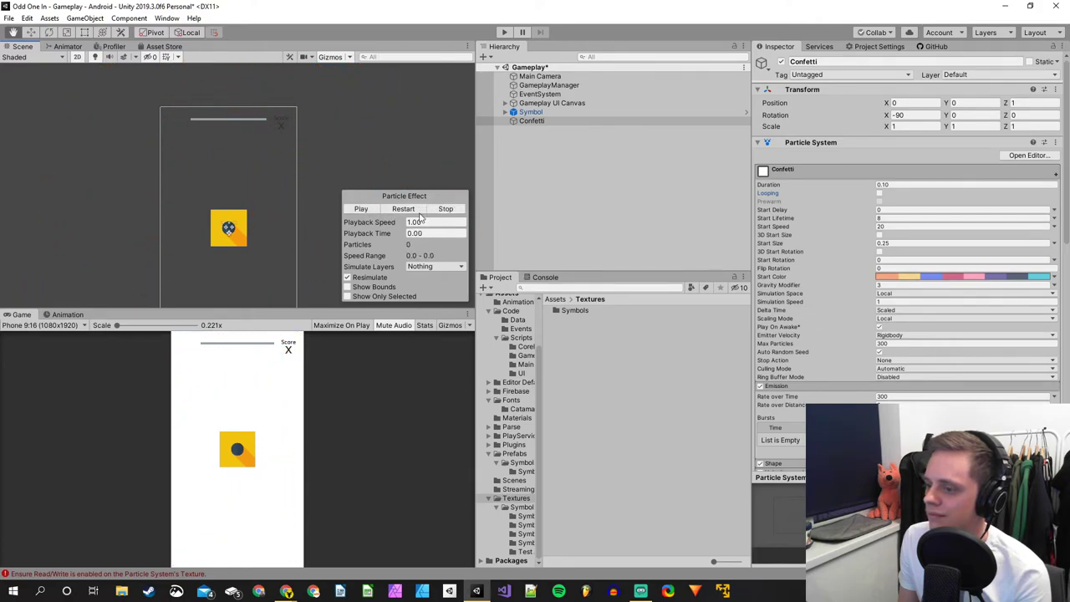
Preview the non-looping Confetti effect and examine its Max Particles and Emission settings.
click(364, 210)
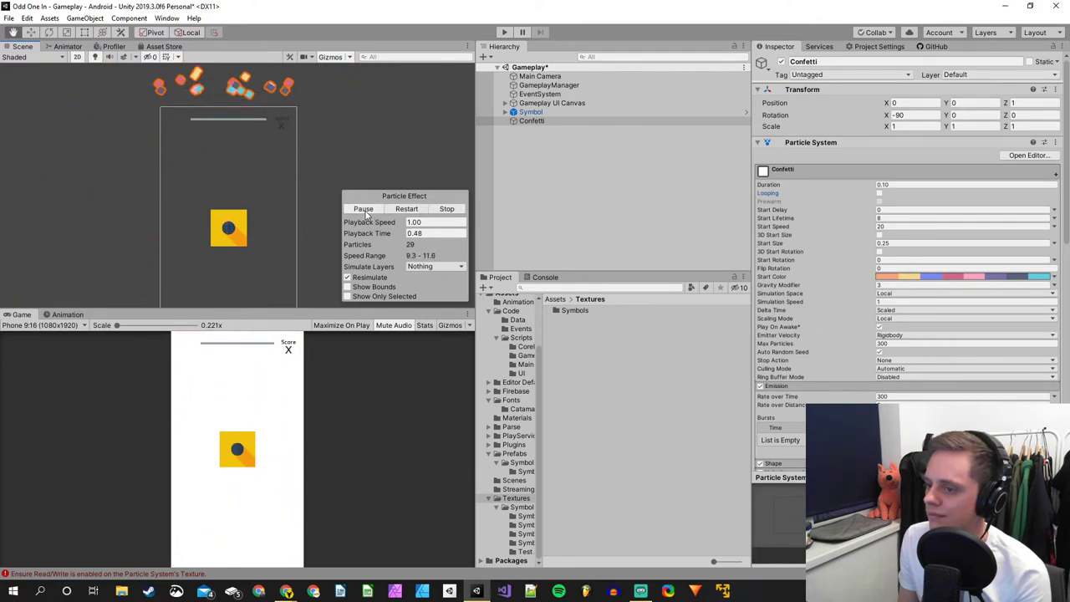
click(445, 209)
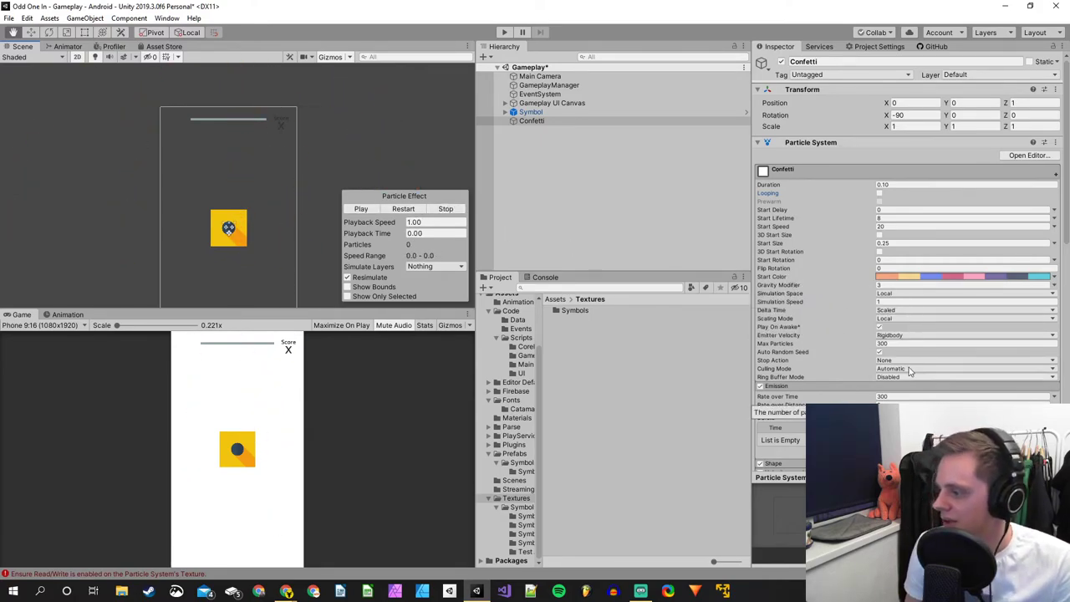
click(891, 344)
click(891, 344)
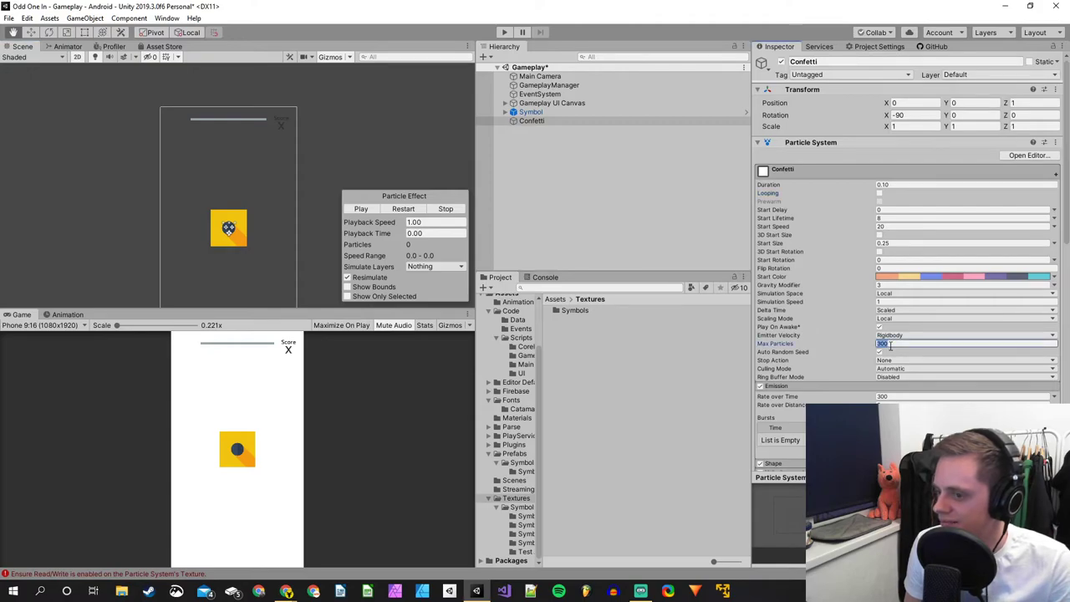
scroll(844, 368, down, 3)
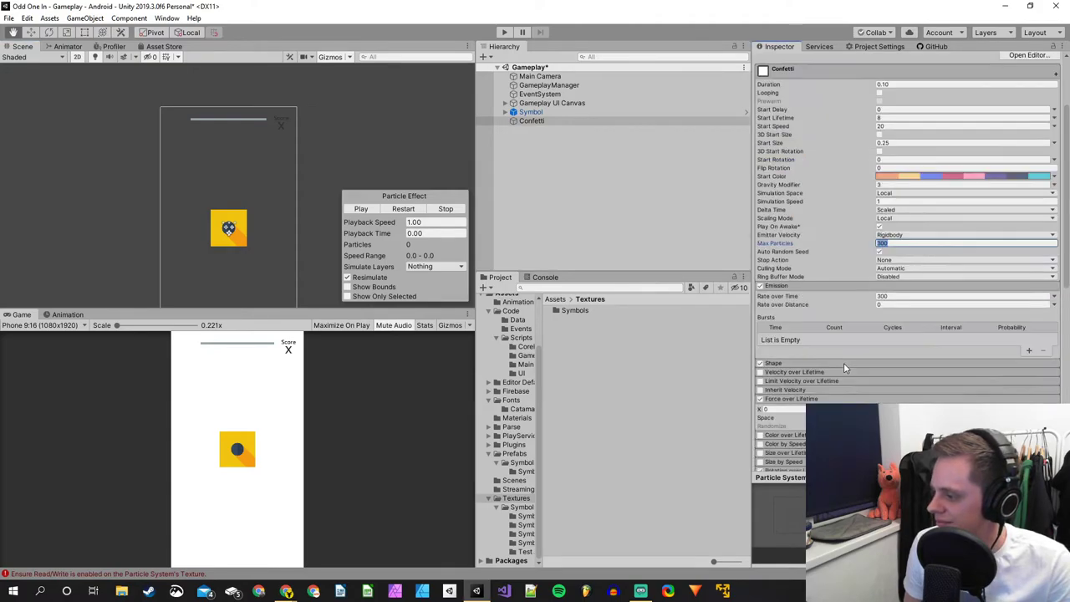
scroll(843, 366, up, 3)
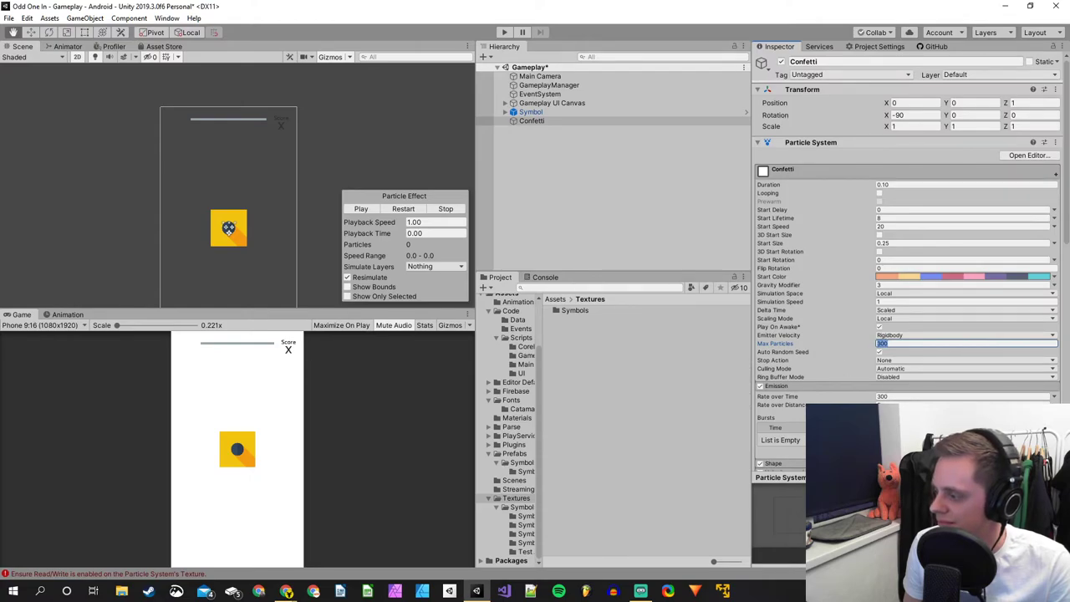
scroll(888, 351, down, 3)
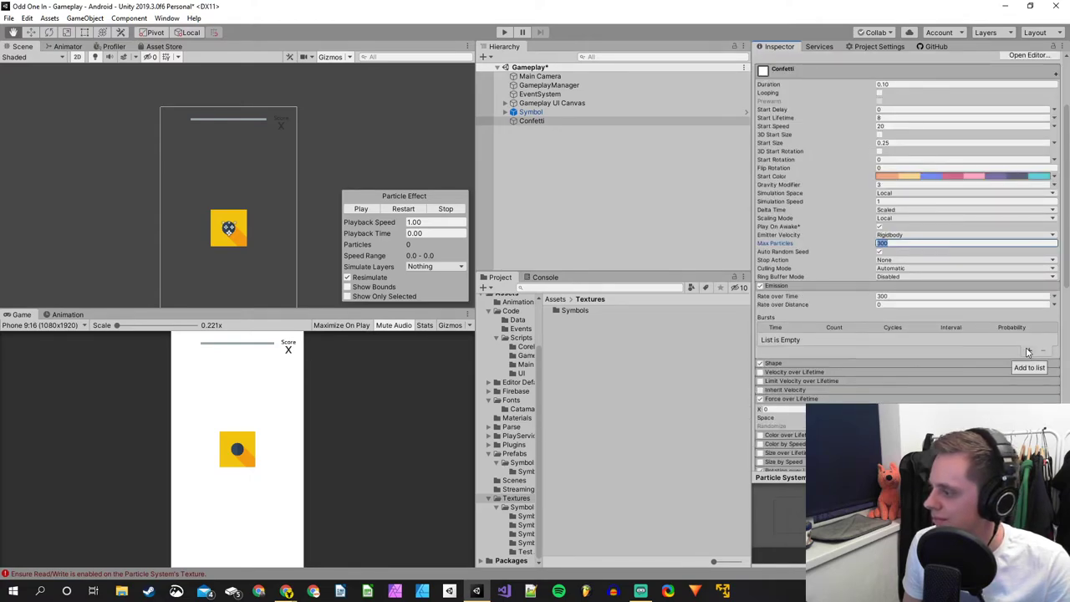
key(Tab)
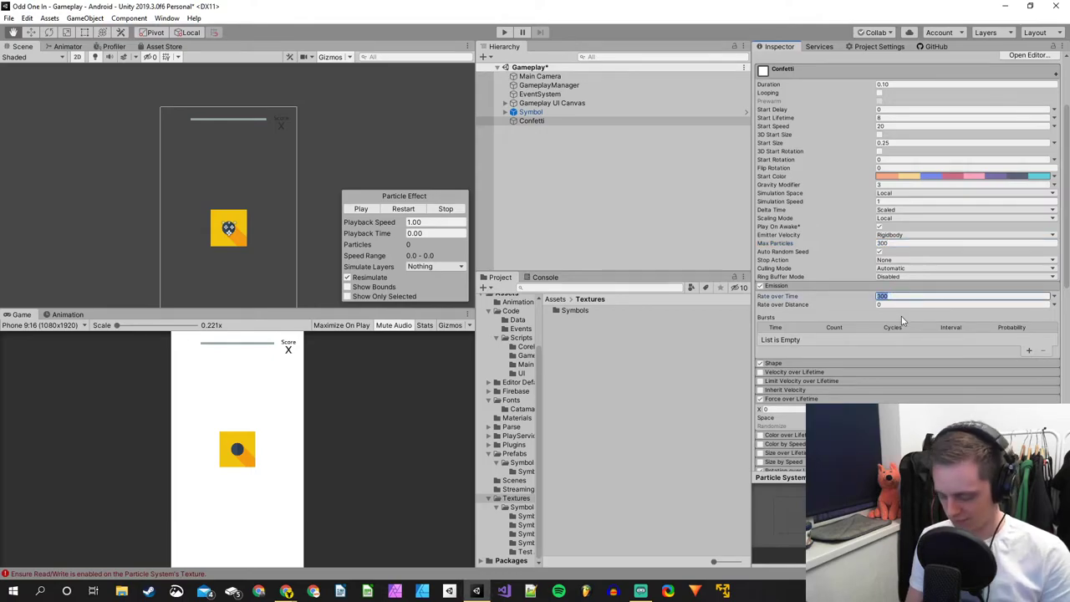
Try adding an emission burst with a count of 300 and preview the Confetti effect.
click(1029, 351)
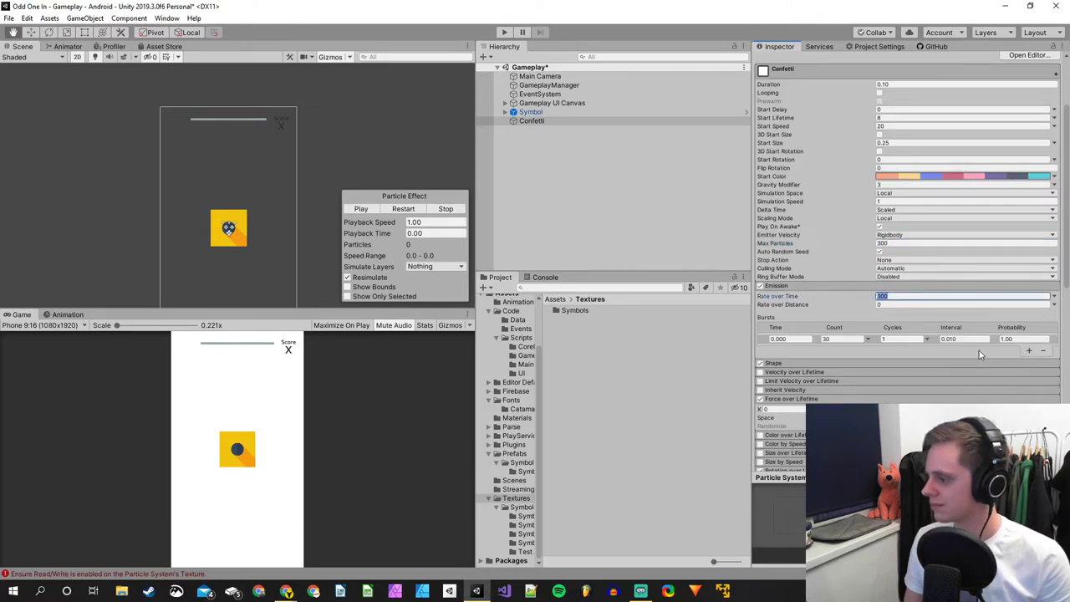
click(838, 338)
text(300)
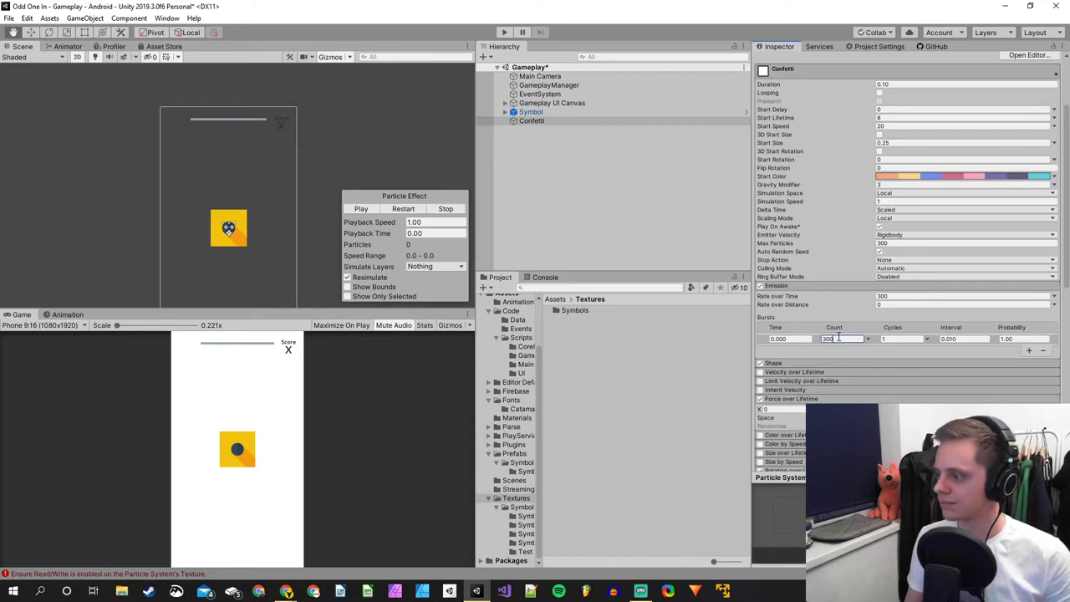
click(360, 209)
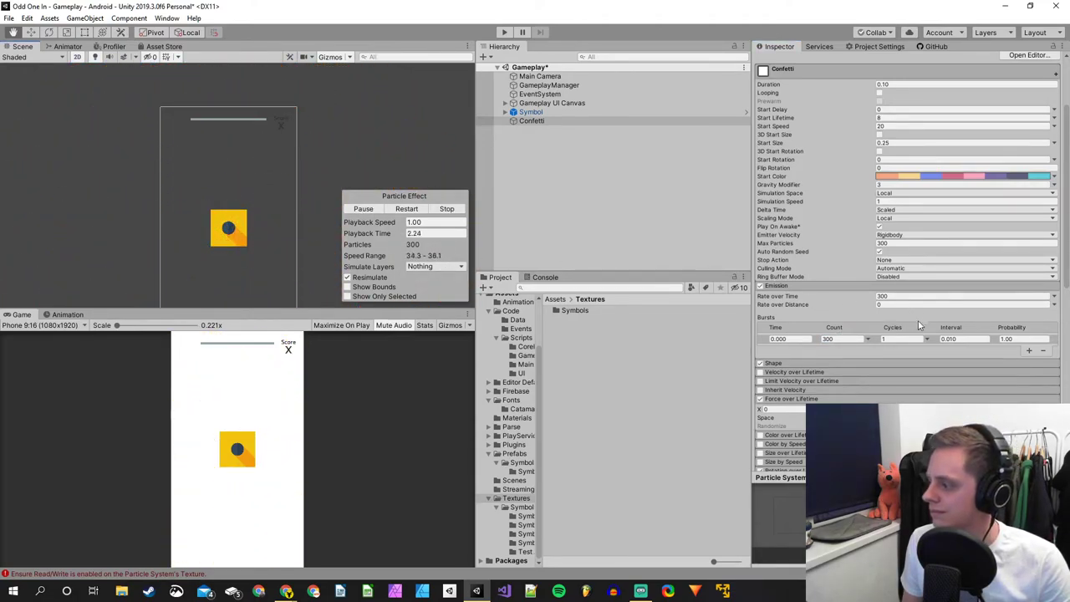
Remove the emission burst and replay the Confetti effect without it.
click(1044, 352)
click(445, 209)
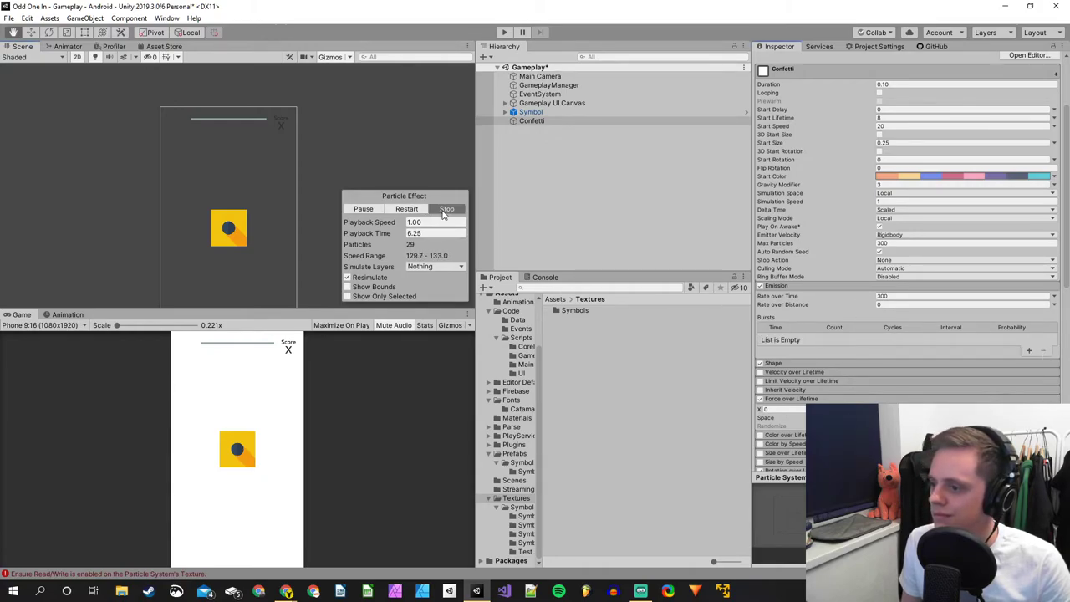
click(360, 209)
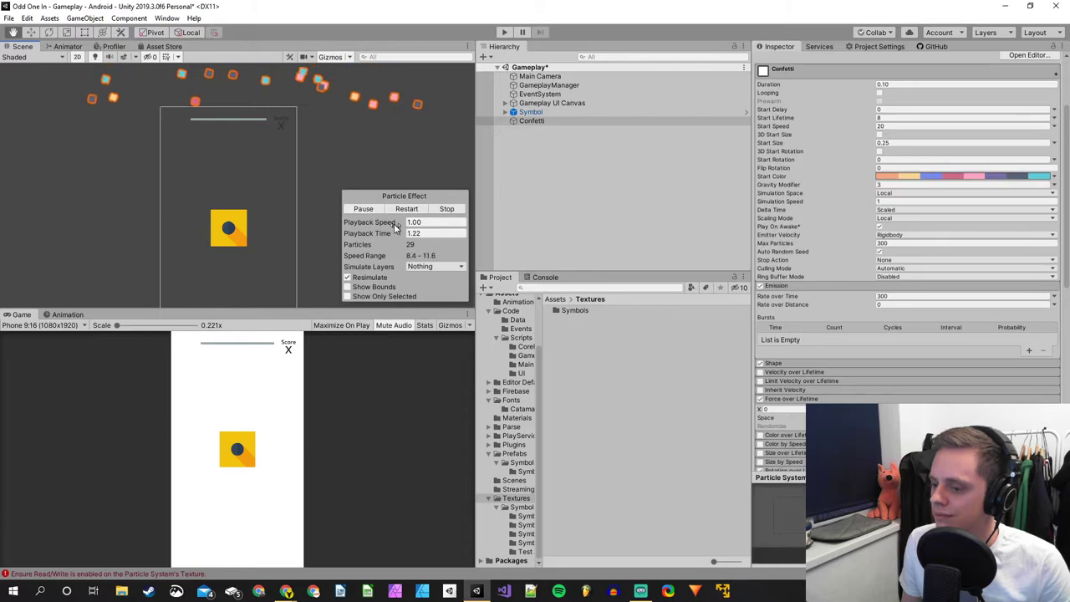
Set the Confetti system's Max Particles to 1000 and preview the effect from the start.
click(883, 244)
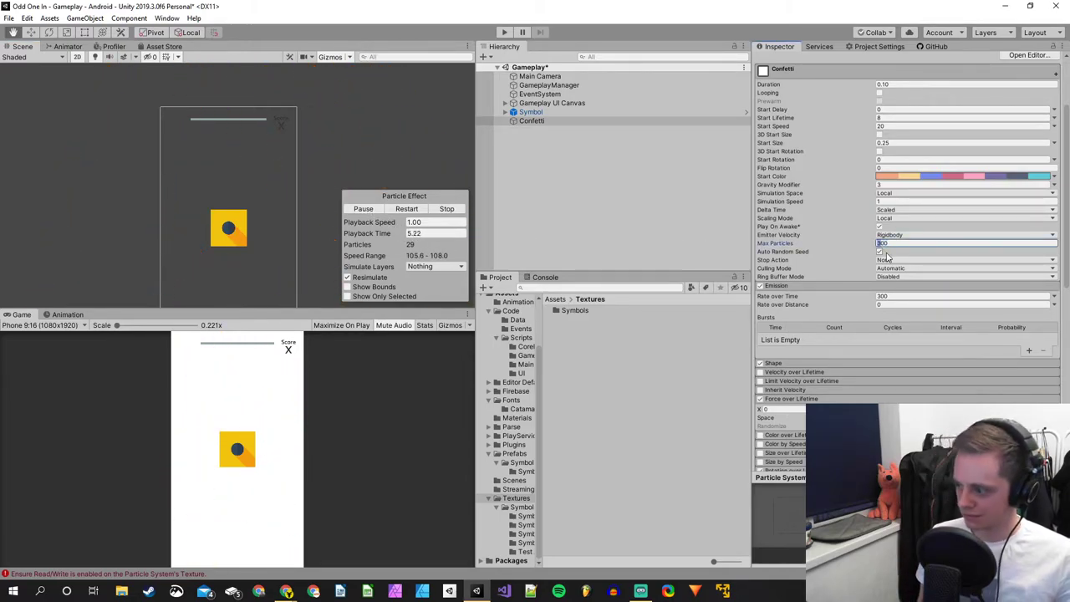
text(1000)
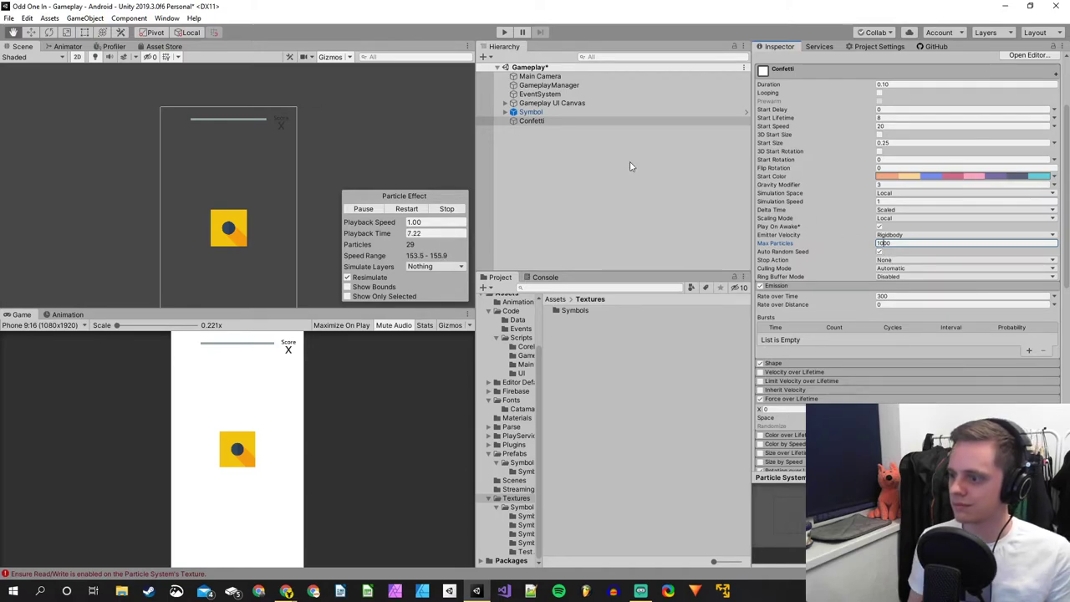
click(443, 209)
click(364, 209)
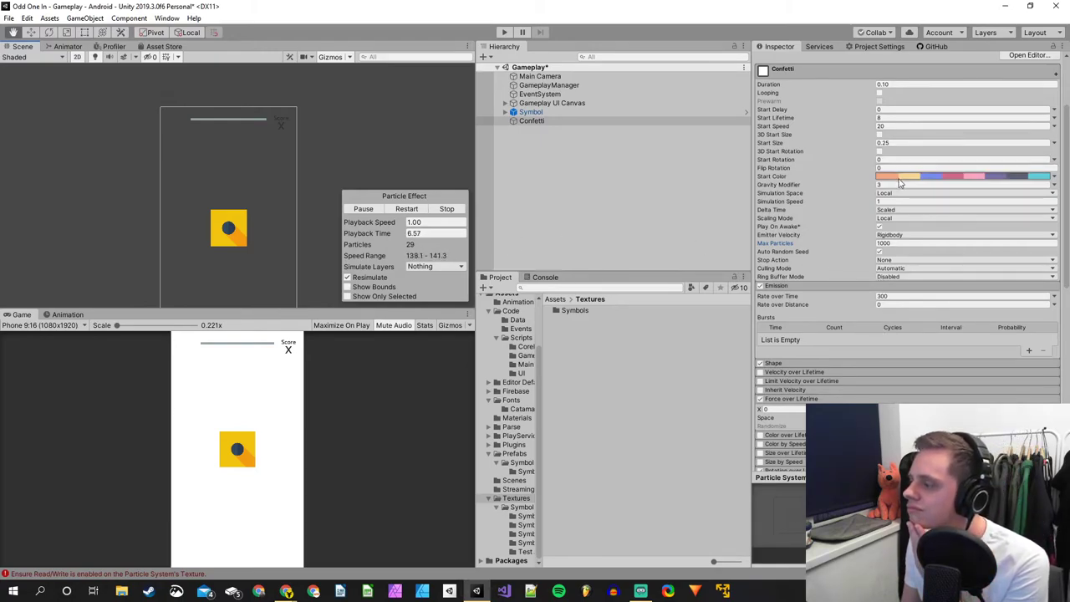
text(3)
key(Return)
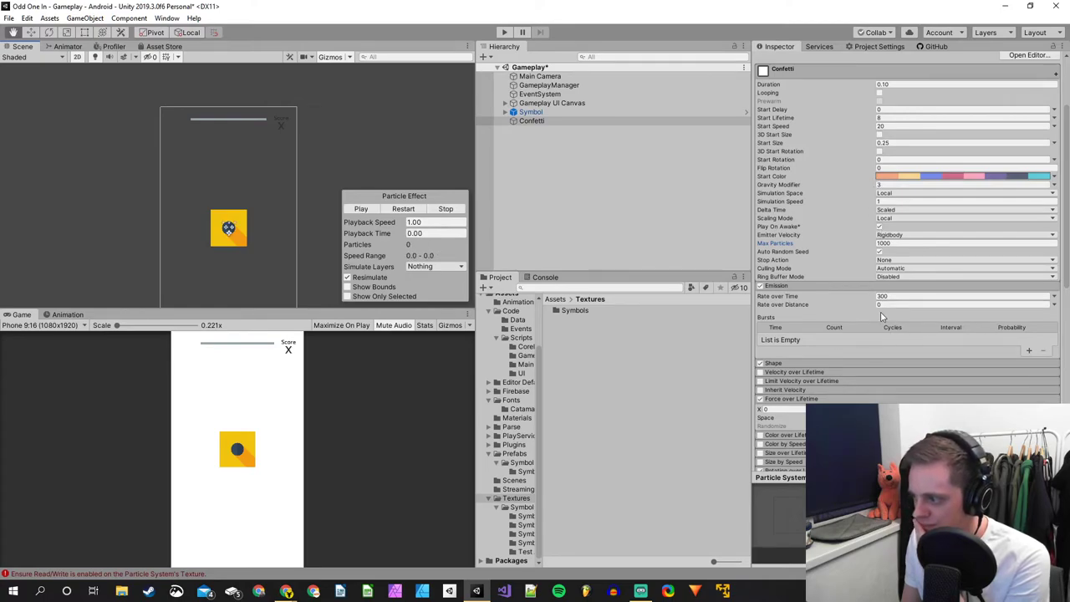
Add an emission burst with a count of 300 to the Confetti system and preview it.
click(1028, 350)
click(834, 338)
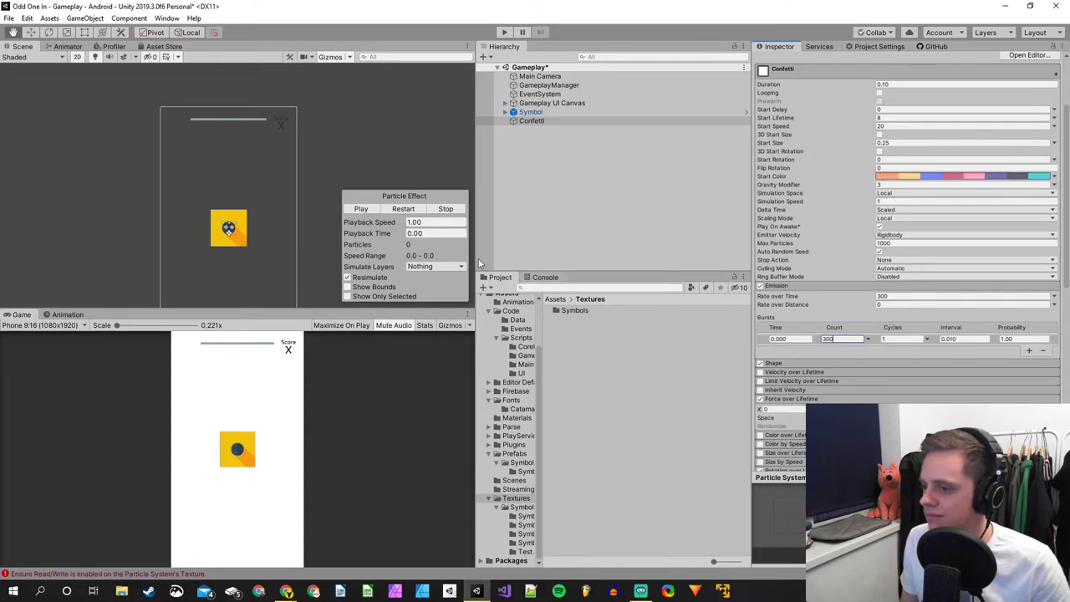
click(370, 210)
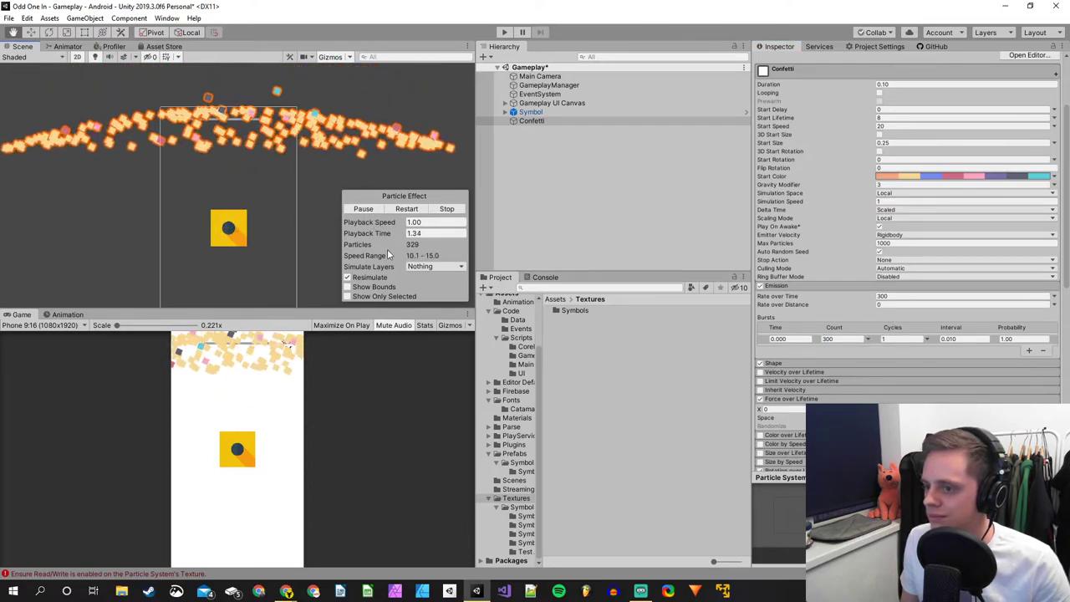
Try a burst count of 1000 and preview the Confetti effect.
click(831, 338)
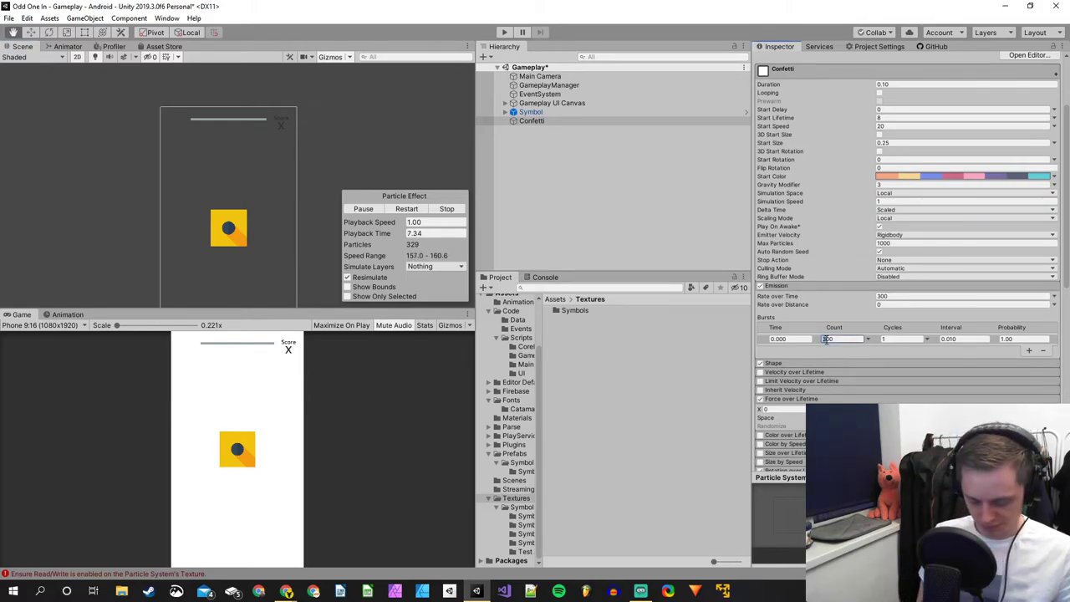
text(1000)
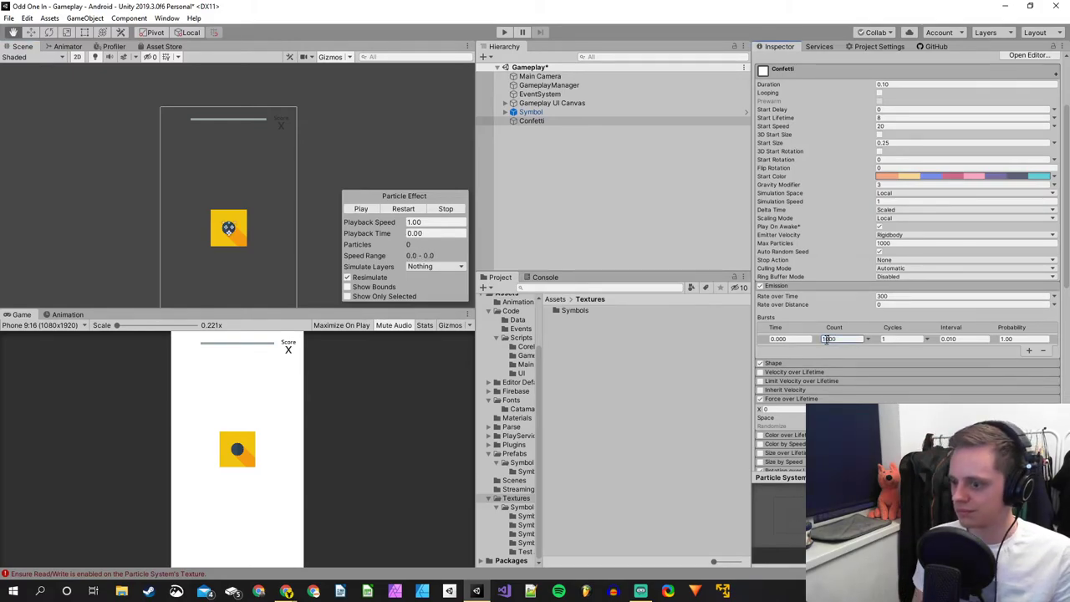
click(420, 208)
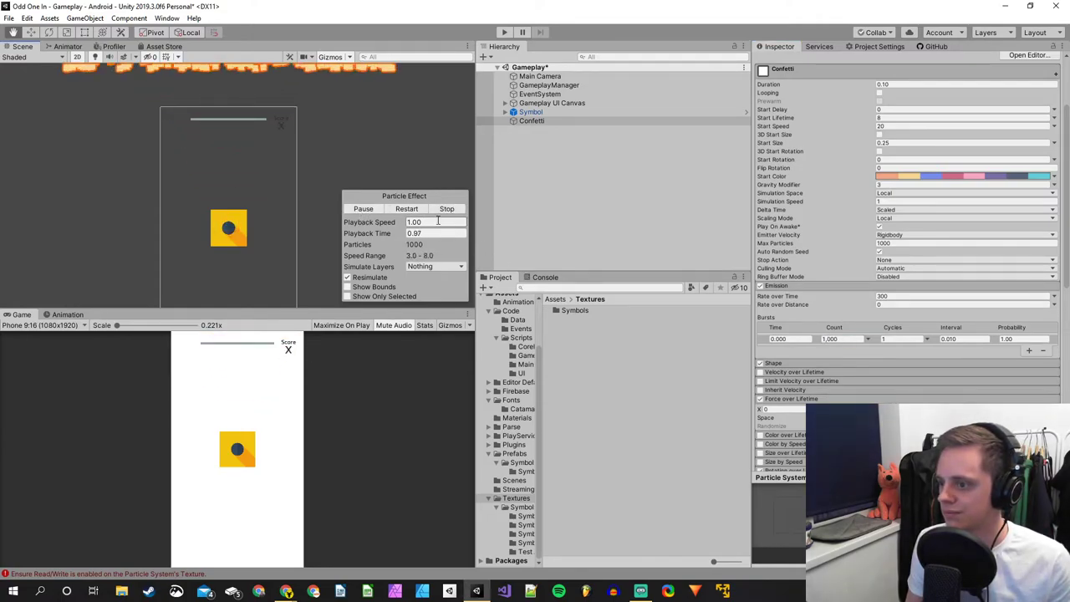
Set the burst count to 100 and replay the Confetti effect.
click(842, 339)
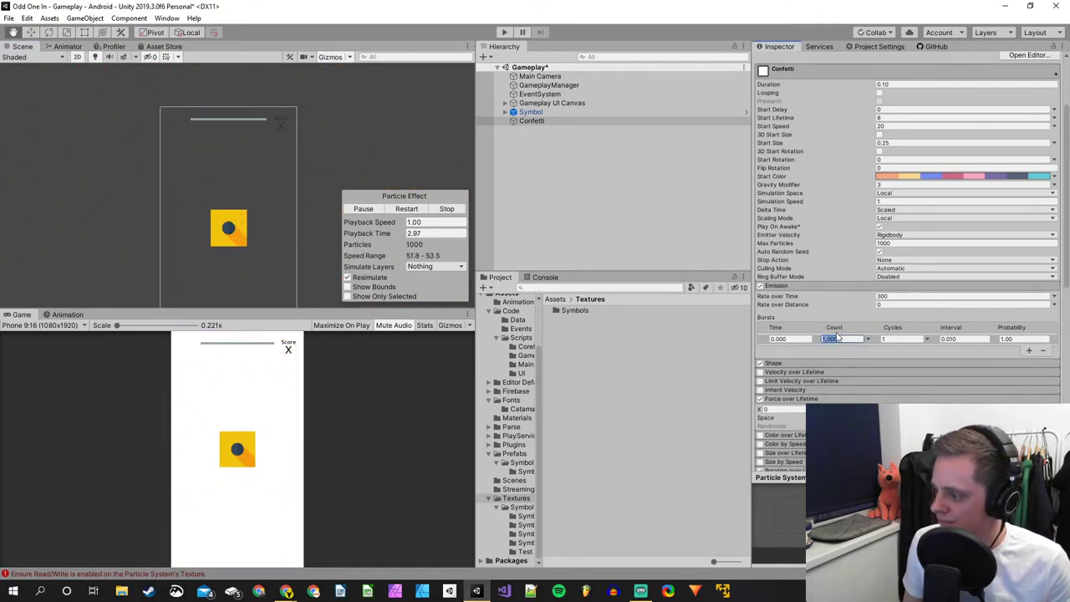
text(100)
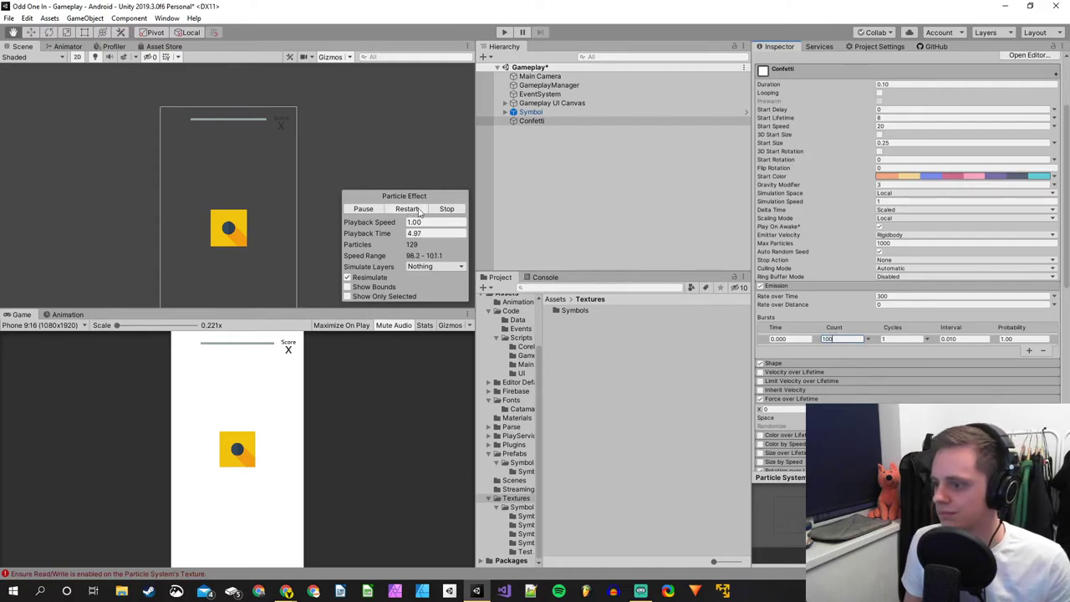
key(Return)
click(364, 208)
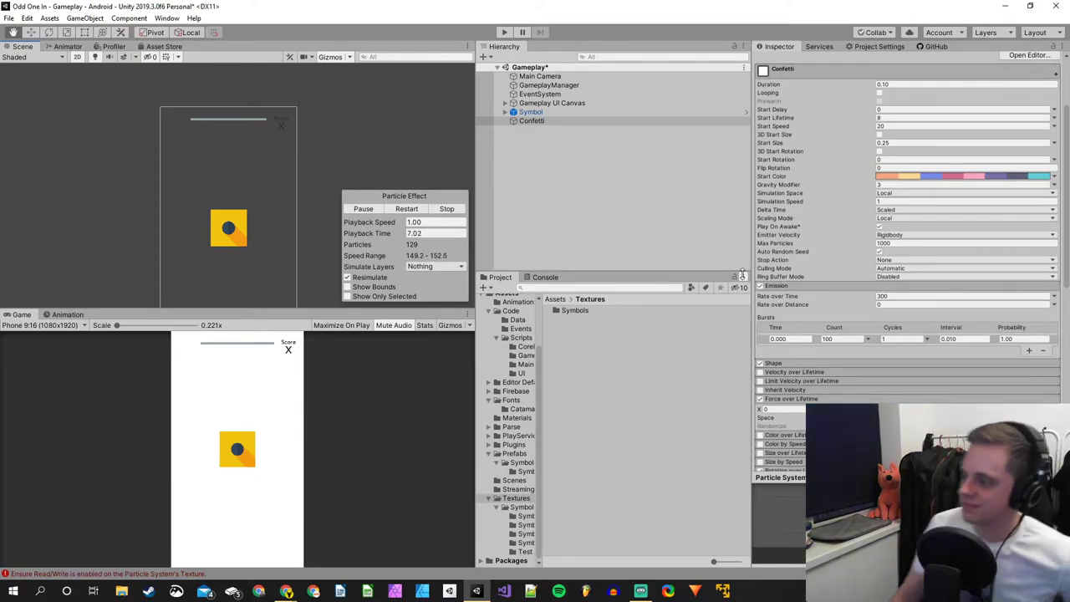
Set the emission's Rate over Time to 100 and preview the Confetti effect.
click(884, 296)
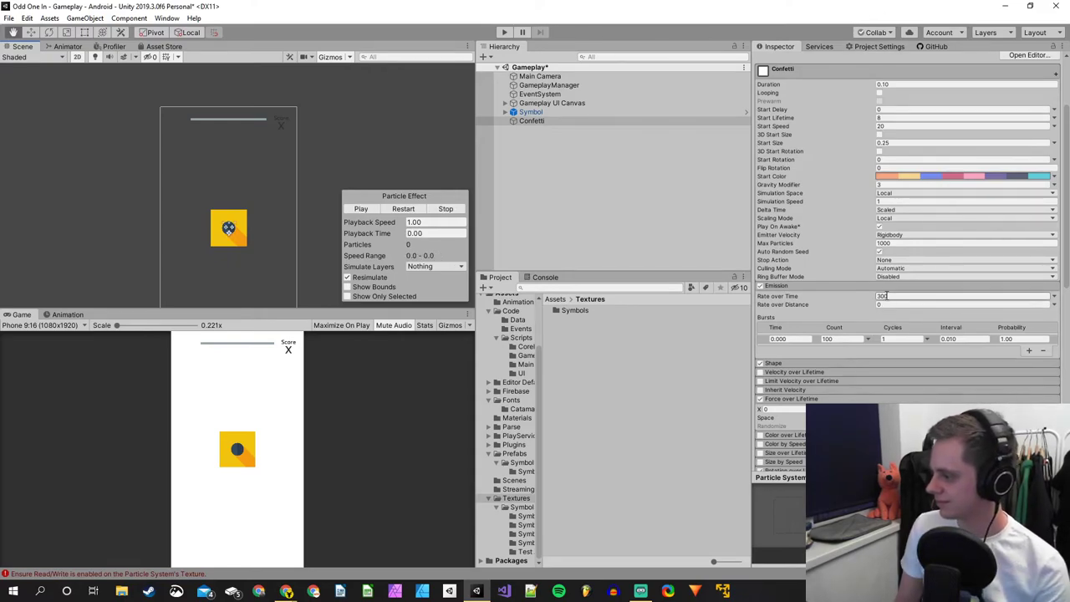
double_click(885, 296)
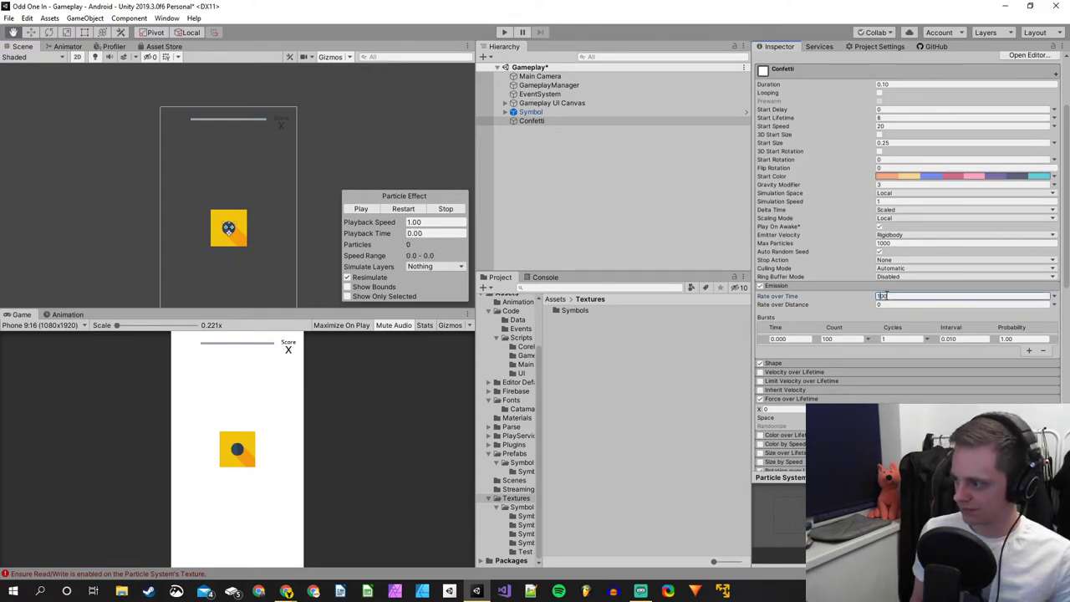
click(365, 211)
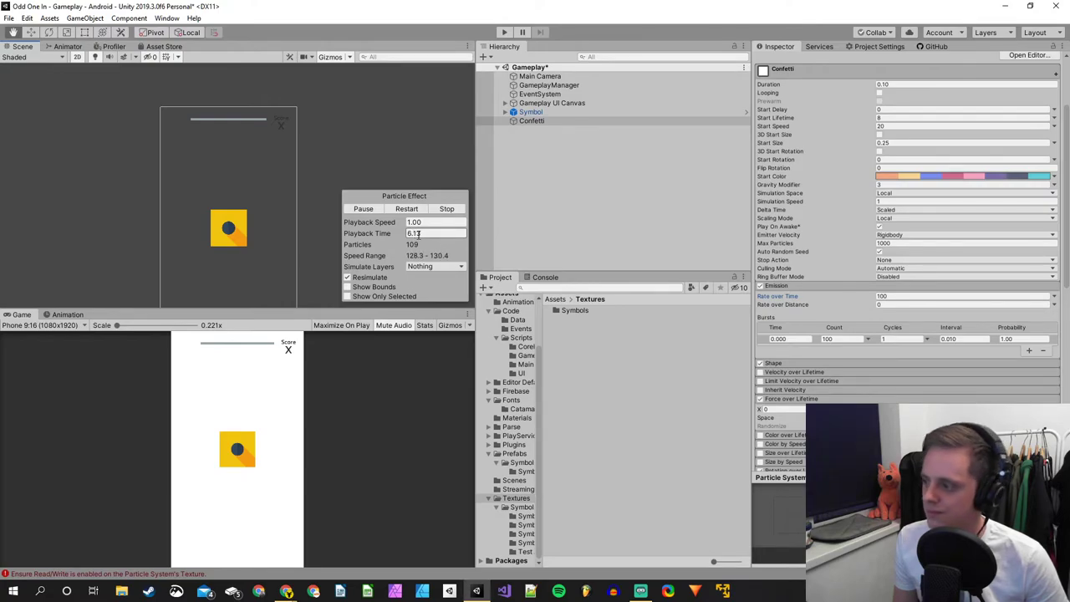
Test the Confetti effect with a Start Speed of 10, and set it to 15 and preview again.
click(881, 126)
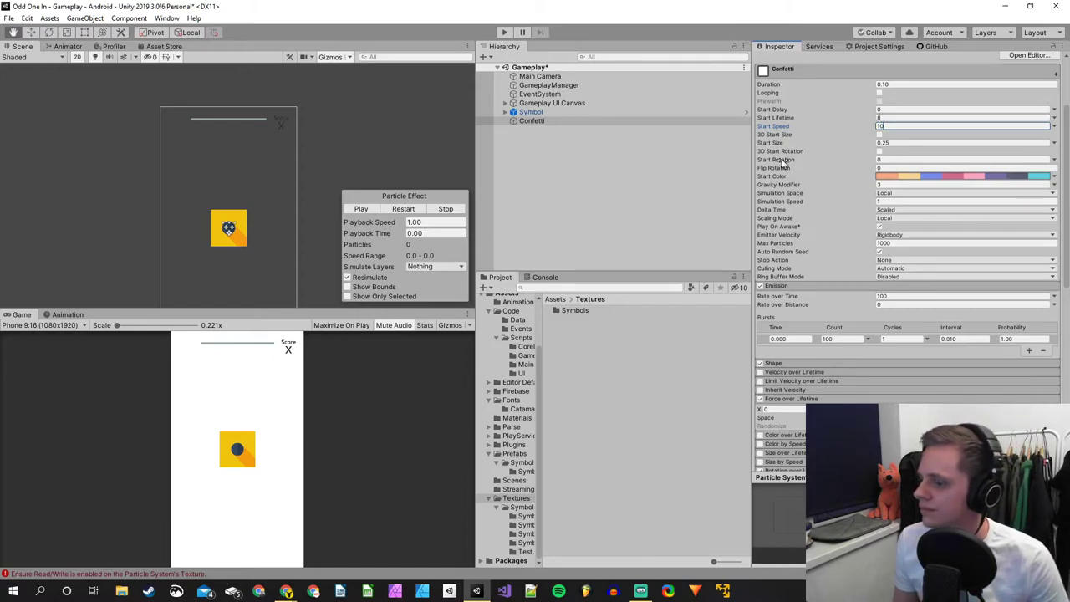
click(368, 210)
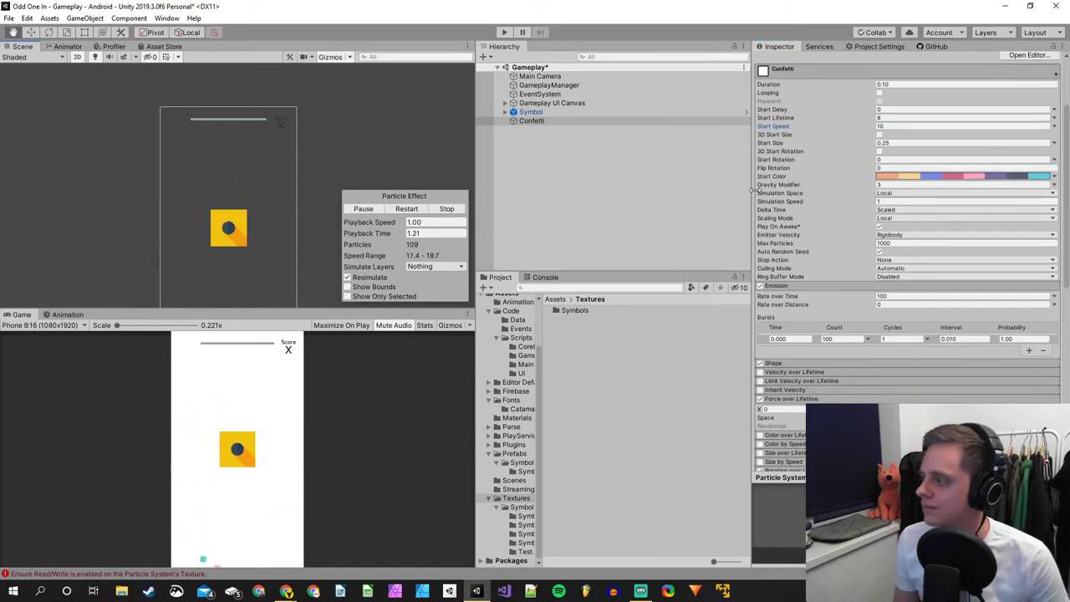
click(881, 126)
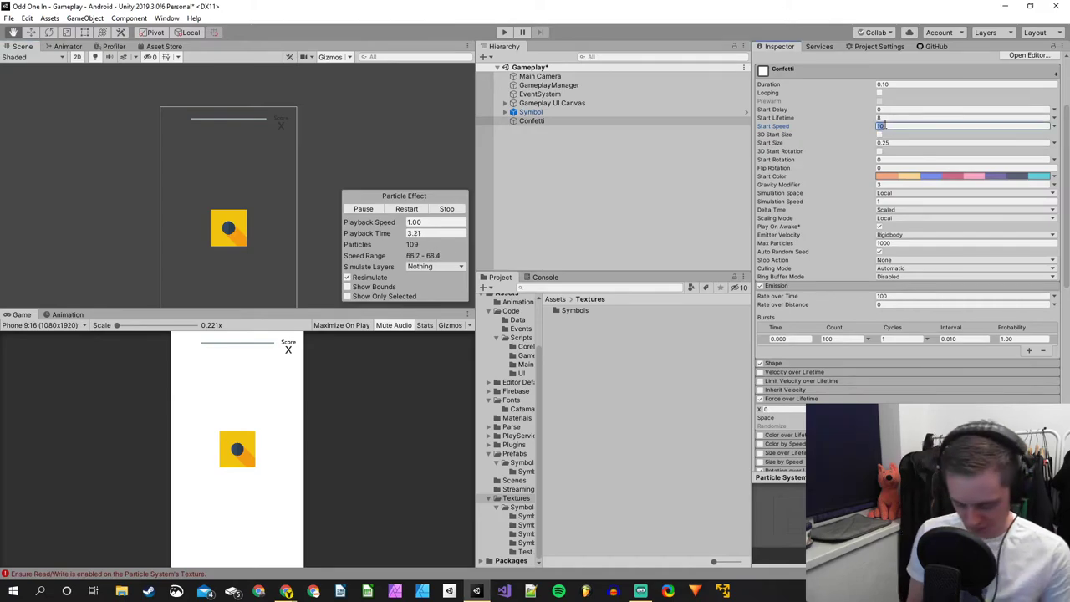
text(15)
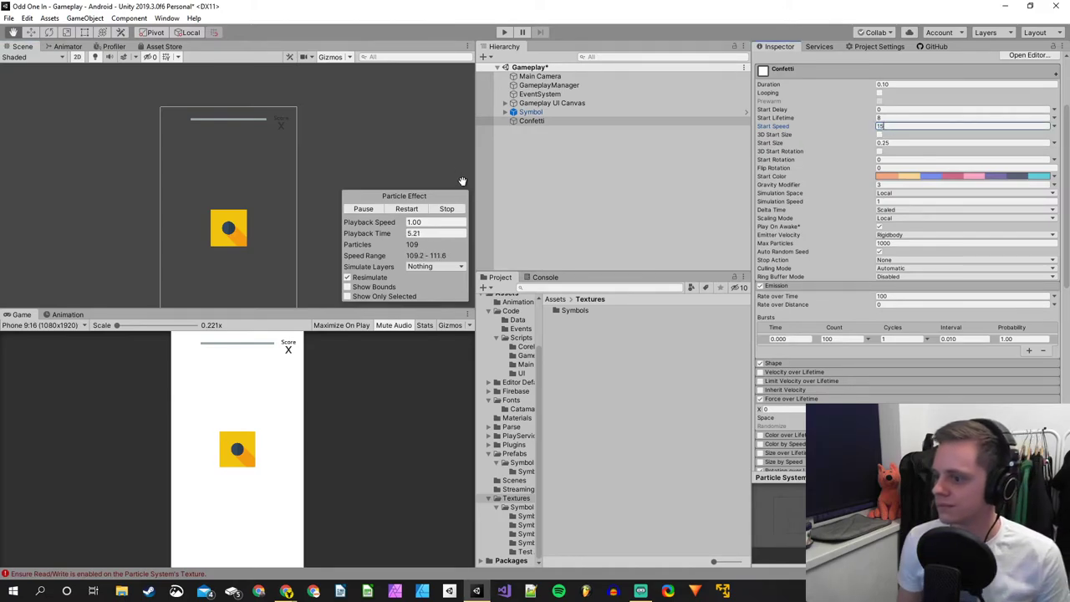
click(424, 210)
click(365, 210)
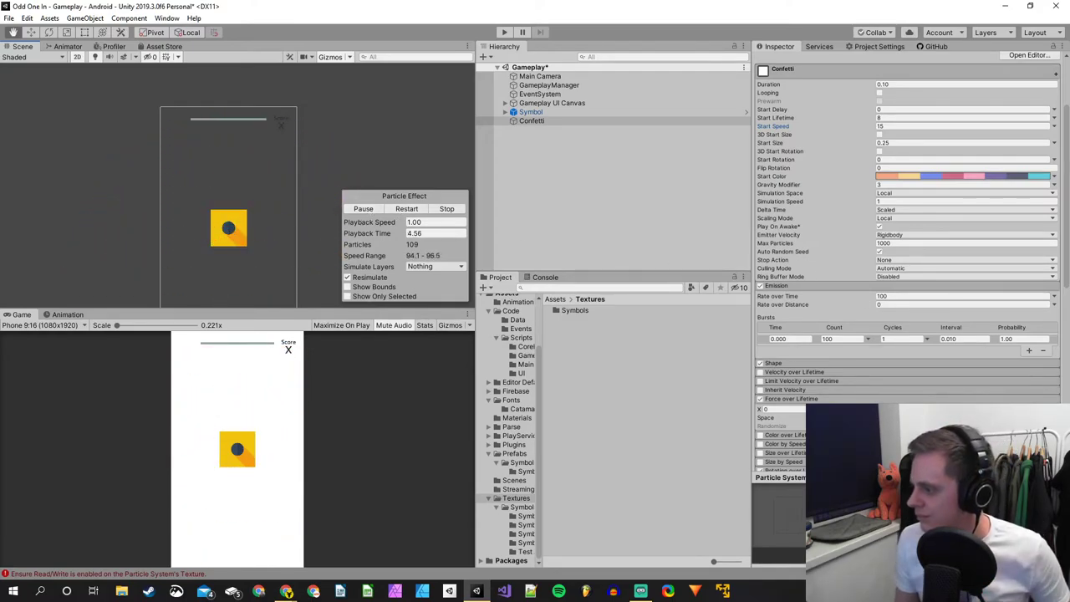
Add a second emission burst with a count of 100 and preview the Confetti effect.
click(1029, 351)
click(845, 348)
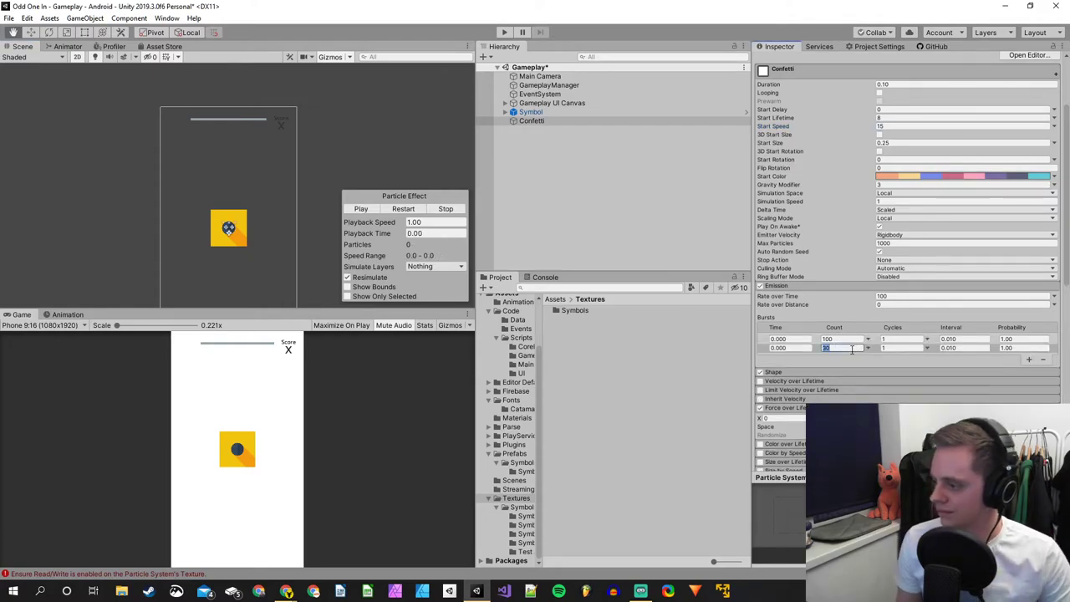
text(100)
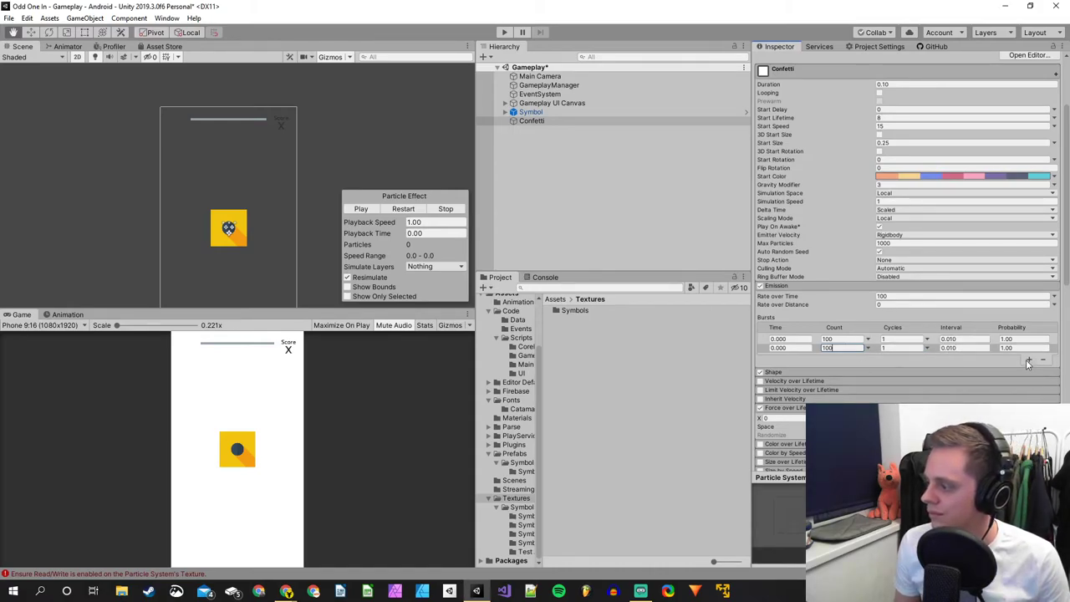
click(407, 209)
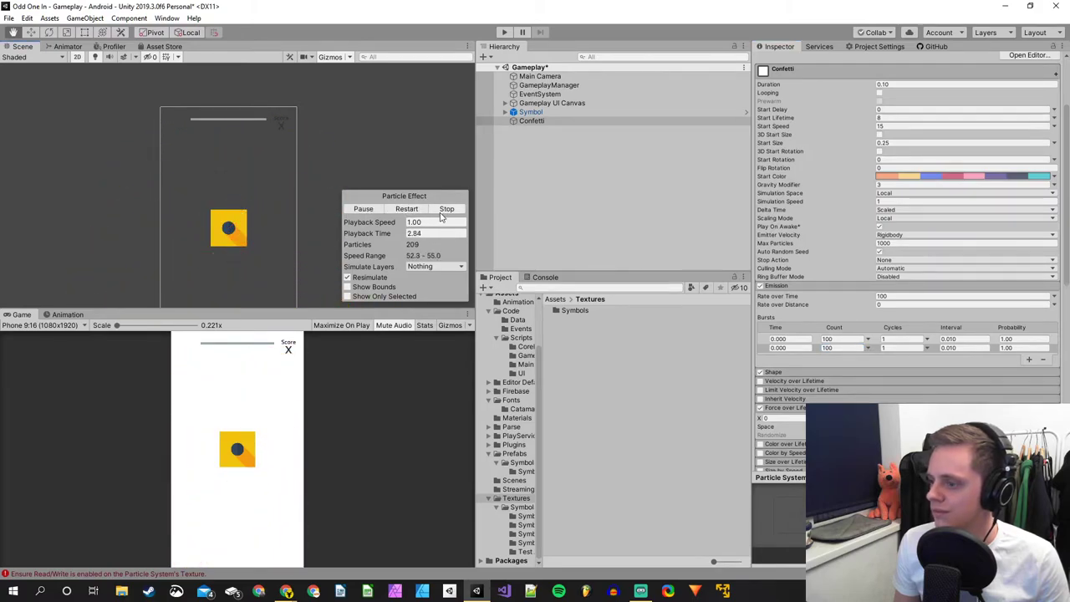
Set the first burst's cycles to Infinite, remove the second burst, and preview the Confetti effect.
click(443, 213)
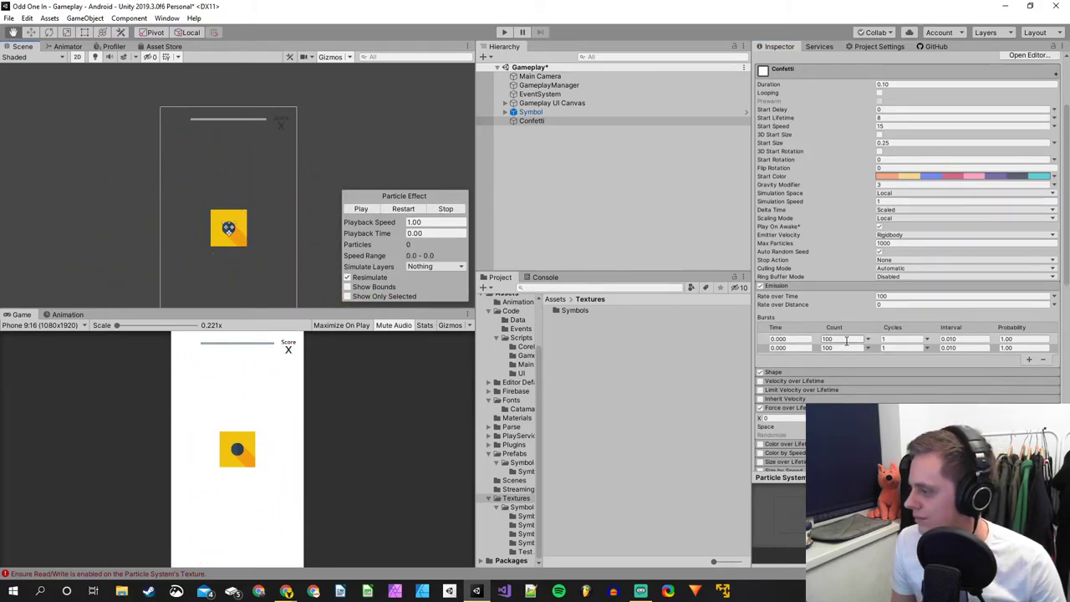
click(928, 343)
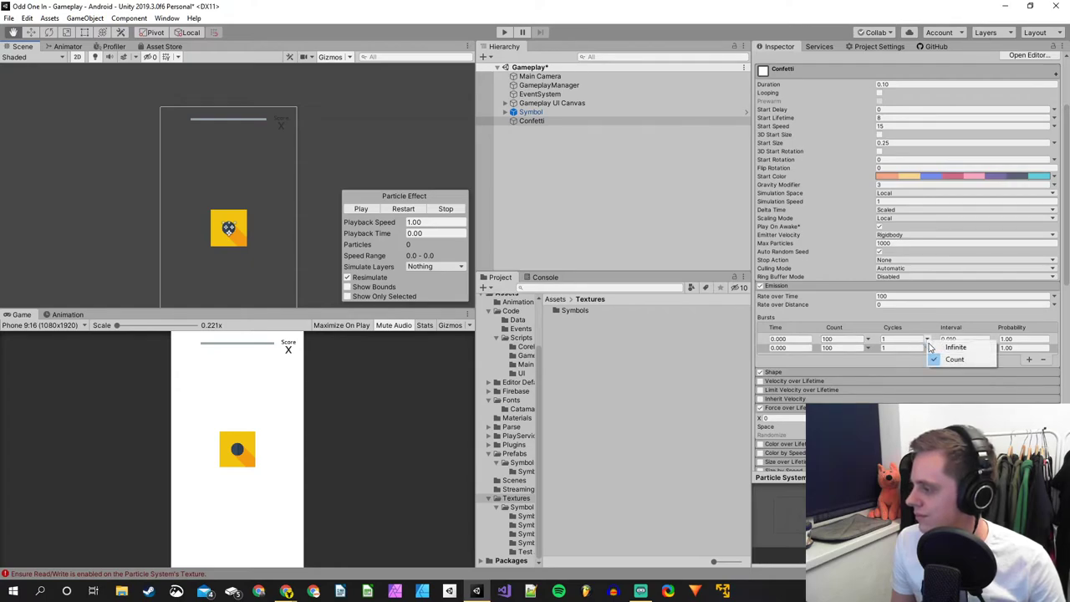
click(951, 346)
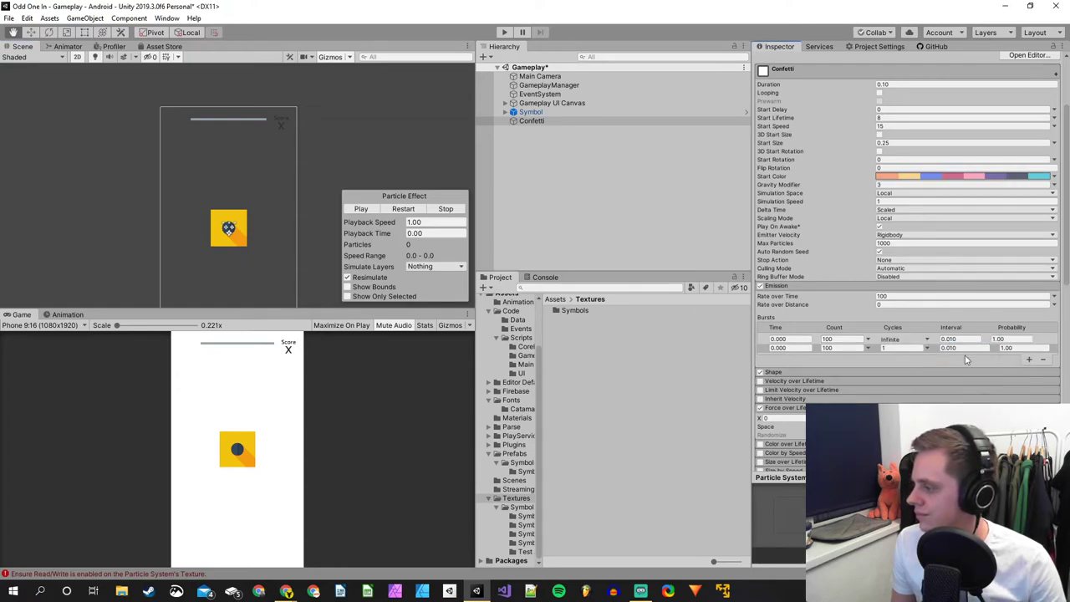
click(1044, 359)
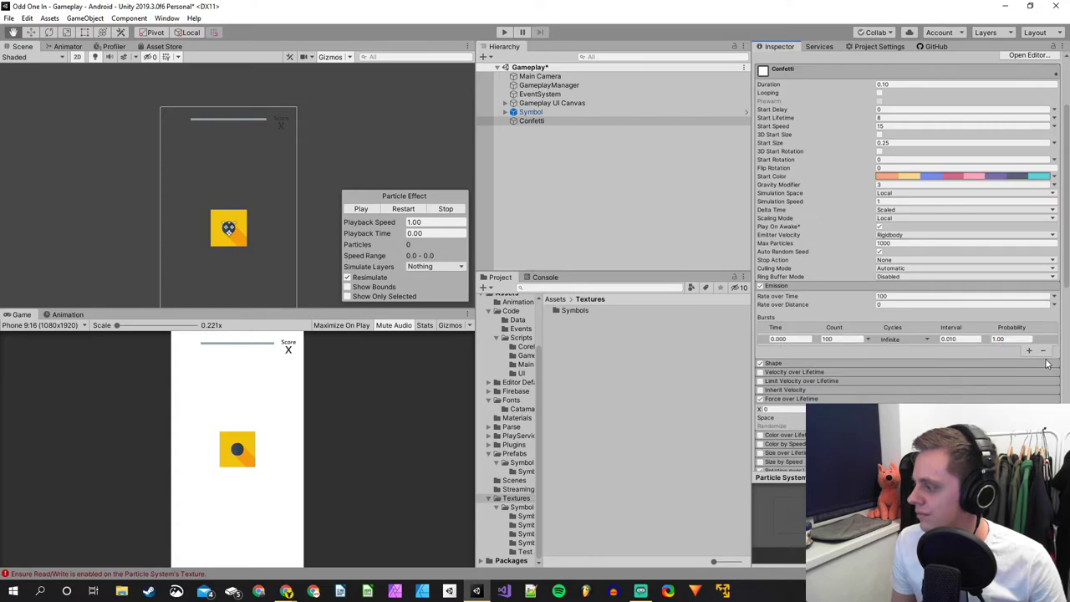
click(404, 210)
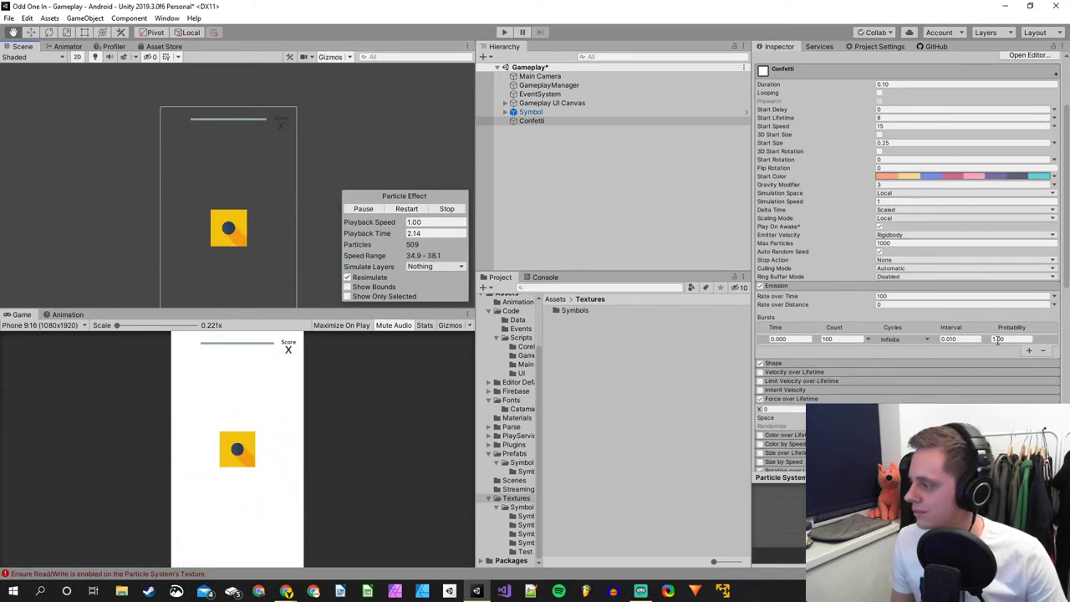
Set the burst's interval to 0.02.
click(961, 342)
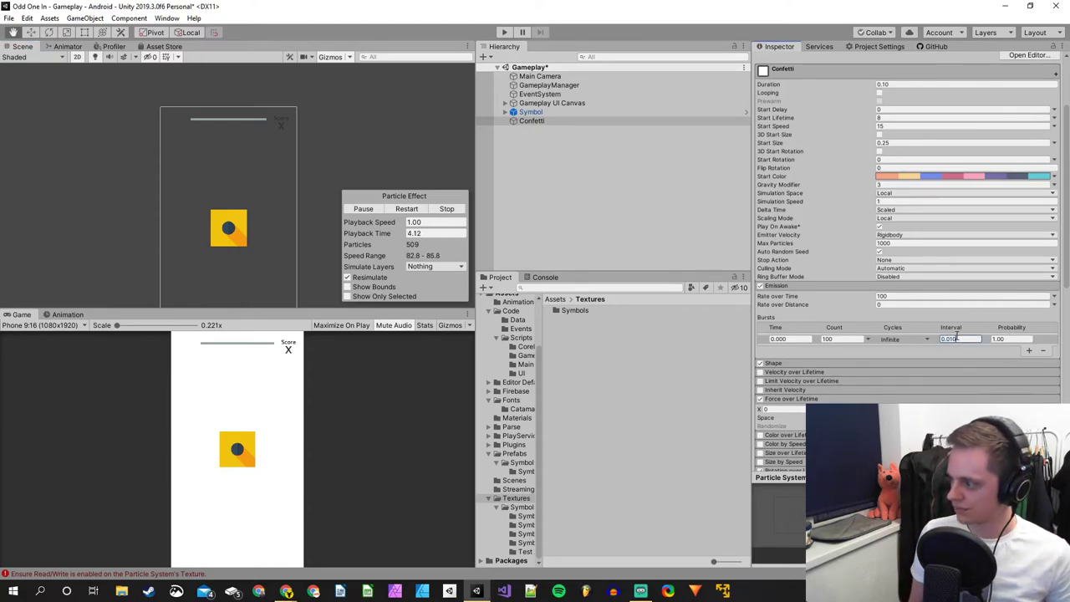
key(BackSpace)
text(2)
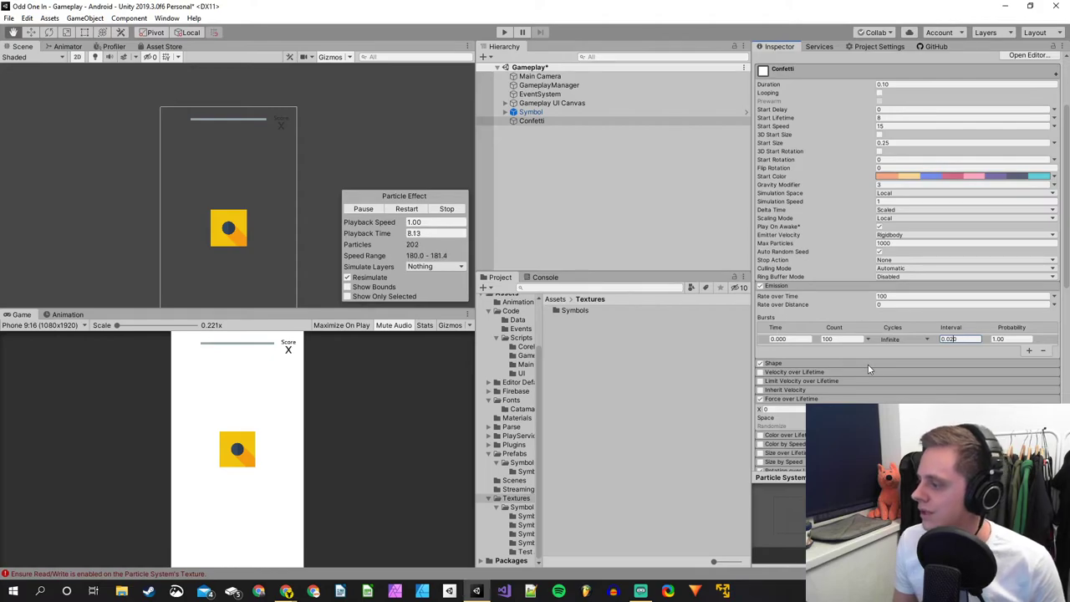
Set the emission's Rate over Time to 300 and the burst count to 30, and preview the Confetti effect.
click(880, 294)
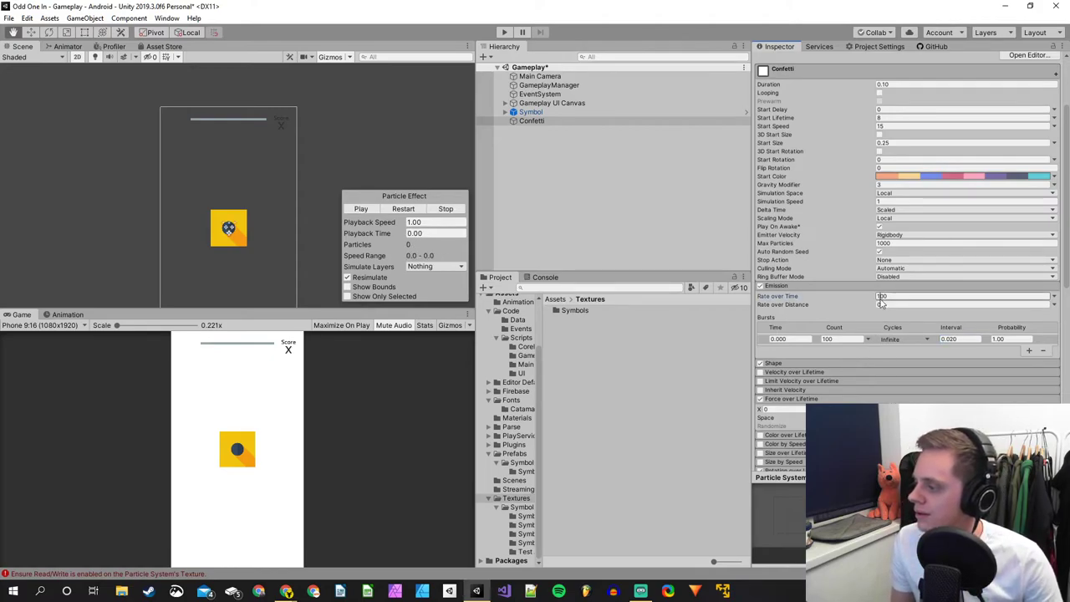
text(300)
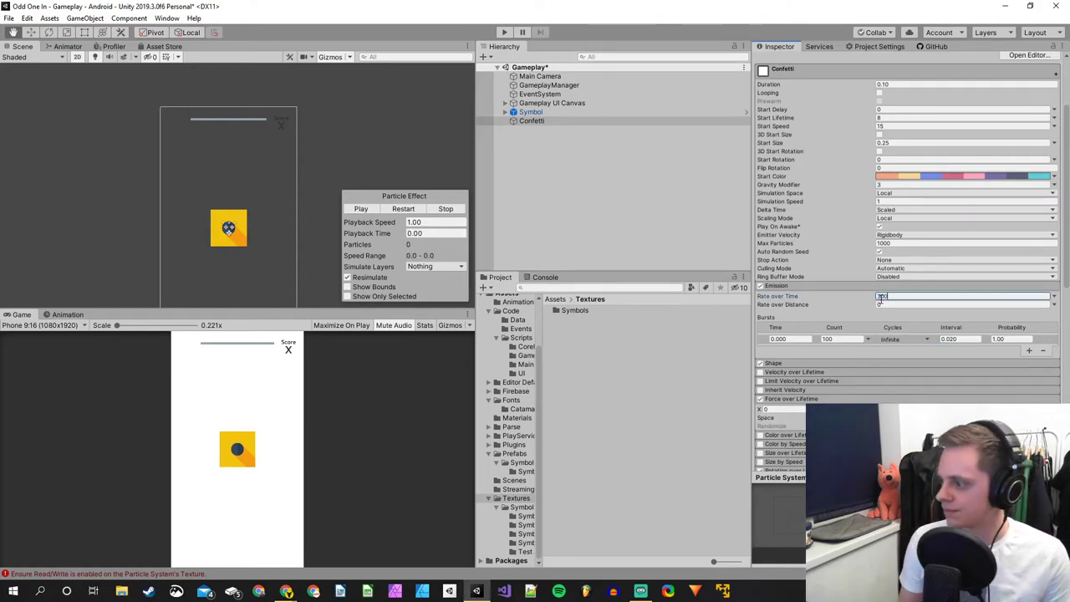
click(827, 339)
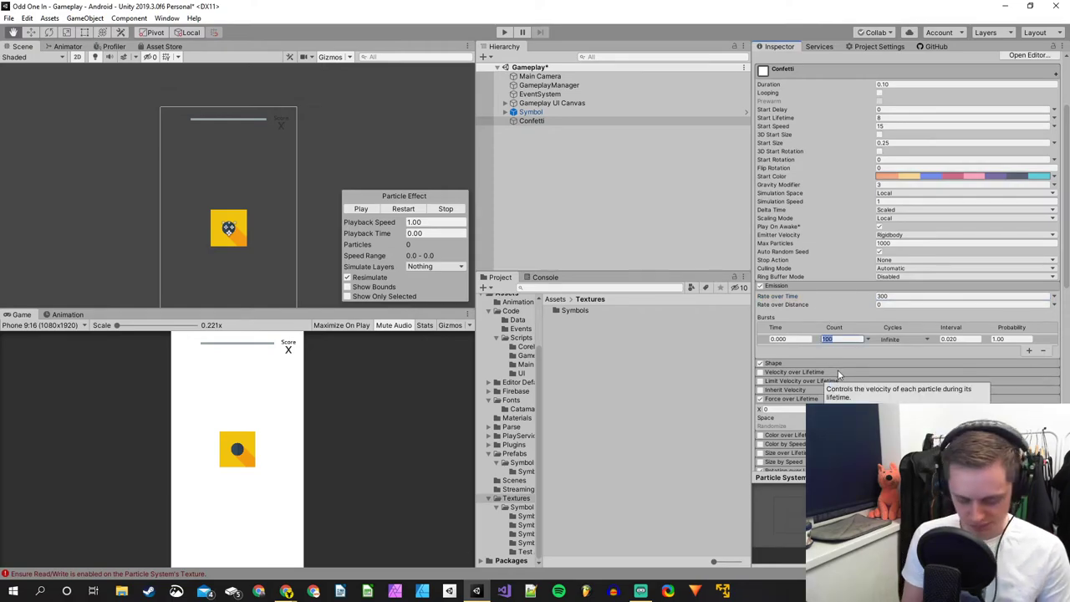
text(30)
click(407, 210)
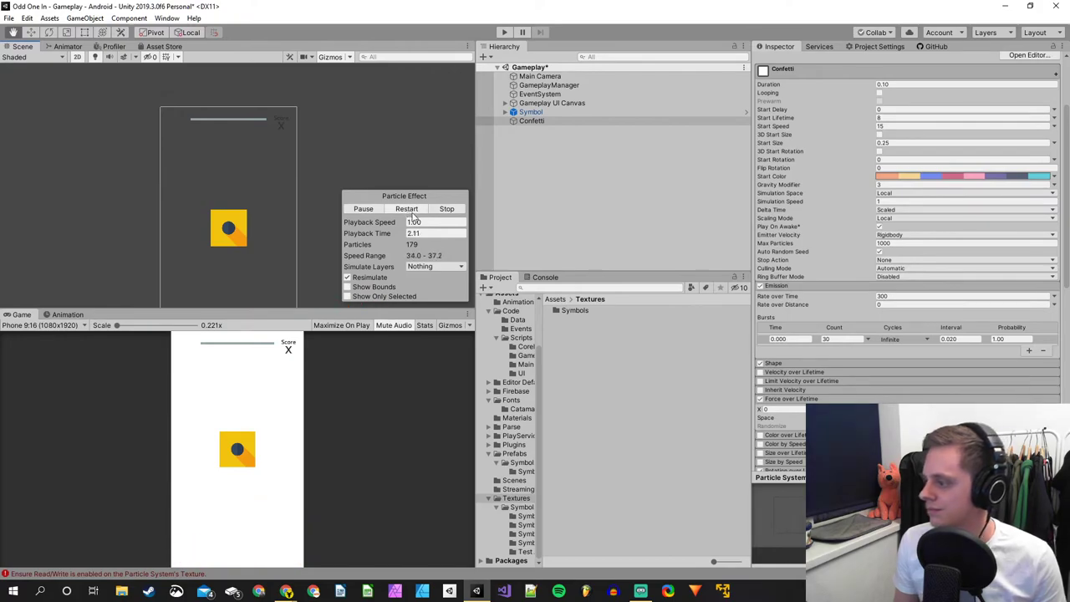
Set Max Particles to 300 and replay the Confetti effect several times to judge the burst.
click(885, 243)
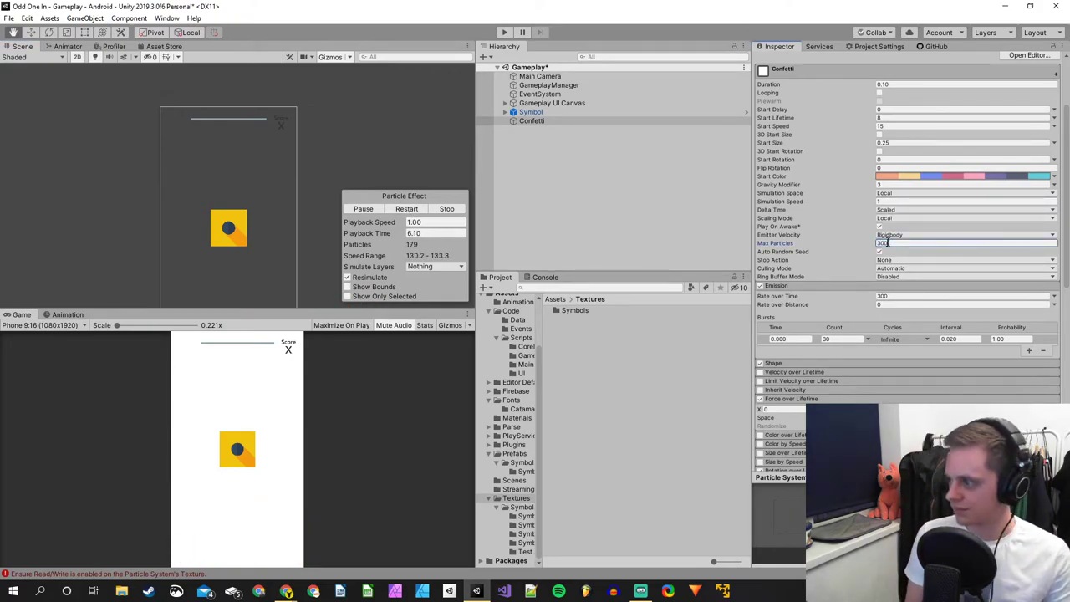
click(410, 213)
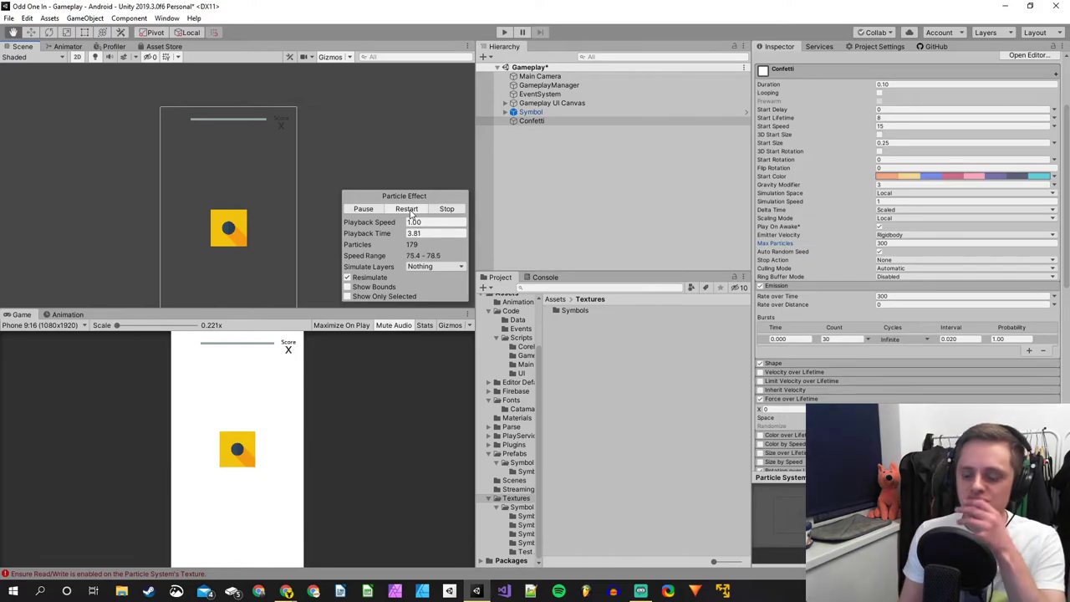
click(410, 213)
click(410, 213)
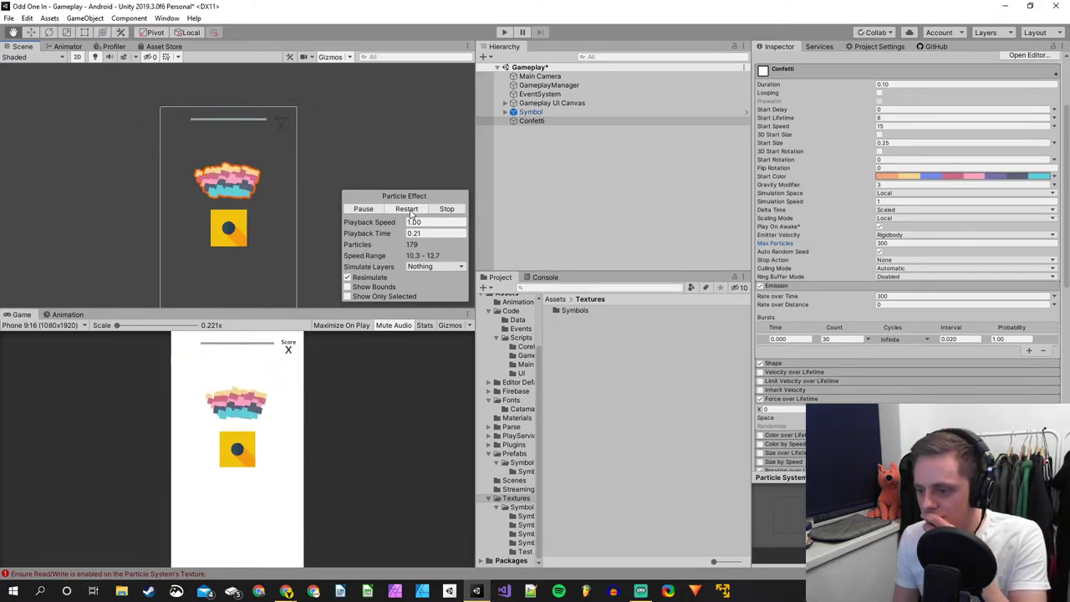
click(410, 213)
click(410, 214)
click(410, 214)
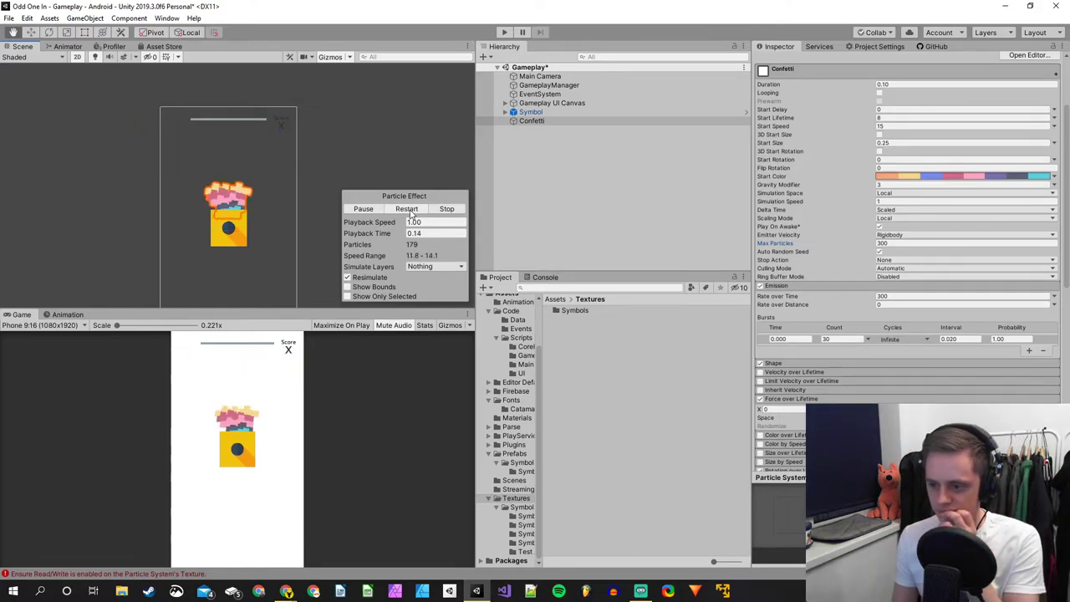
click(410, 213)
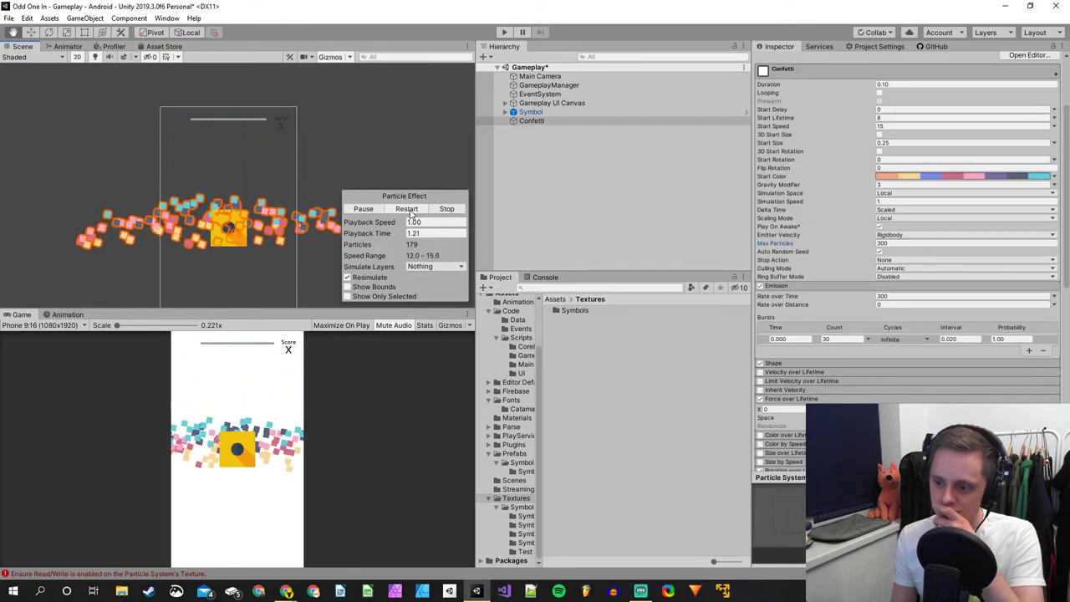
click(410, 213)
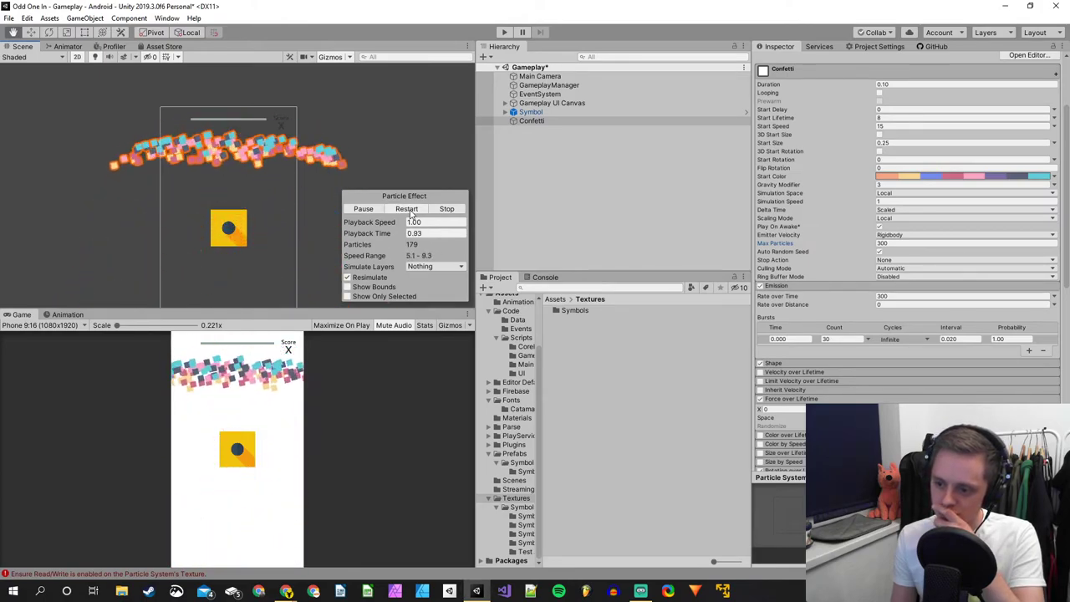
click(409, 213)
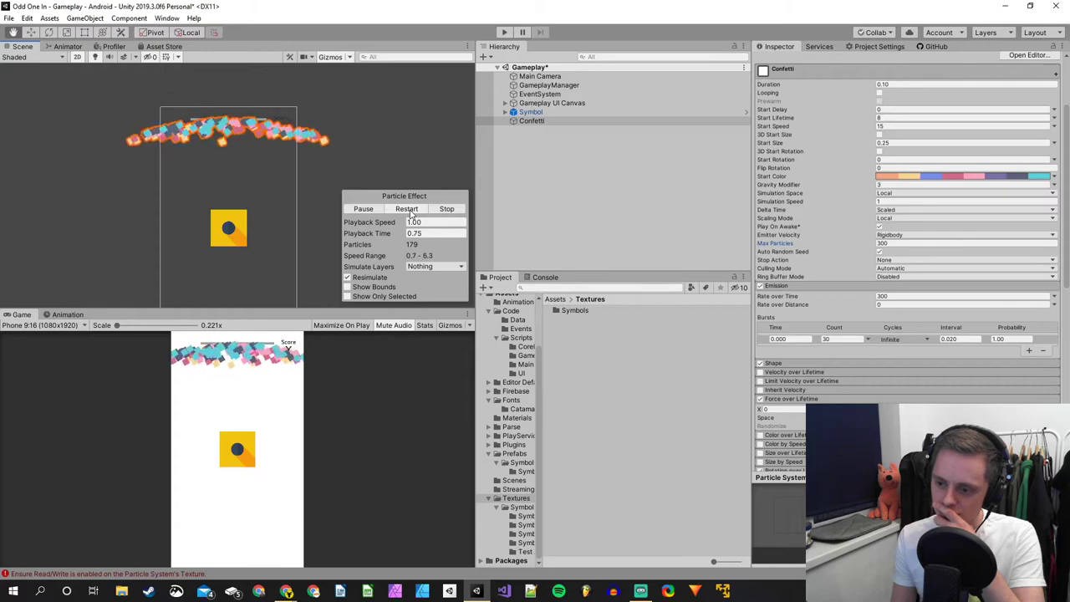
click(409, 213)
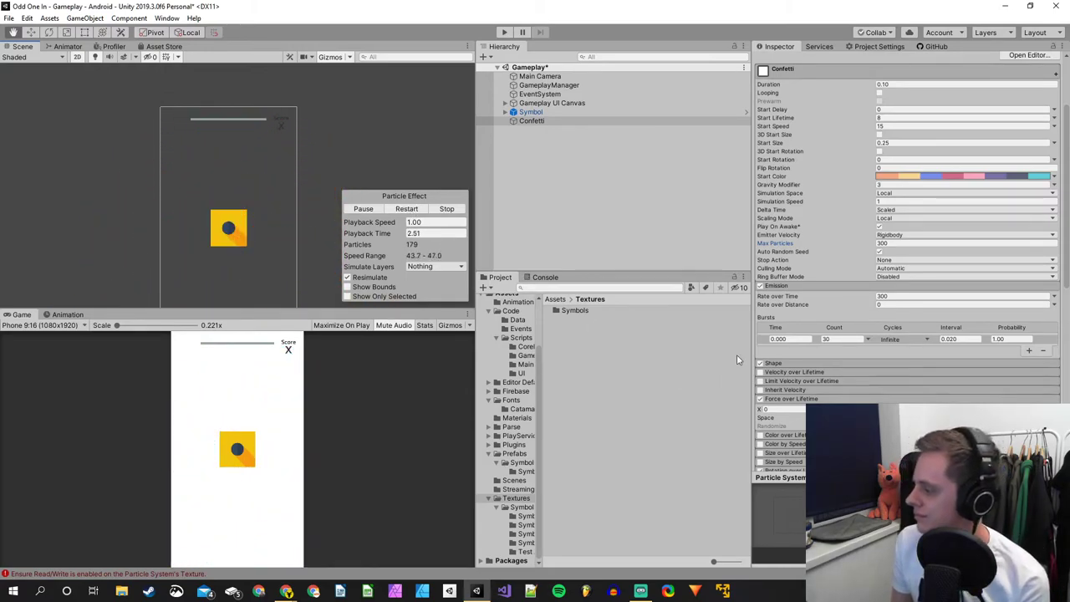
Set the burst's interval to 0.01 and replay the Confetti effect.
click(960, 338)
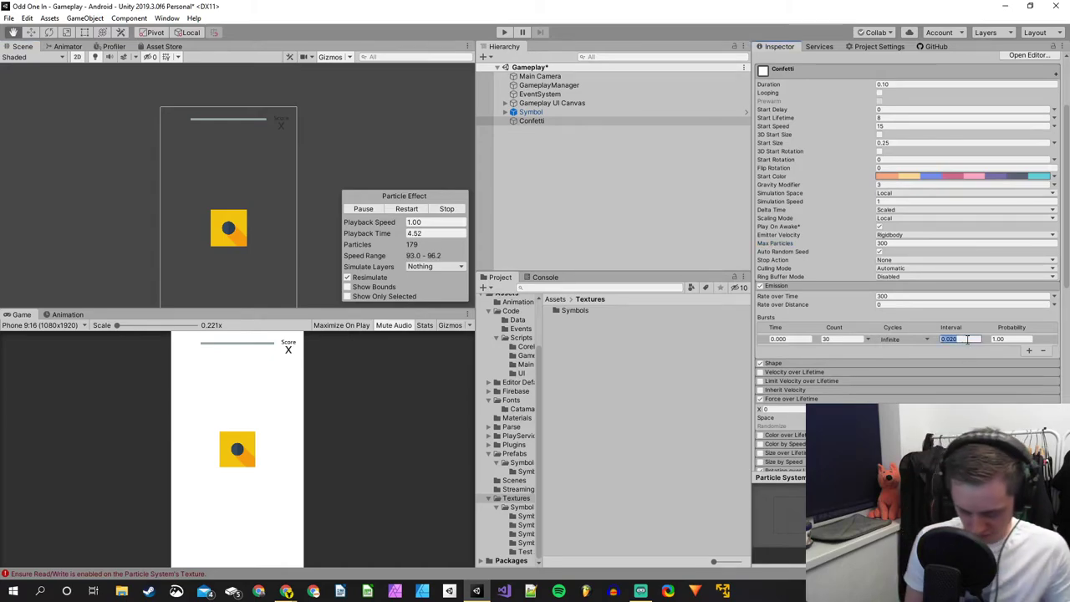
text(0.01)
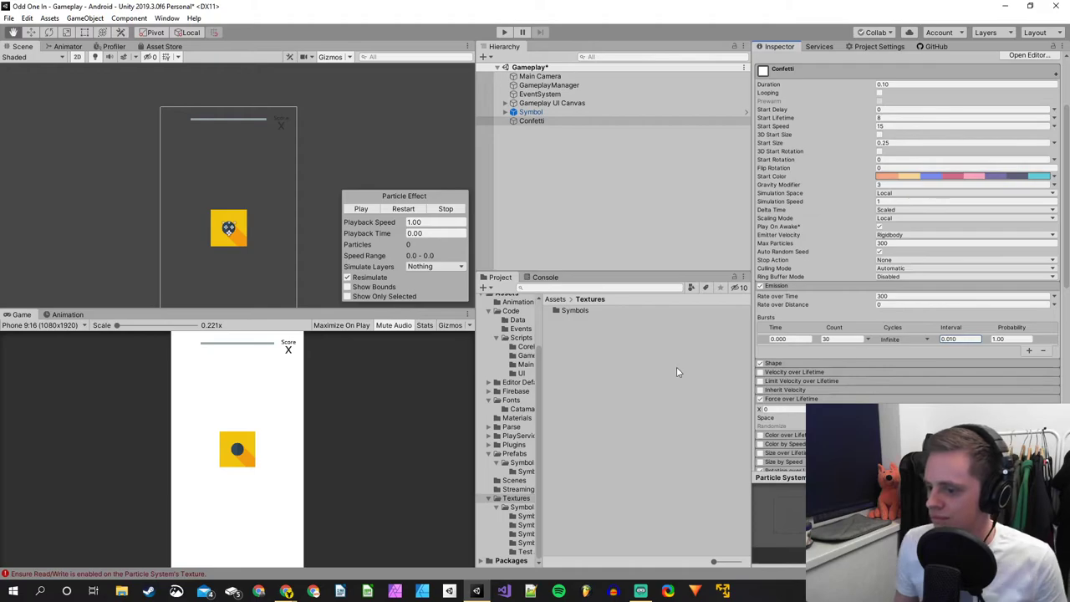
click(403, 209)
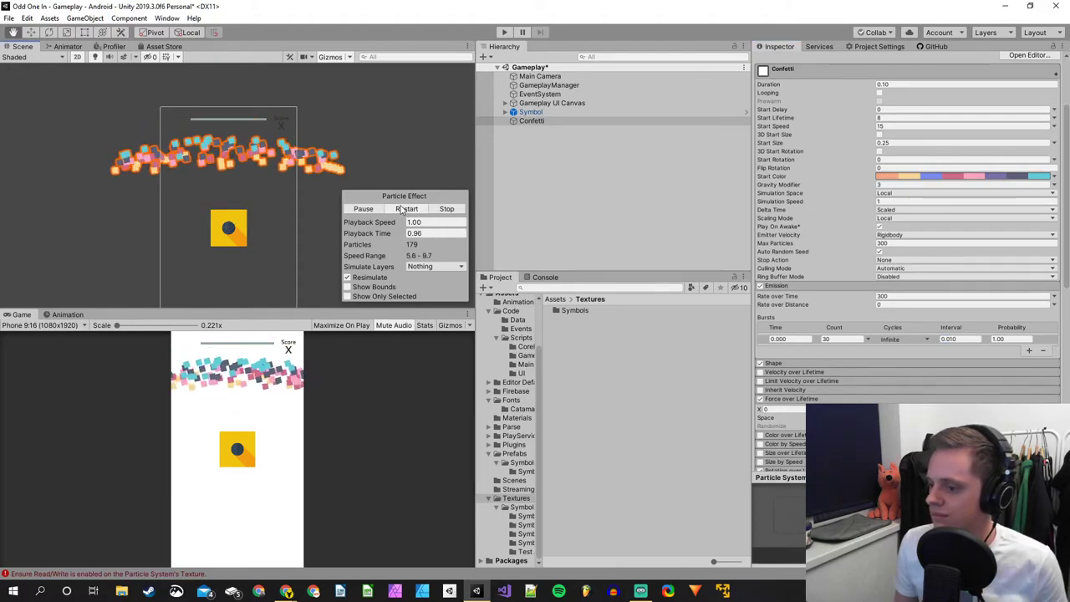
Test the Confetti effect with a burst count of 10.
click(825, 338)
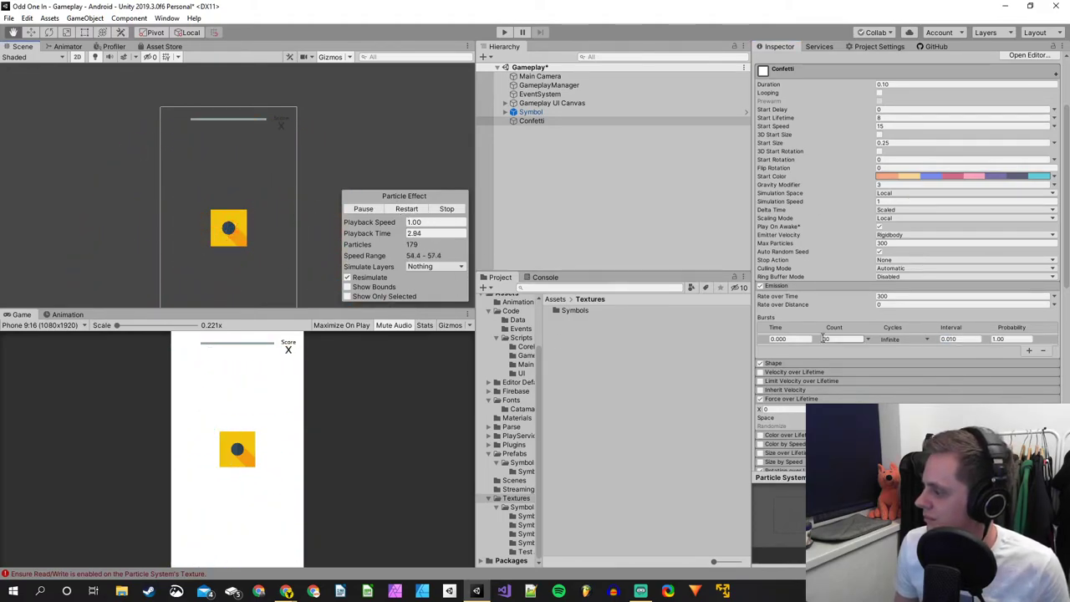
text(1)
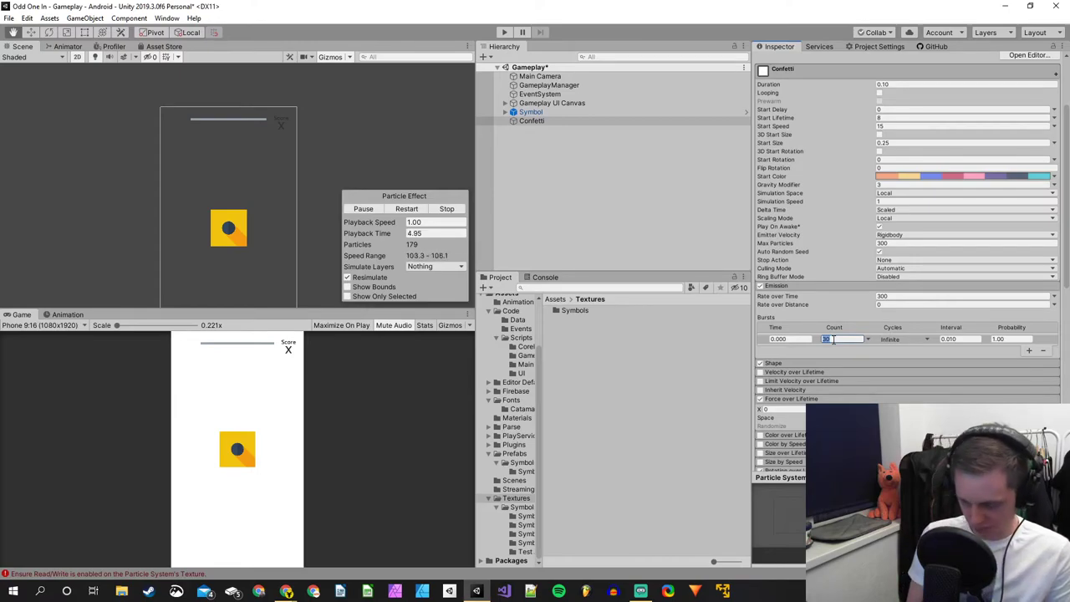
text(0)
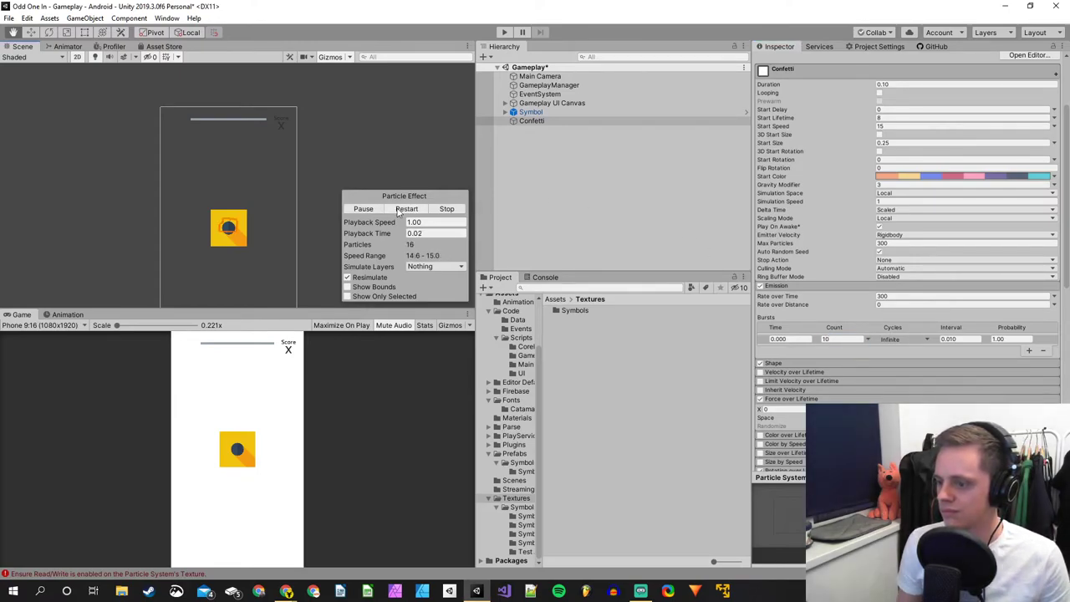
click(406, 209)
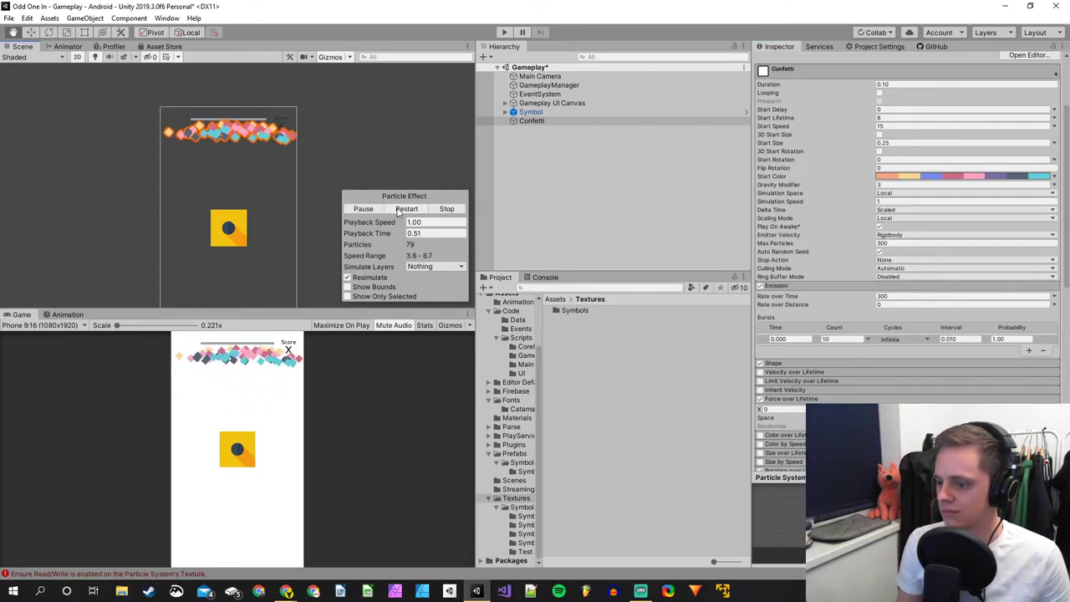
Test the Confetti effect with a burst count of 300, stopping and replaying the preview.
click(828, 338)
text(300)
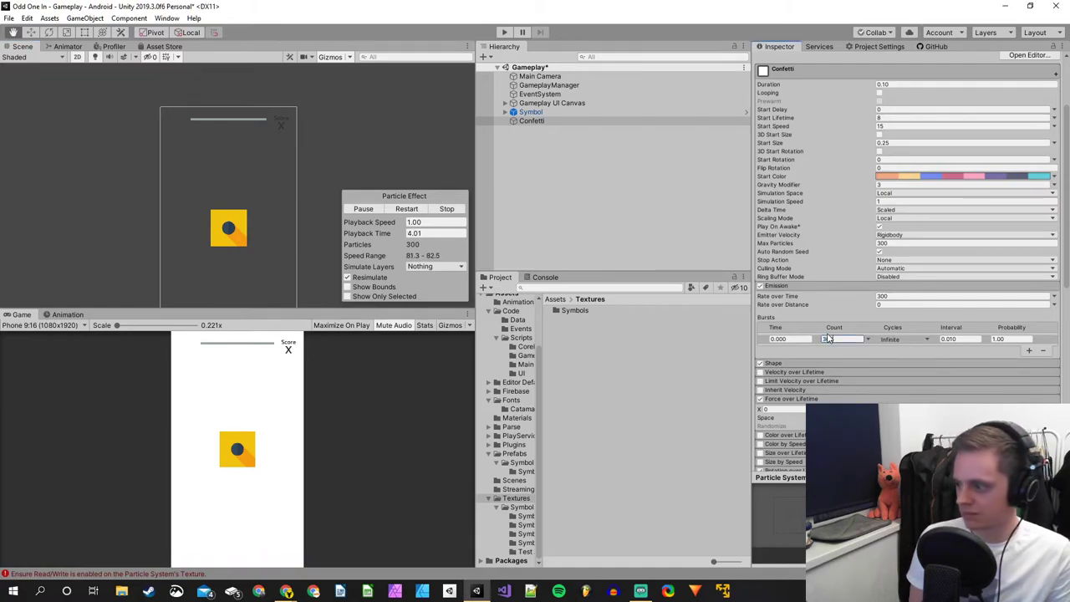
click(447, 208)
click(364, 208)
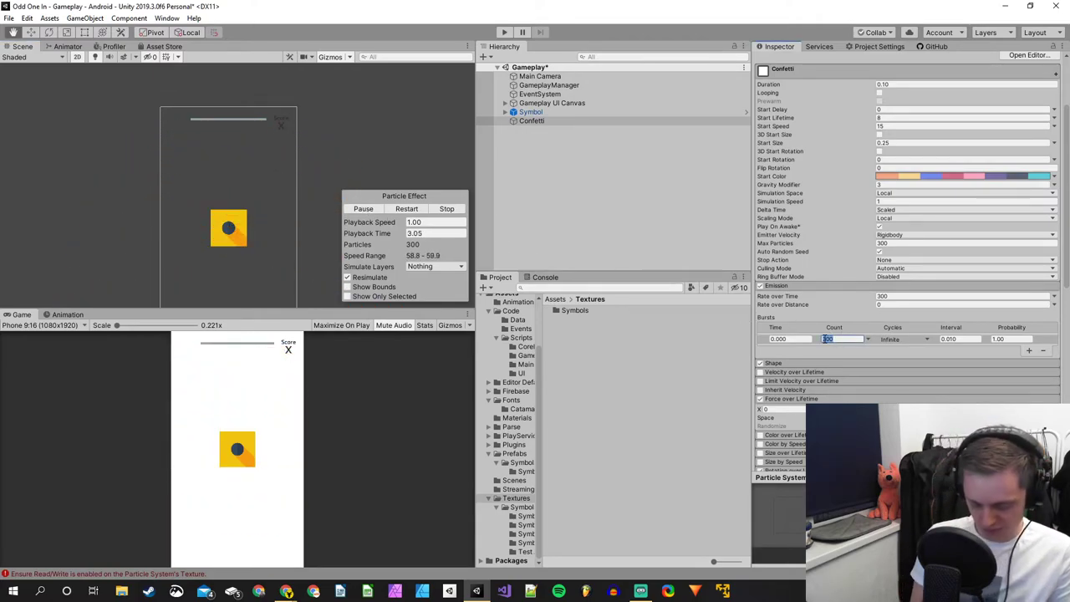
Set the burst count to 1 and replay the Confetti effect.
text(1)
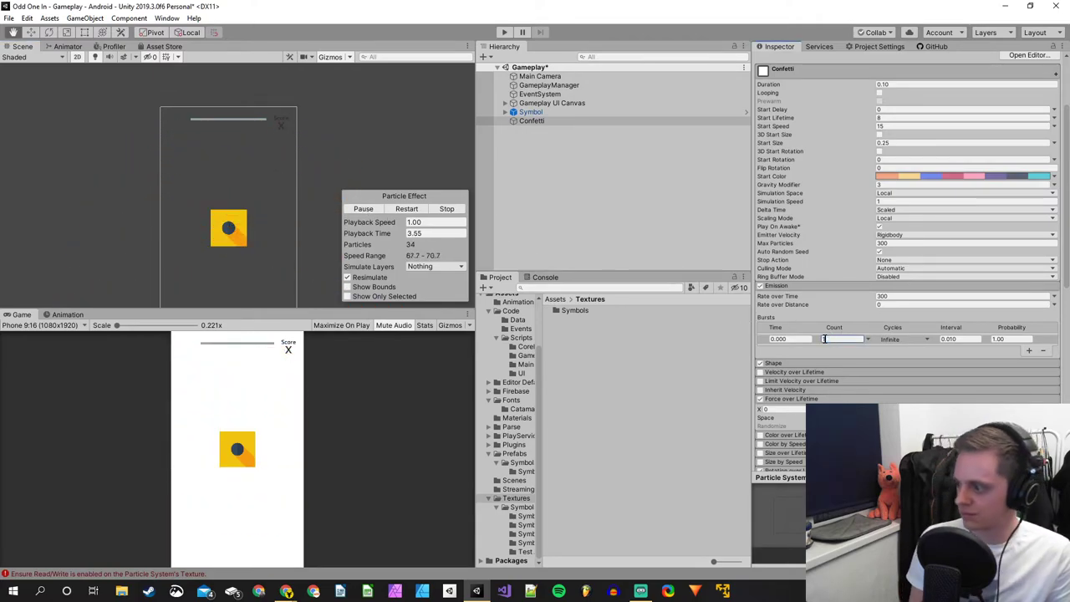
click(420, 213)
click(420, 213)
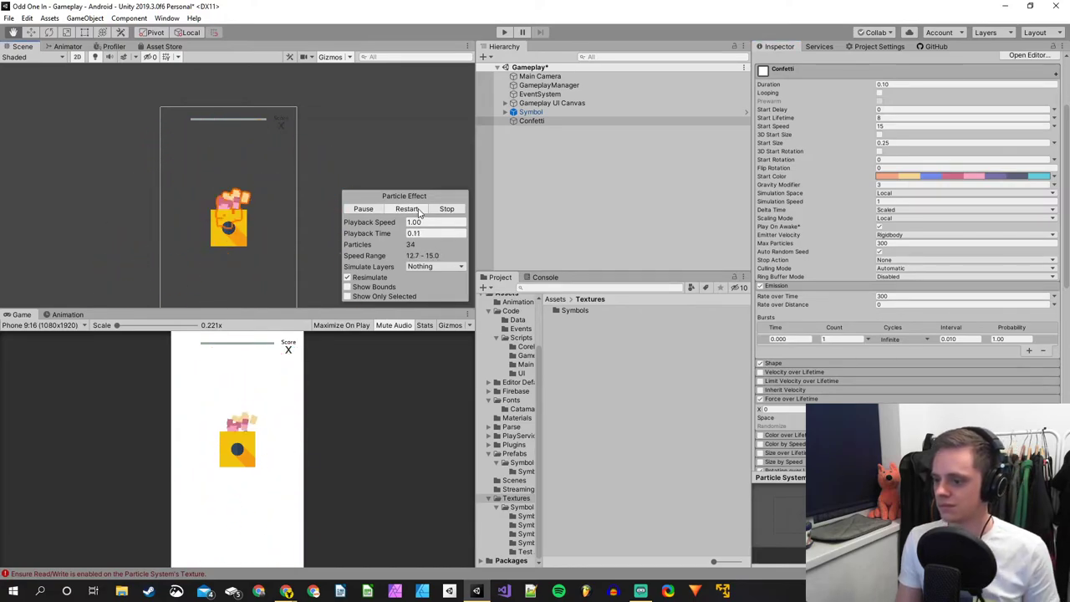
click(407, 209)
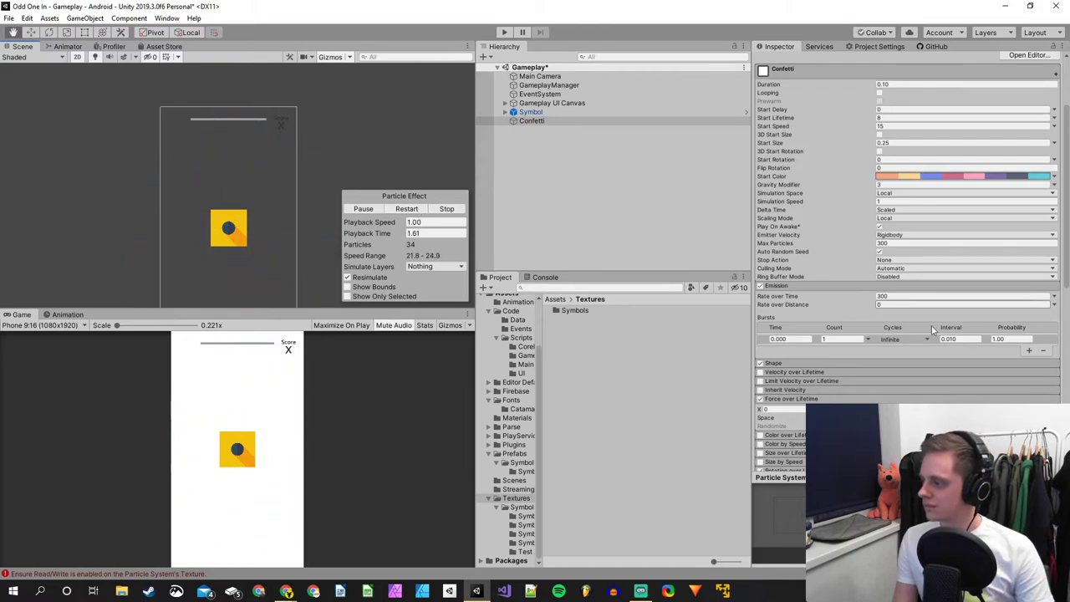
Add a second emission burst with Infinite cycles and preview the Confetti effect.
click(1028, 351)
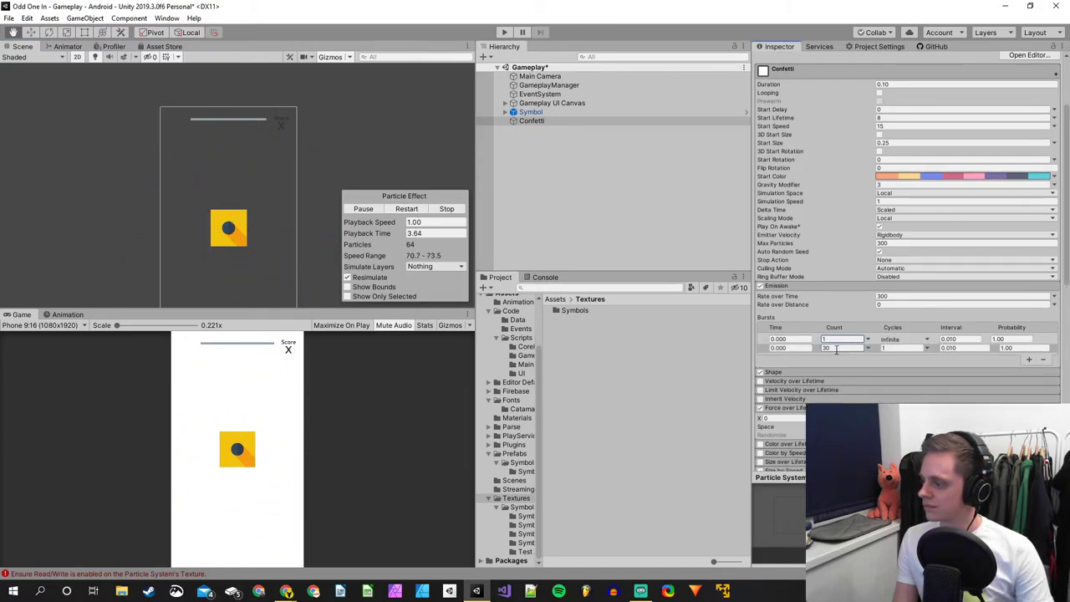
click(928, 349)
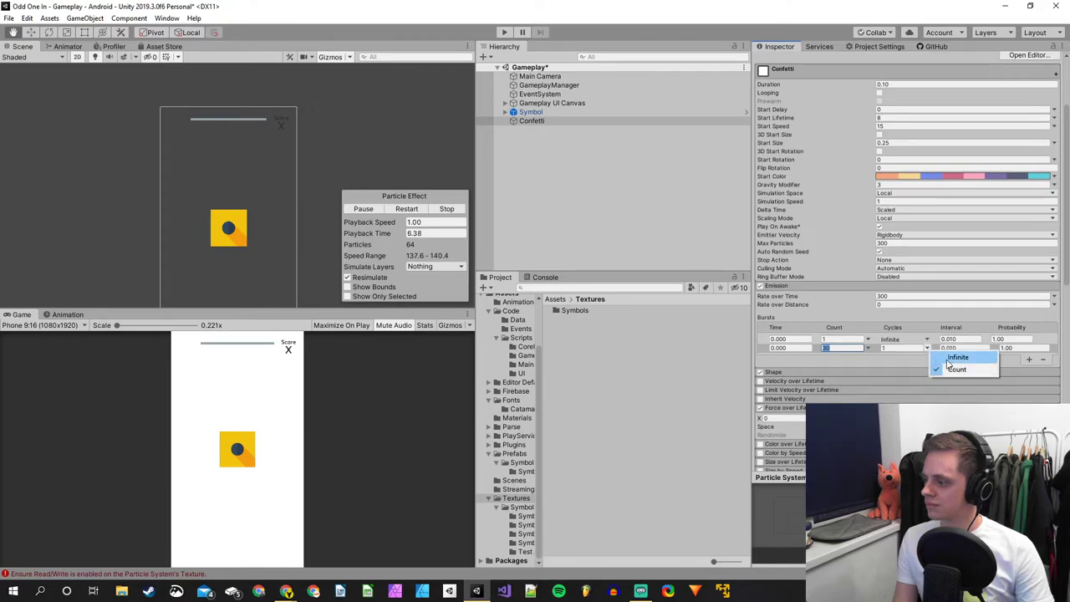
click(953, 358)
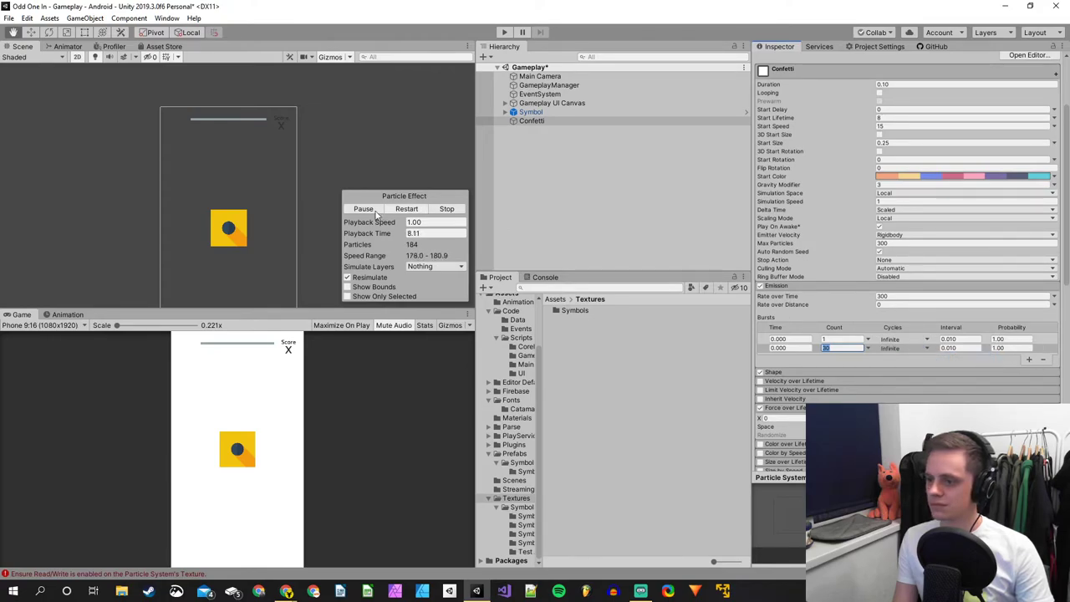
click(407, 209)
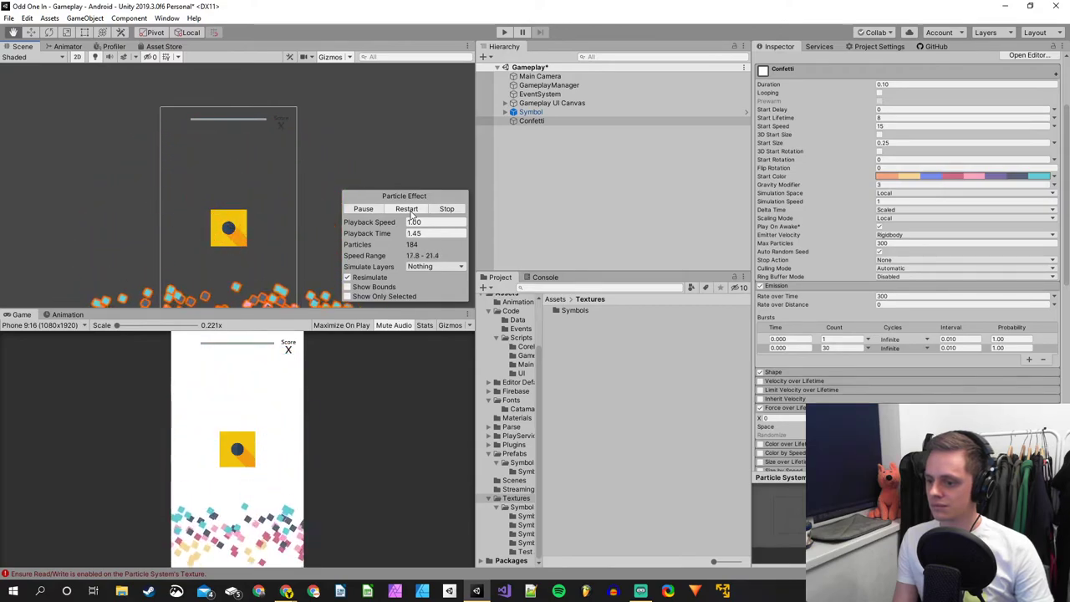
Set the second burst's time to 0.010 and count to 1, and replay the Confetti effect.
click(408, 210)
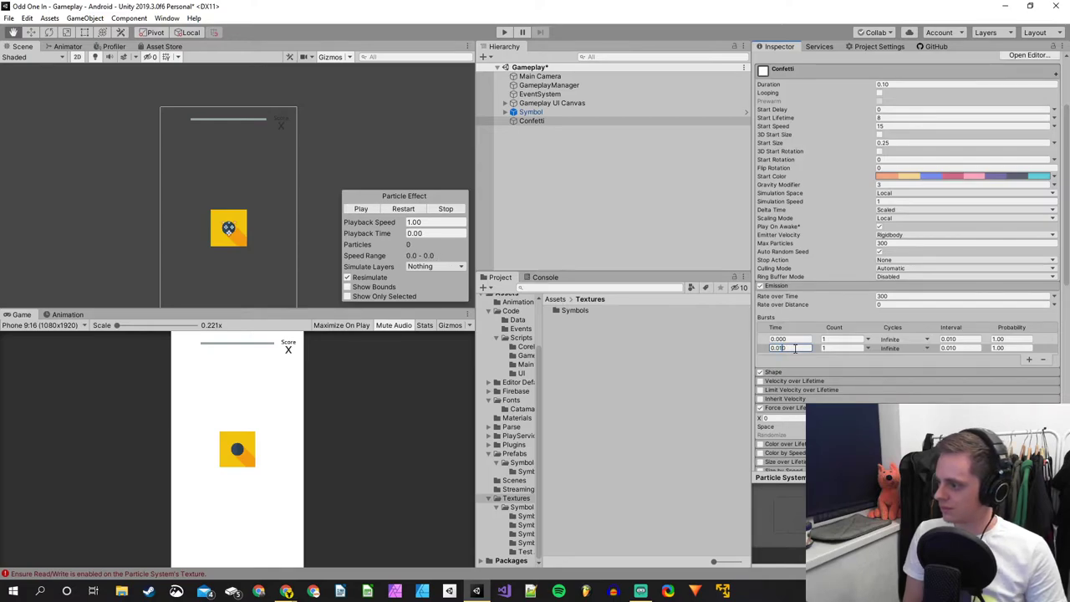
click(361, 209)
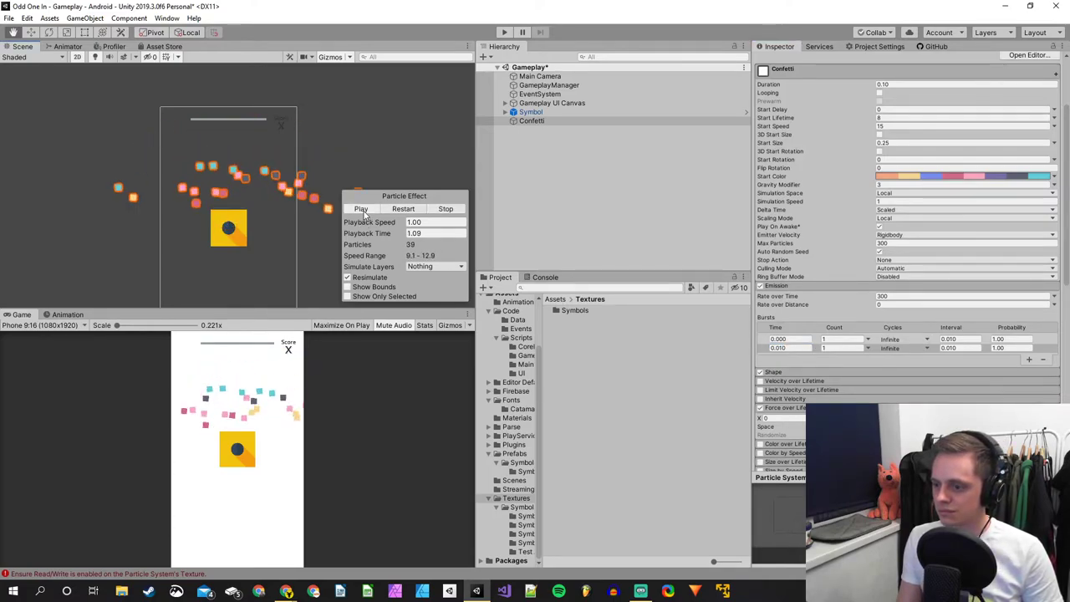
click(401, 210)
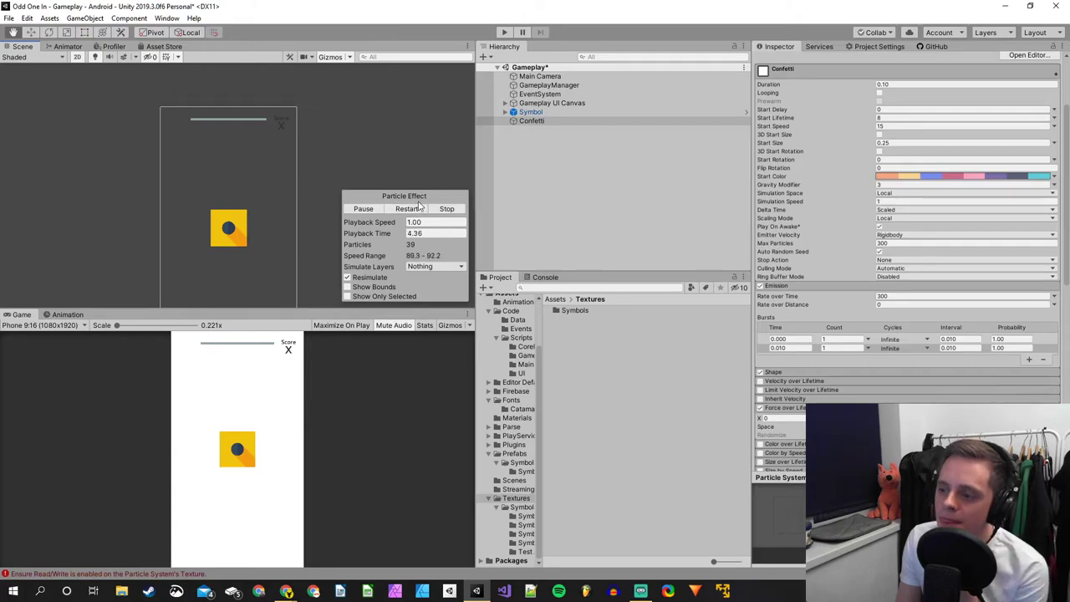
click(418, 208)
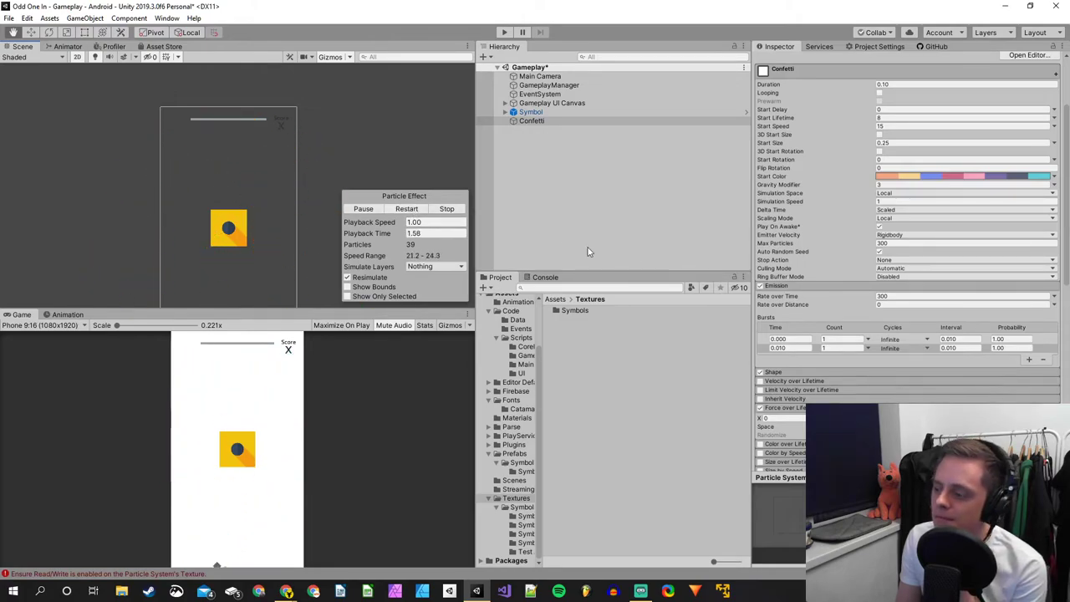
Remove both emission bursts and preview the Confetti effect with only its rate over time.
click(1044, 361)
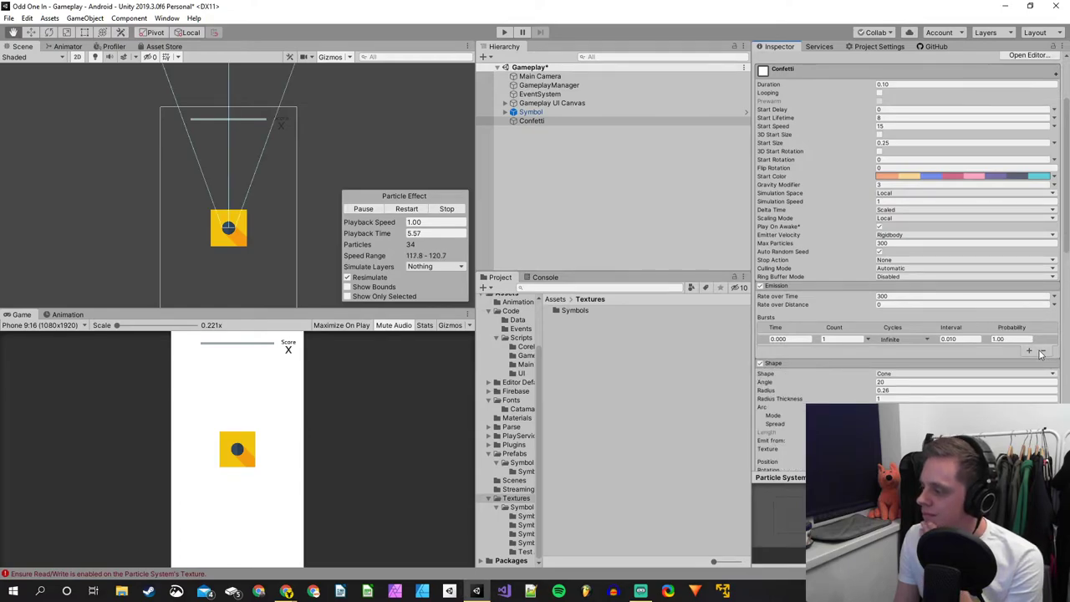
click(1042, 352)
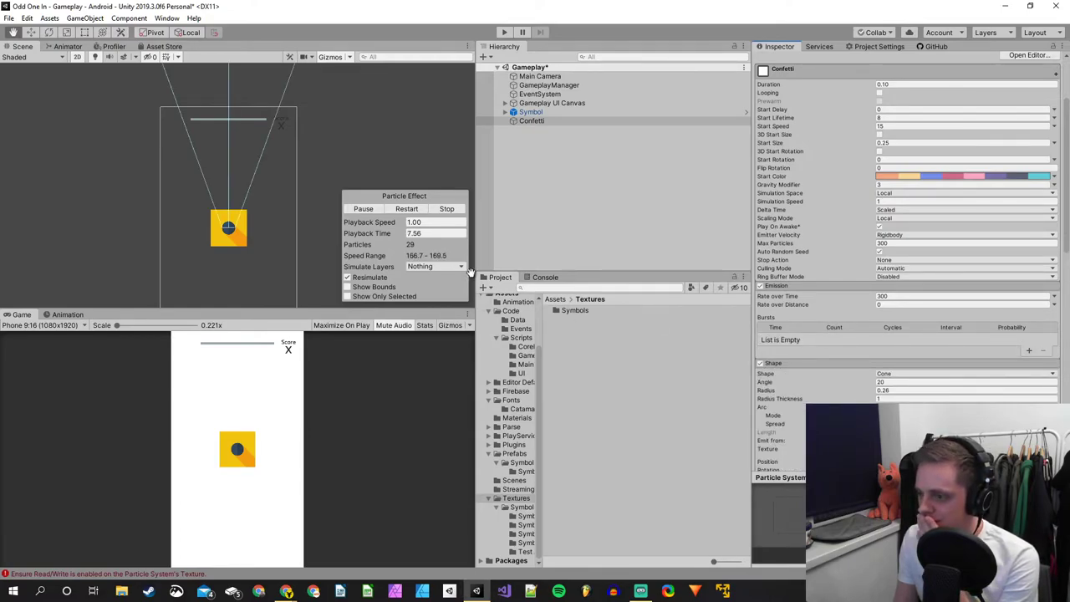
click(877, 297)
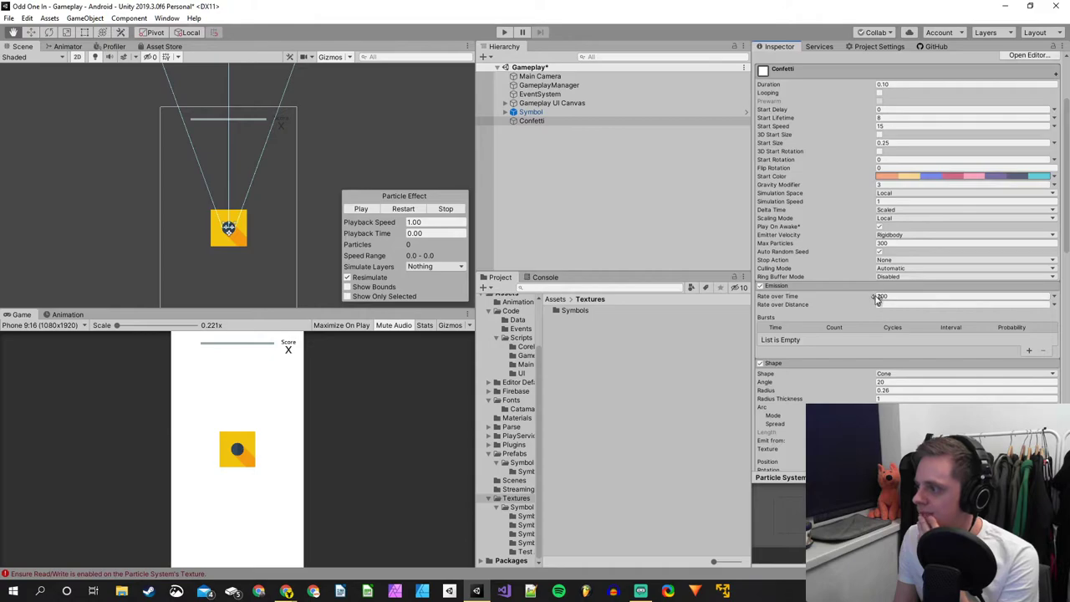
click(363, 209)
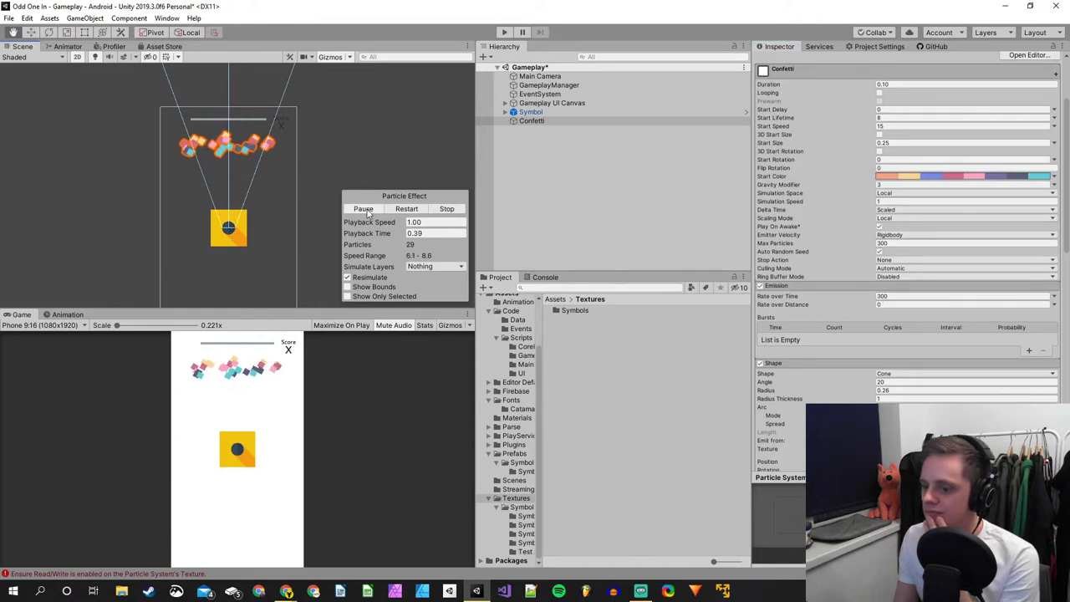
click(891, 296)
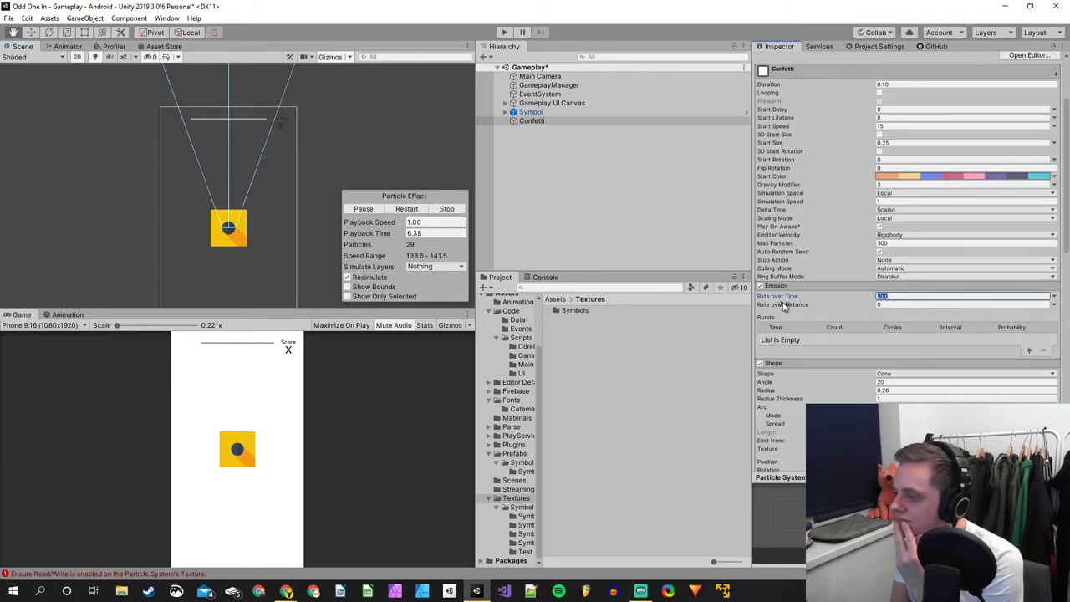
click(446, 209)
click(366, 209)
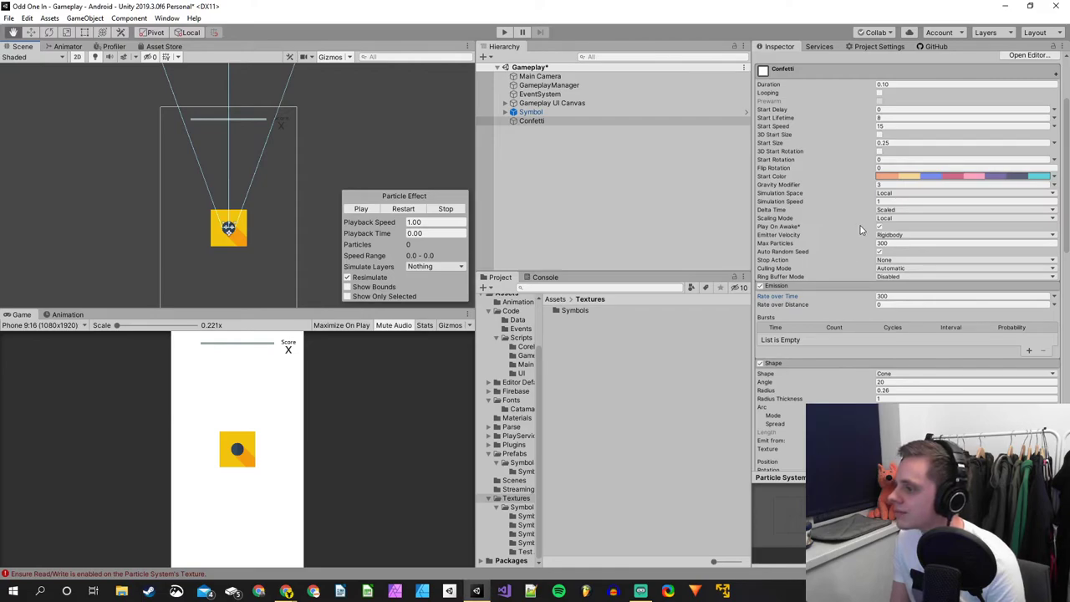
Enable looping on the Confetti effect, preview it, and set the start speed to 20.
click(880, 93)
click(374, 212)
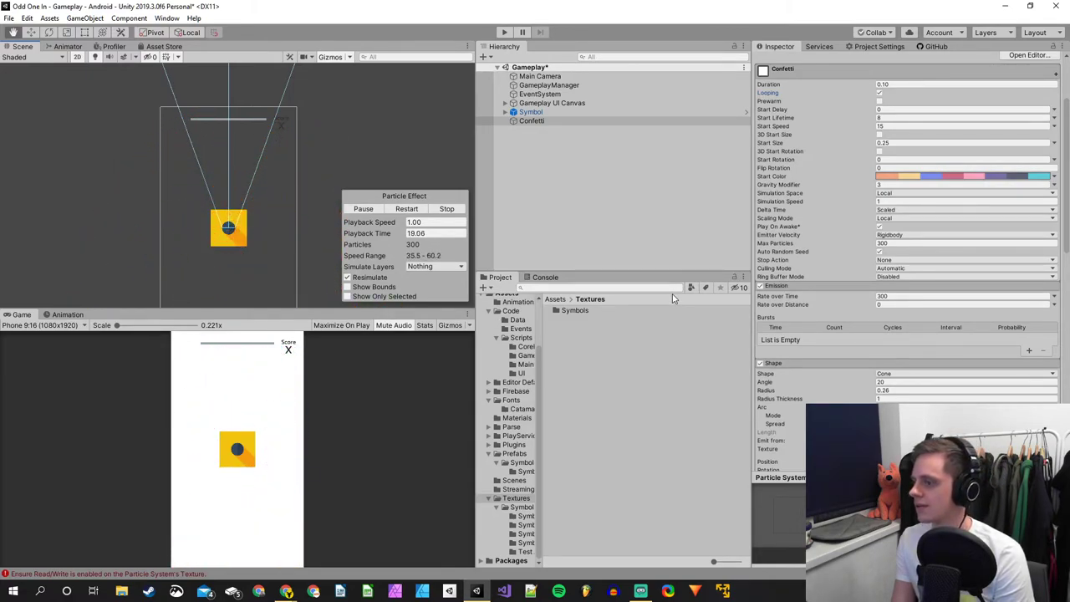
mouse_move(759, 282)
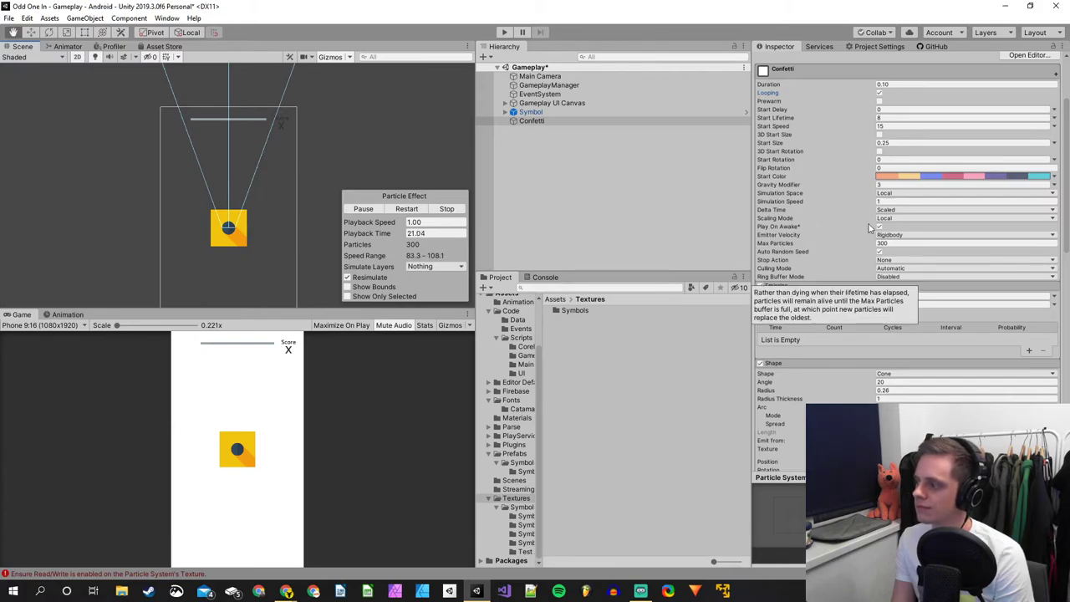
click(887, 126)
text(20)
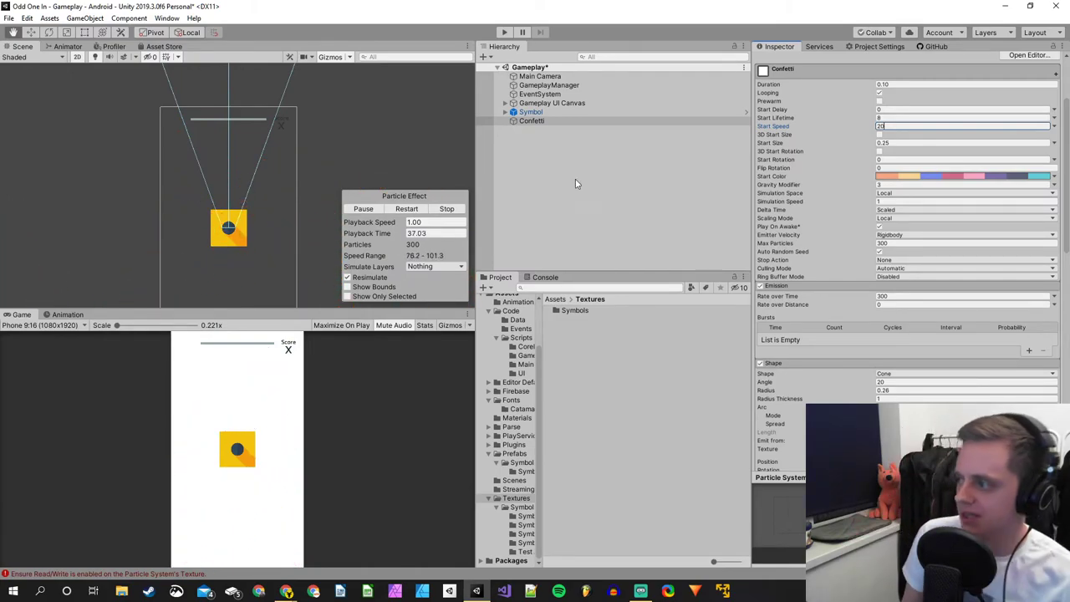
scroll(906, 243, up, 3)
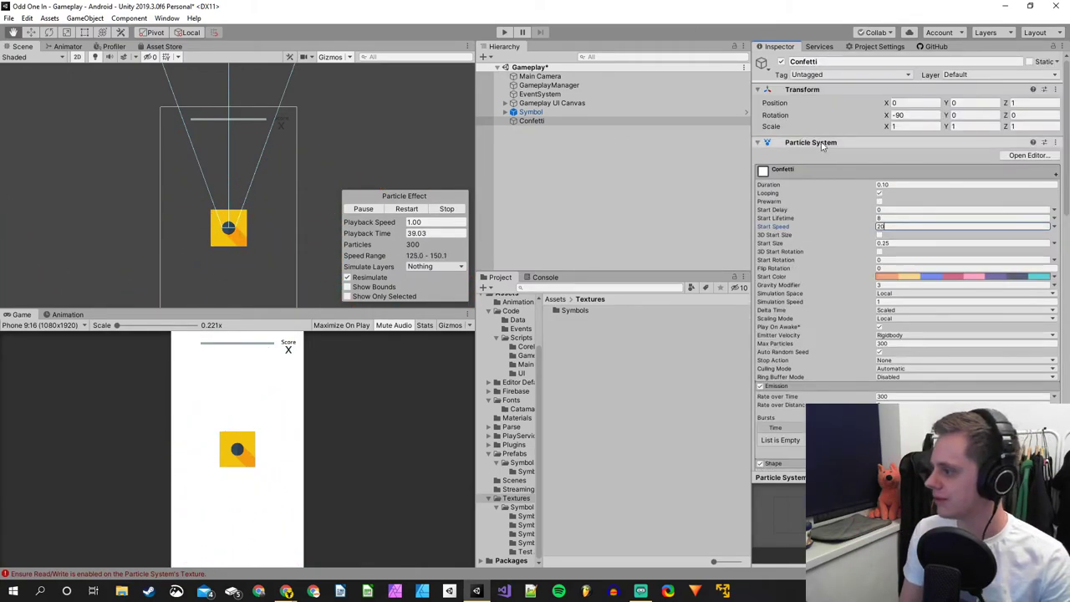
click(569, 160)
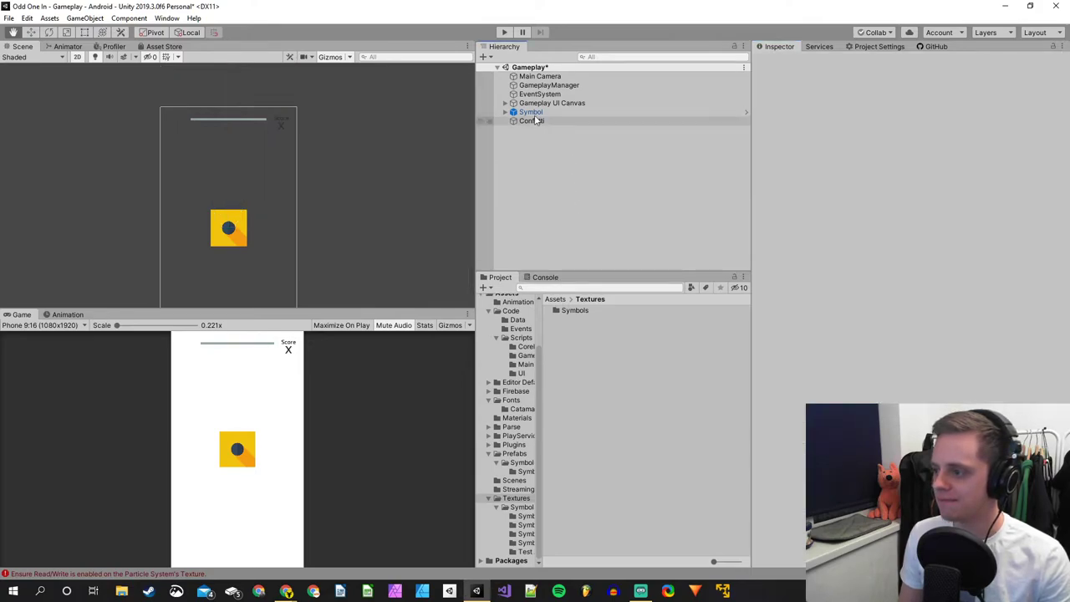
Create a folder named Particle Systems inside the Prefabs folder.
click(514, 454)
click(571, 372)
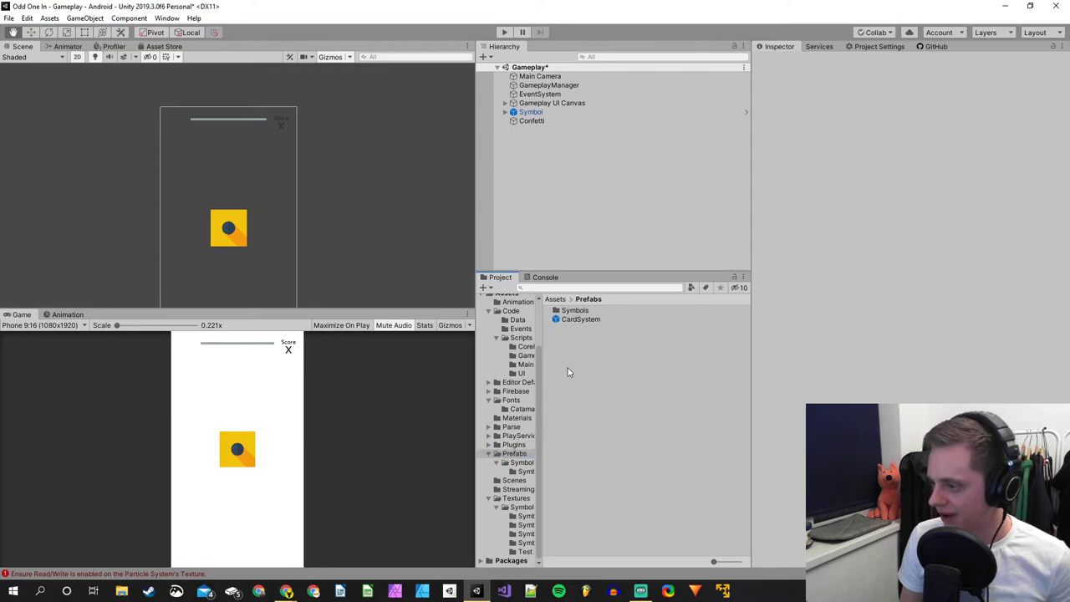
right_click(588, 355)
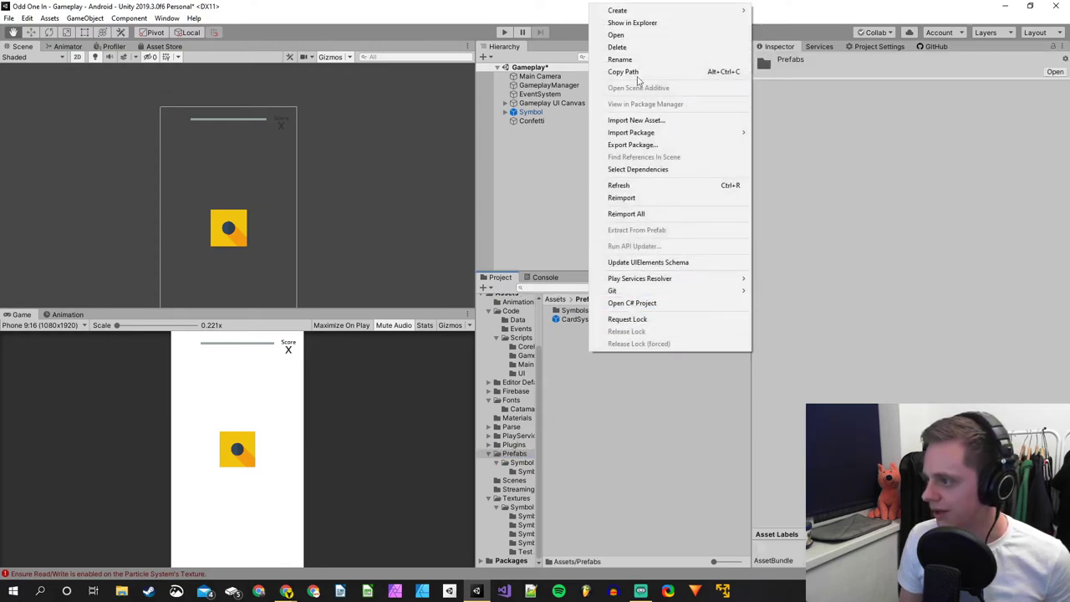
mouse_move(645, 11)
click(777, 11)
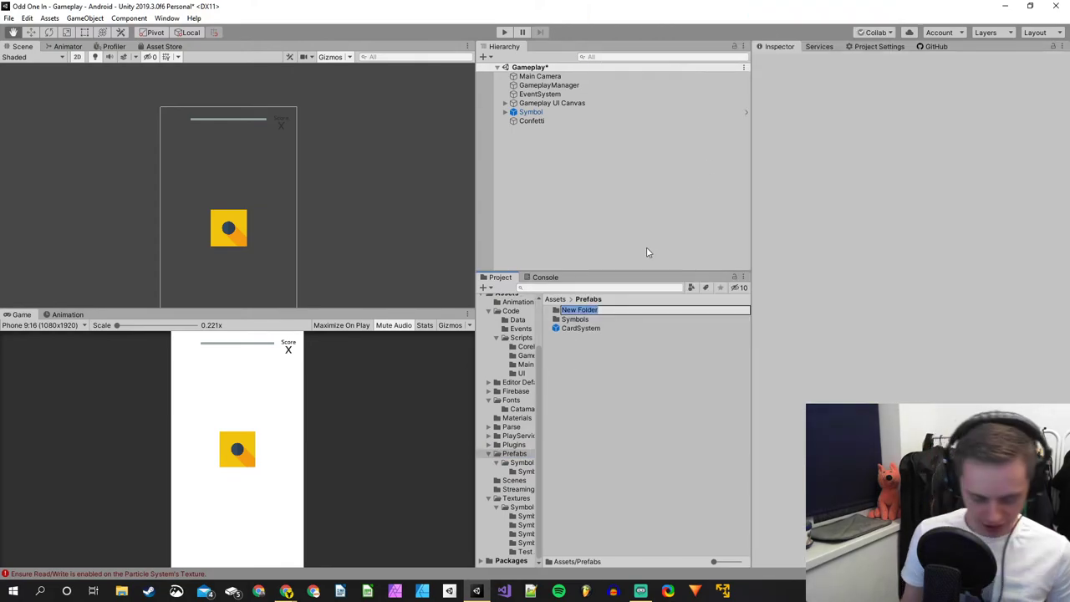
text(Partic)
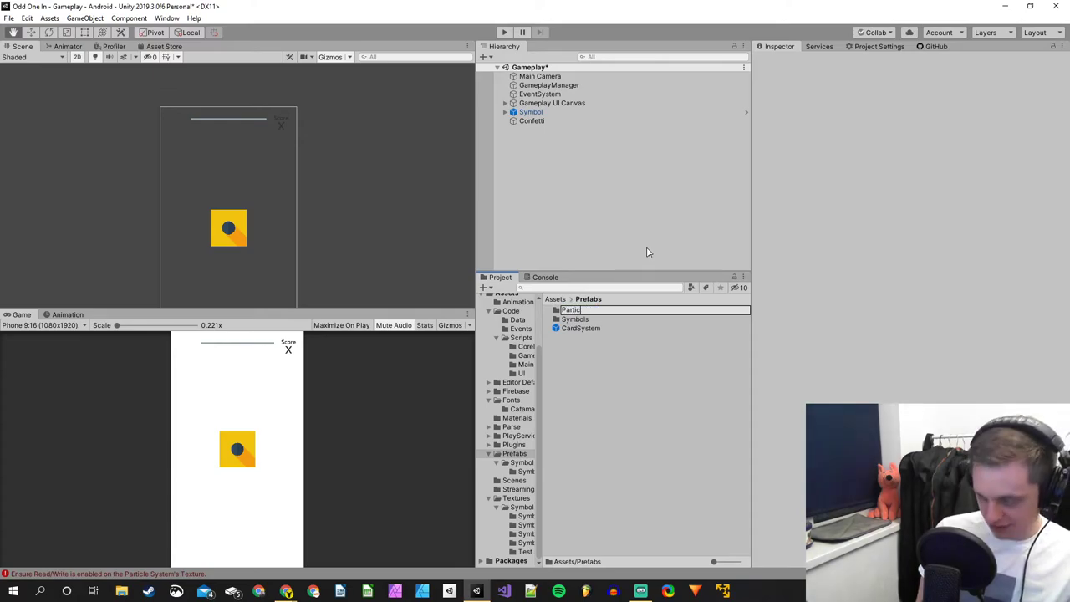
text(le Systems)
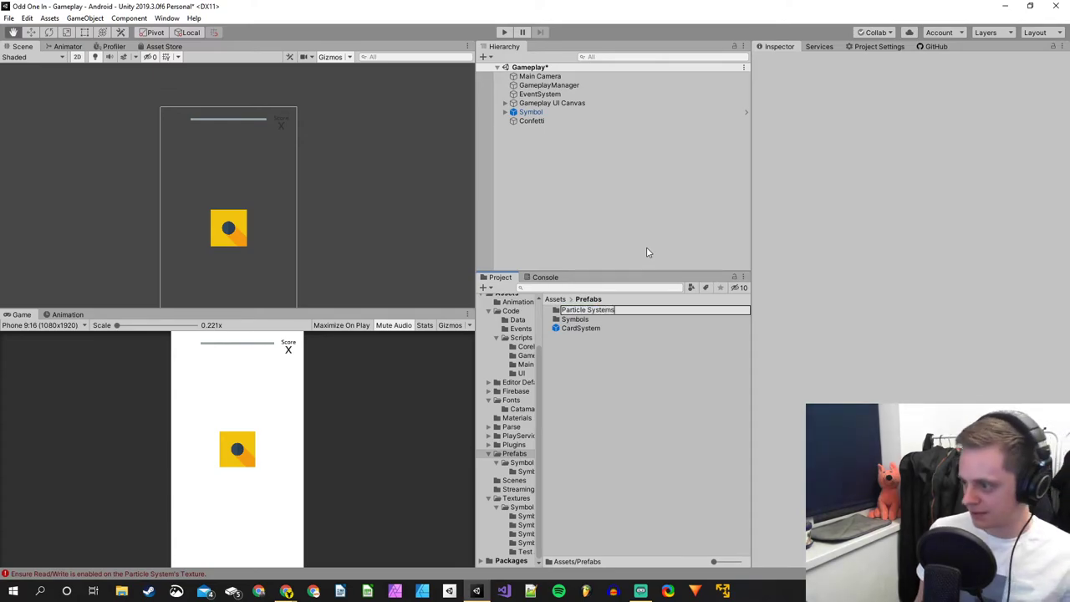
key(Return)
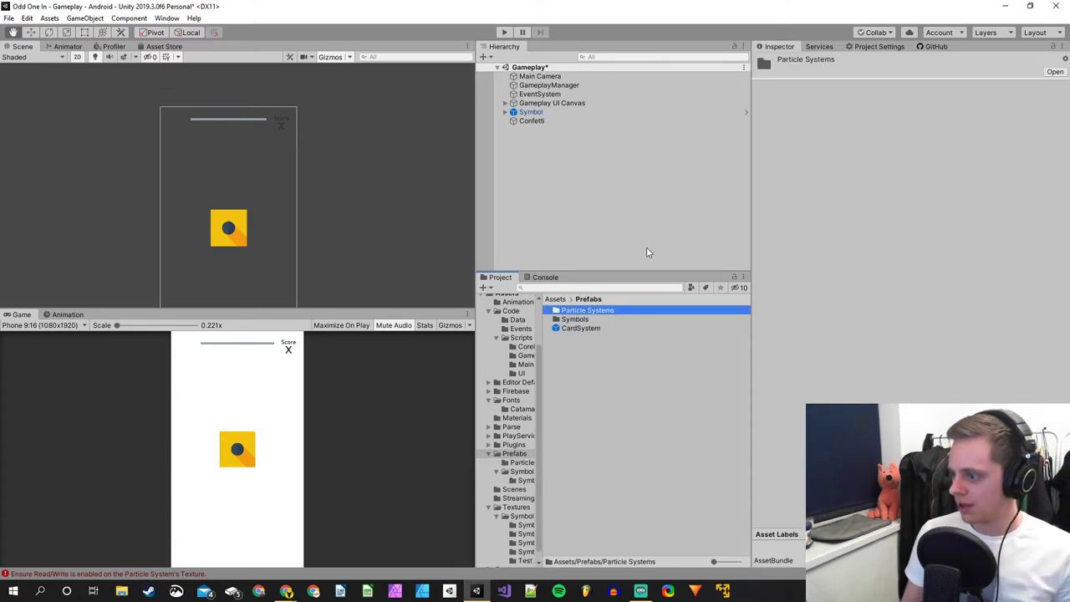
Save the Confetti object as a prefab in the Particle Systems folder.
double_click(611, 311)
click(597, 351)
drag(535, 122, 586, 350)
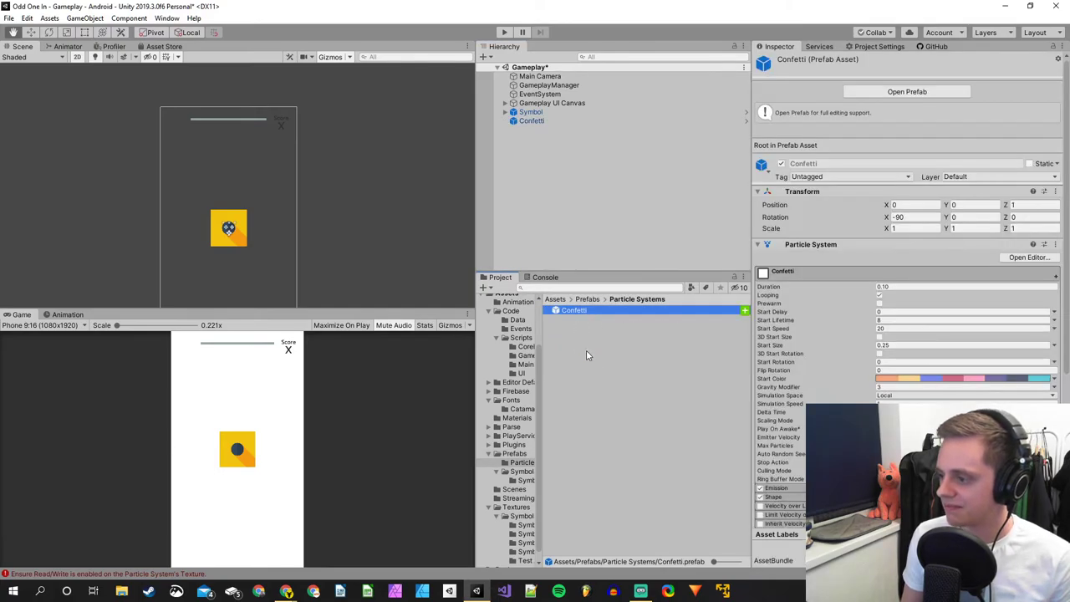
Delete the Confetti object from the Gameplay scene and save the scene.
click(532, 122)
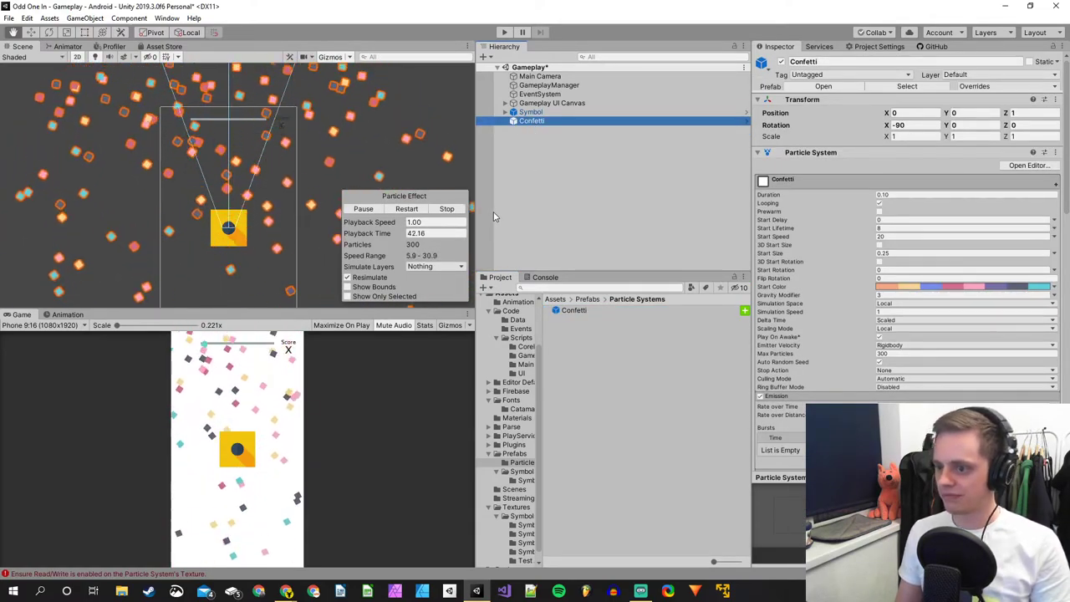
key(Delete)
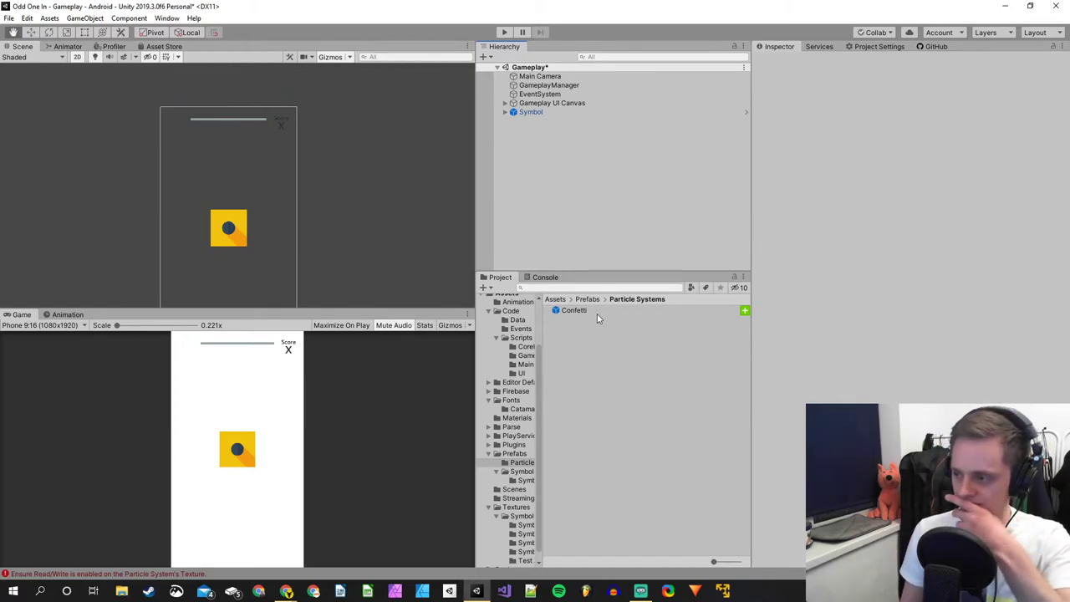
key(ctrl+s)
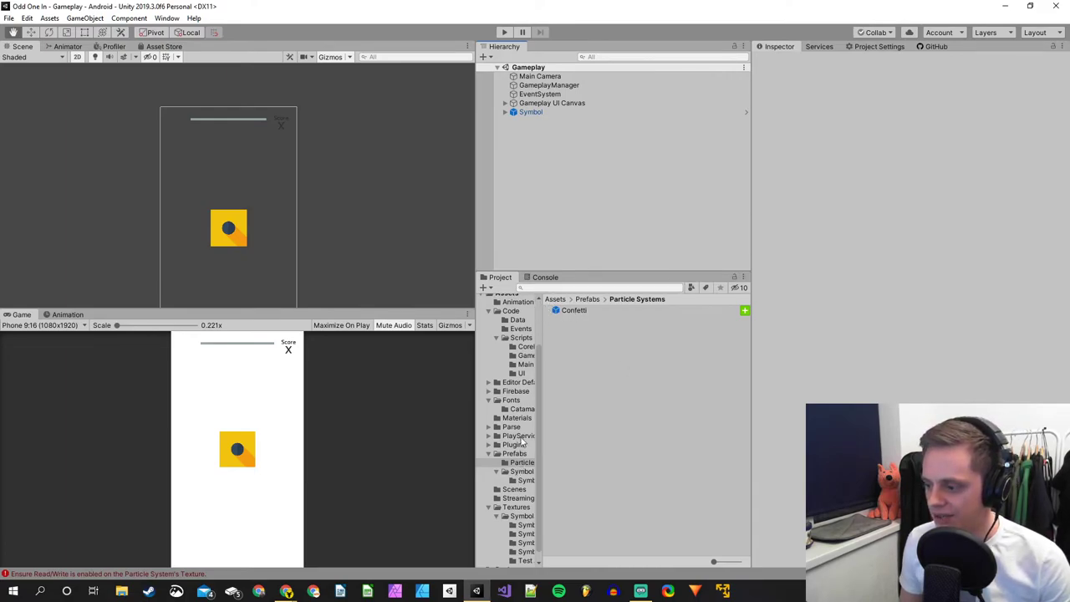
Open the Menu scene and look through the GameManager's Asset Library lists.
click(515, 489)
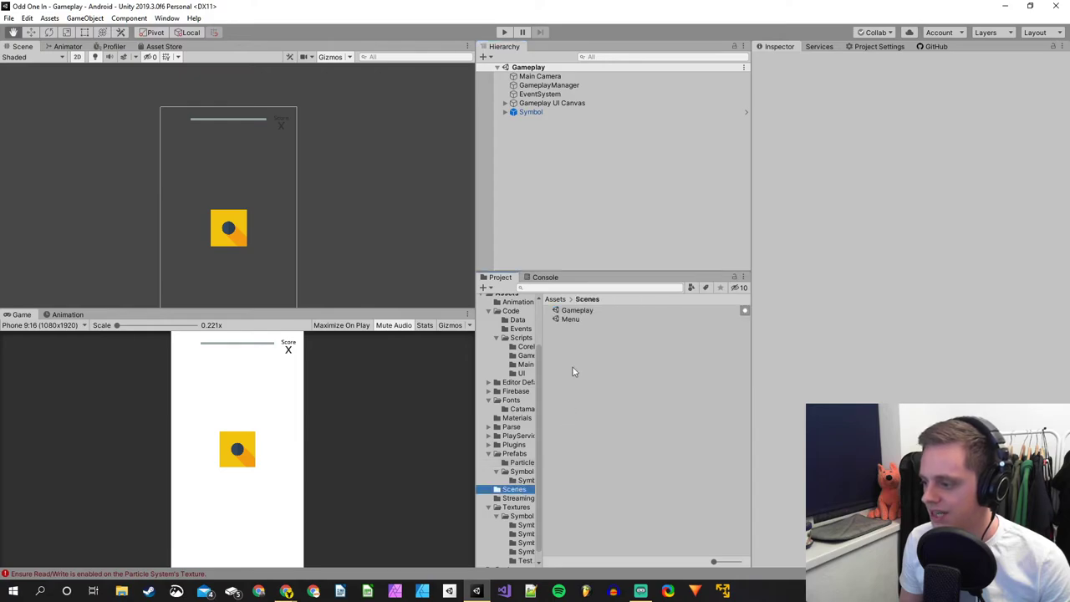
click(571, 320)
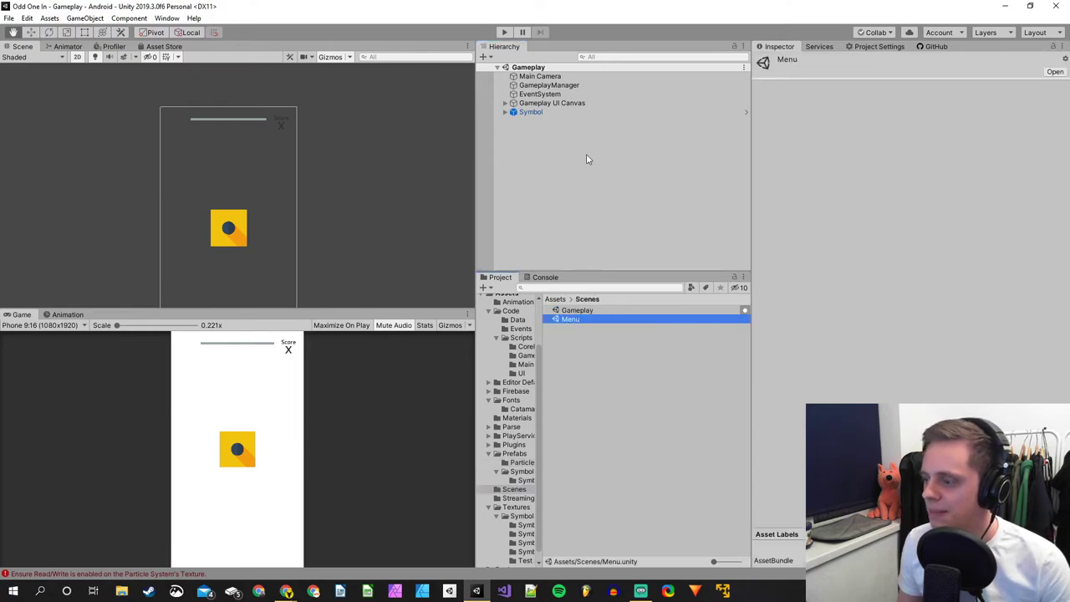
double_click(571, 319)
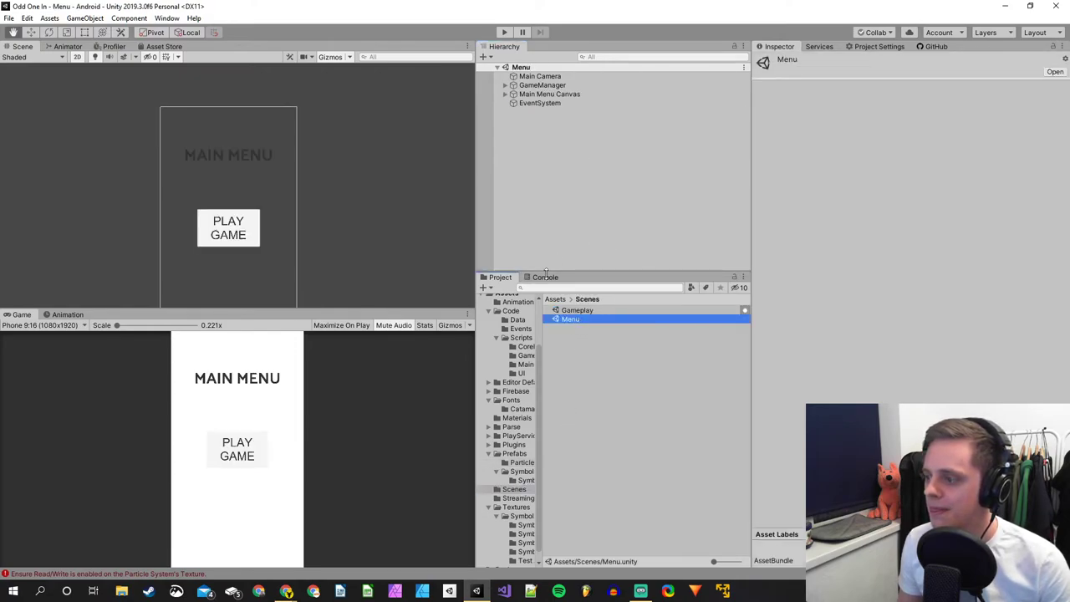
click(532, 86)
scroll(818, 309, down, 15)
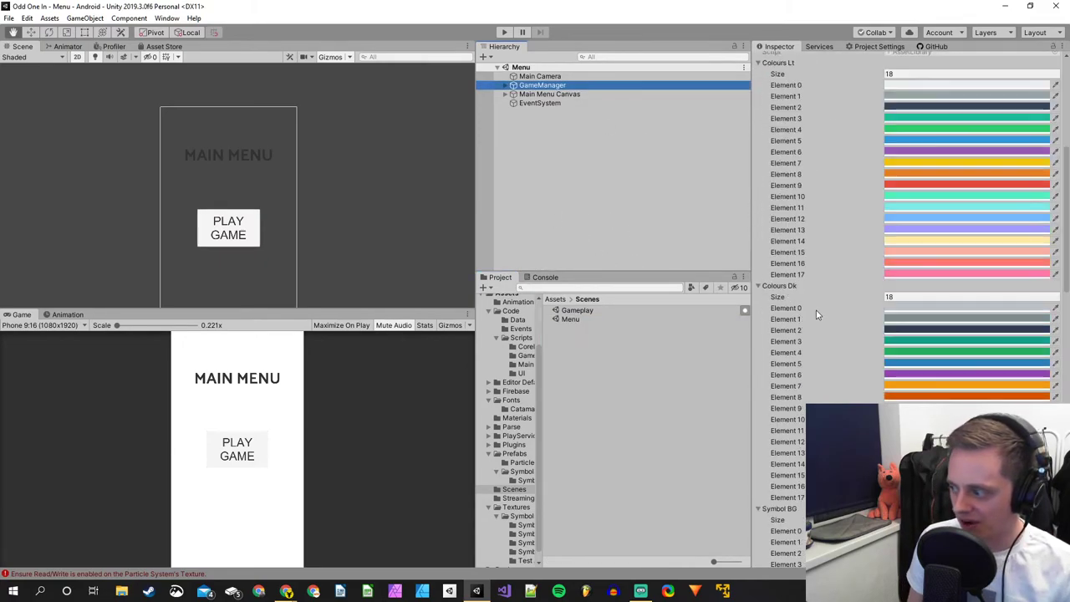
scroll(817, 324, up, 5)
scroll(822, 333, up, 10)
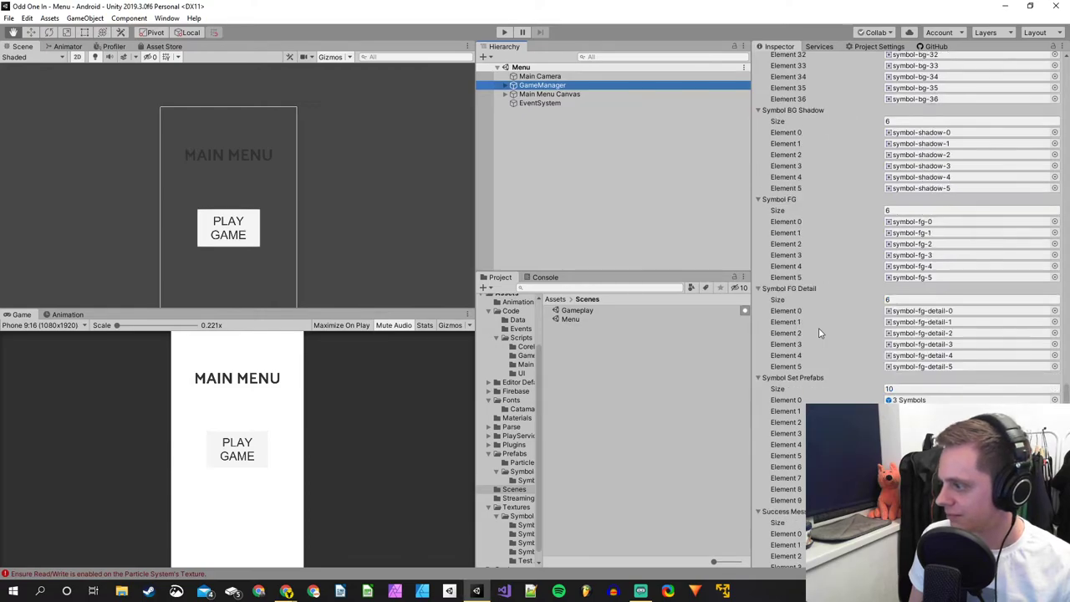
scroll(823, 337, up, 4)
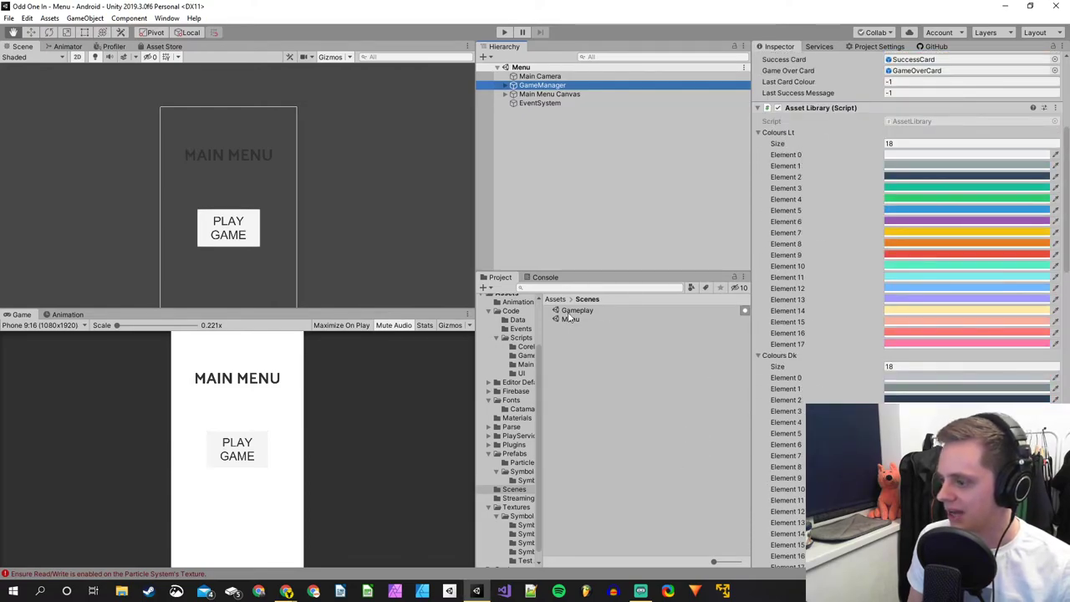
Go to the Scripts folder and open the C# project in Visual Studio.
scroll(514, 381, up, 2)
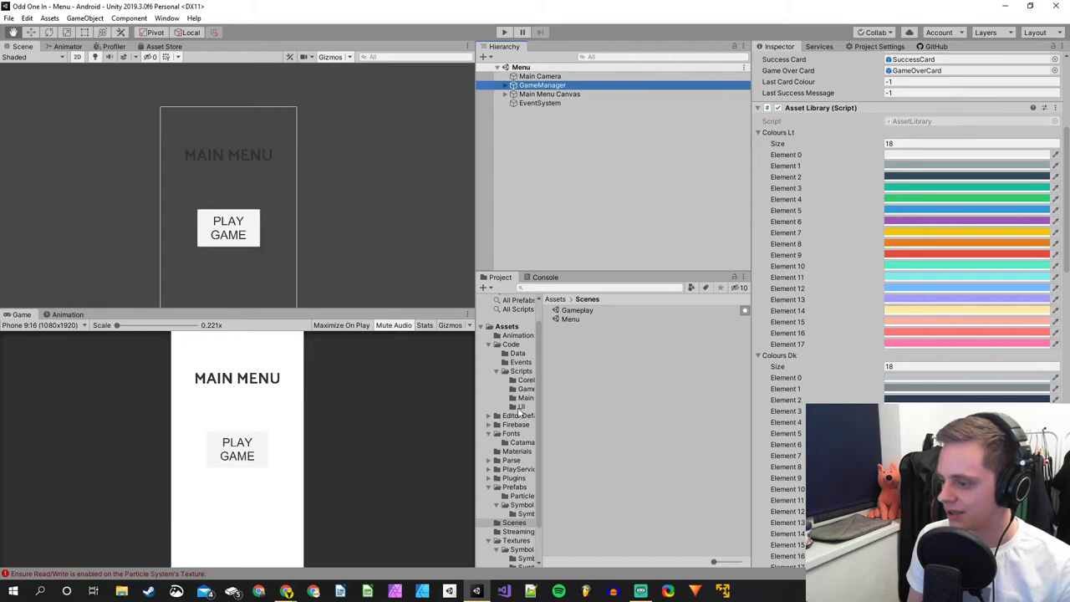
scroll(516, 434, down, 2)
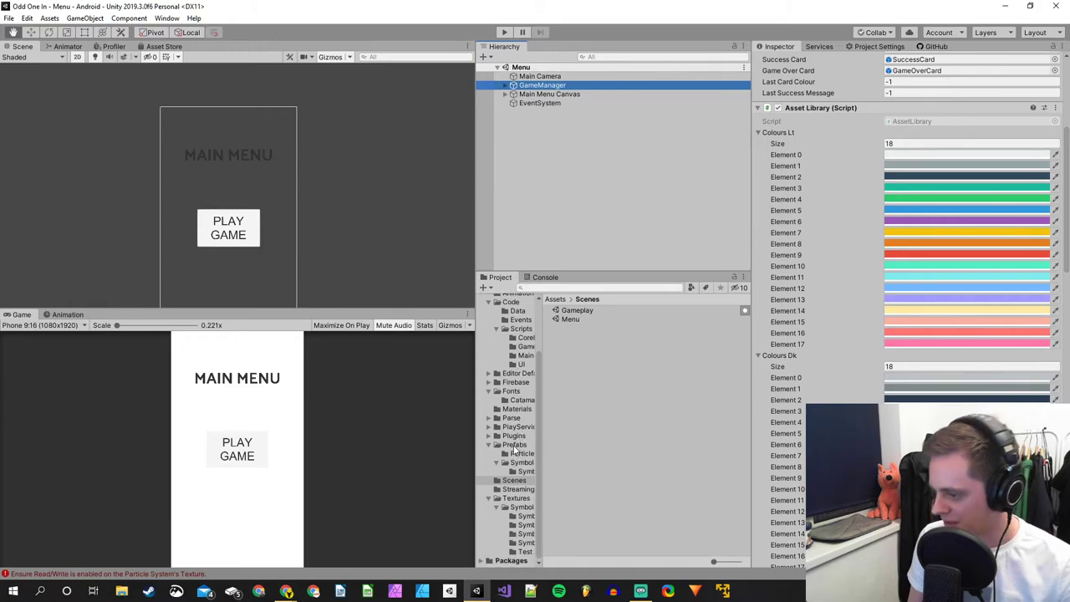
click(521, 329)
right_click(571, 382)
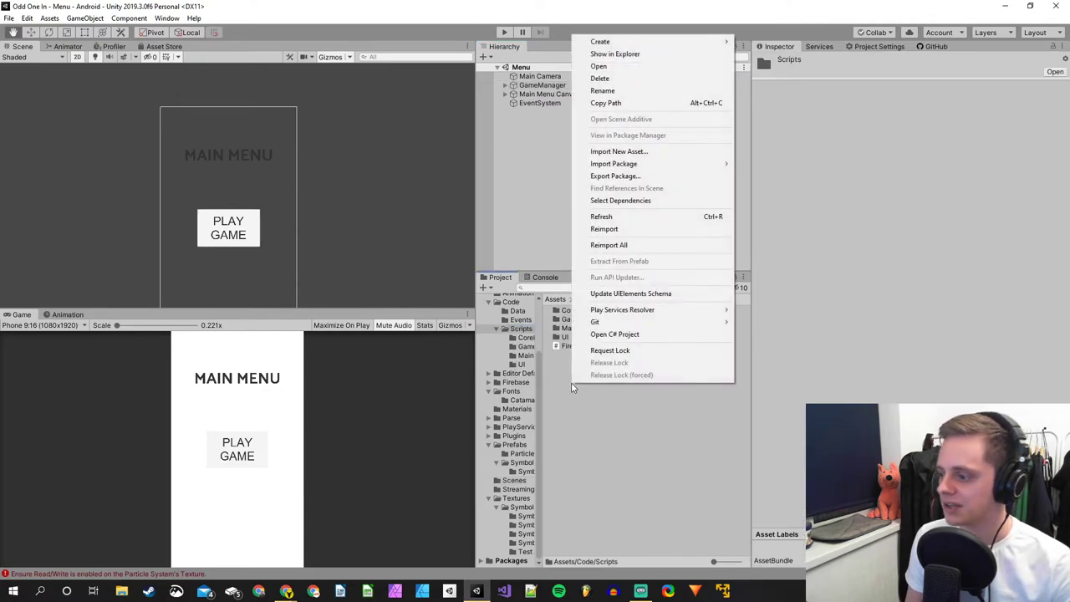
click(624, 339)
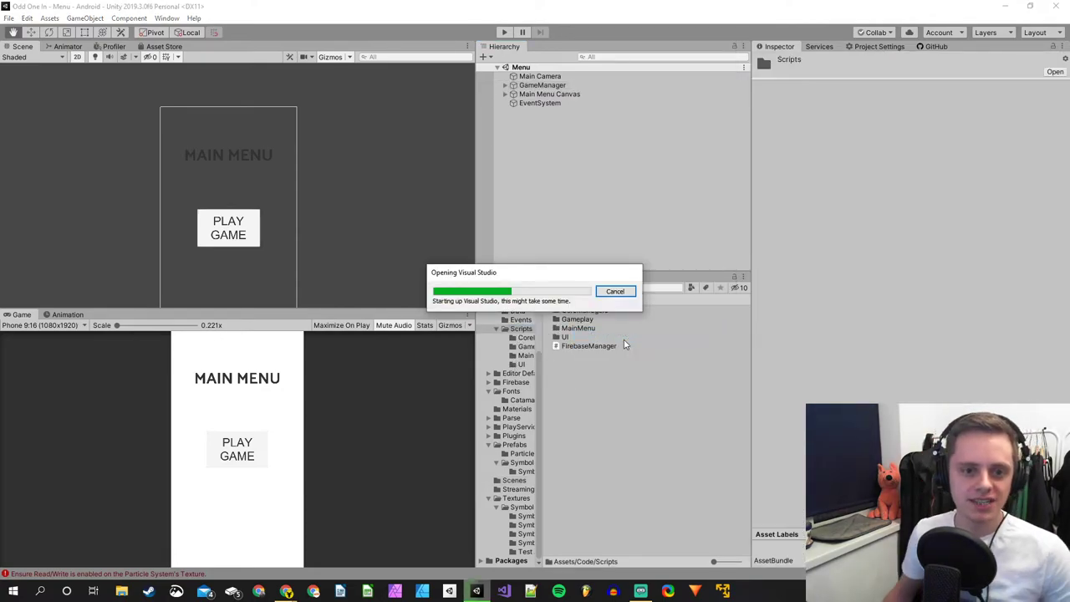